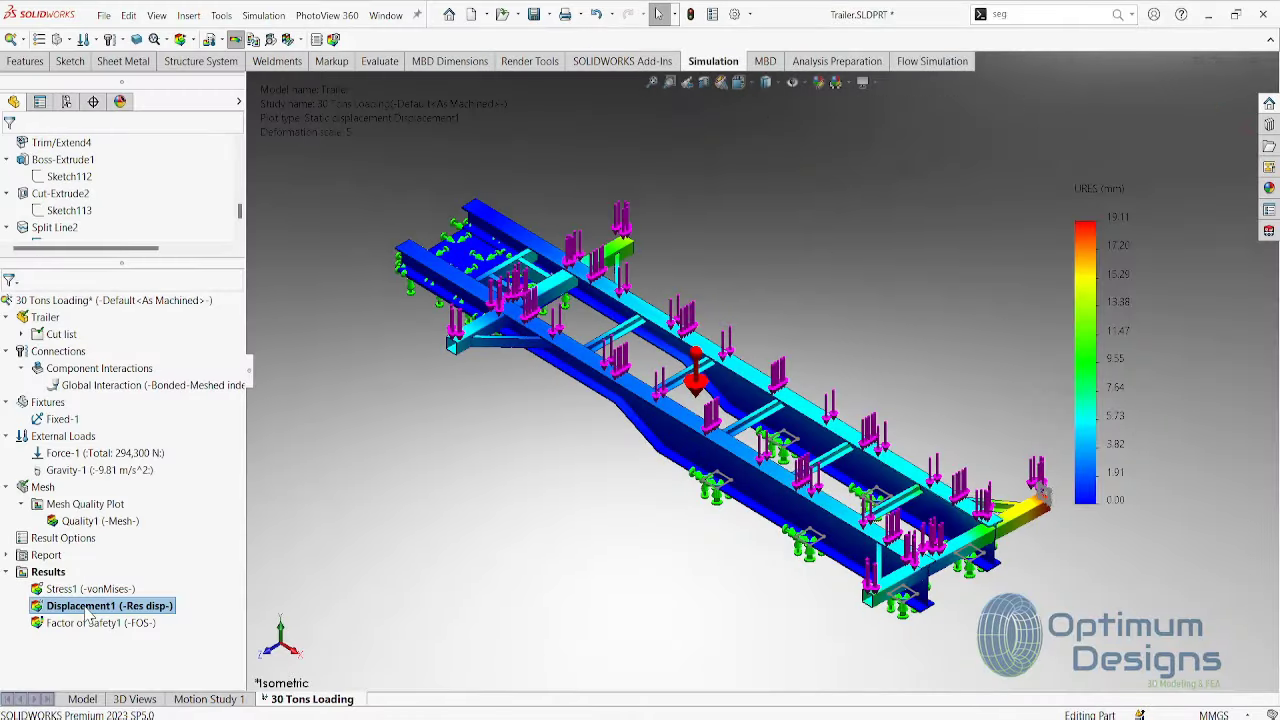
- Animate the Displacement1 deformed result and orbit and zoom around the trailer
{"action": "right_click", "coordinate": [92, 606]}
{"action": "left_click", "coordinate": [112, 365]}
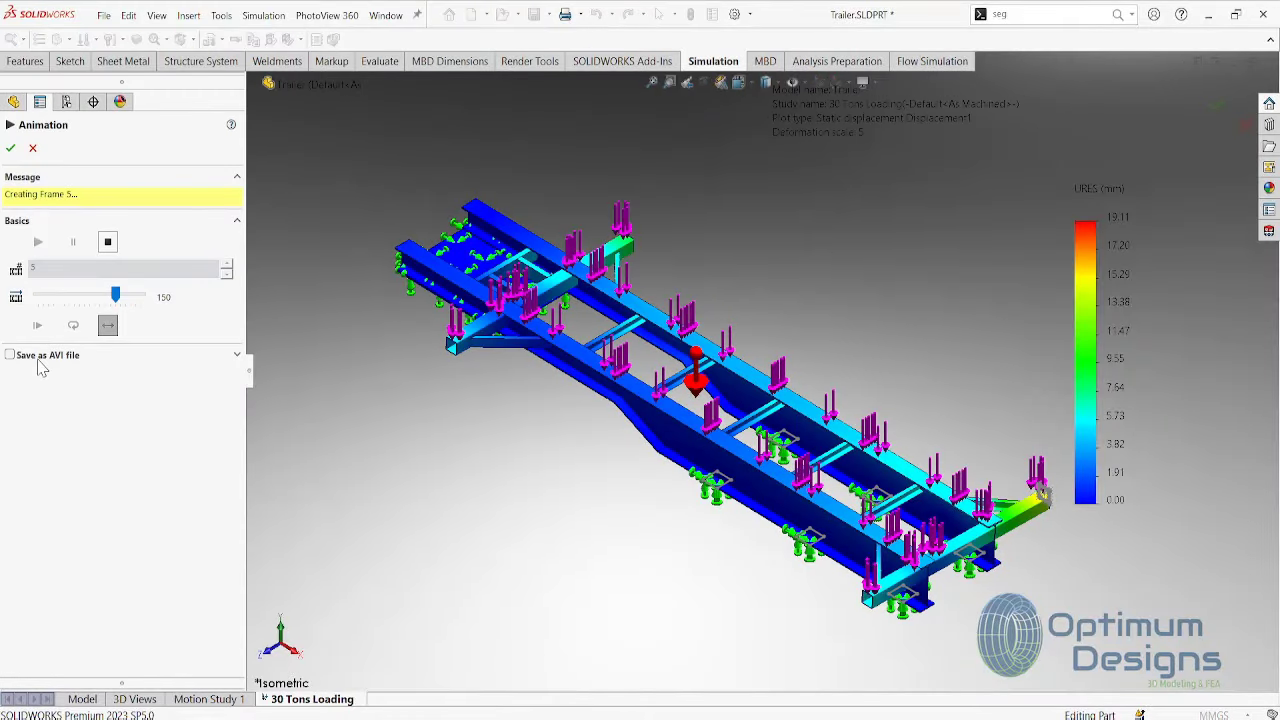
{"action": "mouse_move", "coordinate": [260, 425]}
{"action": "middle_mouse_down"}
{"action": "mouse_move", "coordinate": [549, 437]}
{"action": "mouse_move", "coordinate": [517, 537]}
{"action": "mouse_move", "coordinate": [384, 453]}
{"action": "middle_mouse_up"}
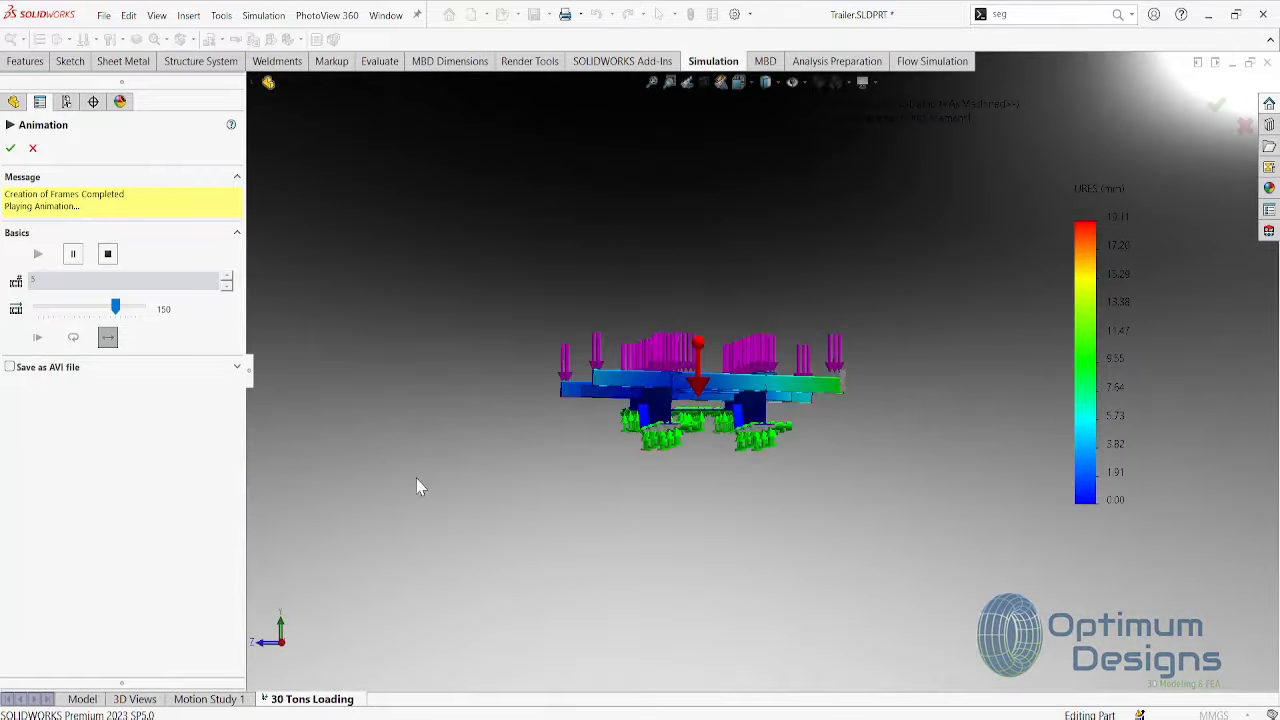
{"action": "scroll", "coordinate": [417, 486], "scroll_direction": "down", "scroll_amount": 1}
{"action": "scroll", "coordinate": [718, 361], "scroll_direction": "down", "scroll_amount": 3}
{"action": "scroll", "coordinate": [697, 368], "scroll_direction": "down", "scroll_amount": 2}
{"action": "scroll", "coordinate": [697, 368], "scroll_direction": "up", "scroll_amount": 3}
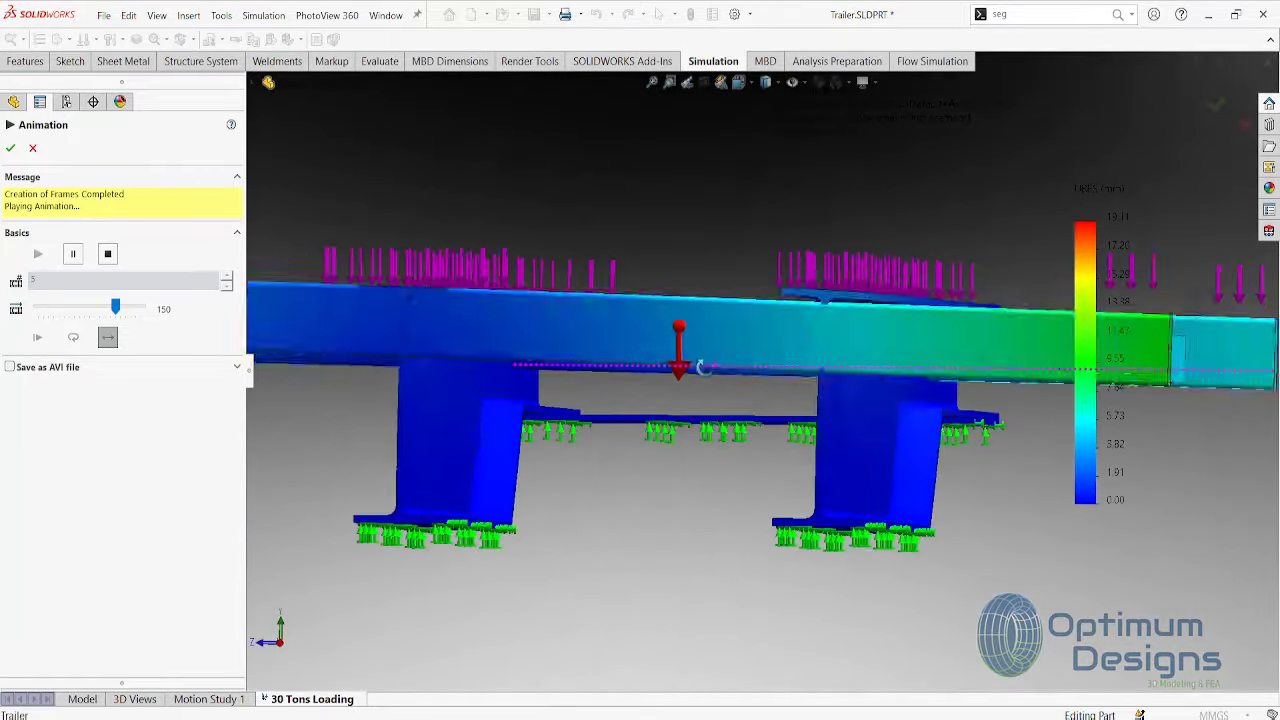
{"action": "mouse_move", "coordinate": [705, 367]}
{"action": "middle_mouse_down"}
{"action": "mouse_move", "coordinate": [771, 443]}
{"action": "mouse_move", "coordinate": [488, 268]}
{"action": "mouse_move", "coordinate": [680, 377]}
{"action": "middle_mouse_up"}
- Apply a standard view orientation, then create a new blank Part document
{"action": "key", "text": "space"}
{"action": "left_click", "coordinate": [652, 390]}
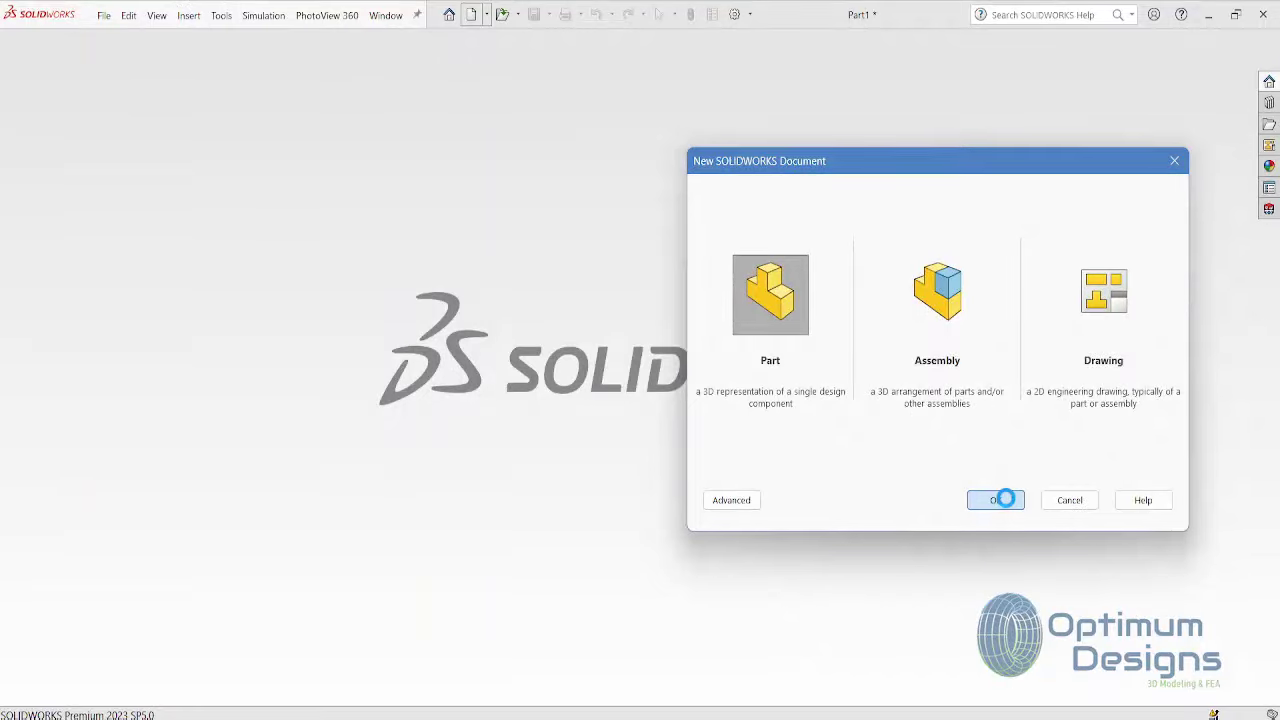
{"action": "left_click", "coordinate": [1005, 499]}
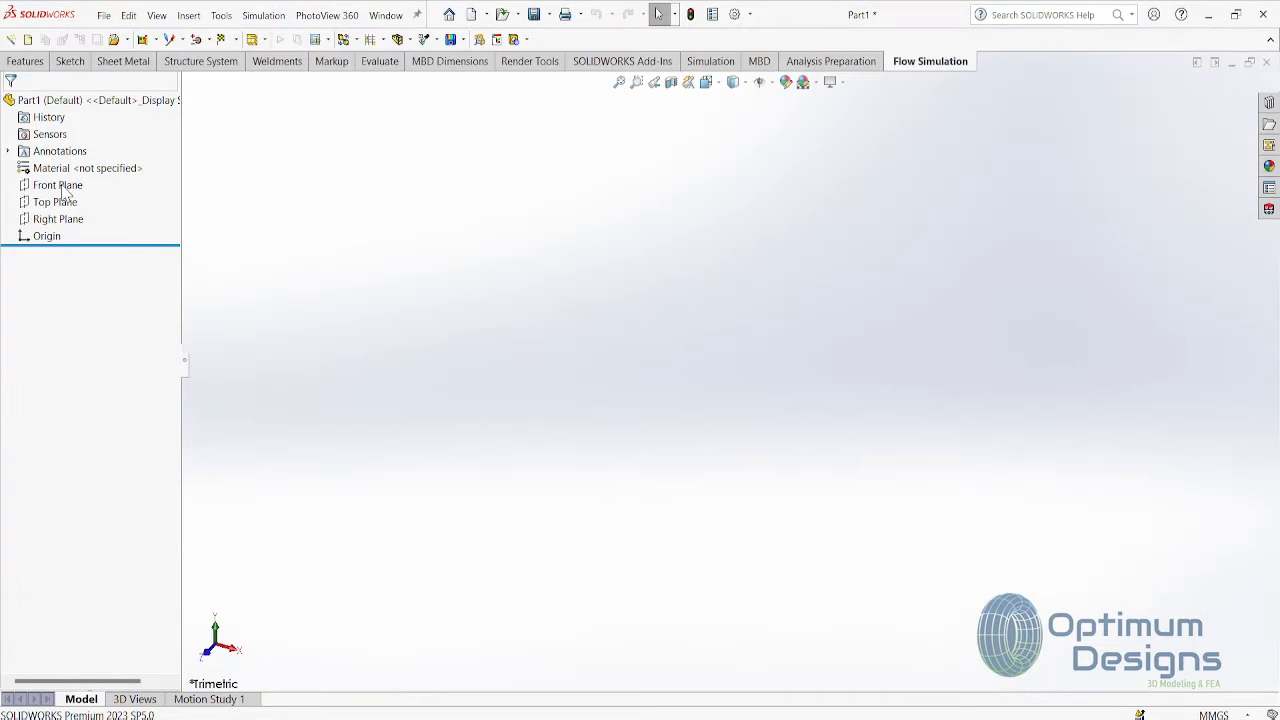
- On the Top Plane, sketch a center rectangle starting at the origin
{"action": "left_click", "coordinate": [55, 244]}
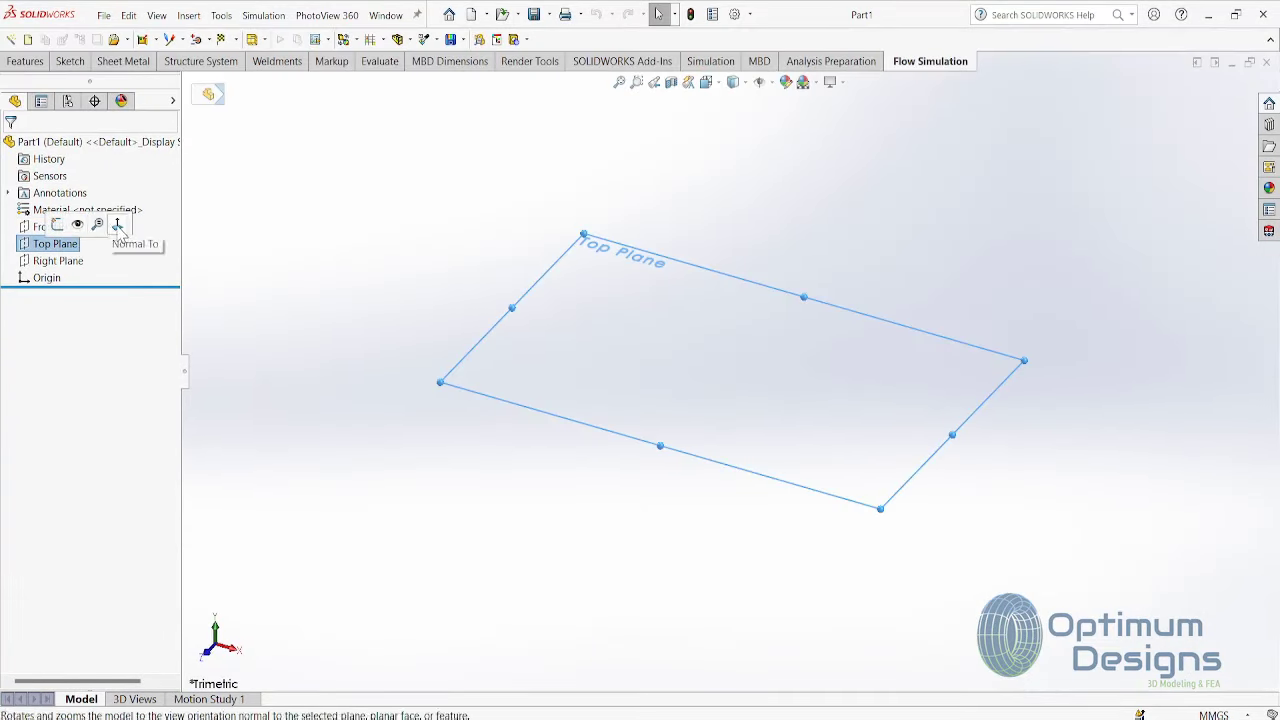
{"action": "left_click", "coordinate": [117, 222]}
{"action": "left_click", "coordinate": [97, 222]}
{"action": "left_click", "coordinate": [94, 39]}
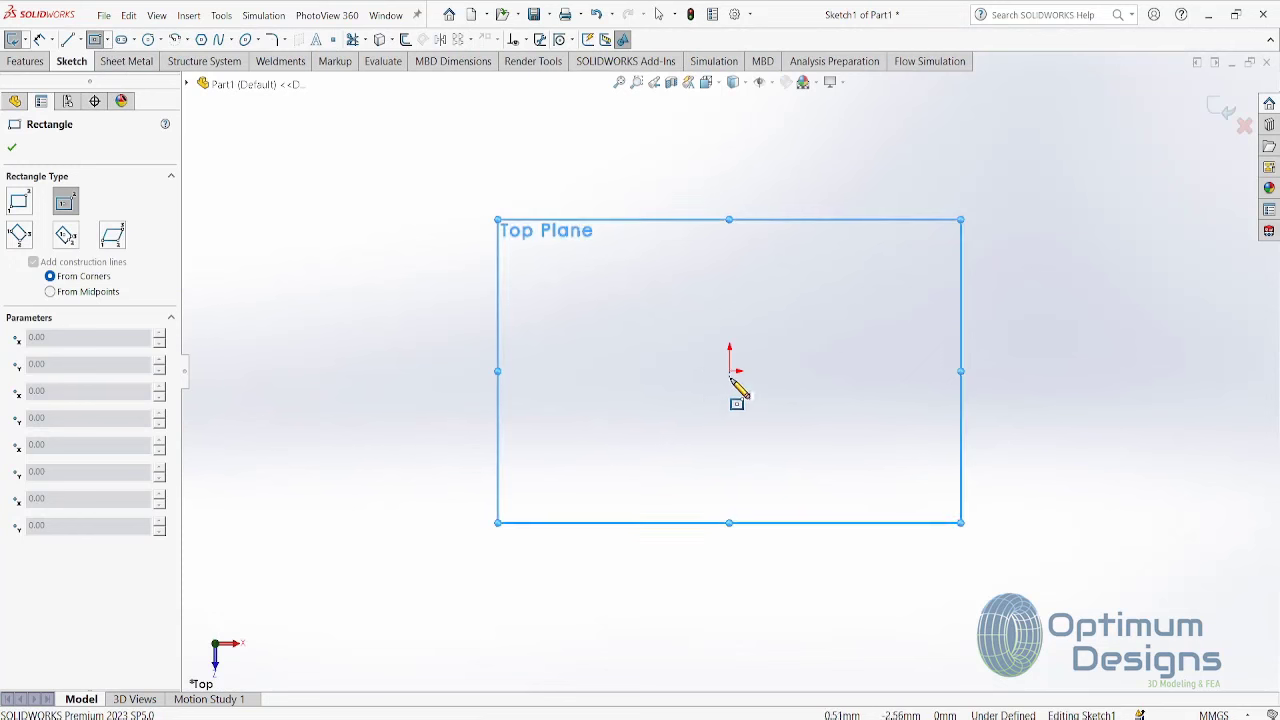
{"action": "left_click", "coordinate": [729, 371]}
{"action": "left_click", "coordinate": [1095, 288]}
{"action": "left_click", "coordinate": [40, 39]}
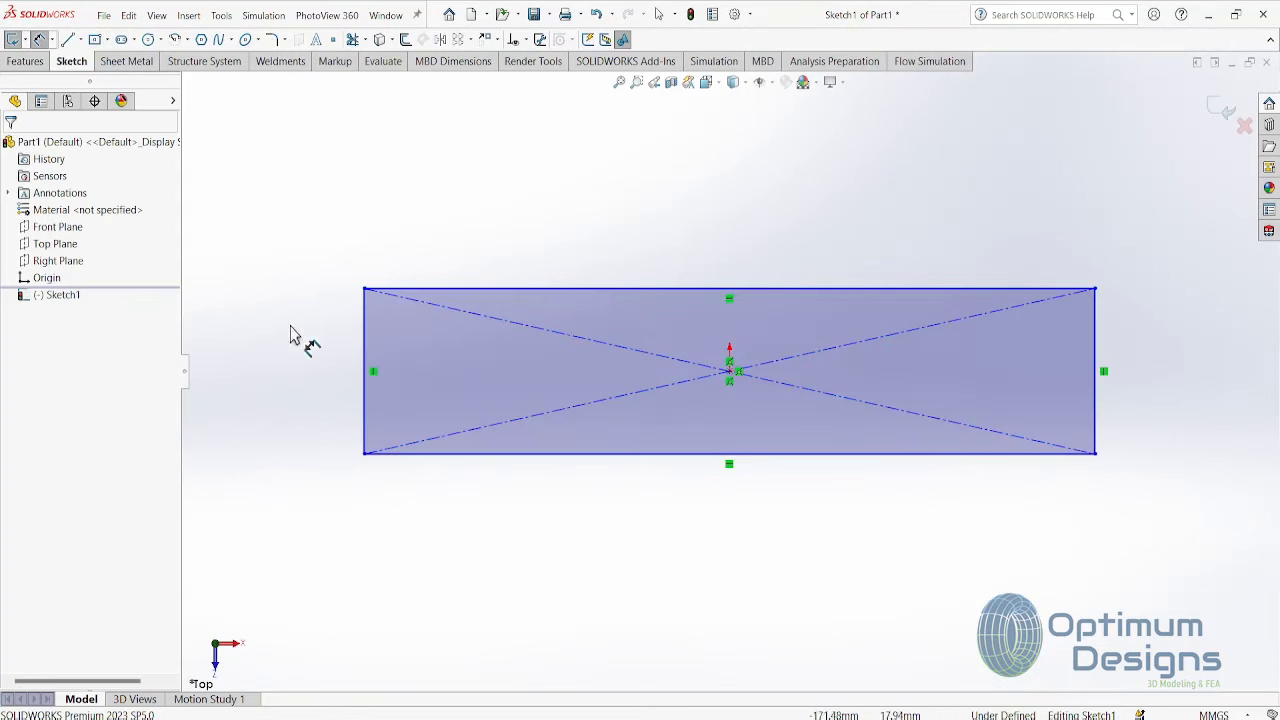
- Dimension the rectangle 940 mm tall and 7400 mm wide, then exit the sketch
{"action": "left_click", "coordinate": [367, 357]}
{"action": "left_click", "coordinate": [312, 366]}
{"action": "type", "text": "94"}
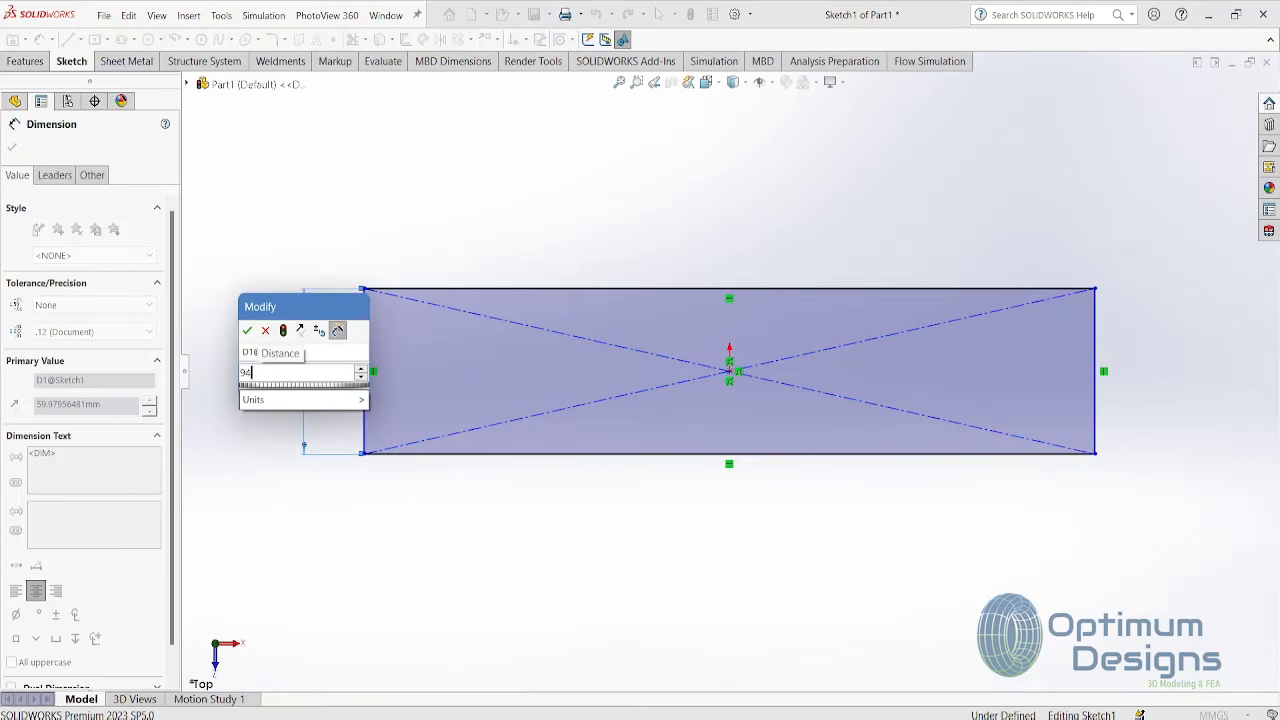
{"action": "key", "text": "Return"}
{"action": "left_click", "coordinate": [708, 300]}
{"action": "left_click", "coordinate": [733, 255]}
{"action": "type", "text": "7400"}
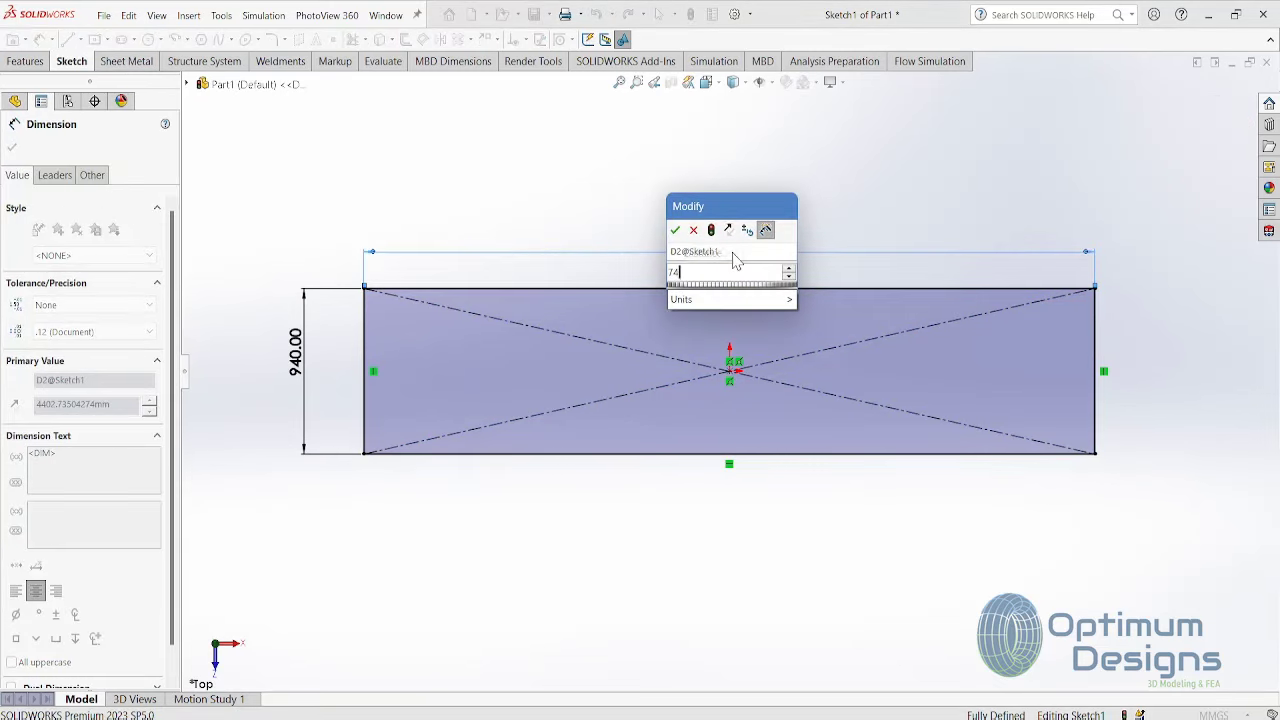
{"action": "key", "text": "Return"}
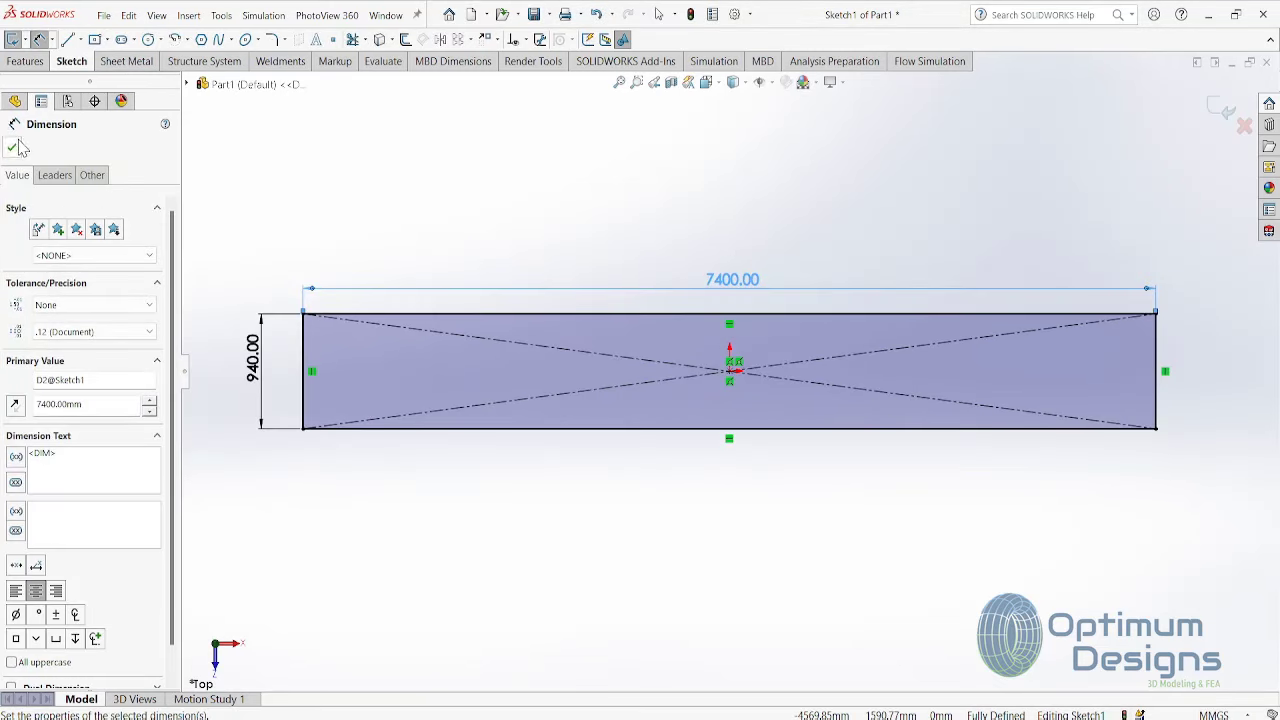
{"action": "left_click", "coordinate": [13, 147]}
{"action": "middle_click_drag", "start_coordinate": [520, 363], "coordinate": [600, 255]}
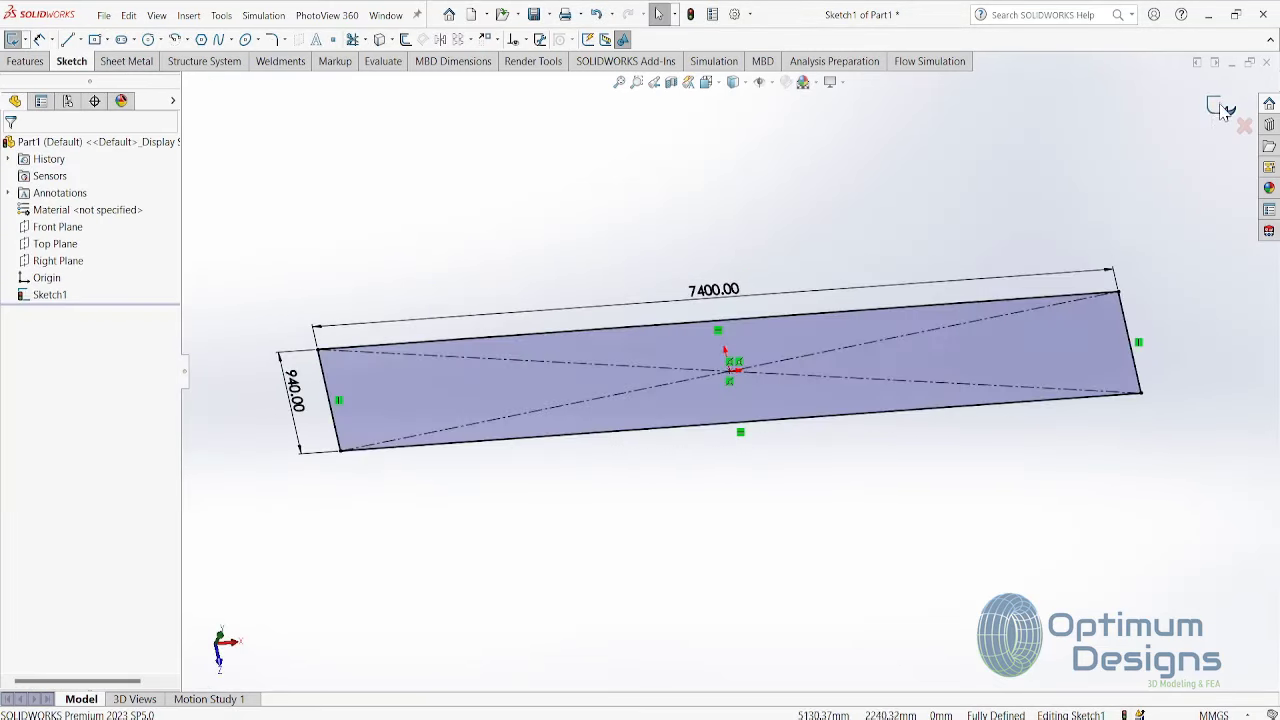
{"action": "left_click", "coordinate": [1219, 108]}
{"action": "left_click", "coordinate": [277, 61]}
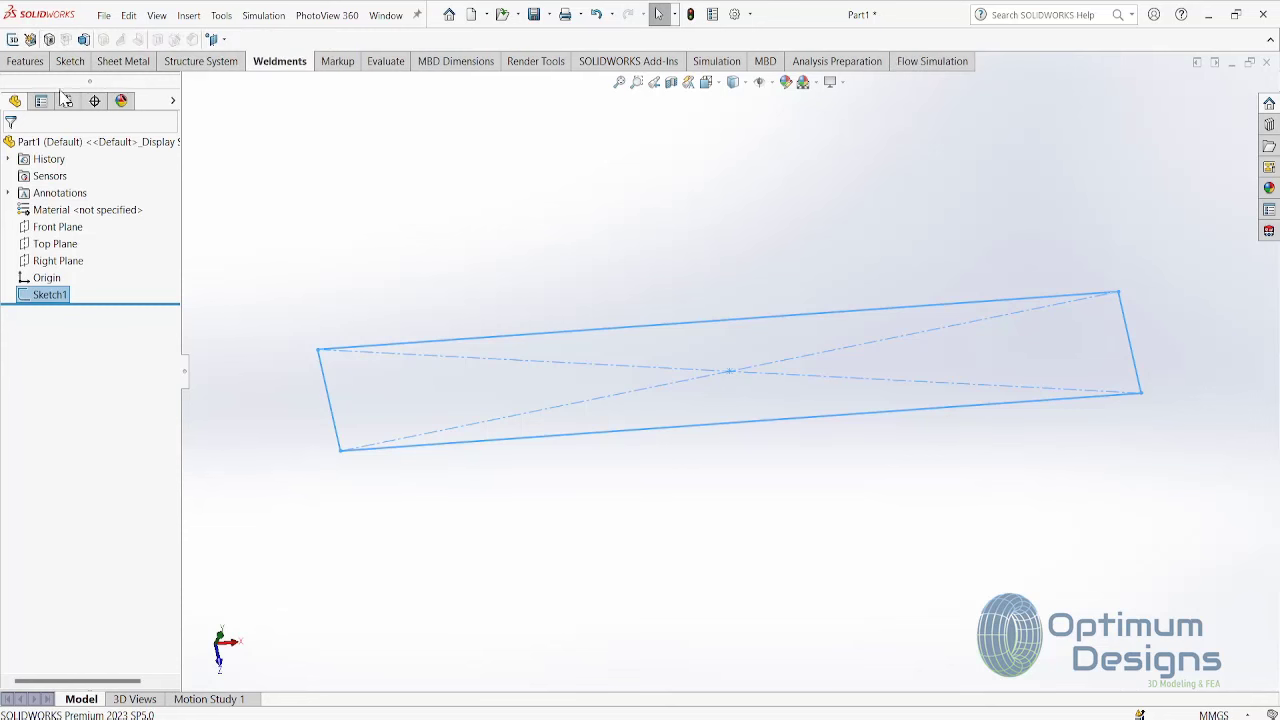
- Start a Structural Member with the din standard, ipe type, size IPE500
{"action": "left_click", "coordinate": [48, 39]}
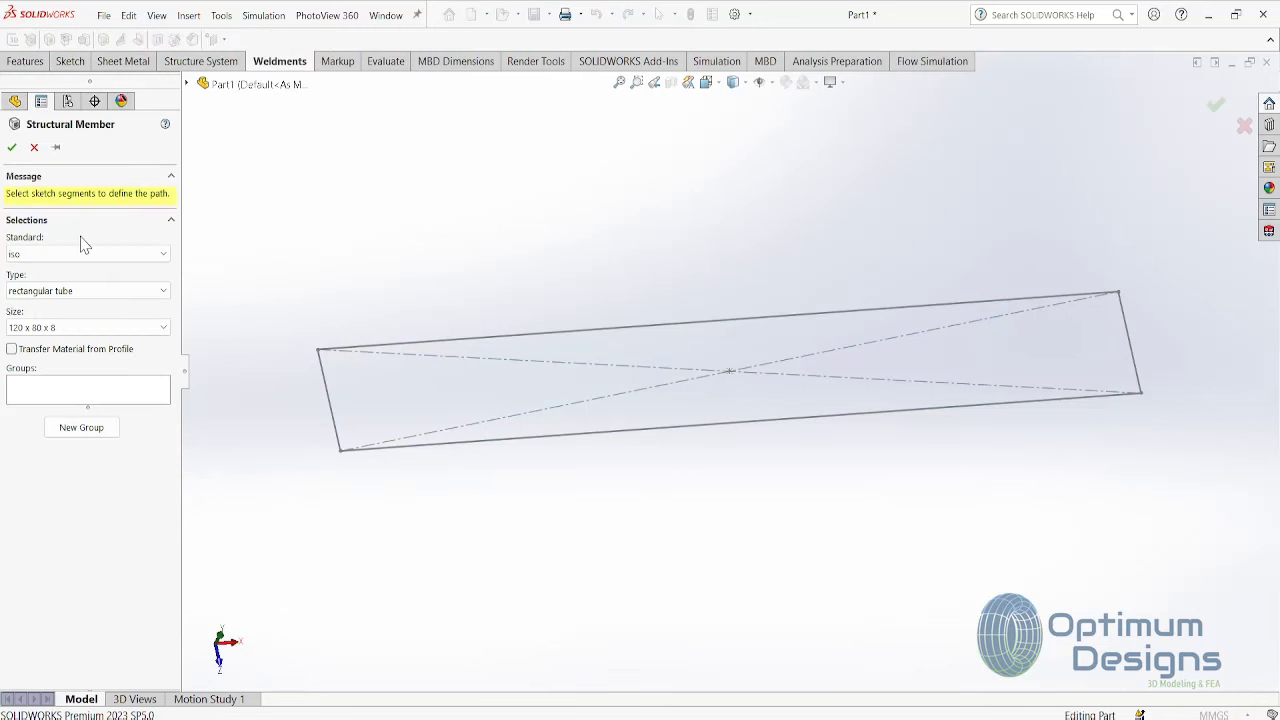
{"action": "left_click", "coordinate": [86, 257]}
{"action": "left_click", "coordinate": [84, 330]}
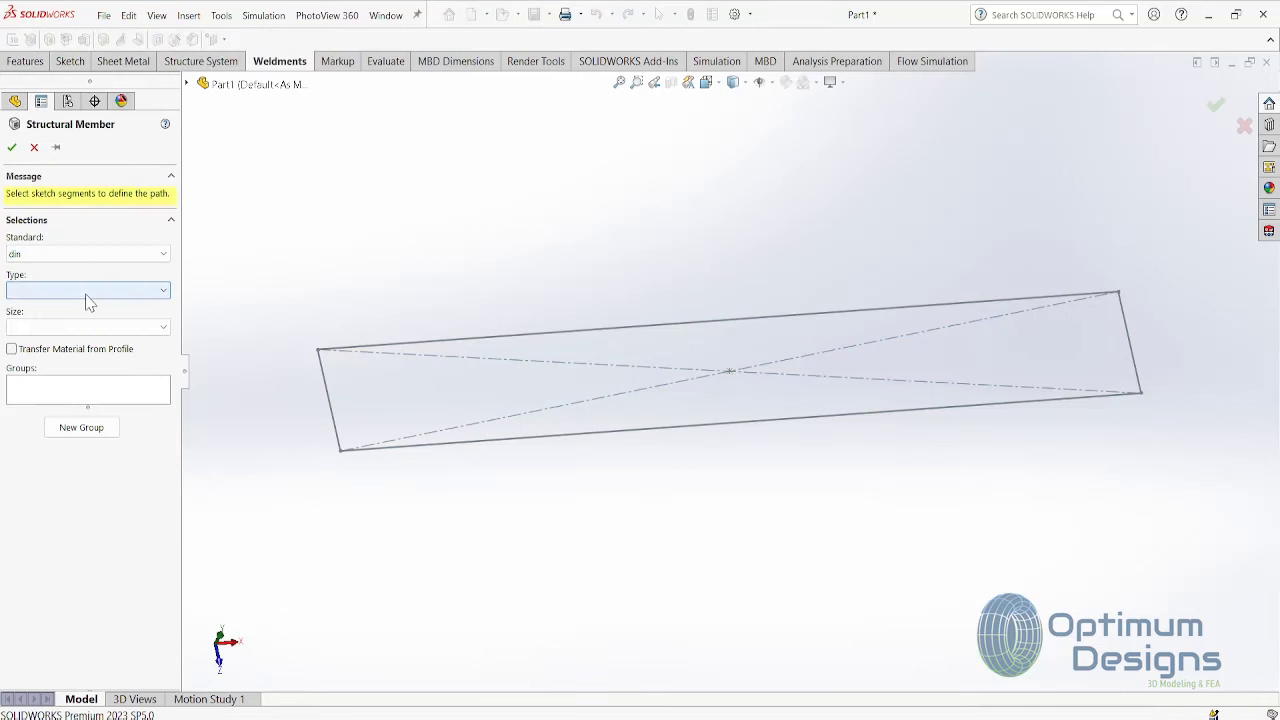
{"action": "left_click", "coordinate": [87, 291]}
{"action": "left_click", "coordinate": [80, 390]}
{"action": "left_click", "coordinate": [81, 327]}
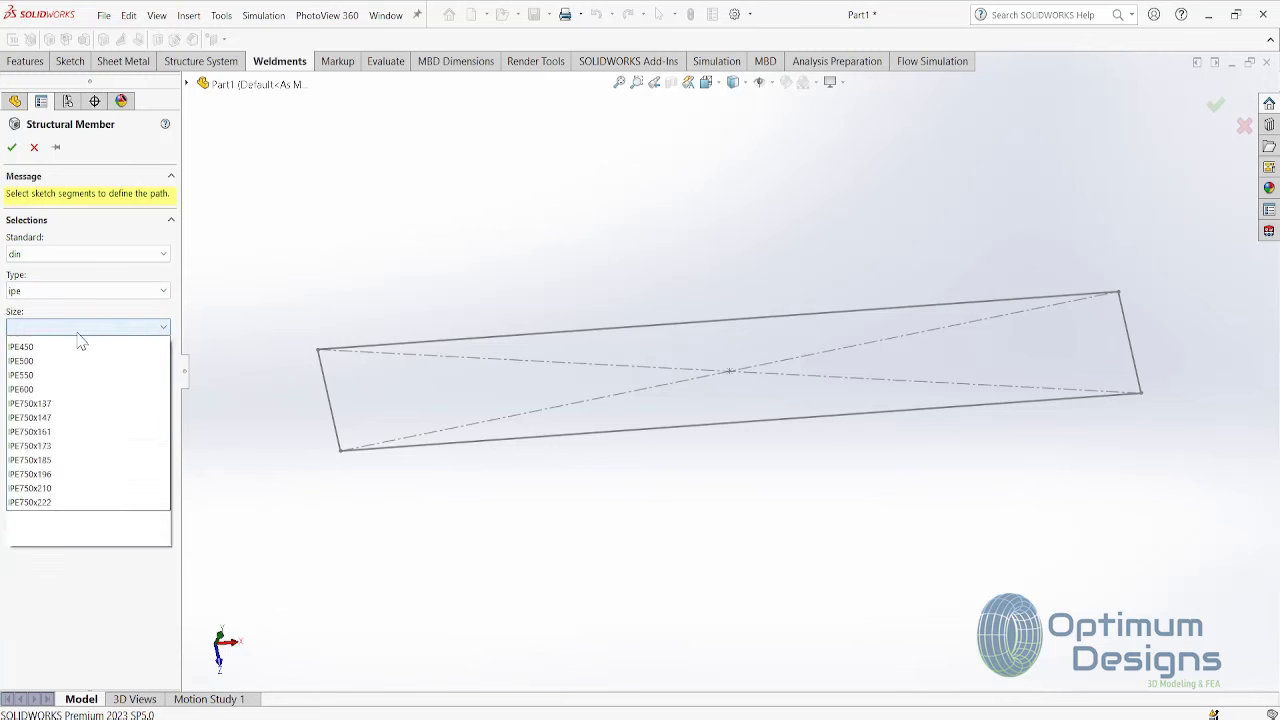
{"action": "left_click", "coordinate": [58, 556]}
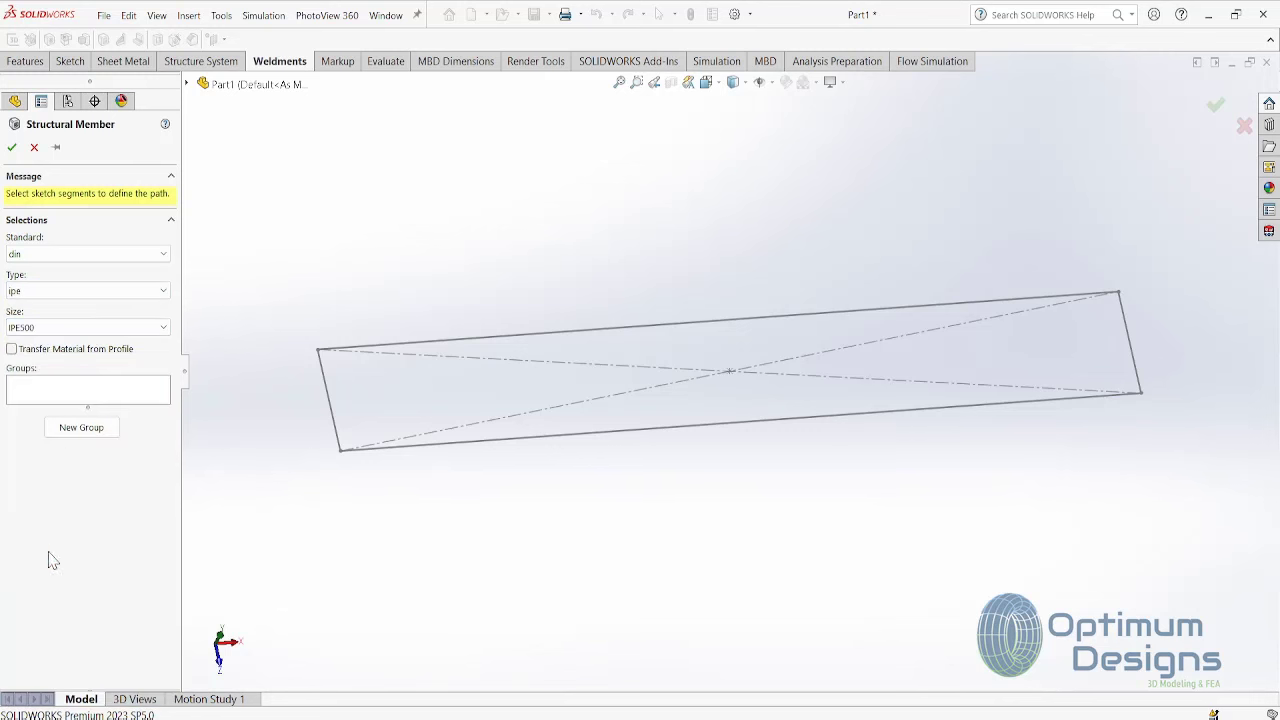
- Run the IPE500 beam along the bottom 7400 mm line, profile located at the flange corner
{"action": "left_click", "coordinate": [713, 421]}
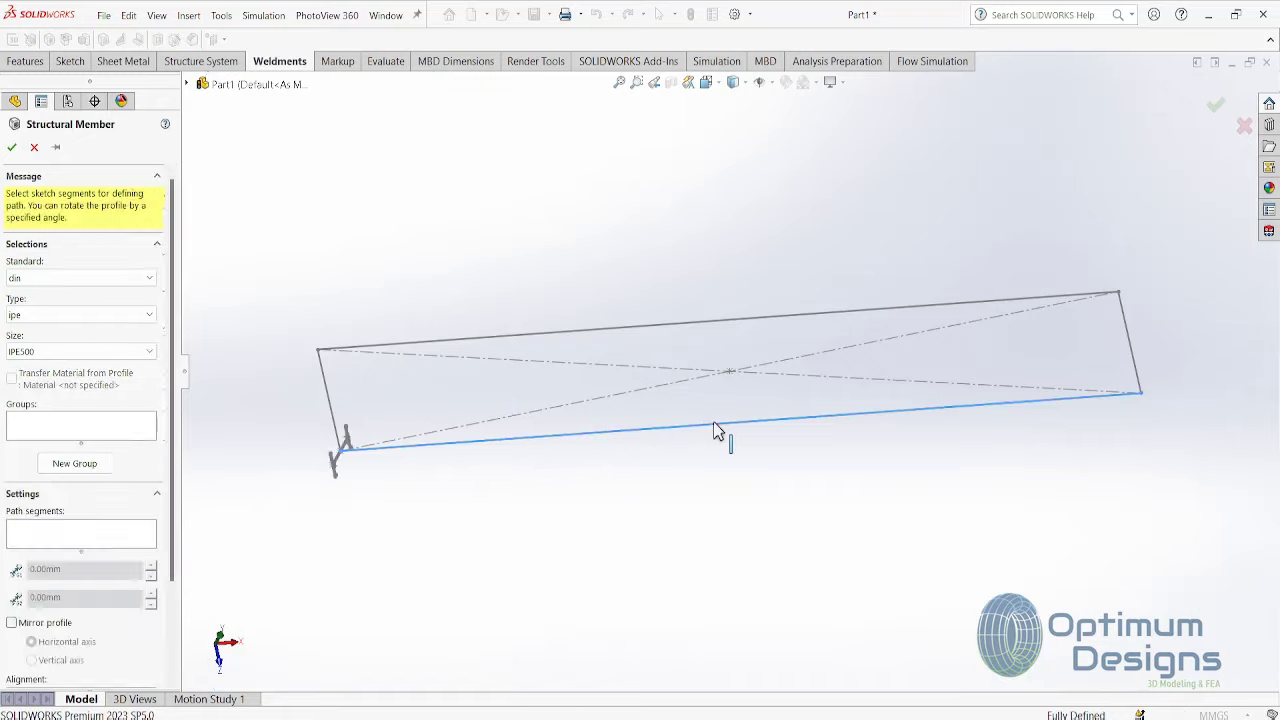
{"action": "mouse_move", "coordinate": [729, 434]}
{"action": "middle_mouse_down"}
{"action": "mouse_move", "coordinate": [803, 289]}
{"action": "mouse_move", "coordinate": [876, 270]}
{"action": "mouse_move", "coordinate": [849, 329]}
{"action": "middle_mouse_up"}
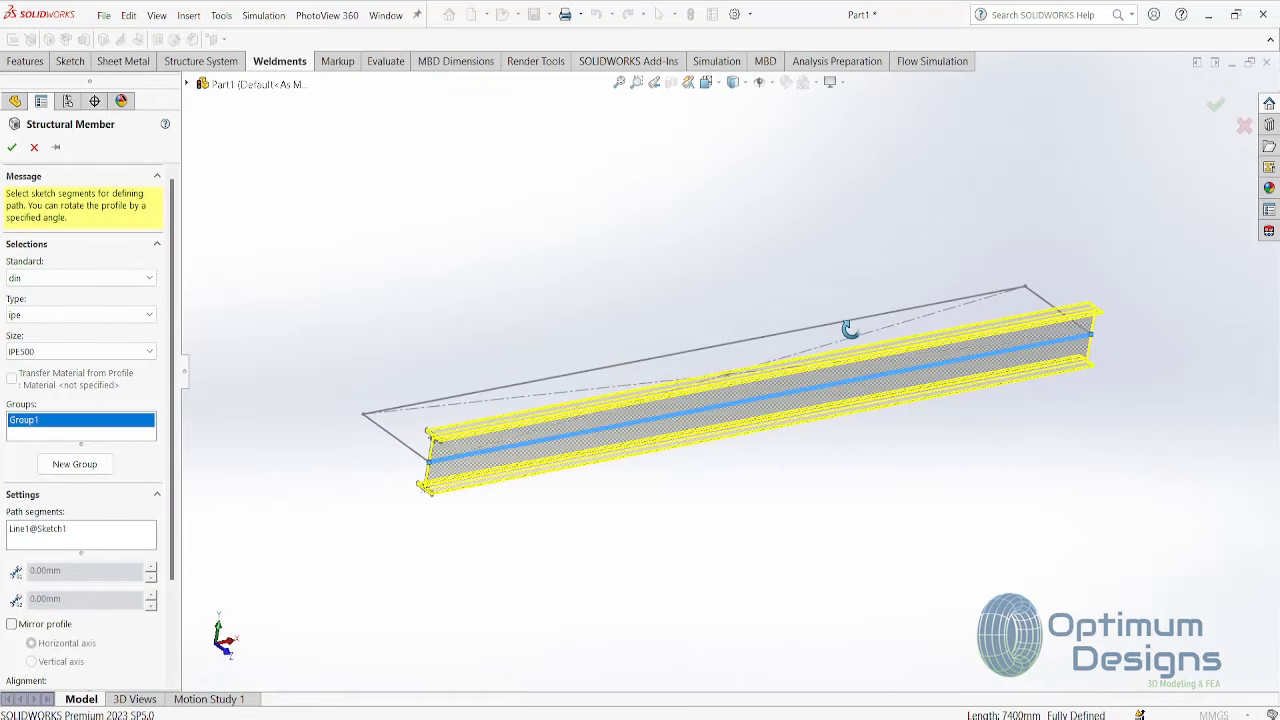
{"action": "scroll", "coordinate": [108, 643], "scroll_direction": "down", "scroll_amount": 3}
{"action": "left_click", "coordinate": [101, 676]}
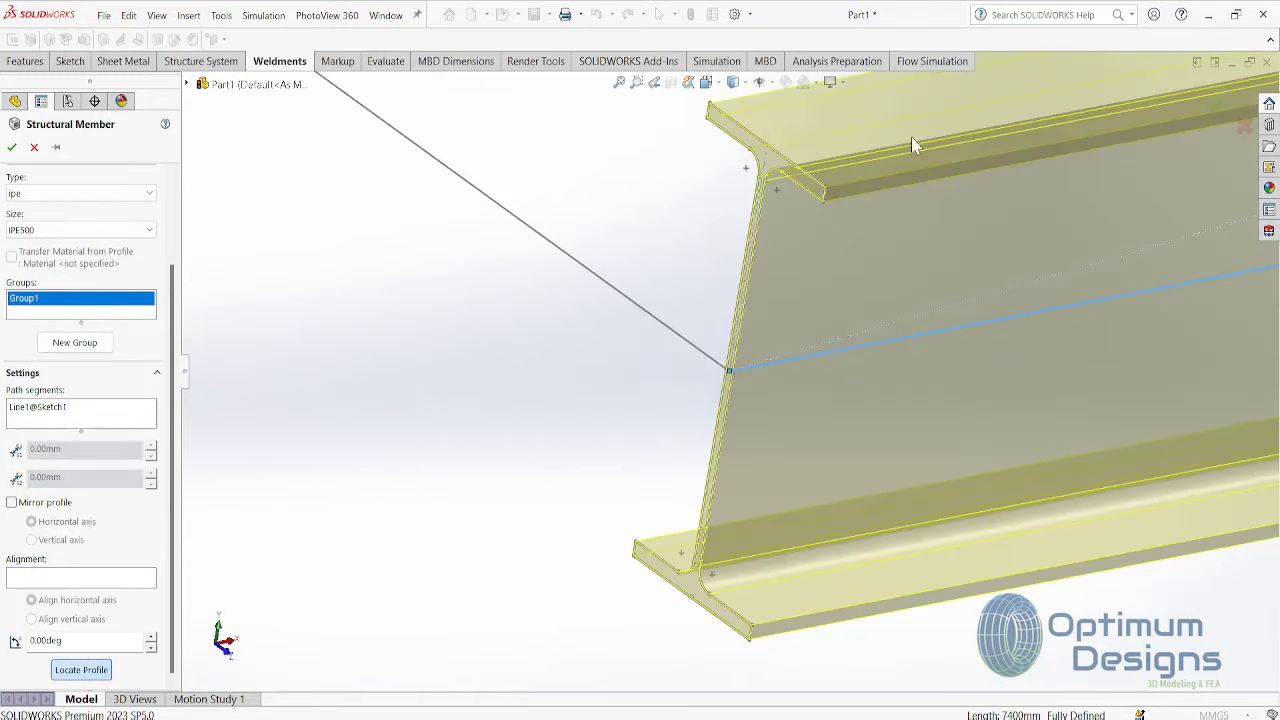
{"action": "left_click", "coordinate": [767, 148]}
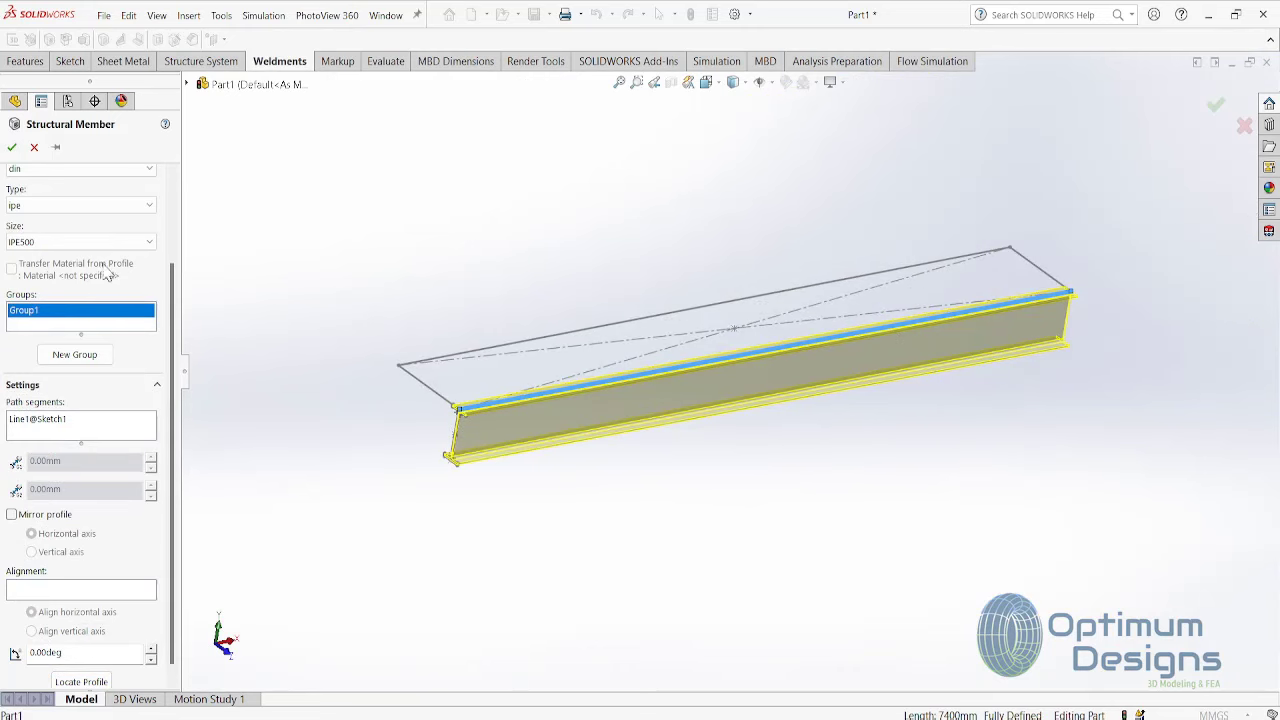
{"action": "left_click", "coordinate": [12, 147]}
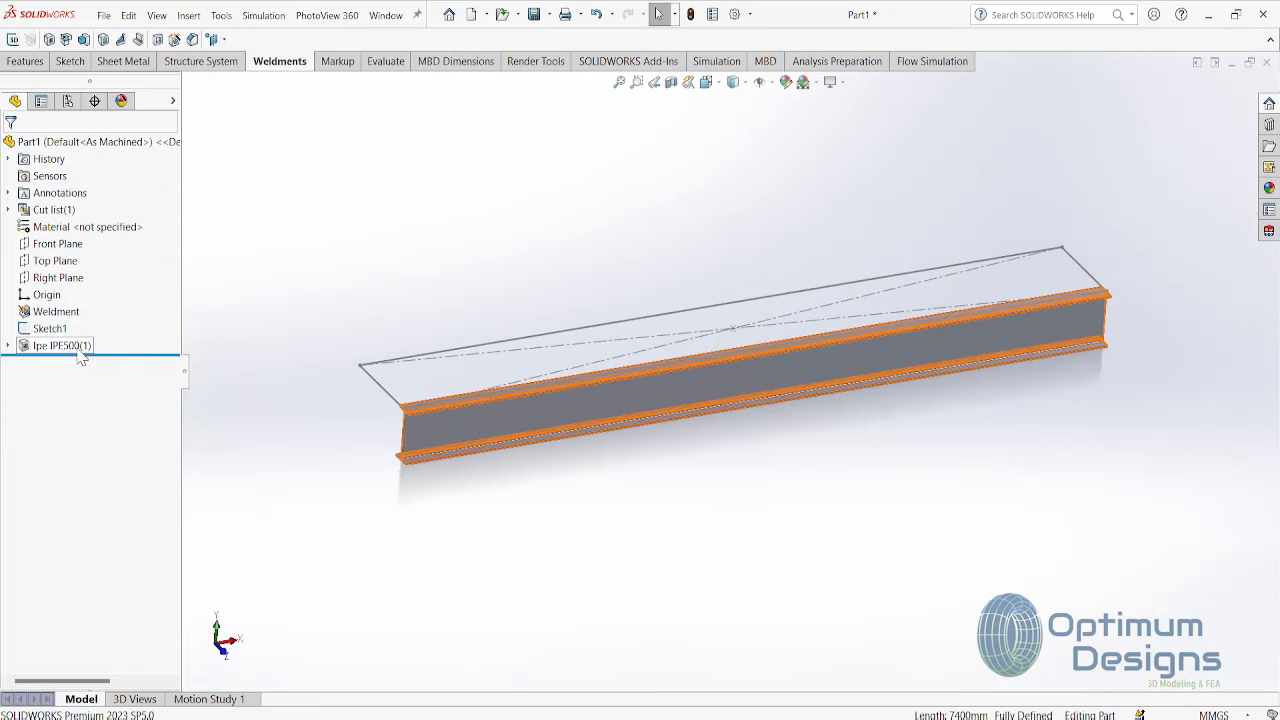
{"action": "scroll", "coordinate": [423, 437], "scroll_direction": "up", "scroll_amount": 5}
{"action": "left_click", "coordinate": [423, 437]}
{"action": "scroll", "coordinate": [433, 434], "scroll_direction": "up", "scroll_amount": 3}
- View the beam's face from the front and begin a line sketch on it
{"action": "right_click", "coordinate": [443, 432]}
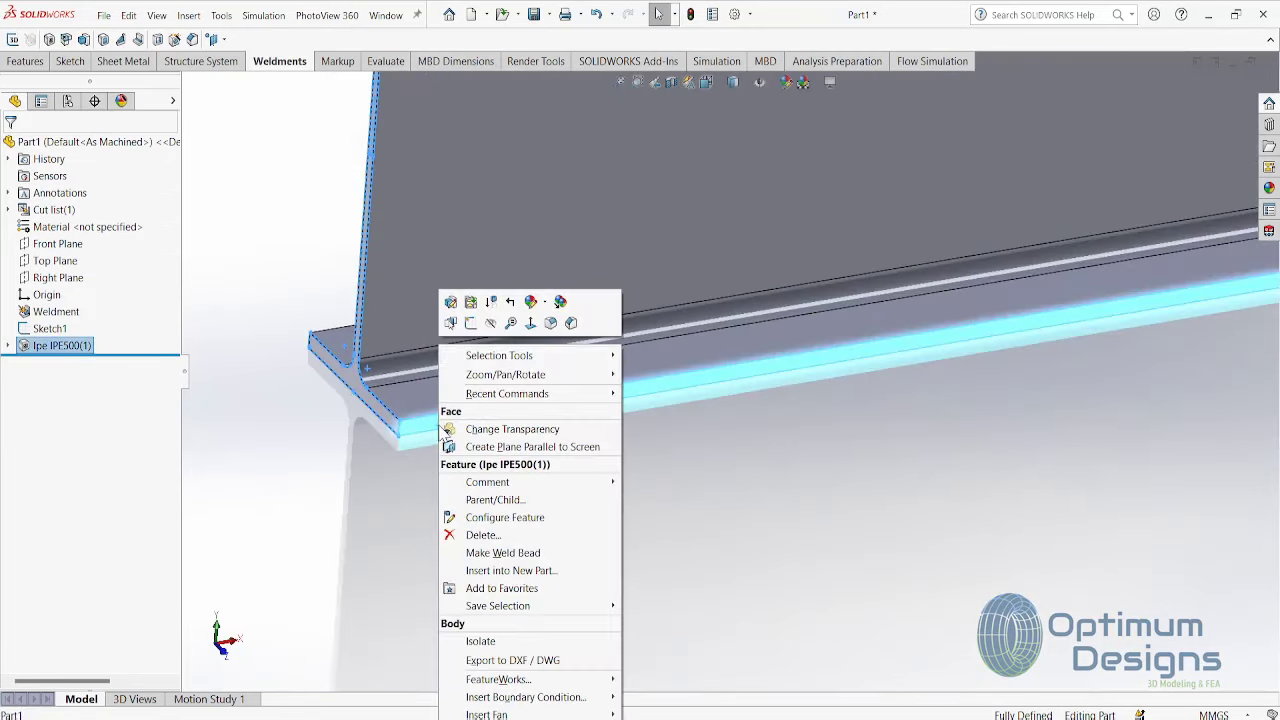
{"action": "left_click", "coordinate": [531, 323]}
{"action": "left_click", "coordinate": [66, 61]}
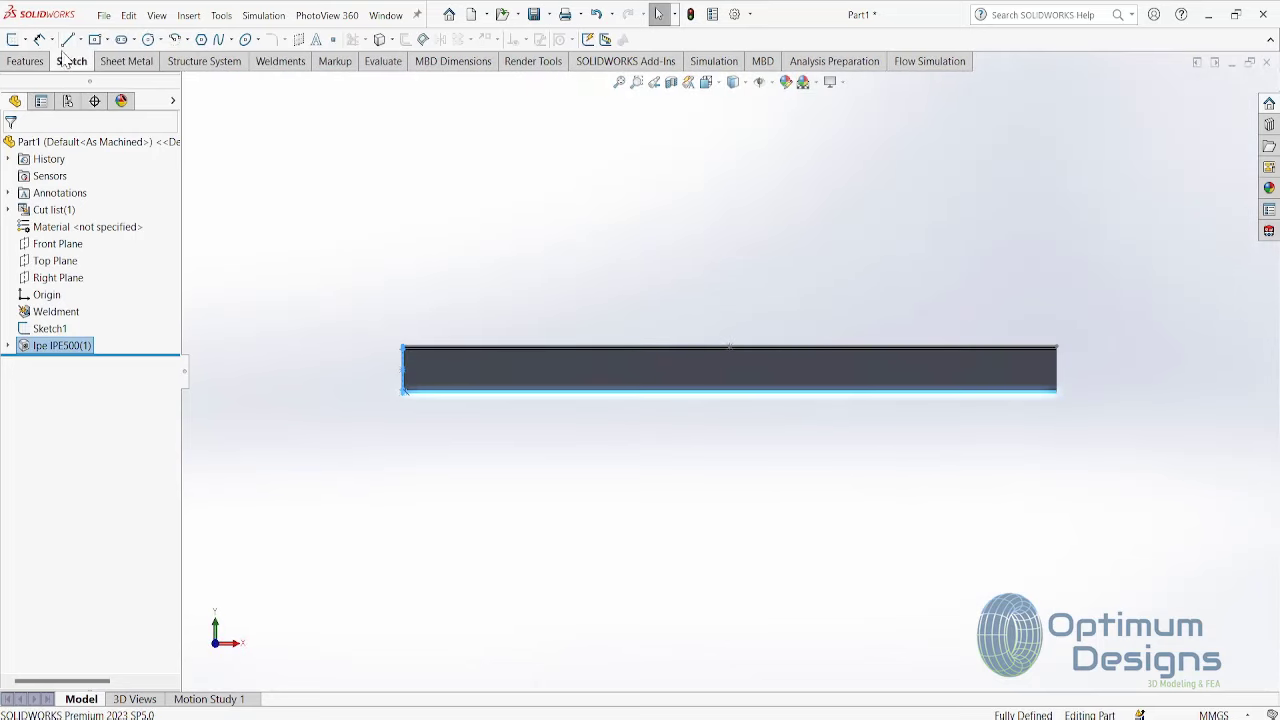
{"action": "left_click", "coordinate": [67, 40]}
- Draw the horizontal taper line across the beam's web from left to right
{"action": "scroll", "coordinate": [518, 456], "scroll_direction": "up", "scroll_amount": 3}
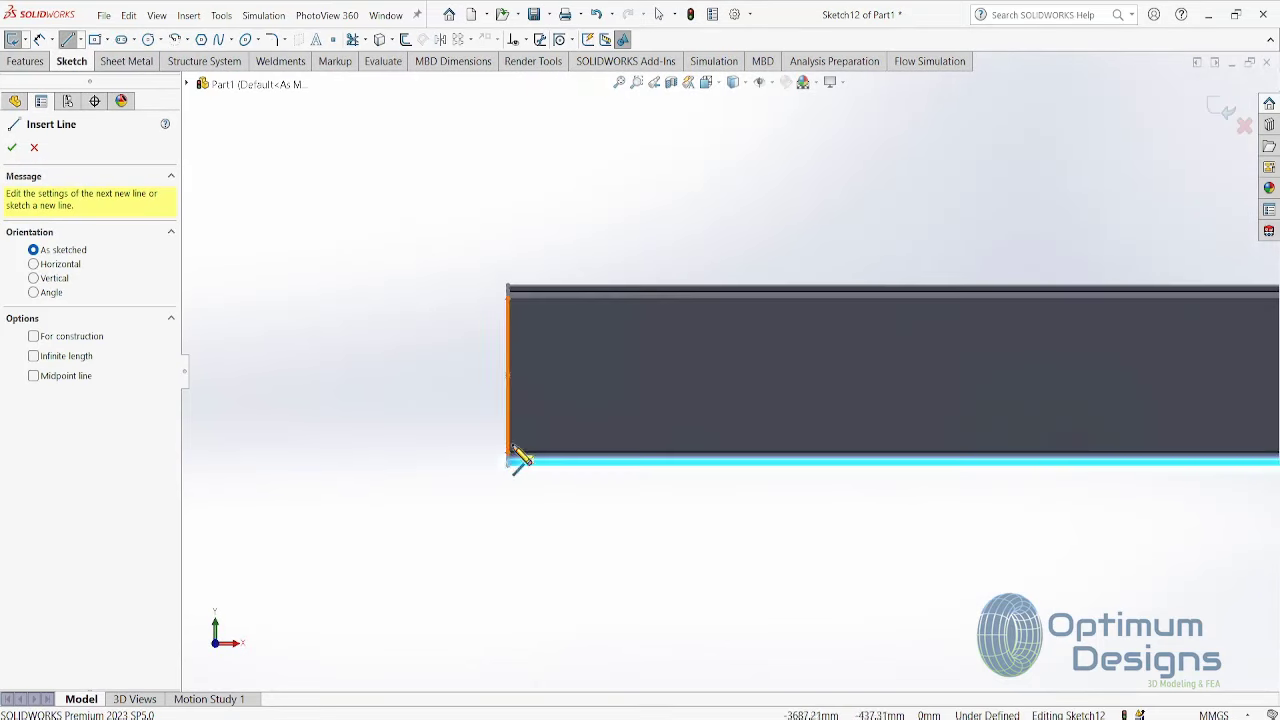
{"action": "scroll", "coordinate": [570, 478], "scroll_direction": "up", "scroll_amount": 3}
{"action": "left_click", "coordinate": [559, 460]}
{"action": "scroll", "coordinate": [880, 470], "scroll_direction": "down", "scroll_amount": 3}
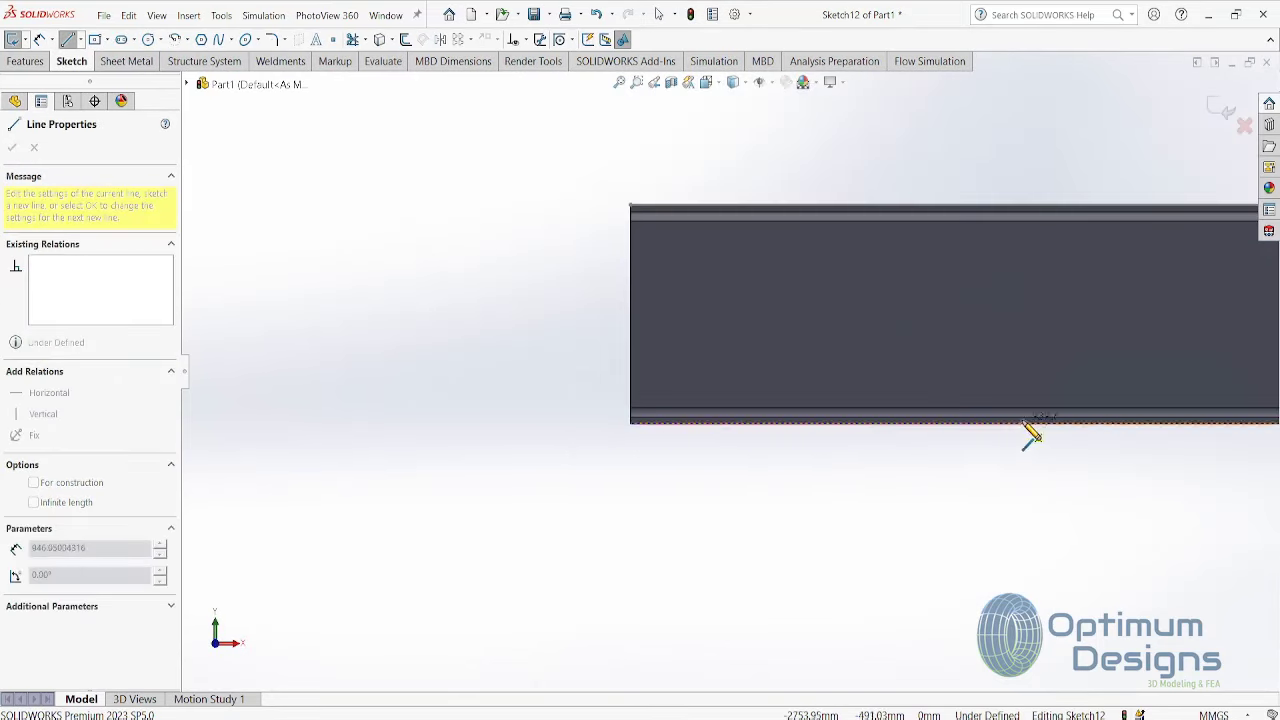
{"action": "scroll", "coordinate": [1140, 434], "scroll_direction": "down", "scroll_amount": 2}
{"action": "scroll", "coordinate": [1215, 425], "scroll_direction": "down", "scroll_amount": 2}
{"action": "scroll", "coordinate": [1183, 422], "scroll_direction": "up", "scroll_amount": 3}
{"action": "scroll", "coordinate": [977, 366], "scroll_direction": "up", "scroll_amount": 2}
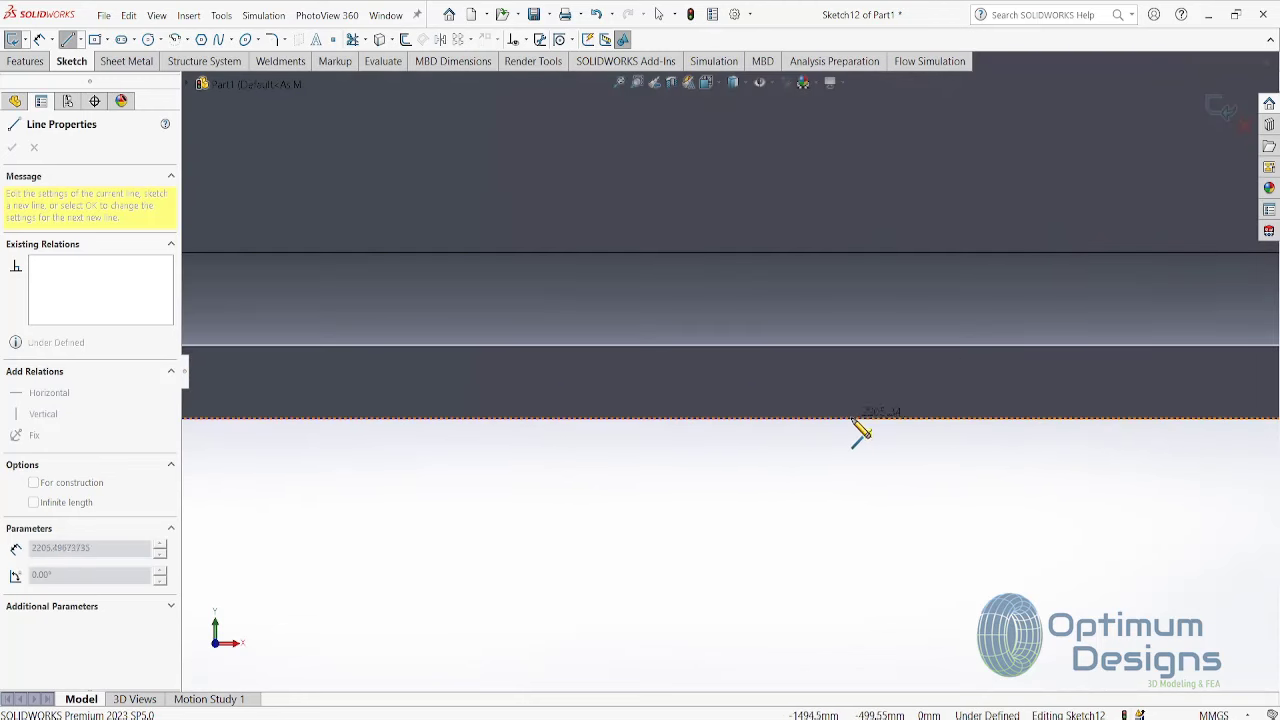
{"action": "left_click", "coordinate": [861, 409]}
- Add the slanted line back to the beam's left end and a vertical line down to the corner
{"action": "scroll", "coordinate": [786, 214], "scroll_direction": "down", "scroll_amount": 2}
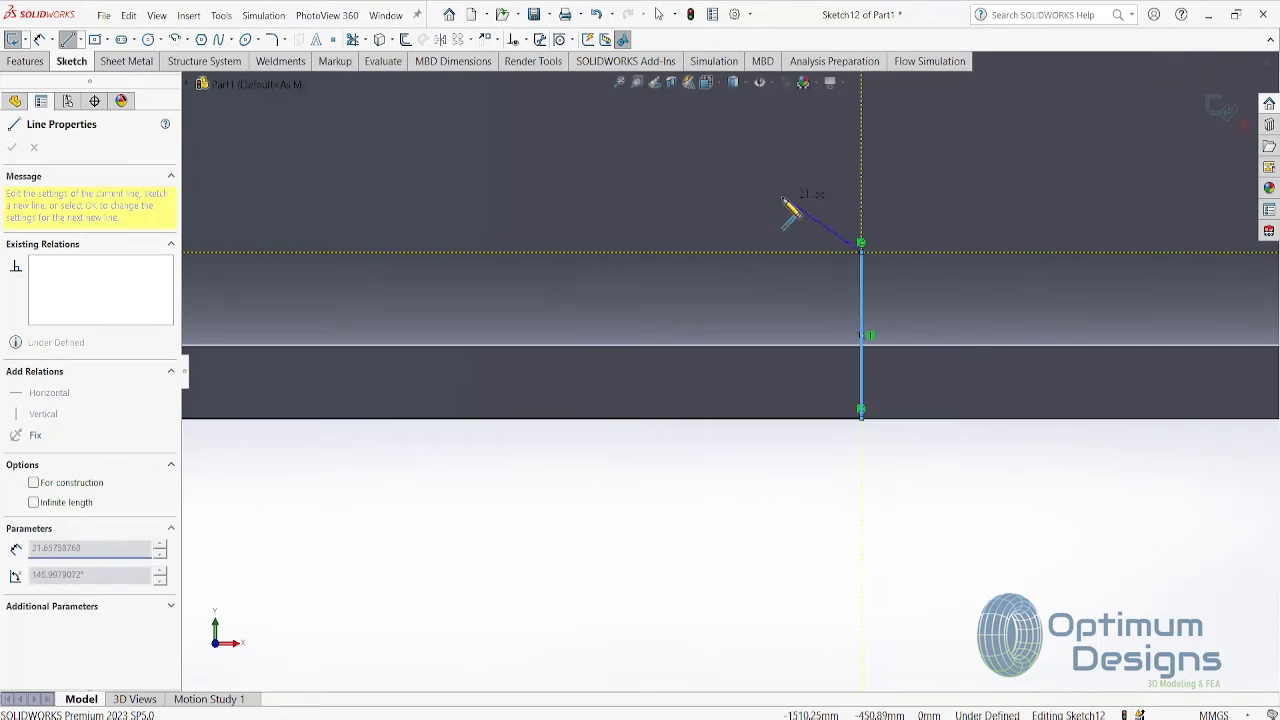
{"action": "scroll", "coordinate": [723, 237], "scroll_direction": "down", "scroll_amount": 2}
{"action": "scroll", "coordinate": [690, 270], "scroll_direction": "down", "scroll_amount": 2}
{"action": "scroll", "coordinate": [515, 330], "scroll_direction": "up", "scroll_amount": 2}
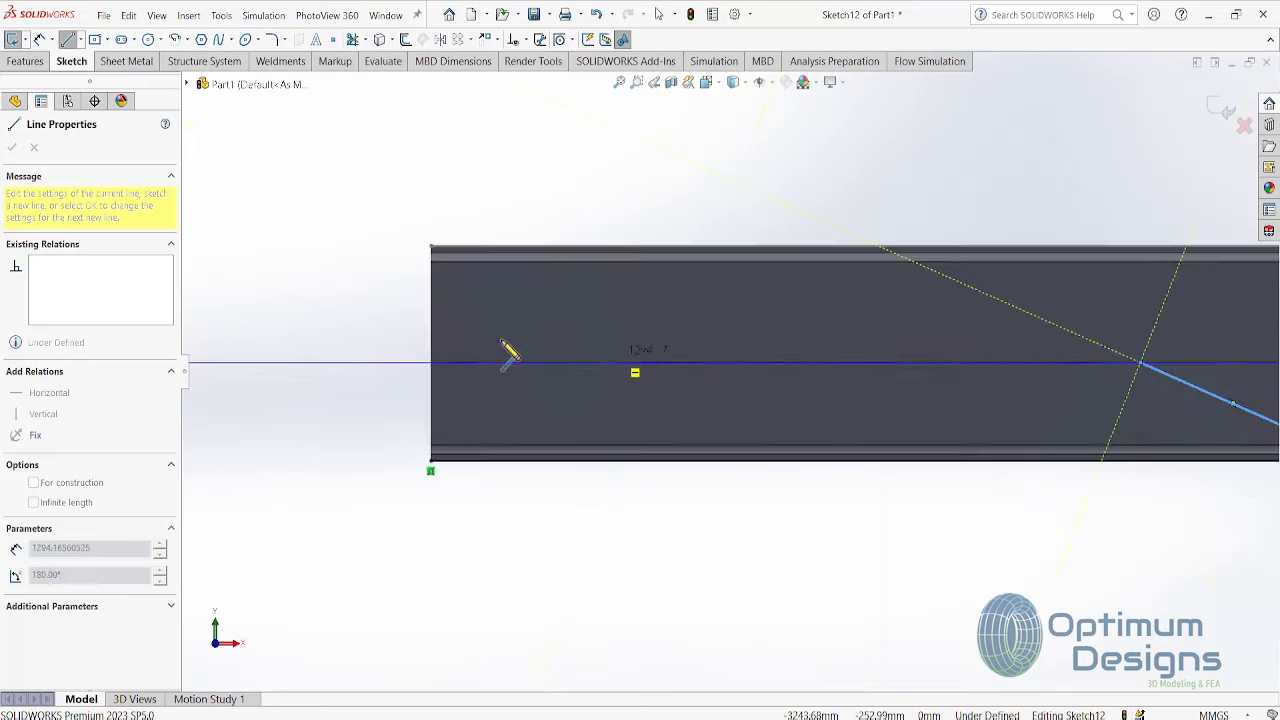
{"action": "left_click", "coordinate": [433, 365]}
{"action": "scroll", "coordinate": [360, 403], "scroll_direction": "up", "scroll_amount": 3}
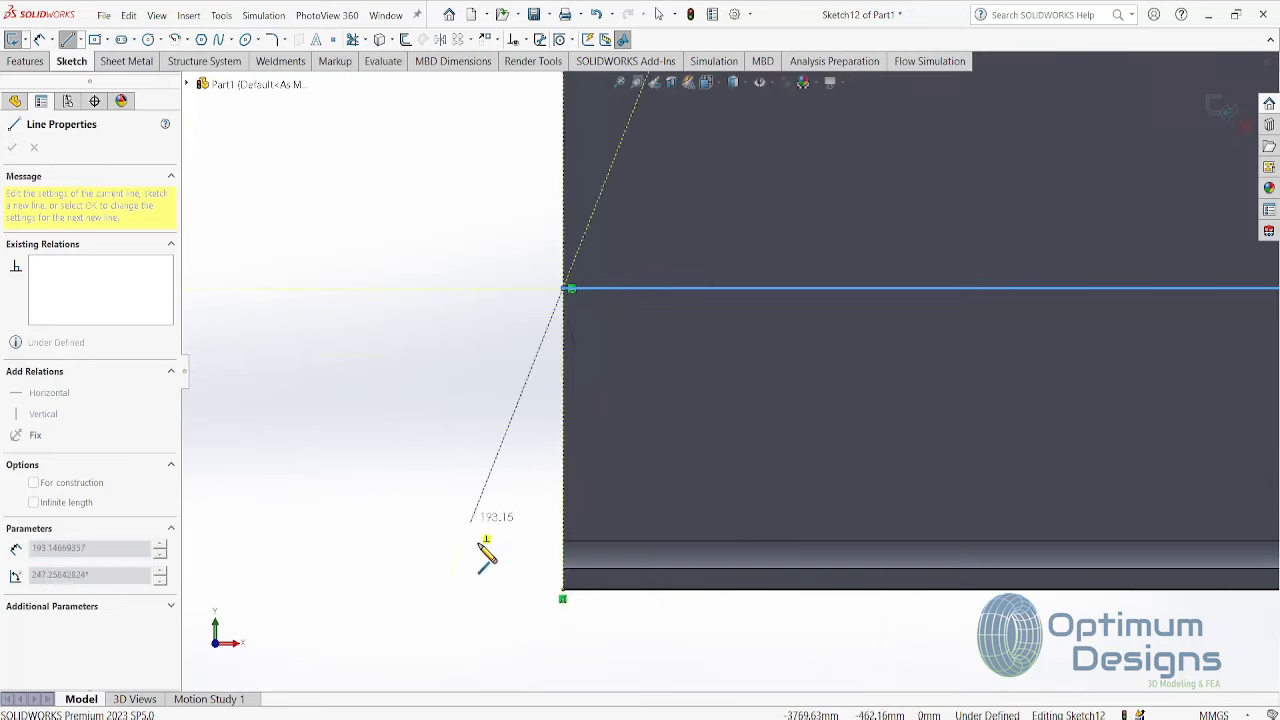
{"action": "left_click", "coordinate": [563, 597]}
{"action": "left_click", "coordinate": [38, 40]}
{"action": "scroll", "coordinate": [874, 434], "scroll_direction": "down", "scroll_amount": 3}
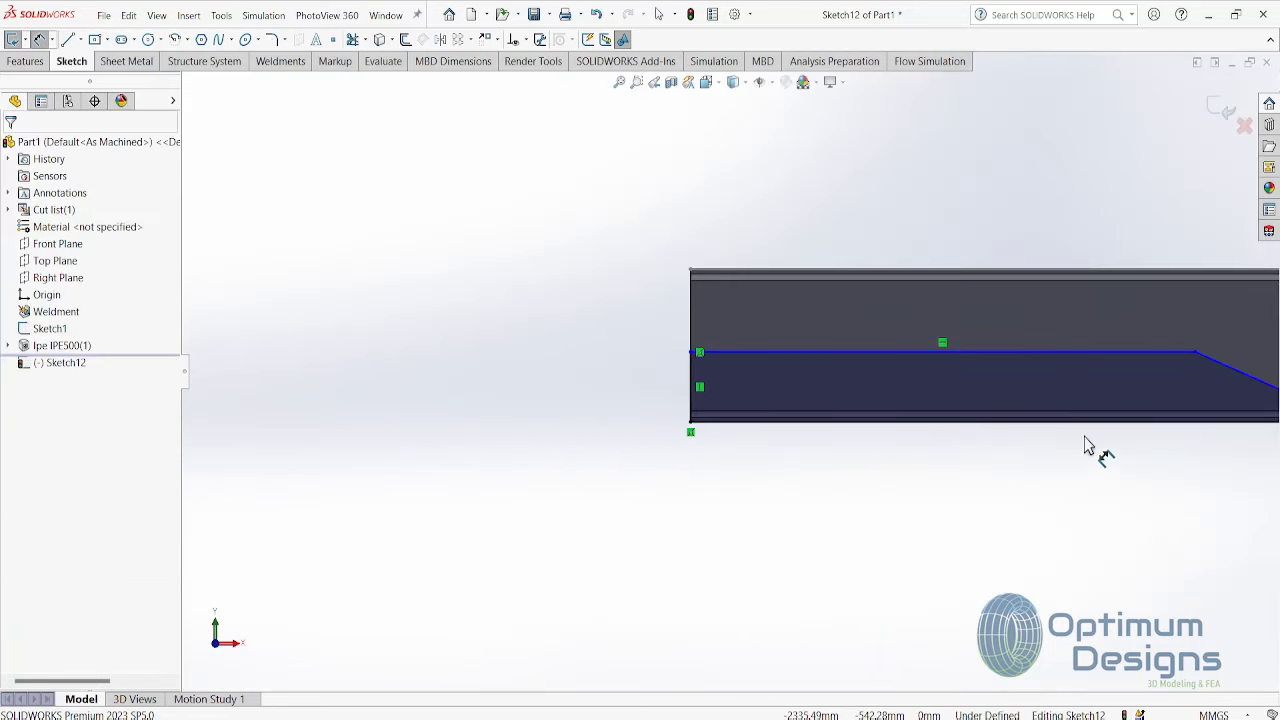
{"action": "middle_click_drag", "start_coordinate": [1086, 449], "coordinate": [770, 450], "text": "ctrl"}
- Dimension the bottom edge to 3700 mm (1200+1900+600) and the top line to 3100 mm
{"action": "left_click", "coordinate": [778, 437]}
{"action": "left_click", "coordinate": [760, 512]}
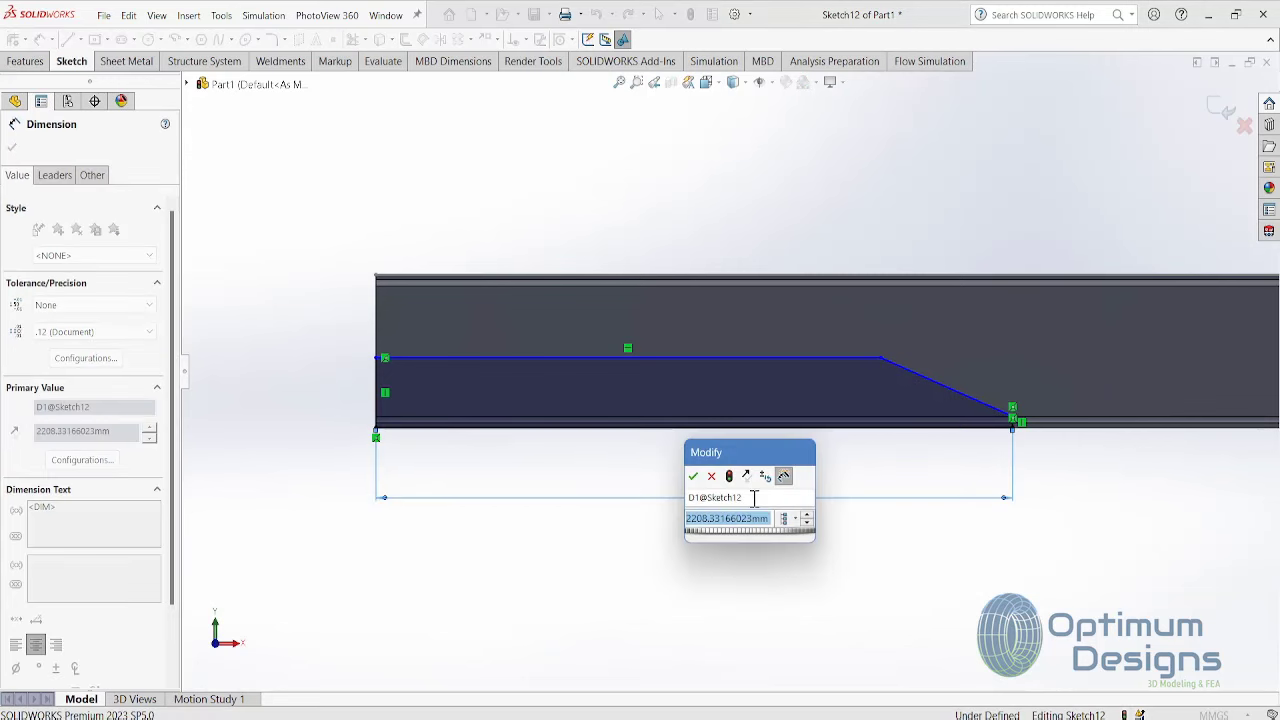
{"action": "type", "text": "1200+1"}
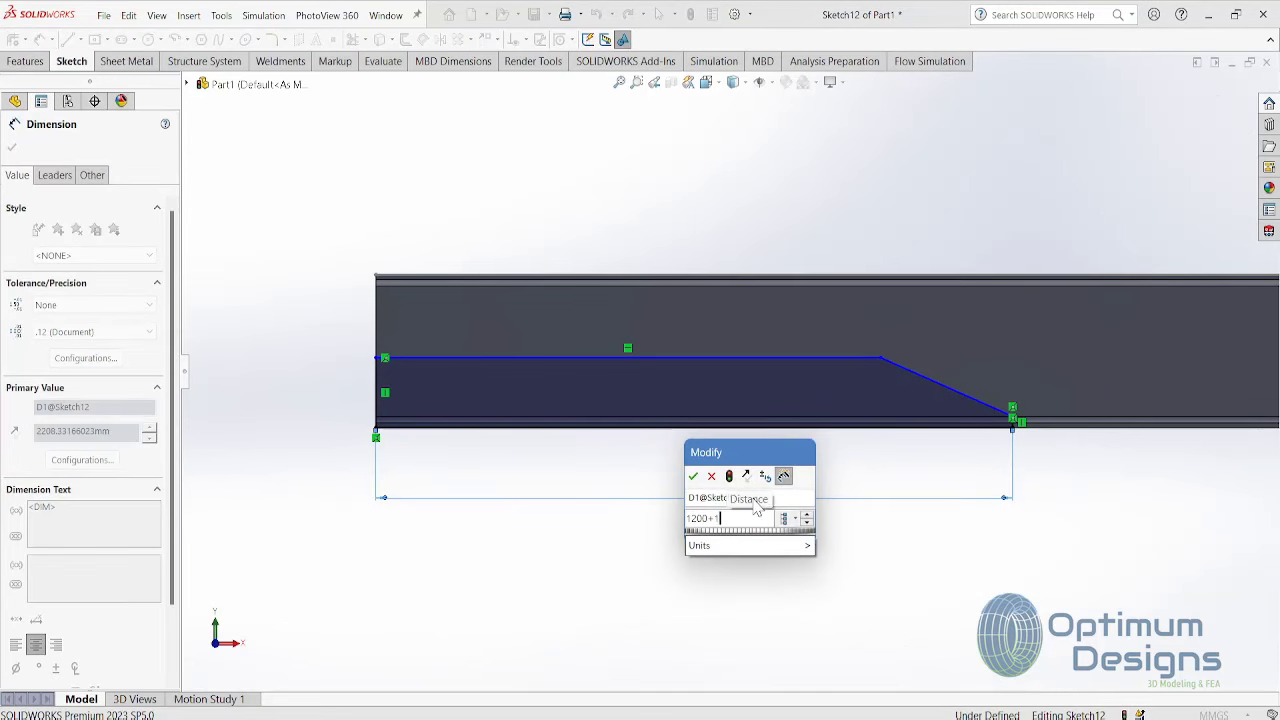
{"action": "type", "text": "900+600"}
{"action": "key", "text": "Return"}
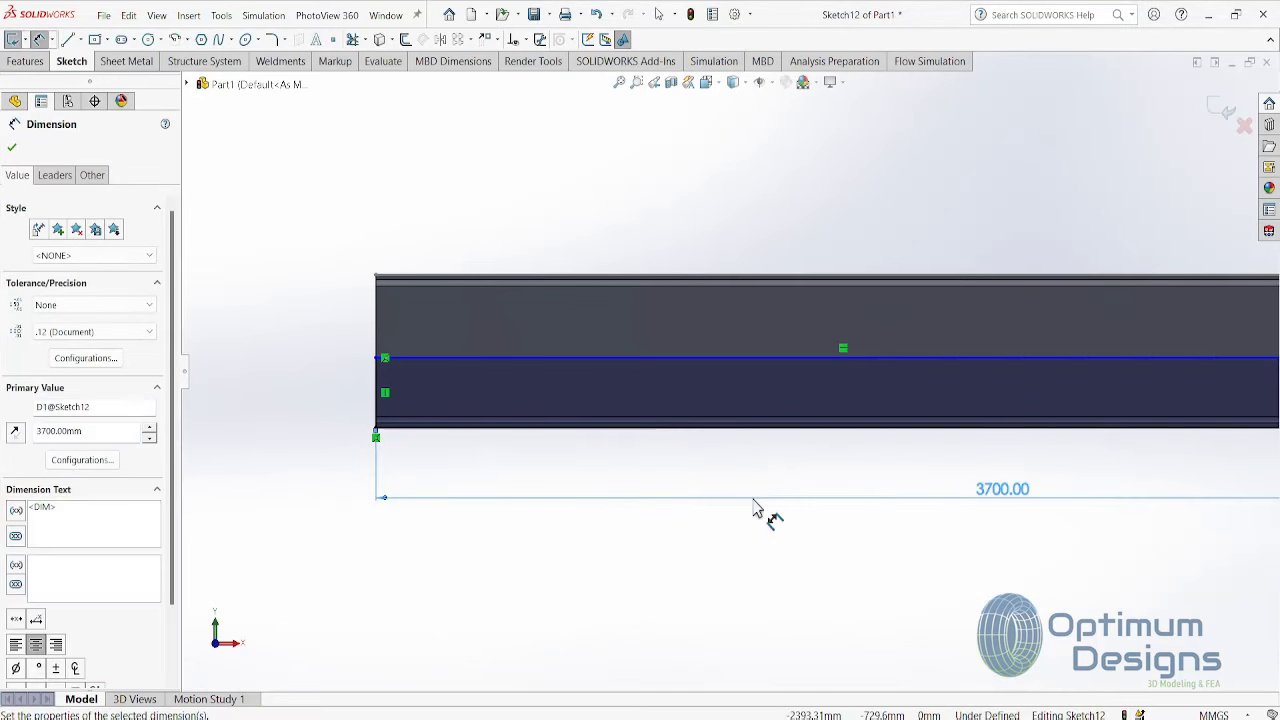
{"action": "scroll", "coordinate": [978, 505], "scroll_direction": "up", "scroll_amount": 2}
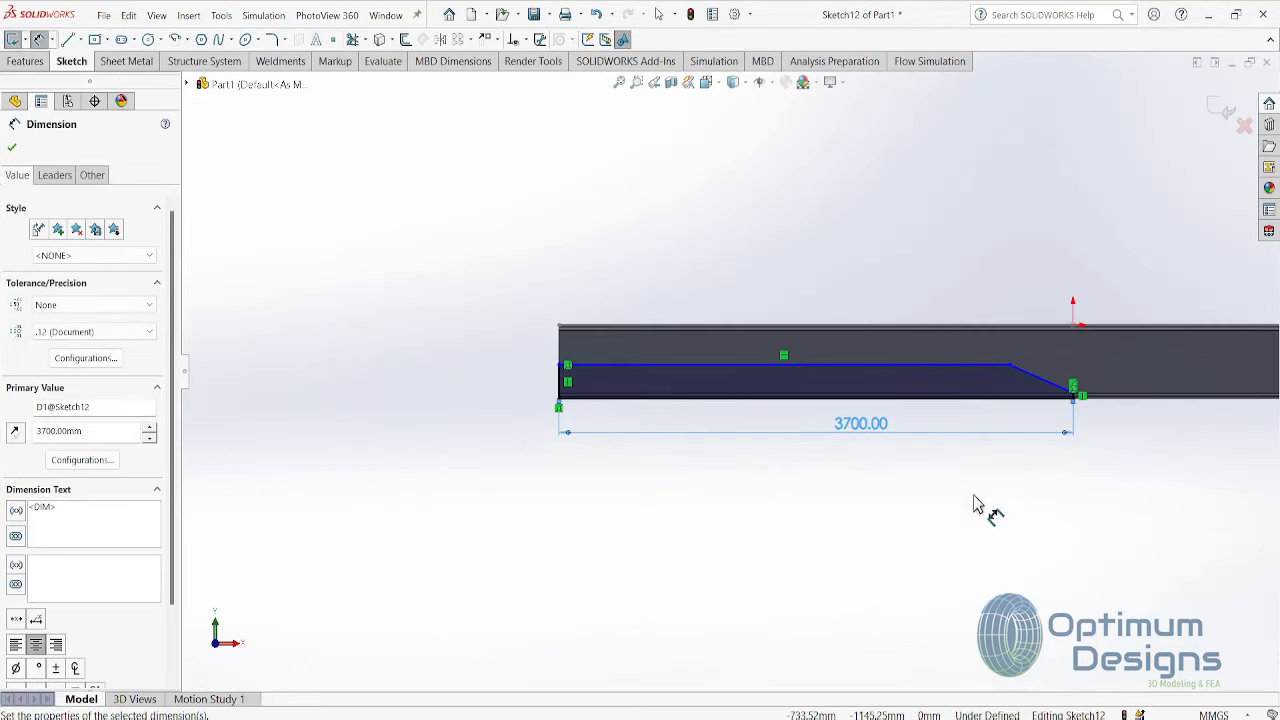
{"action": "left_click", "coordinate": [860, 365]}
{"action": "left_click", "coordinate": [784, 354]}
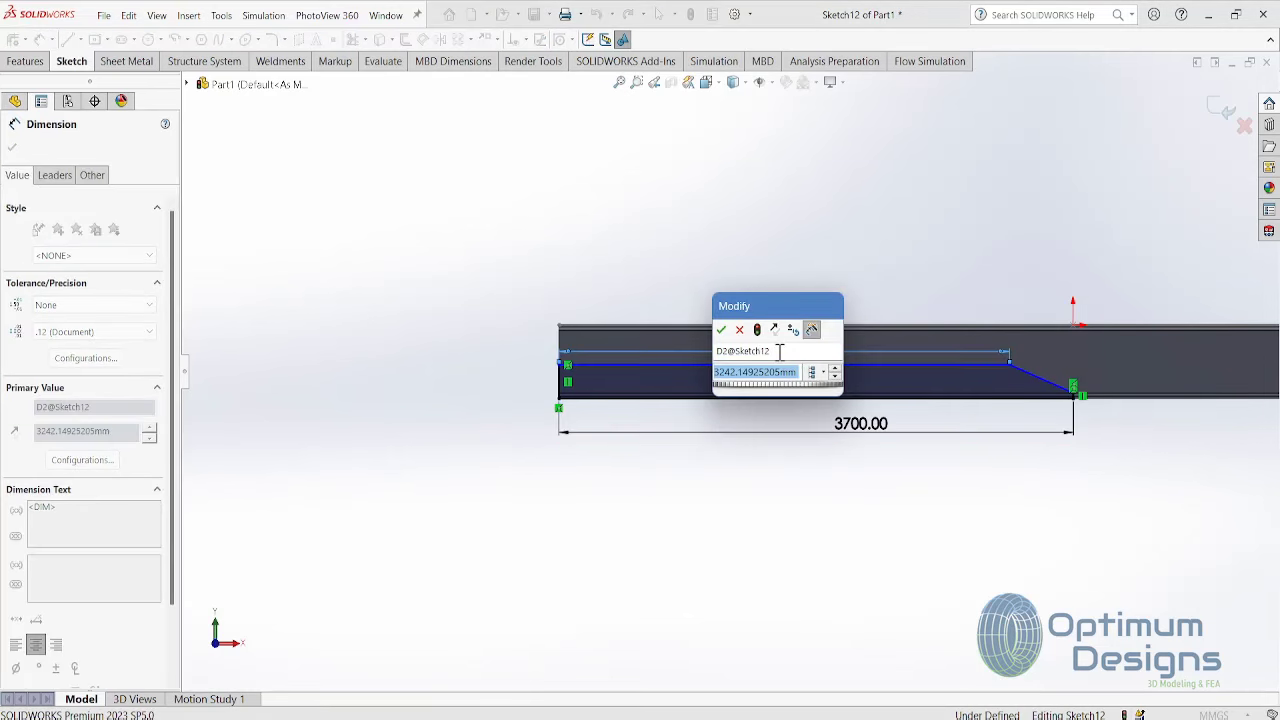
{"action": "type", "text": "3100"}
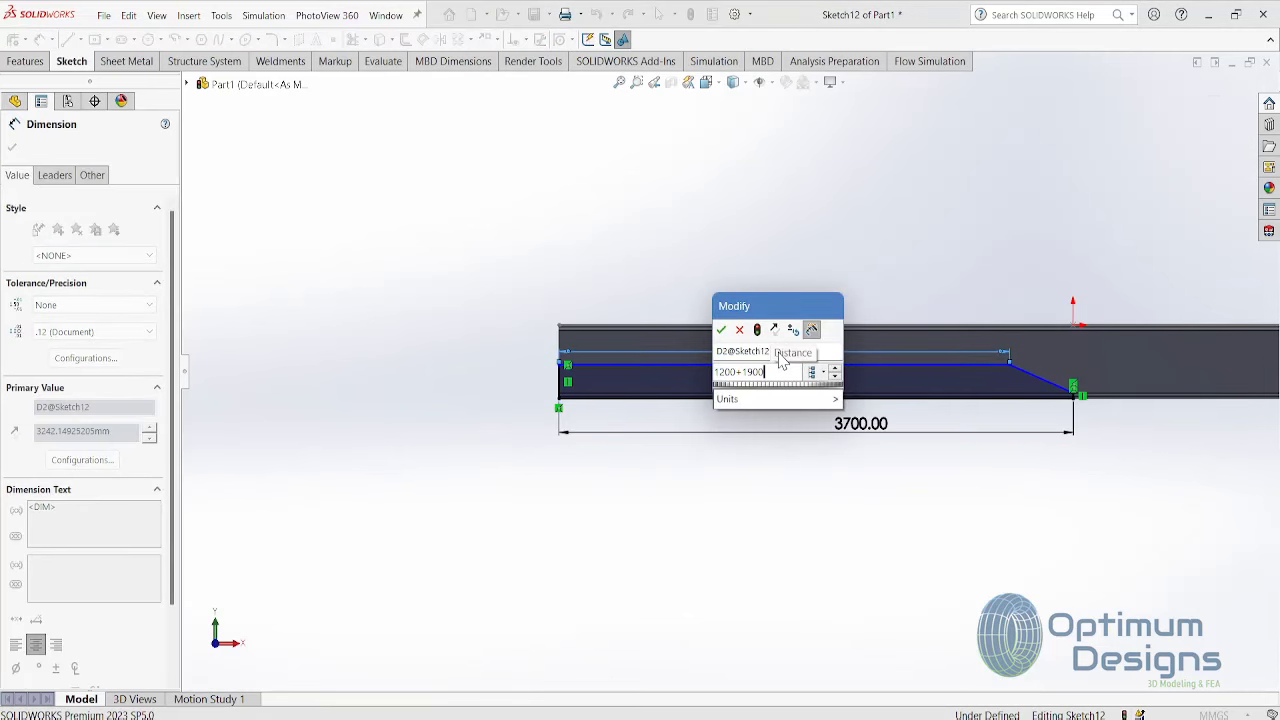
{"action": "key", "text": "Return"}
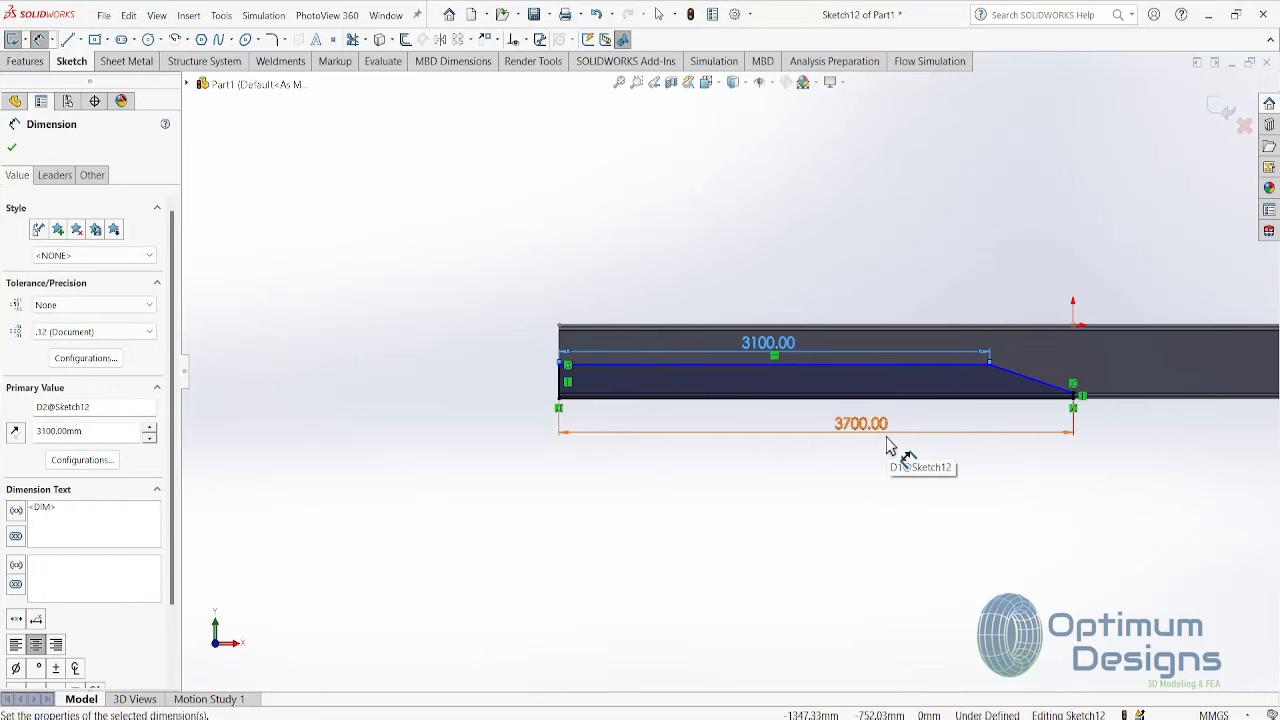
{"action": "scroll", "coordinate": [600, 333], "scroll_direction": "down", "scroll_amount": 3}
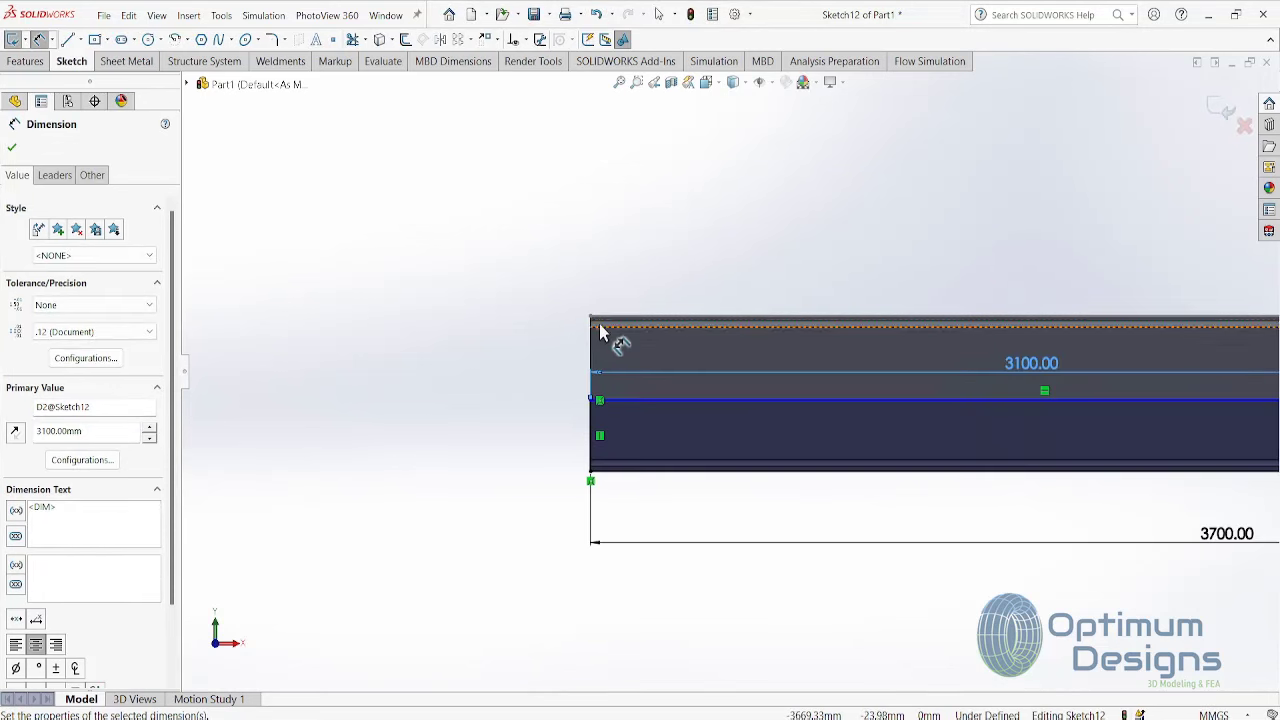
- Dimension the 210 mm depth from the beam's top edge to the sketch's top line
{"action": "left_click", "coordinate": [594, 322]}
{"action": "left_click", "coordinate": [634, 401]}
{"action": "left_click", "coordinate": [555, 390]}
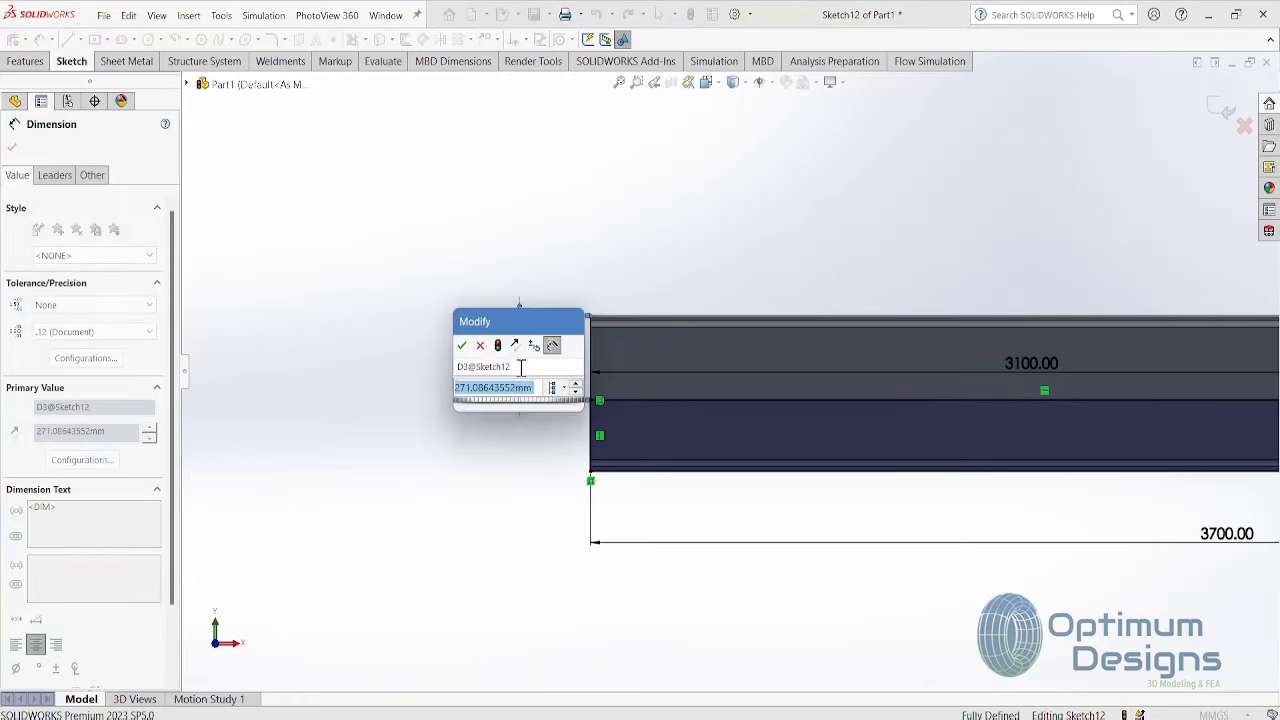
{"action": "type", "text": "210"}
{"action": "key", "text": "Return"}
{"action": "scroll", "coordinate": [830, 440], "scroll_direction": "up", "scroll_amount": 2}
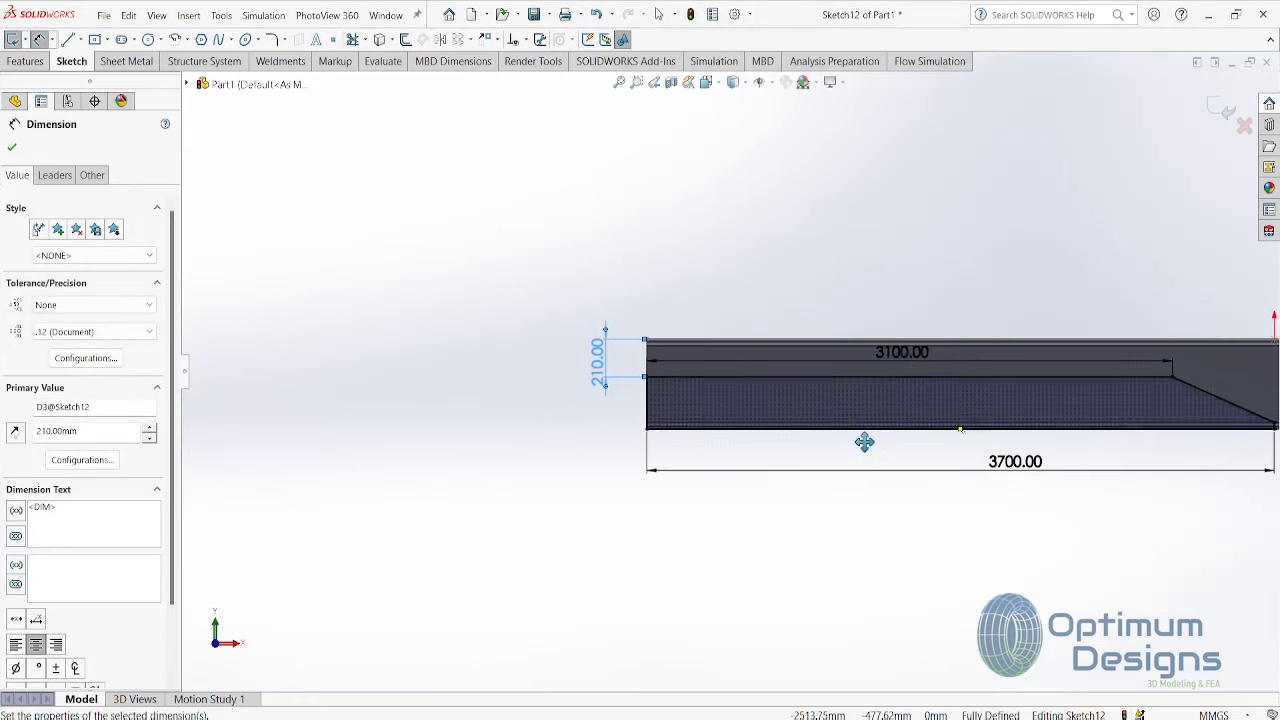
{"action": "mouse_move", "coordinate": [863, 443]}
{"action": "middle_mouse_down", "text": "ctrl"}
{"action": "mouse_move", "coordinate": [633, 424]}
{"action": "mouse_move", "coordinate": [697, 452]}
{"action": "mouse_move", "coordinate": [466, 340]}
{"action": "middle_mouse_up", "text": "ctrl"}
- Extrude-cut the taper sketch Through All to create Cut-Extrude1
{"action": "left_click", "coordinate": [27, 61]}
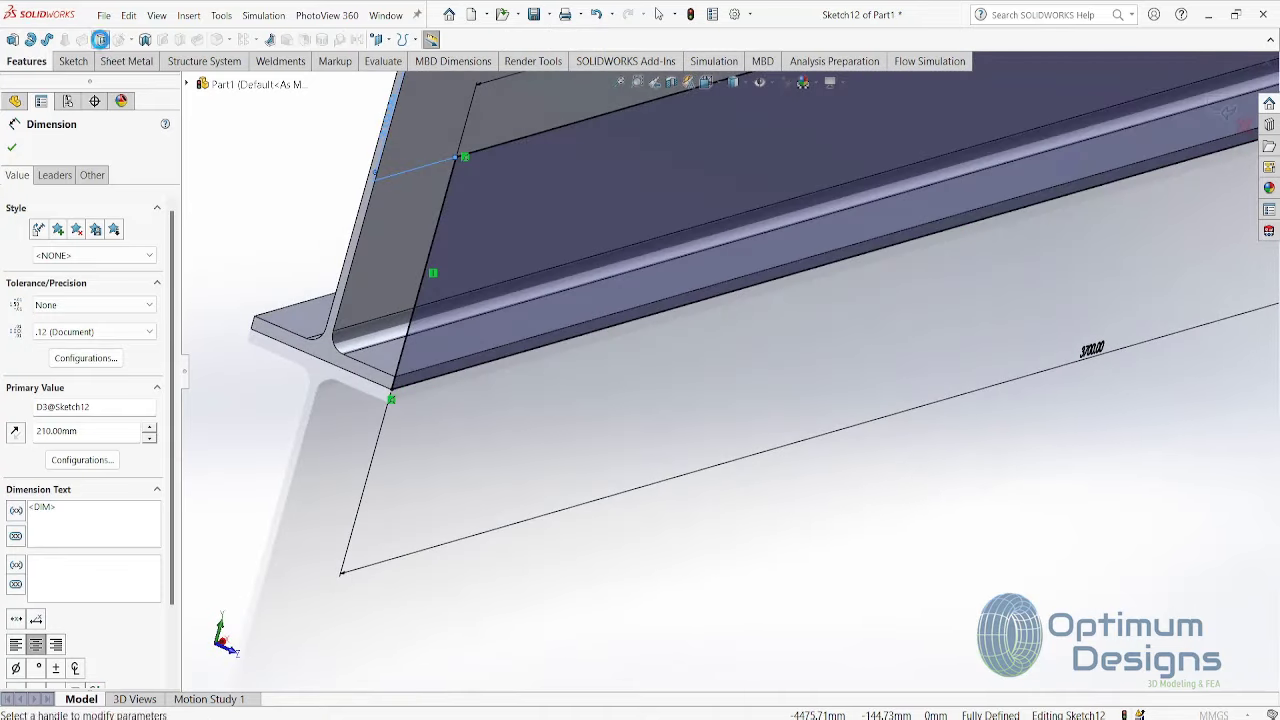
{"action": "left_click", "coordinate": [100, 39]}
{"action": "left_click", "coordinate": [95, 245]}
{"action": "left_click", "coordinate": [88, 272]}
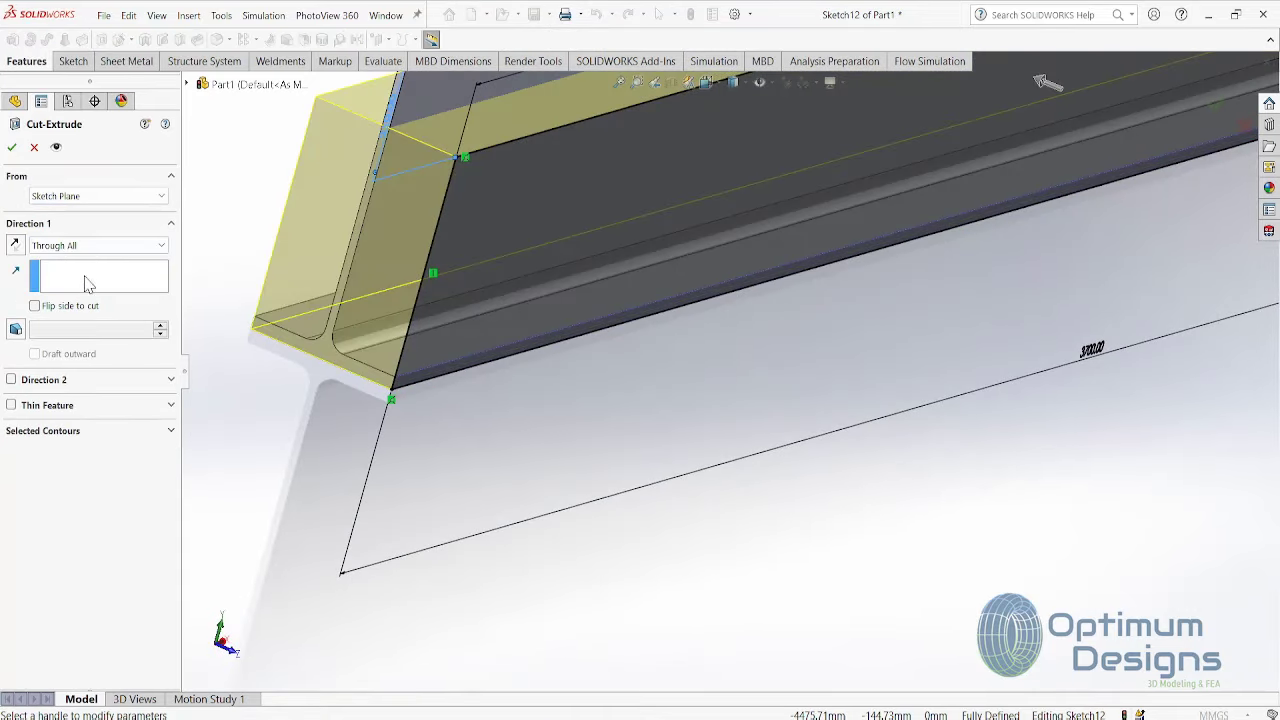
{"action": "left_click", "coordinate": [13, 150]}
- Start a new sketch on the bottom flange's end face
{"action": "mouse_move", "coordinate": [608, 409]}
{"action": "middle_mouse_down"}
{"action": "mouse_move", "coordinate": [771, 277]}
{"action": "mouse_move", "coordinate": [1063, 392]}
{"action": "middle_mouse_up"}
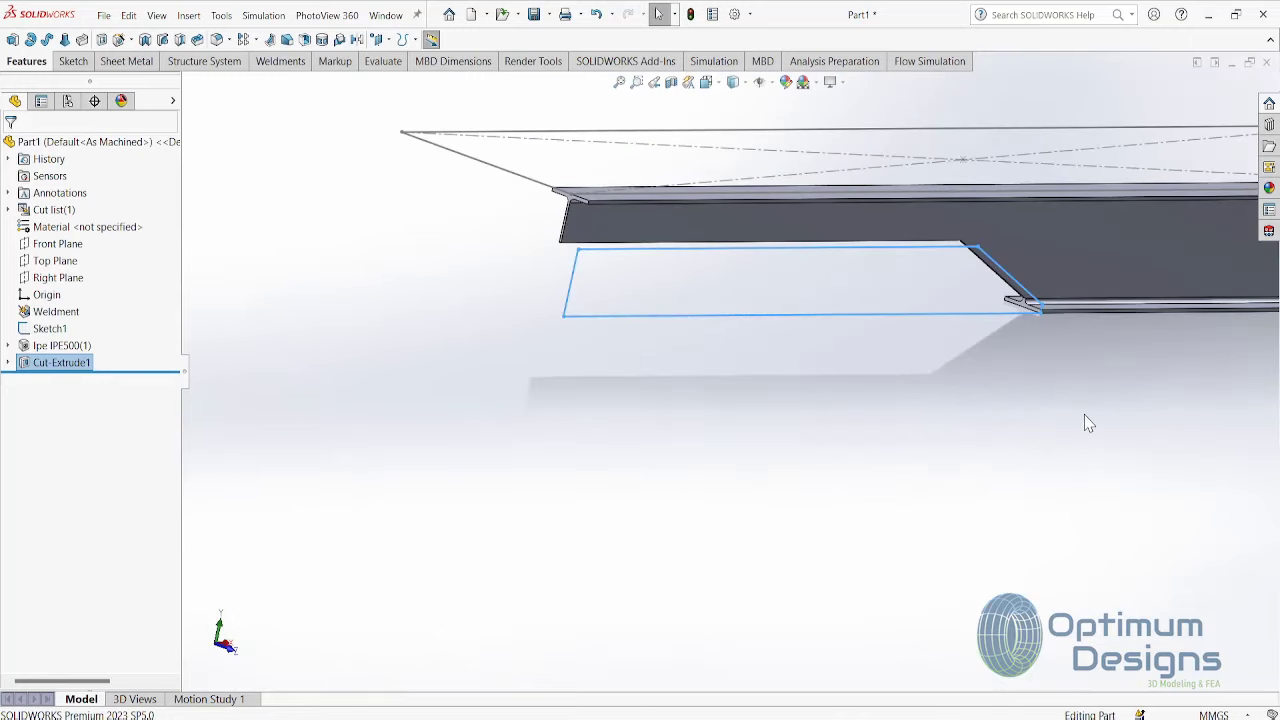
{"action": "scroll", "coordinate": [1040, 348], "scroll_direction": "down", "scroll_amount": 3}
{"action": "left_click", "coordinate": [752, 350]}
{"action": "left_click", "coordinate": [797, 314]}
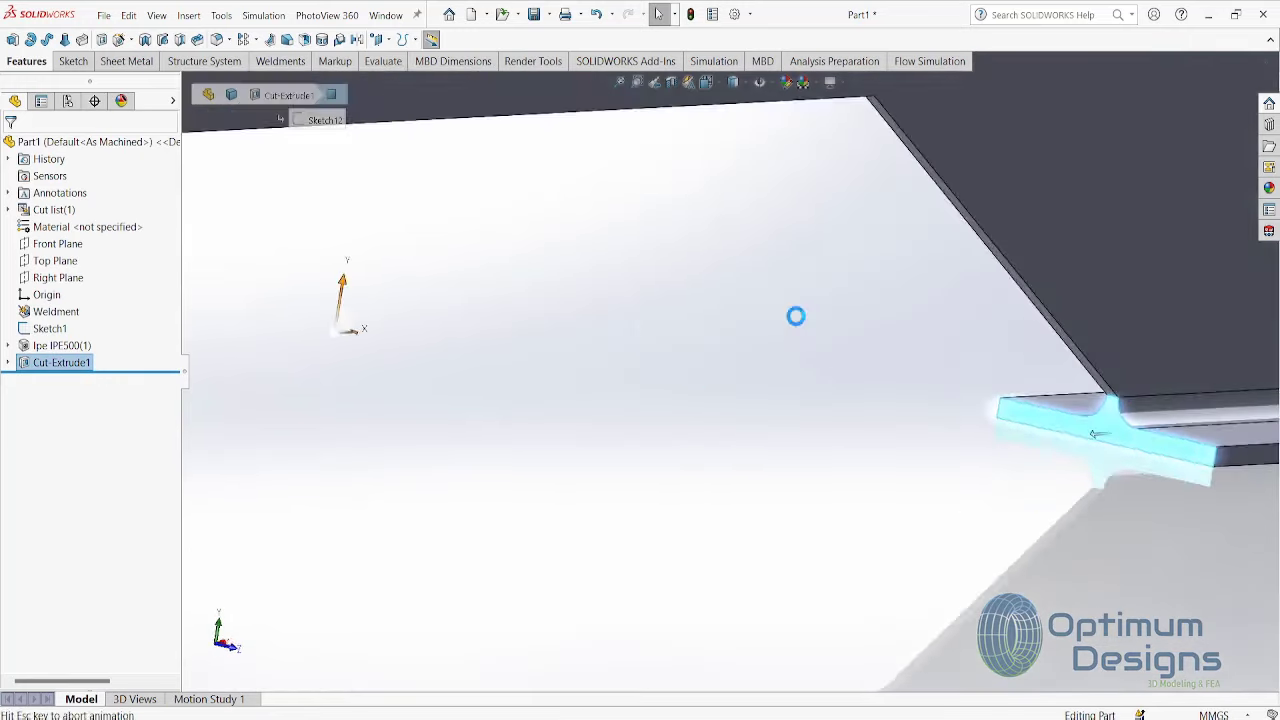
{"action": "left_click", "coordinate": [352, 39]}
- Convert the bottom flange's end-face outline into Sketch13 and close the sketch
{"action": "scroll", "coordinate": [680, 300], "scroll_direction": "down", "scroll_amount": 3}
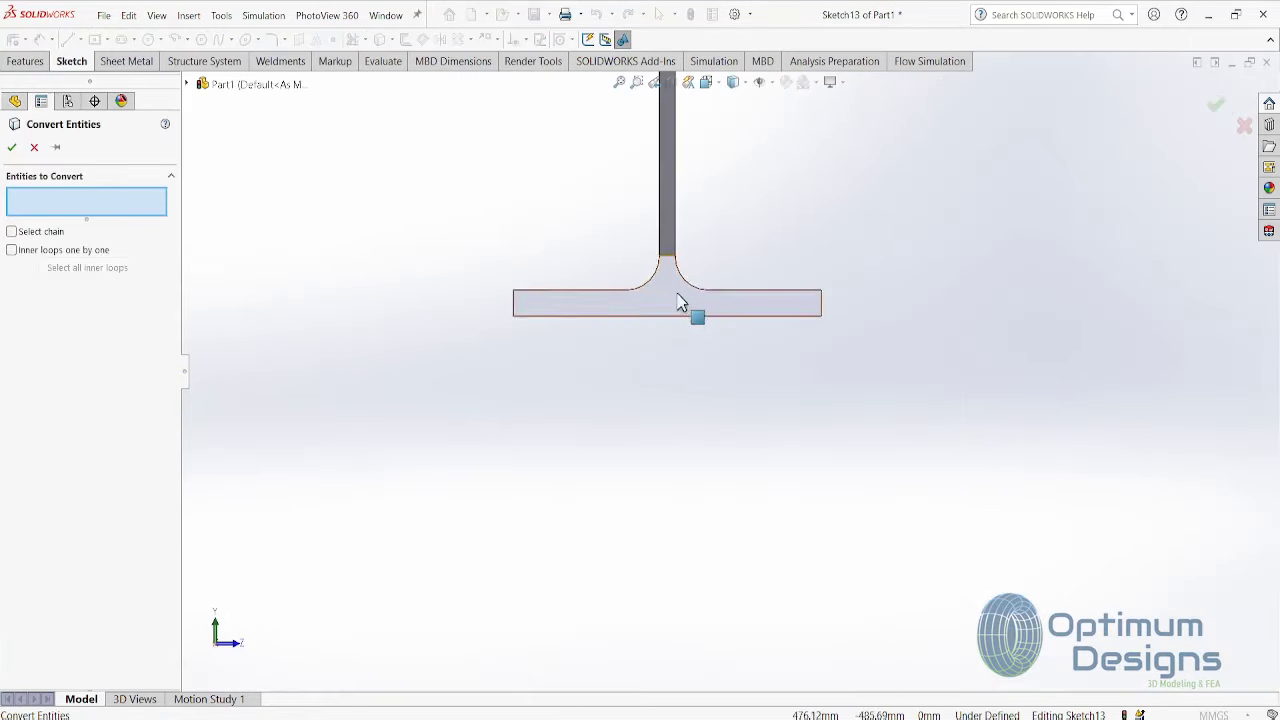
{"action": "left_click", "coordinate": [680, 303]}
{"action": "key", "text": "Return"}
{"action": "middle_click_drag", "start_coordinate": [678, 303], "coordinate": [607, 336]}
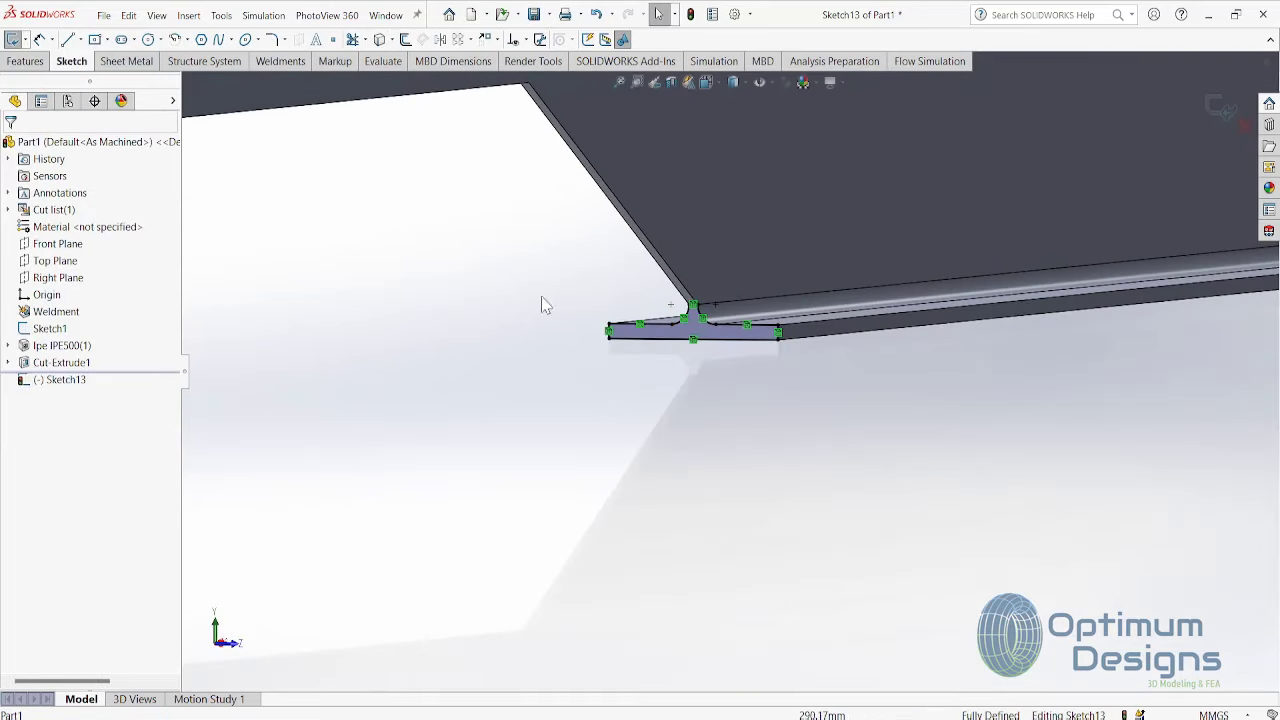
{"action": "left_click", "coordinate": [575, 148]}
{"action": "left_click", "coordinate": [352, 39]}
{"action": "scroll", "coordinate": [603, 266], "scroll_direction": "up", "scroll_amount": 3}
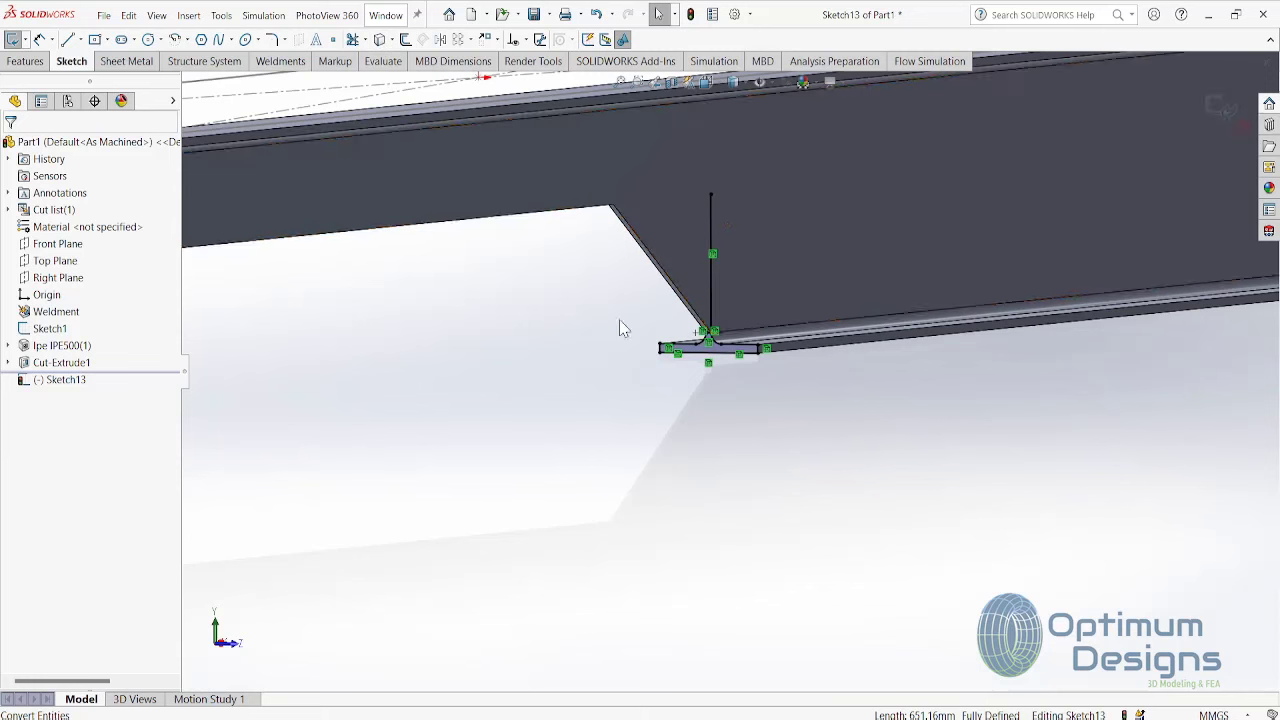
{"action": "left_click", "coordinate": [710, 245]}
{"action": "key", "text": "Escape"}
{"action": "left_click", "coordinate": [1224, 108]}
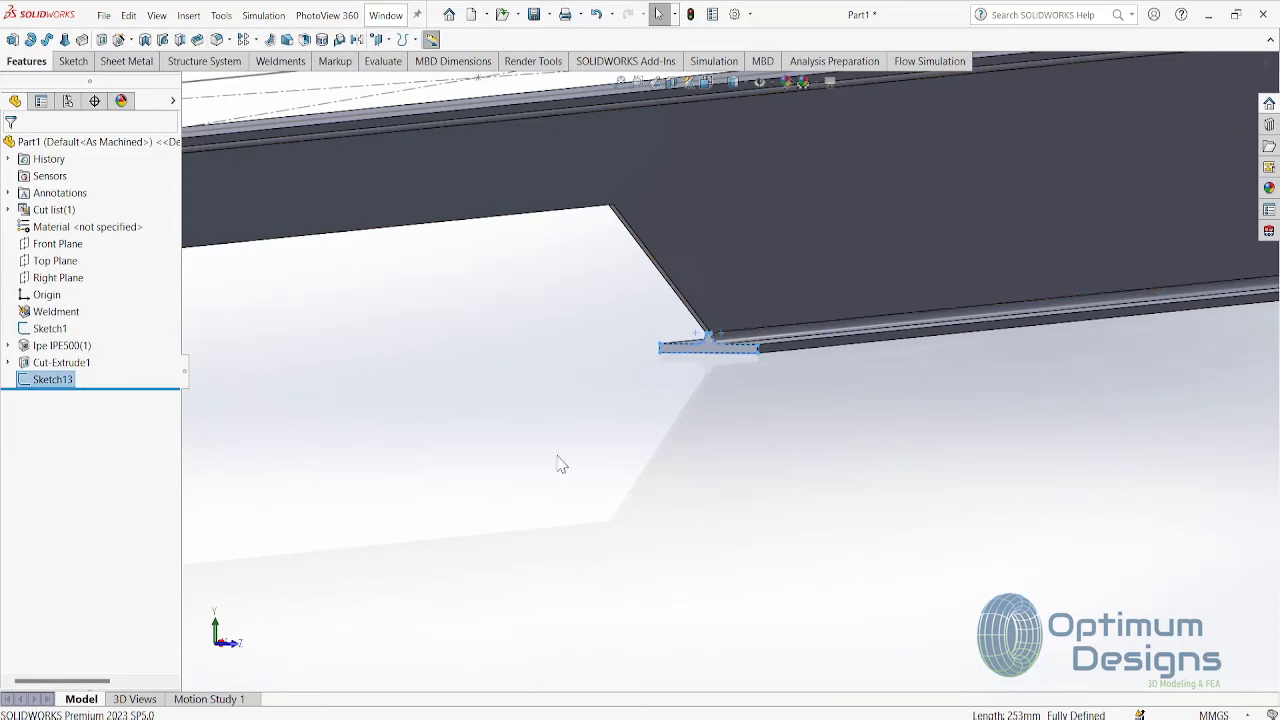
- On the web face, convert the slanted and top cut edges into path sketch Sketch14
{"action": "right_click", "coordinate": [716, 257]}
{"action": "left_click", "coordinate": [743, 226]}
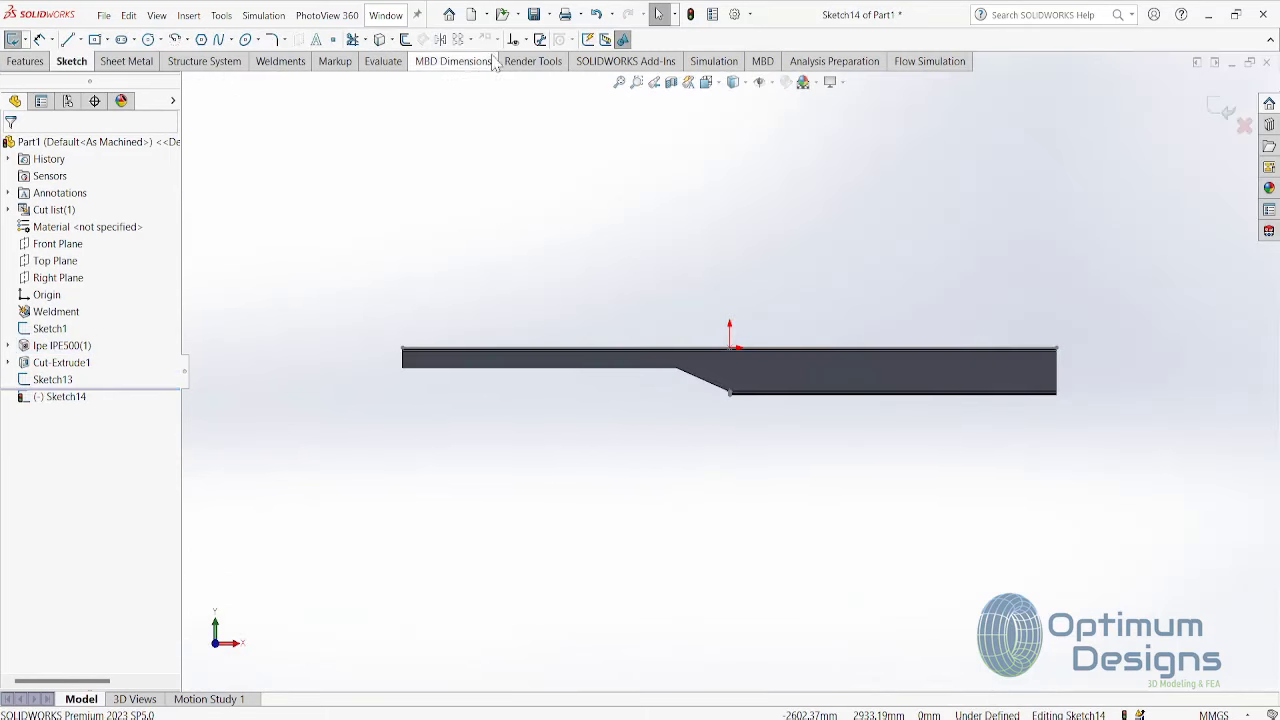
{"action": "left_click", "coordinate": [384, 39]}
{"action": "scroll", "coordinate": [730, 225], "scroll_direction": "down", "scroll_amount": 3}
{"action": "scroll", "coordinate": [692, 256], "scroll_direction": "down", "scroll_amount": 2}
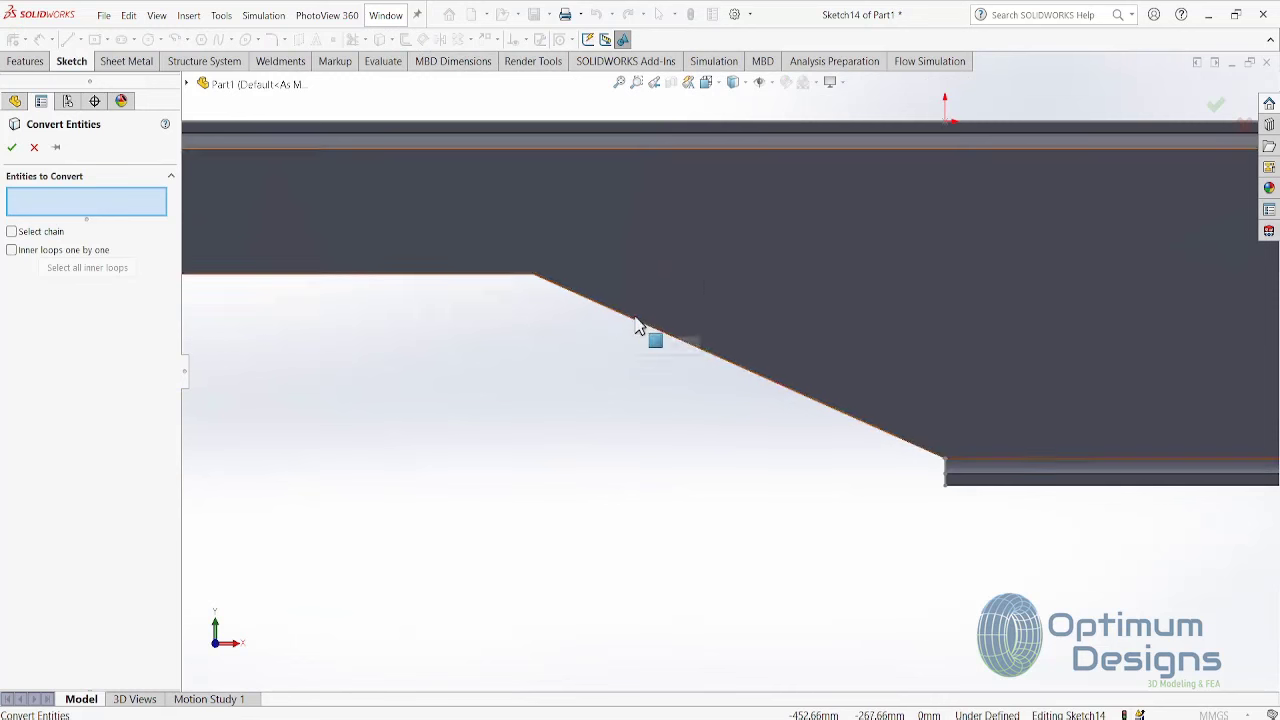
{"action": "left_click", "coordinate": [638, 322]}
{"action": "left_click", "coordinate": [494, 276]}
{"action": "right_click", "coordinate": [494, 285]}
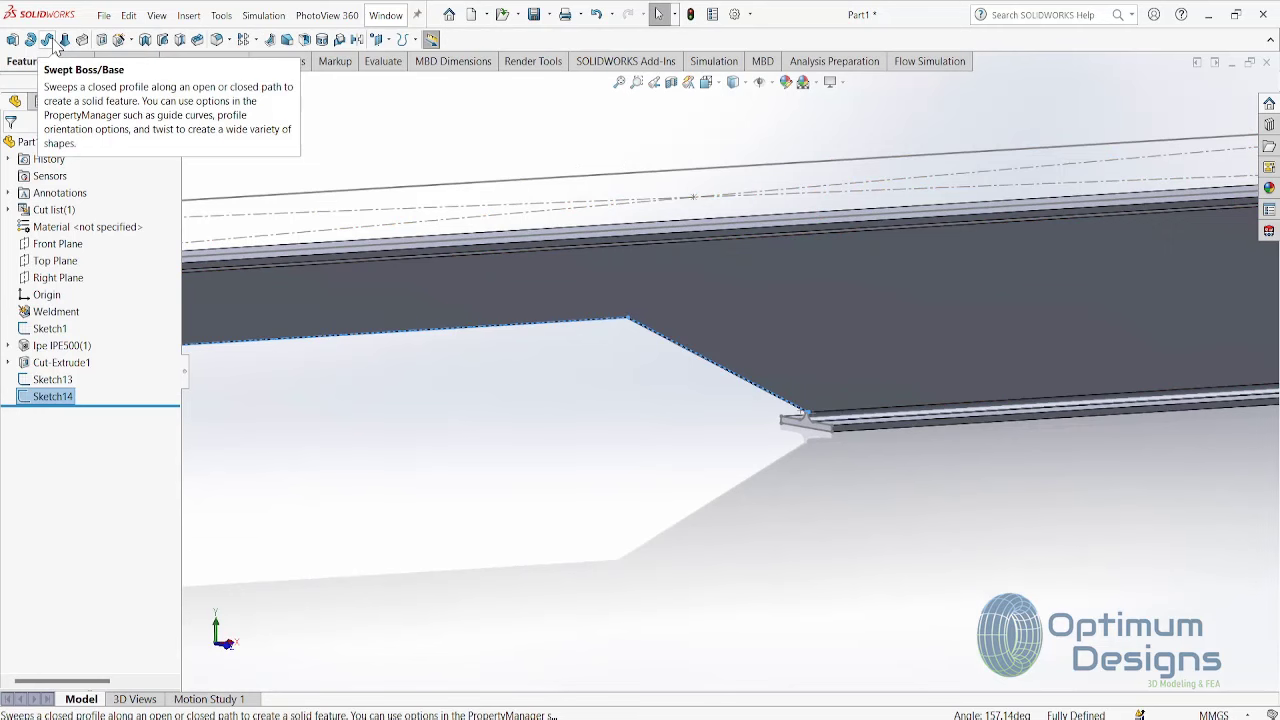
- Sweep the flange end-face profile along the Sketch14 taper path to create Sweep1, then inspect it
{"action": "left_click", "coordinate": [47, 40]}
{"action": "scroll", "coordinate": [790, 410], "scroll_direction": "down", "scroll_amount": 3}
{"action": "left_click", "coordinate": [680, 403]}
{"action": "scroll", "coordinate": [570, 378], "scroll_direction": "up", "scroll_amount": 3}
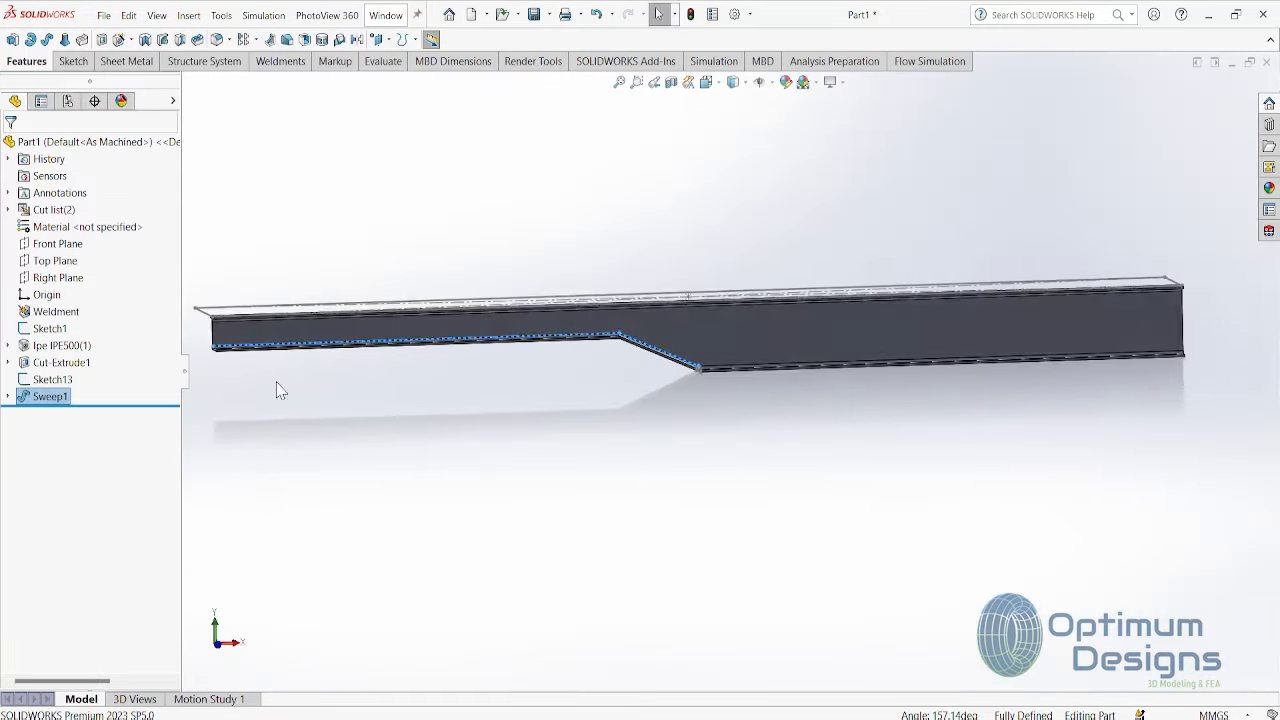
{"action": "scroll", "coordinate": [277, 386], "scroll_direction": "down", "scroll_amount": 3}
{"action": "scroll", "coordinate": [414, 434], "scroll_direction": "down", "scroll_amount": 2}
{"action": "scroll", "coordinate": [491, 448], "scroll_direction": "up", "scroll_amount": 1}
{"action": "scroll", "coordinate": [844, 514], "scroll_direction": "up", "scroll_amount": 3}
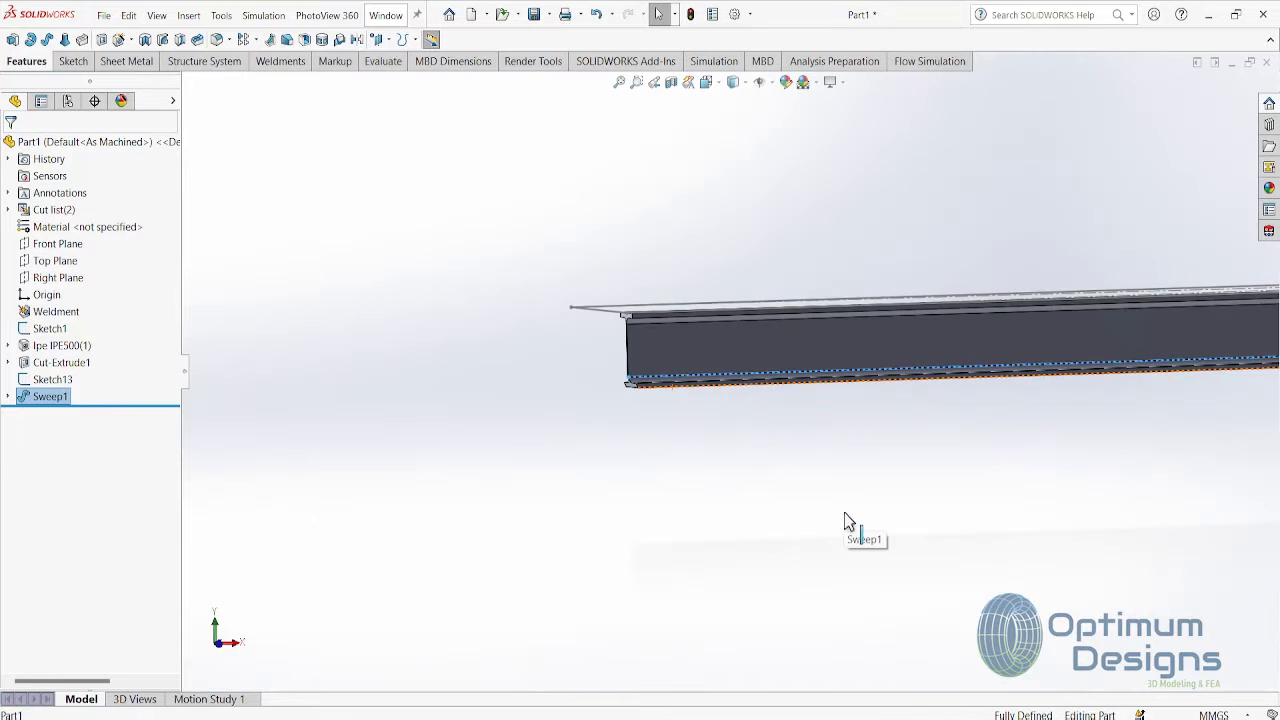
{"action": "mouse_move", "coordinate": [844, 522]}
{"action": "middle_mouse_down"}
{"action": "mouse_move", "coordinate": [934, 509]}
{"action": "mouse_move", "coordinate": [894, 517]}
{"action": "mouse_move", "coordinate": [906, 553]}
{"action": "middle_mouse_up"}
{"action": "scroll", "coordinate": [613, 309], "scroll_direction": "up", "scroll_amount": 1}
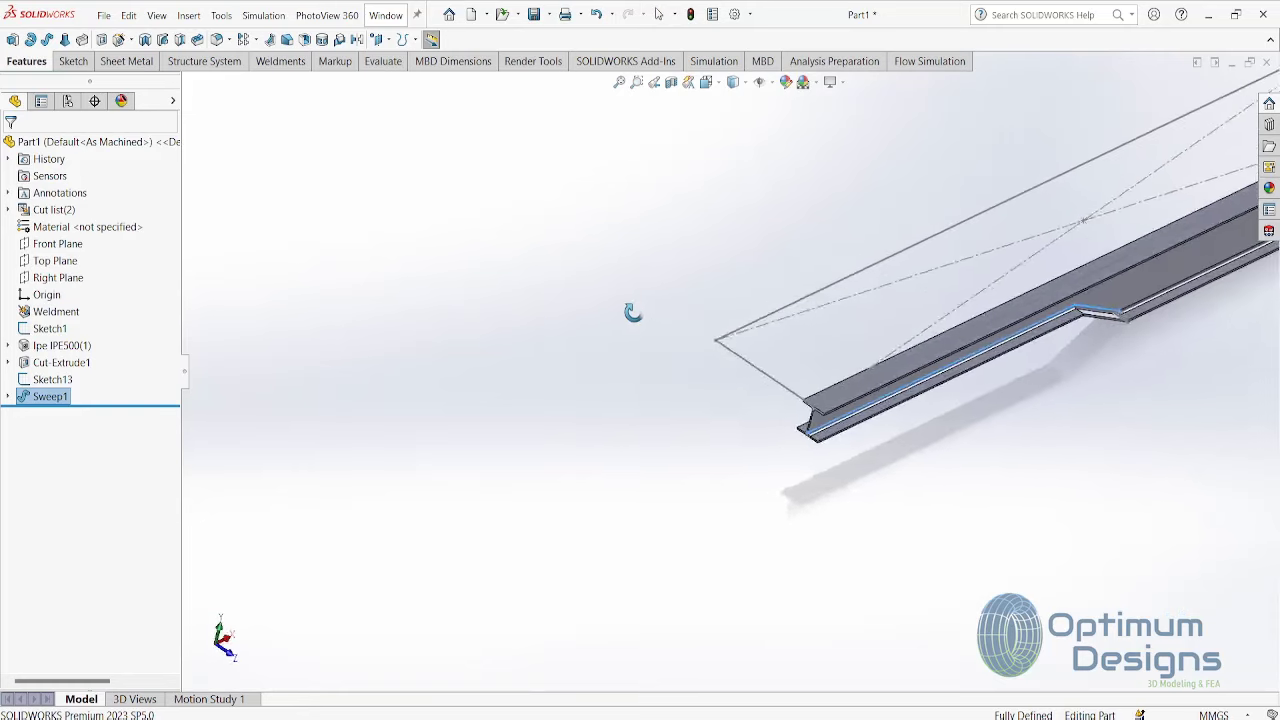
{"action": "scroll", "coordinate": [634, 309], "scroll_direction": "up", "scroll_amount": 3}
{"action": "scroll", "coordinate": [486, 374], "scroll_direction": "down", "scroll_amount": 3}
{"action": "scroll", "coordinate": [651, 371], "scroll_direction": "down", "scroll_amount": 2}
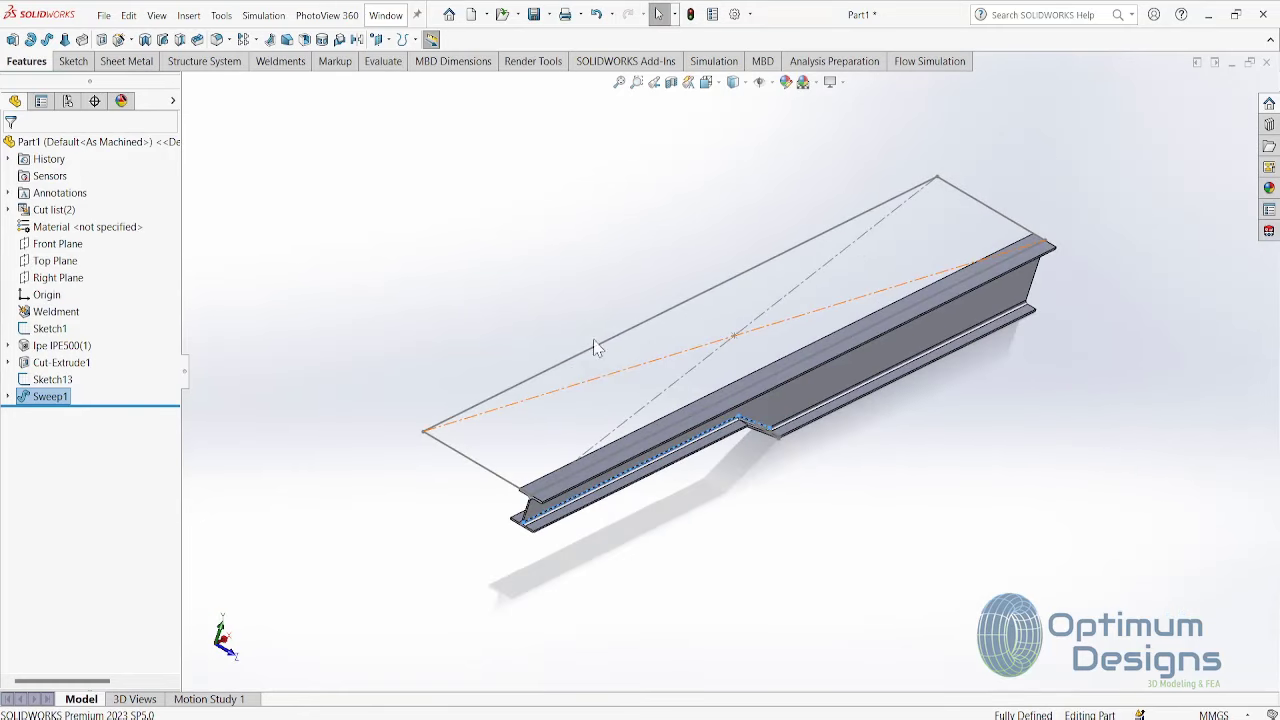
- Mirror the Cut-Extrude1 beam body across the Front Plane, with Merge solids unchecked
{"action": "left_click", "coordinate": [357, 40]}
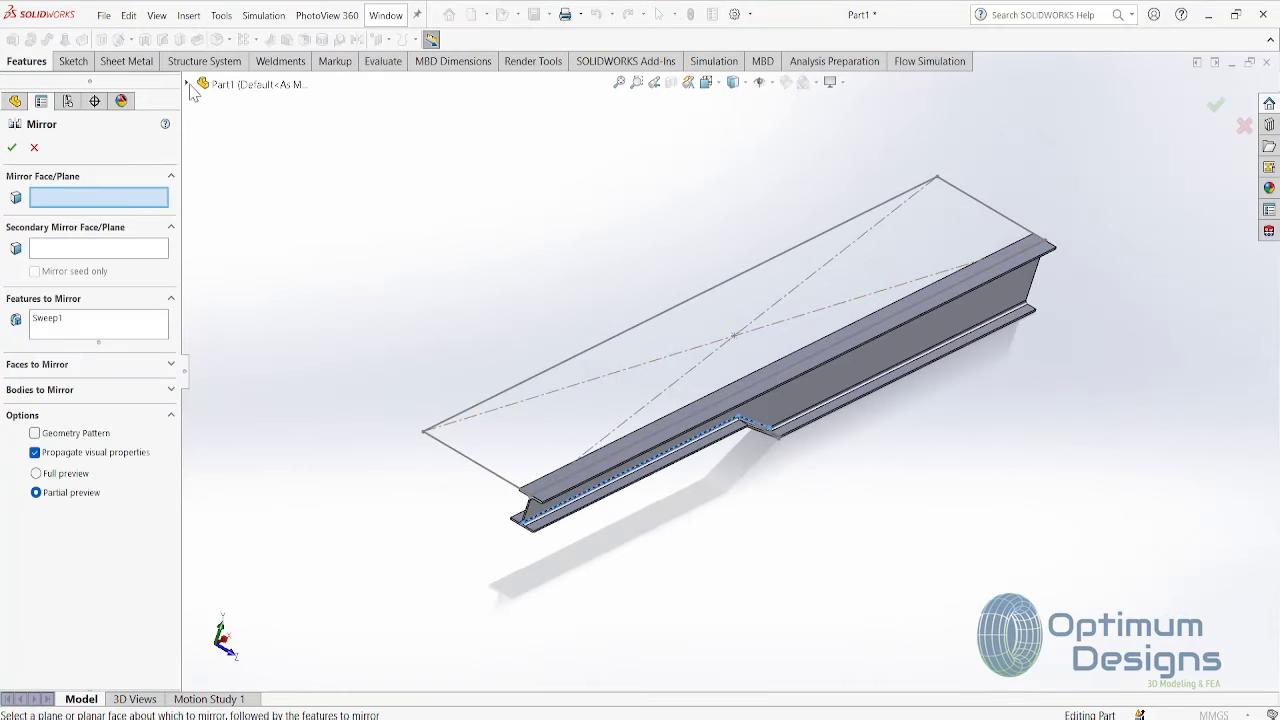
{"action": "left_click", "coordinate": [188, 85]}
{"action": "left_click", "coordinate": [246, 189]}
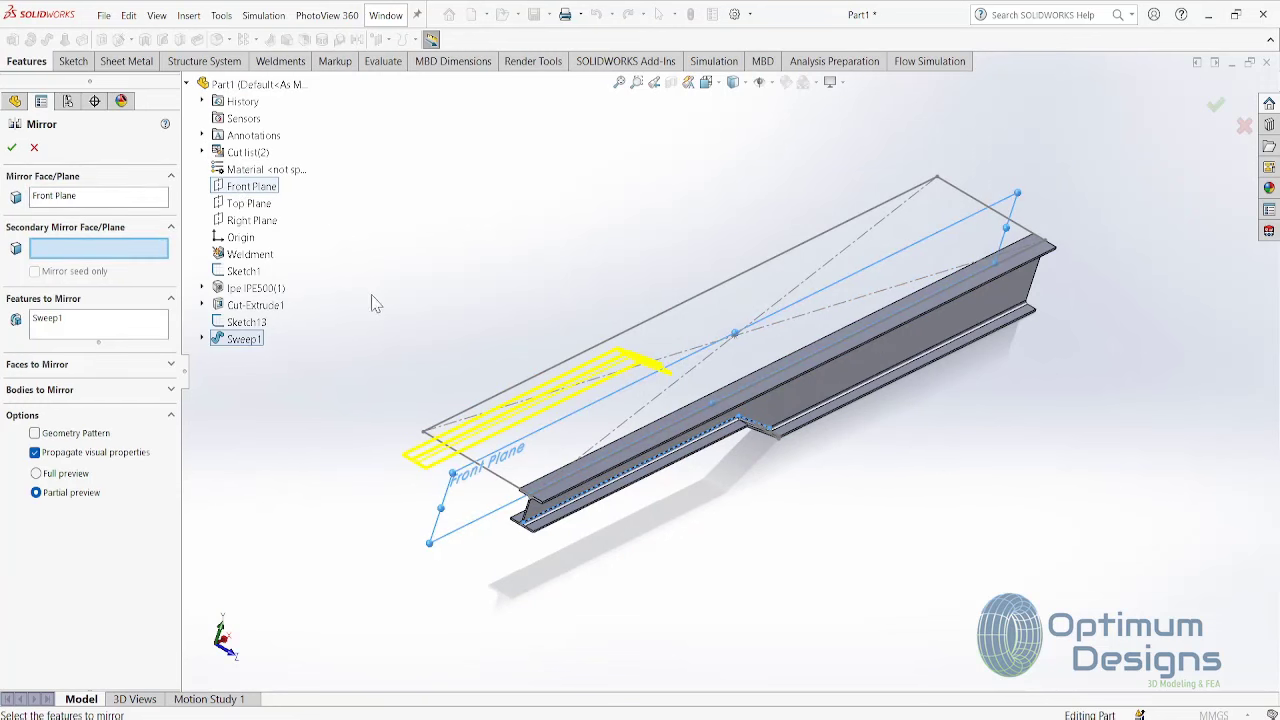
{"action": "left_click", "coordinate": [58, 394]}
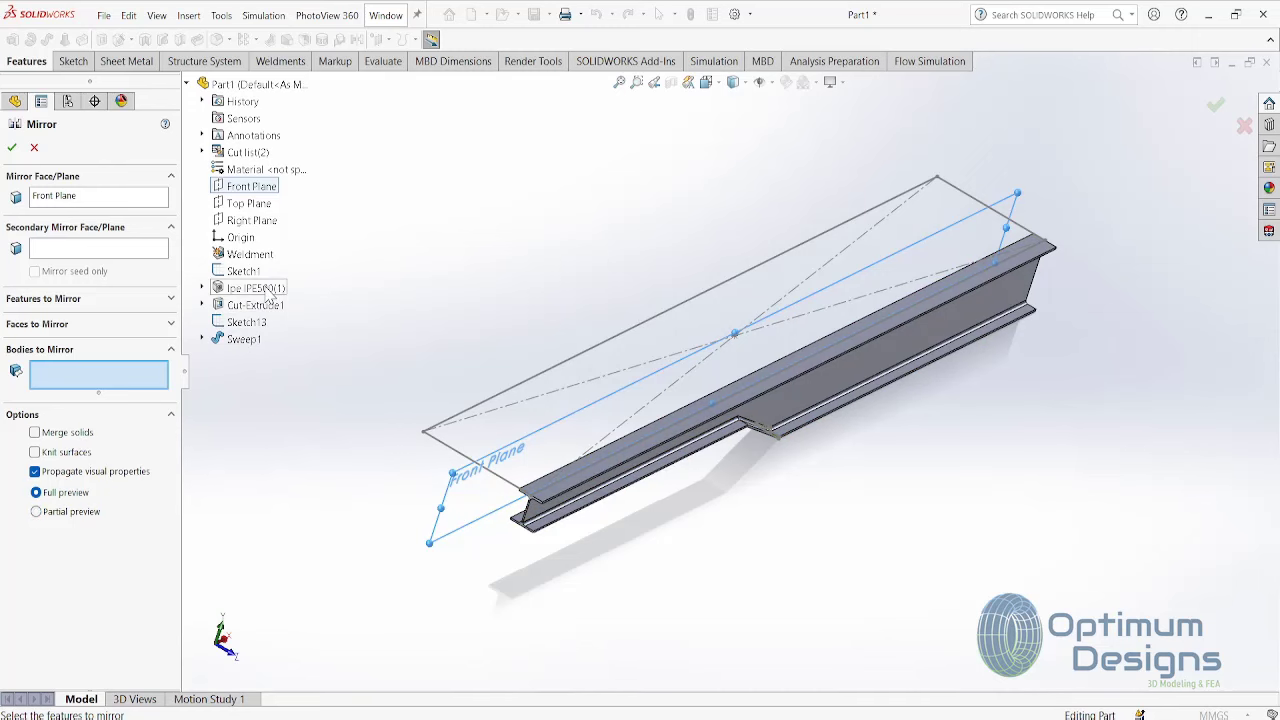
{"action": "left_click", "coordinate": [828, 406]}
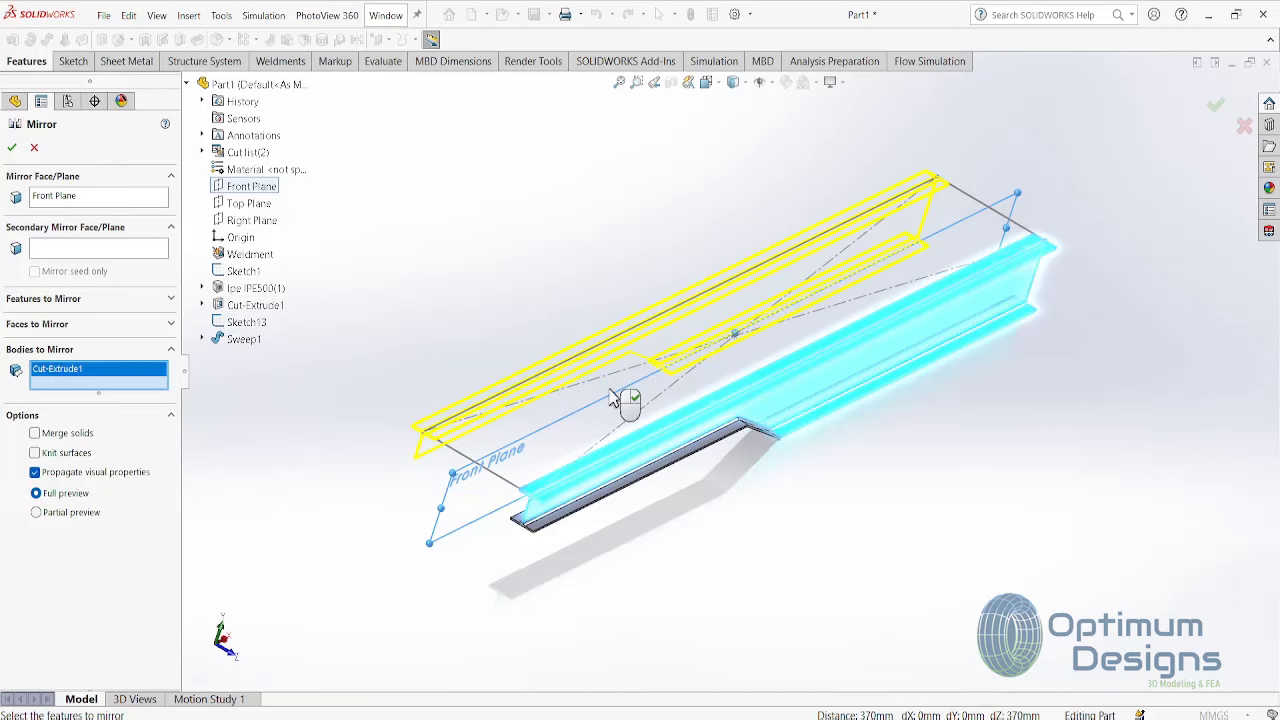
{"action": "middle_click_drag", "start_coordinate": [614, 398], "coordinate": [420, 370]}
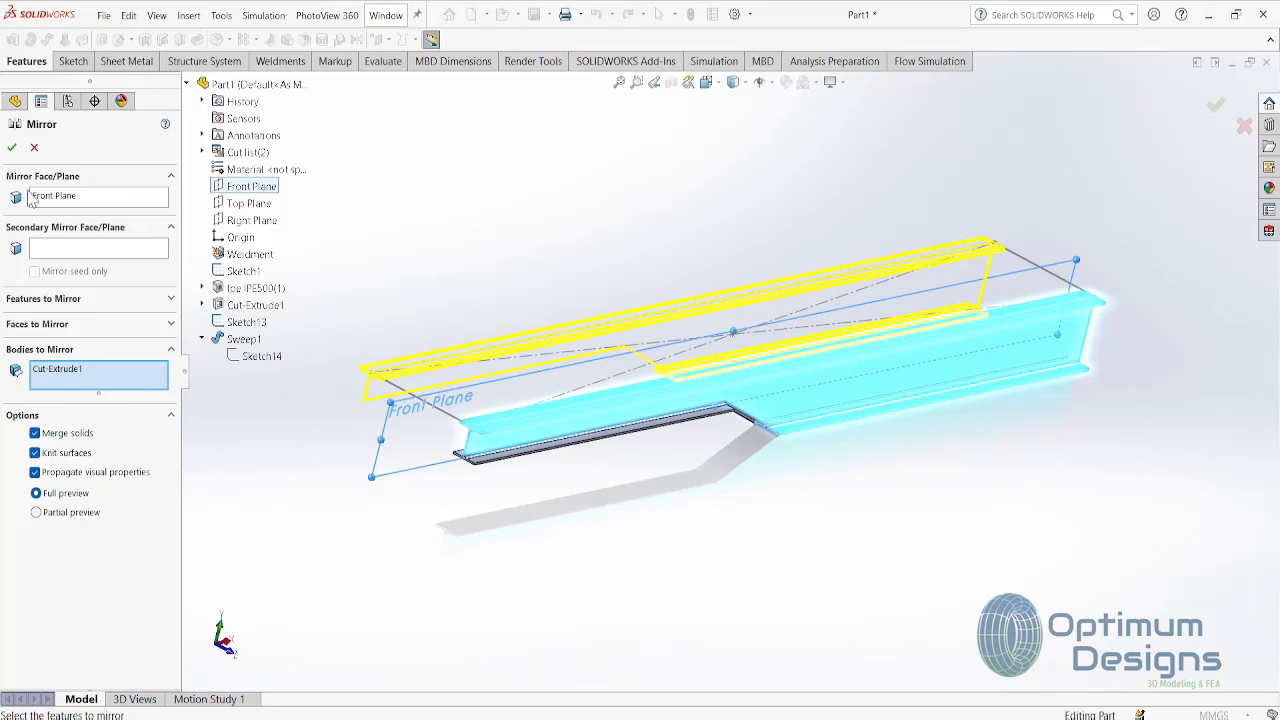
{"action": "left_click", "coordinate": [13, 148]}
{"action": "left_click", "coordinate": [67, 435]}
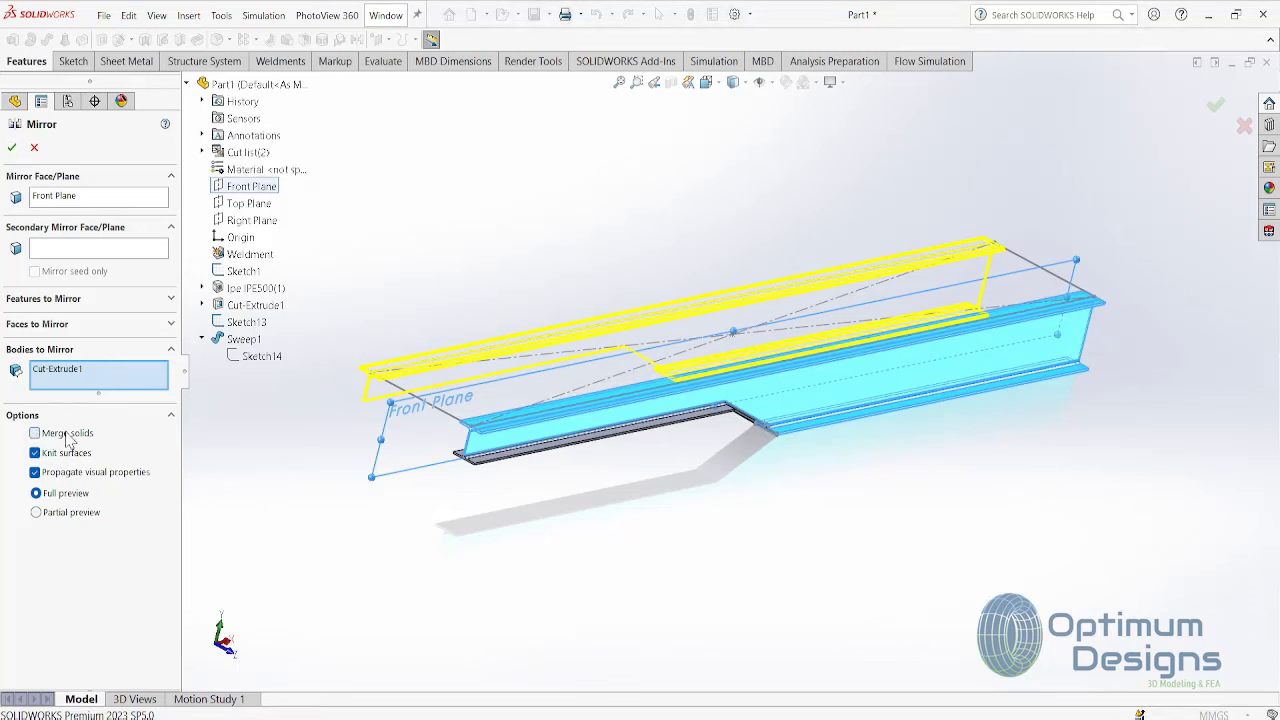
{"action": "left_click", "coordinate": [12, 147]}
- Mirror Sweep1 across the Front Plane as a geometry pattern, then reorient to view both beams
{"action": "left_click", "coordinate": [360, 41]}
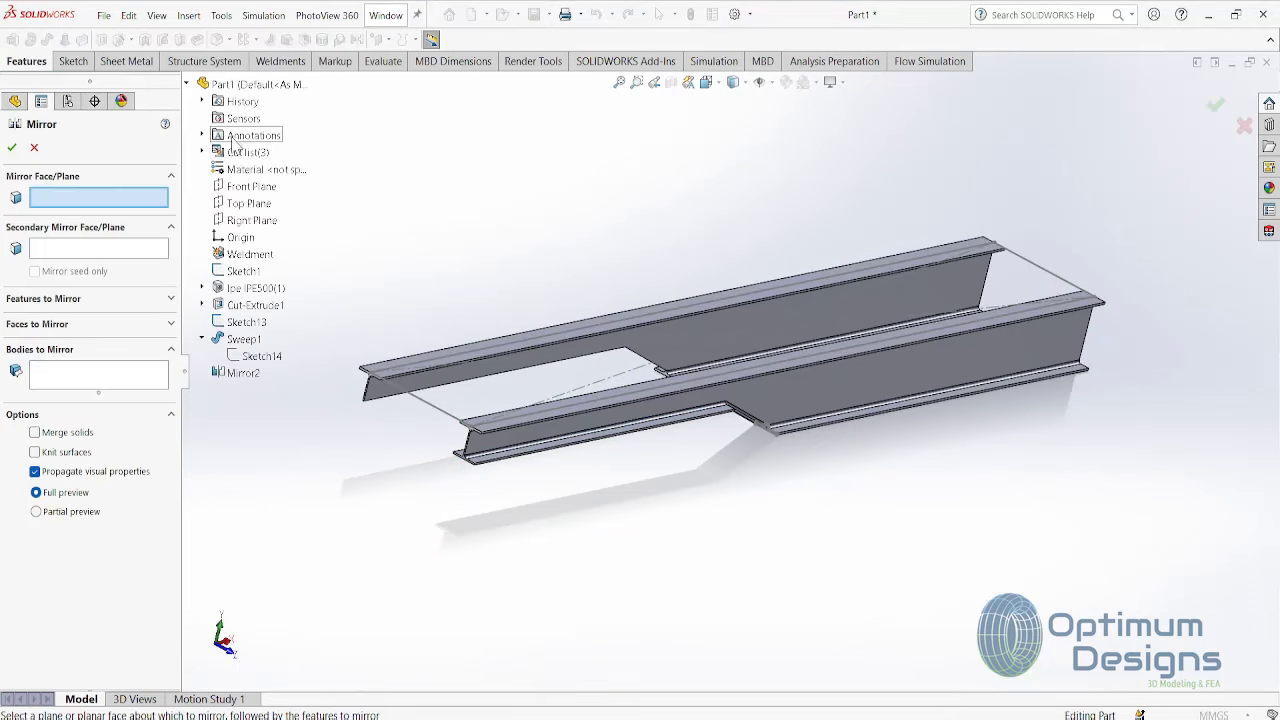
{"action": "left_click", "coordinate": [251, 186]}
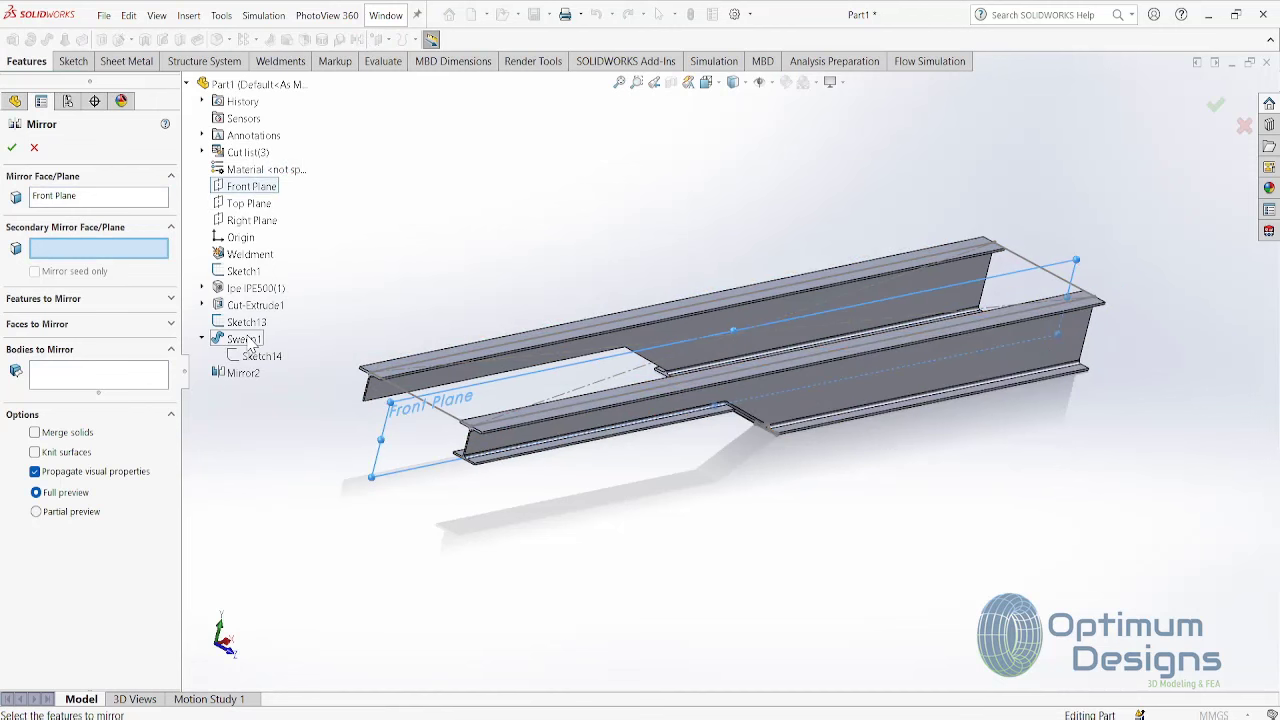
{"action": "left_click", "coordinate": [110, 307]}
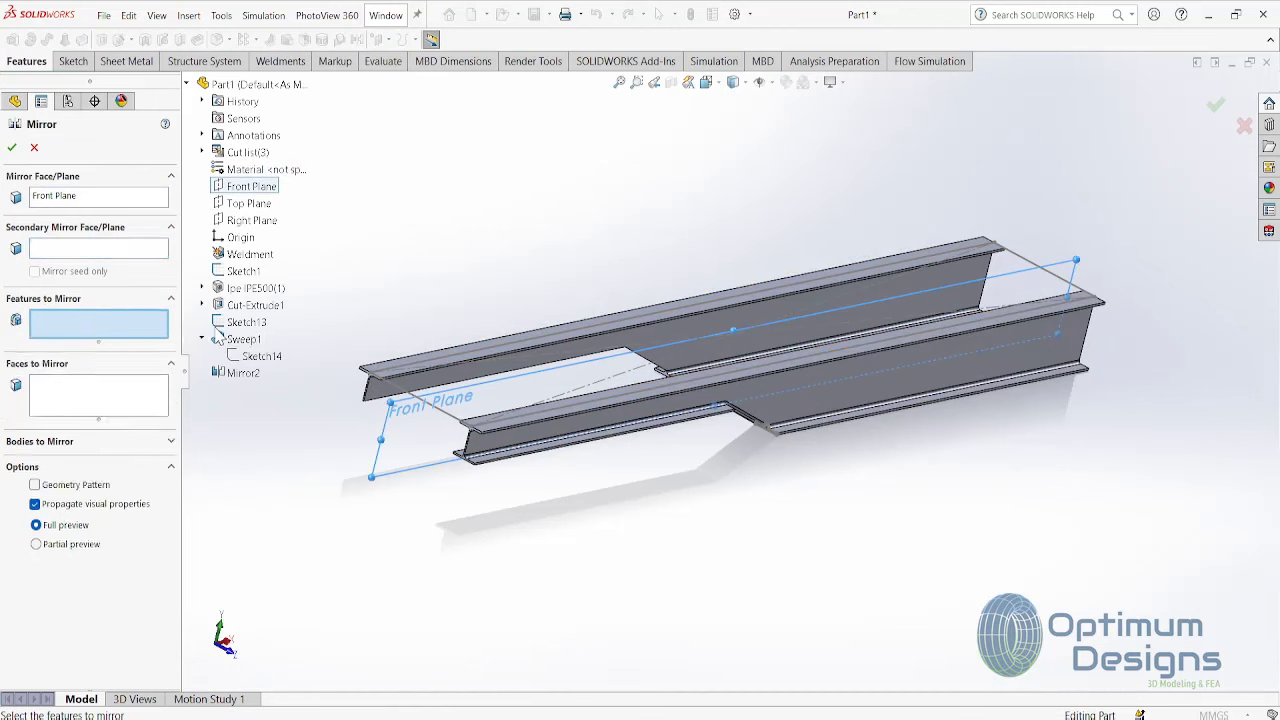
{"action": "left_click", "coordinate": [254, 340]}
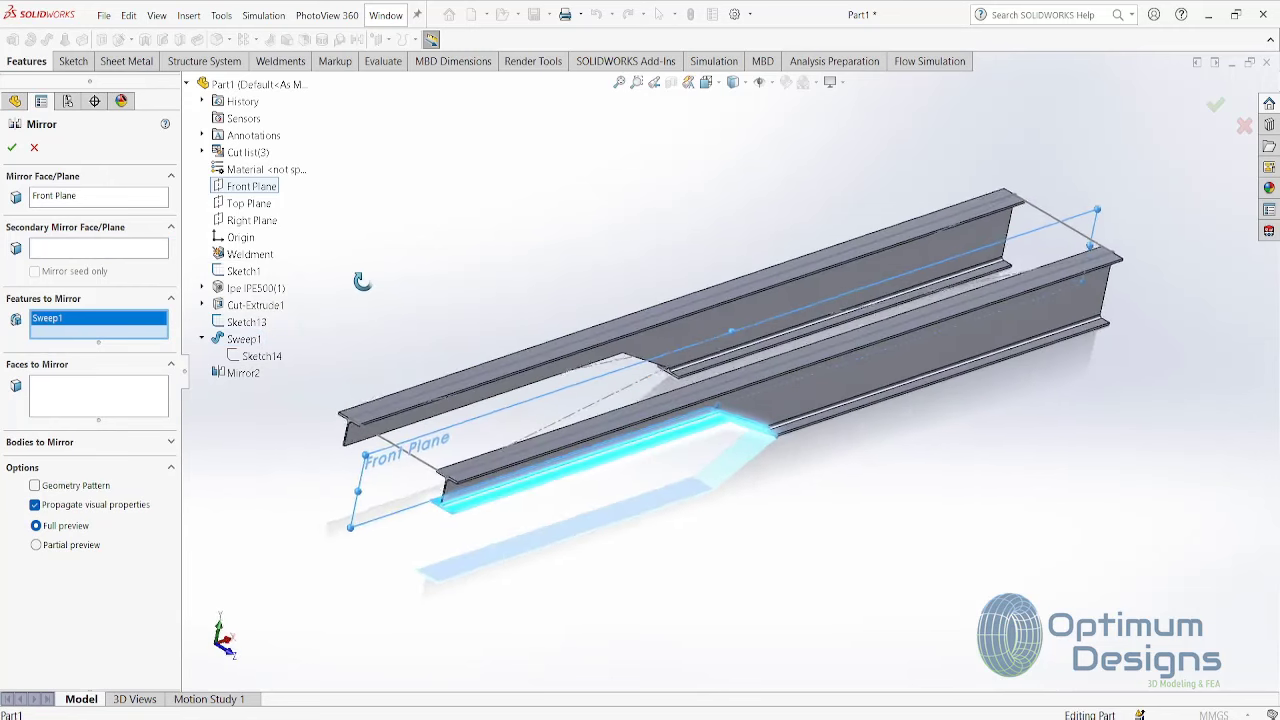
{"action": "left_click", "coordinate": [100, 508]}
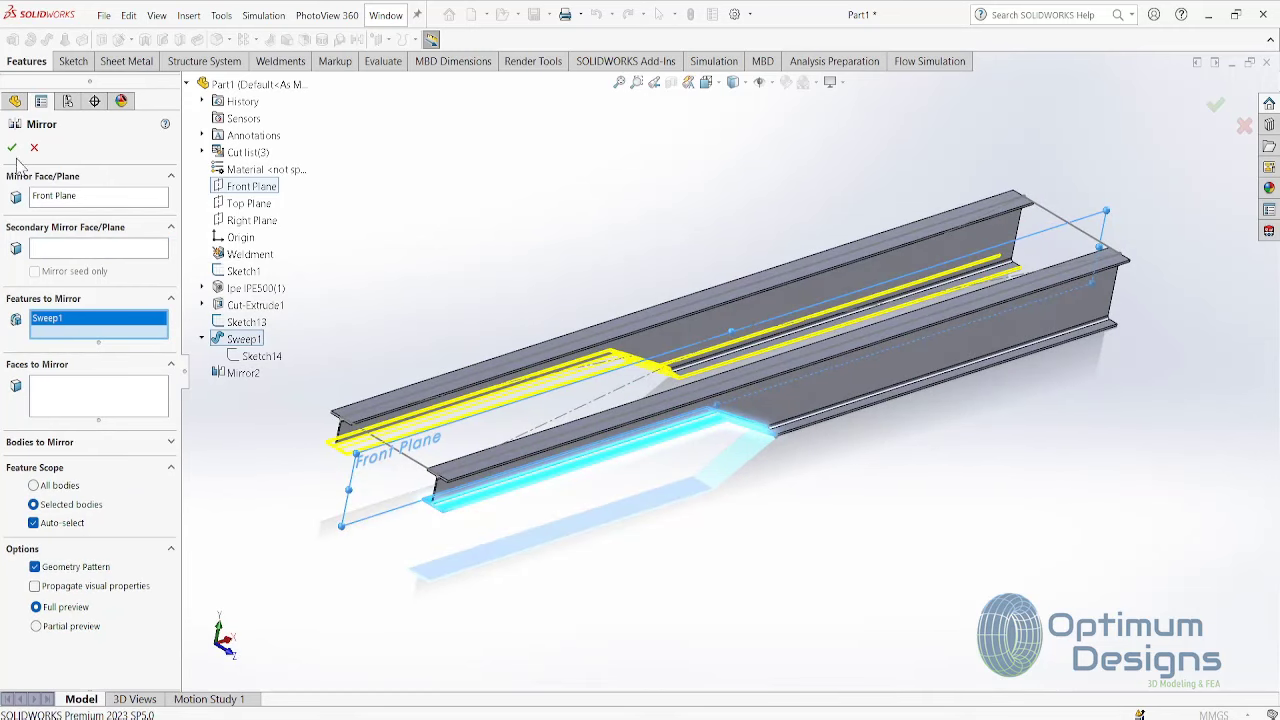
{"action": "mouse_move", "coordinate": [667, 341]}
{"action": "middle_mouse_down"}
{"action": "mouse_move", "coordinate": [700, 443]}
{"action": "mouse_move", "coordinate": [722, 460]}
{"action": "middle_mouse_up"}
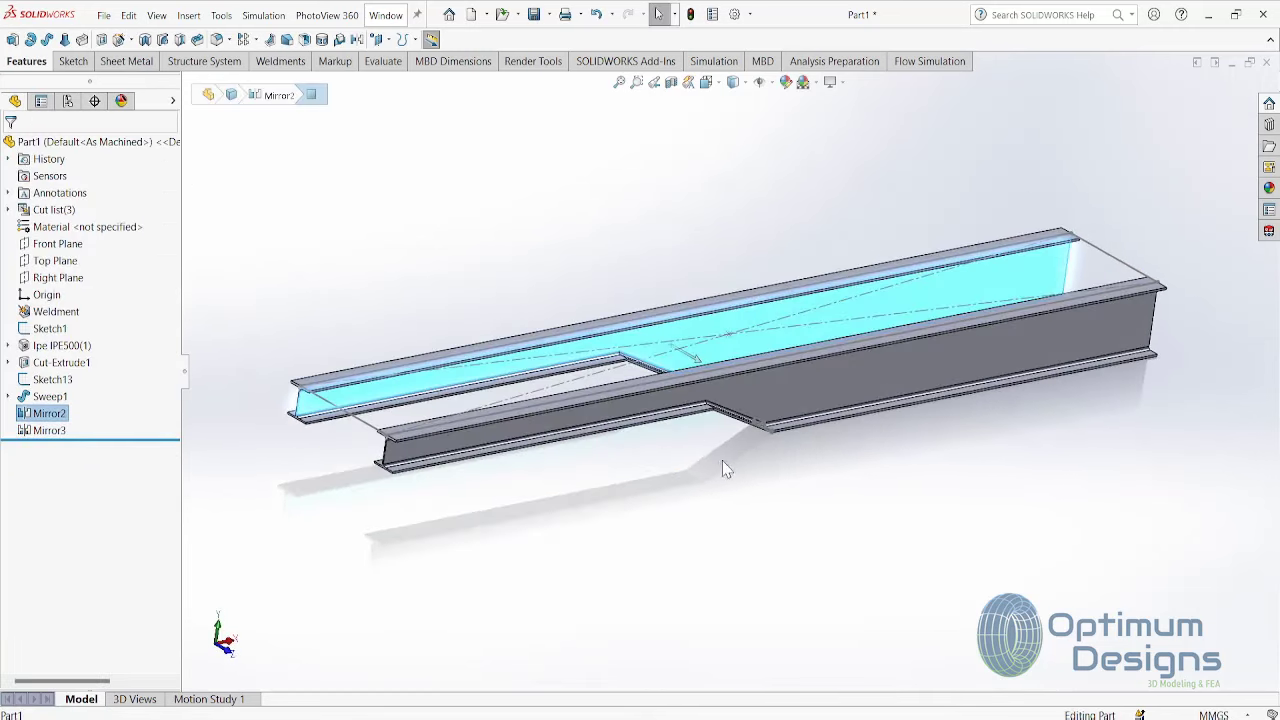
{"action": "key", "text": "space"}
{"action": "left_click", "coordinate": [645, 424]}
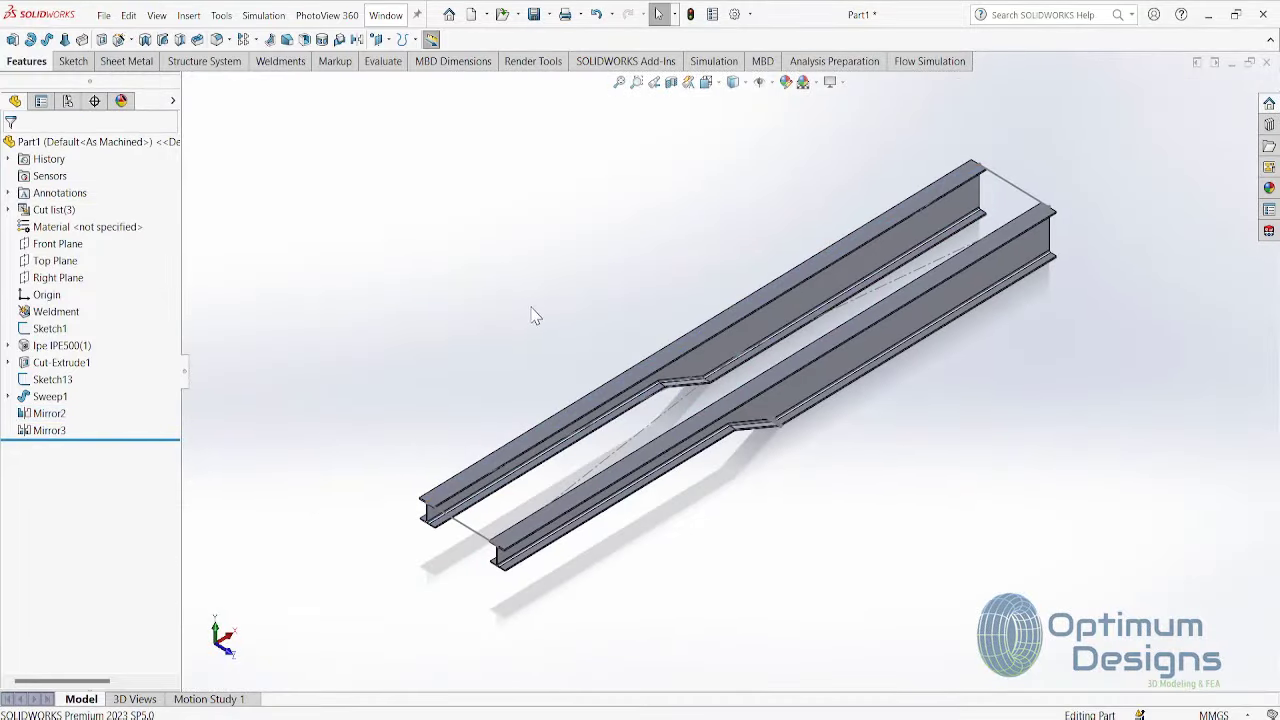
- Edit Sketch1 face-on and draw two vertical lines crossing the rectangle
{"action": "left_click", "coordinate": [50, 328]}
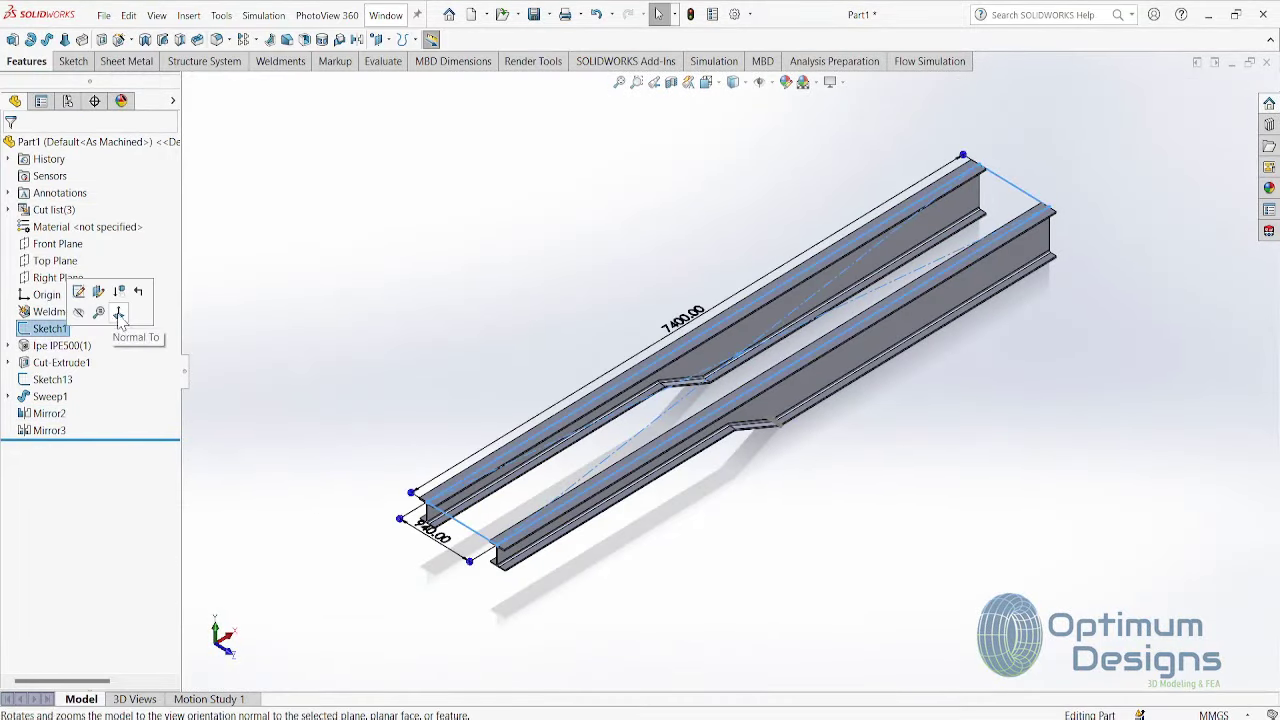
{"action": "left_click", "coordinate": [126, 289]}
{"action": "right_click", "coordinate": [50, 328]}
{"action": "left_click", "coordinate": [97, 287]}
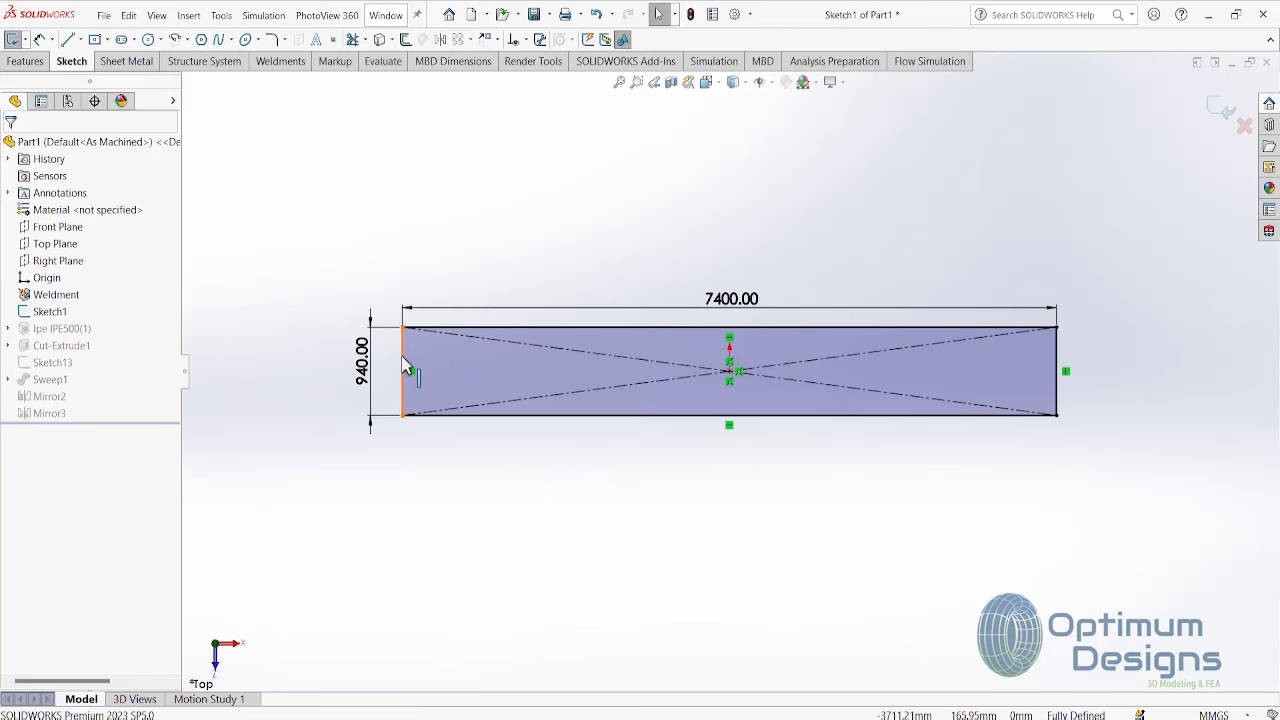
{"action": "left_click", "coordinate": [962, 268]}
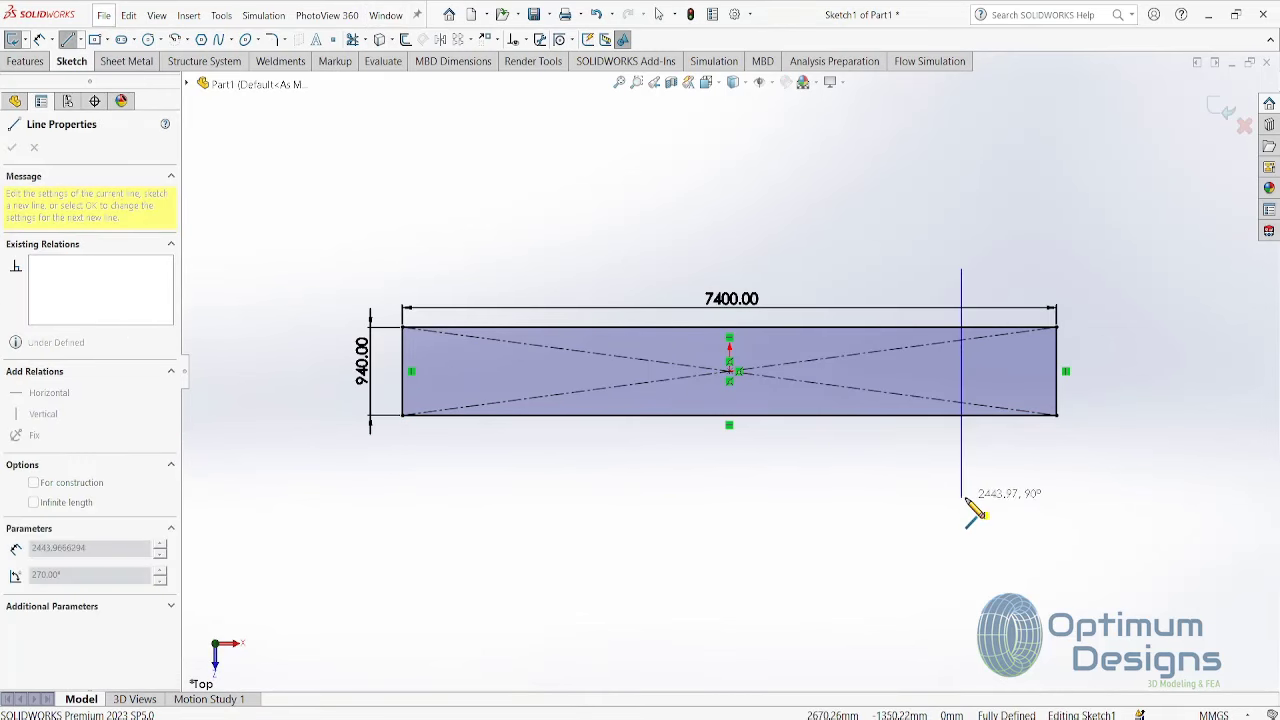
{"action": "left_click", "coordinate": [962, 498]}
{"action": "key", "text": "Escape"}
{"action": "left_click", "coordinate": [67, 39]}
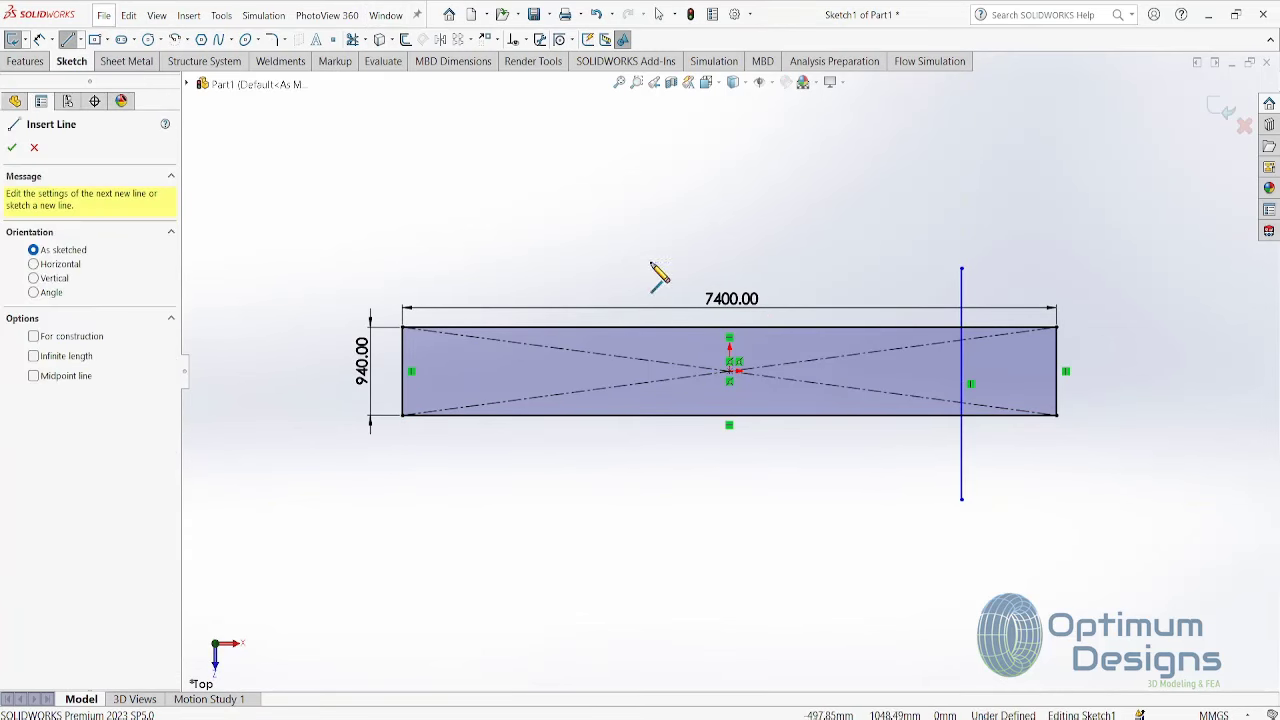
{"action": "left_click", "coordinate": [574, 268]}
{"action": "left_click", "coordinate": [575, 508]}
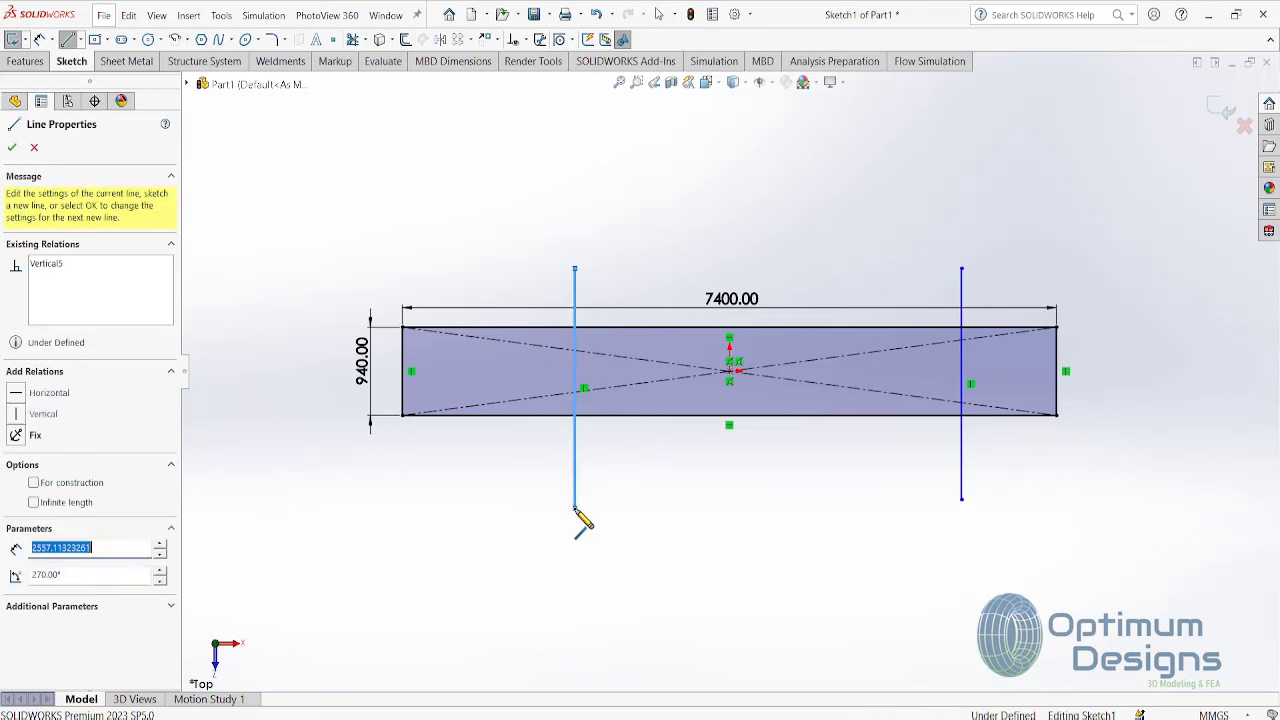
{"action": "key", "text": "Escape"}
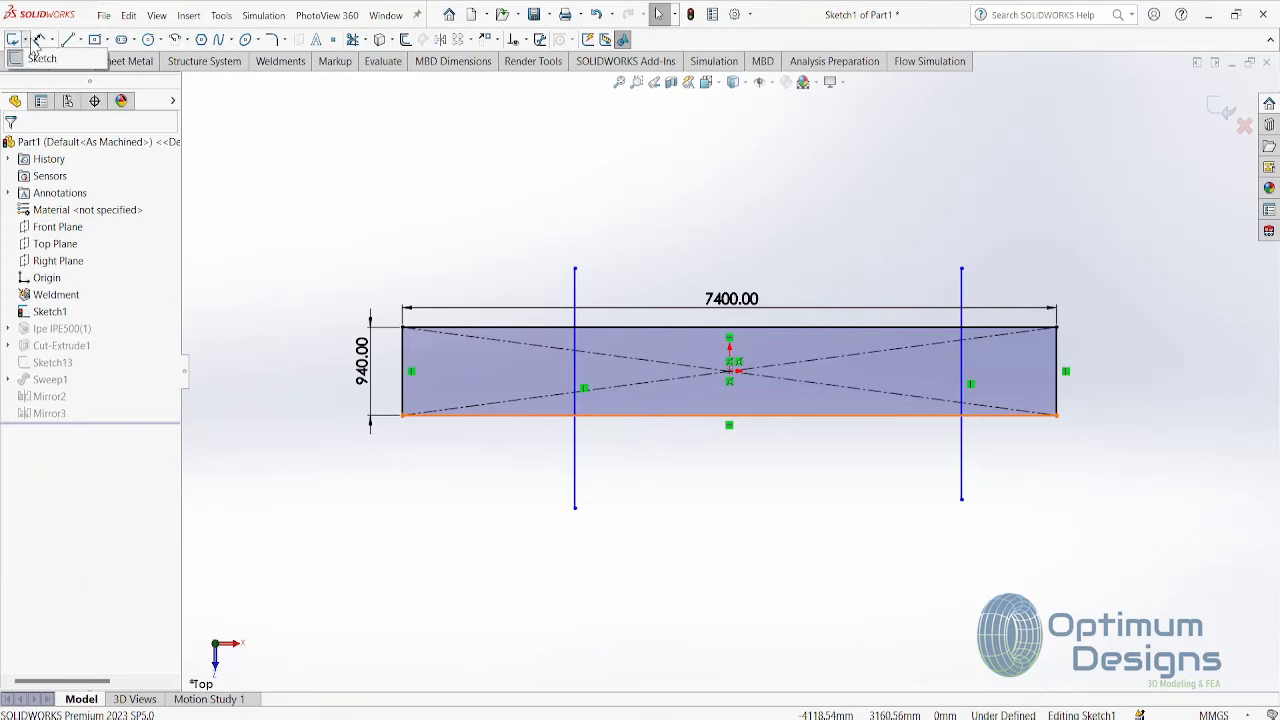
- Dimension the right line 75 mm from the rectangle's right edge and 5853 mm from the left line
{"action": "left_click", "coordinate": [40, 39]}
{"action": "left_click", "coordinate": [1057, 403]}
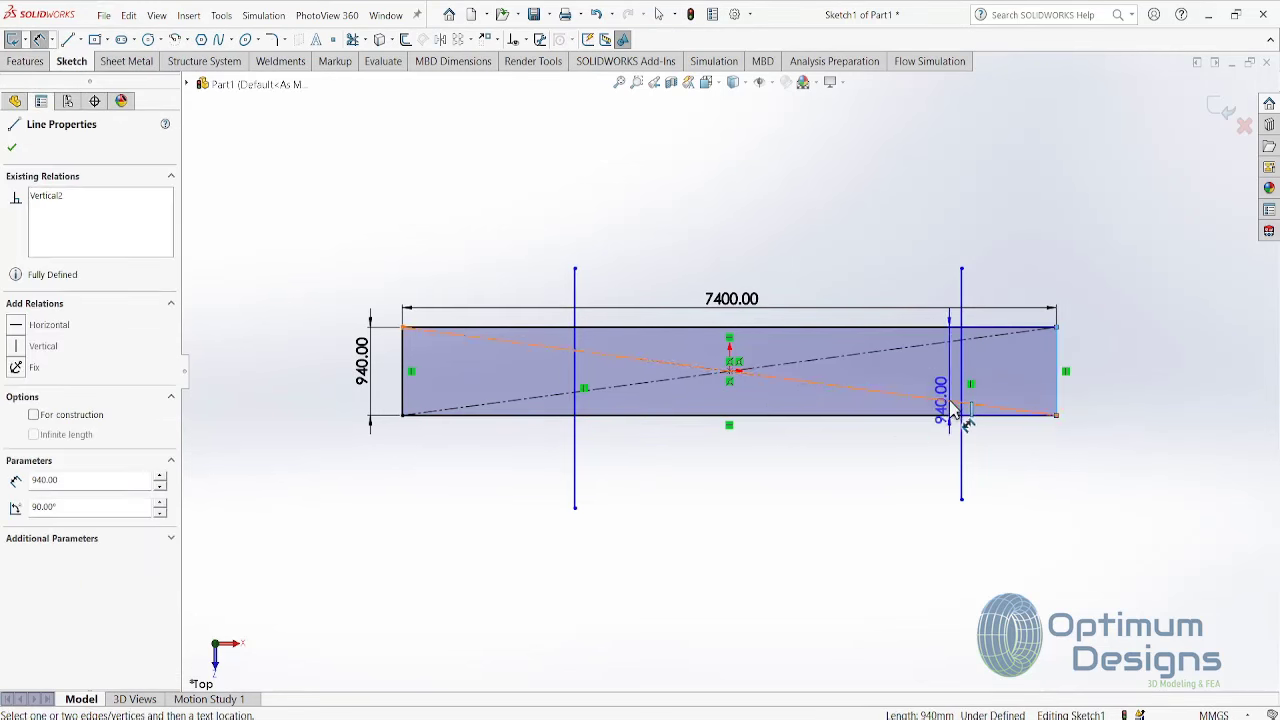
{"action": "left_click", "coordinate": [962, 395]}
{"action": "left_click", "coordinate": [1011, 487]}
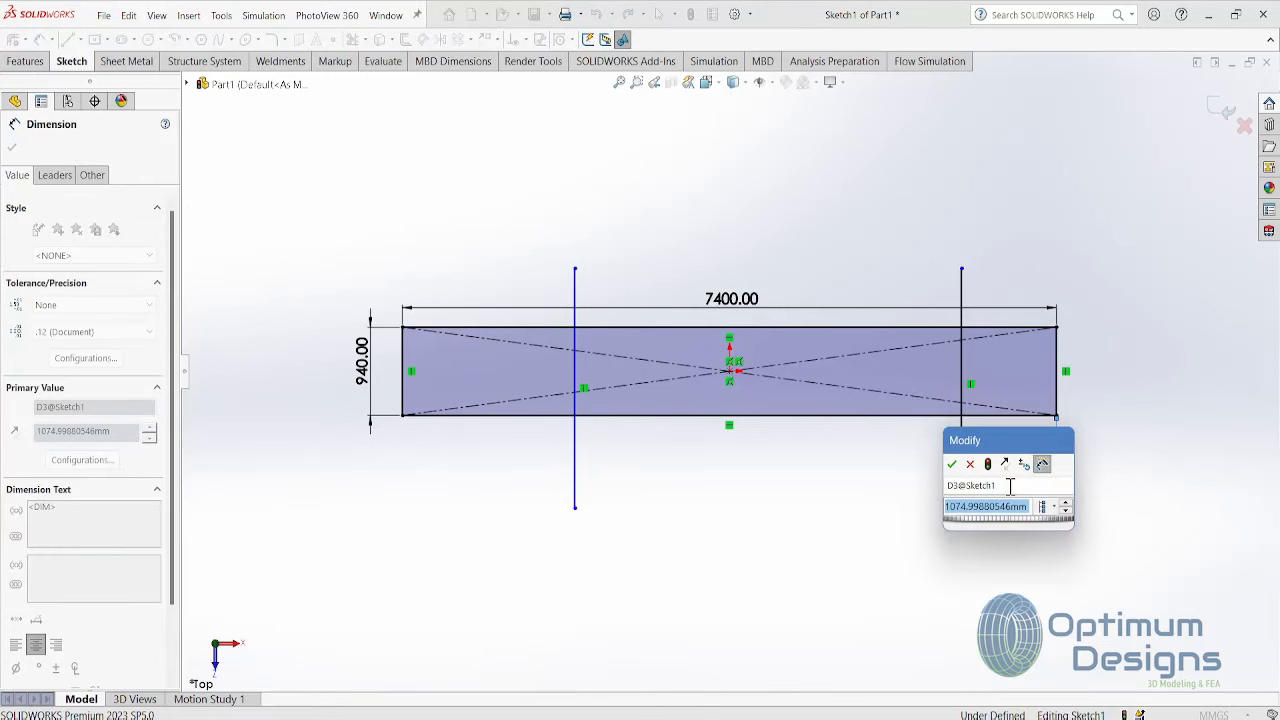
{"action": "type", "text": "75"}
{"action": "key", "text": "Return"}
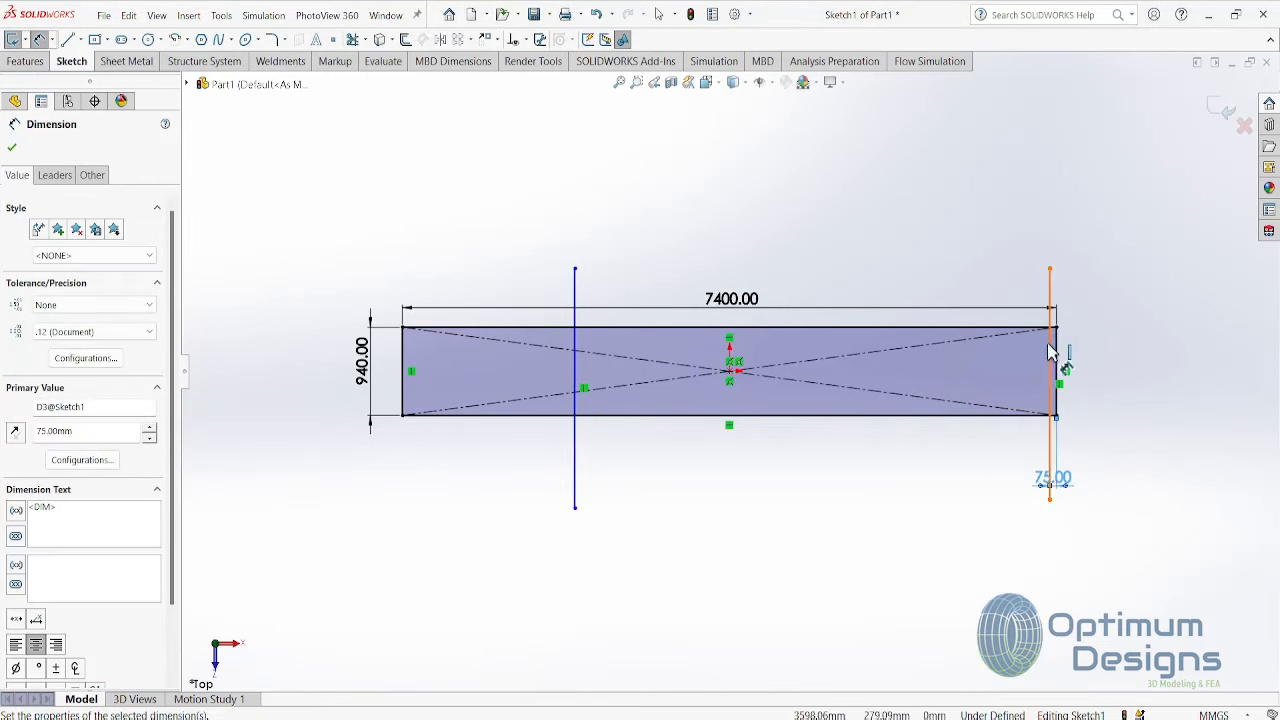
{"action": "left_click", "coordinate": [1049, 357]}
{"action": "left_click", "coordinate": [575, 290]}
{"action": "left_click", "coordinate": [812, 250]}
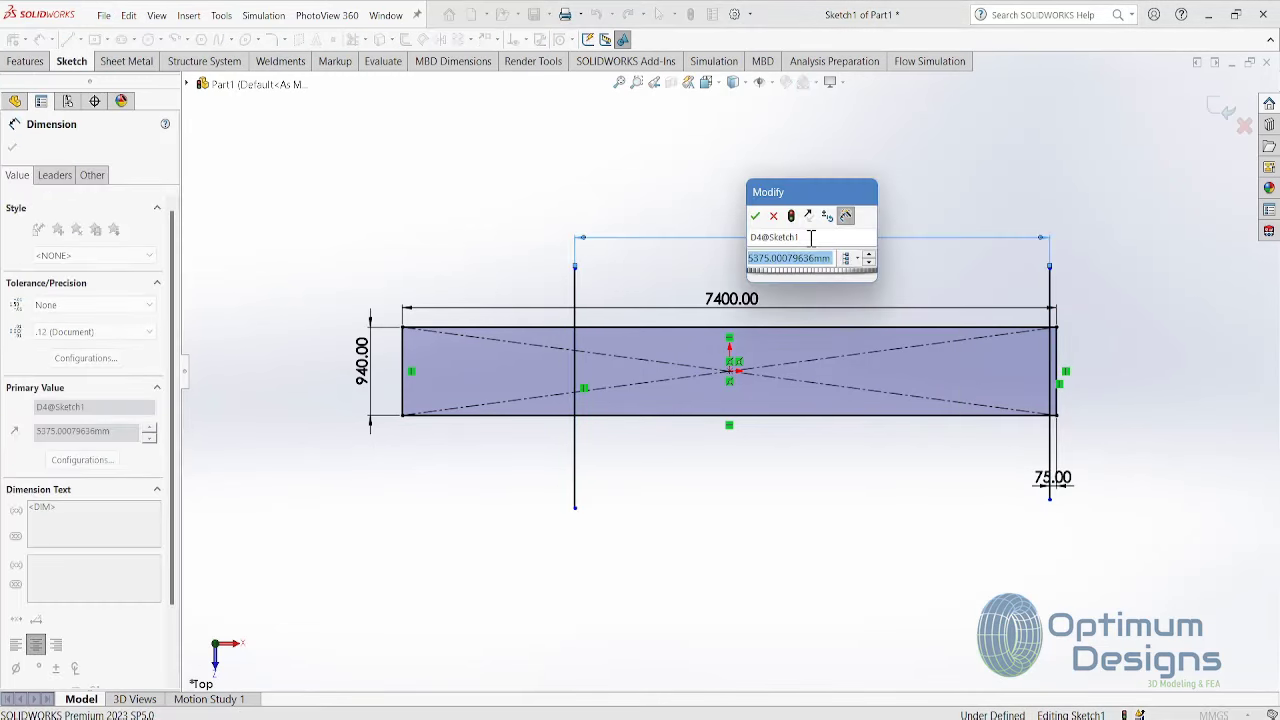
{"action": "type", "text": "5853"}
{"action": "key", "text": "Return"}
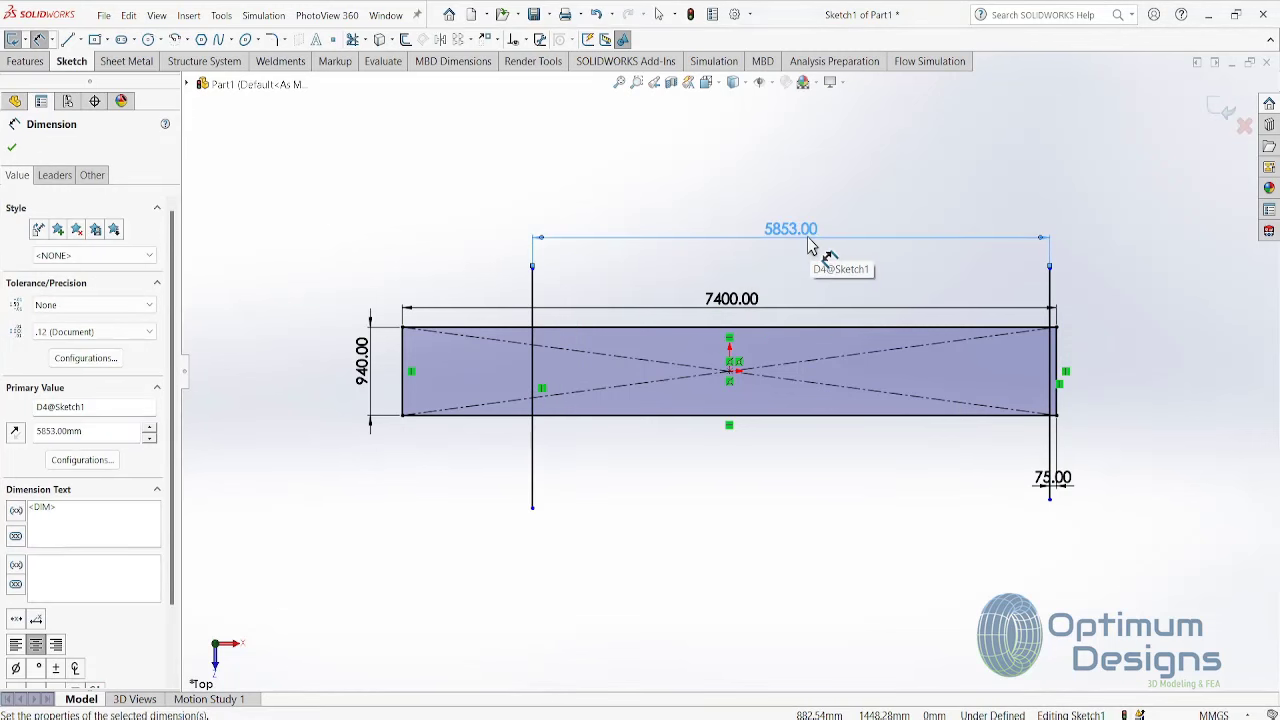
- Set the right vertical line's length to 2500 mm
{"action": "left_click", "coordinate": [1057, 290]}
{"action": "left_click", "coordinate": [1204, 405]}
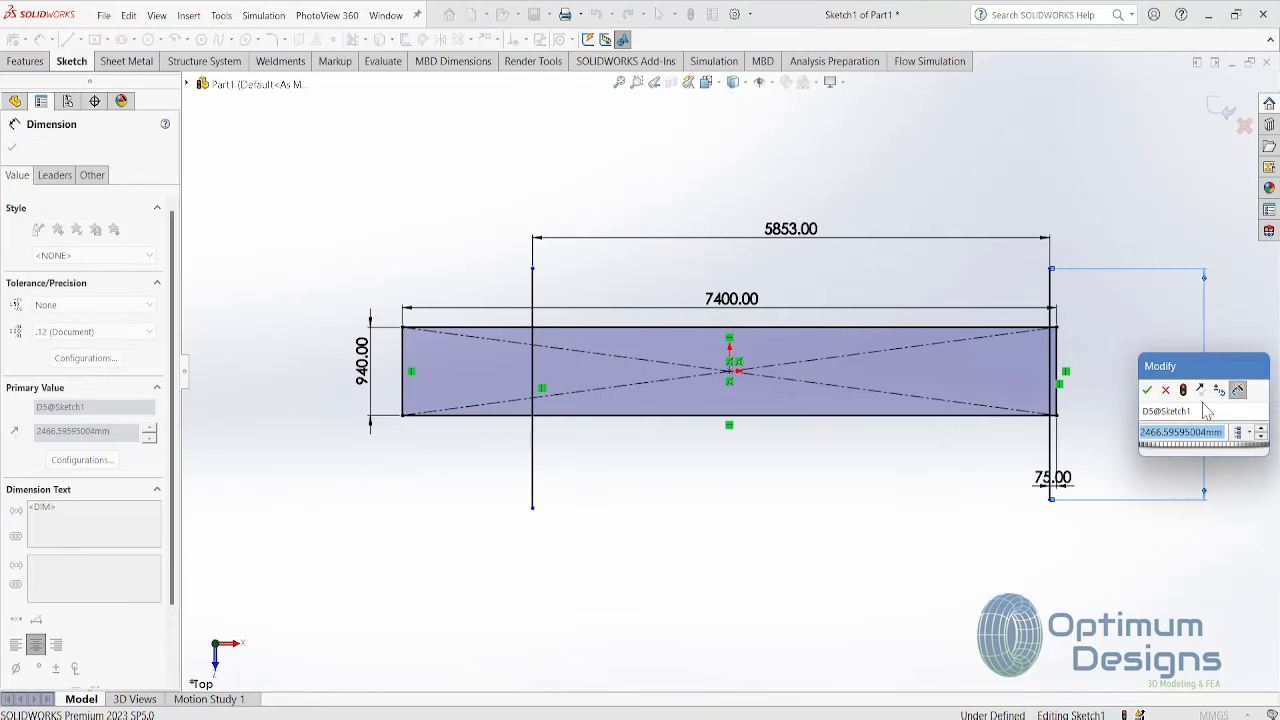
{"action": "type", "text": "2500"}
{"action": "key", "text": "Return"}
{"action": "key", "text": "Escape"}
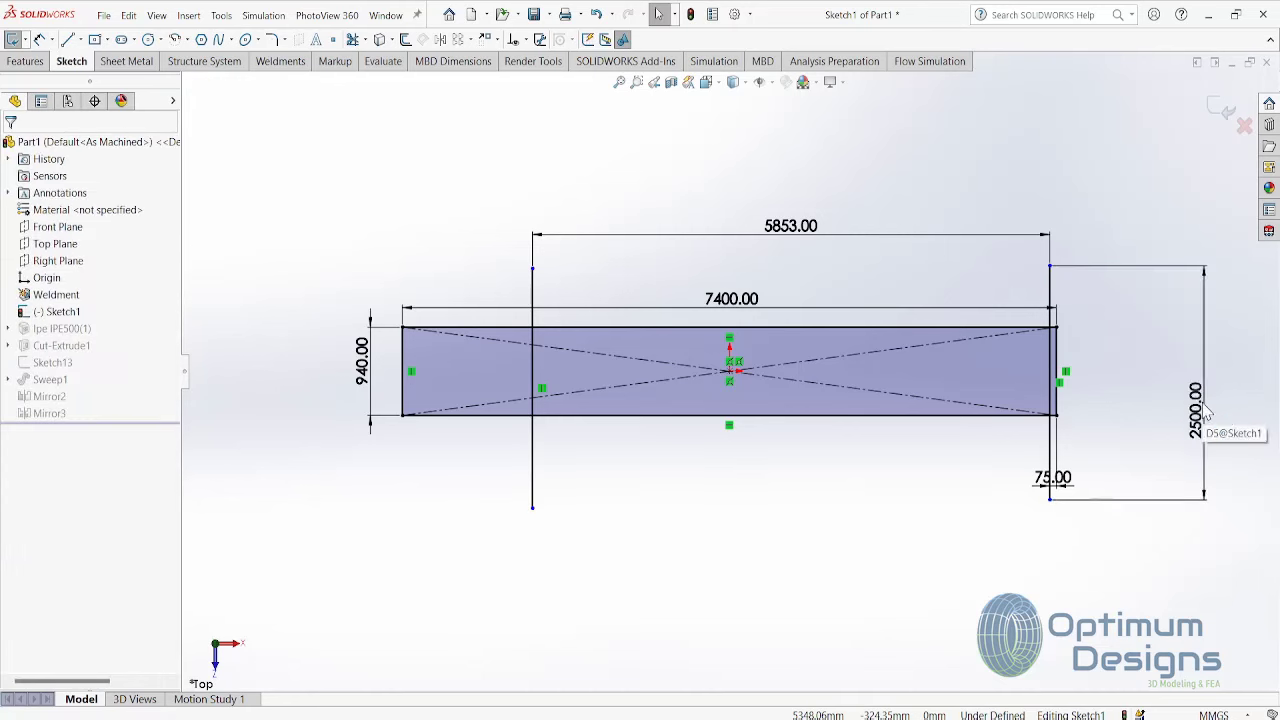
- Make the right line's midpoint horizontal with the rectangle's centre point
{"action": "left_click", "coordinate": [1048, 365]}
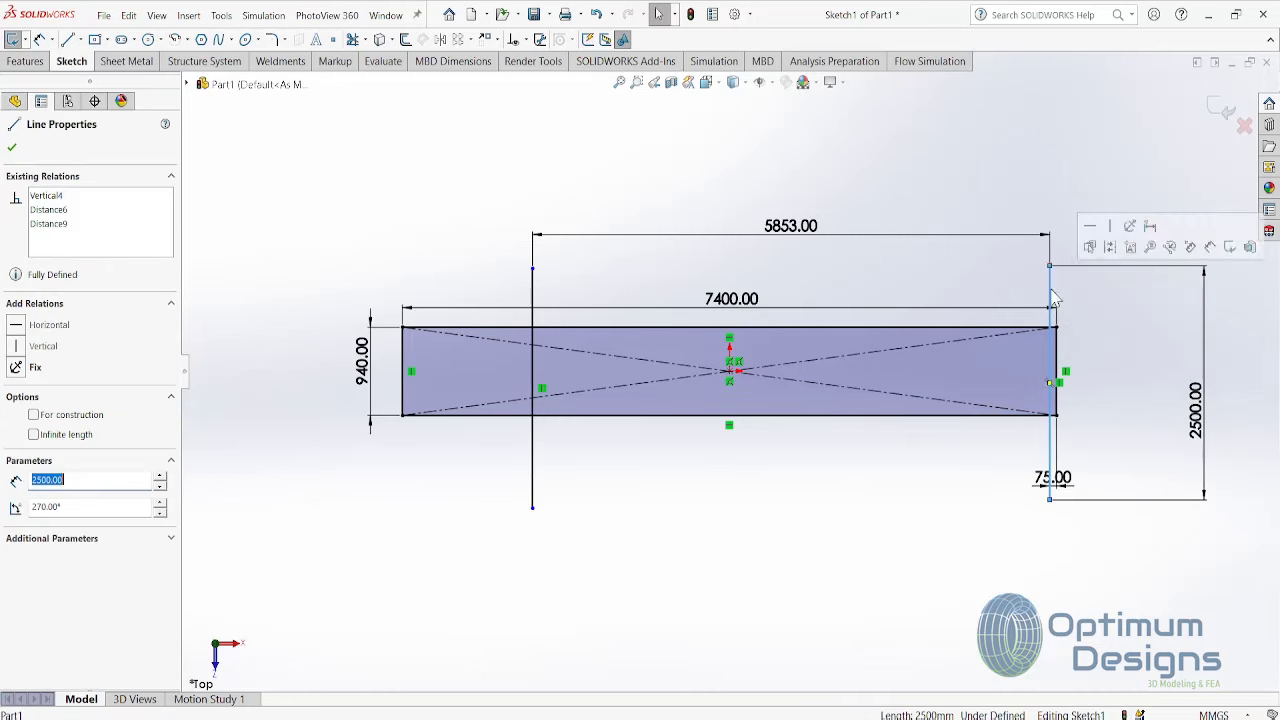
{"action": "left_click", "coordinate": [532, 290], "text": "ctrl"}
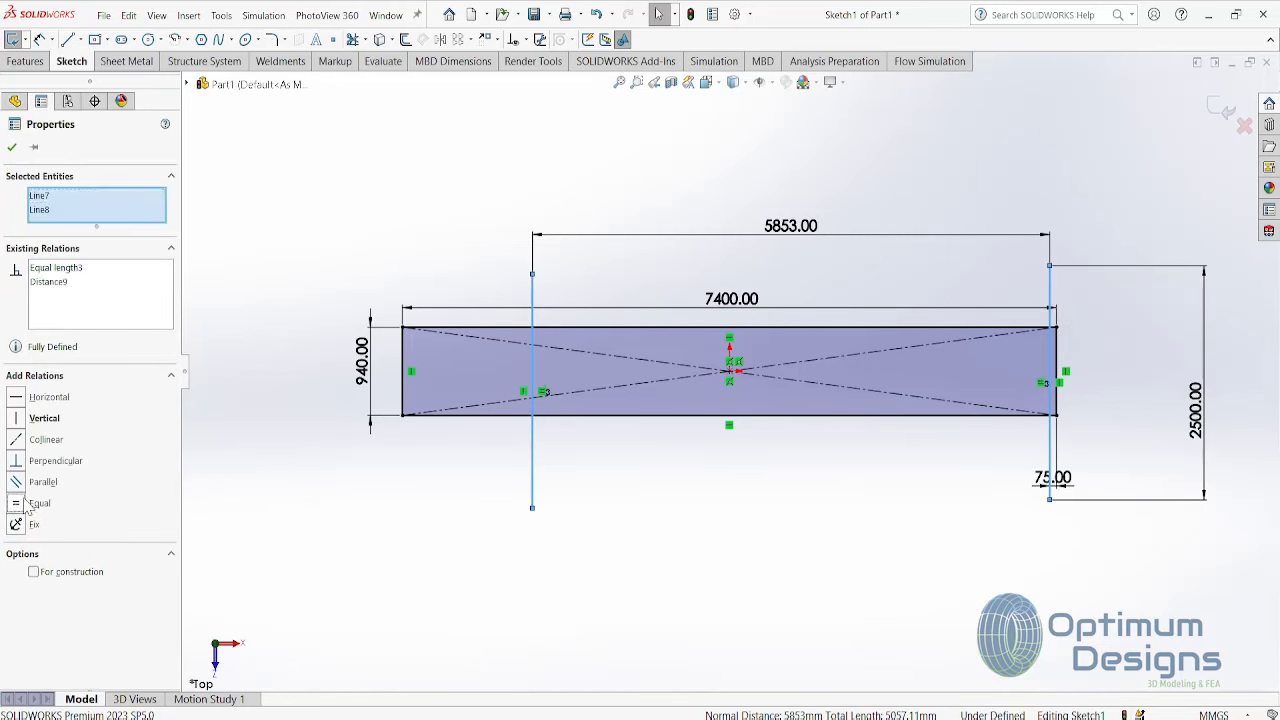
{"action": "right_click", "coordinate": [535, 371]}
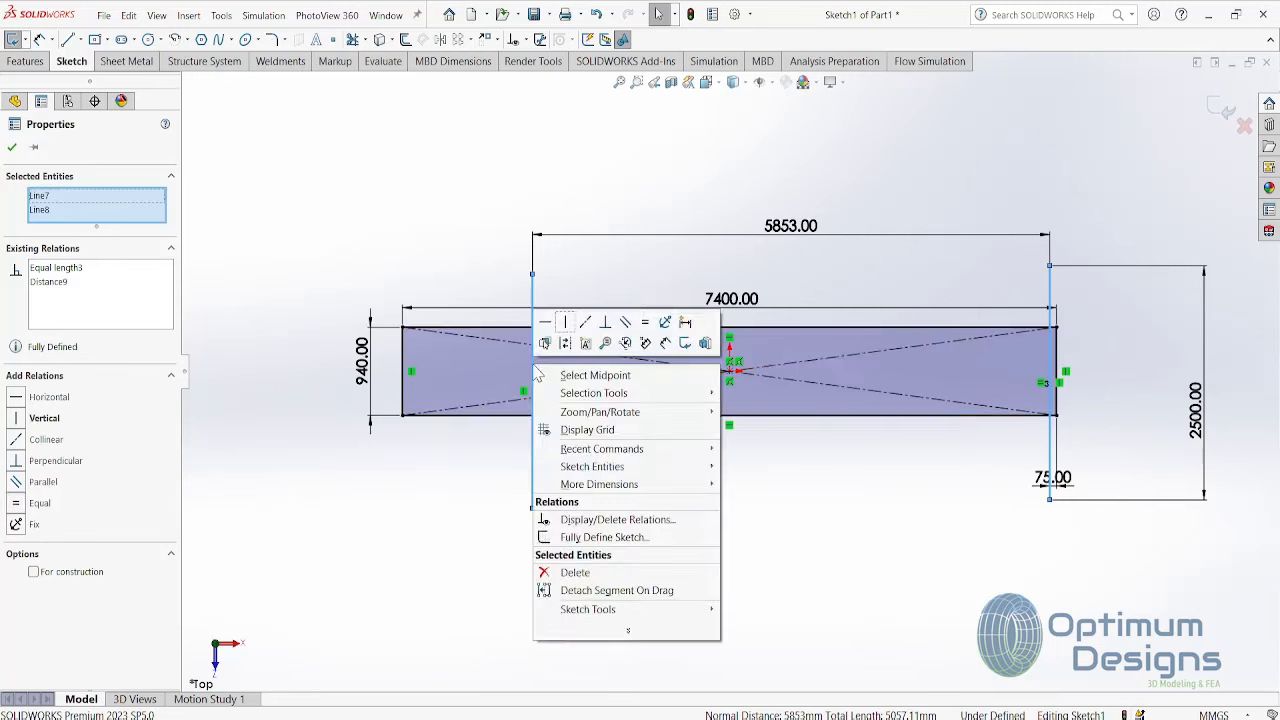
{"action": "left_click", "coordinate": [595, 375]}
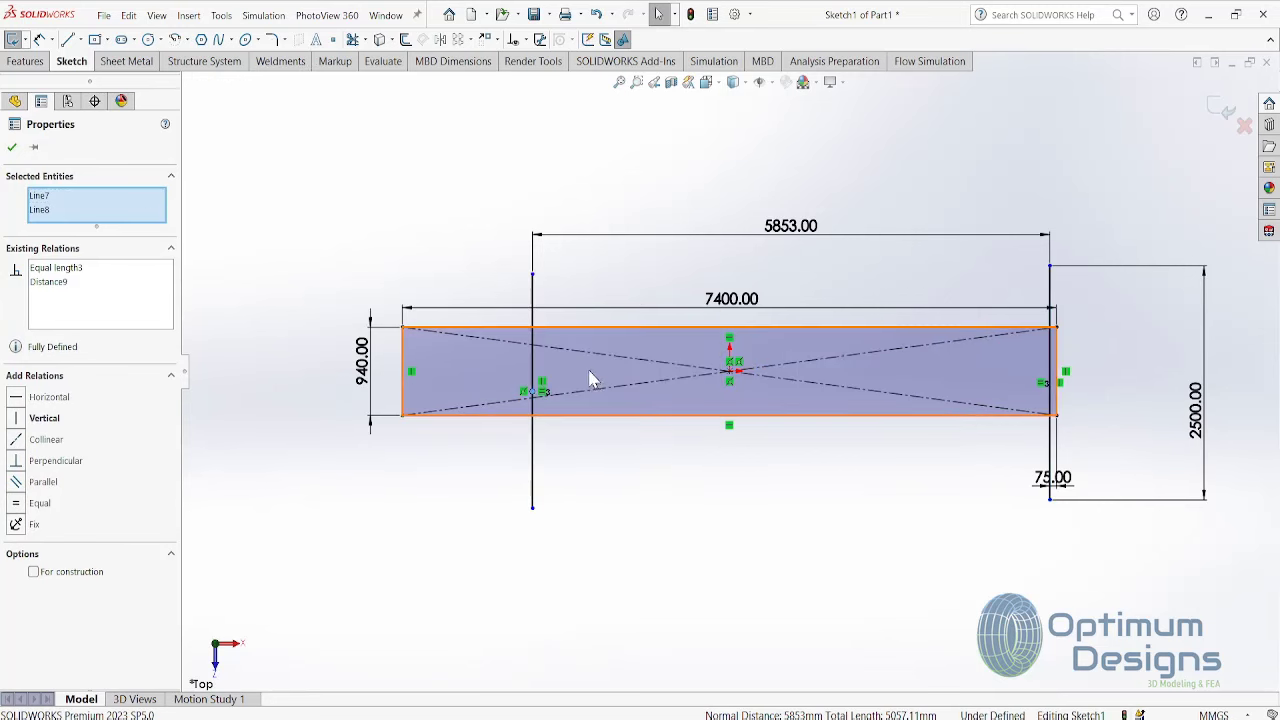
{"action": "right_click", "coordinate": [1047, 372]}
{"action": "left_click", "coordinate": [1083, 374]}
{"action": "left_click", "coordinate": [733, 372]}
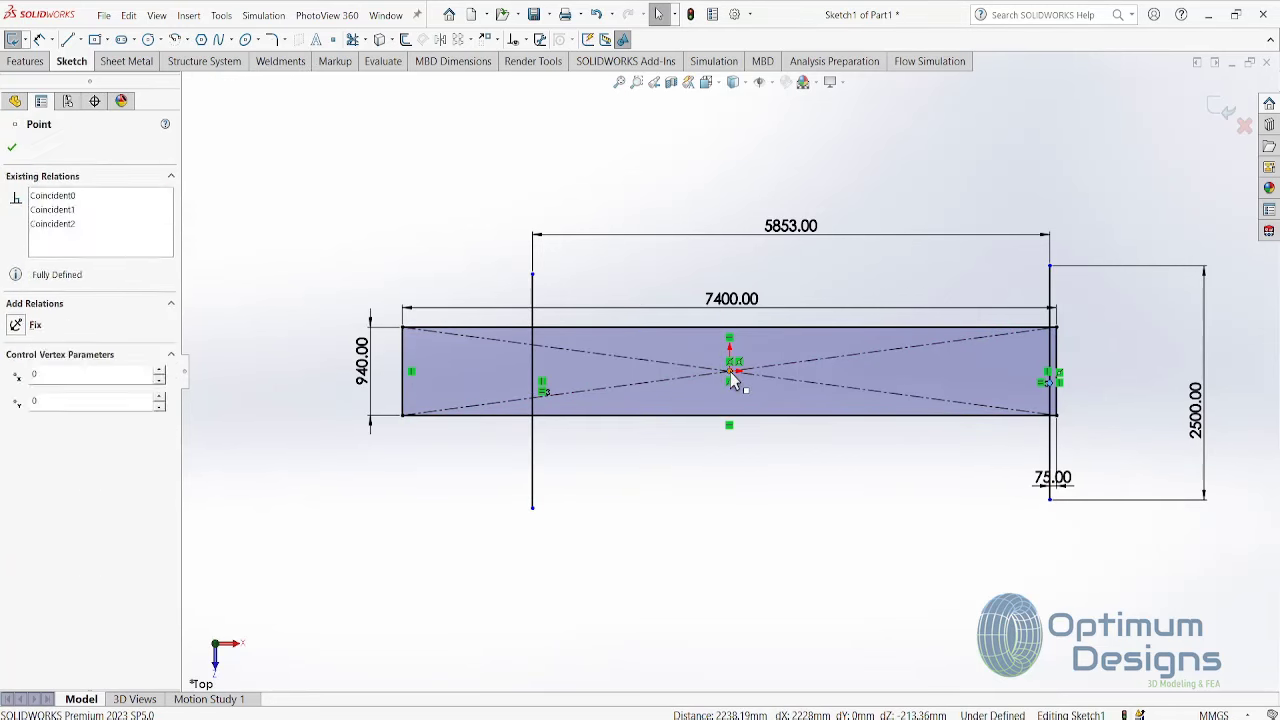
{"action": "left_click", "coordinate": [733, 378], "text": "ctrl"}
{"action": "left_click", "coordinate": [20, 398]}
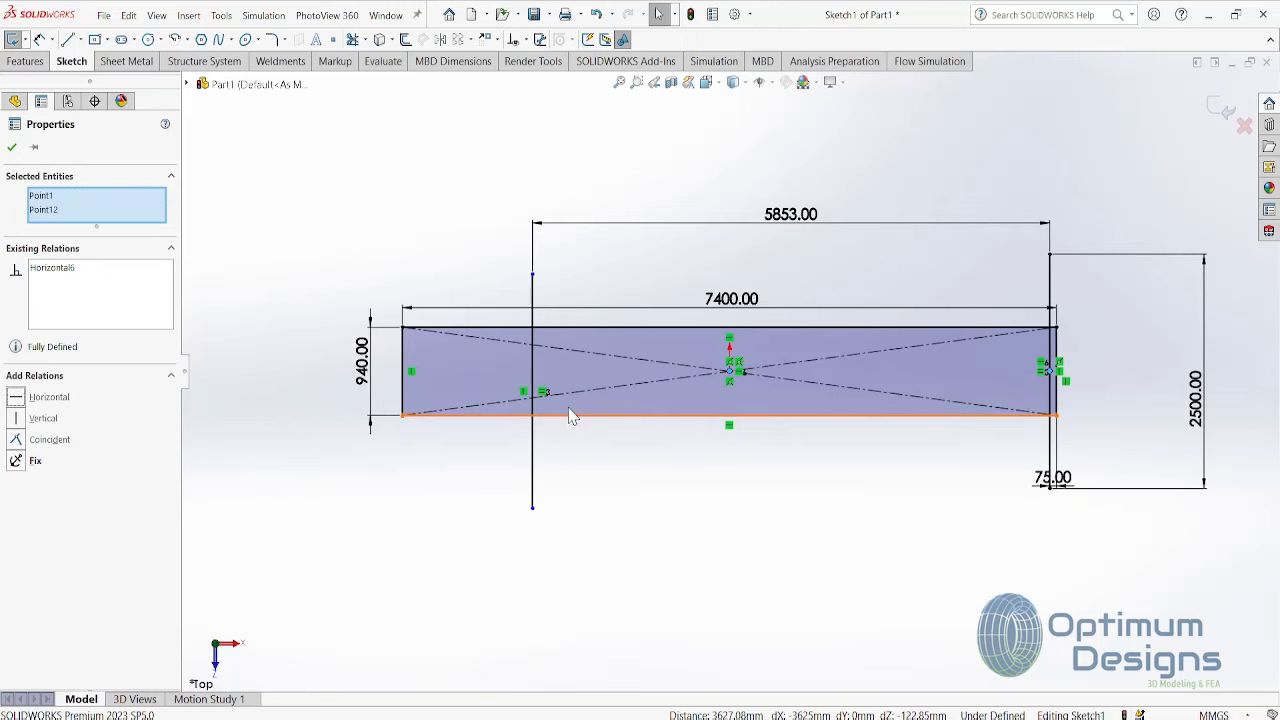
{"action": "left_click", "coordinate": [480, 252]}
- Make the left line's midpoint horizontal with the centre point too, and close Sketch1
{"action": "right_click", "coordinate": [531, 368]}
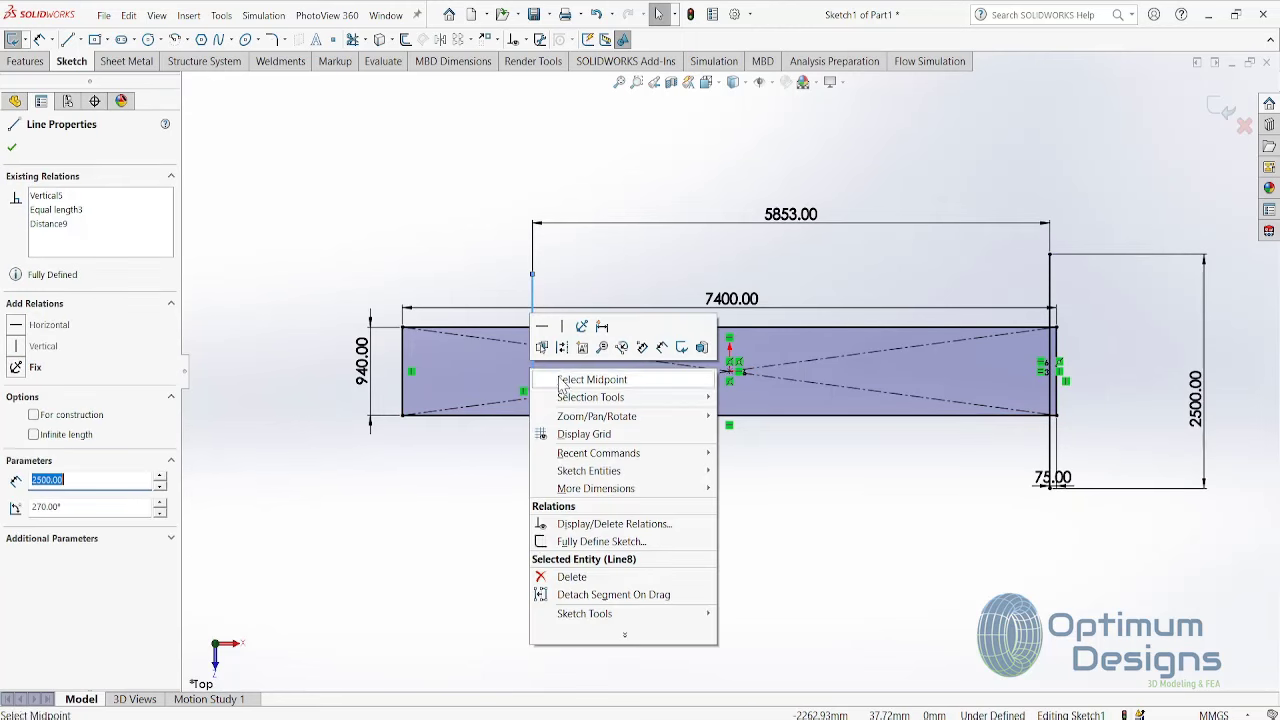
{"action": "left_click", "coordinate": [600, 374]}
{"action": "left_click", "coordinate": [727, 371], "text": "ctrl"}
{"action": "left_click", "coordinate": [20, 398]}
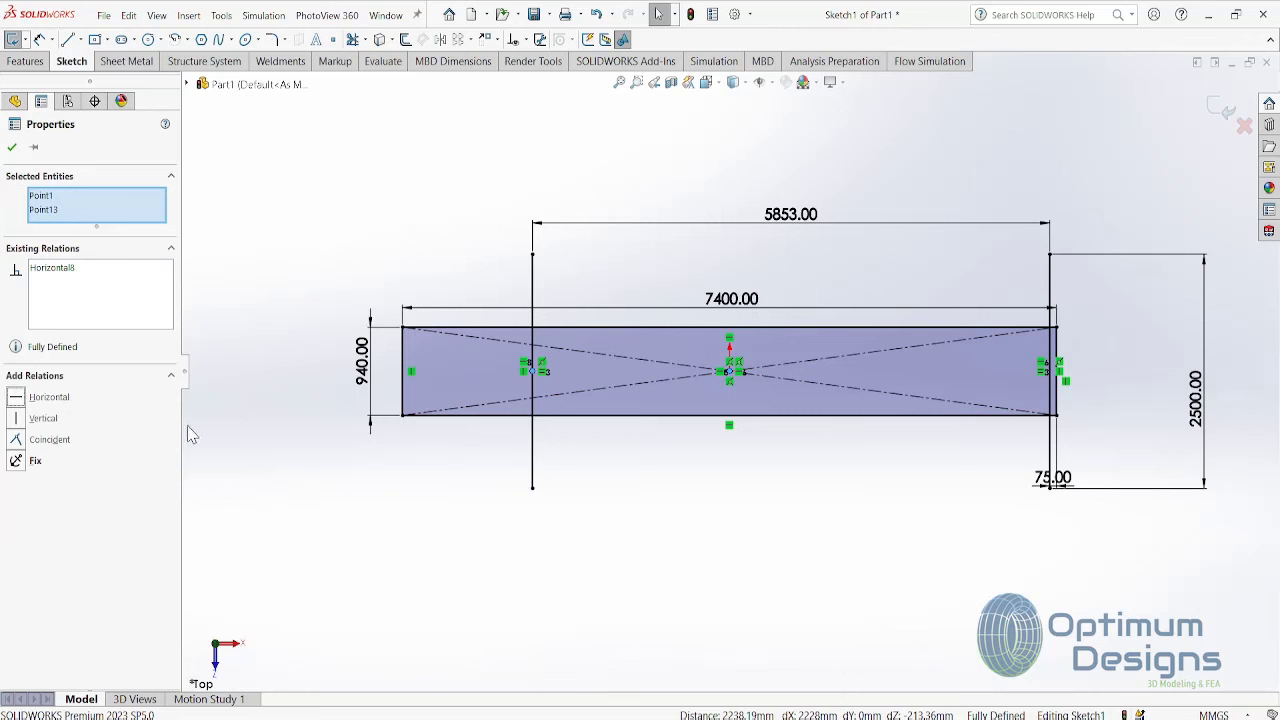
{"action": "left_click", "coordinate": [14, 148]}
{"action": "left_click", "coordinate": [1221, 110]}
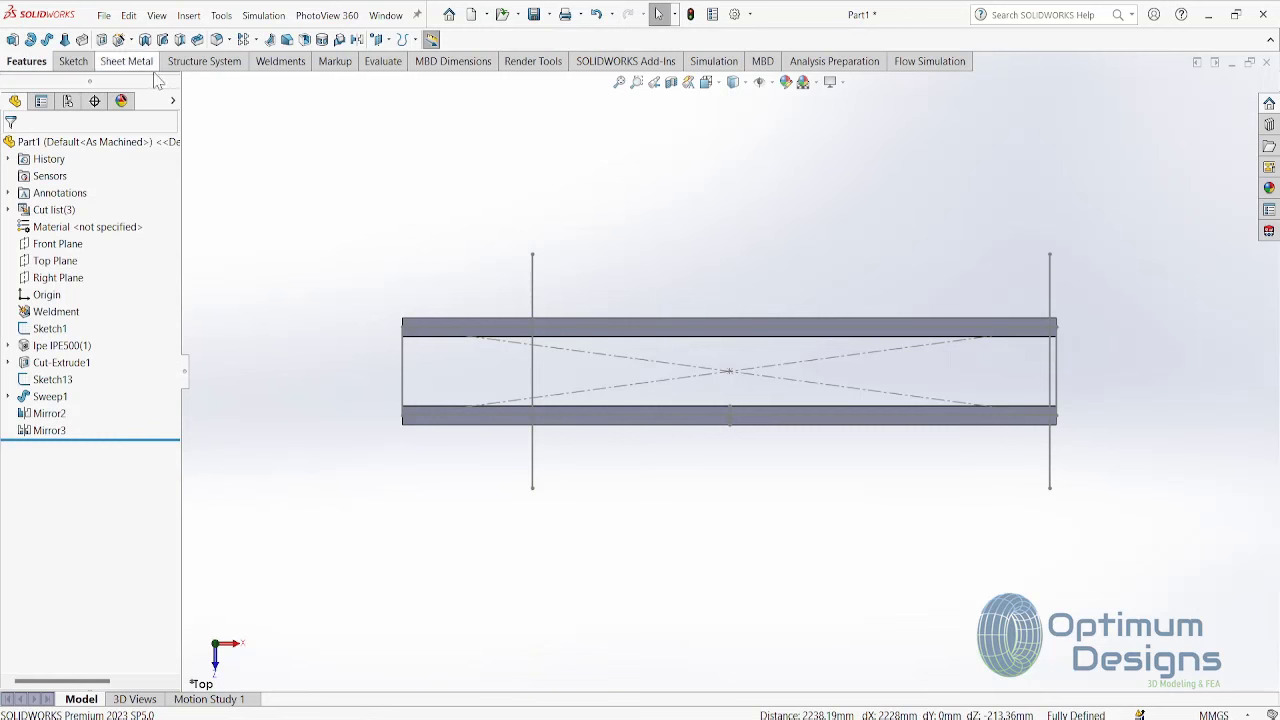
- Start a Structural Member with the iso standard, square tube type, size 80 x 80 x 5
{"action": "left_click", "coordinate": [280, 61]}
{"action": "left_click", "coordinate": [49, 40]}
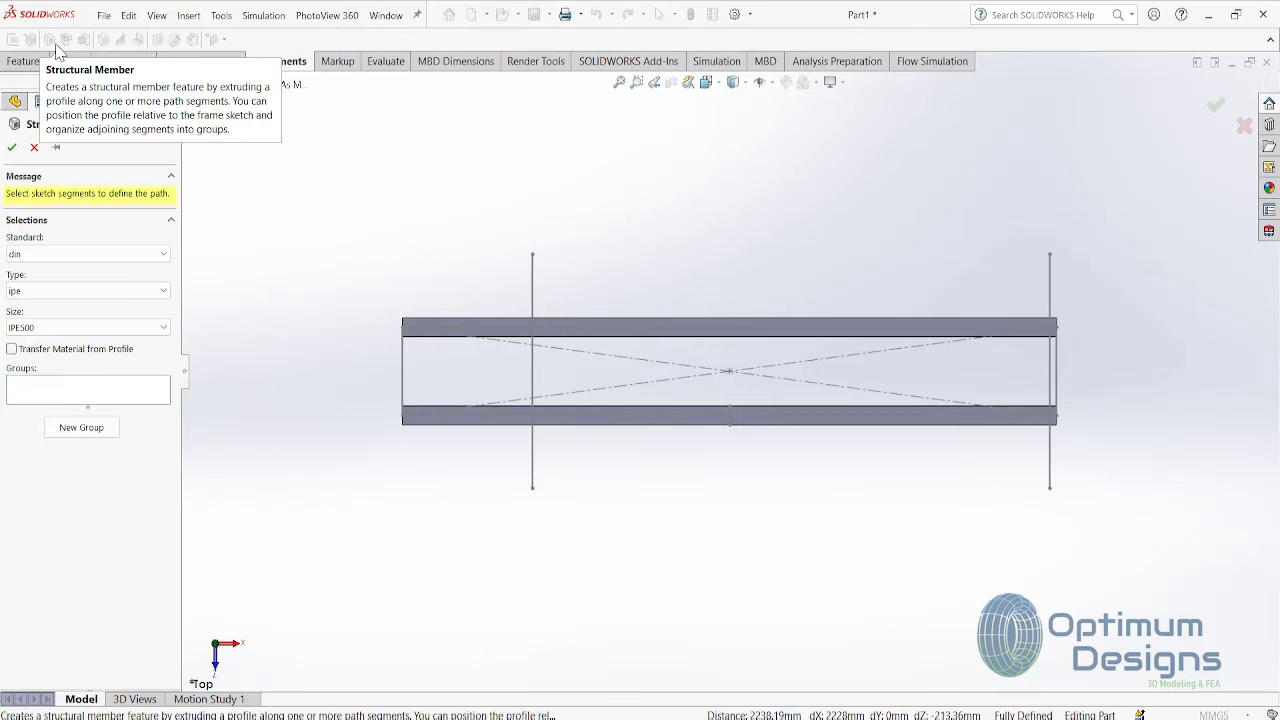
{"action": "left_click", "coordinate": [95, 254]}
{"action": "left_click", "coordinate": [70, 316]}
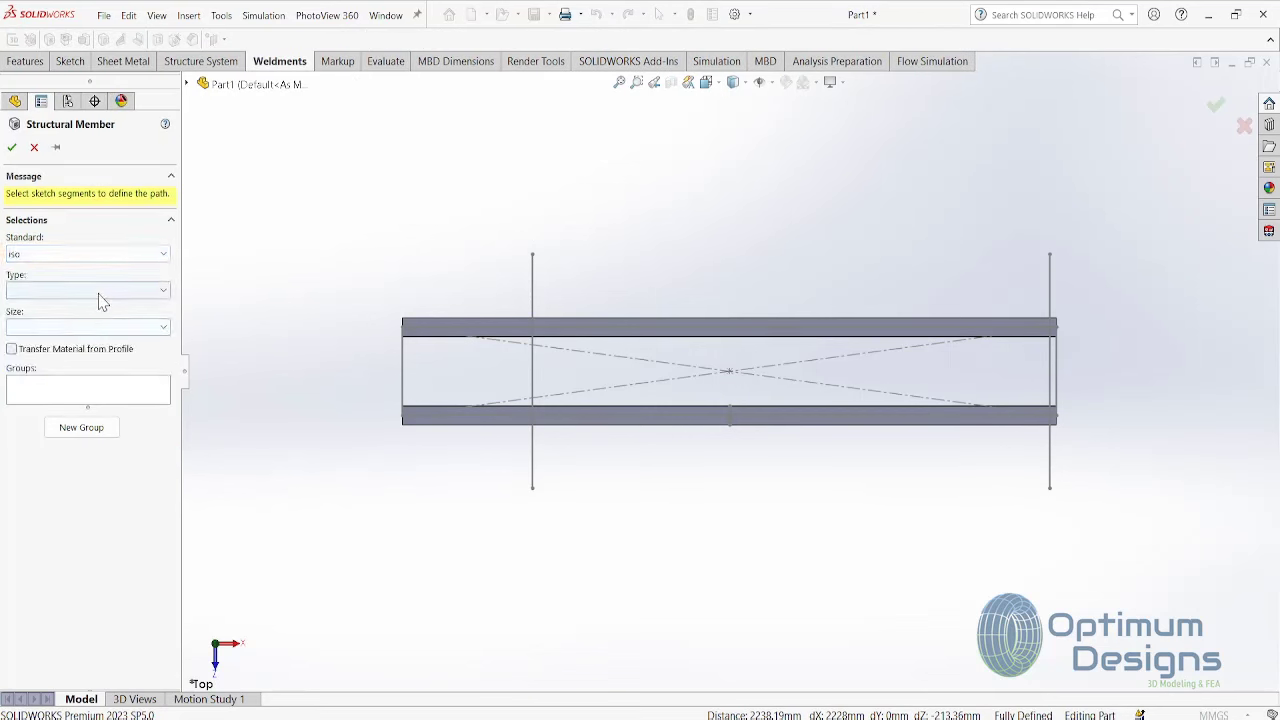
{"action": "left_click", "coordinate": [101, 291]}
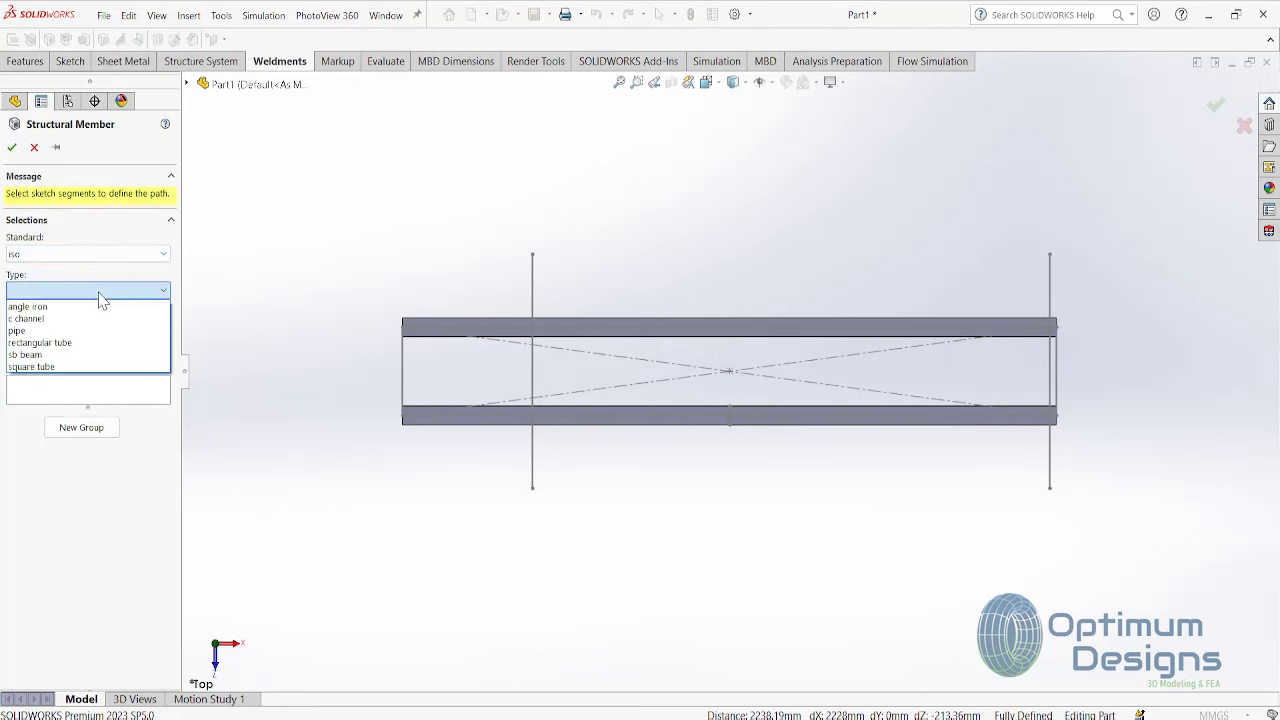
{"action": "left_click", "coordinate": [72, 366]}
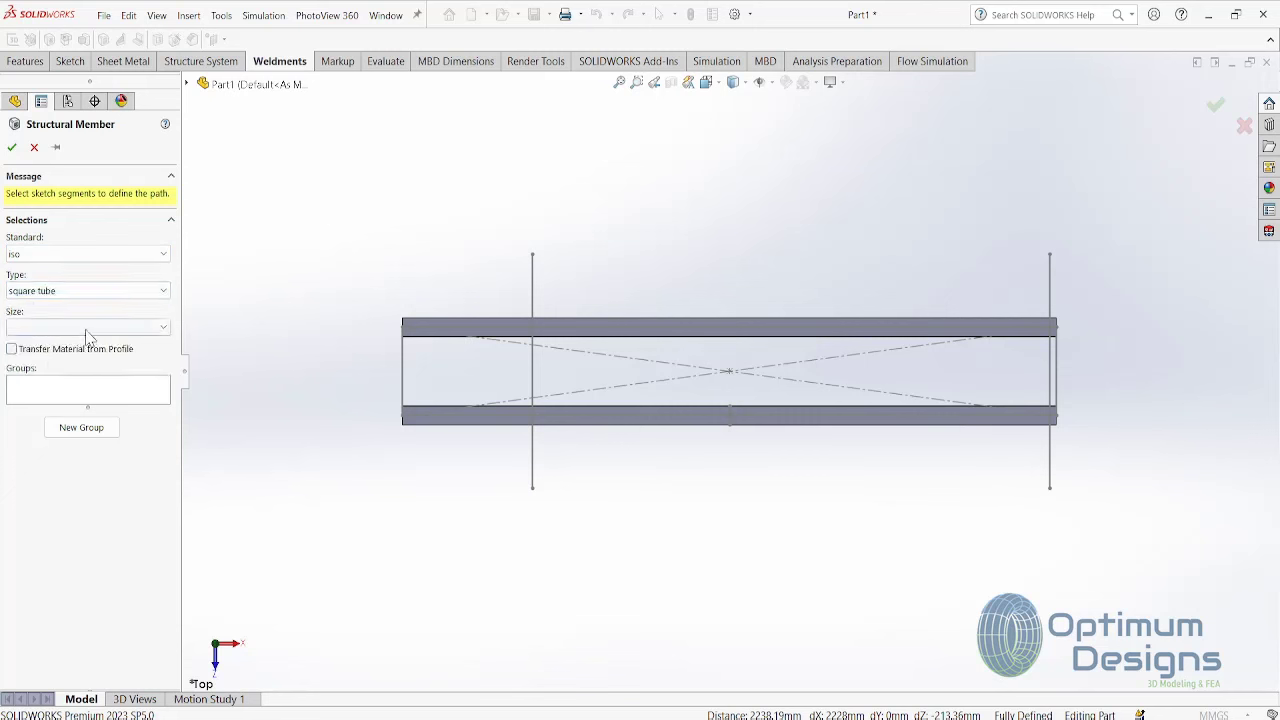
{"action": "left_click", "coordinate": [87, 328]}
{"action": "left_click", "coordinate": [70, 398]}
- Run the square tube along both vertical sketch lines and create the members
{"action": "left_click", "coordinate": [1050, 272]}
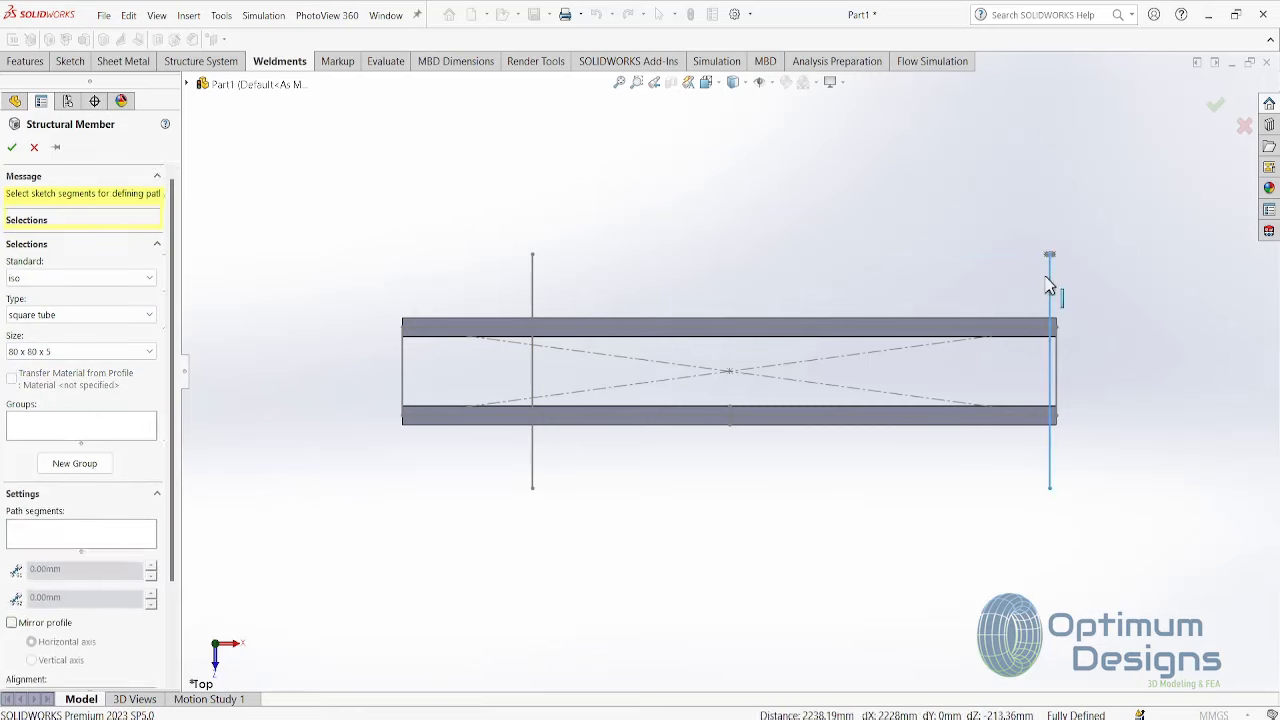
{"action": "left_click", "coordinate": [533, 290]}
{"action": "key", "text": "ctrl+7"}
{"action": "scroll", "coordinate": [80, 450], "scroll_direction": "down", "scroll_amount": 3}
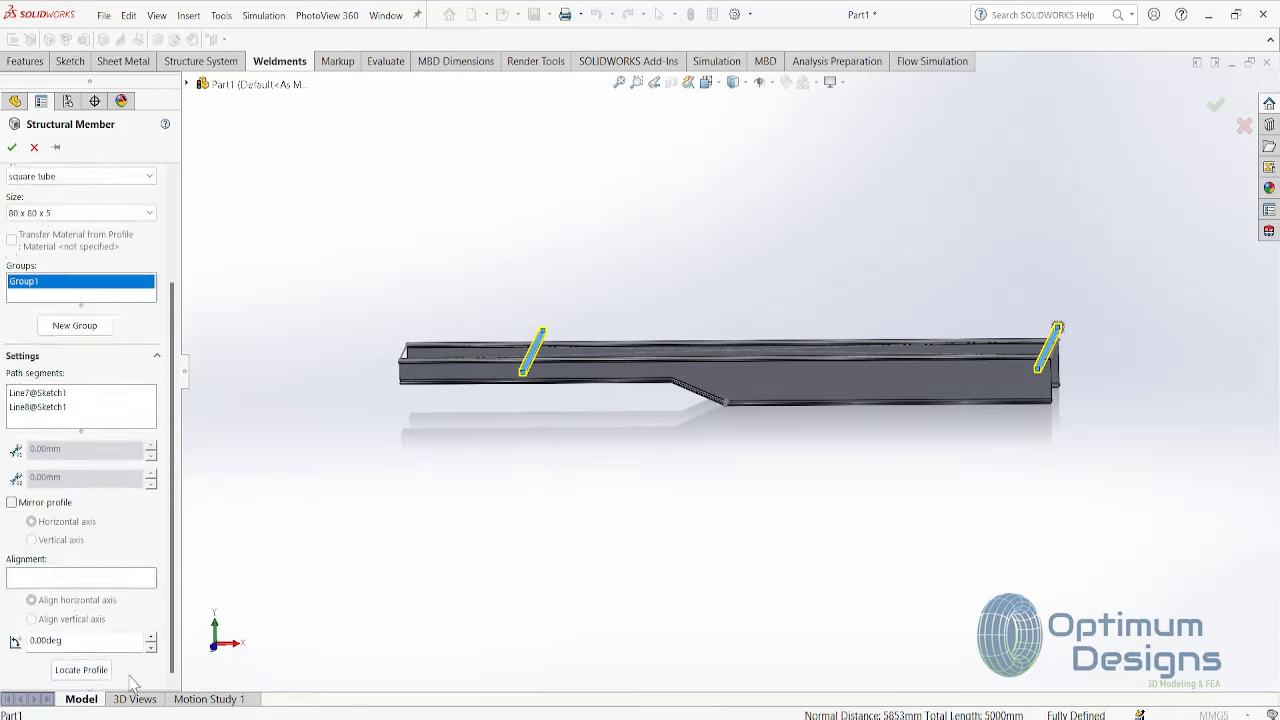
{"action": "left_click", "coordinate": [81, 669]}
{"action": "scroll", "coordinate": [686, 428], "scroll_direction": "up", "scroll_amount": 5}
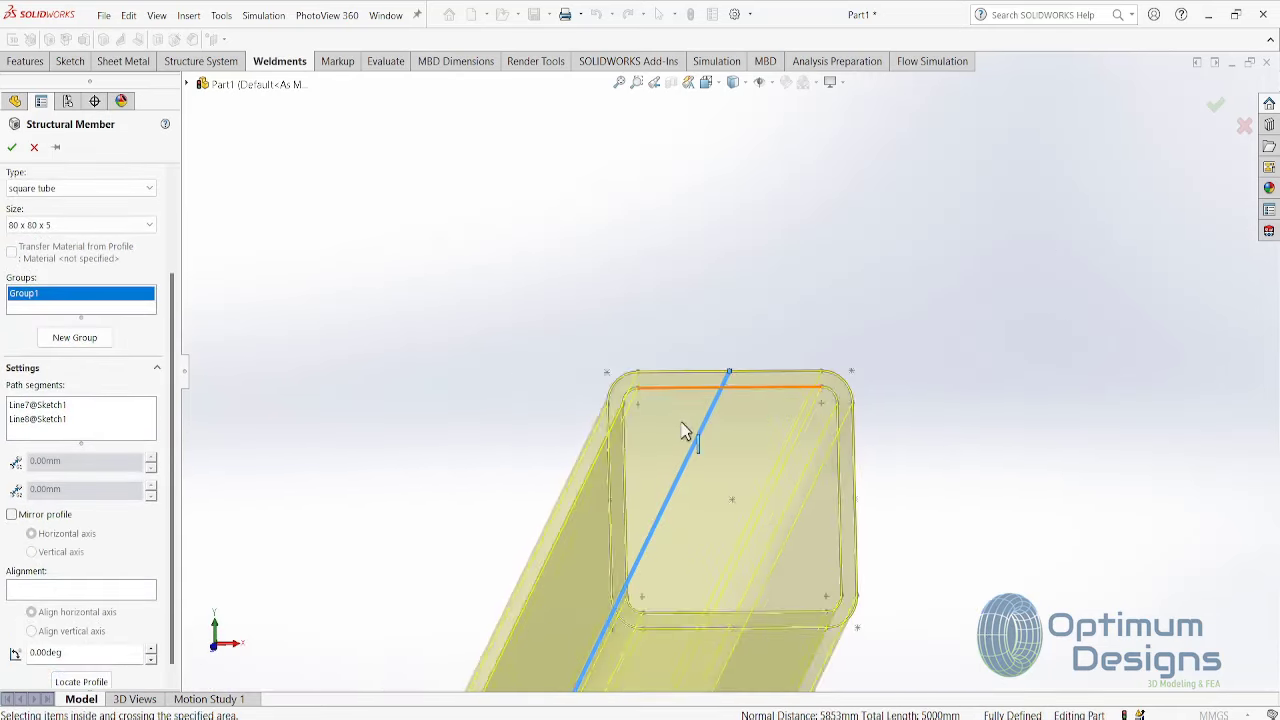
{"action": "left_click", "coordinate": [12, 148]}
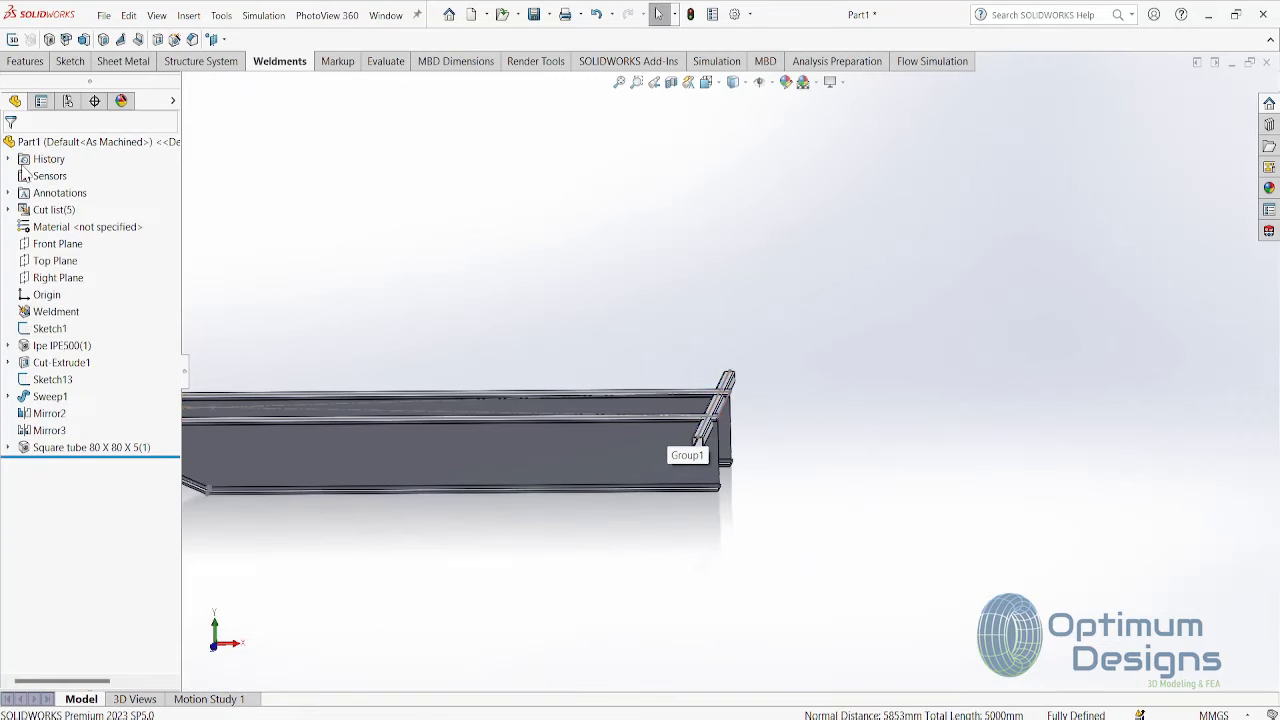
- In the square tube's profile sketch Sketch15, change 80 to 150 mm and the 5 mm wall to 8 mm
{"action": "left_click", "coordinate": [8, 447]}
{"action": "left_click", "coordinate": [62, 481]}
{"action": "key", "text": "ctrl+8"}
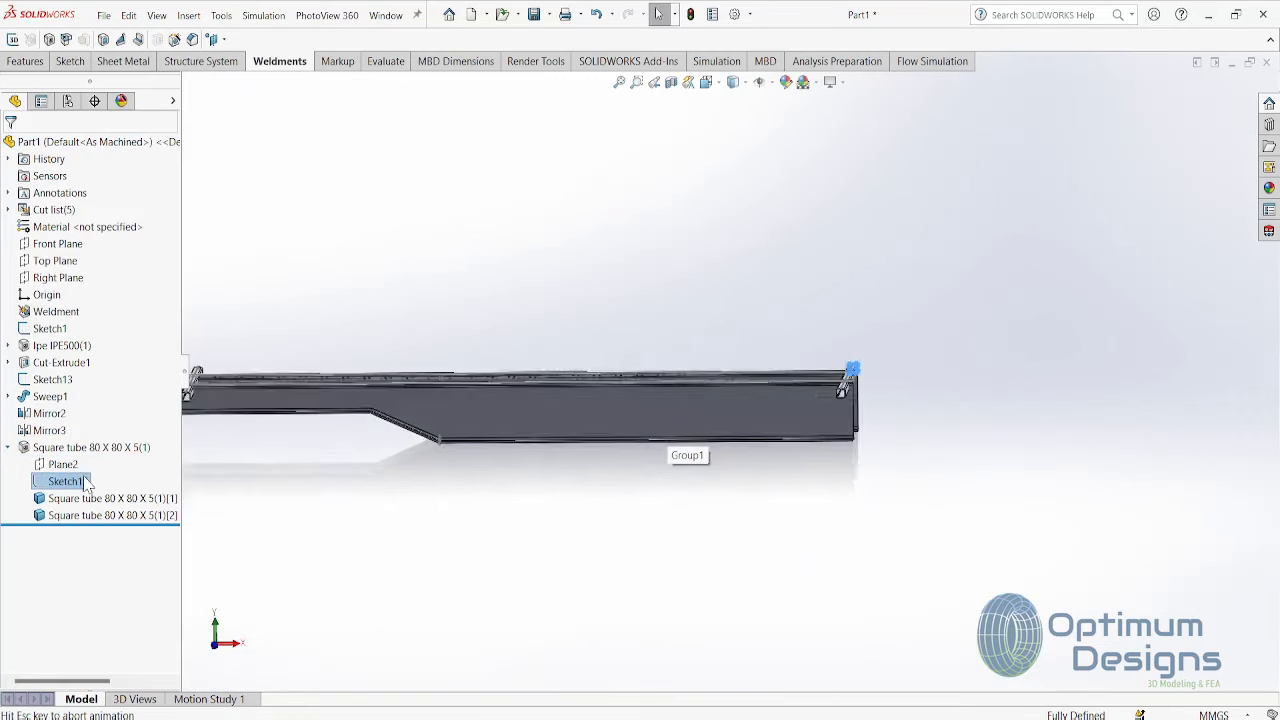
{"action": "right_click", "coordinate": [66, 481]}
{"action": "left_click", "coordinate": [82, 440]}
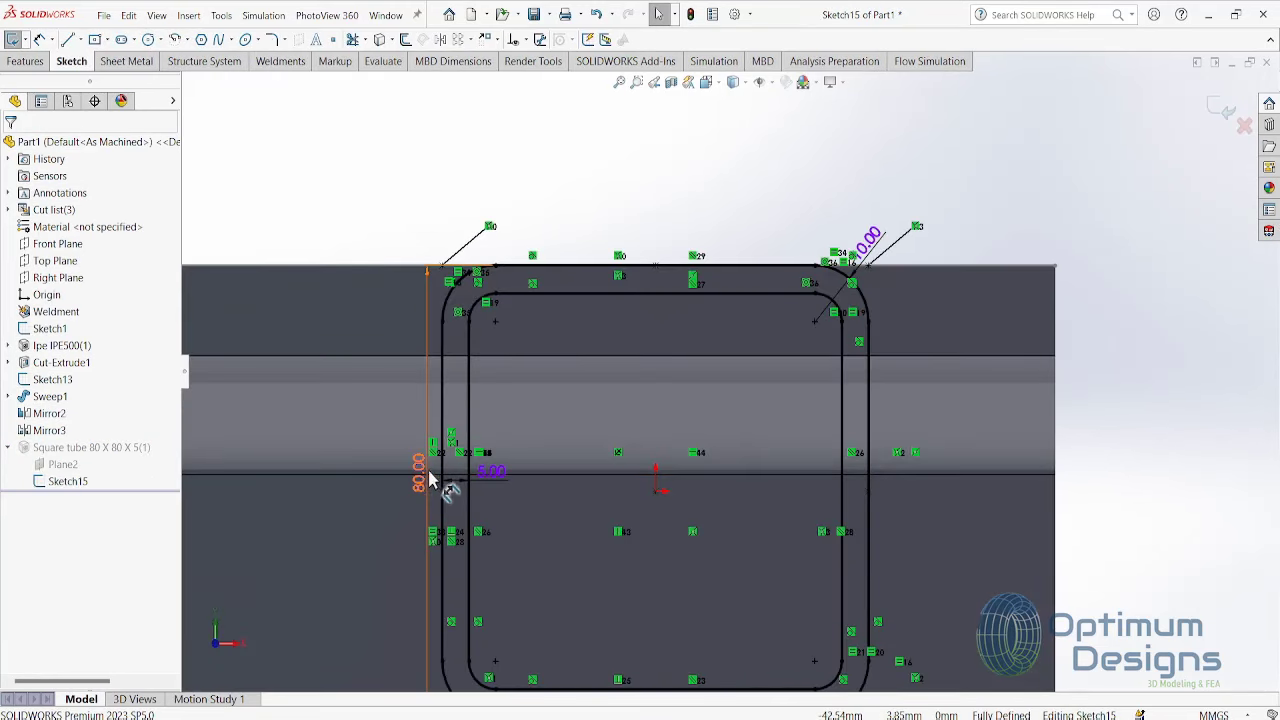
{"action": "double_click", "coordinate": [372, 470]}
{"action": "type", "text": "15"}
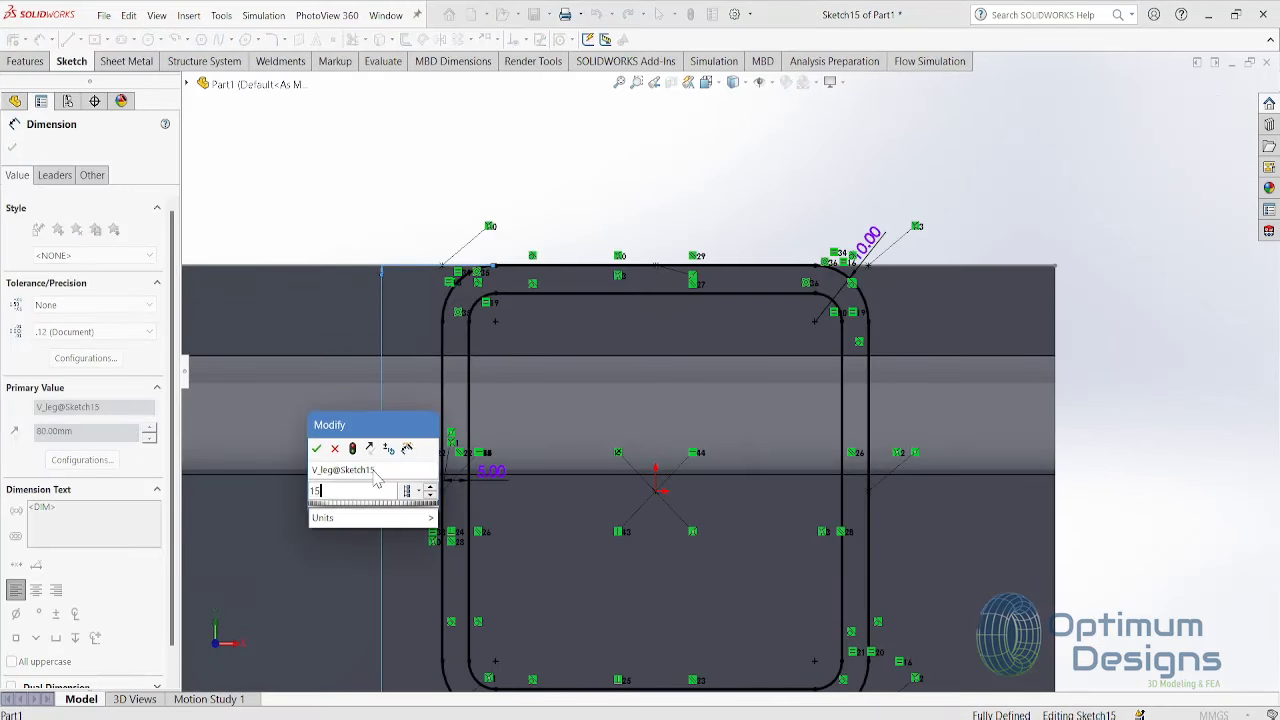
{"action": "type", "text": "0"}
{"action": "key", "text": "Return"}
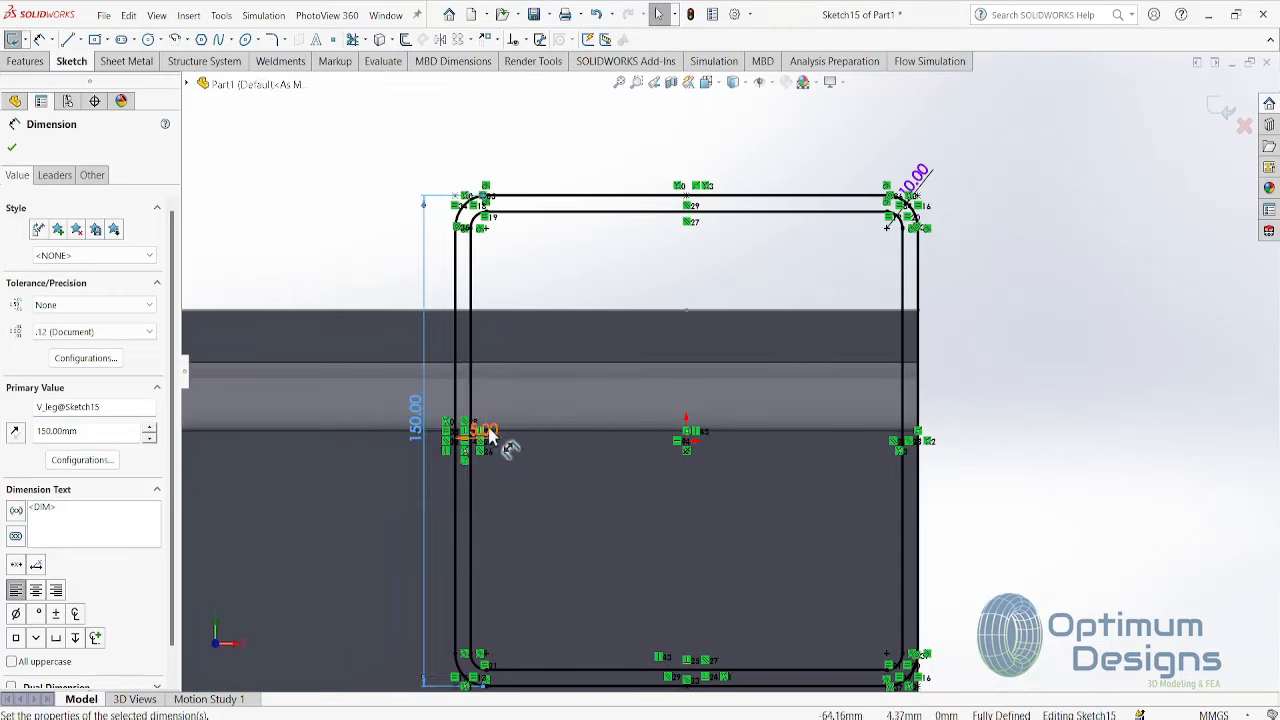
{"action": "double_click", "coordinate": [487, 432]}
{"action": "type", "text": "8"}
{"action": "key", "text": "Return"}
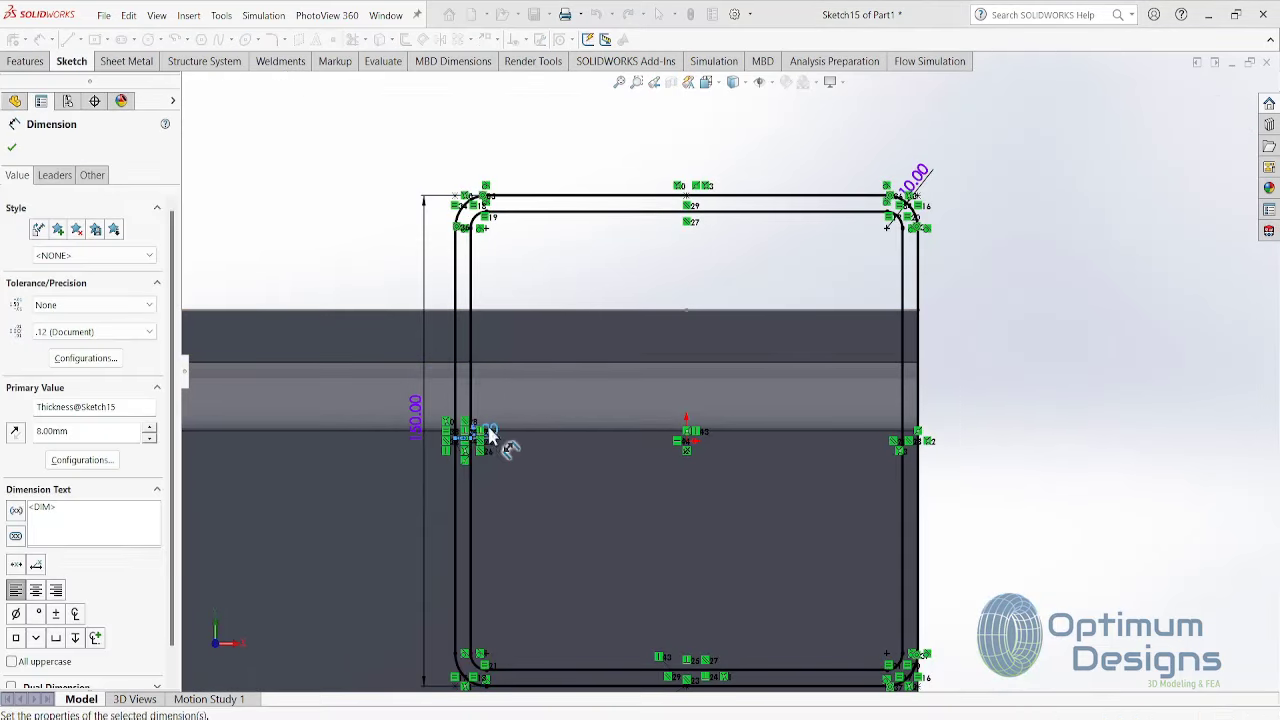
{"action": "left_click", "coordinate": [1221, 108]}
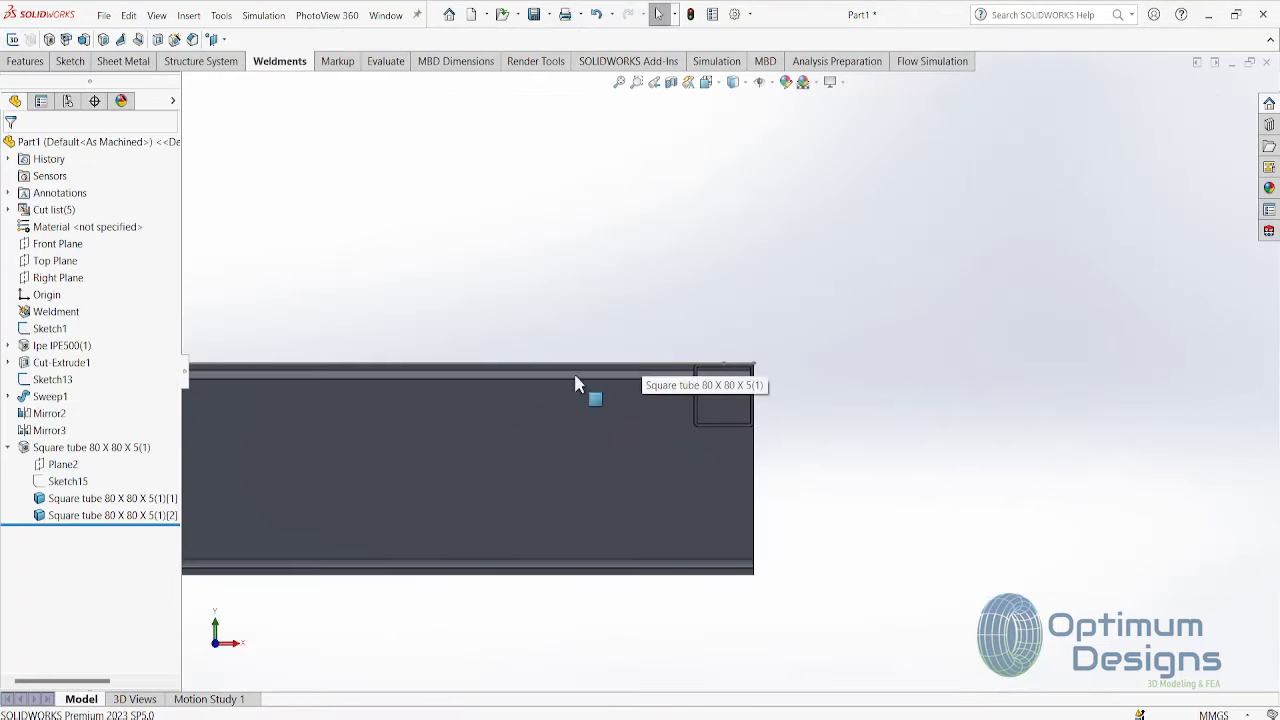
- Show the frame in isometric view
{"action": "scroll", "coordinate": [475, 405], "scroll_direction": "down", "scroll_amount": 5}
{"action": "scroll", "coordinate": [1022, 434], "scroll_direction": "up", "scroll_amount": 8}
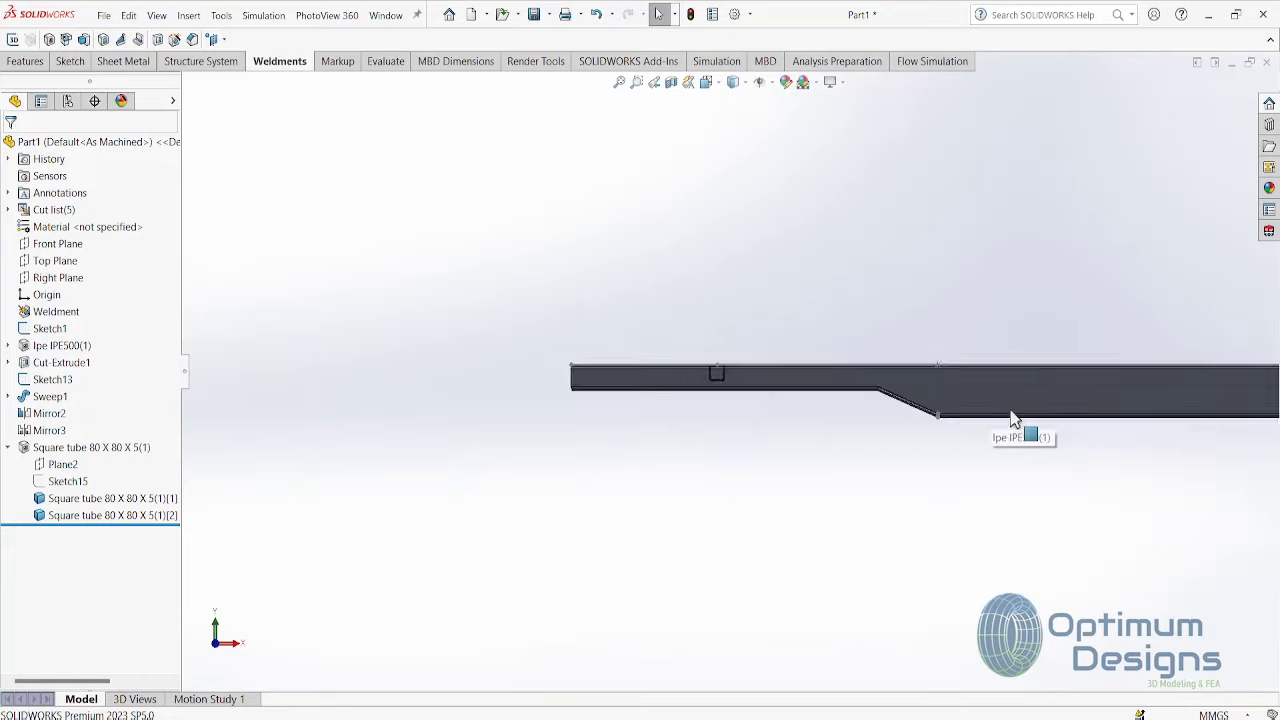
{"action": "middle_click_drag", "start_coordinate": [1022, 434], "coordinate": [1021, 489]}
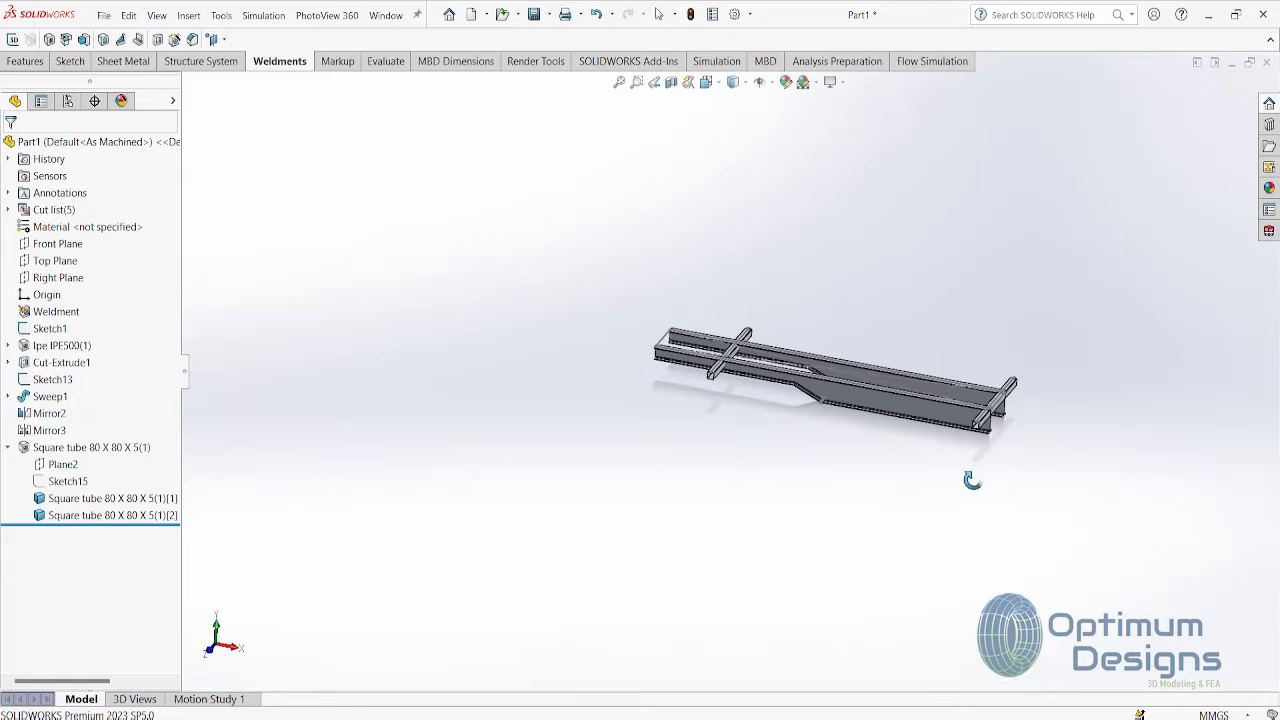
{"action": "key", "text": "space"}
{"action": "left_click", "coordinate": [631, 403]}
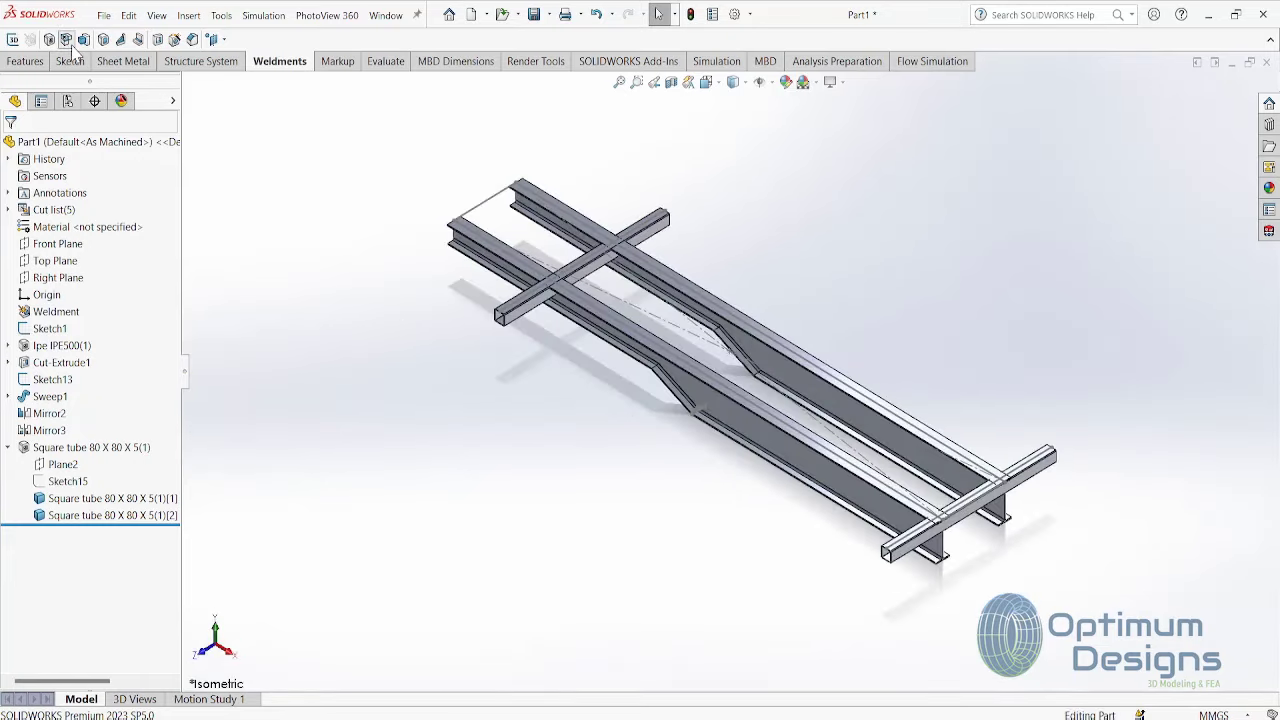
- Trim/Extend both square tubes using the two IPE beam bodies as the trimming boundary
{"action": "left_click", "coordinate": [68, 42]}
{"action": "left_click", "coordinate": [643, 223]}
{"action": "left_click", "coordinate": [1037, 460]}
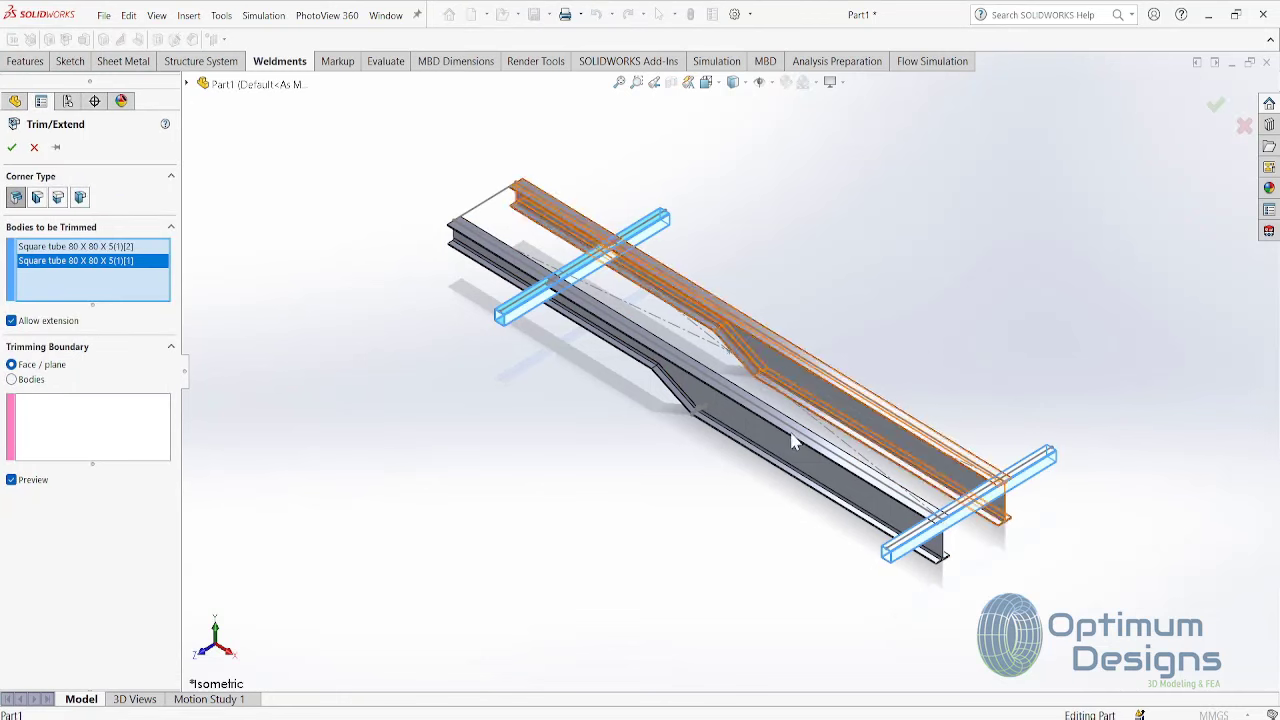
{"action": "left_click", "coordinate": [62, 430]}
{"action": "left_click", "coordinate": [25, 385]}
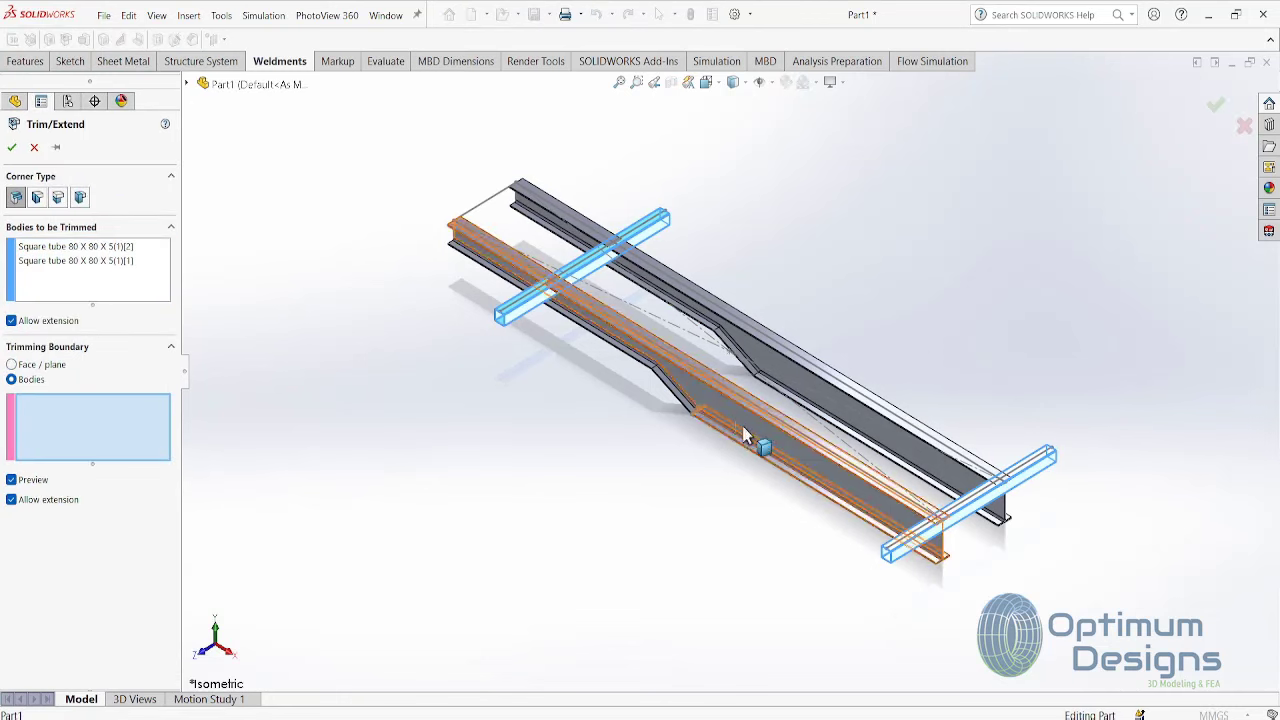
{"action": "left_click", "coordinate": [749, 434]}
{"action": "left_click", "coordinate": [857, 409]}
{"action": "key", "text": "Return"}
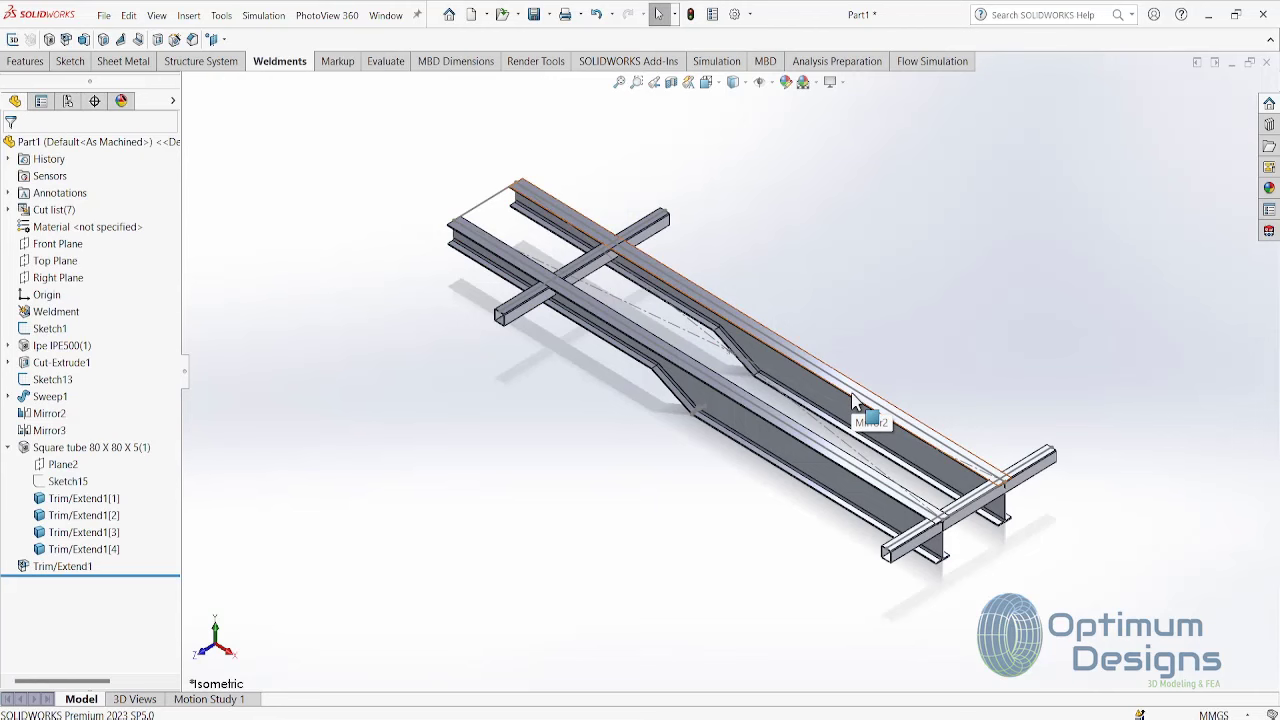
{"action": "left_click", "coordinate": [50, 328]}
- Reopen Sketch1 face-on and draw a horizontal centerline below the rectangle between the vertical lines
{"action": "left_click", "coordinate": [103, 311]}
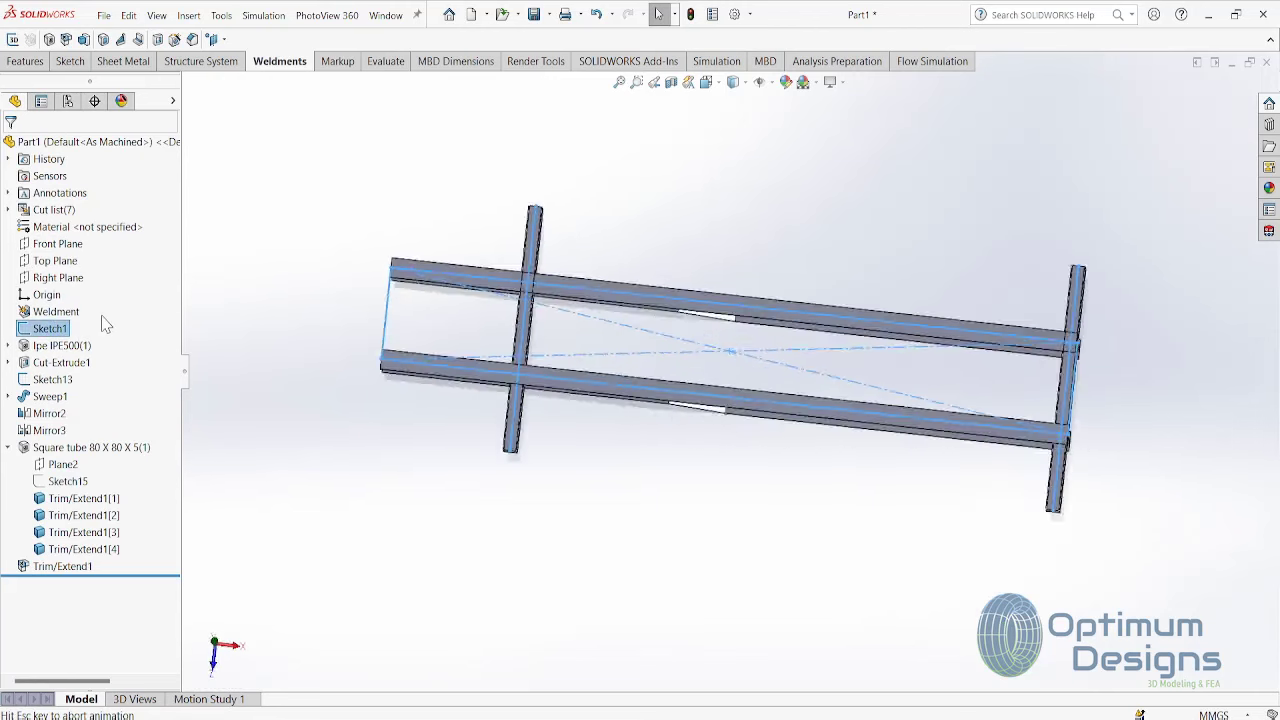
{"action": "right_click", "coordinate": [52, 334]}
{"action": "left_click", "coordinate": [64, 292]}
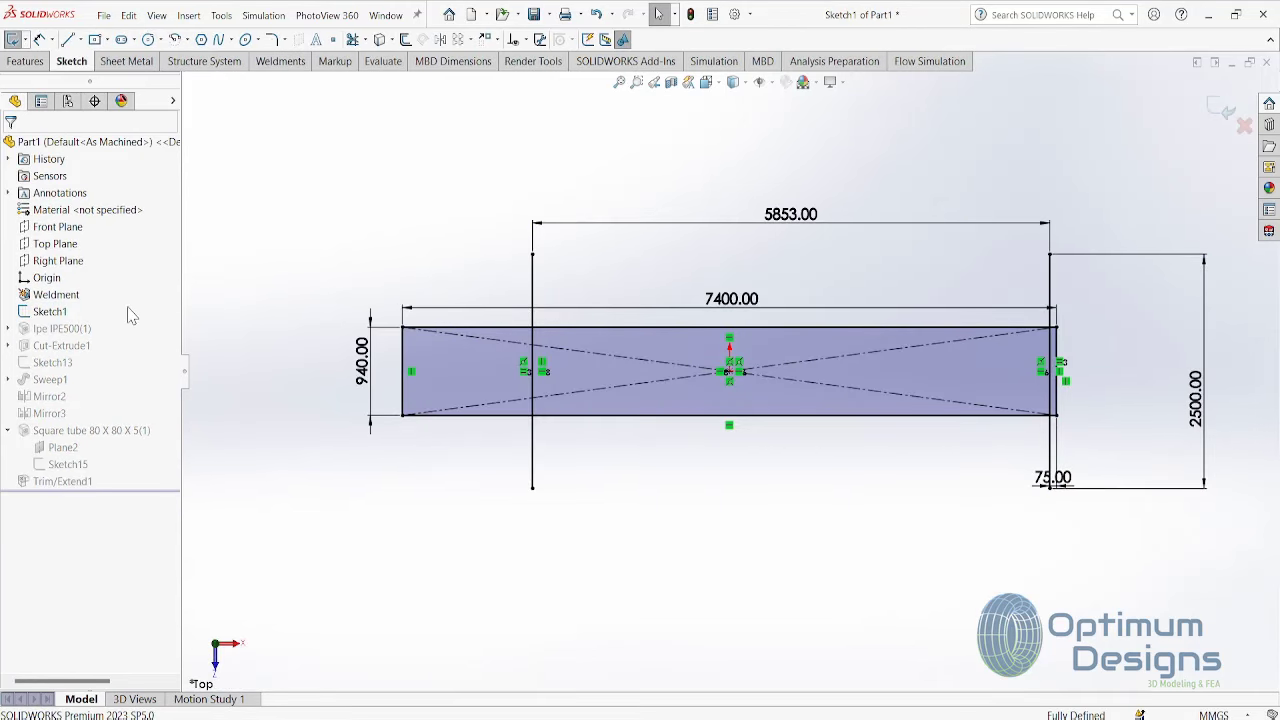
{"action": "left_click", "coordinate": [77, 40]}
{"action": "left_click", "coordinate": [100, 75]}
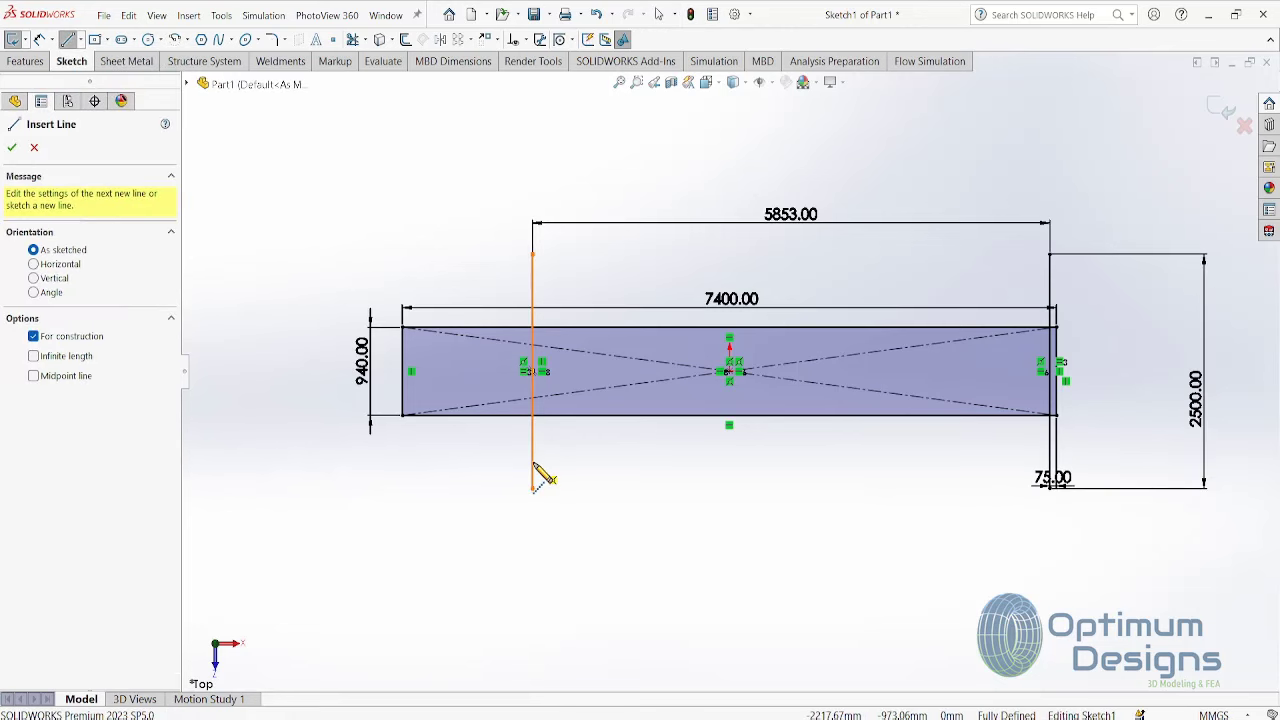
{"action": "left_click_drag", "start_coordinate": [535, 463], "coordinate": [1050, 462]}
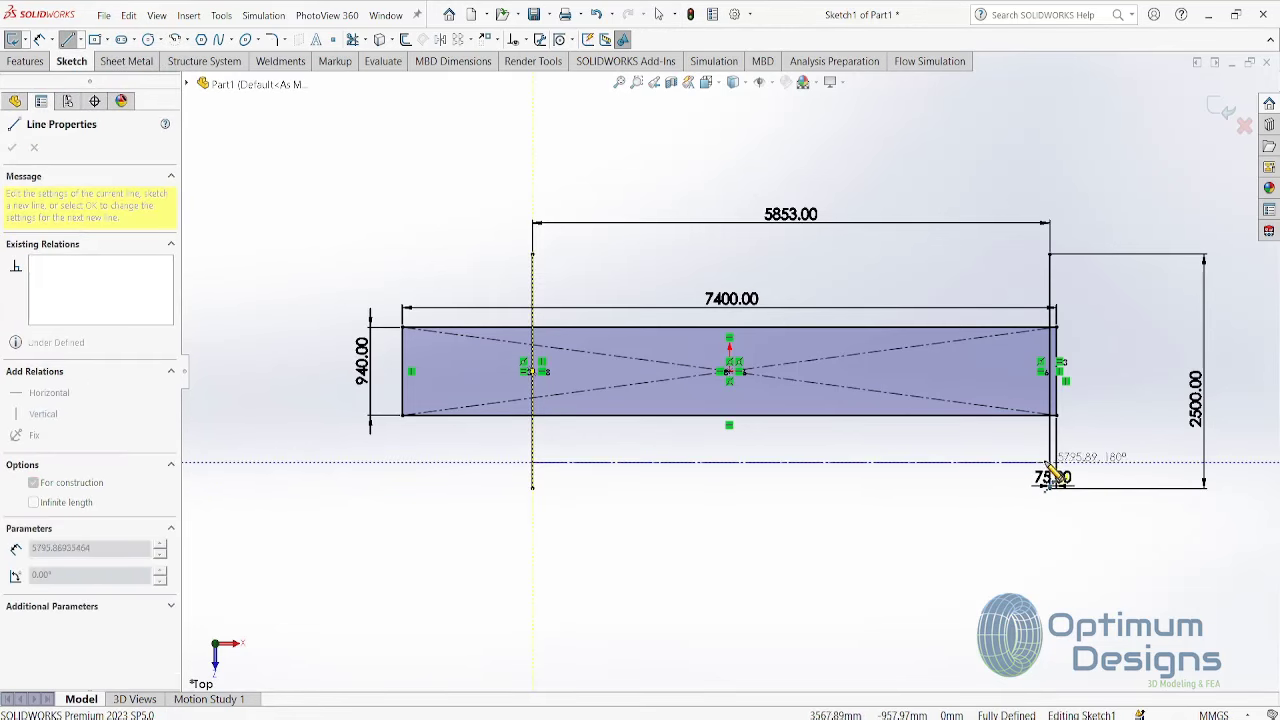
{"action": "key", "text": "Escape"}
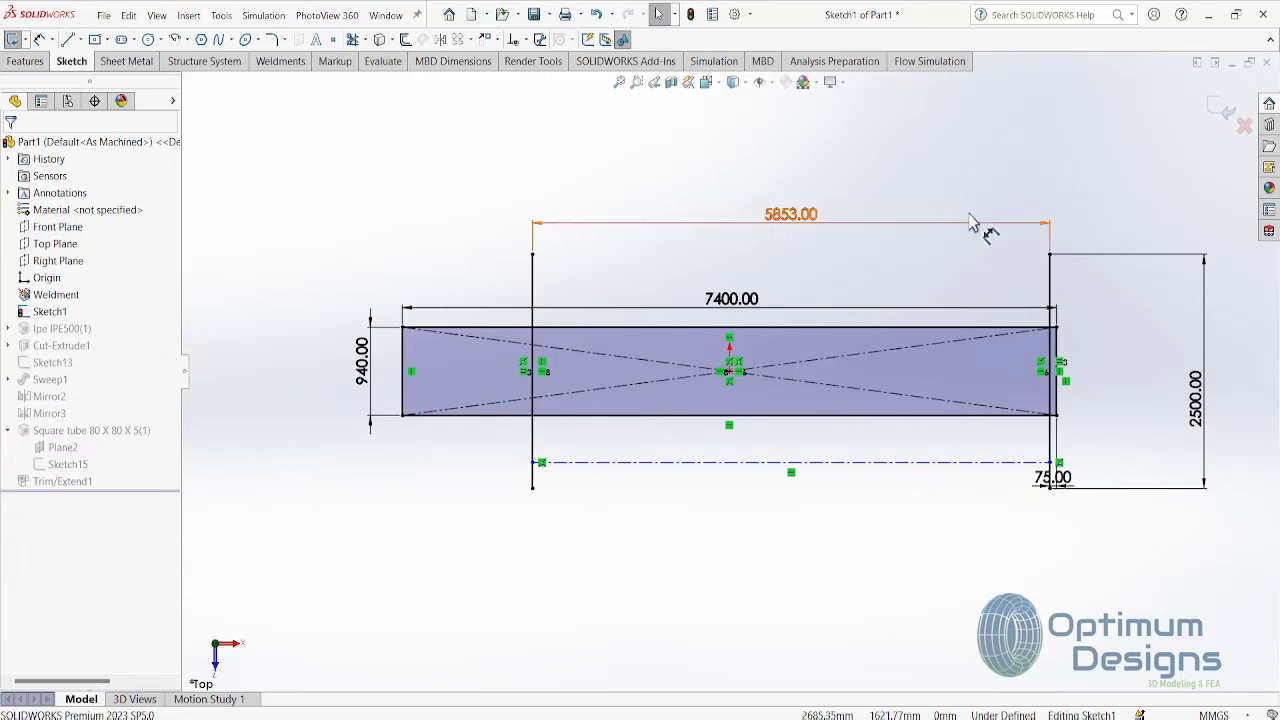
{"action": "left_click", "coordinate": [1033, 15]}
{"action": "type", "text": "seg"}
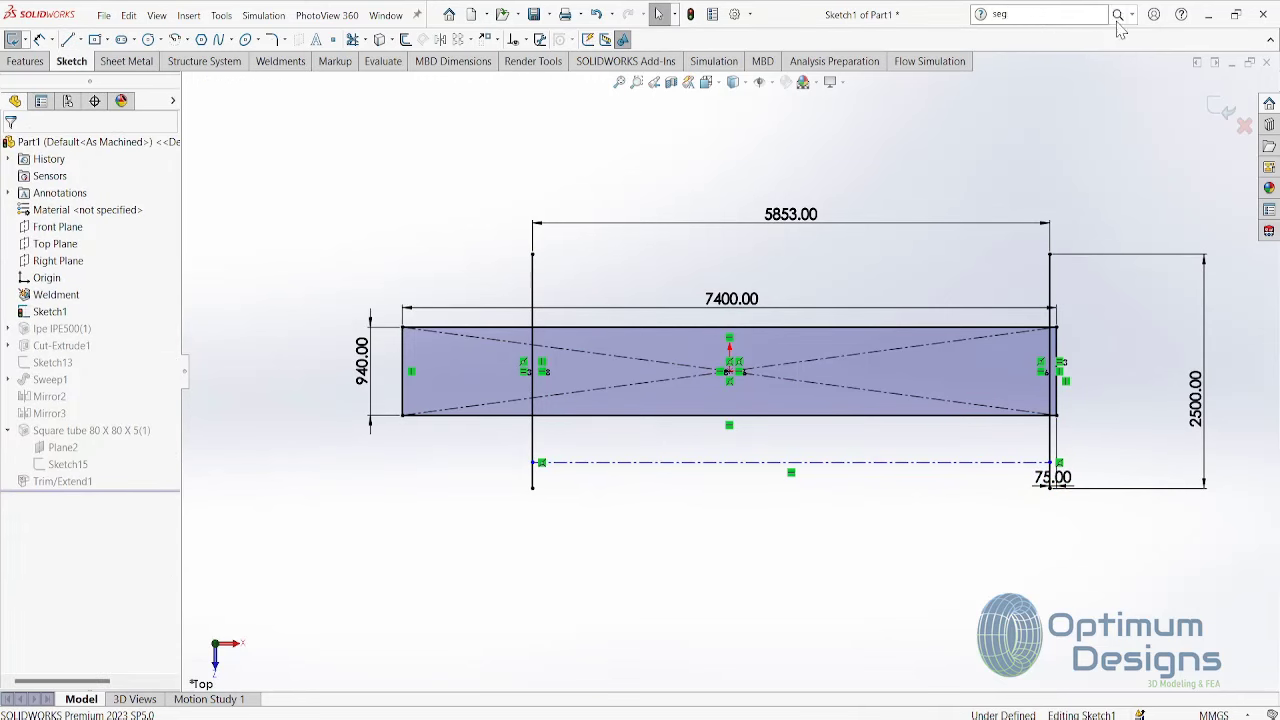
- Divide the horizontal centerline into points with the Segment command
{"action": "left_click", "coordinate": [1131, 14]}
{"action": "left_click", "coordinate": [1058, 31]}
{"action": "type", "text": "e"}
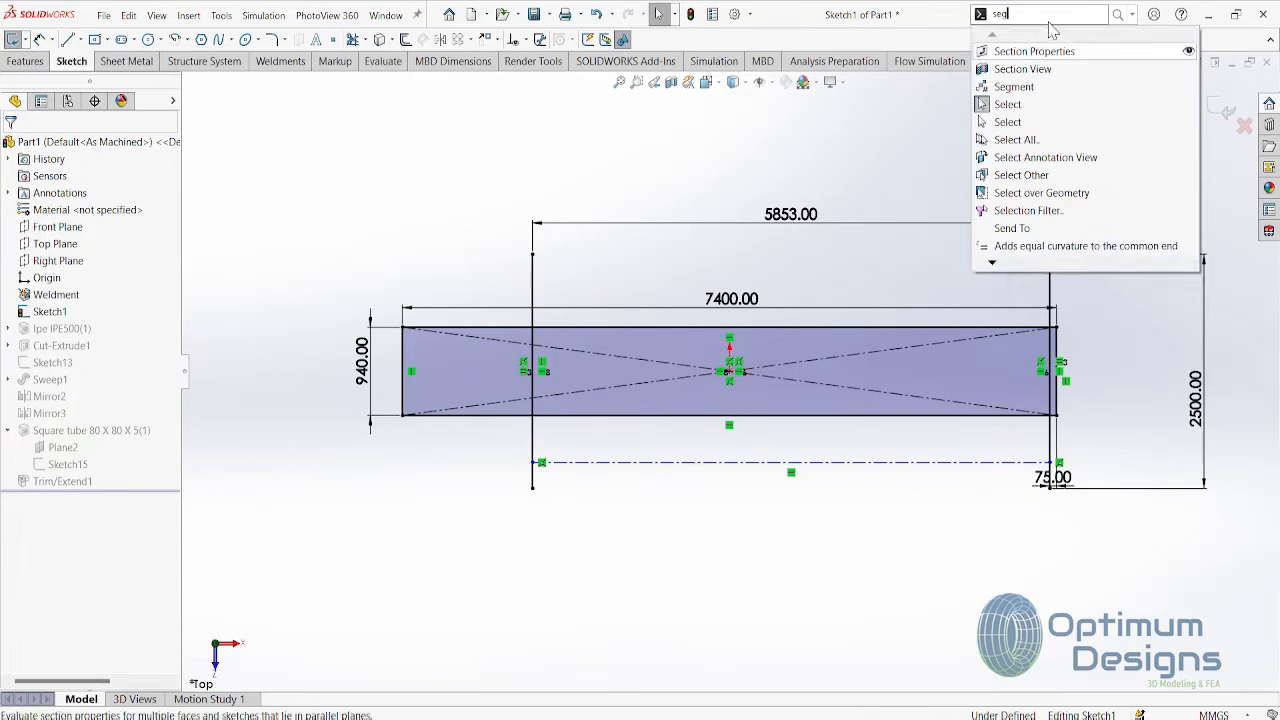
{"action": "type", "text": "g"}
{"action": "key", "text": "Return"}
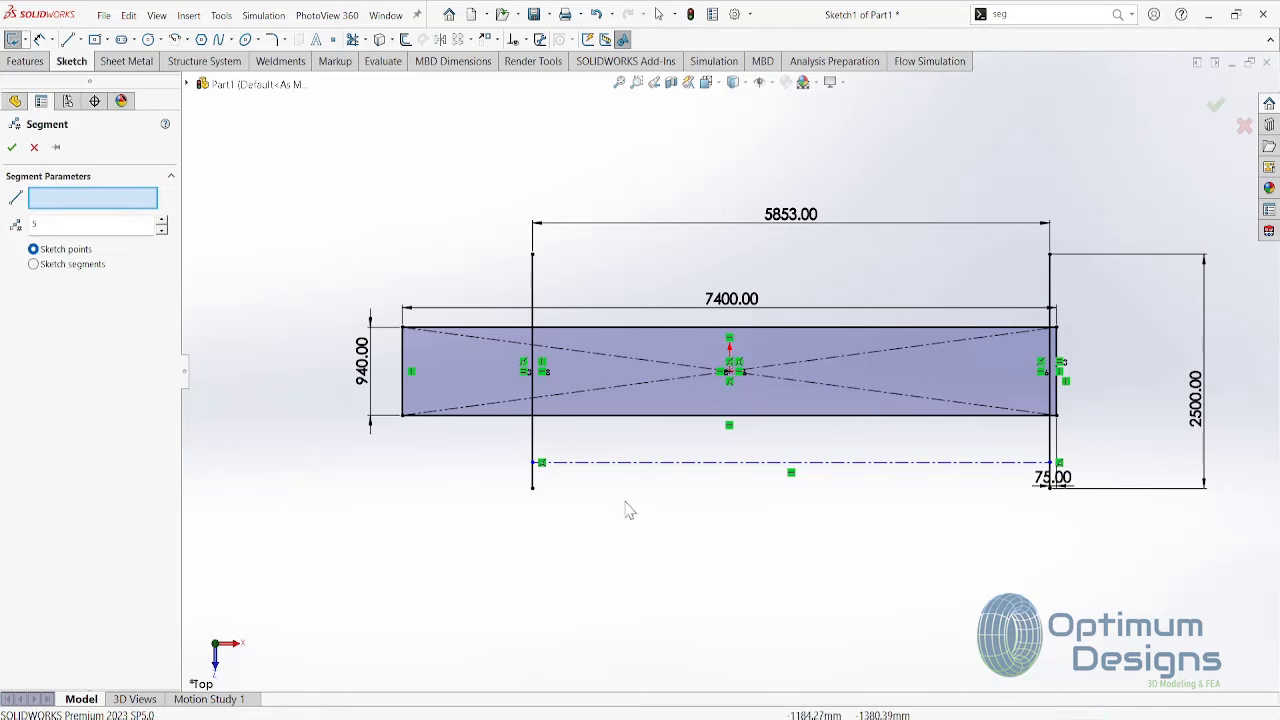
{"action": "left_click", "coordinate": [640, 463]}
{"action": "right_click", "coordinate": [652, 475]}
- Draw the first two vertical lines from centerline points up to the rectangle's top edge
{"action": "left_click", "coordinate": [67, 39]}
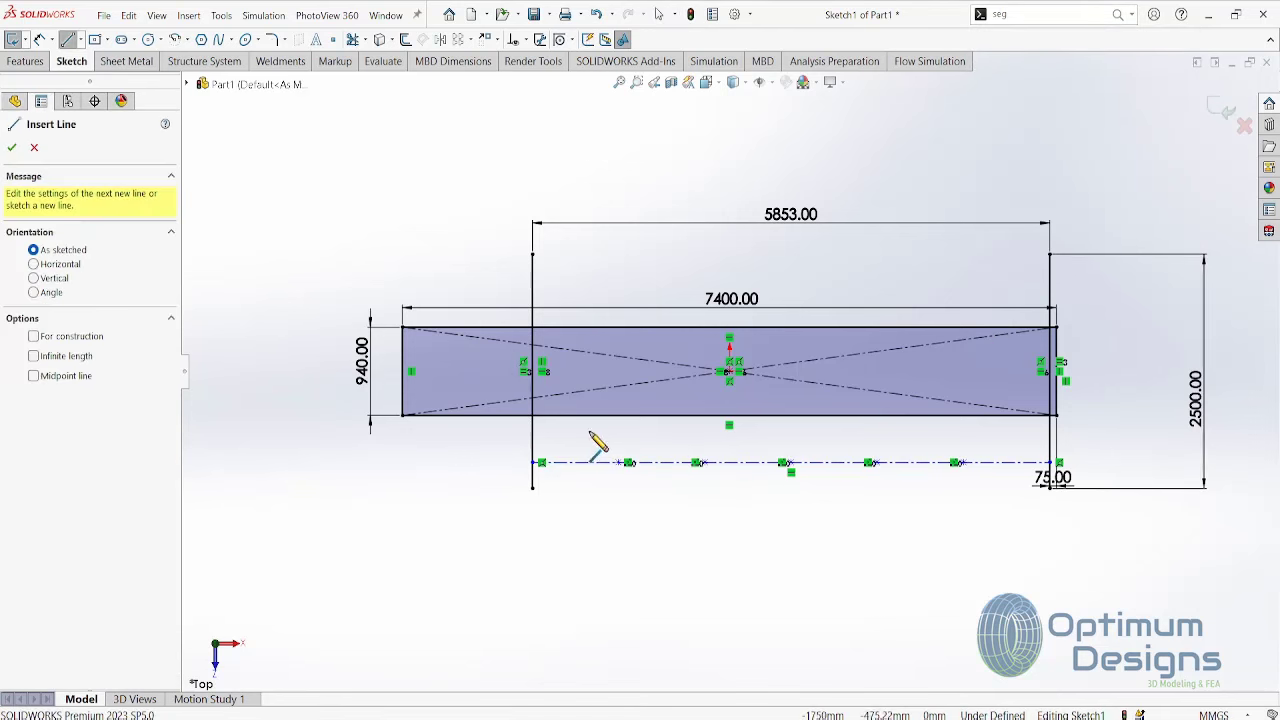
{"action": "left_click_drag", "start_coordinate": [619, 462], "coordinate": [619, 328]}
{"action": "right_click", "coordinate": [708, 434]}
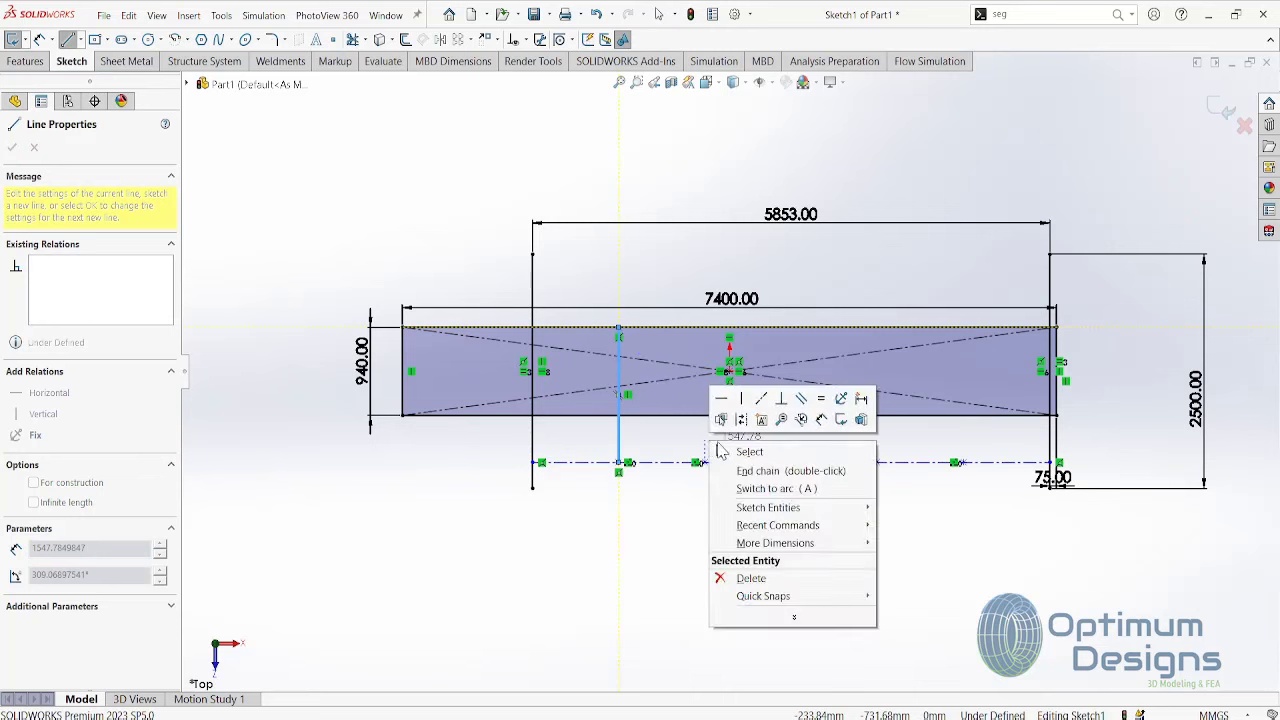
{"action": "left_click", "coordinate": [742, 449]}
{"action": "left_click", "coordinate": [67, 39]}
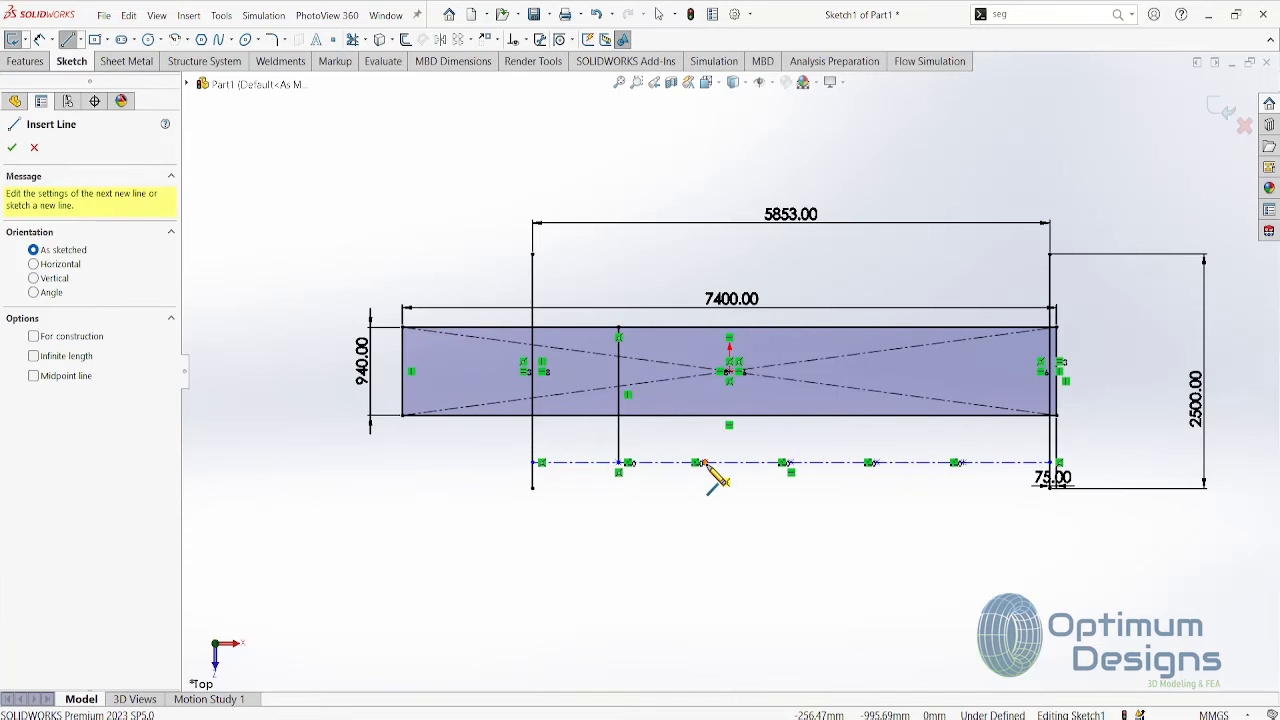
{"action": "left_click_drag", "start_coordinate": [705, 463], "coordinate": [705, 328]}
{"action": "right_click", "coordinate": [705, 330]}
{"action": "left_click", "coordinate": [732, 342]}
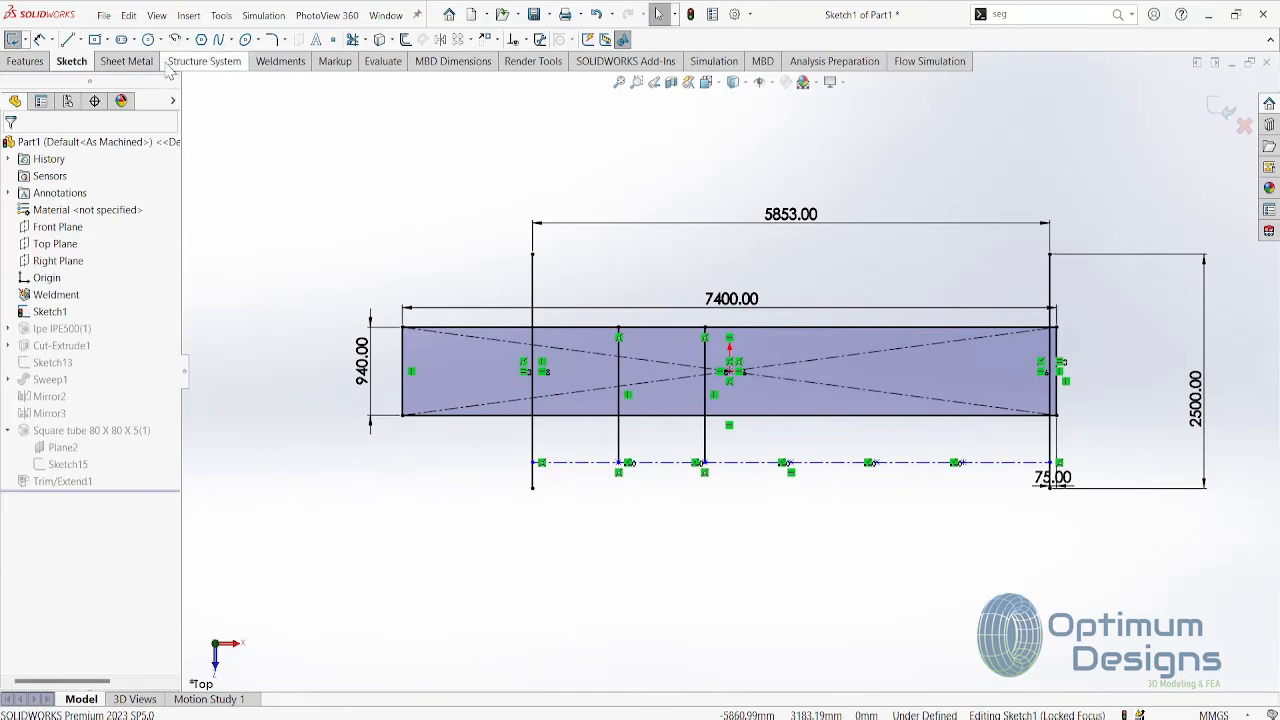
- Draw three more vertical lines from the centerline up to the rectangle's top edge
{"action": "left_click", "coordinate": [67, 39]}
{"action": "left_click_drag", "start_coordinate": [791, 463], "coordinate": [791, 330]}
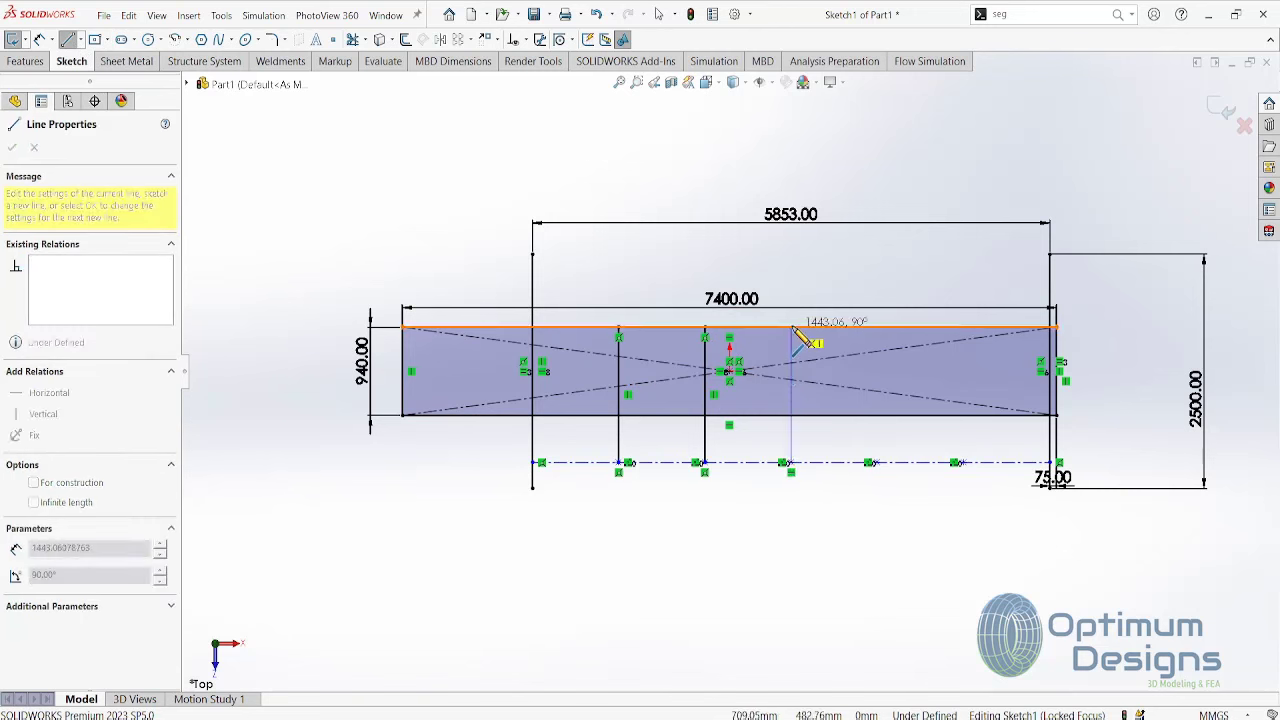
{"action": "right_click", "coordinate": [791, 330]}
{"action": "left_click", "coordinate": [818, 342]}
{"action": "left_click", "coordinate": [67, 39]}
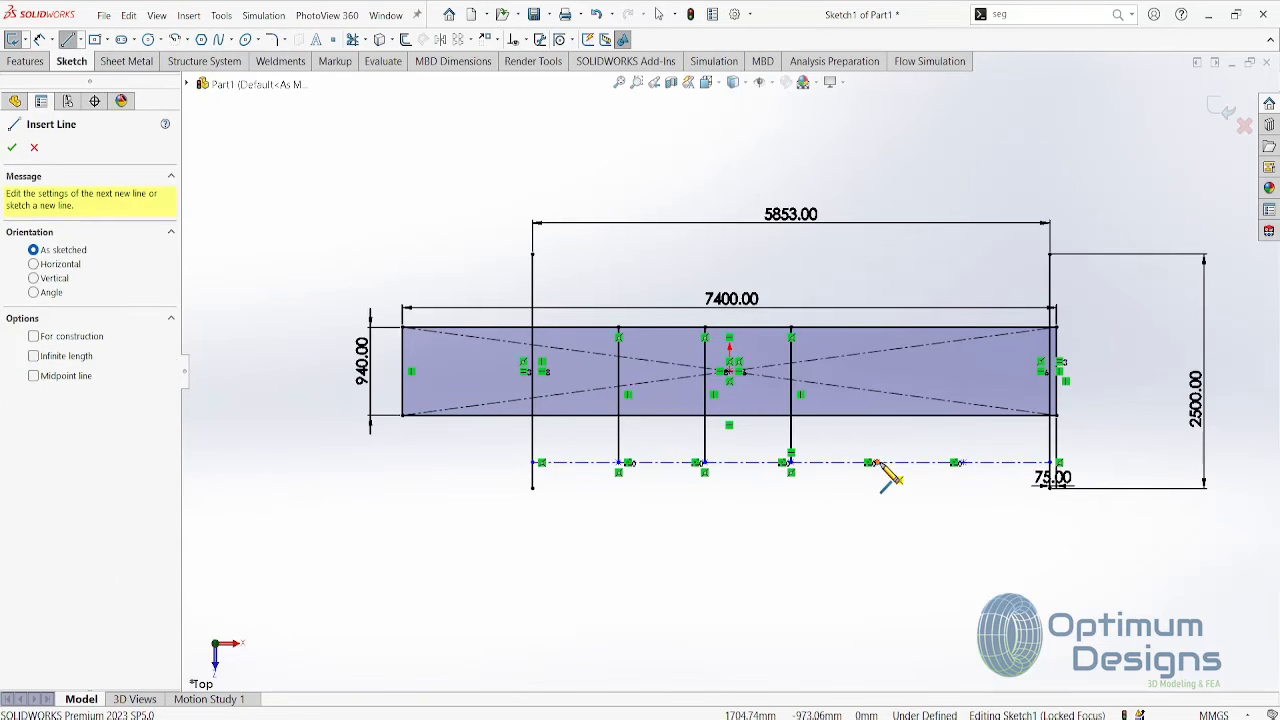
{"action": "left_click_drag", "start_coordinate": [880, 465], "coordinate": [878, 330]}
{"action": "key", "text": "Escape"}
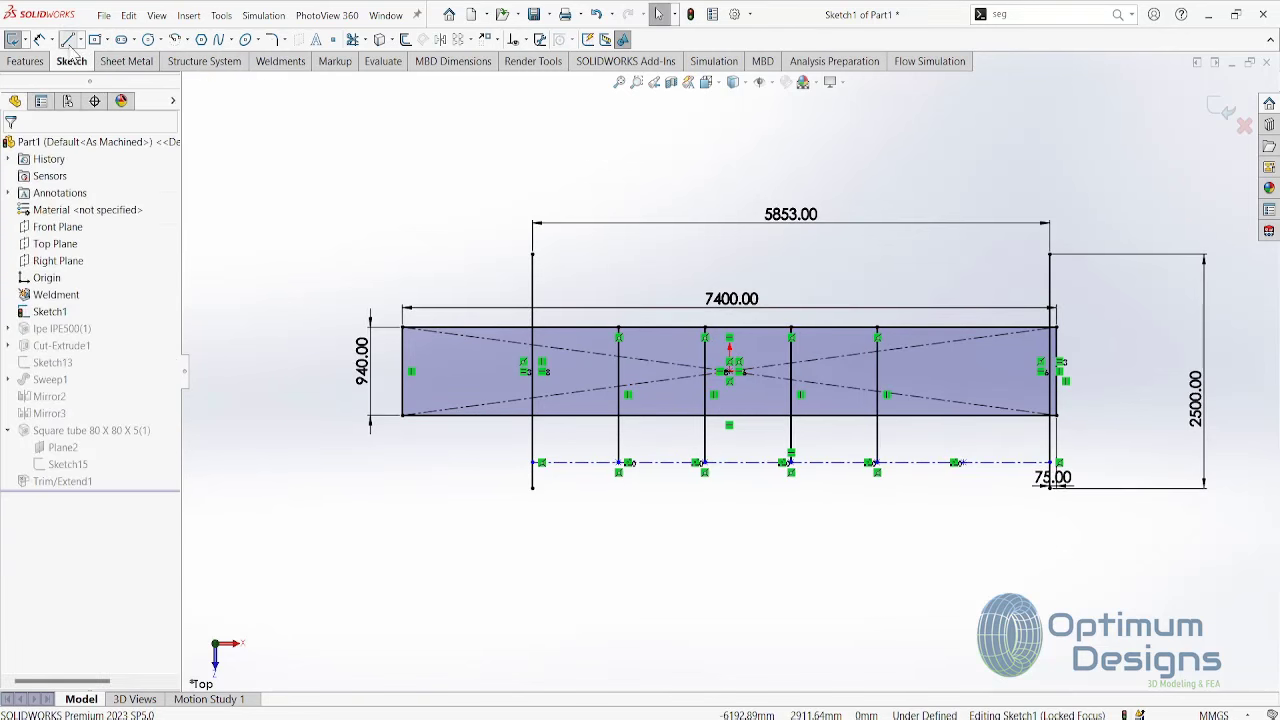
{"action": "left_click", "coordinate": [67, 39]}
{"action": "left_click_drag", "start_coordinate": [957, 463], "coordinate": [963, 329]}
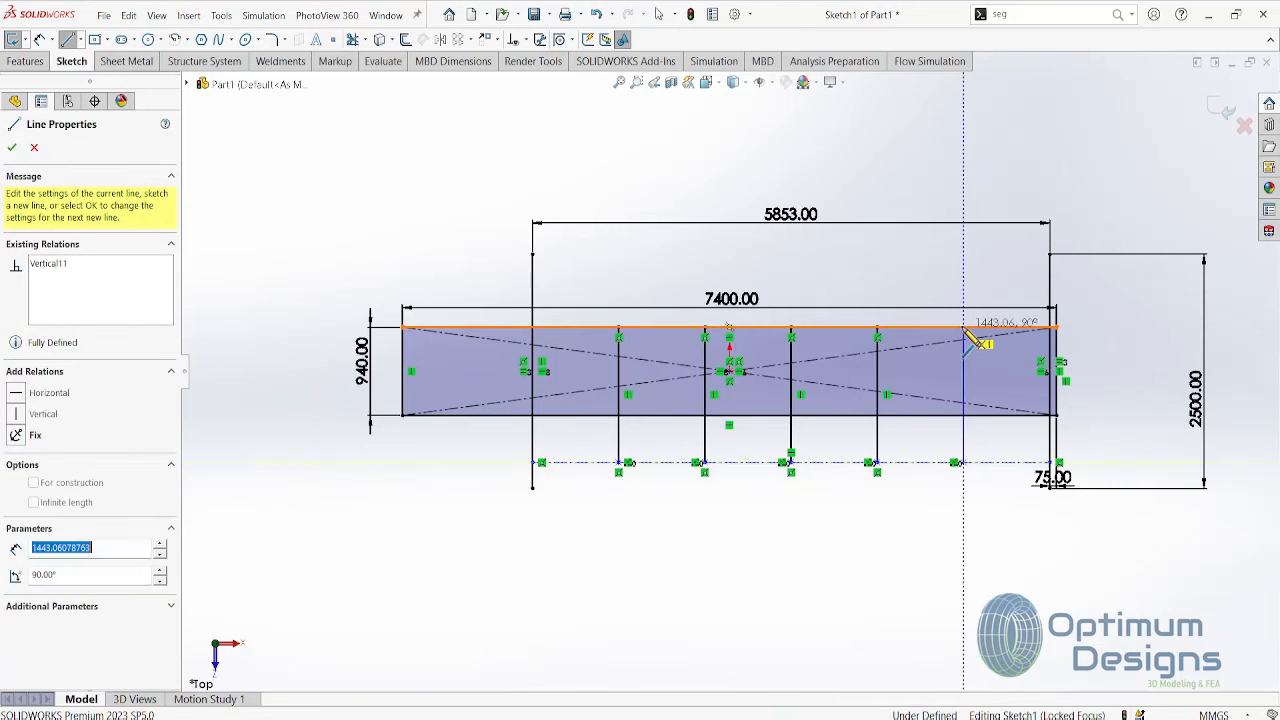
{"action": "key", "text": "Escape"}
- Power Trim away the line portions below the rectangle
{"action": "left_click", "coordinate": [352, 39]}
{"action": "left_click_drag", "start_coordinate": [592, 437], "coordinate": [826, 443]}
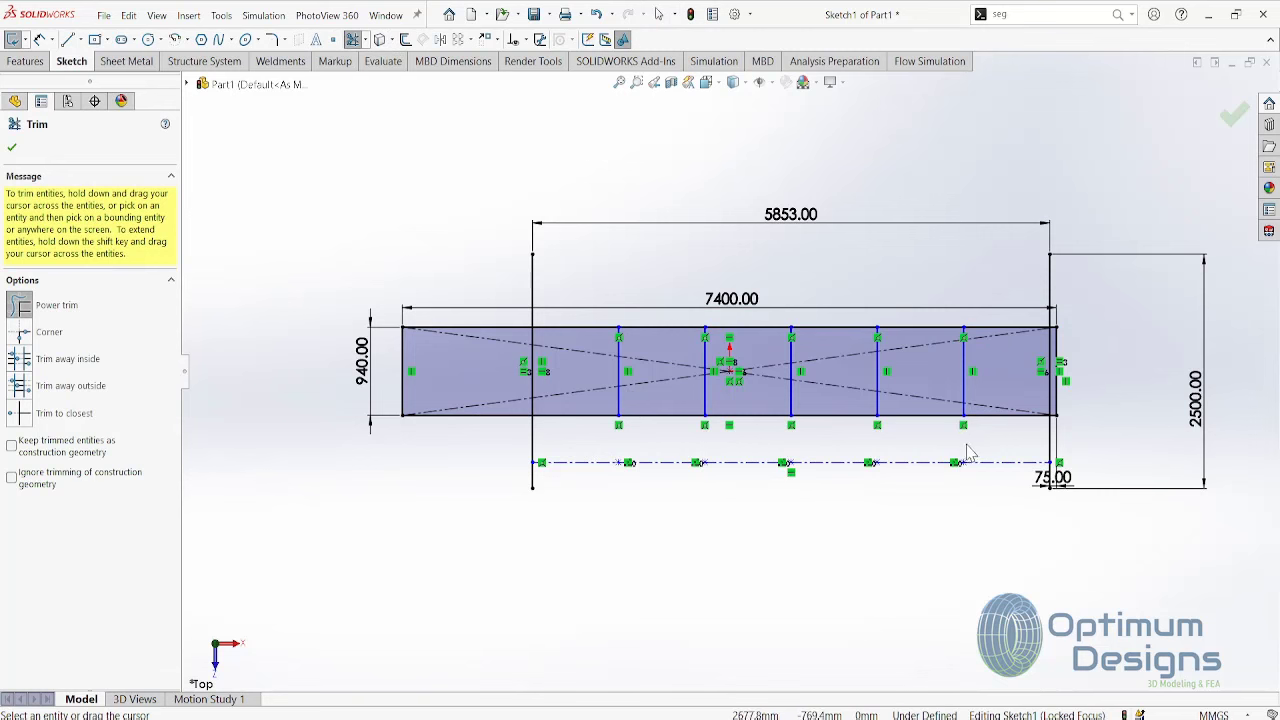
{"action": "key", "text": "Escape"}
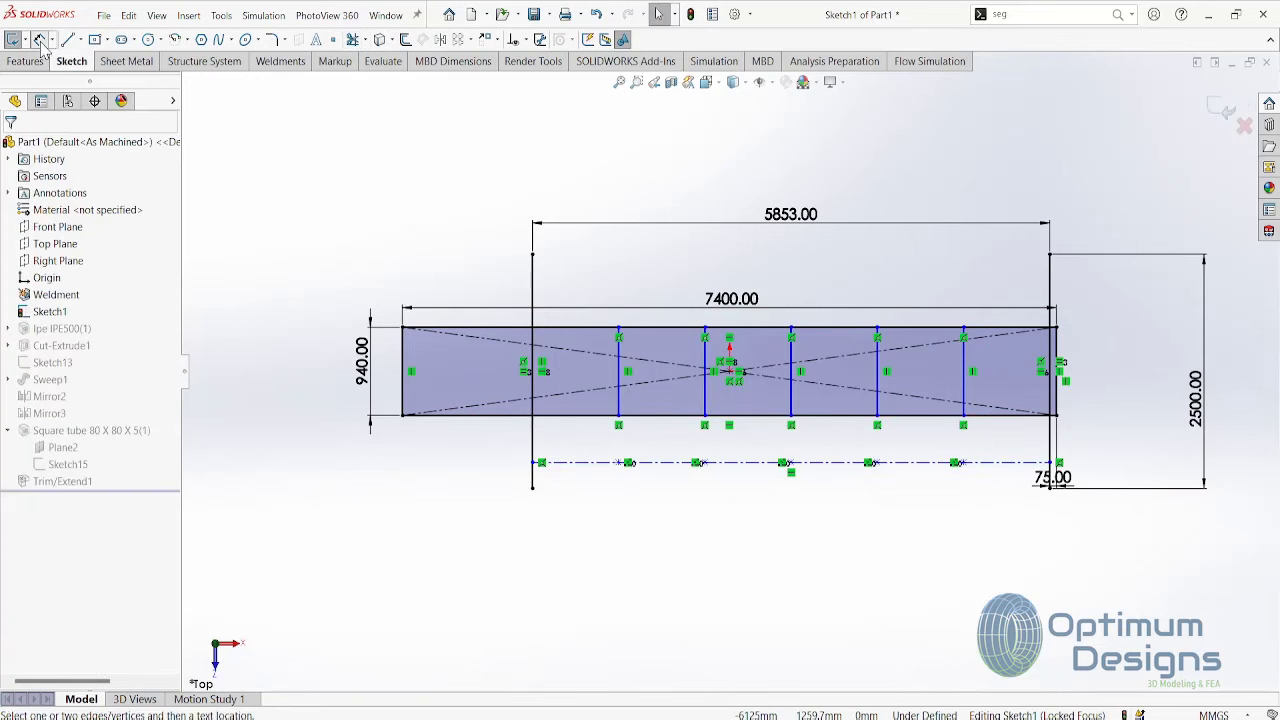
- Dimension the centerline to the rectangle's bottom edge at 500 mm
{"action": "left_click", "coordinate": [534, 462]}
{"action": "left_click", "coordinate": [523, 415]}
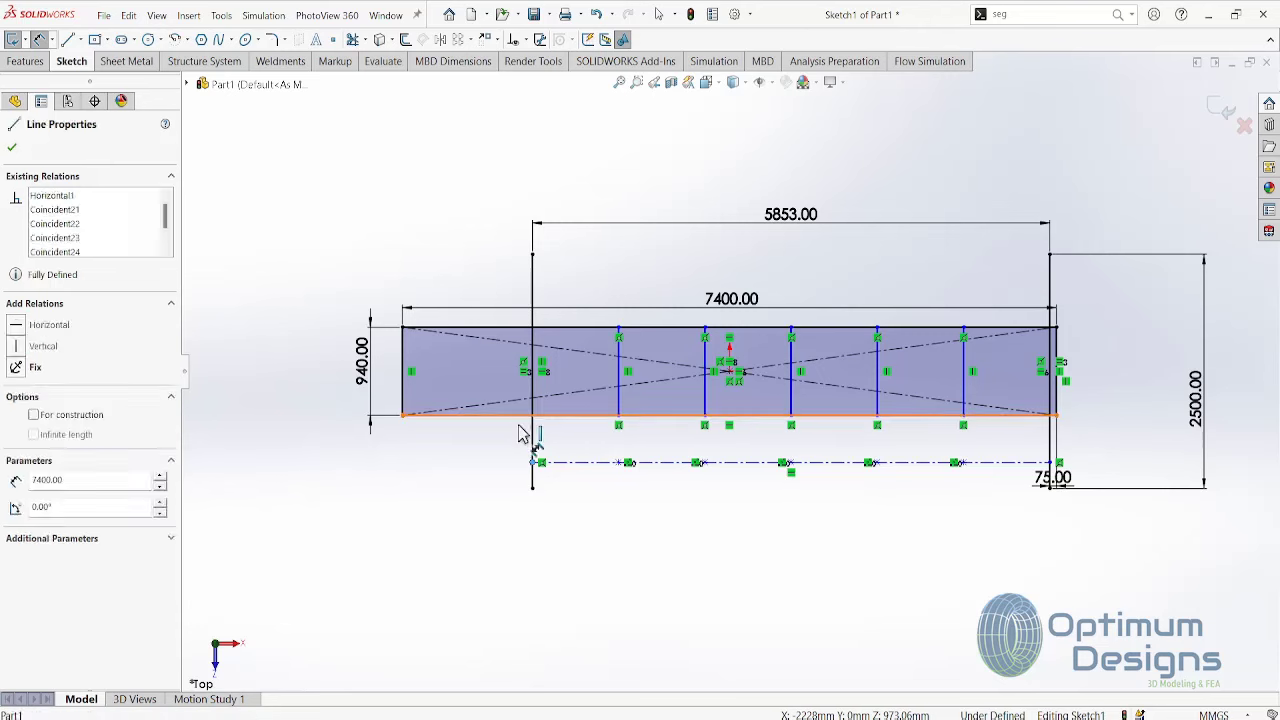
{"action": "left_click", "coordinate": [488, 467]}
{"action": "type", "text": "500"}
{"action": "key", "text": "Return"}
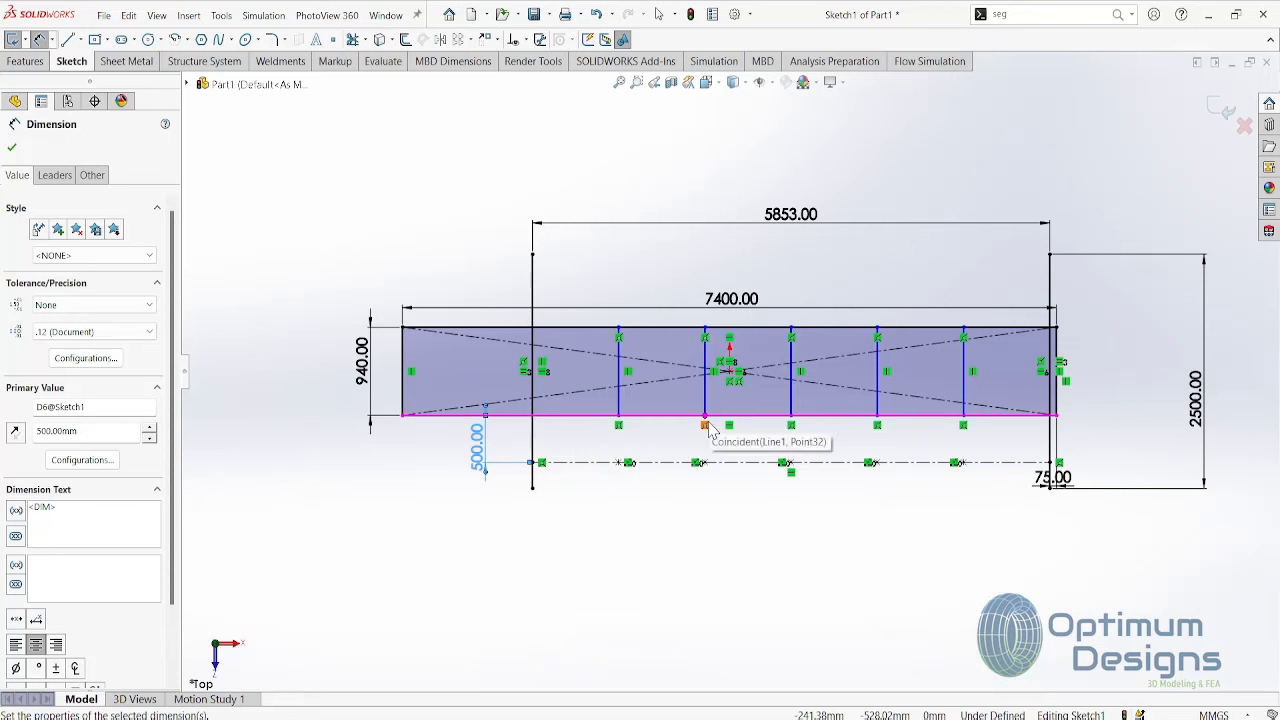
{"action": "left_click", "coordinate": [12, 147]}
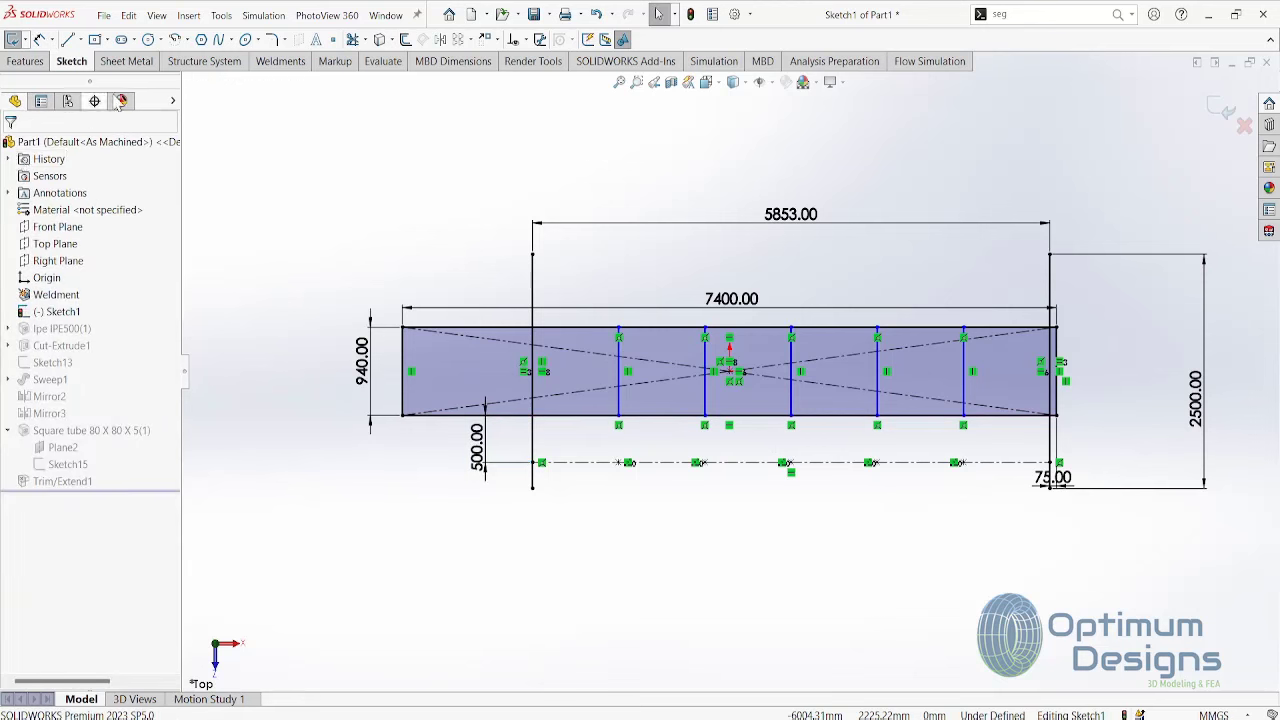
{"action": "left_click", "coordinate": [268, 68]}
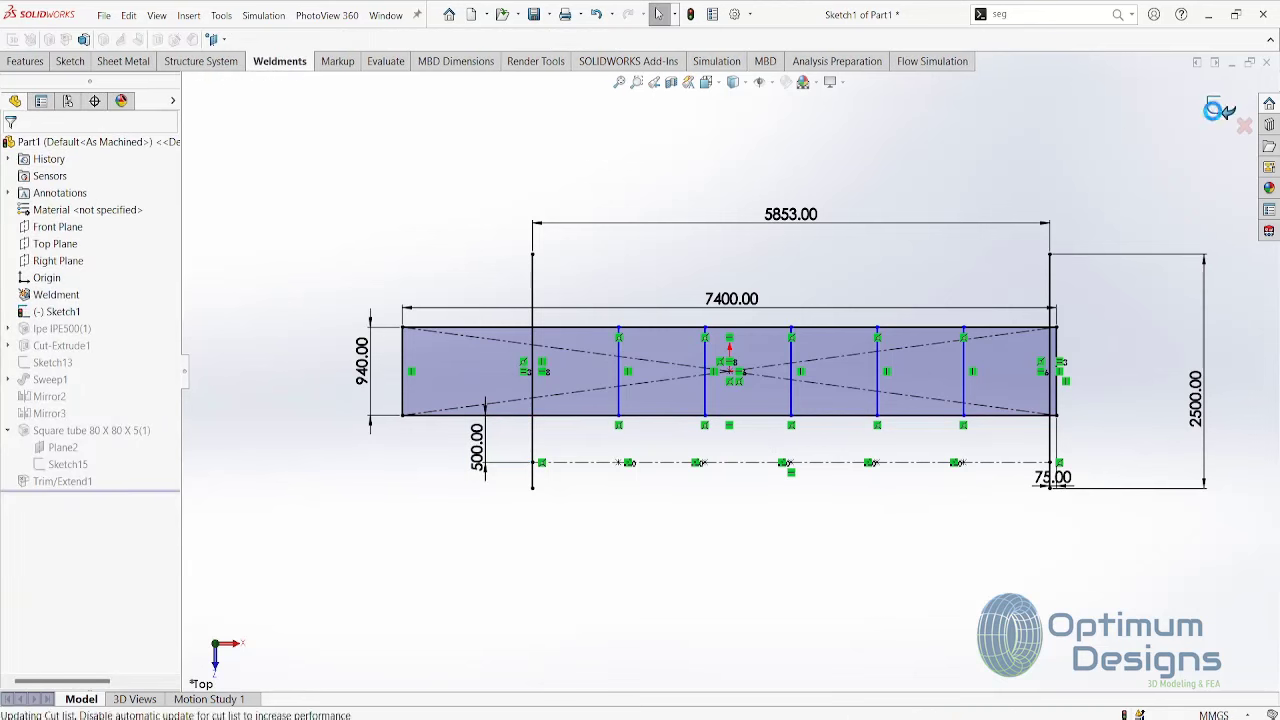
- Start a structural member with din standard, upn type and UPN100 size
{"action": "left_click", "coordinate": [50, 42]}
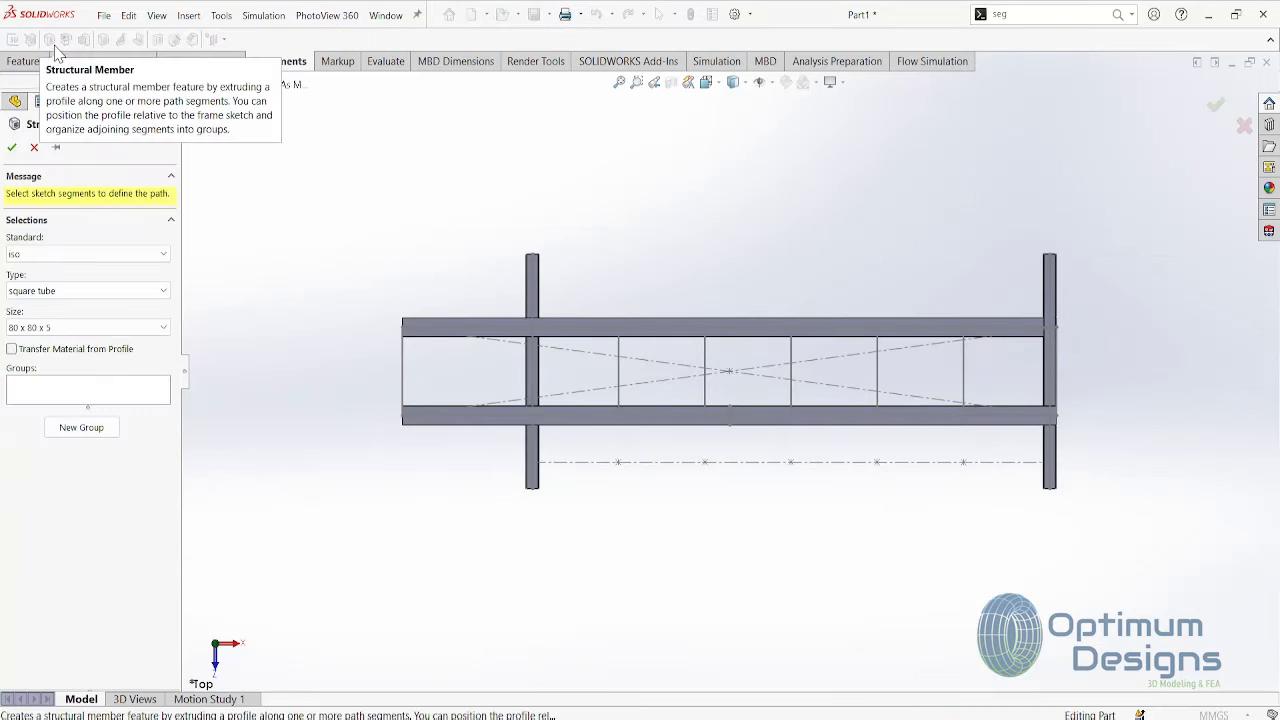
{"action": "left_click", "coordinate": [80, 256]}
{"action": "left_click", "coordinate": [70, 333]}
{"action": "left_click", "coordinate": [70, 333]}
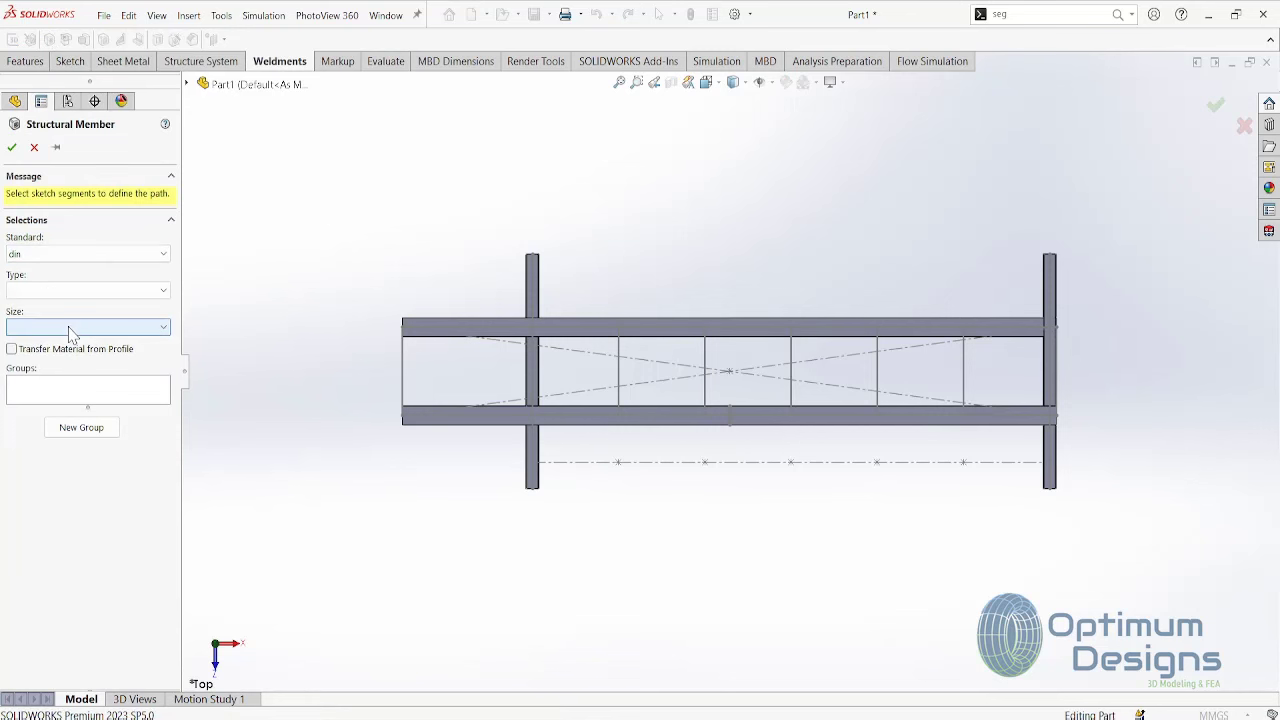
{"action": "left_click", "coordinate": [88, 290]}
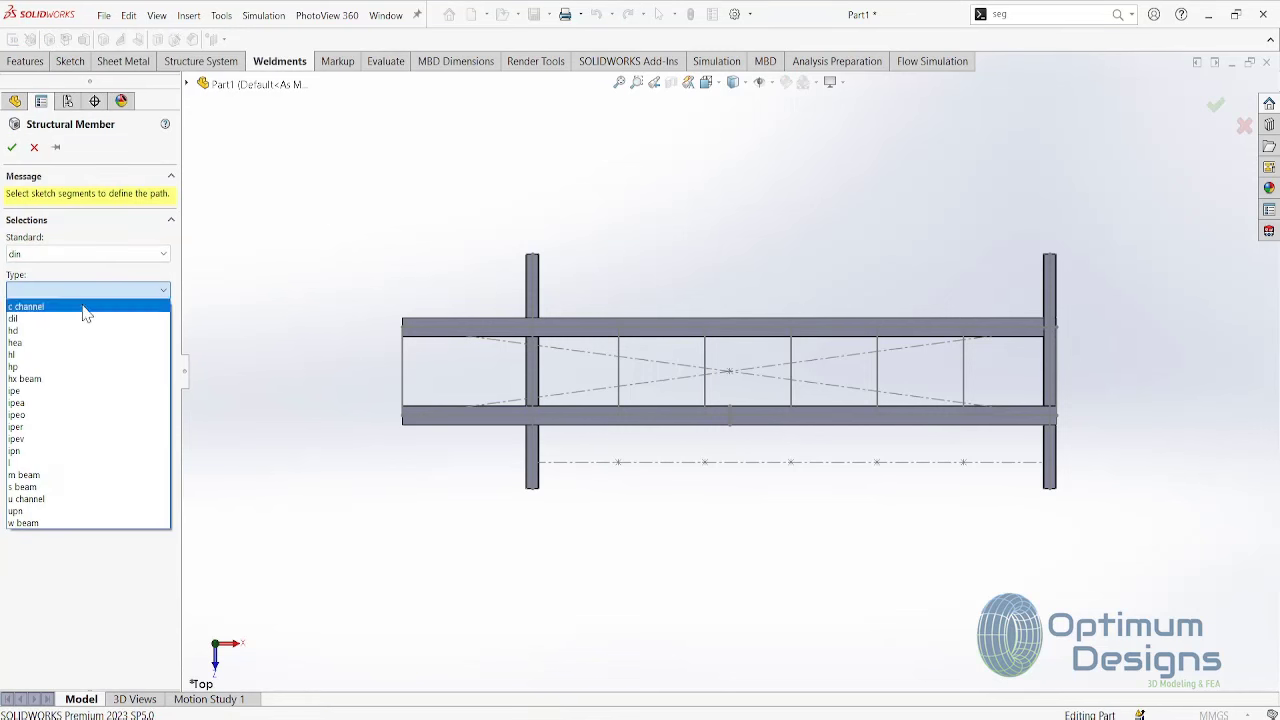
{"action": "left_click", "coordinate": [40, 510]}
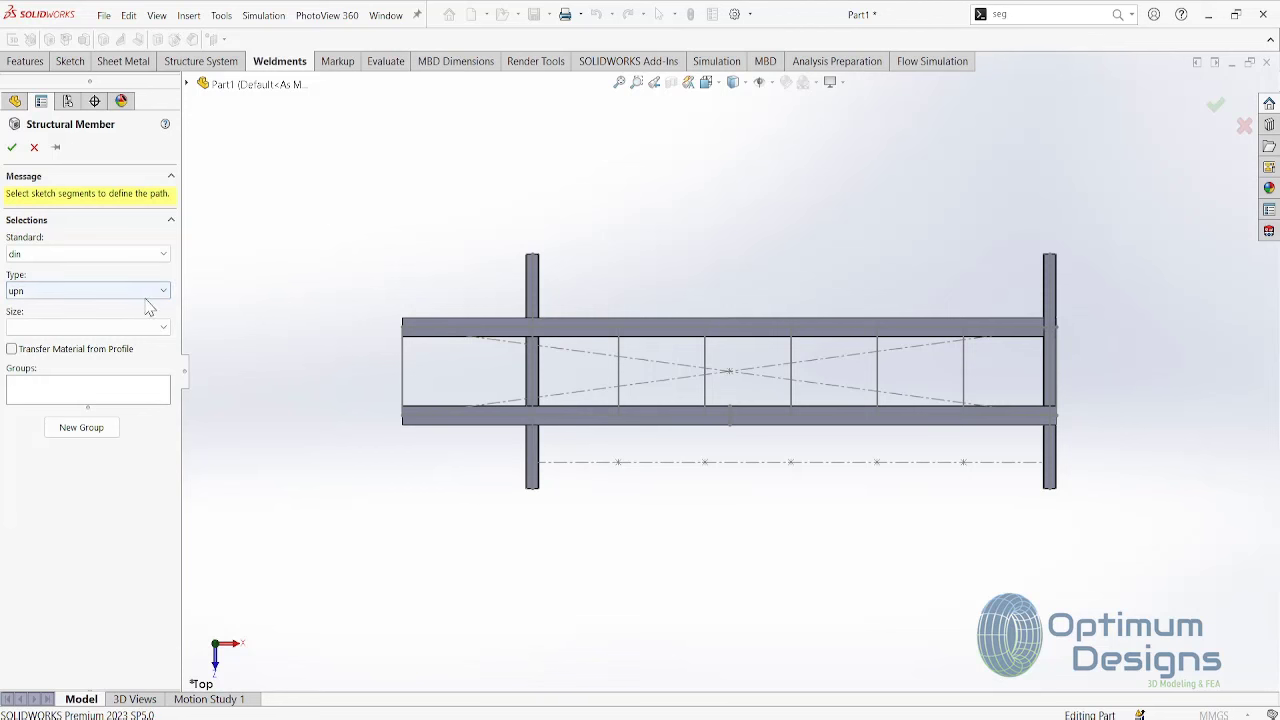
{"action": "left_click", "coordinate": [65, 328]}
{"action": "left_click", "coordinate": [65, 362]}
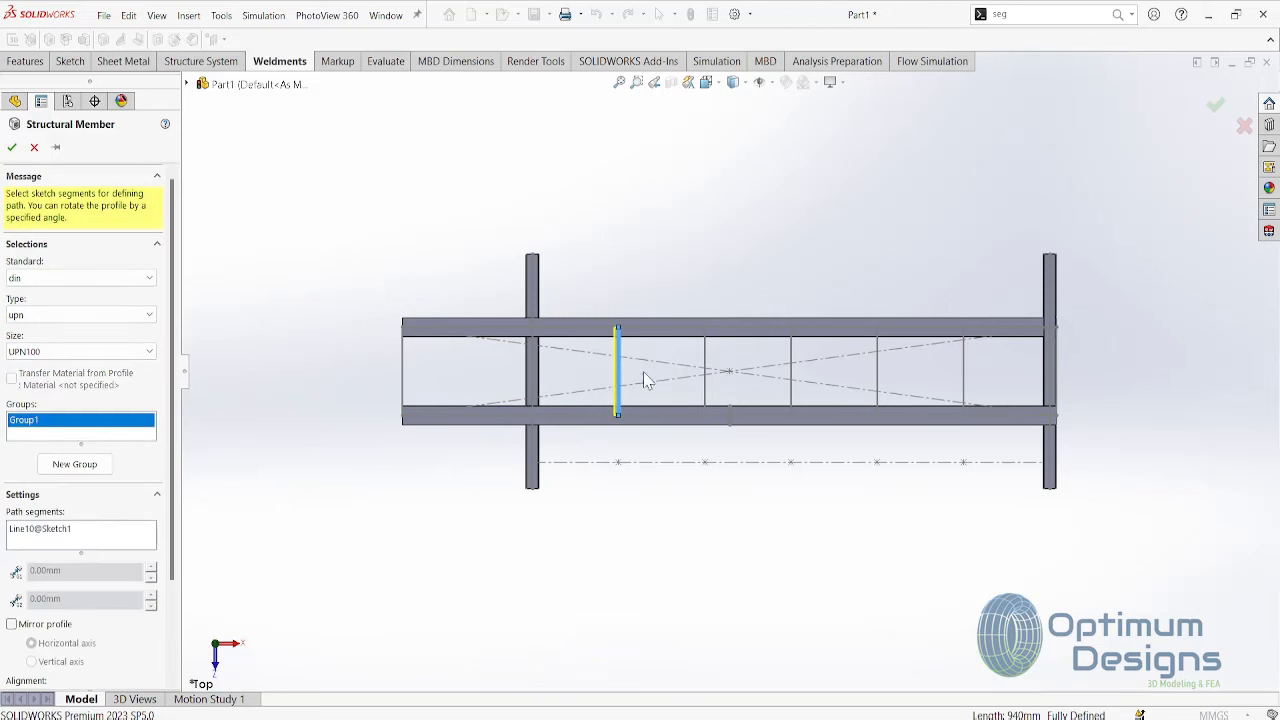
- Select the vertical sketch lines as the member paths
{"action": "left_click", "coordinate": [705, 365]}
{"action": "left_click", "coordinate": [790, 362]}
{"action": "left_click", "coordinate": [876, 368]}
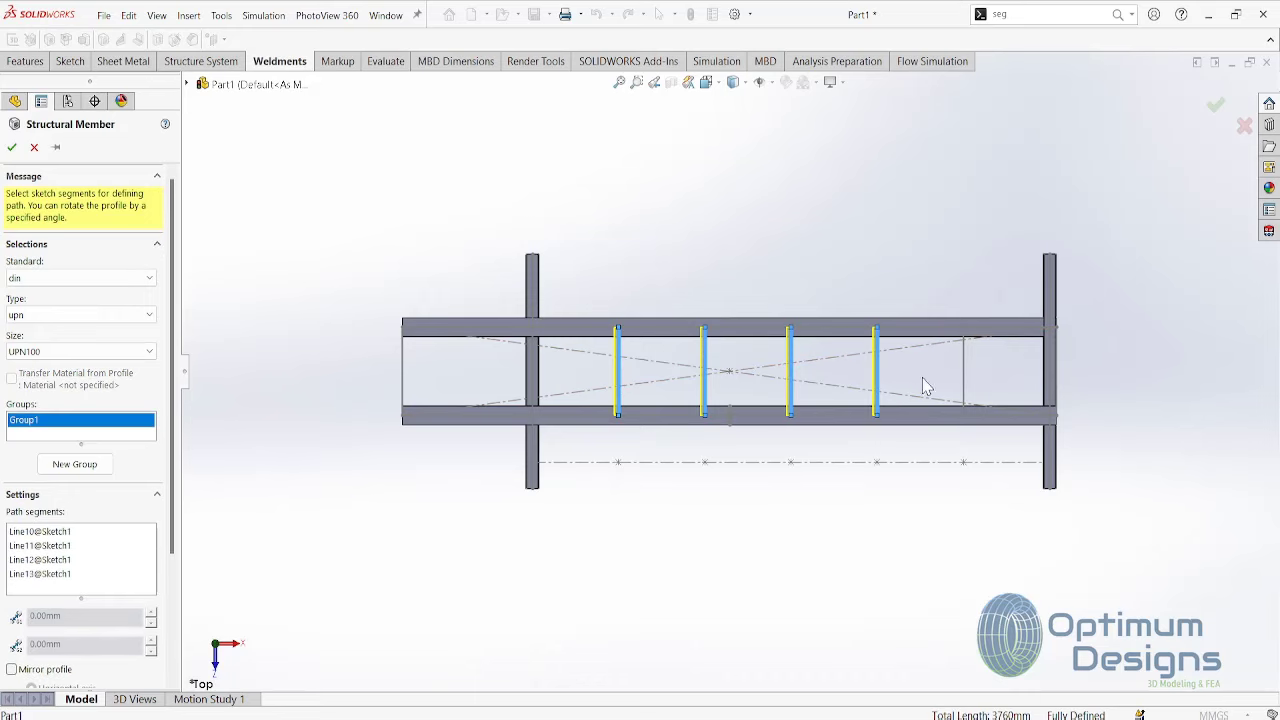
{"action": "left_click", "coordinate": [967, 378]}
{"action": "middle_click_drag", "start_coordinate": [967, 378], "coordinate": [743, 149]}
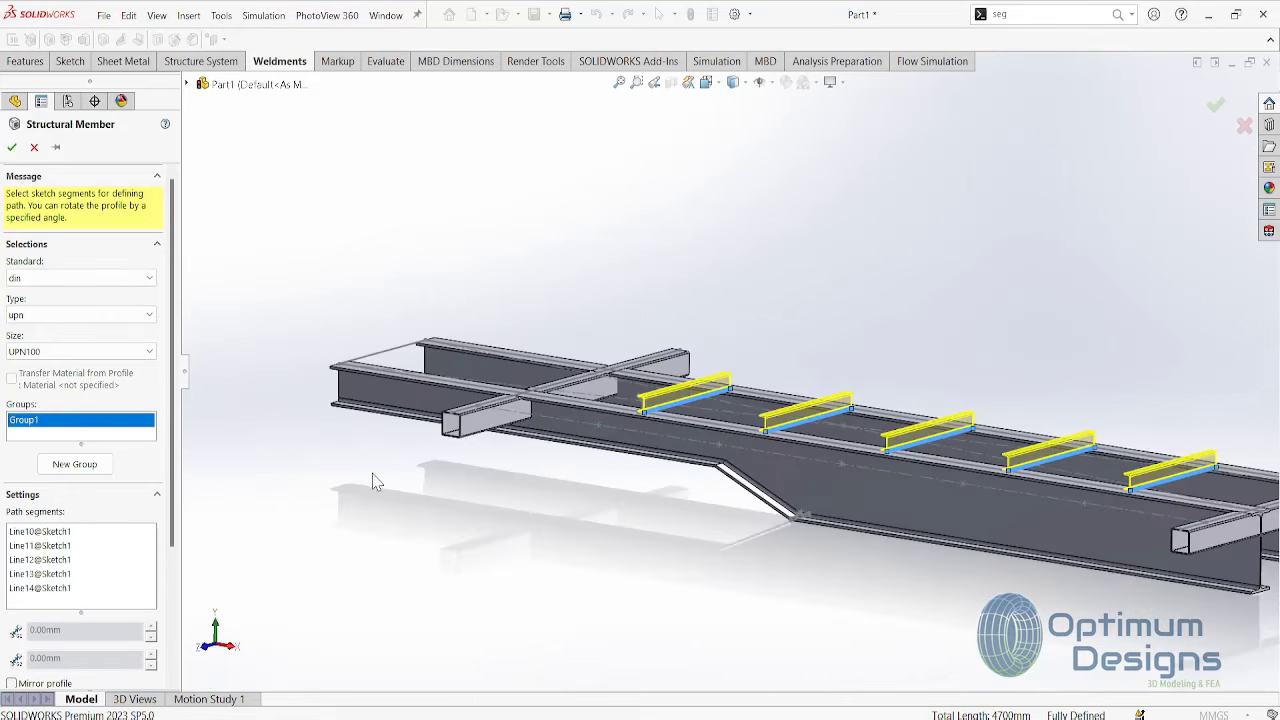
{"action": "scroll", "coordinate": [808, 368], "scroll_direction": "down", "scroll_amount": 5}
{"action": "scroll", "coordinate": [808, 368], "scroll_direction": "down", "scroll_amount": 1}
{"action": "scroll", "coordinate": [85, 450], "scroll_direction": "down", "scroll_amount": 5}
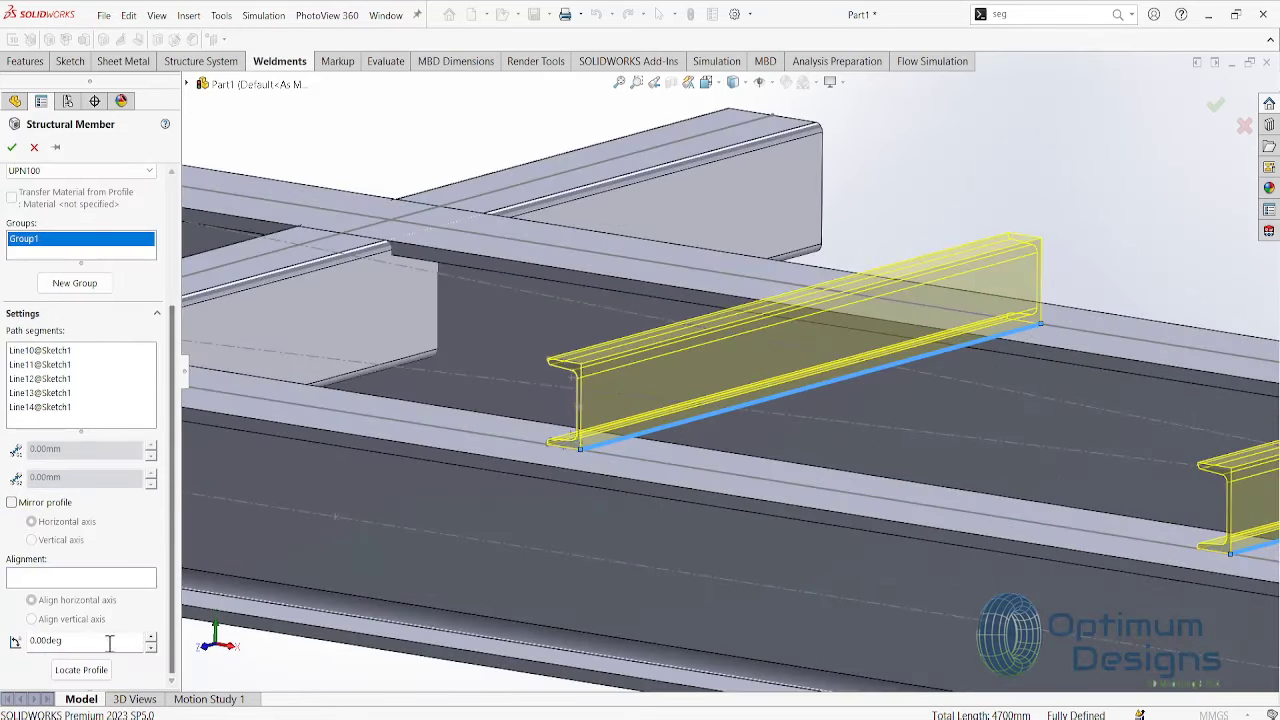
- Rotate the channel profiles 180 degrees and create the UPN100 crossmembers
{"action": "left_click", "coordinate": [85, 640]}
{"action": "type", "text": "180"}
{"action": "key", "text": "Return"}
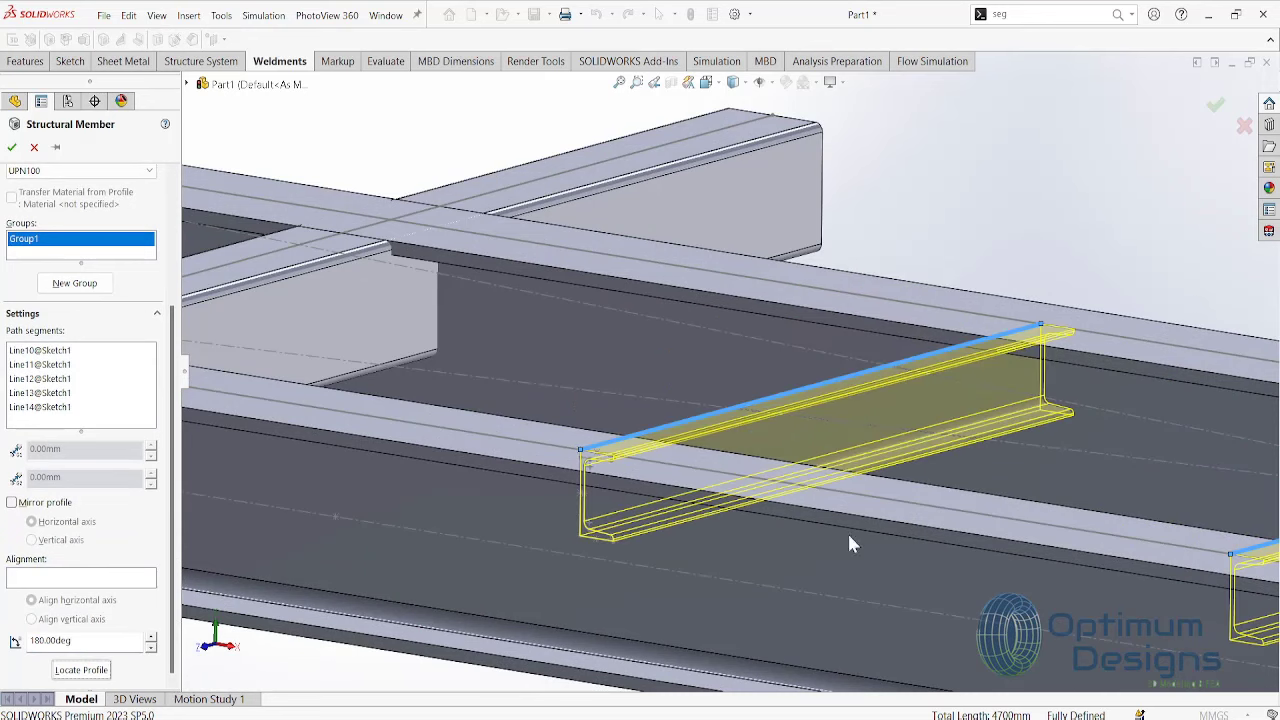
{"action": "scroll", "coordinate": [849, 534], "scroll_direction": "up", "scroll_amount": 4}
{"action": "scroll", "coordinate": [1037, 486], "scroll_direction": "up", "scroll_amount": 3}
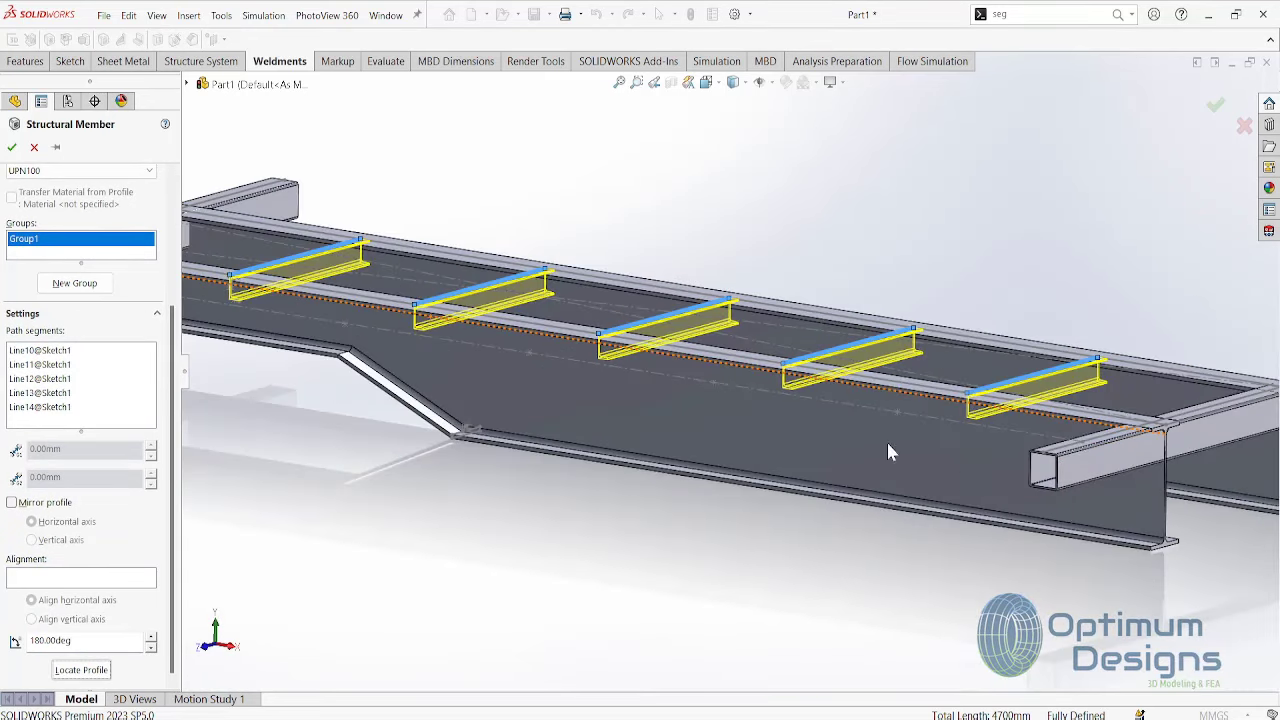
{"action": "middle_click_drag", "start_coordinate": [886, 439], "coordinate": [790, 453]}
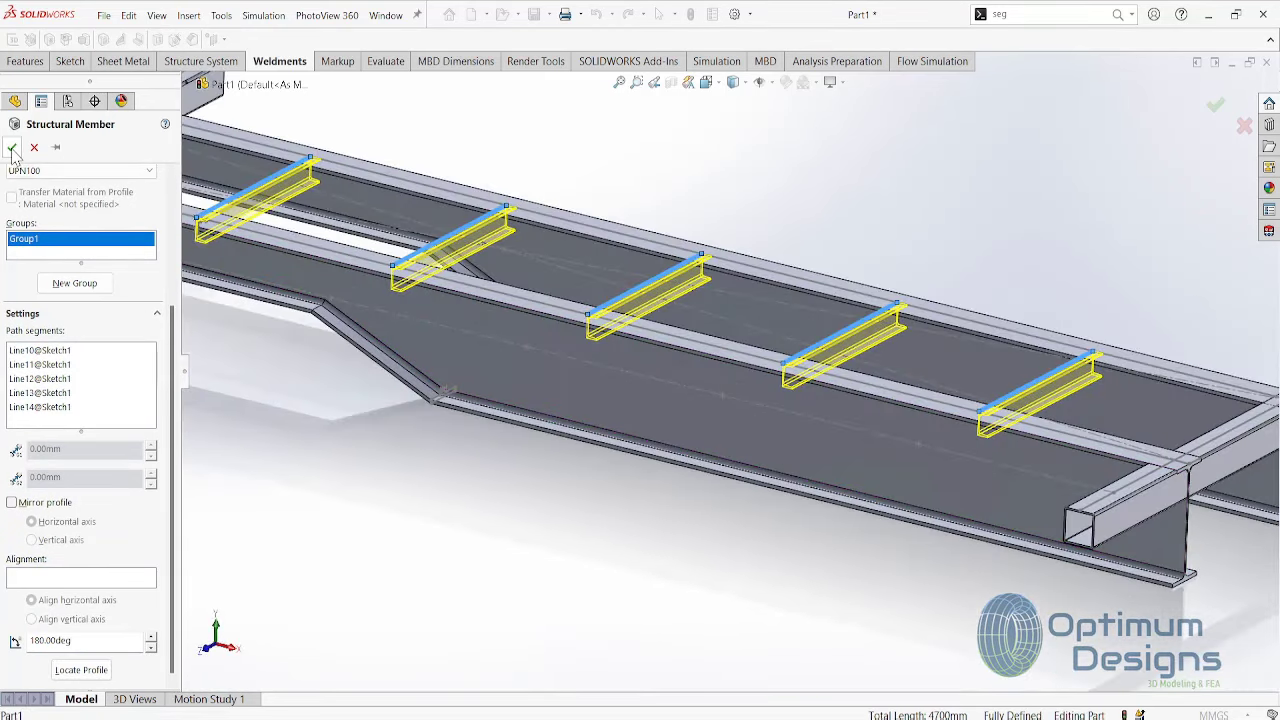
{"action": "left_click", "coordinate": [12, 148]}
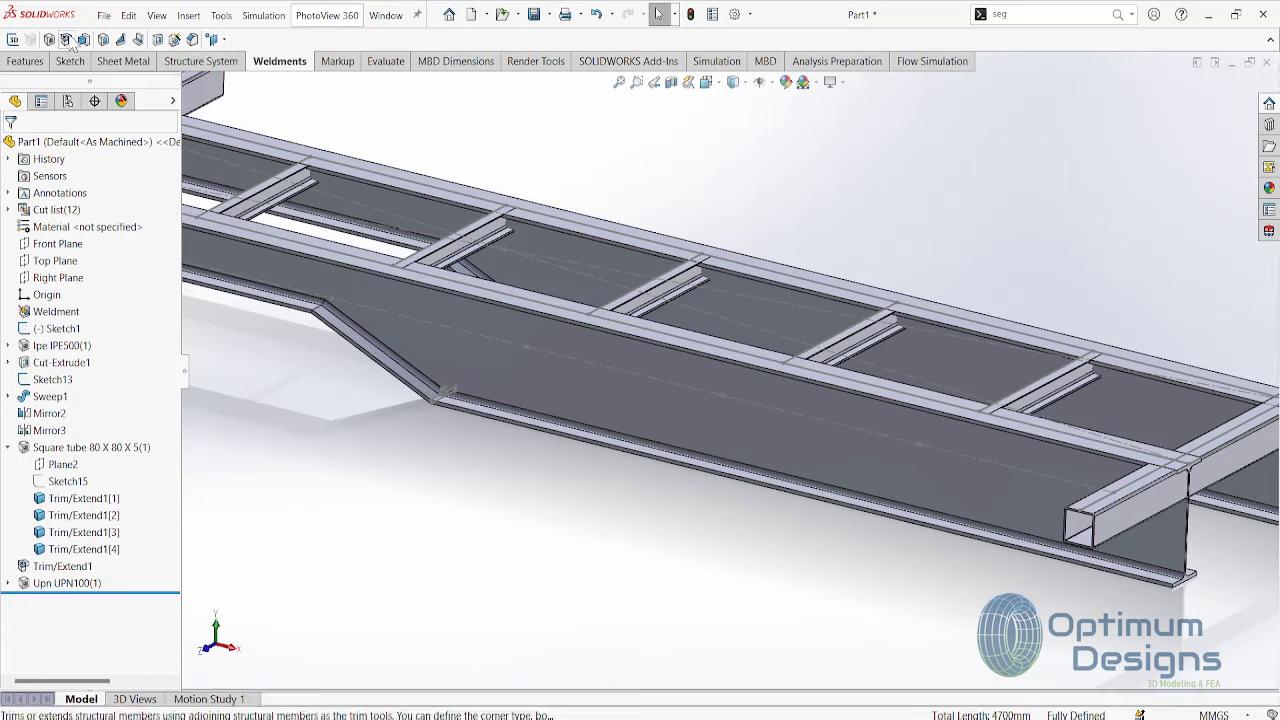
- Trim/Extend the five UPN100 channels using the main IPE500 beam as the boundary
{"action": "left_click", "coordinate": [138, 39]}
{"action": "left_click", "coordinate": [270, 212]}
{"action": "left_click", "coordinate": [465, 250]}
{"action": "left_click", "coordinate": [658, 308]}
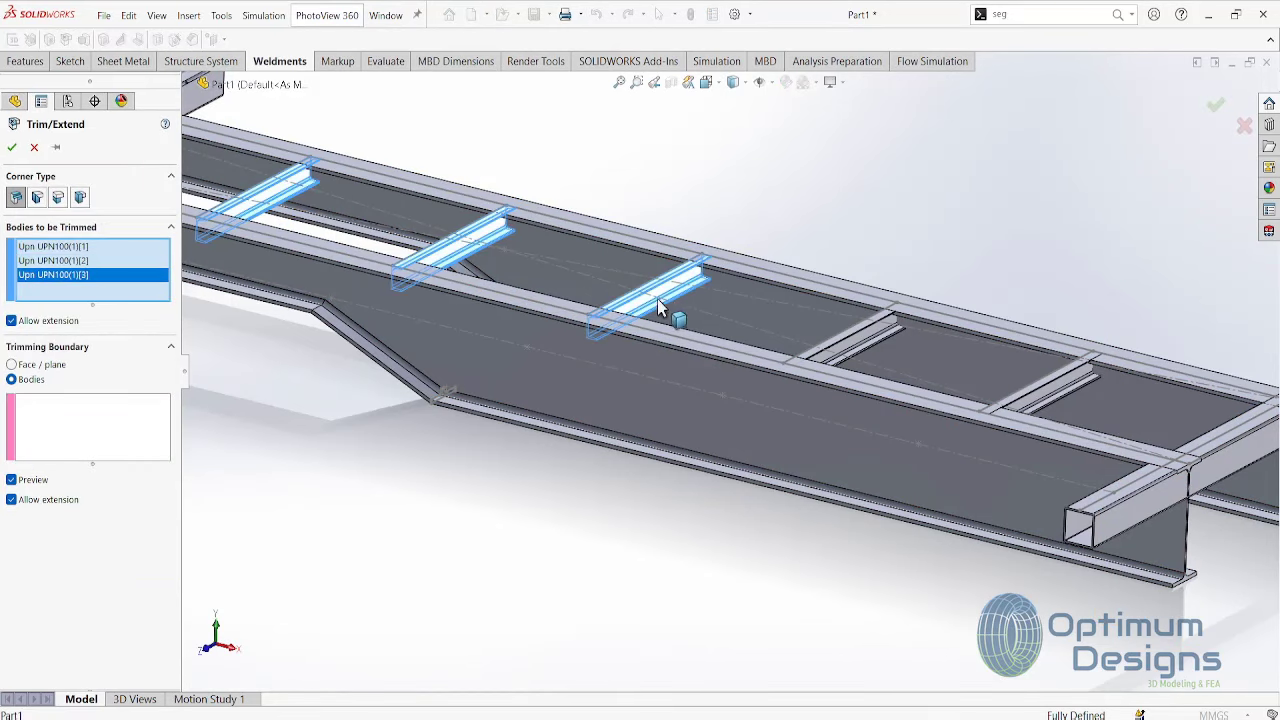
{"action": "left_click", "coordinate": [840, 348]}
{"action": "left_click", "coordinate": [1040, 395]}
{"action": "left_click", "coordinate": [633, 437]}
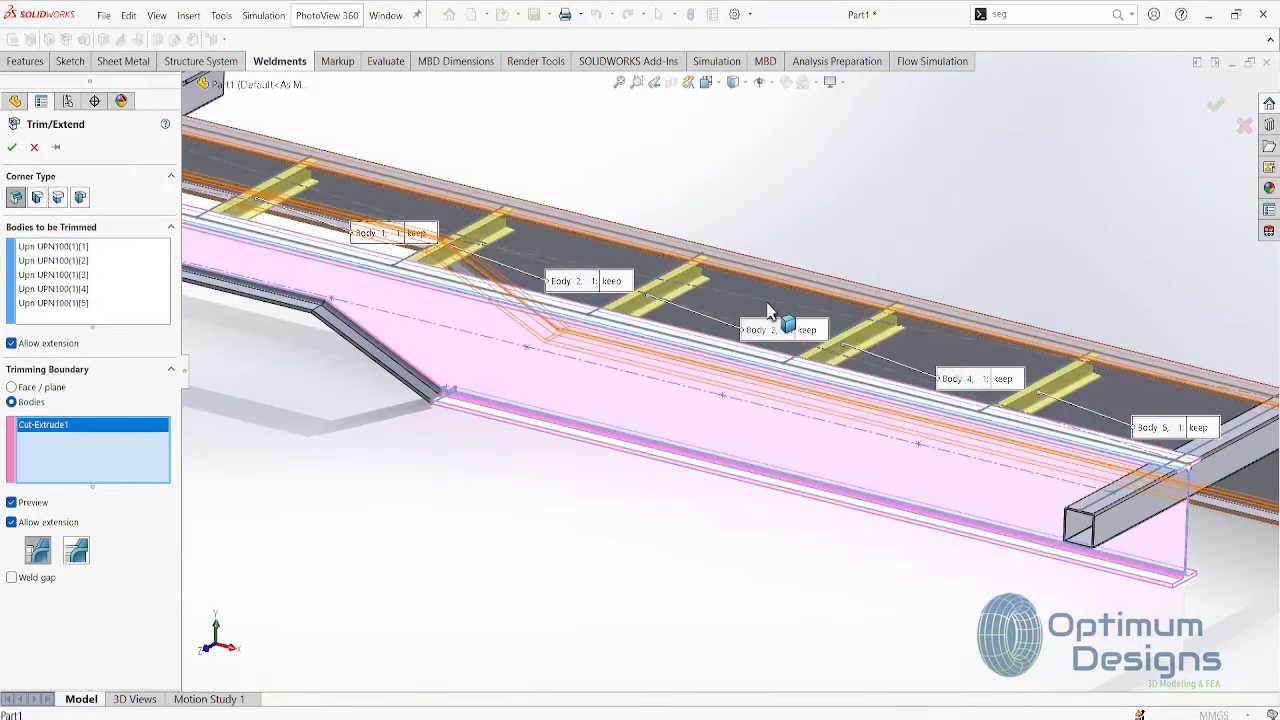
{"action": "left_click", "coordinate": [766, 297]}
{"action": "key", "text": "Return"}
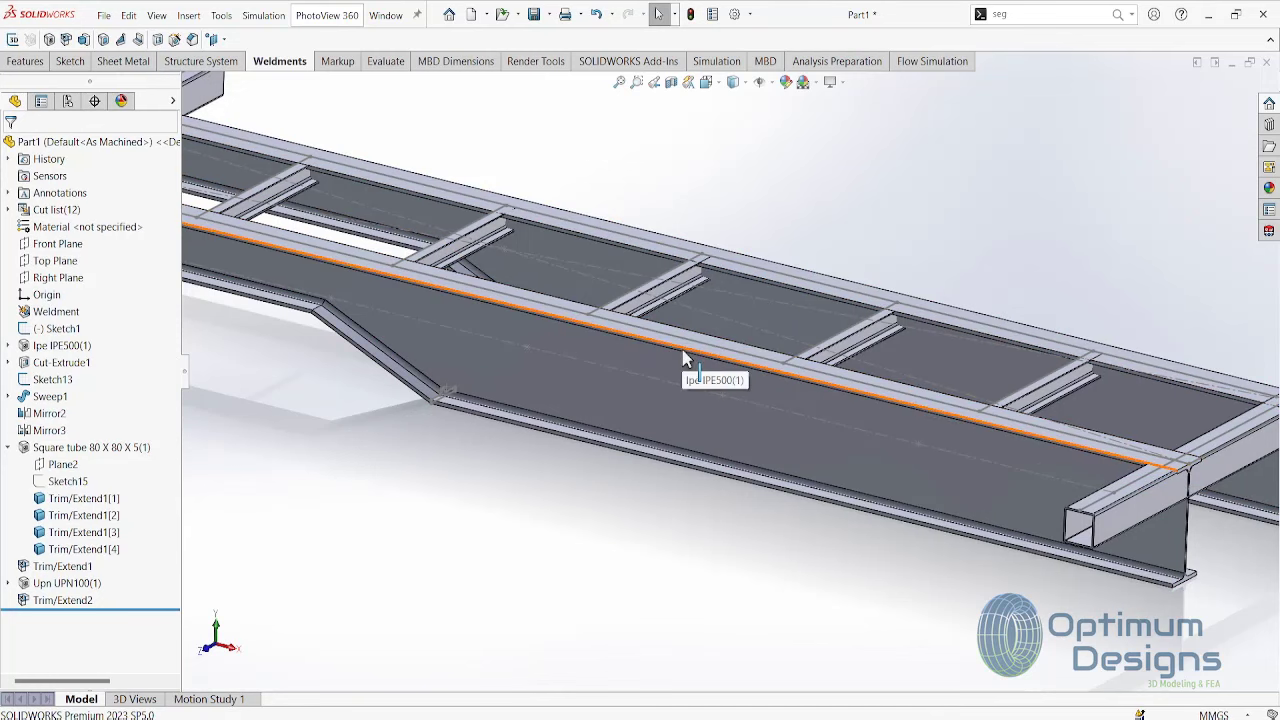
{"action": "key", "text": "ctrl+7"}
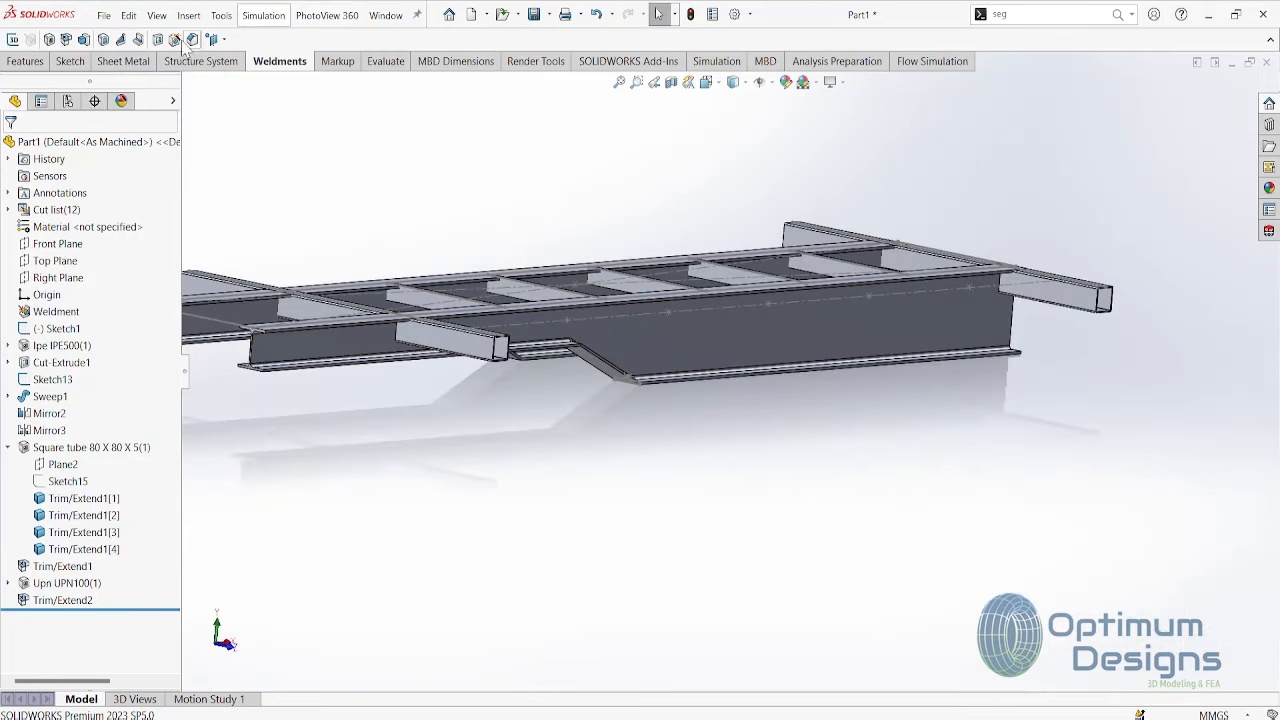
{"action": "left_click", "coordinate": [70, 61]}
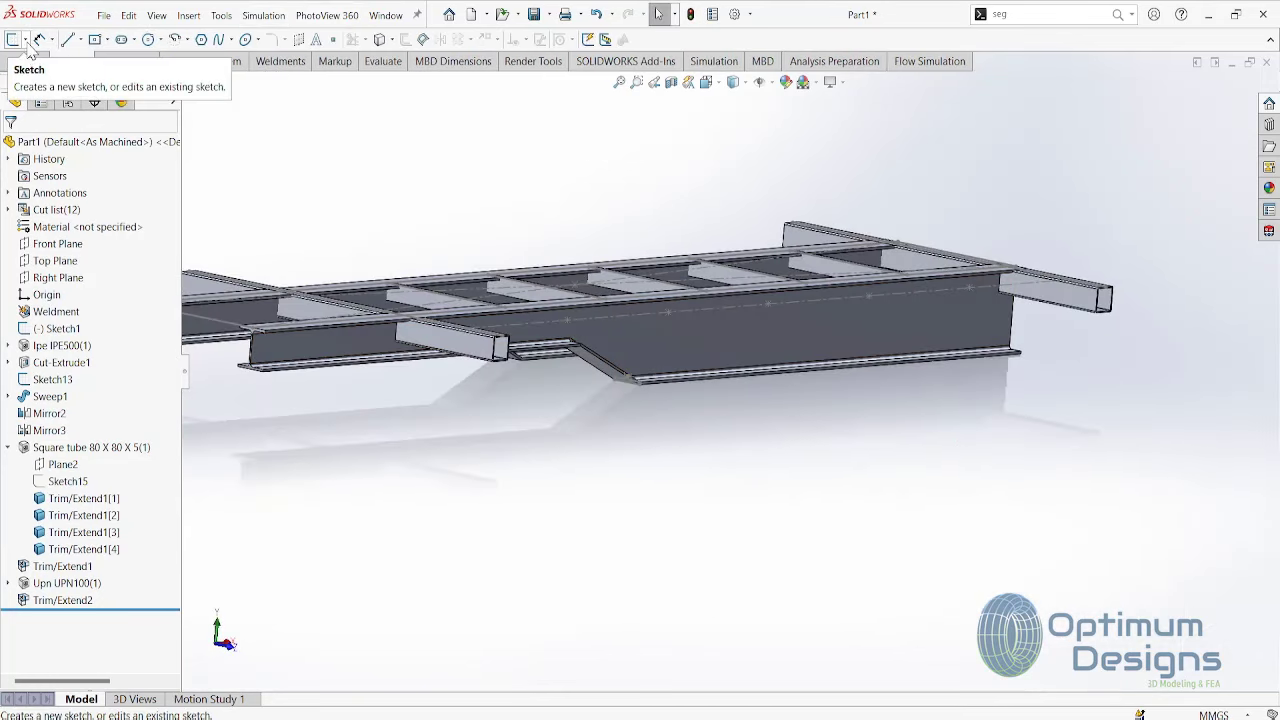
- Start a new 3D sketch and try a line from the square tube's end, then cancel it
{"action": "left_click", "coordinate": [25, 40]}
{"action": "left_click", "coordinate": [34, 70]}
{"action": "left_click", "coordinate": [68, 40]}
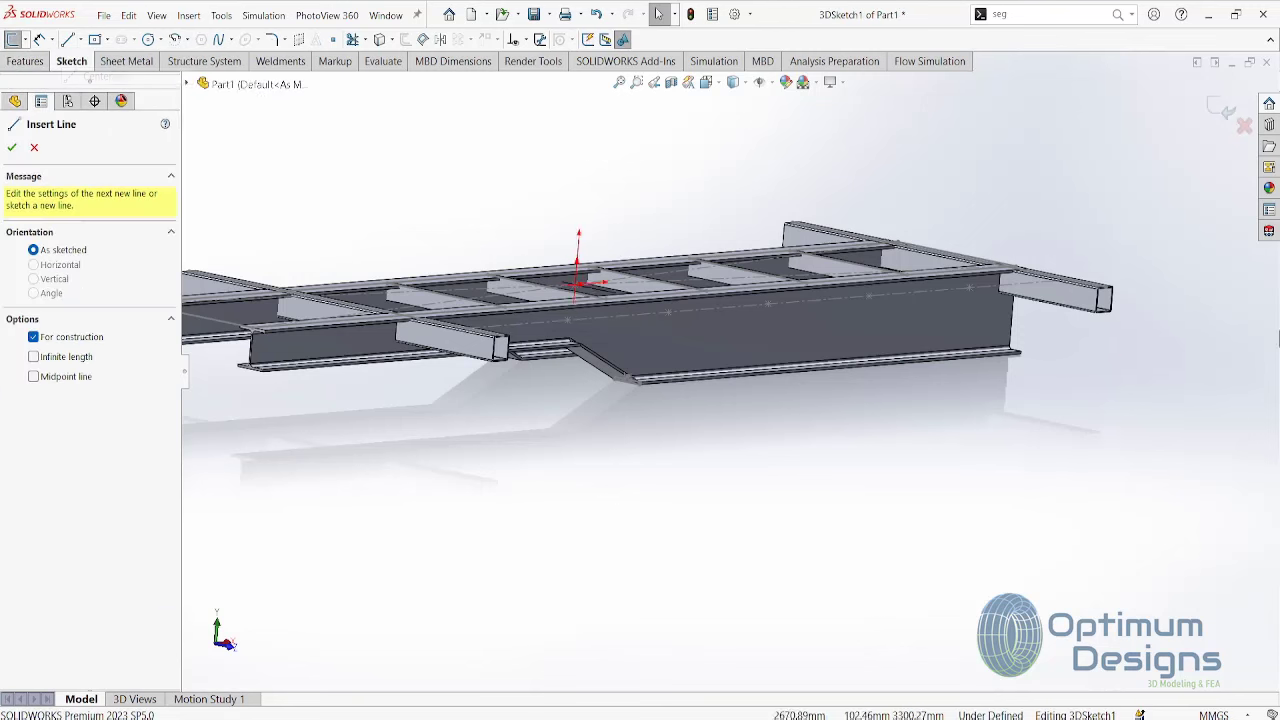
{"action": "scroll", "coordinate": [935, 308], "scroll_direction": "down", "scroll_amount": 5}
{"action": "left_click", "coordinate": [912, 290]}
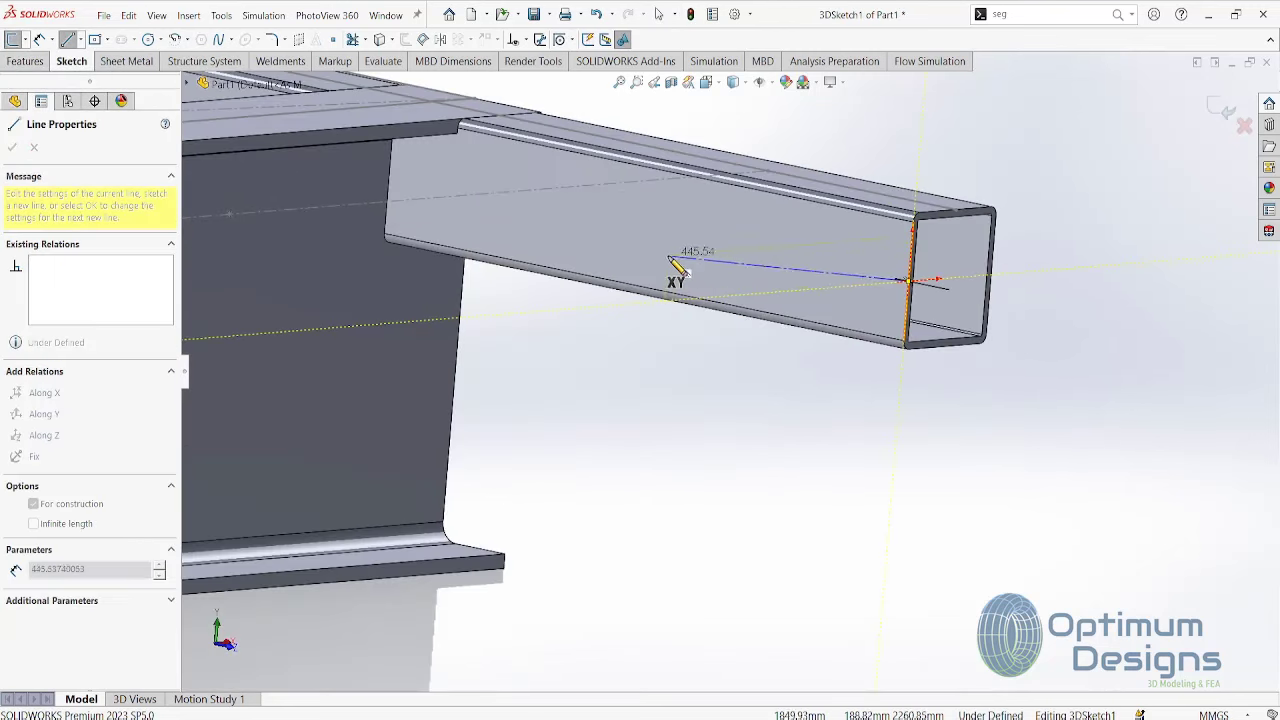
{"action": "middle_click_drag", "start_coordinate": [677, 277], "coordinate": [671, 294]}
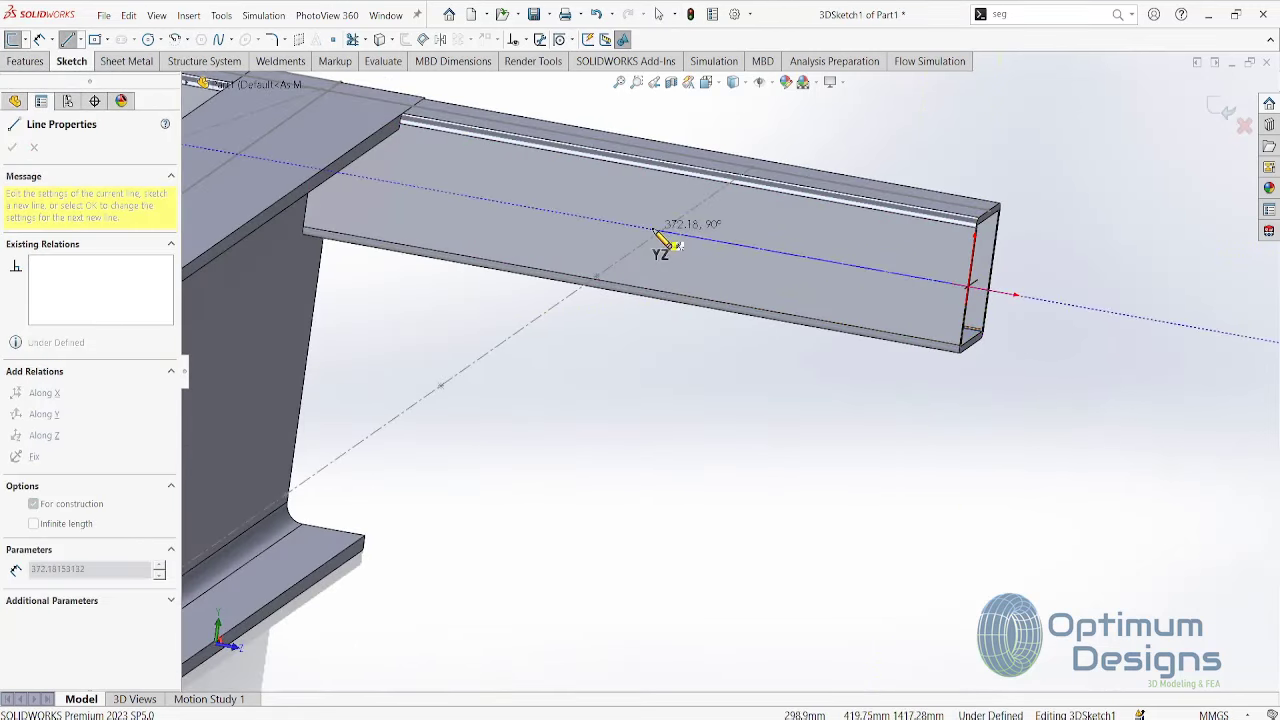
{"action": "mouse_move", "coordinate": [386, 226]}
{"action": "middle_mouse_down"}
{"action": "mouse_move", "coordinate": [372, 190]}
{"action": "mouse_move", "coordinate": [363, 306]}
{"action": "middle_mouse_up"}
{"action": "left_click", "coordinate": [312, 186]}
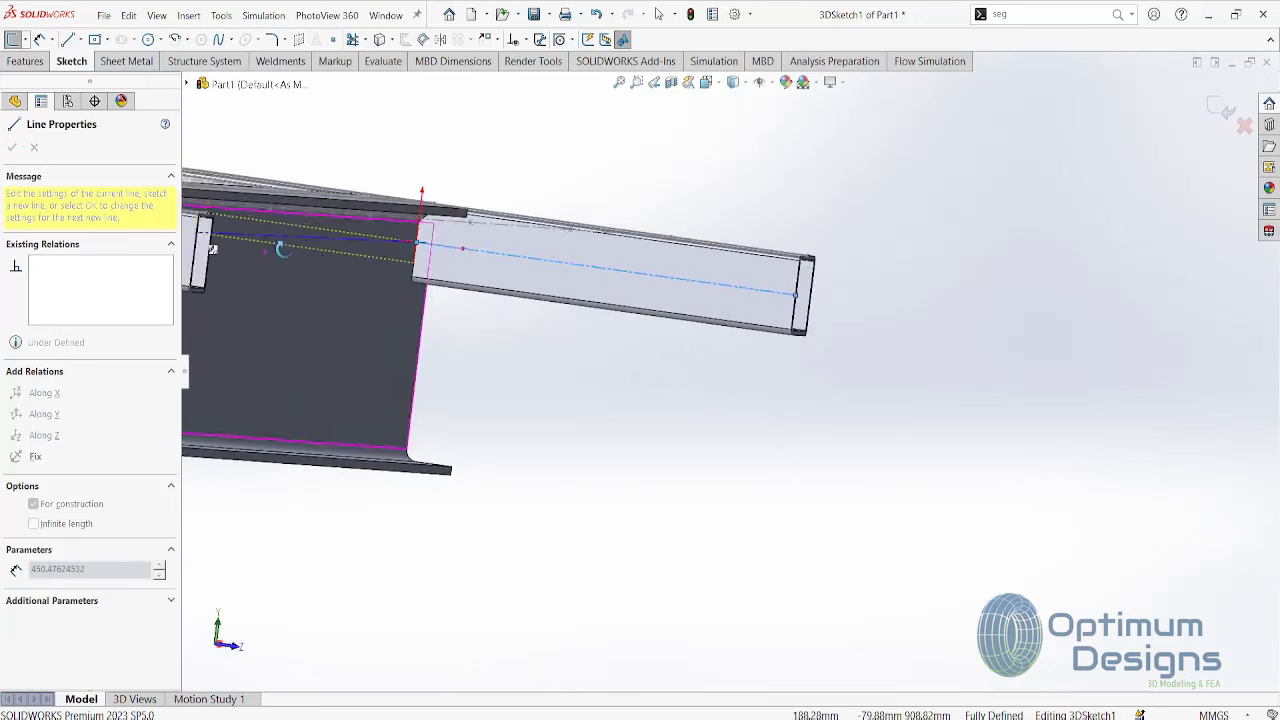
{"action": "middle_click_drag", "start_coordinate": [262, 240], "coordinate": [272, 245]}
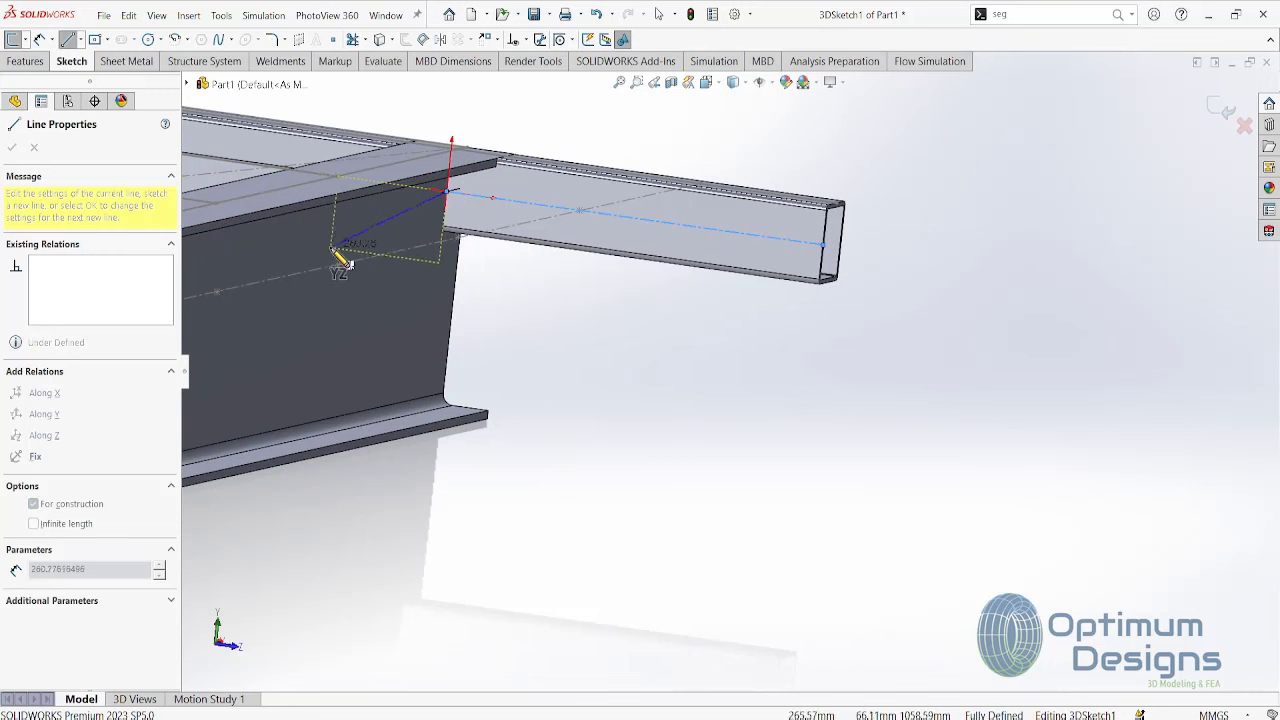
{"action": "key", "text": "Escape"}
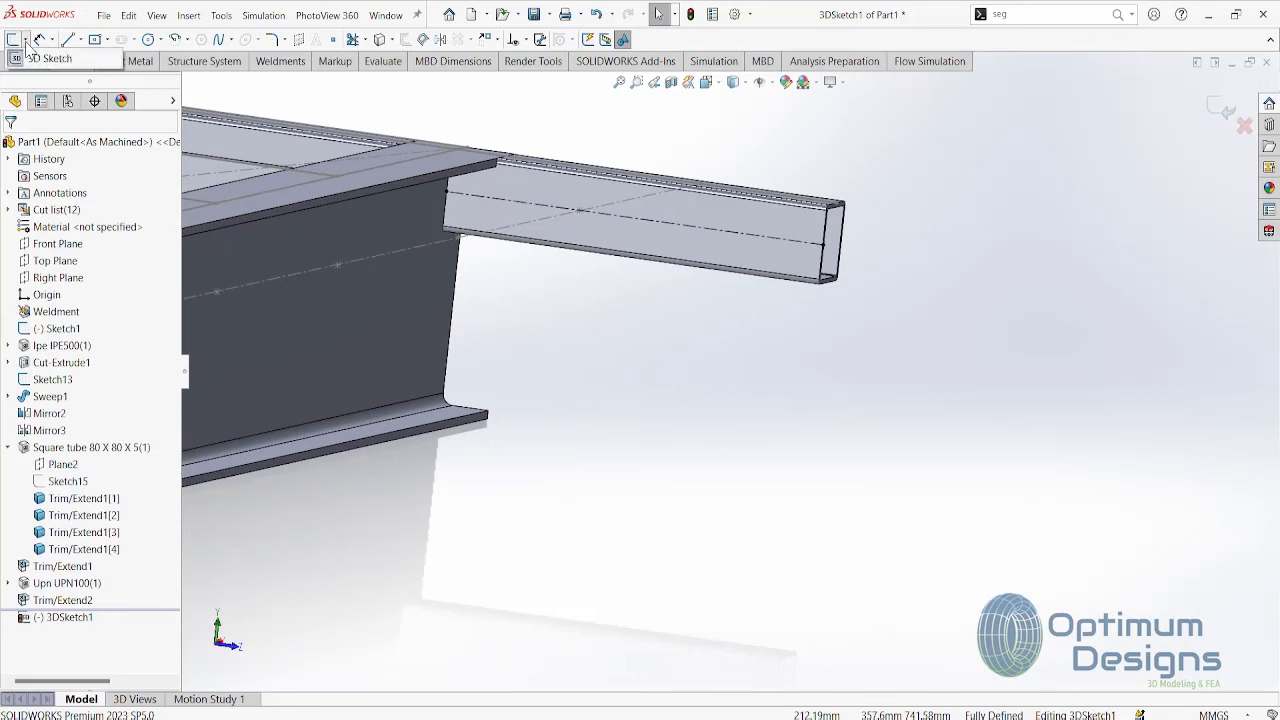
- Attempt another line near the tube end and cancel it
{"action": "left_click", "coordinate": [68, 39]}
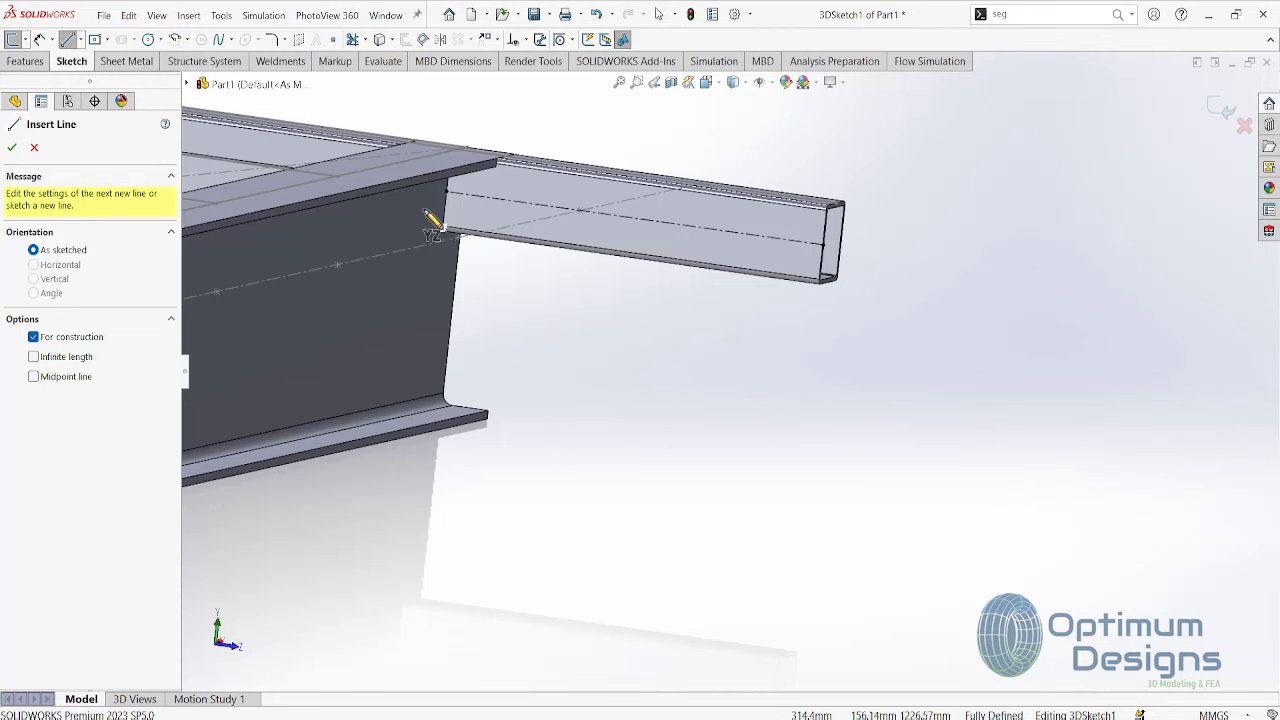
{"action": "left_click", "coordinate": [448, 191]}
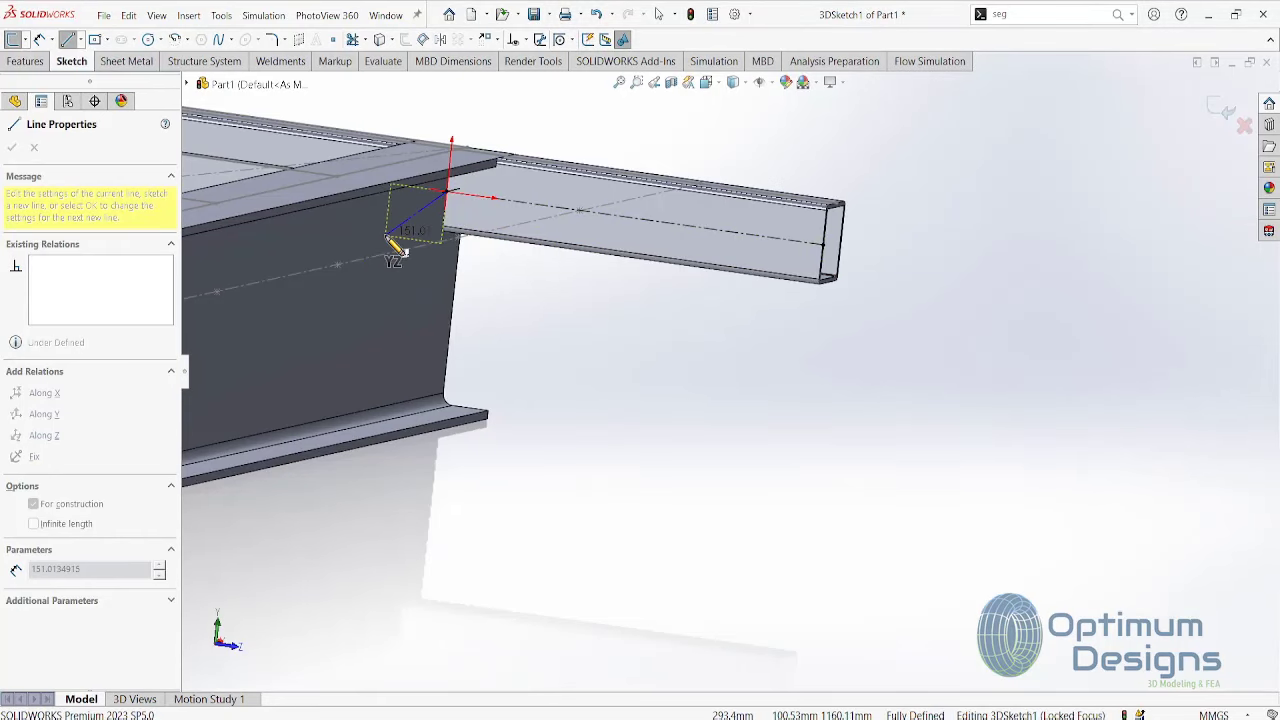
{"action": "key", "text": "Escape"}
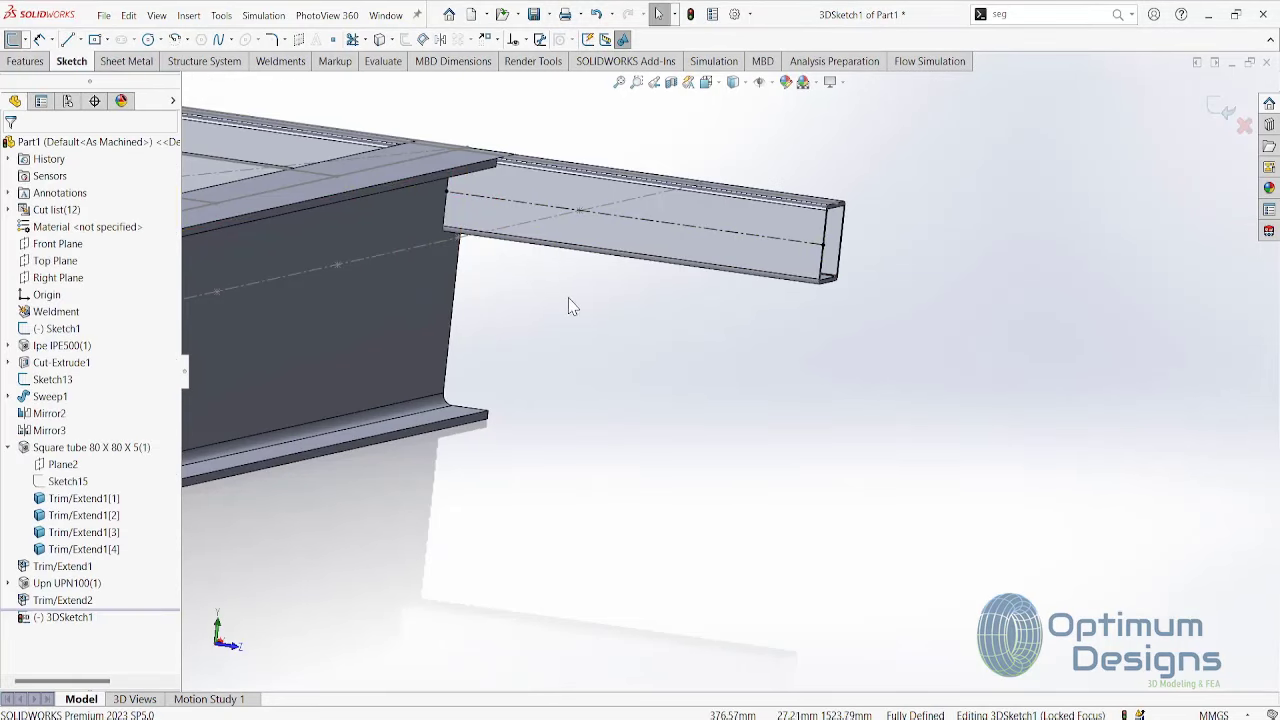
{"action": "mouse_move", "coordinate": [568, 306]}
{"action": "middle_mouse_down"}
{"action": "mouse_move", "coordinate": [543, 271]}
{"action": "mouse_move", "coordinate": [457, 294]}
{"action": "mouse_move", "coordinate": [400, 280]}
{"action": "middle_mouse_up"}
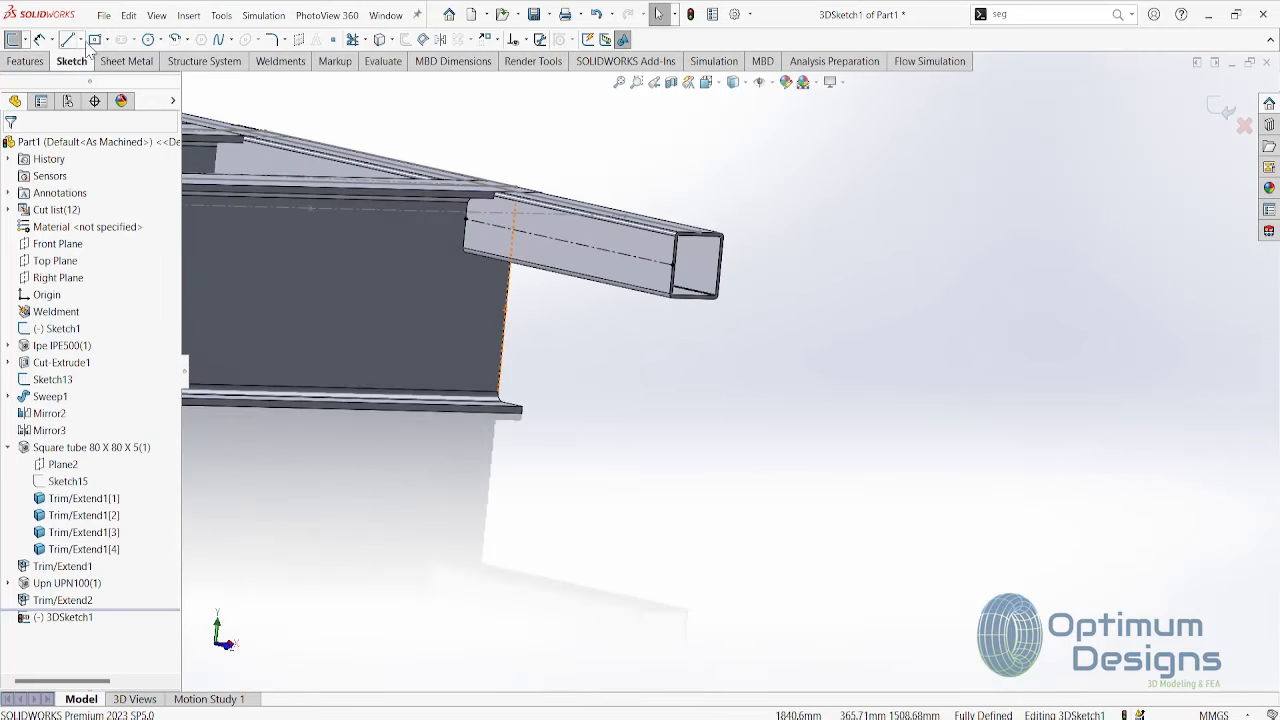
- Draw a construction centerline along the I-beam top and select it with the tube's centerline
{"action": "left_click", "coordinate": [80, 40]}
{"action": "left_click", "coordinate": [105, 74]}
{"action": "left_click", "coordinate": [467, 217]}
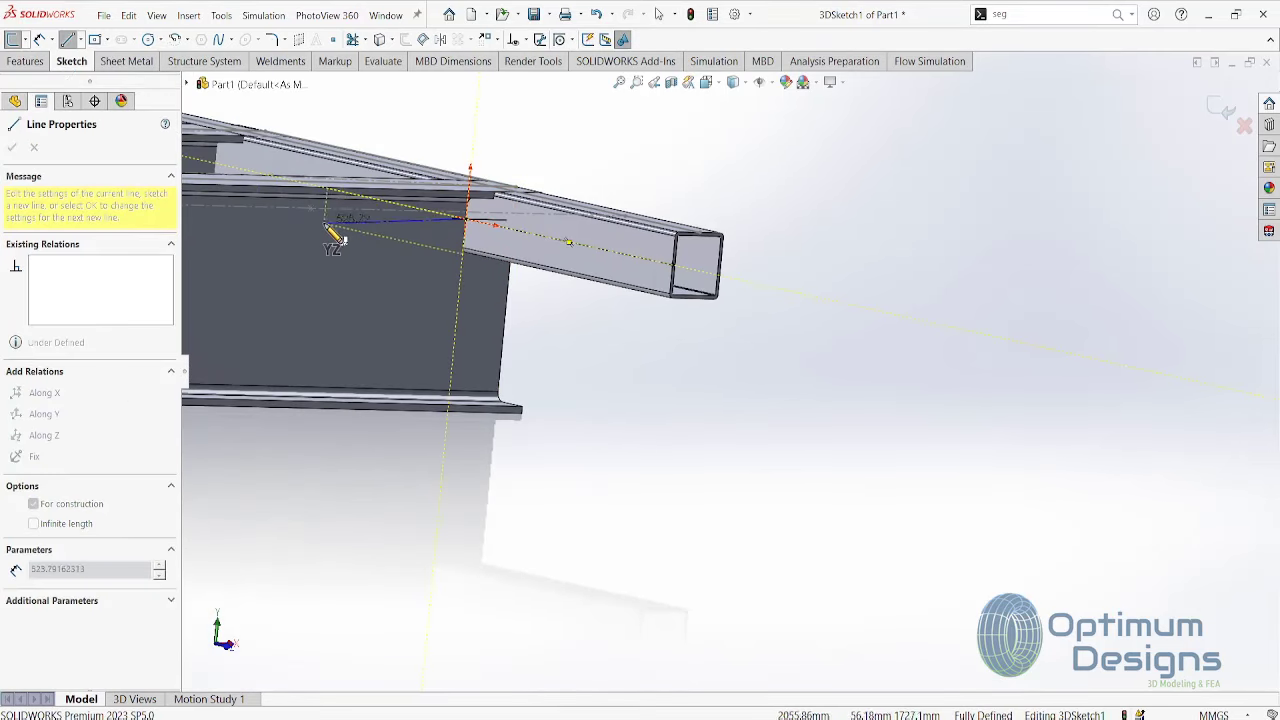
{"action": "left_click", "coordinate": [228, 219]}
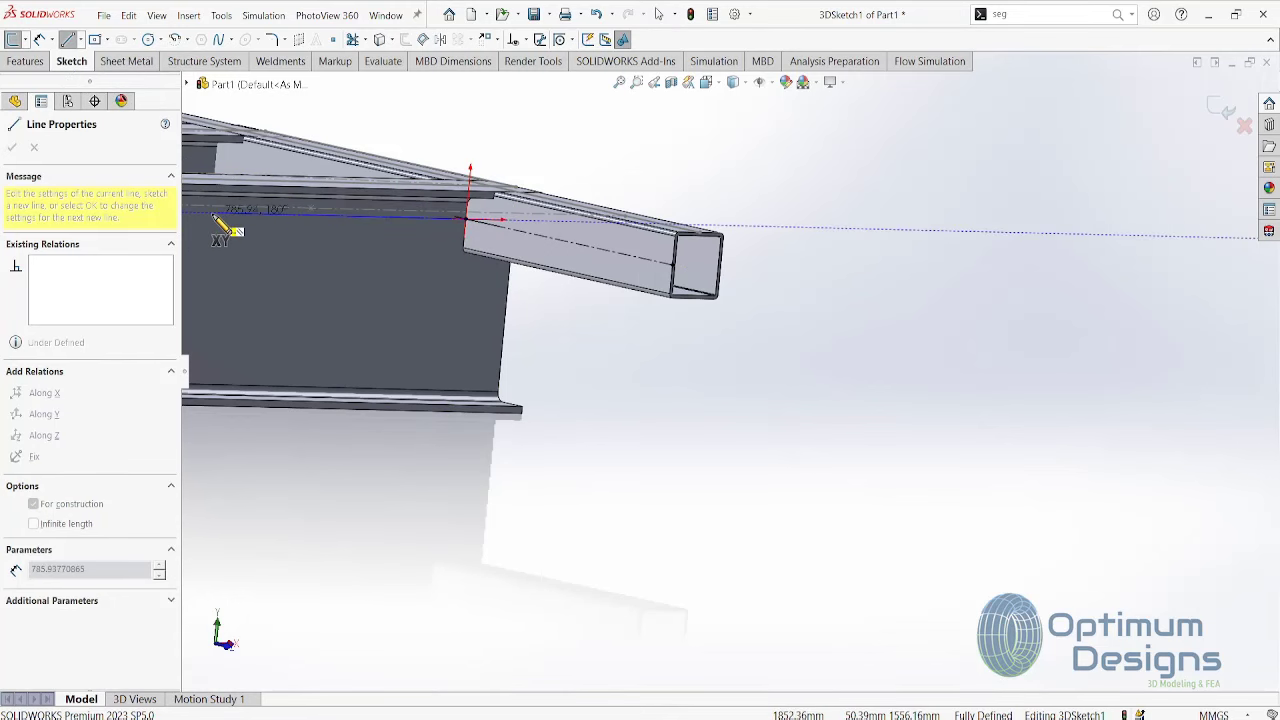
{"action": "key", "text": "Escape"}
{"action": "key", "text": "Escape"}
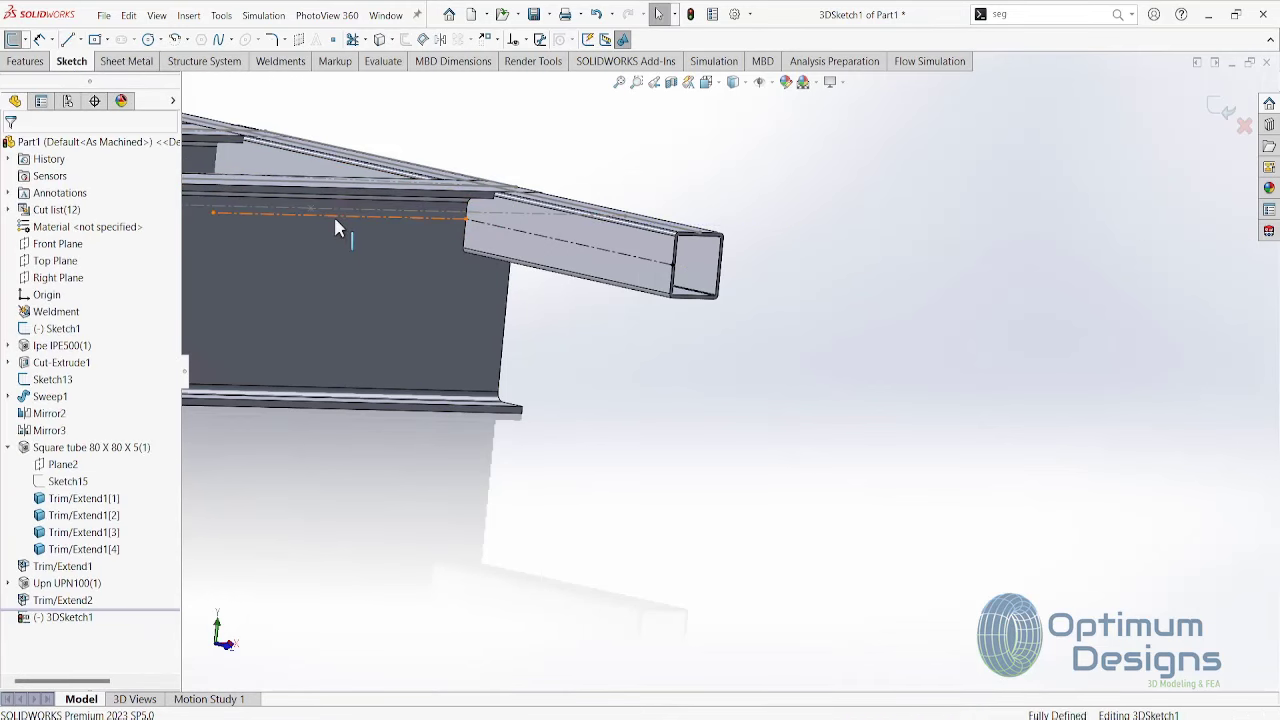
{"action": "left_click", "coordinate": [337, 214]}
{"action": "left_click", "coordinate": [562, 237], "text": "ctrl"}
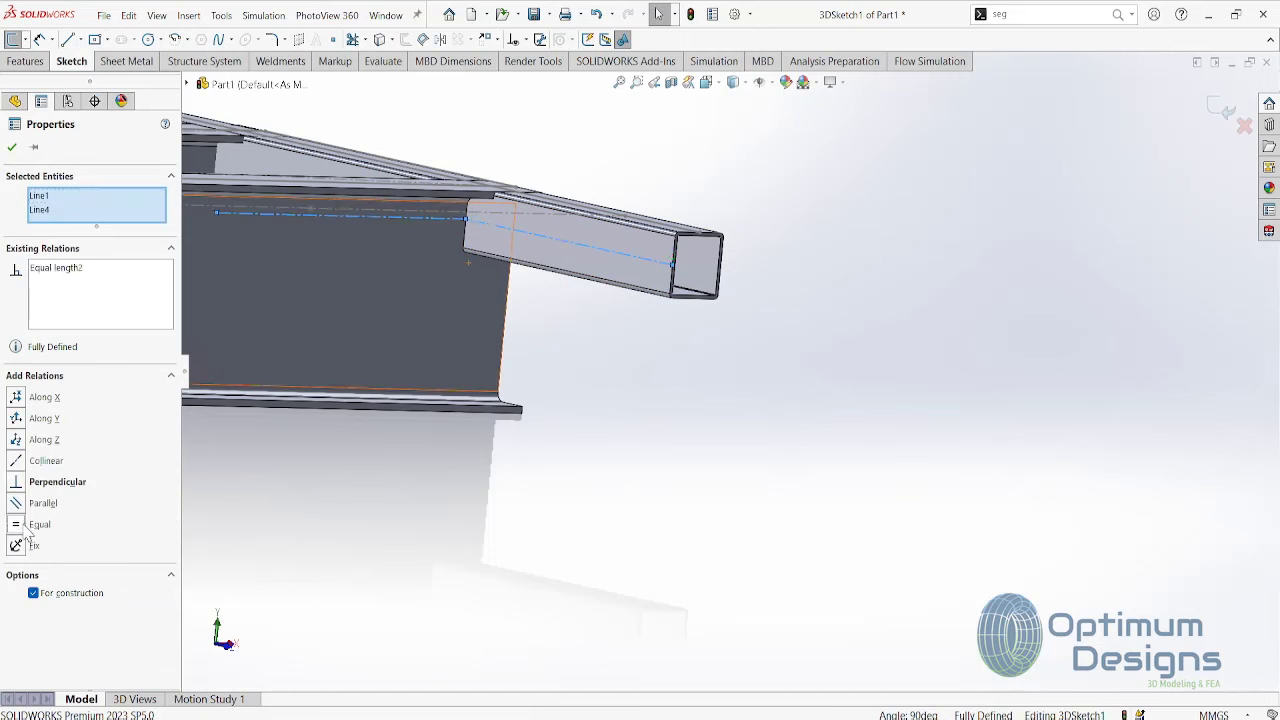
{"action": "mouse_move", "coordinate": [340, 84]}
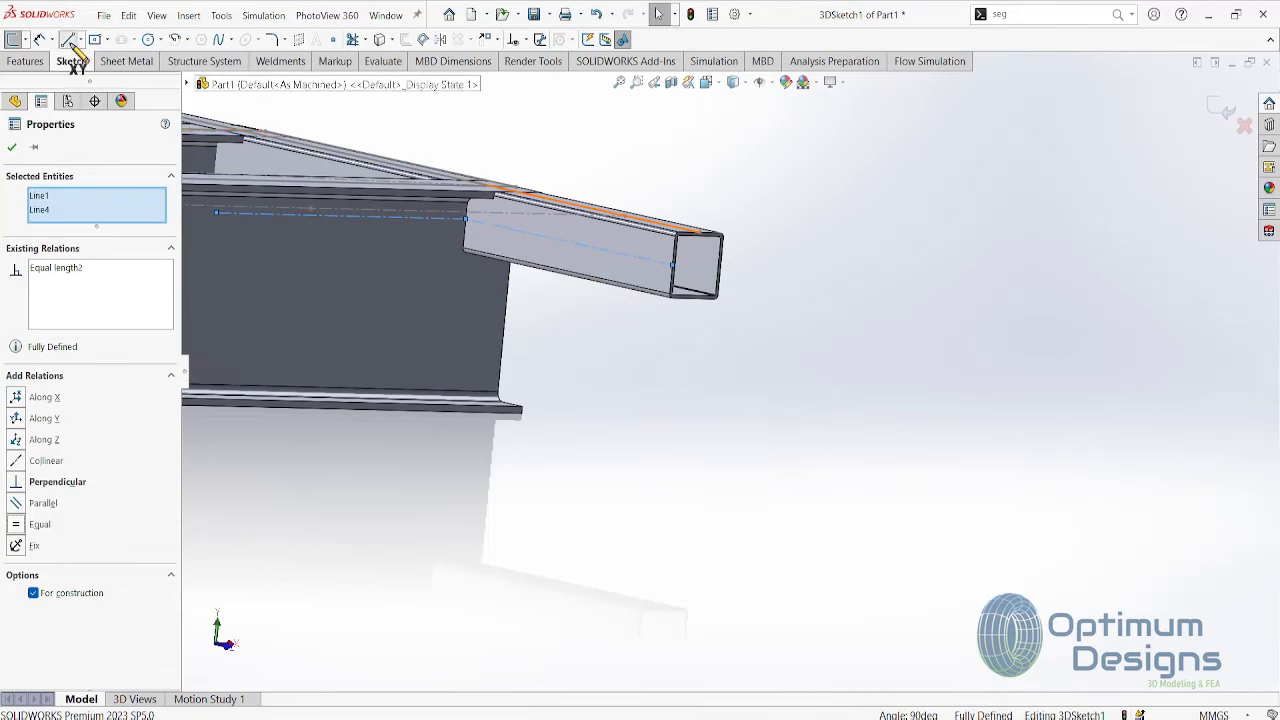
- Draw a diagonal line from the new centerline to the tube's centerline
{"action": "left_click", "coordinate": [70, 43]}
{"action": "left_click", "coordinate": [300, 217]}
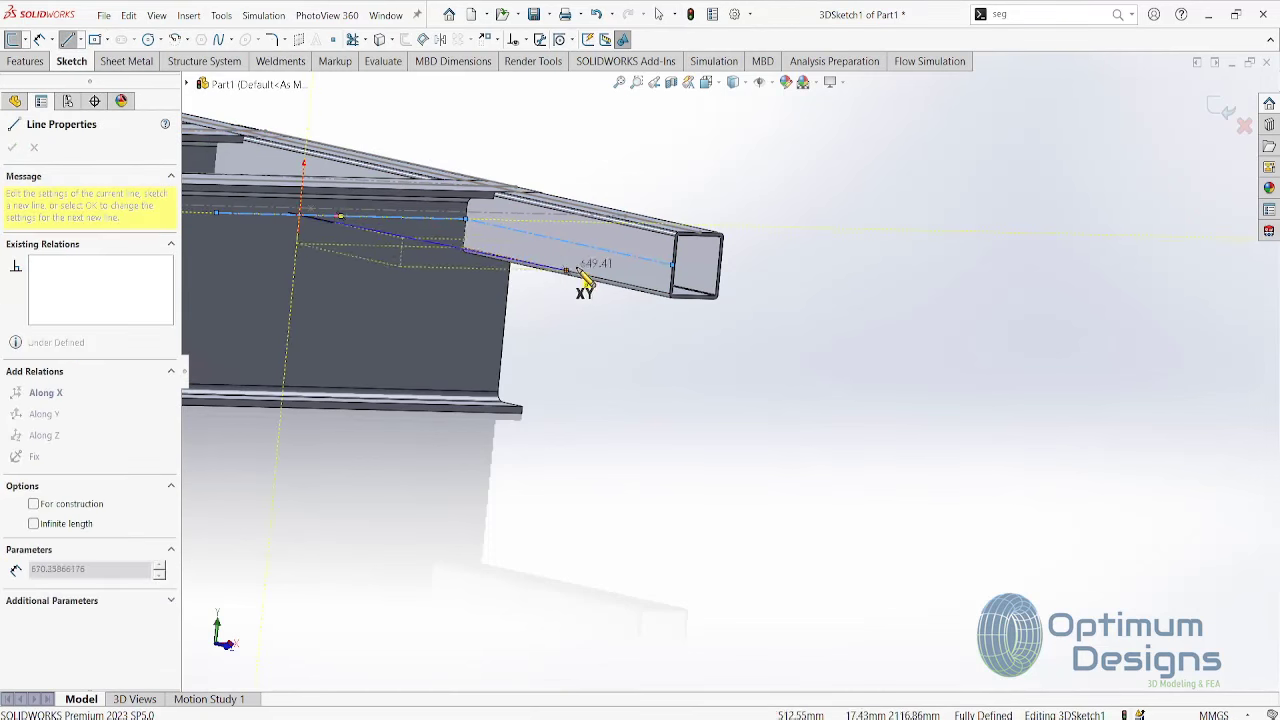
{"action": "left_click", "coordinate": [603, 248]}
{"action": "key", "text": "Escape"}
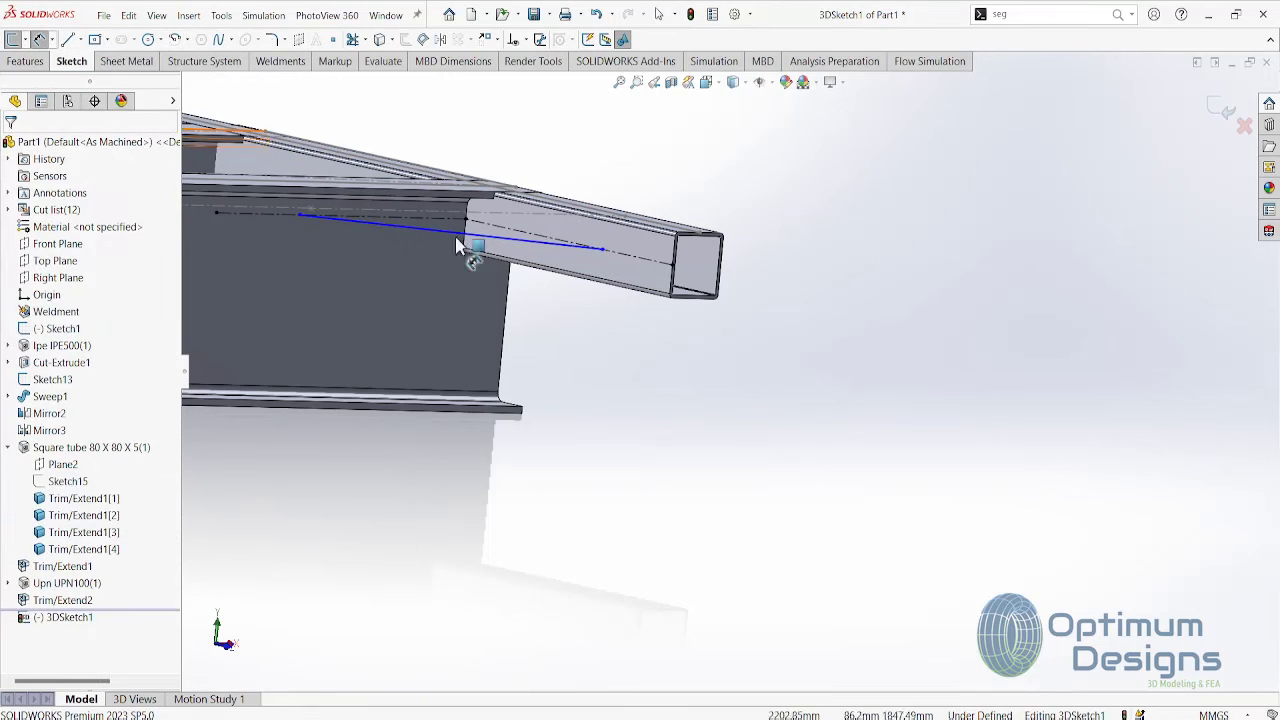
- Dimension both ends of the diagonal line at 200 mm from the centerline endpoints
{"action": "left_click", "coordinate": [672, 266]}
{"action": "left_click", "coordinate": [603, 248]}
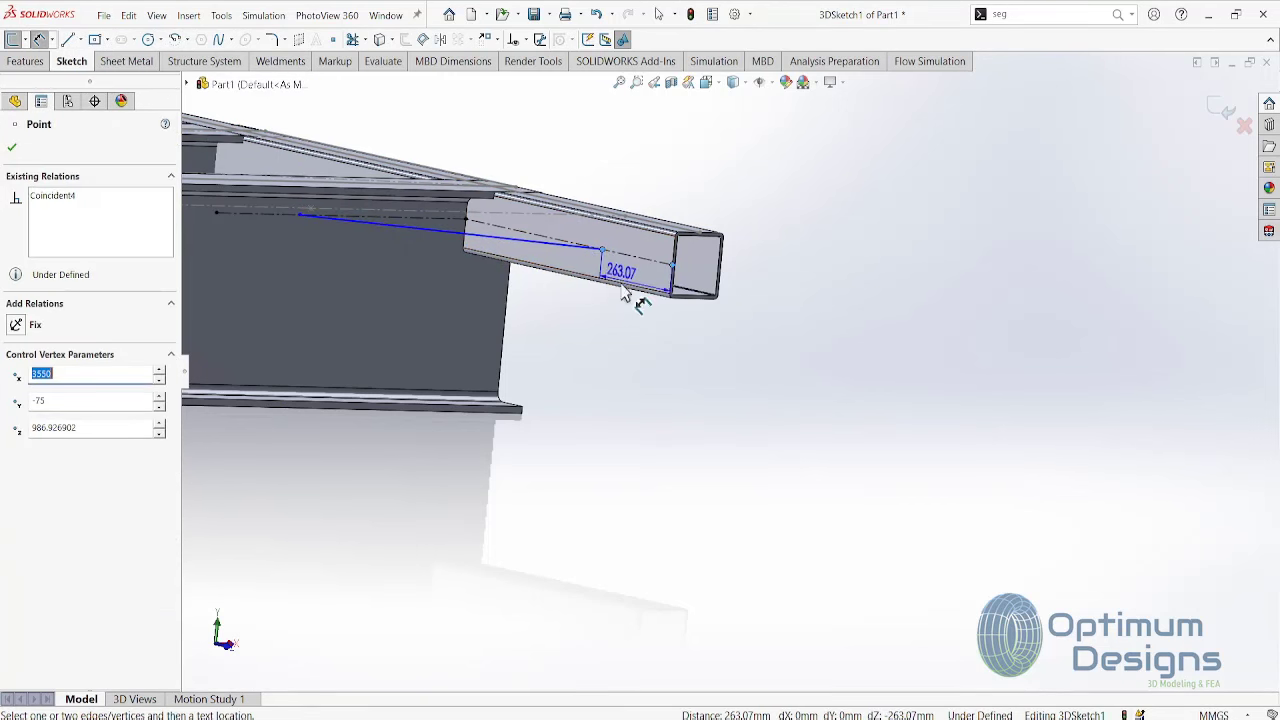
{"action": "left_click", "coordinate": [620, 332]}
{"action": "type", "text": "200"}
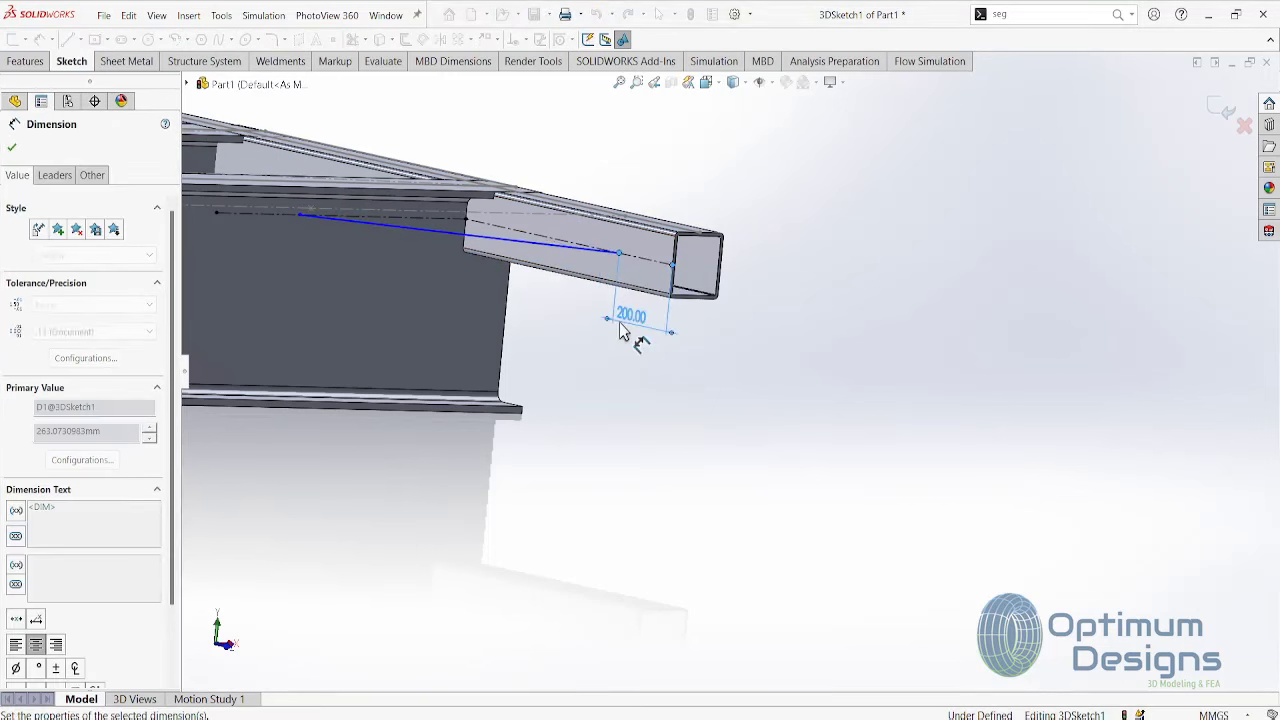
{"action": "key", "text": "Return"}
{"action": "left_click", "coordinate": [216, 213]}
{"action": "left_click", "coordinate": [299, 213]}
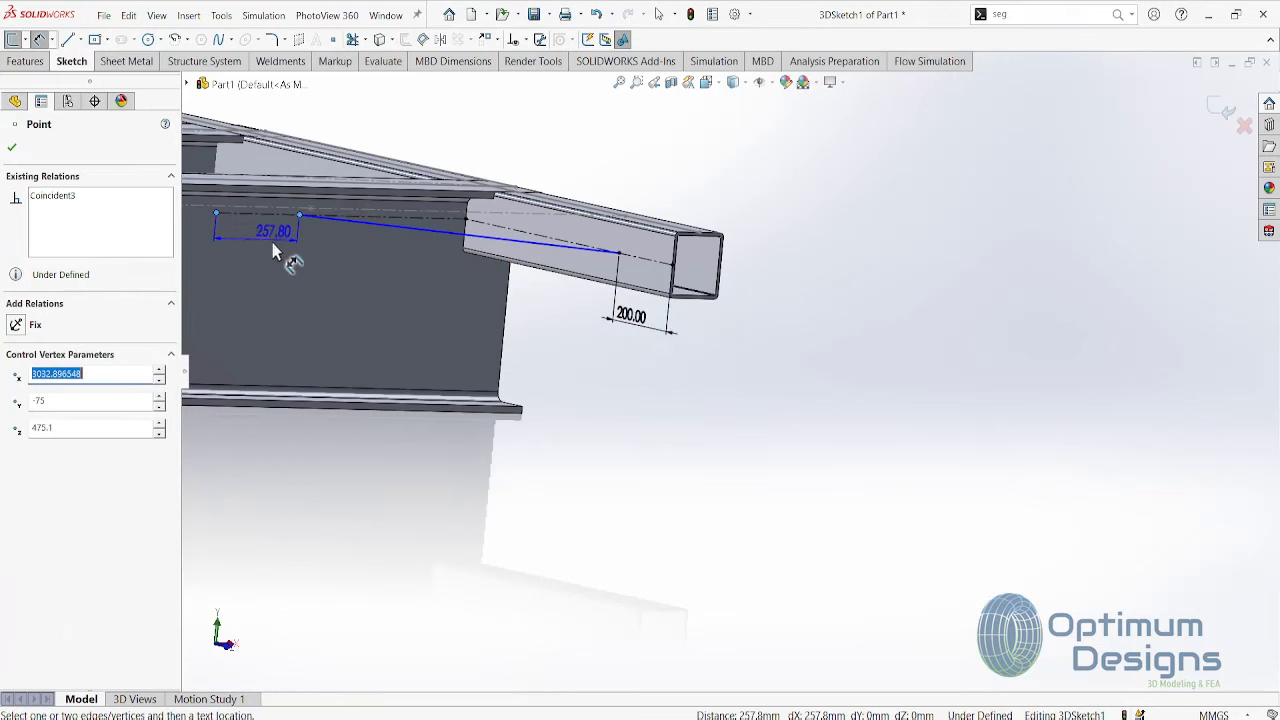
{"action": "left_click", "coordinate": [266, 250]}
{"action": "type", "text": "200"}
{"action": "key", "text": "Return"}
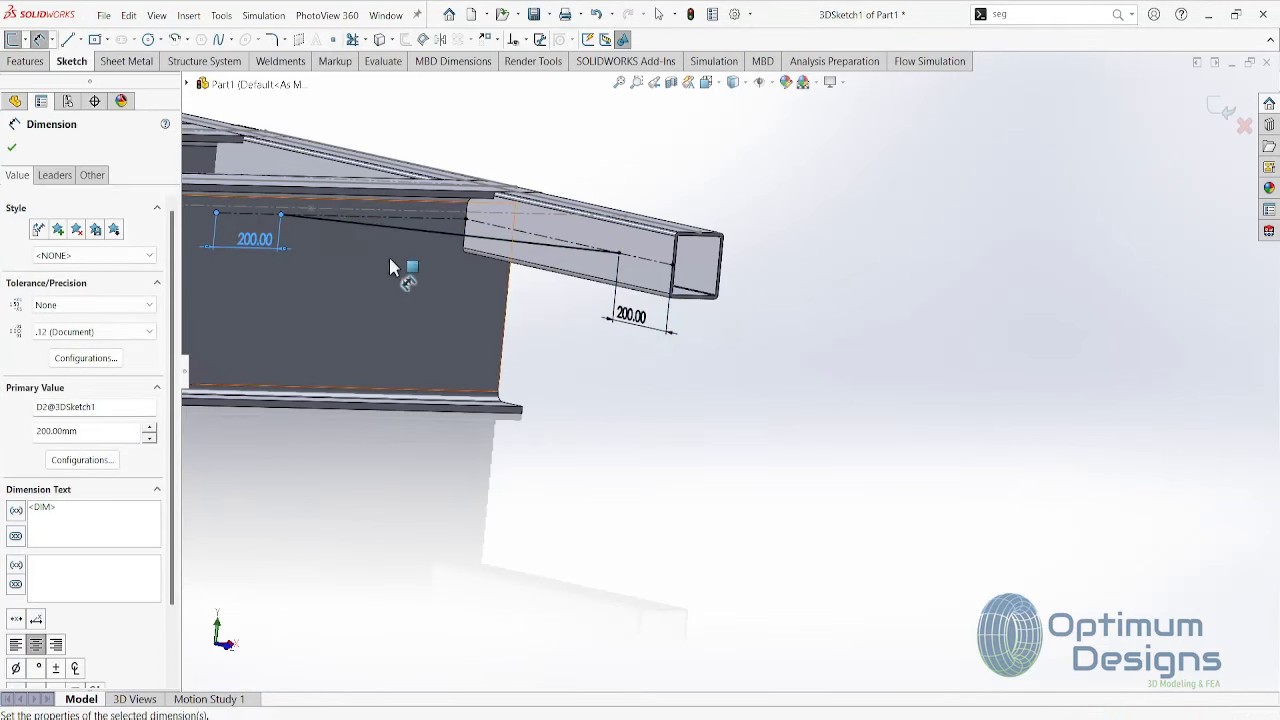
- Try an offset dimension to the tube's end edge and discard it as over-defining
{"action": "scroll", "coordinate": [720, 280], "scroll_direction": "down", "scroll_amount": 3}
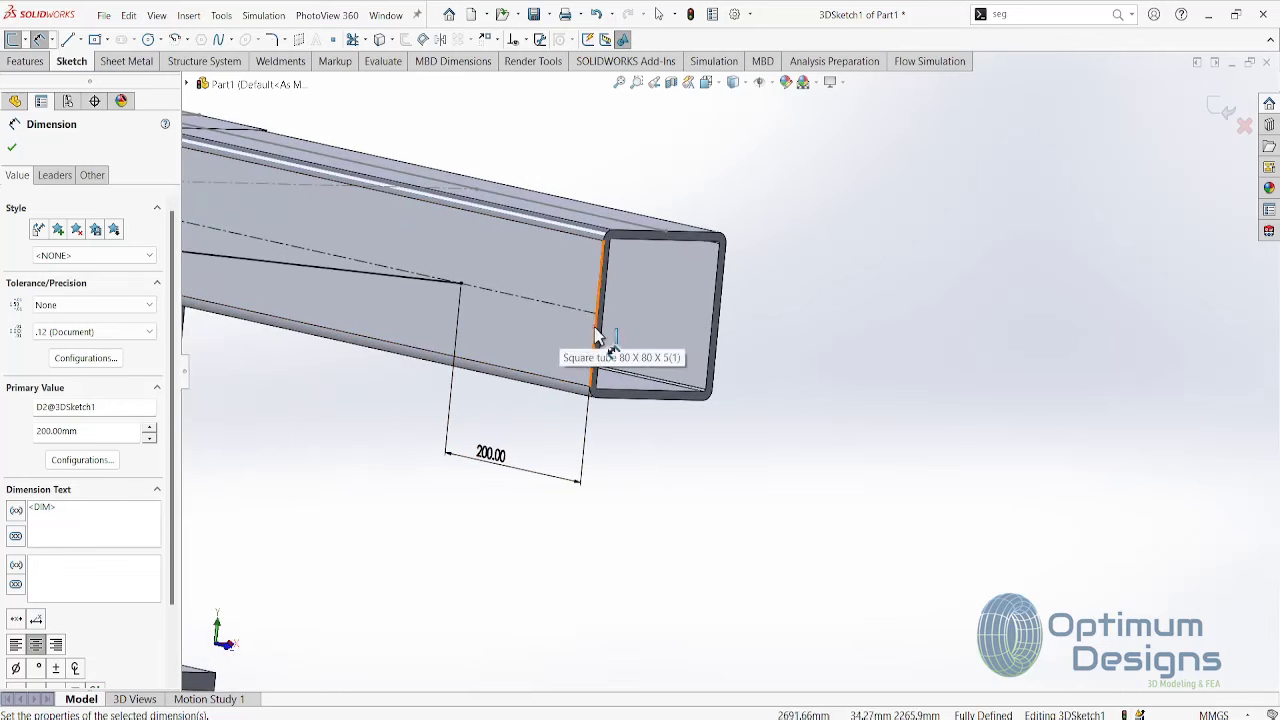
{"action": "left_click", "coordinate": [585, 323]}
{"action": "left_click", "coordinate": [583, 388]}
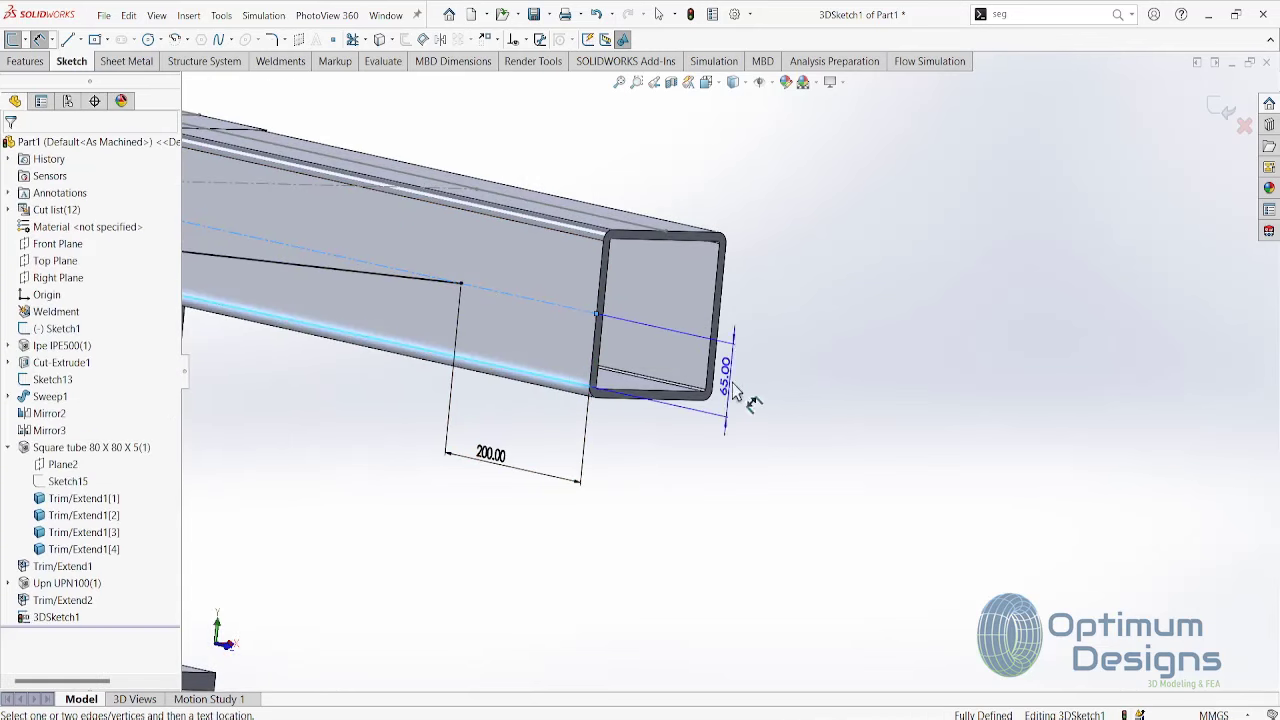
{"action": "left_click", "coordinate": [783, 403]}
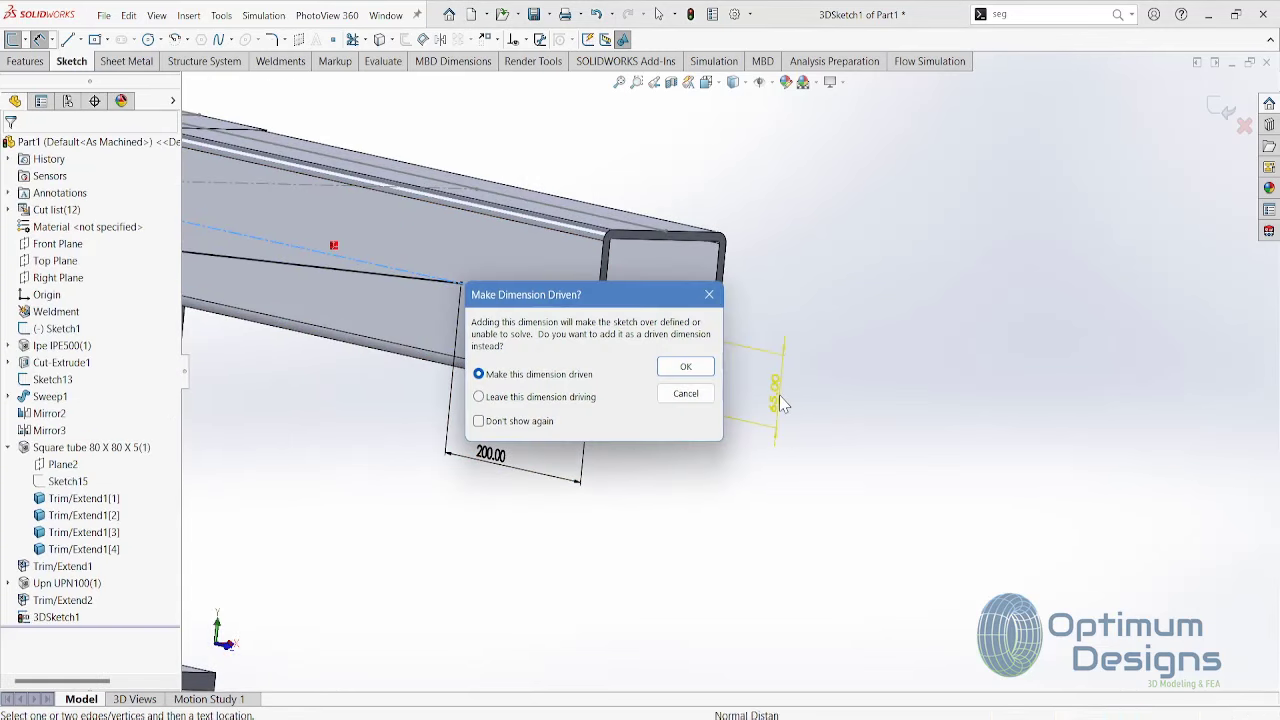
{"action": "key", "text": "Escape"}
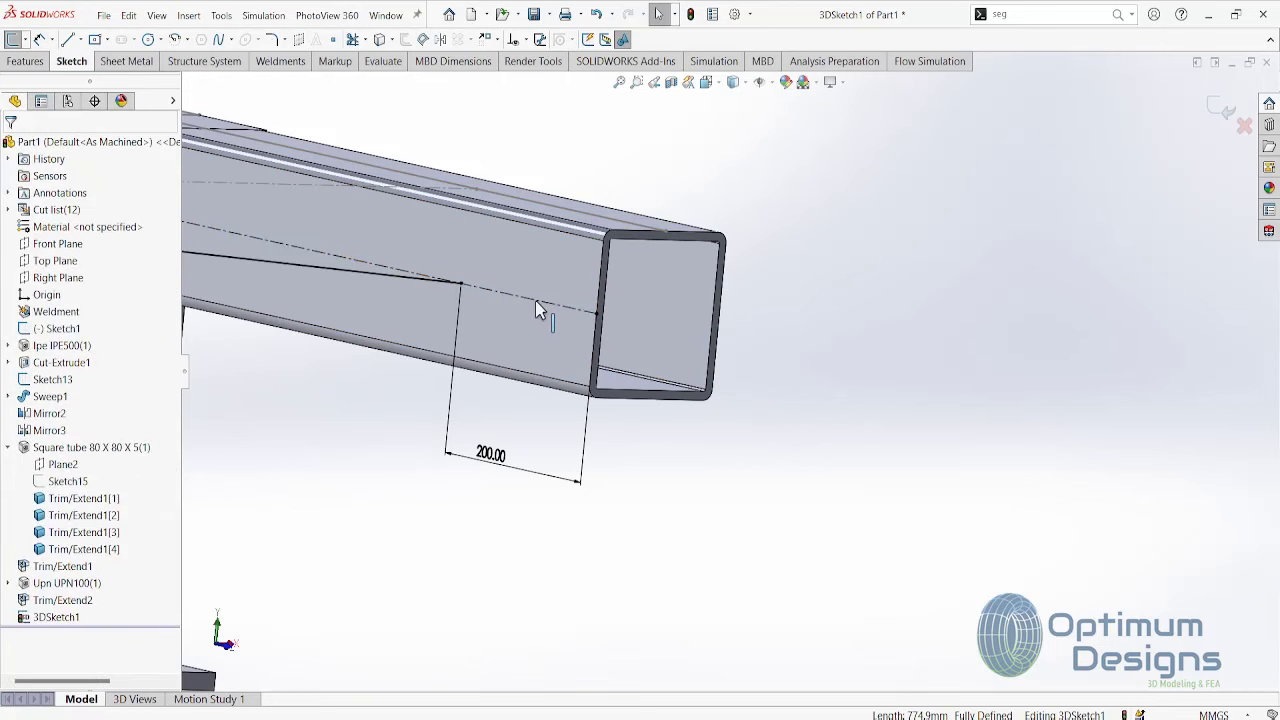
{"action": "left_click", "coordinate": [537, 302]}
{"action": "key", "text": "Escape"}
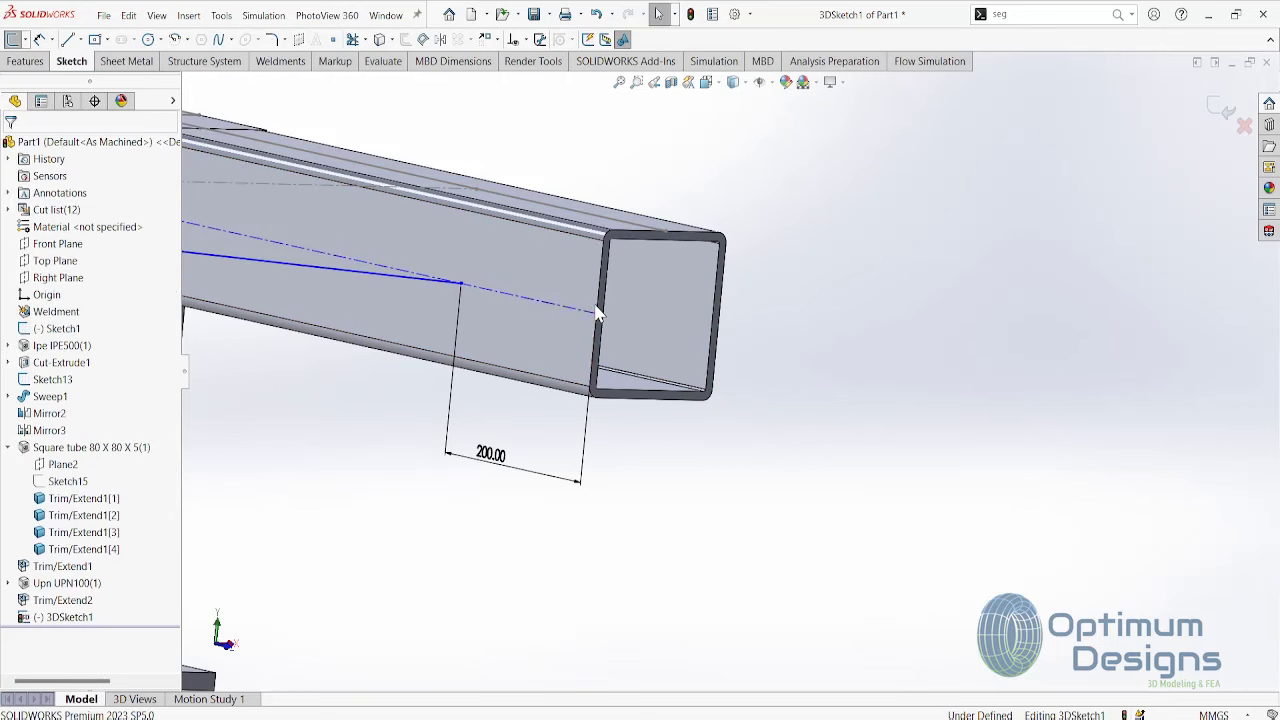
- Dimension the tube centerline 48 mm from the tube's bottom edge and exit the 3D sketch
{"action": "scroll", "coordinate": [502, 318], "scroll_direction": "up", "scroll_amount": 2}
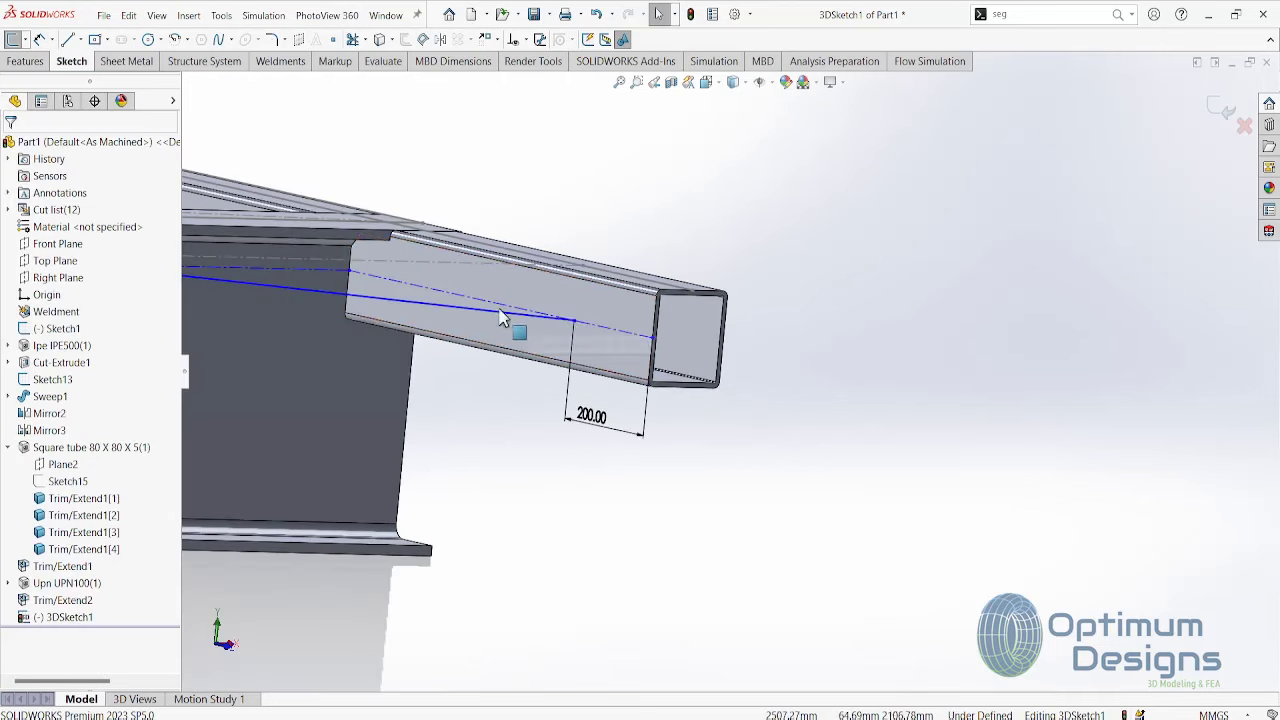
{"action": "left_click", "coordinate": [622, 338]}
{"action": "left_click", "coordinate": [638, 376]}
{"action": "left_click", "coordinate": [826, 392]}
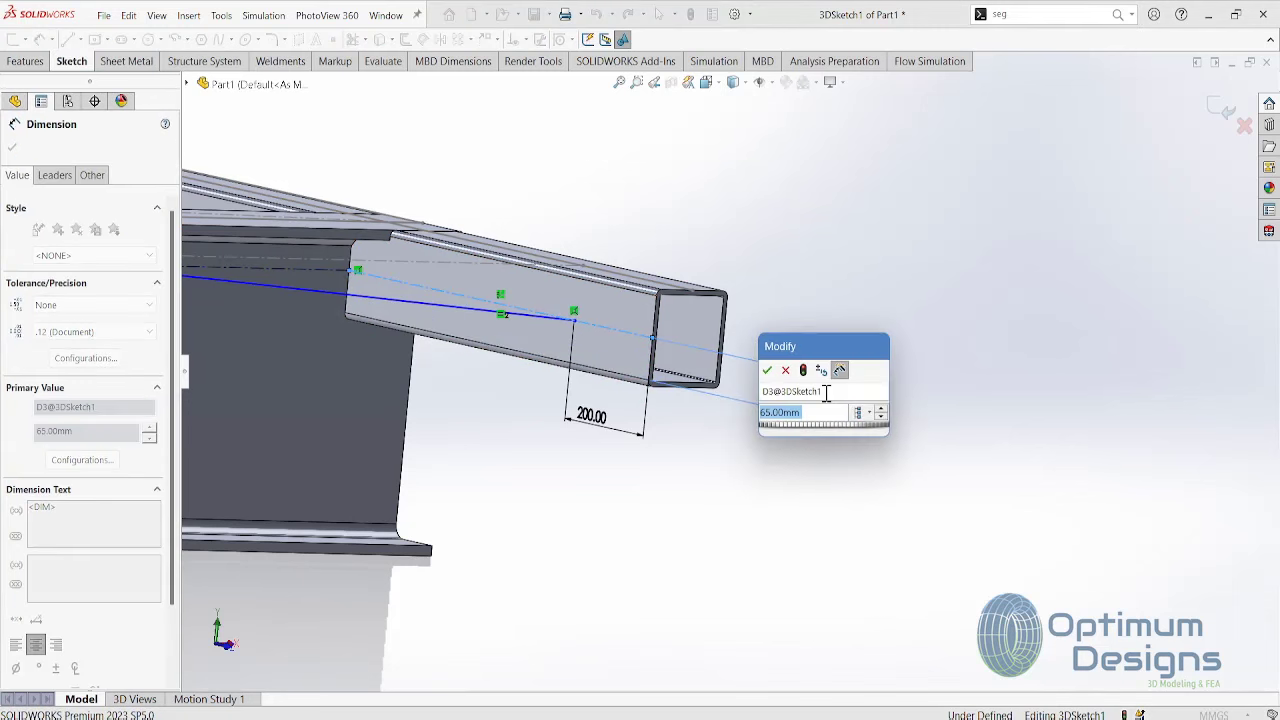
{"action": "type", "text": "48"}
{"action": "key", "text": "Return"}
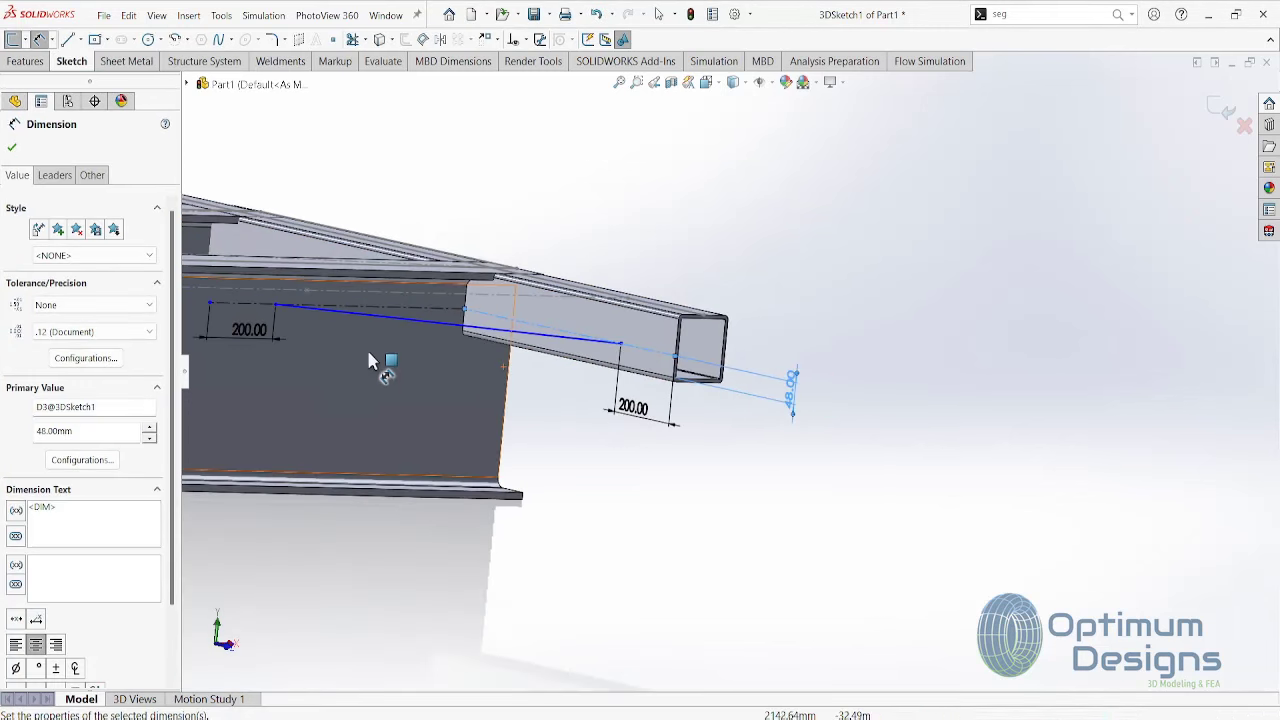
{"action": "key", "text": "Escape"}
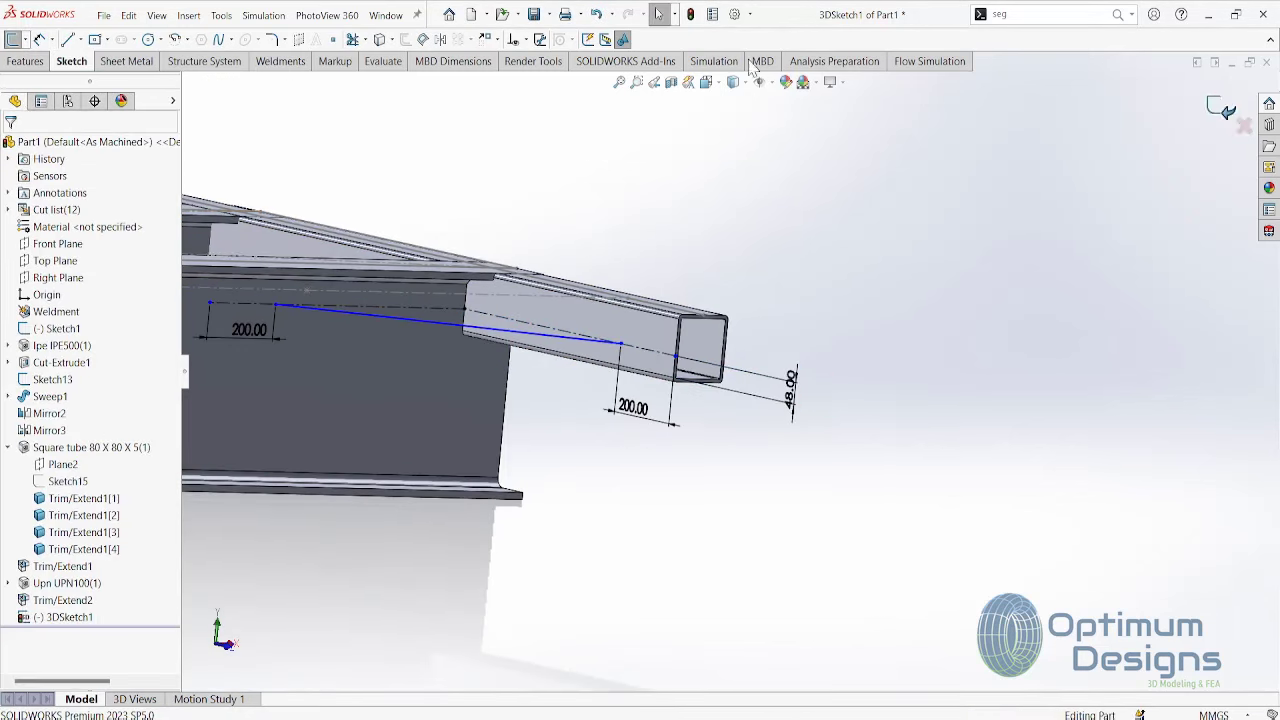
{"action": "left_click", "coordinate": [14, 39]}
- Start a UPN100 structural member along the diagonal 3D sketch line
{"action": "left_click", "coordinate": [280, 61]}
{"action": "left_click", "coordinate": [50, 39]}
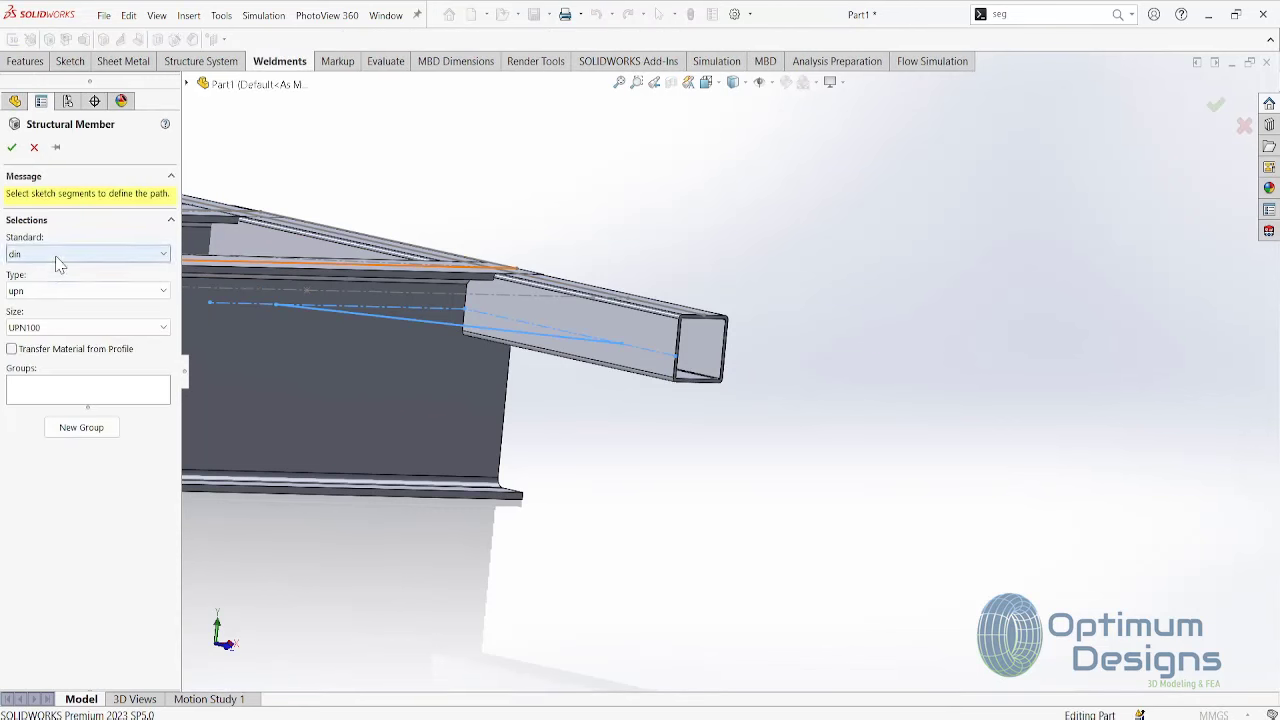
{"action": "left_click", "coordinate": [392, 317]}
{"action": "middle_click_drag", "start_coordinate": [446, 350], "coordinate": [338, 508]}
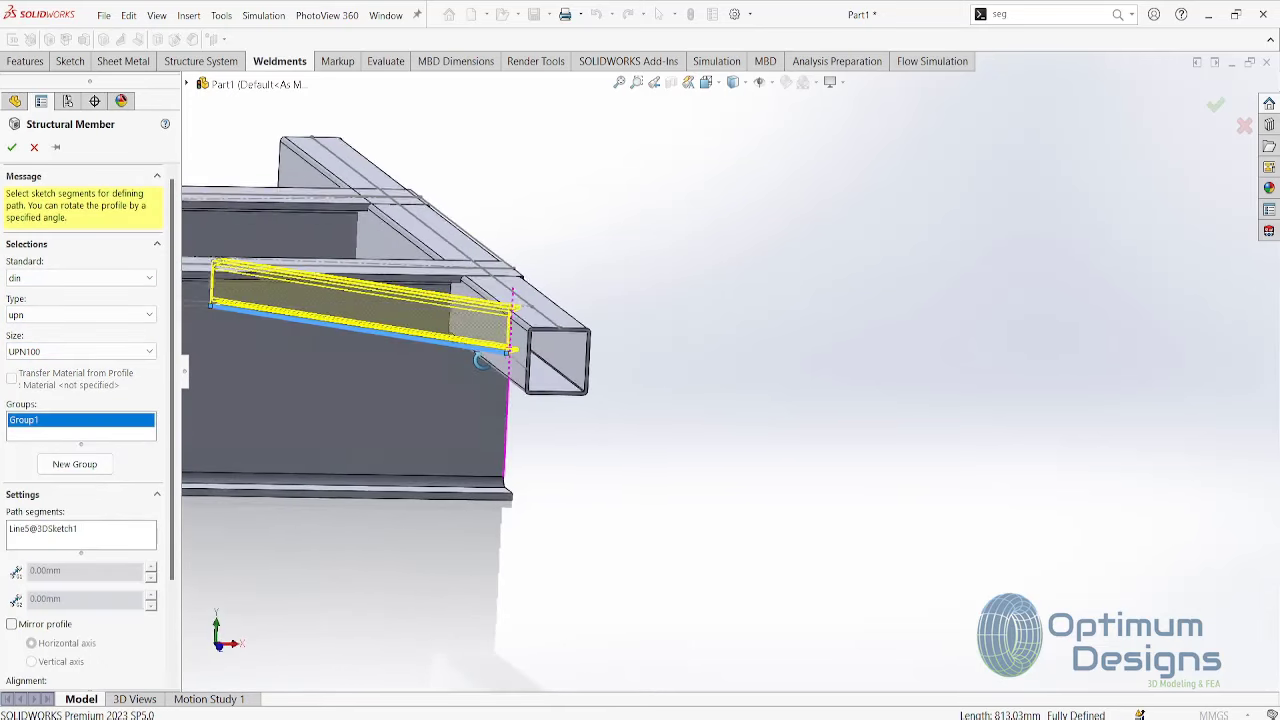
{"action": "scroll", "coordinate": [172, 540], "scroll_direction": "down", "scroll_amount": 3}
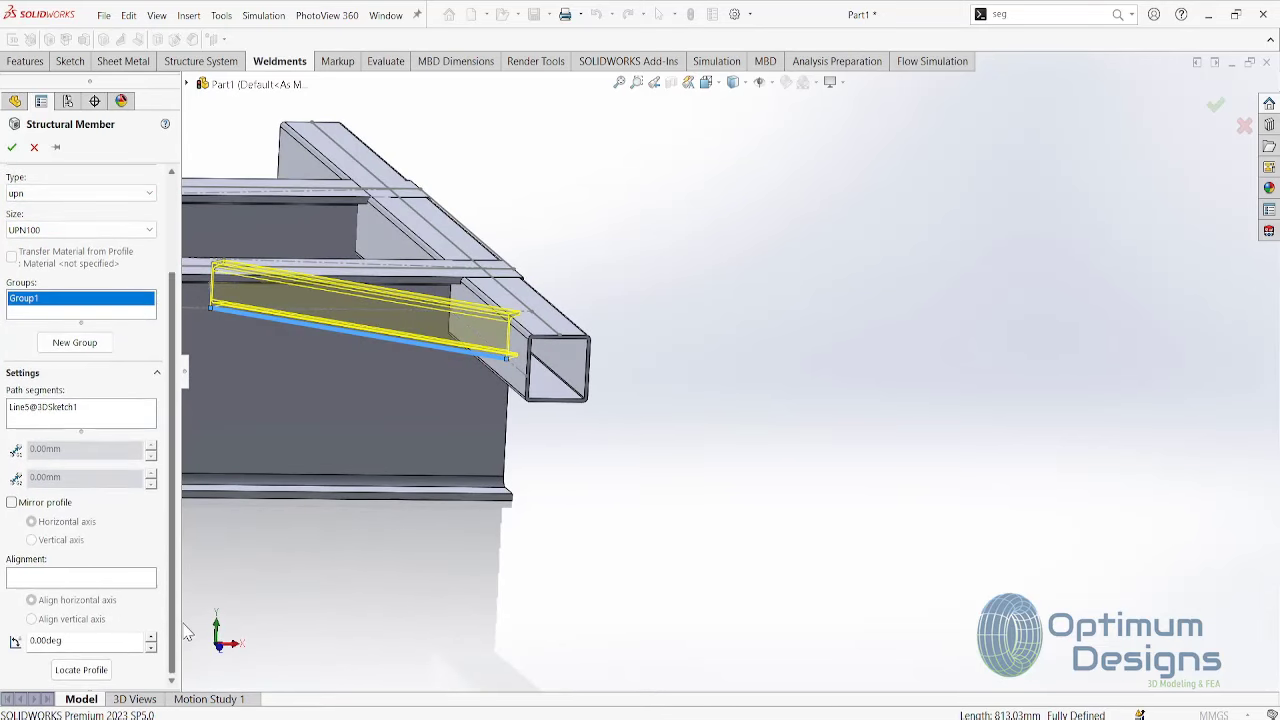
- Reposition the profile's anchor point on the path and accept the brace
{"action": "left_click", "coordinate": [81, 669]}
{"action": "left_click", "coordinate": [680, 140]}
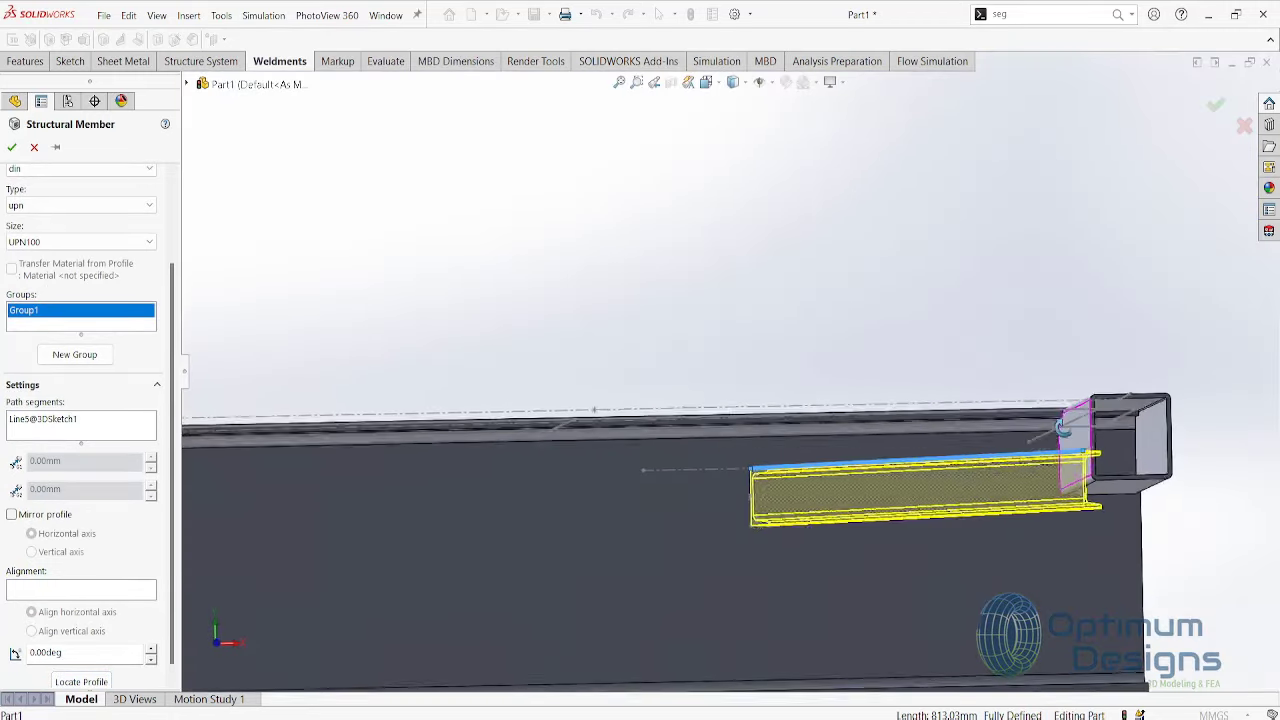
{"action": "scroll", "coordinate": [105, 600], "scroll_direction": "down", "scroll_amount": 1}
{"action": "left_click", "coordinate": [81, 669]}
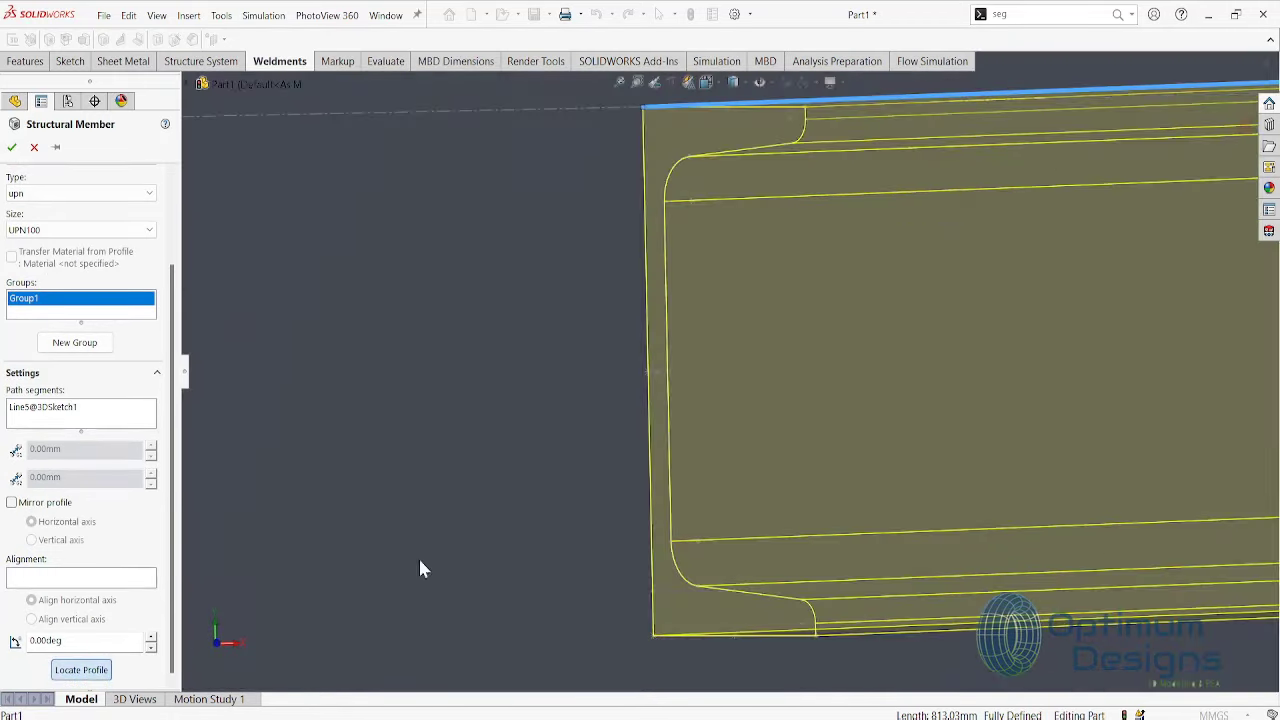
{"action": "left_click", "coordinate": [648, 372]}
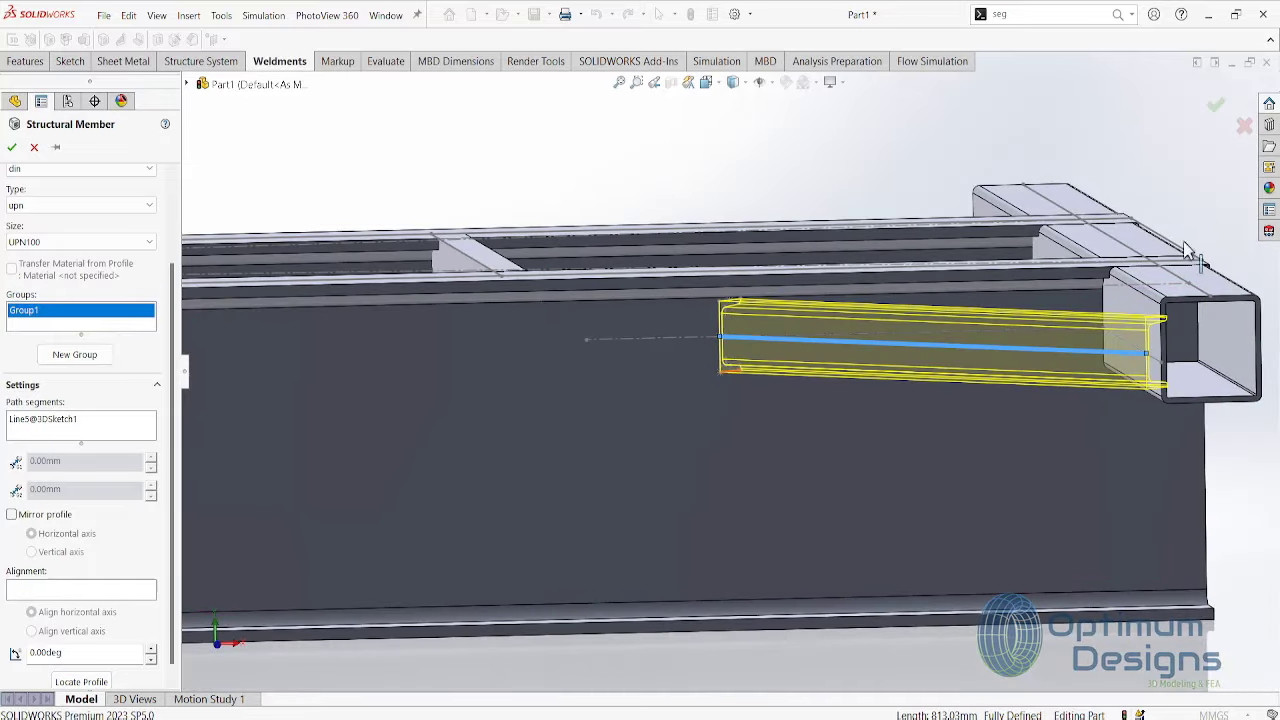
{"action": "left_click", "coordinate": [1216, 104]}
{"action": "middle_click_drag", "start_coordinate": [1000, 450], "coordinate": [1055, 487]}
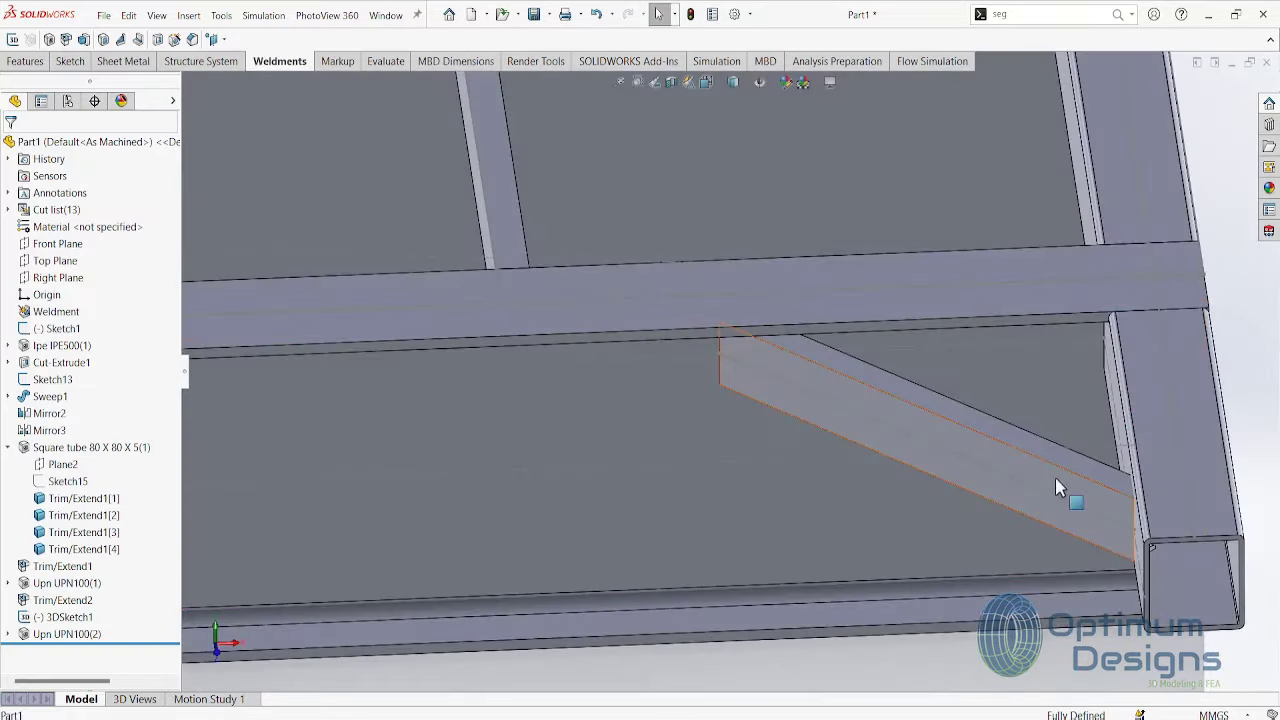
{"action": "scroll", "coordinate": [1000, 460], "scroll_direction": "up", "scroll_amount": 5}
- Mirror the UPN100(2) brace across the Front Plane to the opposite side rail (Mirror5)
{"action": "middle_click_drag", "start_coordinate": [931, 437], "coordinate": [848, 418]}
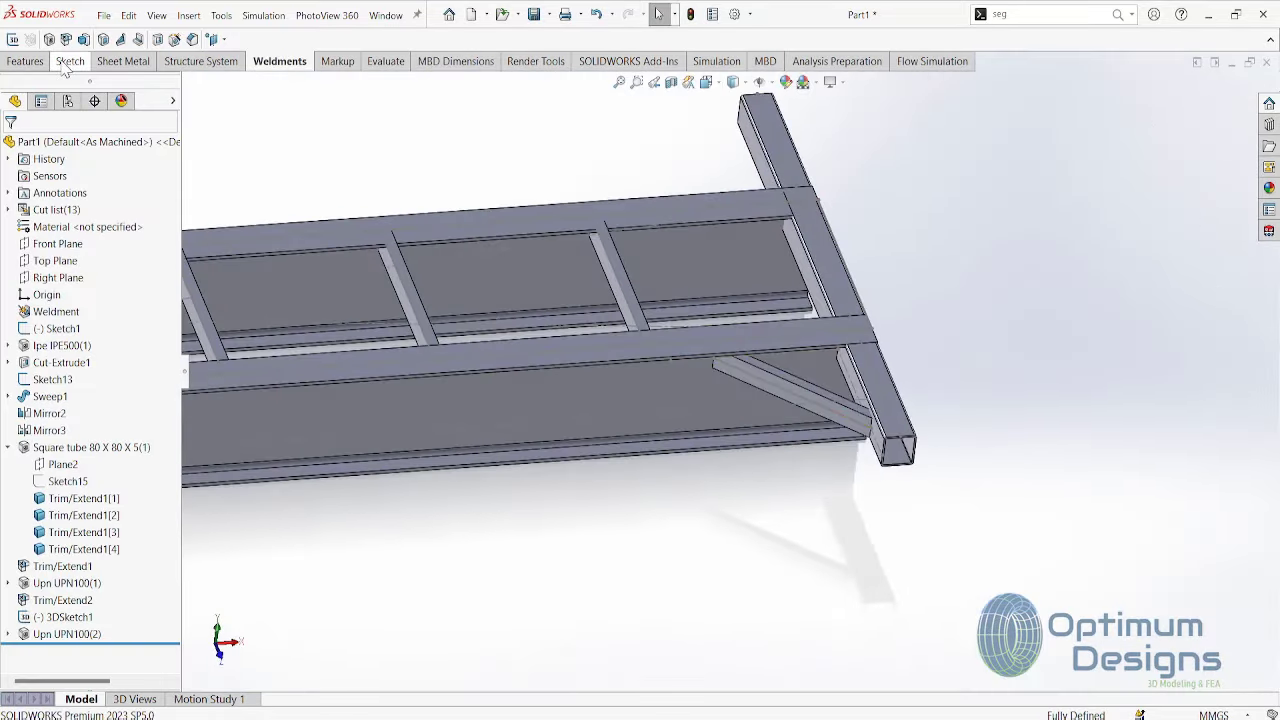
{"action": "left_click", "coordinate": [25, 61]}
{"action": "left_click", "coordinate": [362, 42]}
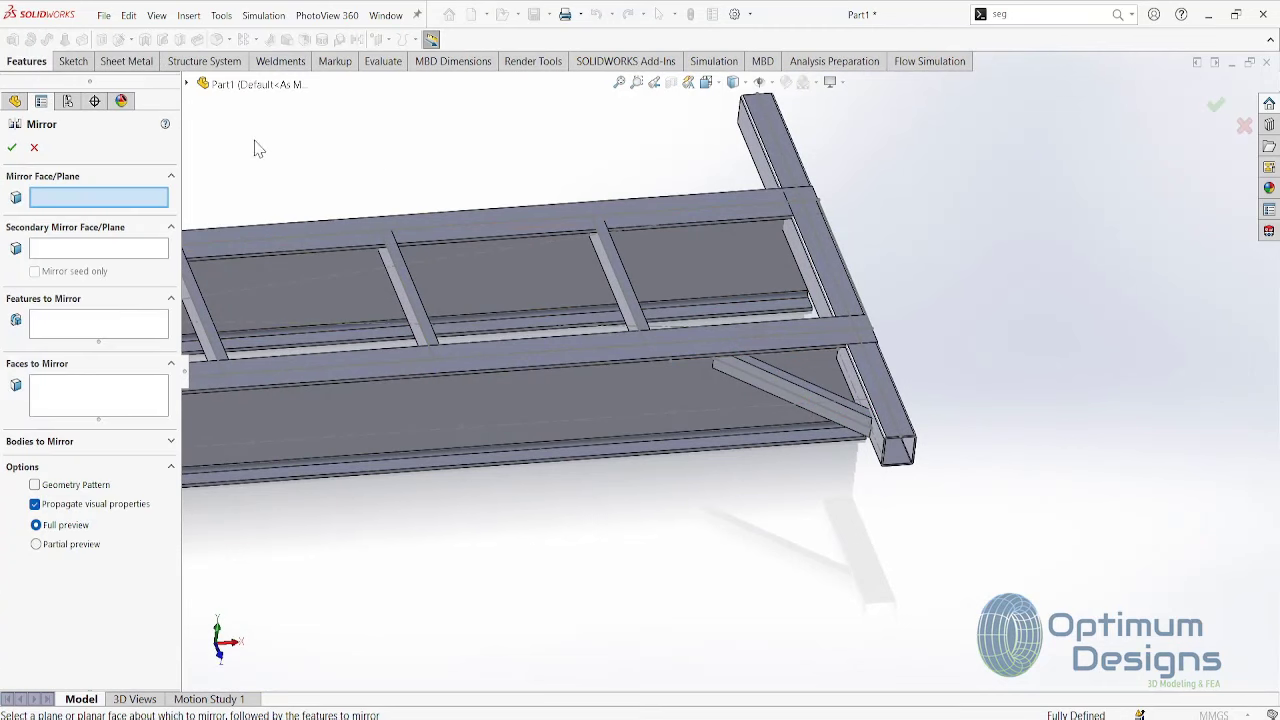
{"action": "left_click", "coordinate": [187, 85]}
{"action": "left_click", "coordinate": [251, 186]}
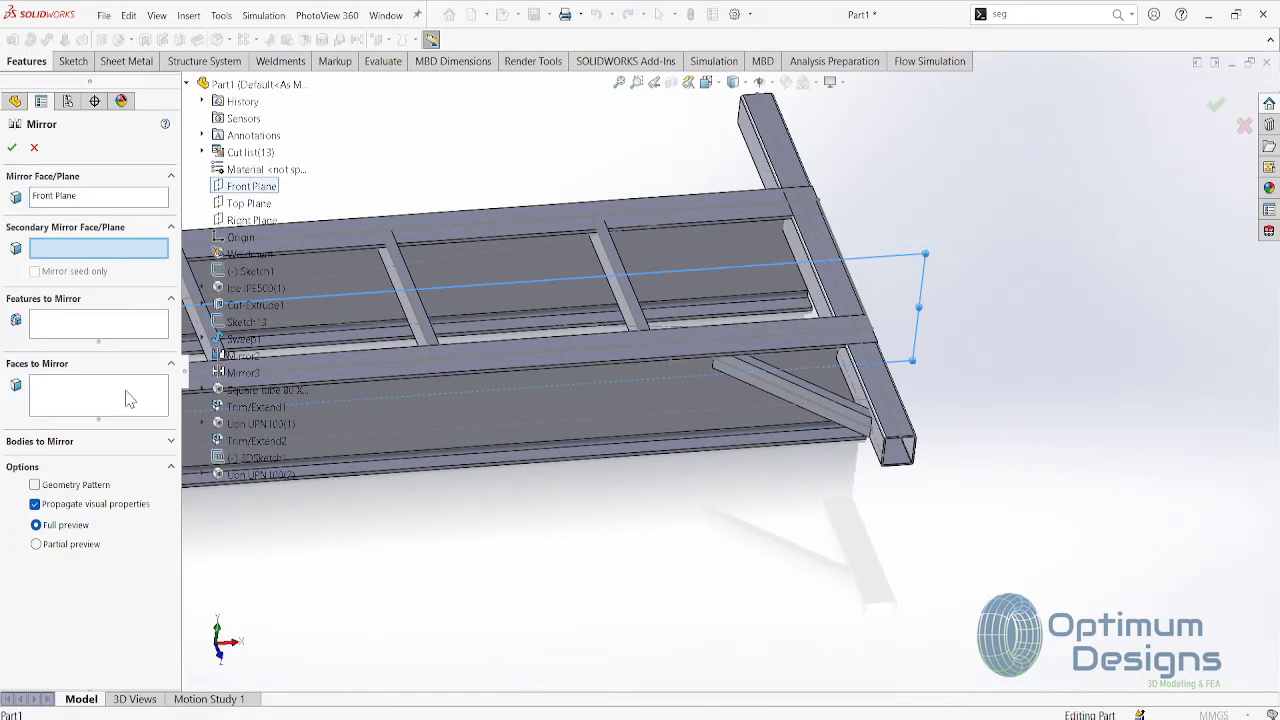
{"action": "left_click", "coordinate": [96, 441]}
{"action": "left_click", "coordinate": [792, 395]}
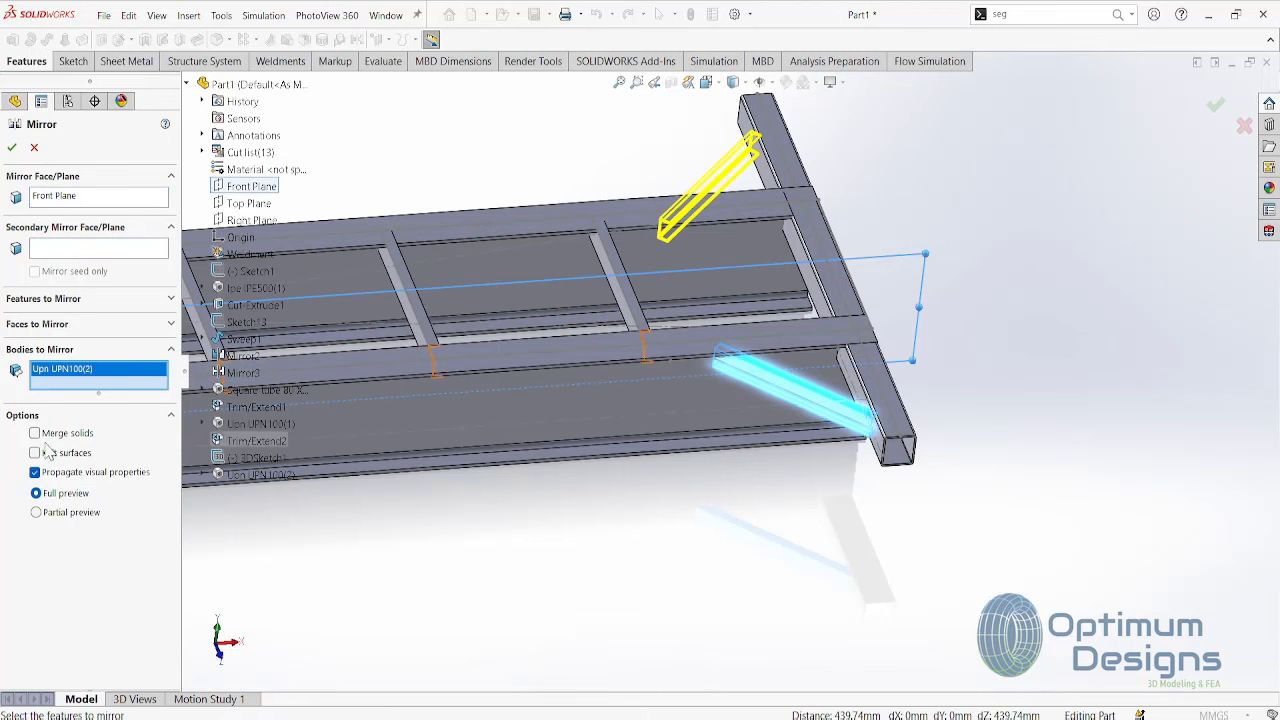
{"action": "left_click", "coordinate": [13, 150]}
{"action": "scroll", "coordinate": [385, 190], "scroll_direction": "up", "scroll_amount": 5}
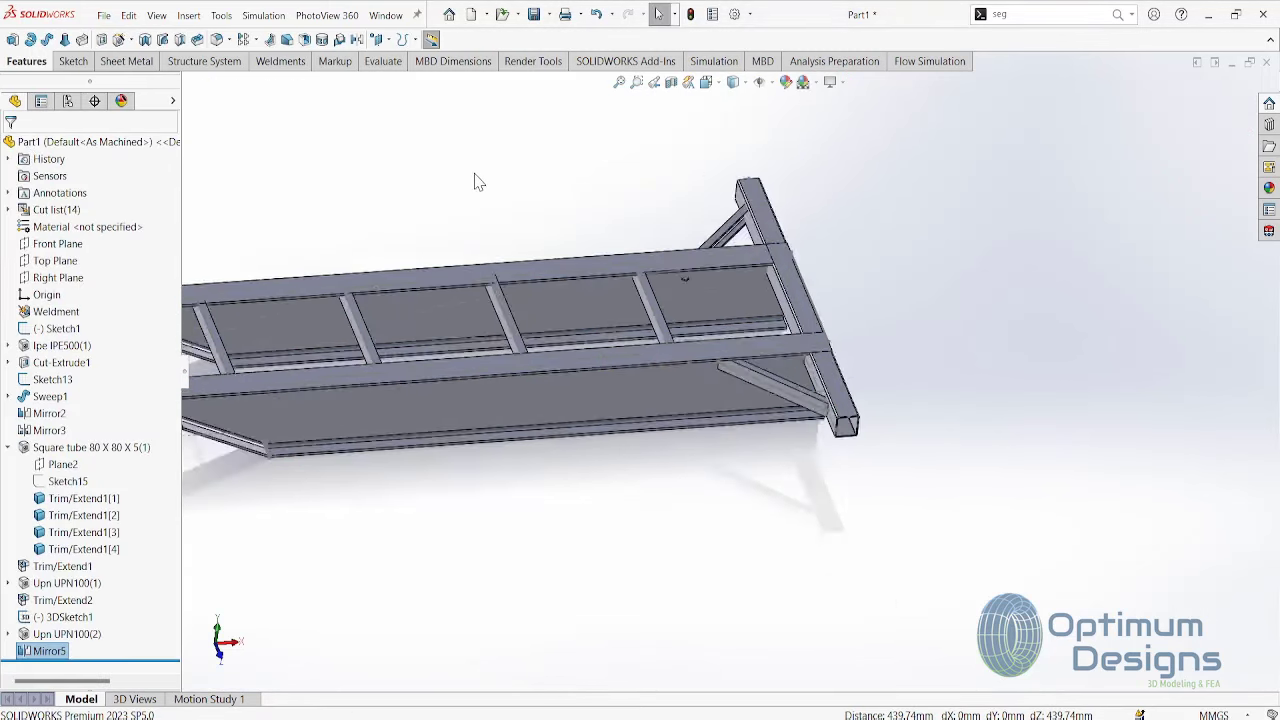
{"action": "left_click", "coordinate": [200, 16]}
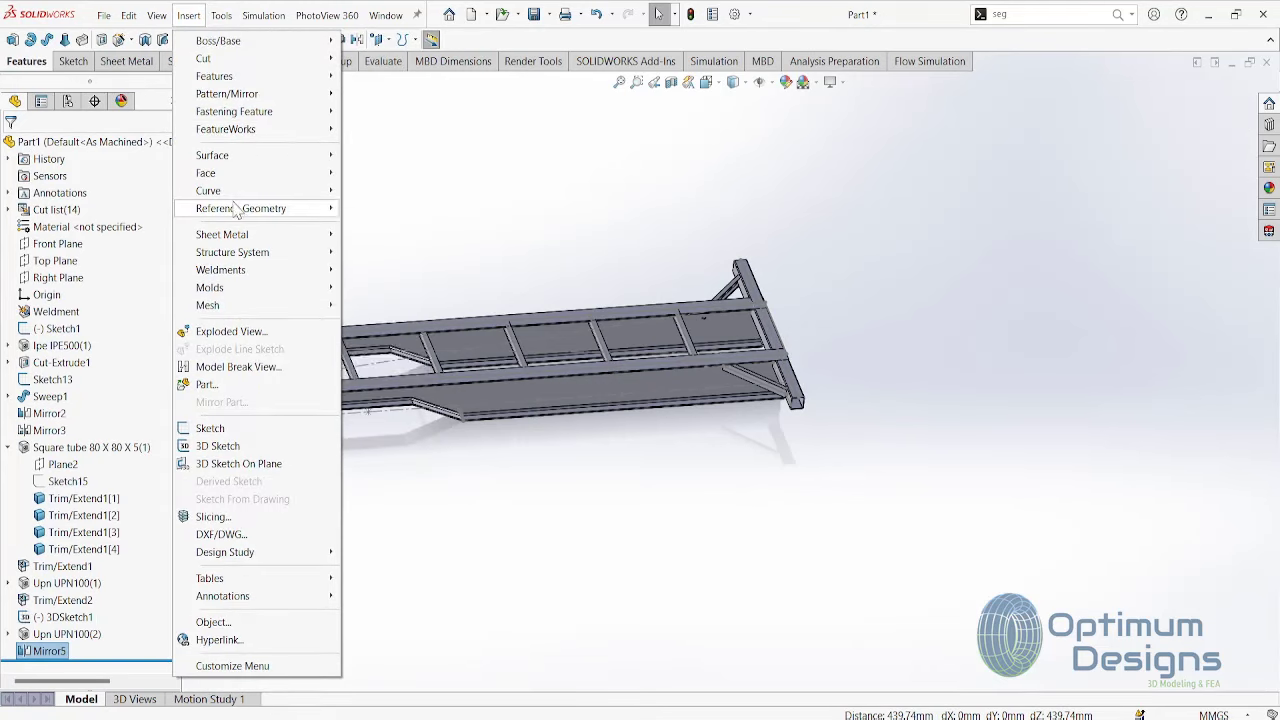
- Create reference Plane5 midway between the frame's two end faces
{"action": "mouse_move", "coordinate": [241, 208]}
{"action": "left_click", "coordinate": [363, 209]}
{"action": "scroll", "coordinate": [740, 300], "scroll_direction": "up", "scroll_amount": 5}
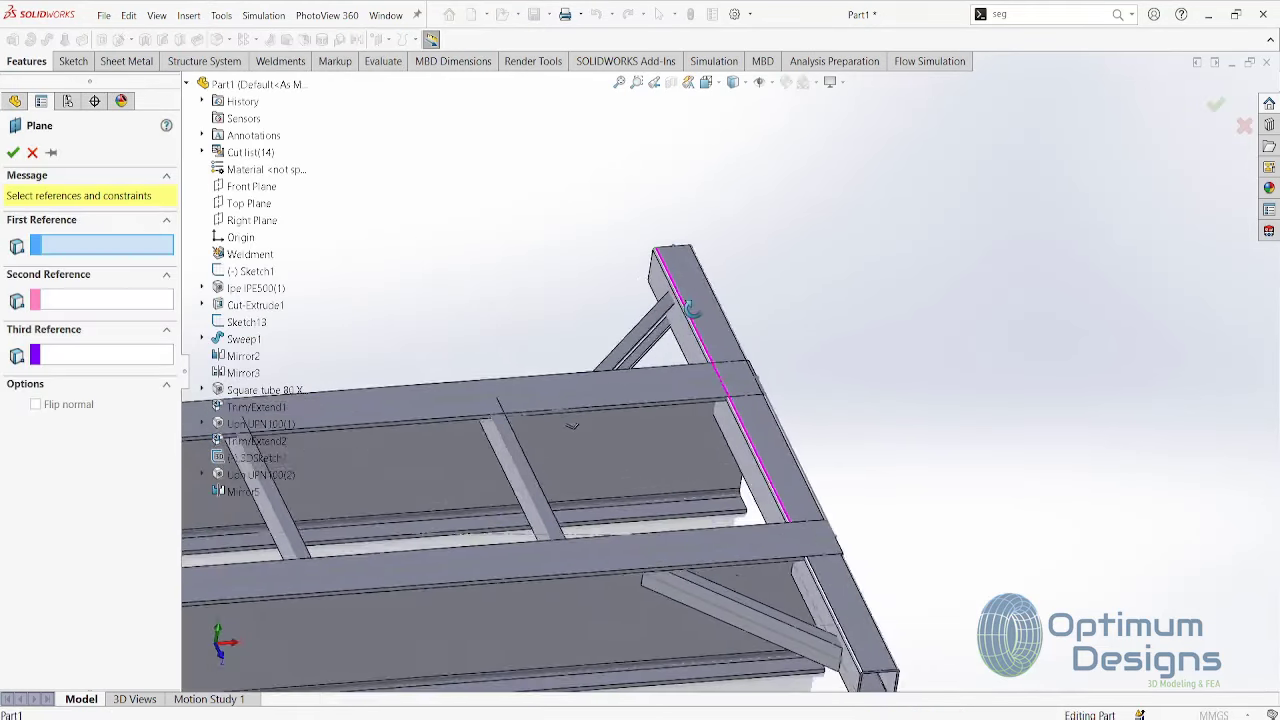
{"action": "left_click", "coordinate": [690, 335]}
{"action": "scroll", "coordinate": [443, 328], "scroll_direction": "down", "scroll_amount": 5}
{"action": "scroll", "coordinate": [380, 420], "scroll_direction": "up", "scroll_amount": 5}
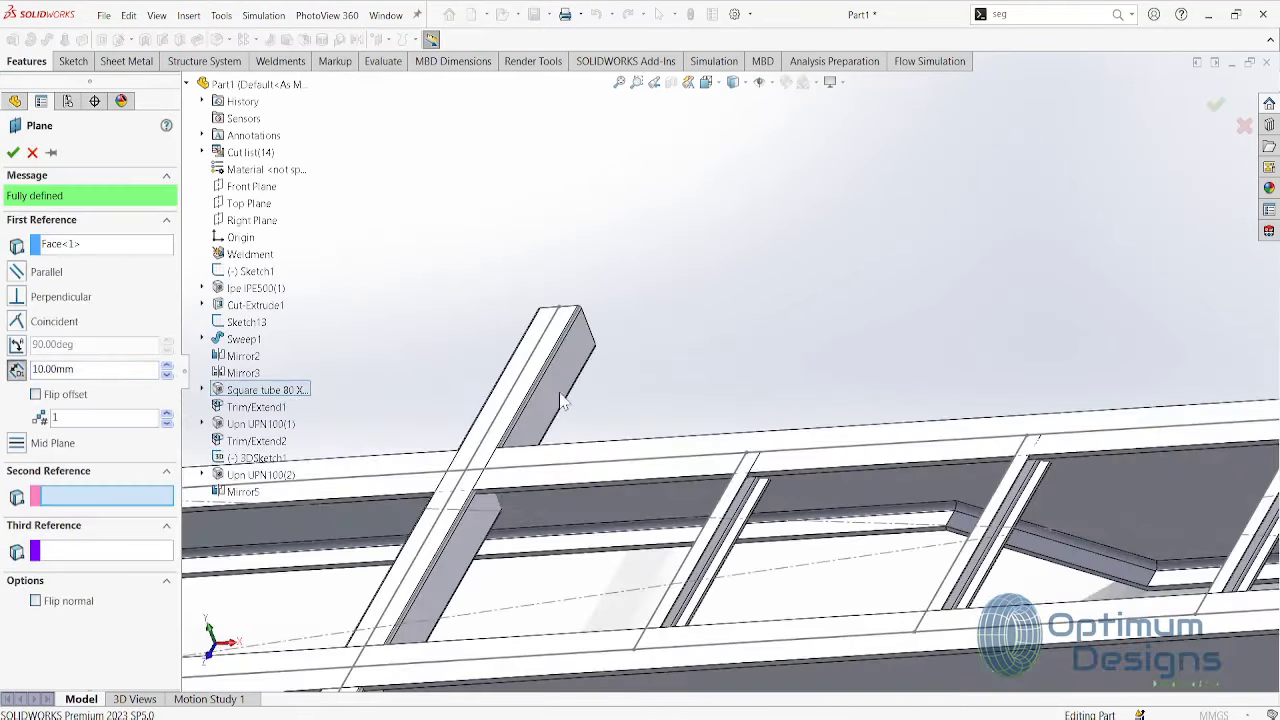
{"action": "left_click", "coordinate": [571, 400]}
{"action": "scroll", "coordinate": [776, 374], "scroll_direction": "down", "scroll_amount": 5}
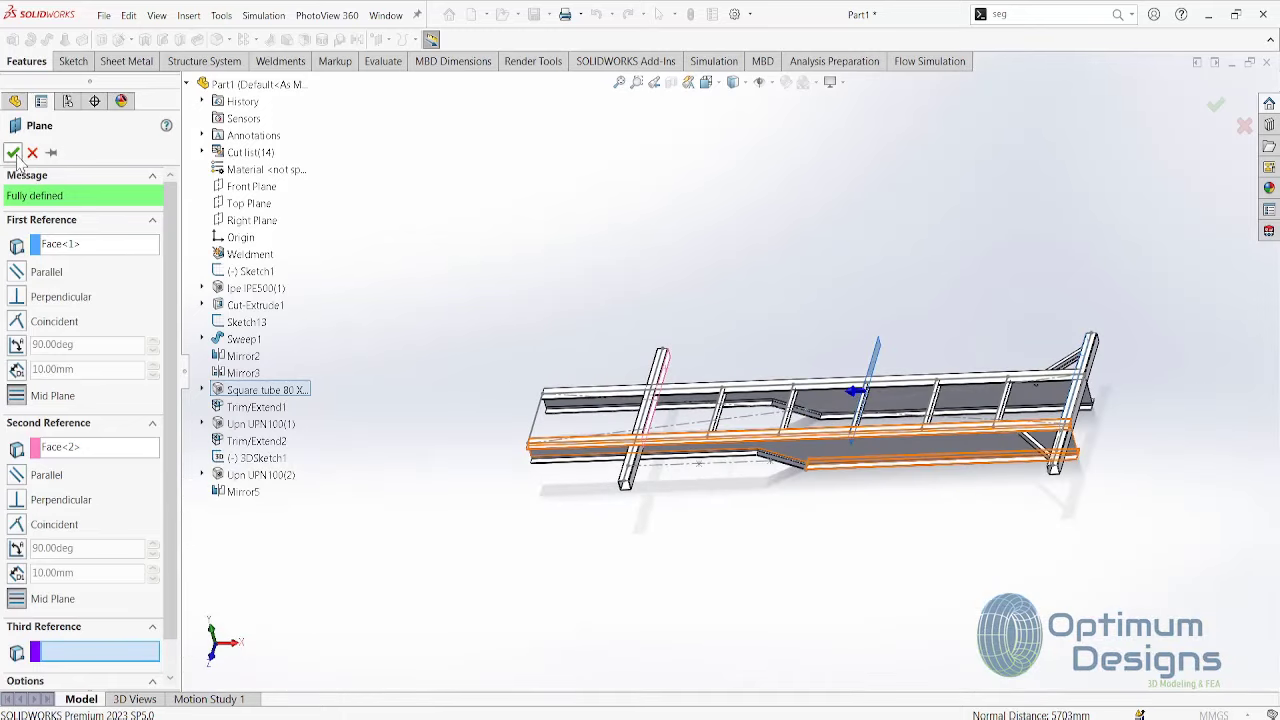
{"action": "key", "text": "Return"}
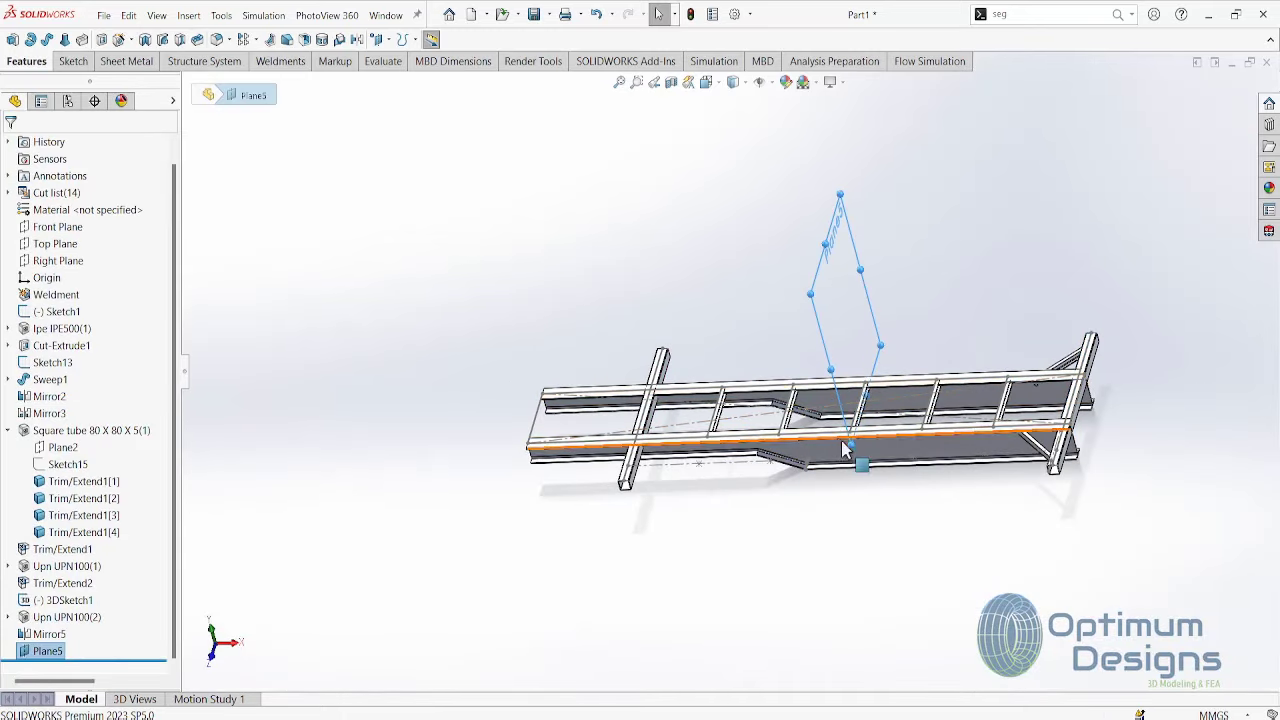
{"action": "left_click_drag", "start_coordinate": [850, 444], "coordinate": [810, 562]}
{"action": "mouse_move", "coordinate": [893, 538]}
{"action": "middle_mouse_down"}
{"action": "mouse_move", "coordinate": [923, 546]}
{"action": "mouse_move", "coordinate": [922, 586]}
{"action": "middle_mouse_up"}
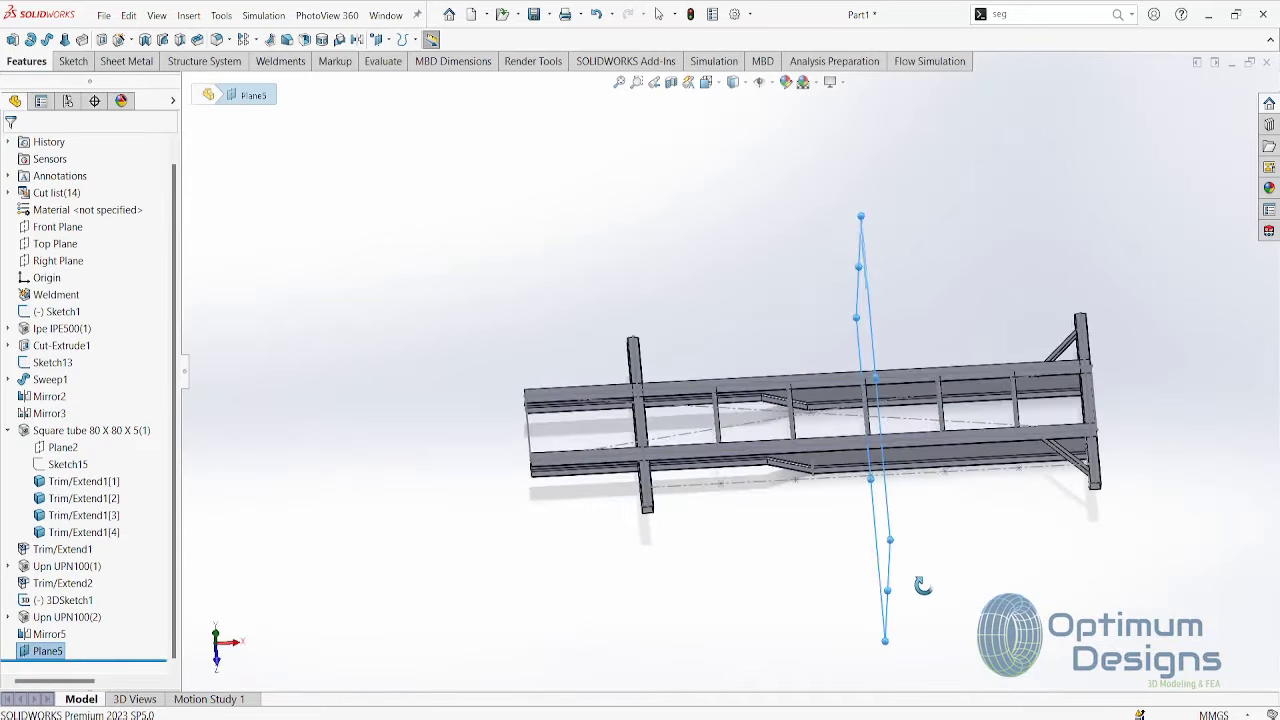
- Mirror Mirror5 and the UPN100(2) brace across Plane5 to the frame's far end
{"action": "left_click", "coordinate": [403, 40]}
{"action": "scroll", "coordinate": [1025, 320], "scroll_direction": "down", "scroll_amount": 3}
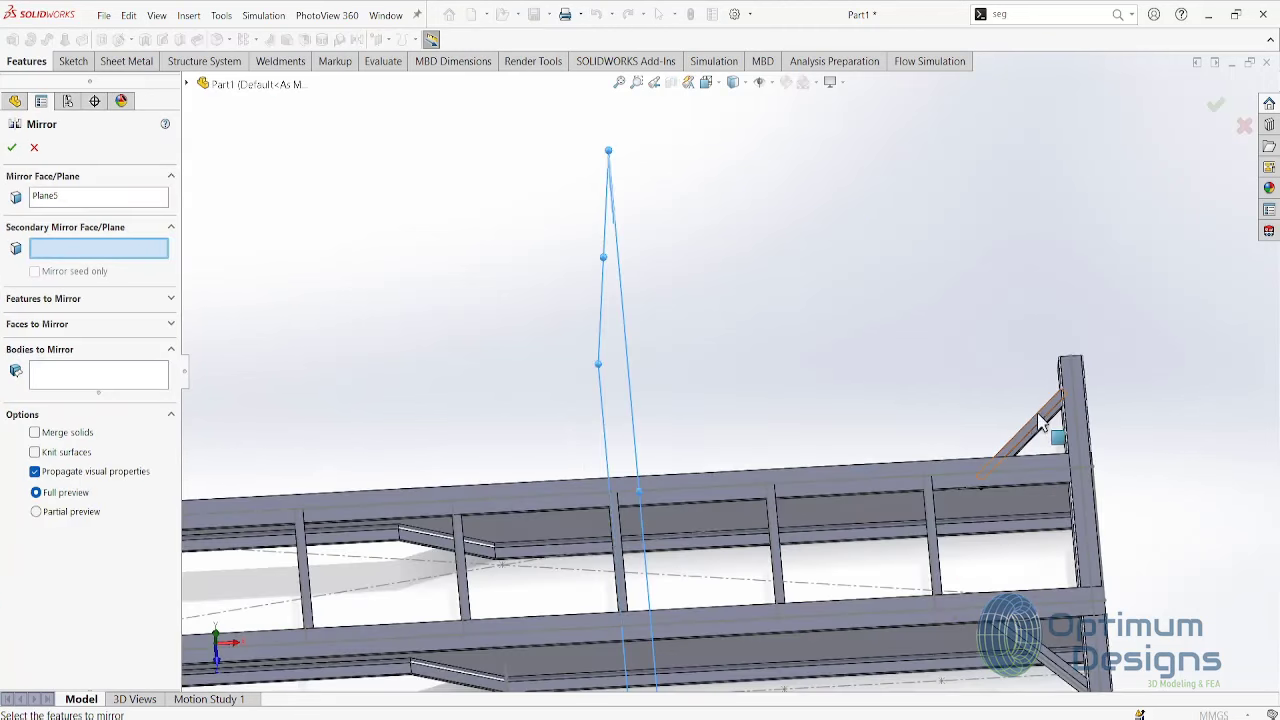
{"action": "left_click", "coordinate": [129, 367]}
{"action": "left_click", "coordinate": [1020, 433]}
{"action": "scroll", "coordinate": [730, 380], "scroll_direction": "up", "scroll_amount": 2}
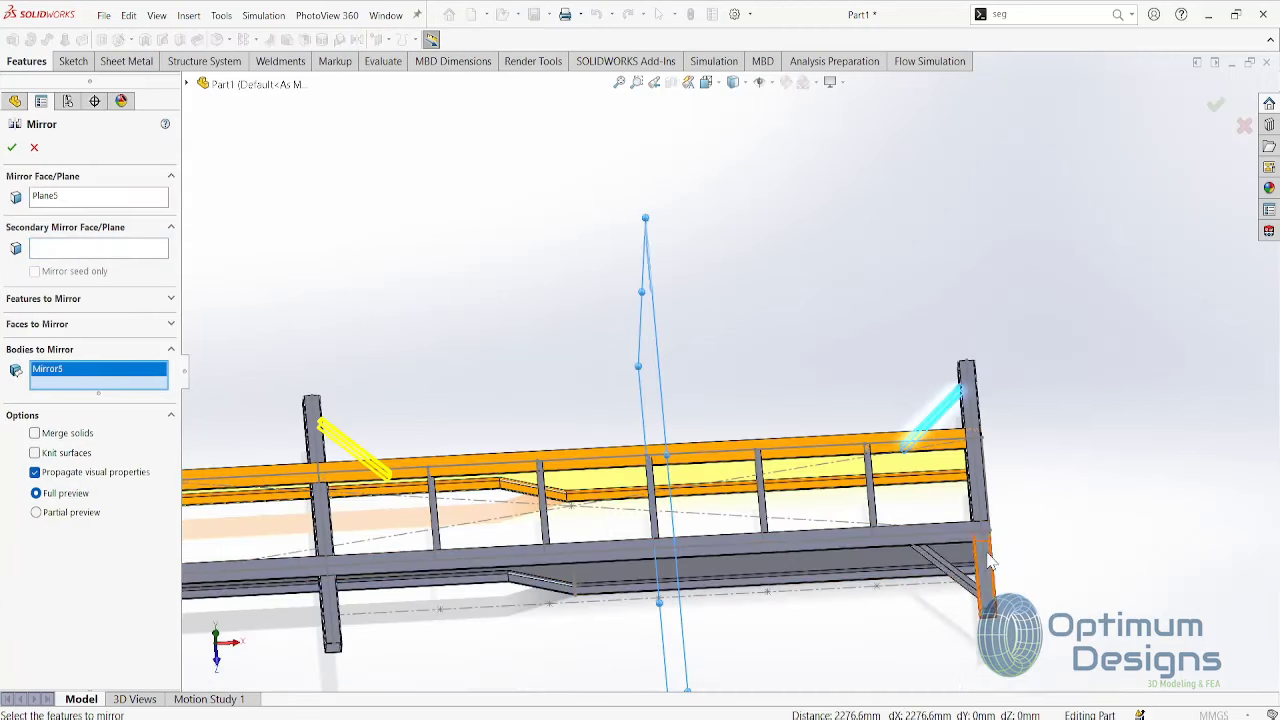
{"action": "left_click", "coordinate": [958, 580]}
{"action": "key", "text": "Return"}
{"action": "left_click", "coordinate": [262, 64]}
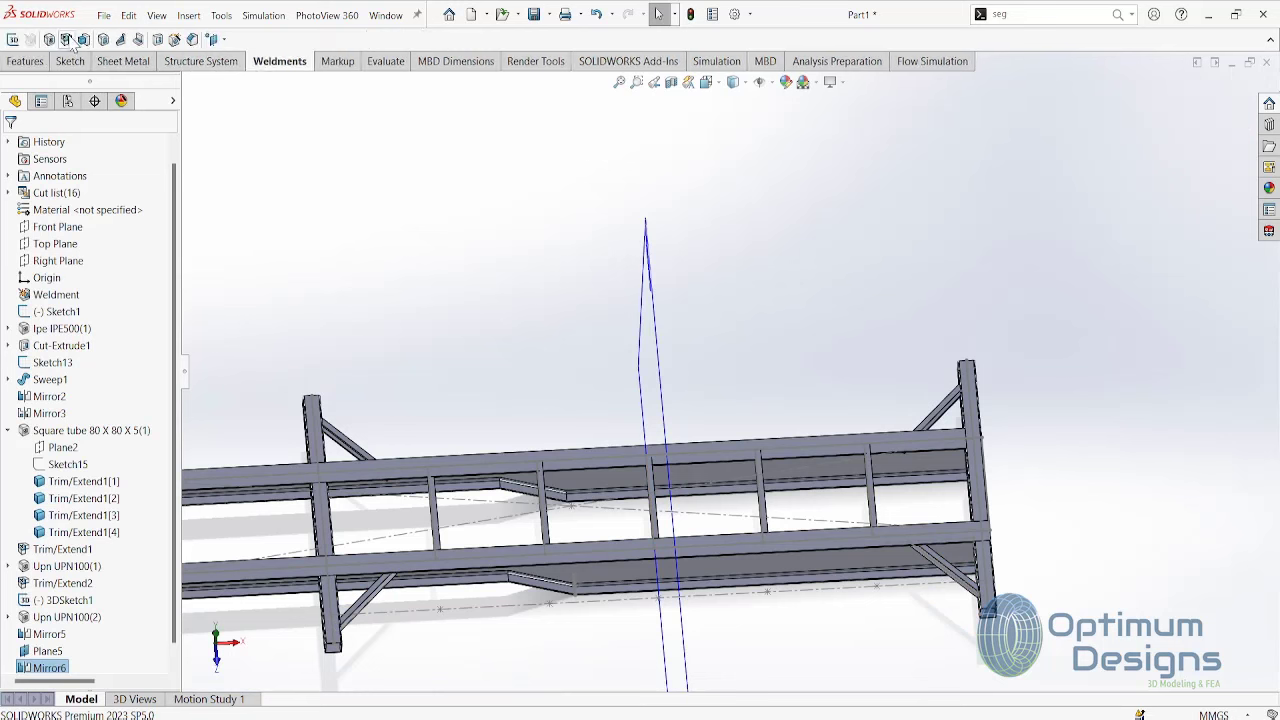
- Trim all four braces against the lower rail as a first trim attempt
{"action": "left_click", "coordinate": [103, 40]}
{"action": "left_click", "coordinate": [350, 442]}
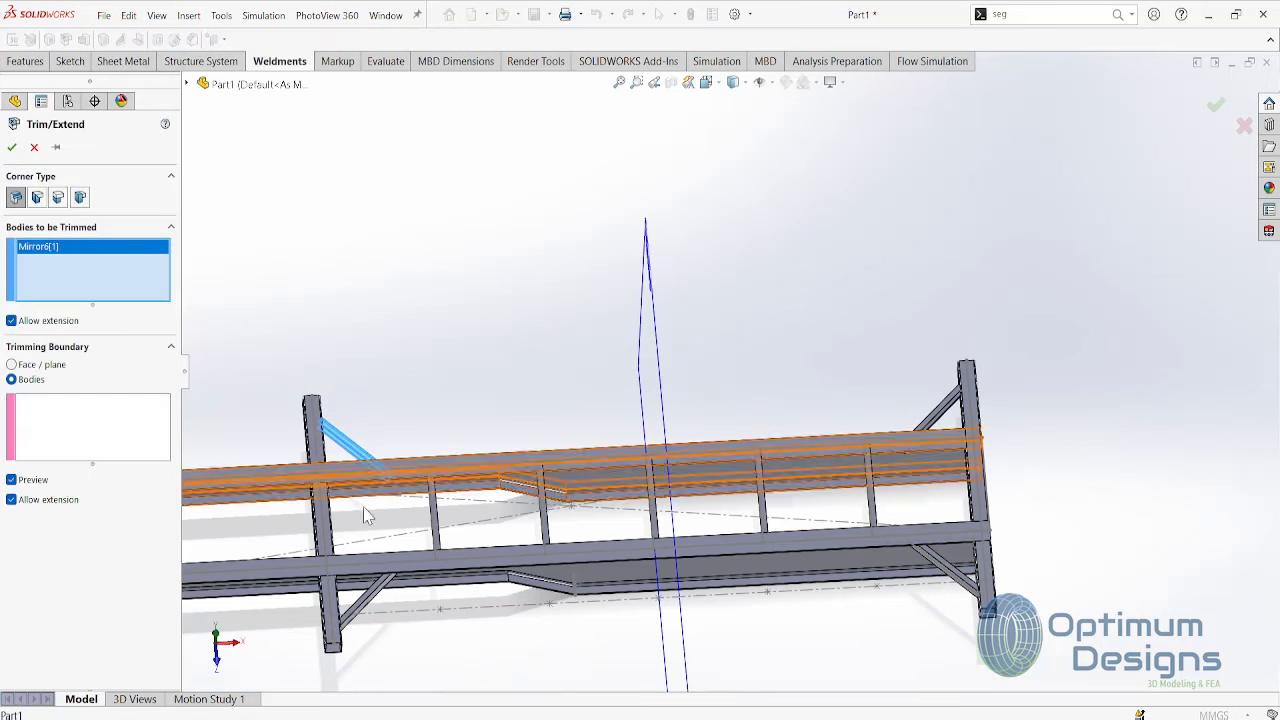
{"action": "left_click", "coordinate": [372, 603]}
{"action": "left_click", "coordinate": [948, 418]}
{"action": "left_click", "coordinate": [962, 578]}
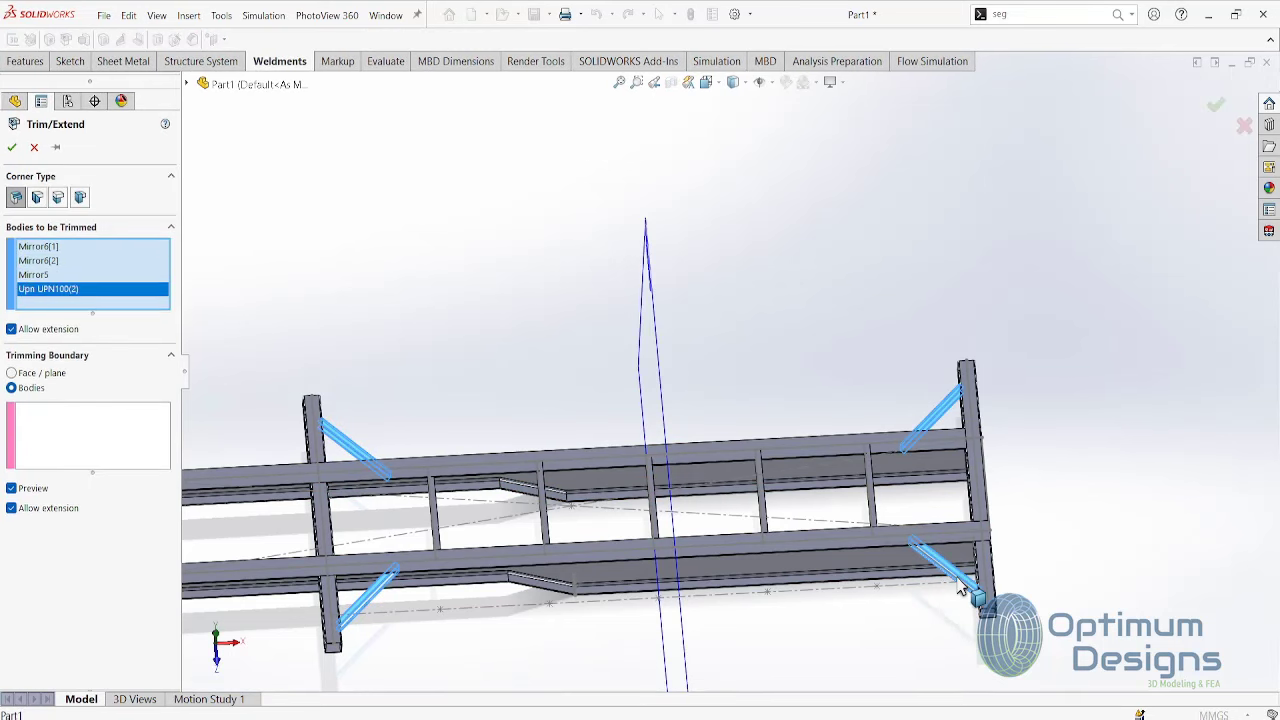
{"action": "left_click", "coordinate": [315, 457]}
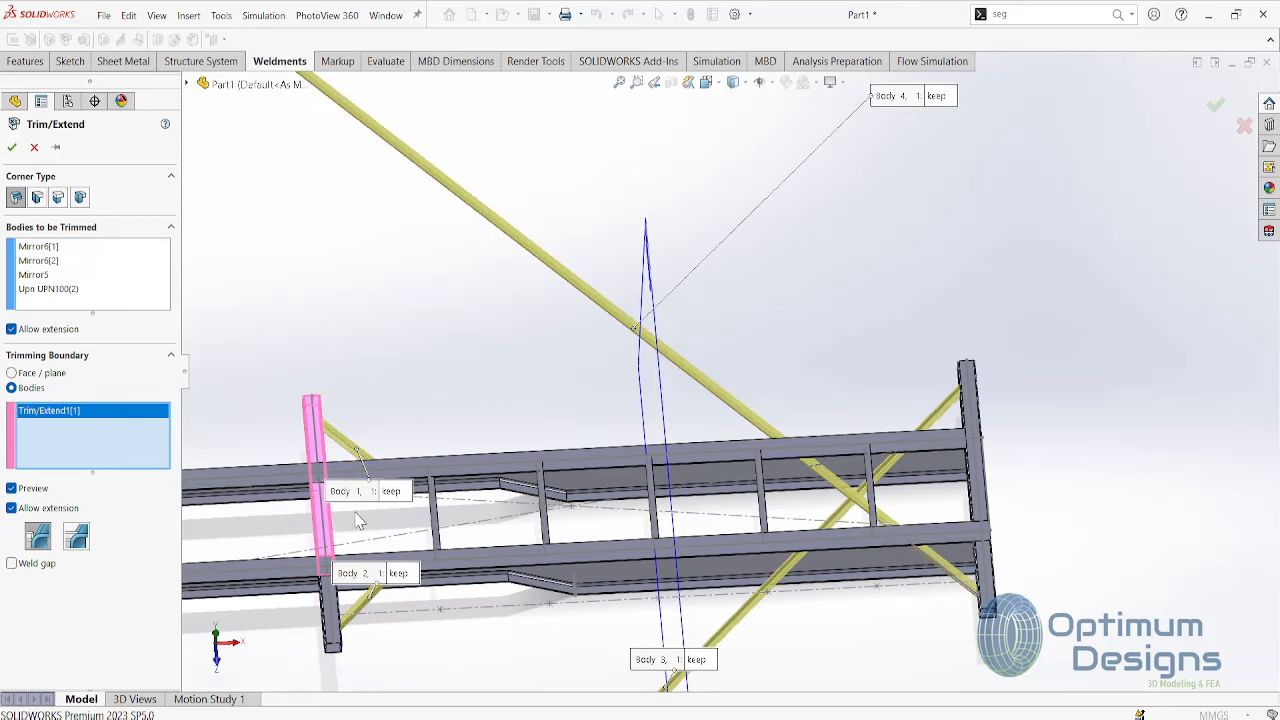
{"action": "mouse_move", "coordinate": [340, 490]}
{"action": "middle_mouse_down"}
{"action": "mouse_move", "coordinate": [445, 415]}
{"action": "mouse_move", "coordinate": [443, 451]}
{"action": "middle_mouse_up"}
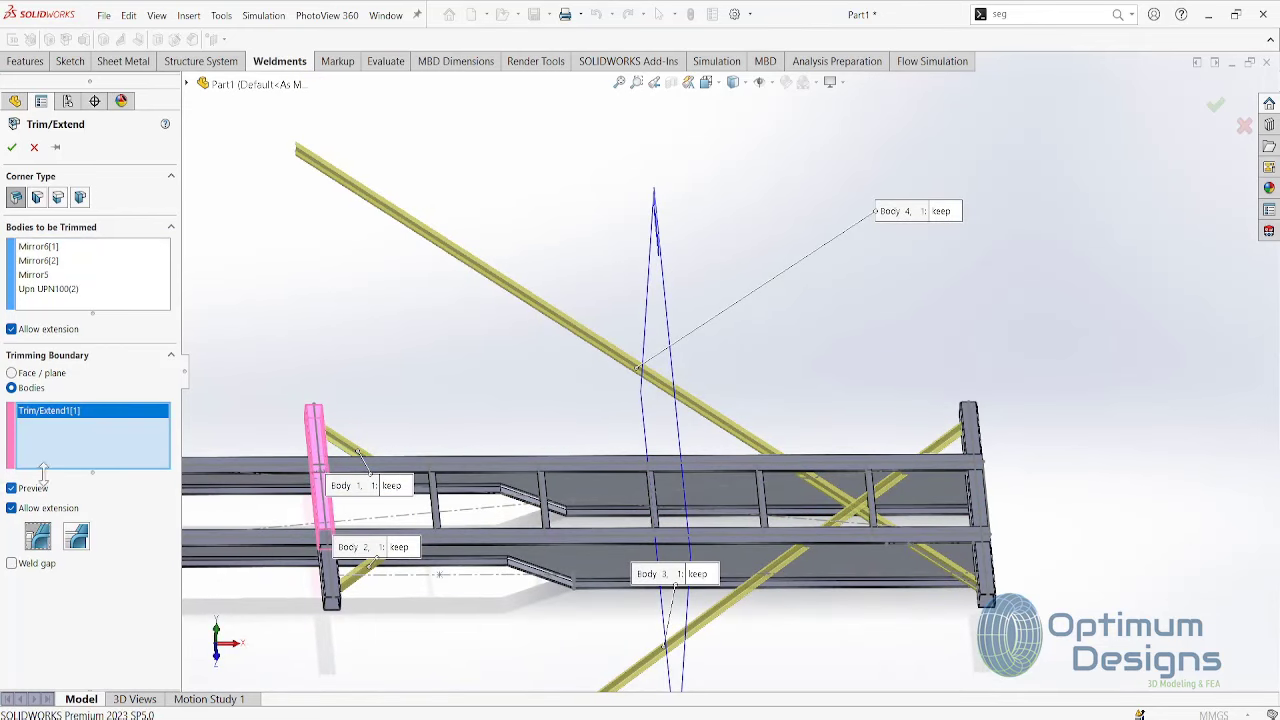
{"action": "key", "text": "Delete"}
{"action": "left_click", "coordinate": [875, 592]}
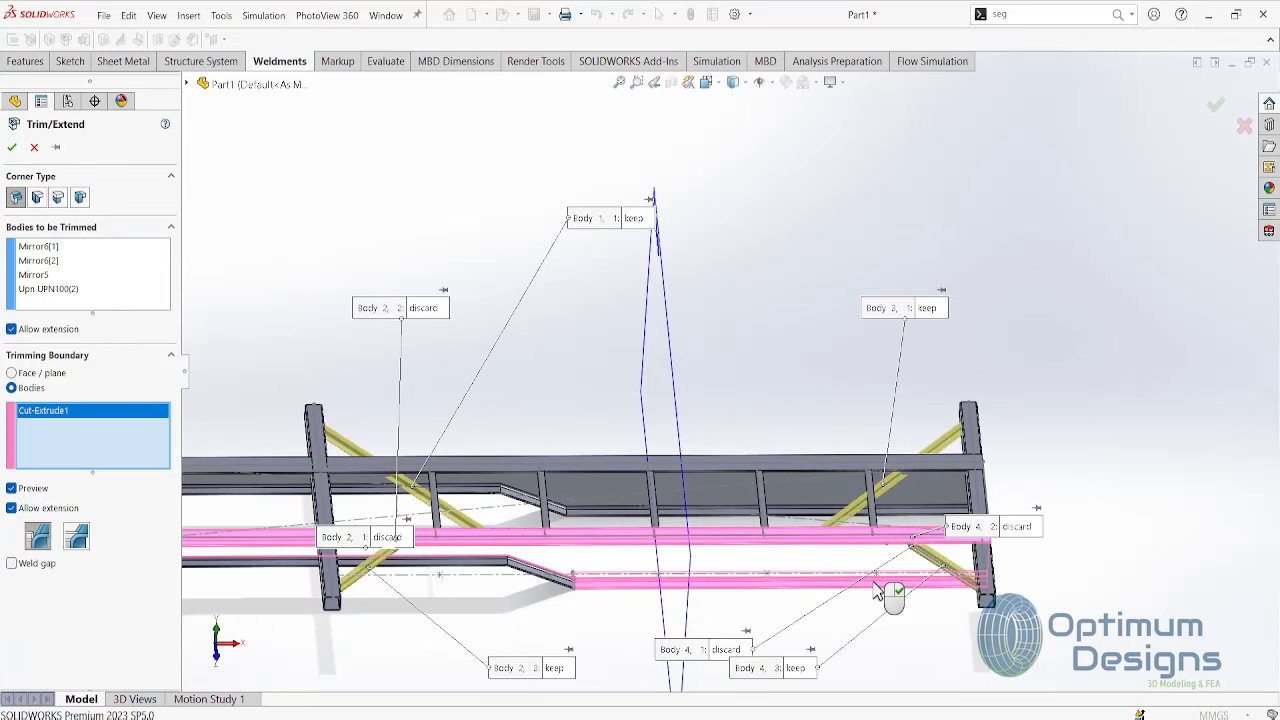
{"action": "right_click", "coordinate": [870, 592]}
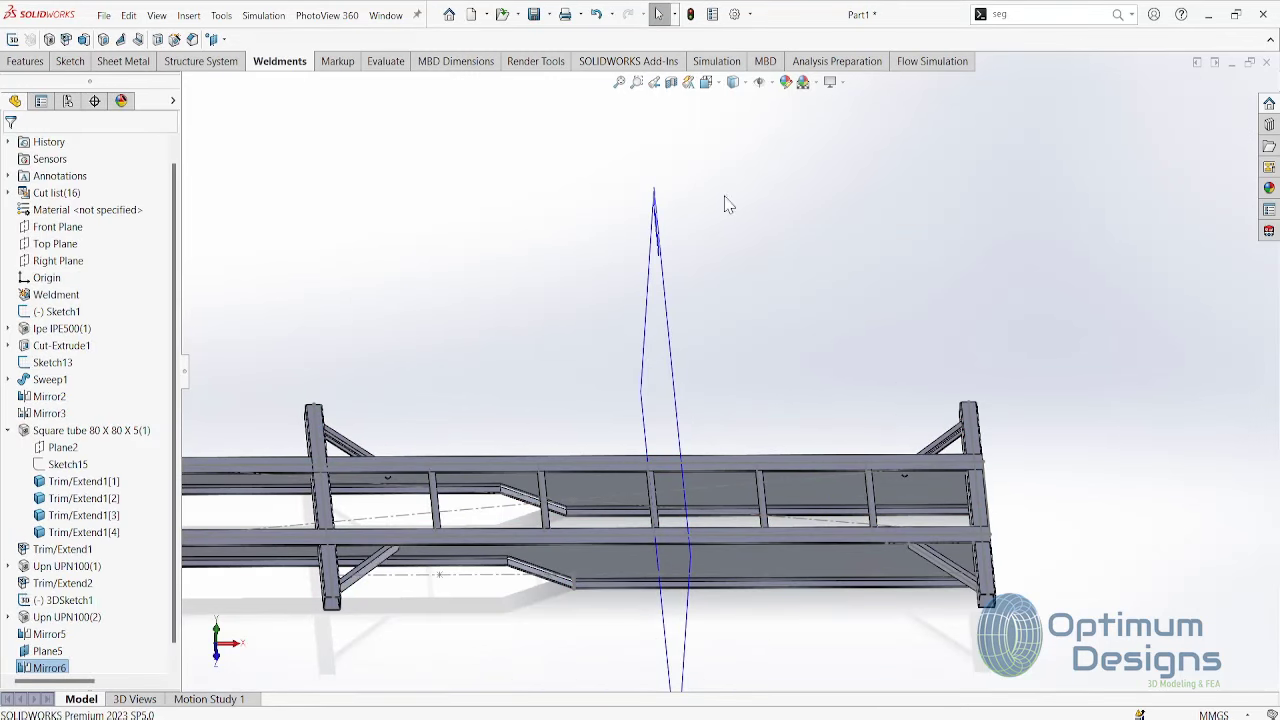
- Undo the trim and both brace mirror features
{"action": "left_click", "coordinate": [597, 14]}
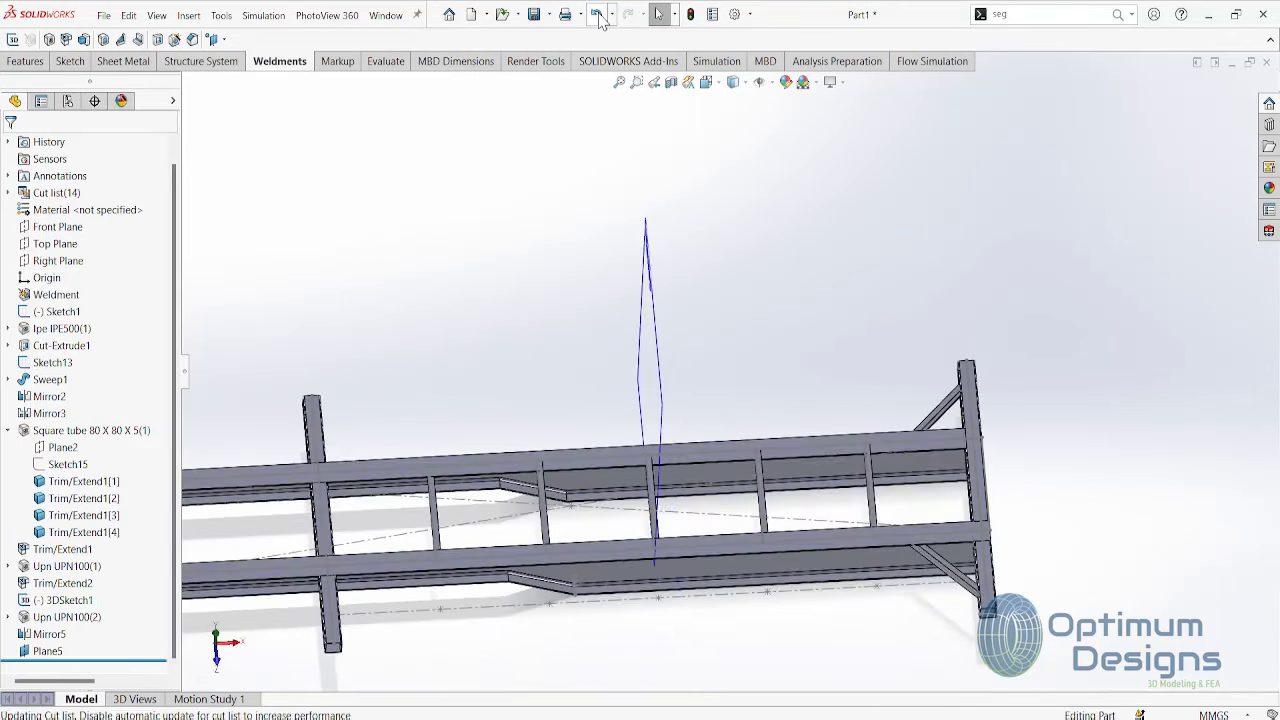
{"action": "left_click", "coordinate": [597, 14]}
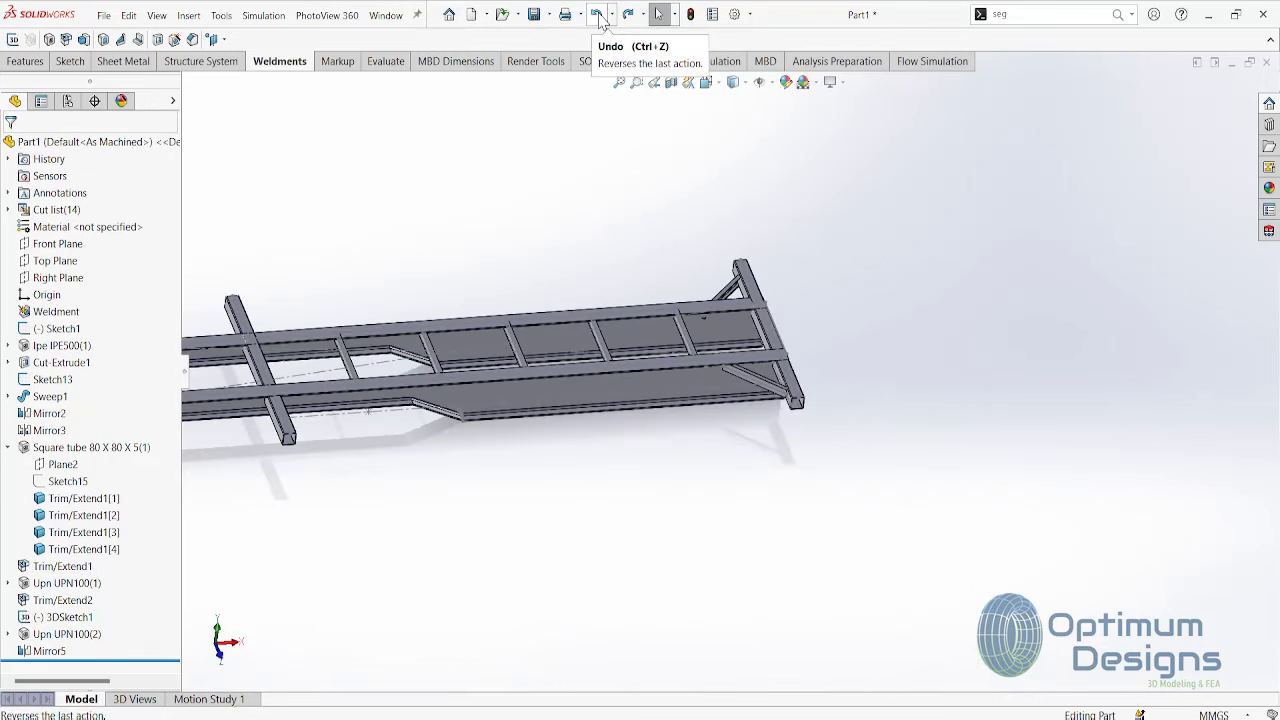
{"action": "left_click", "coordinate": [597, 14]}
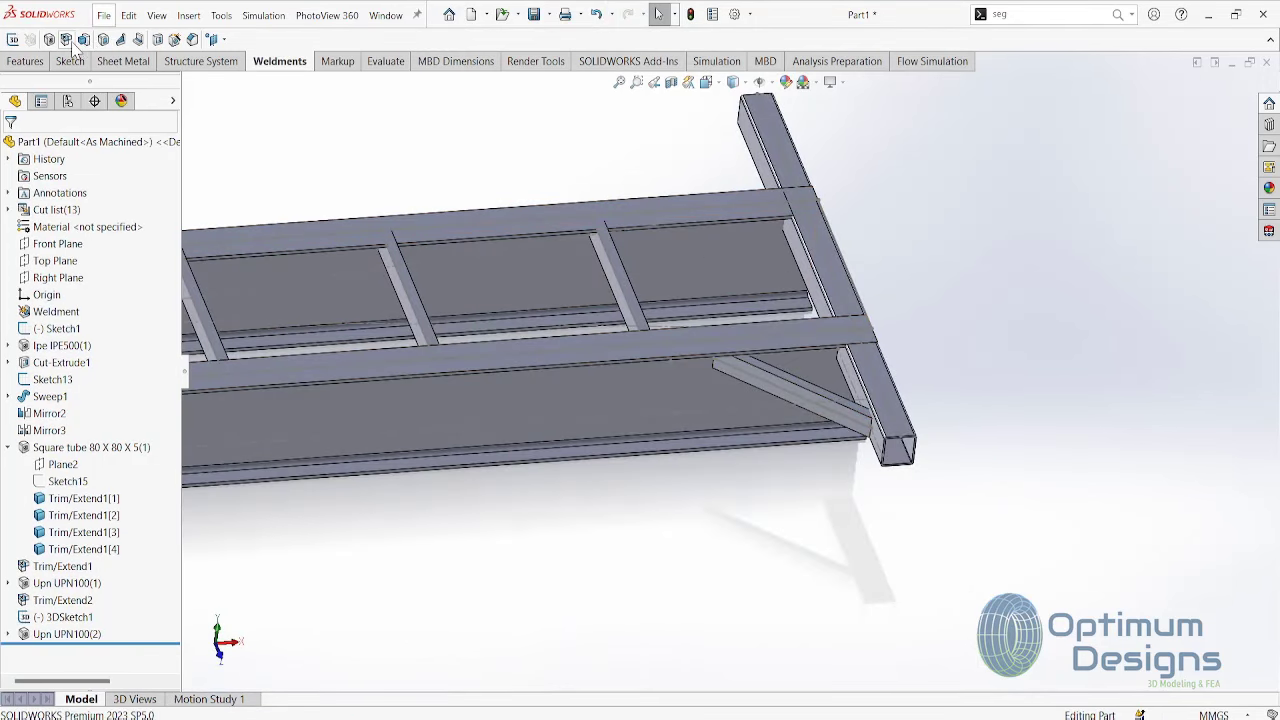
- Trim the UPN100(2) brace against the side beam and the end tube (Trim/Extend3)
{"action": "left_click", "coordinate": [66, 40]}
{"action": "left_click", "coordinate": [801, 391]}
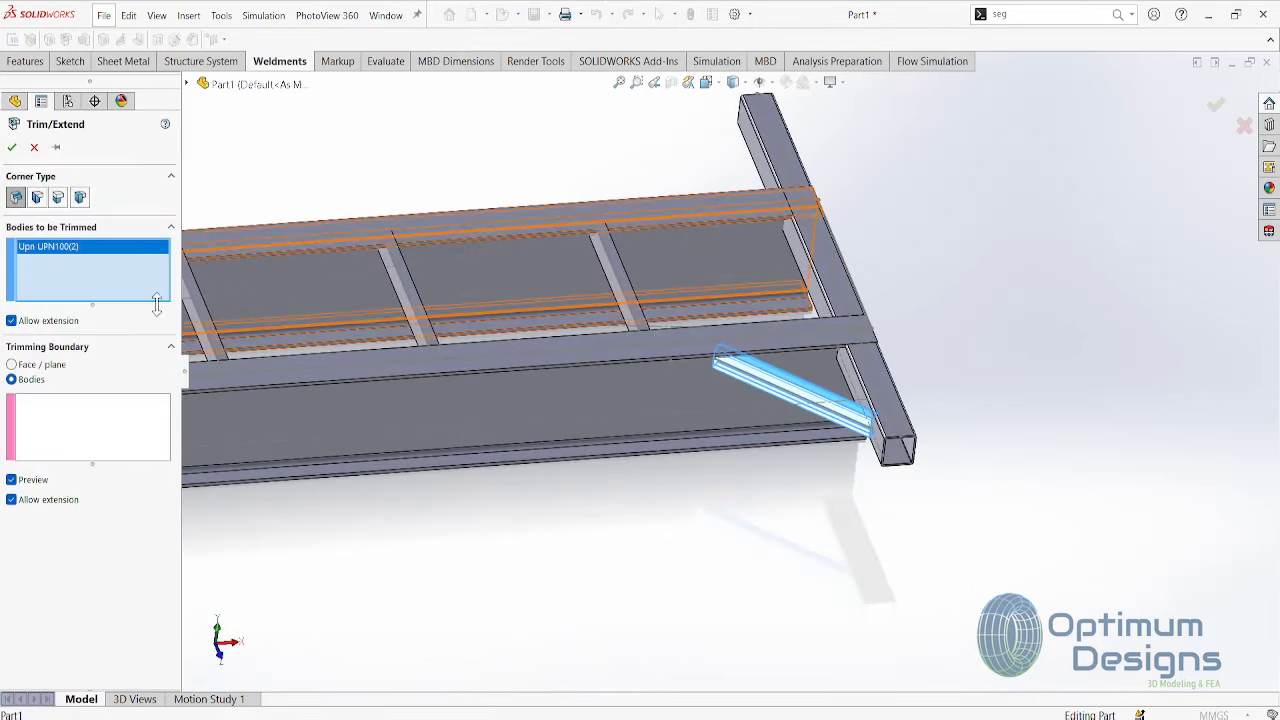
{"action": "left_click", "coordinate": [850, 385]}
{"action": "left_click", "coordinate": [662, 430]}
{"action": "right_click", "coordinate": [645, 408]}
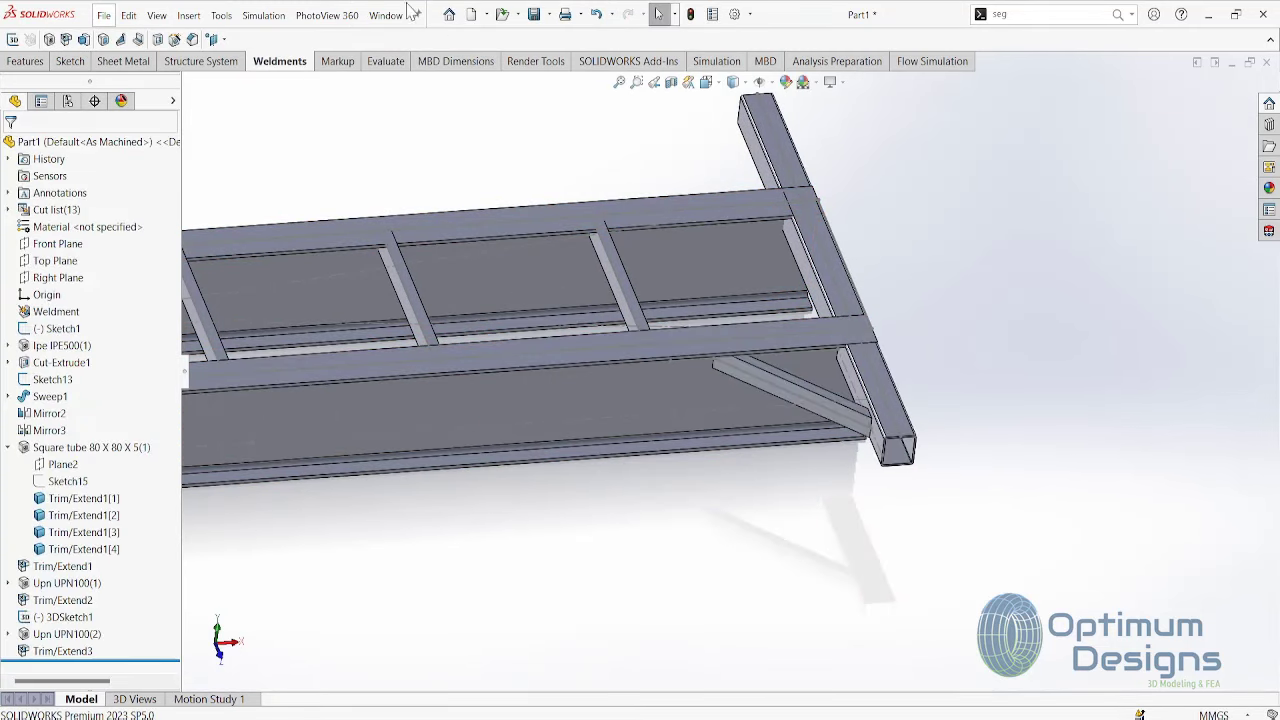
- Mirror the trimmed brace across the Front Plane to the other side rail (Mirror7)
{"action": "left_click", "coordinate": [26, 61]}
{"action": "left_click", "coordinate": [380, 40]}
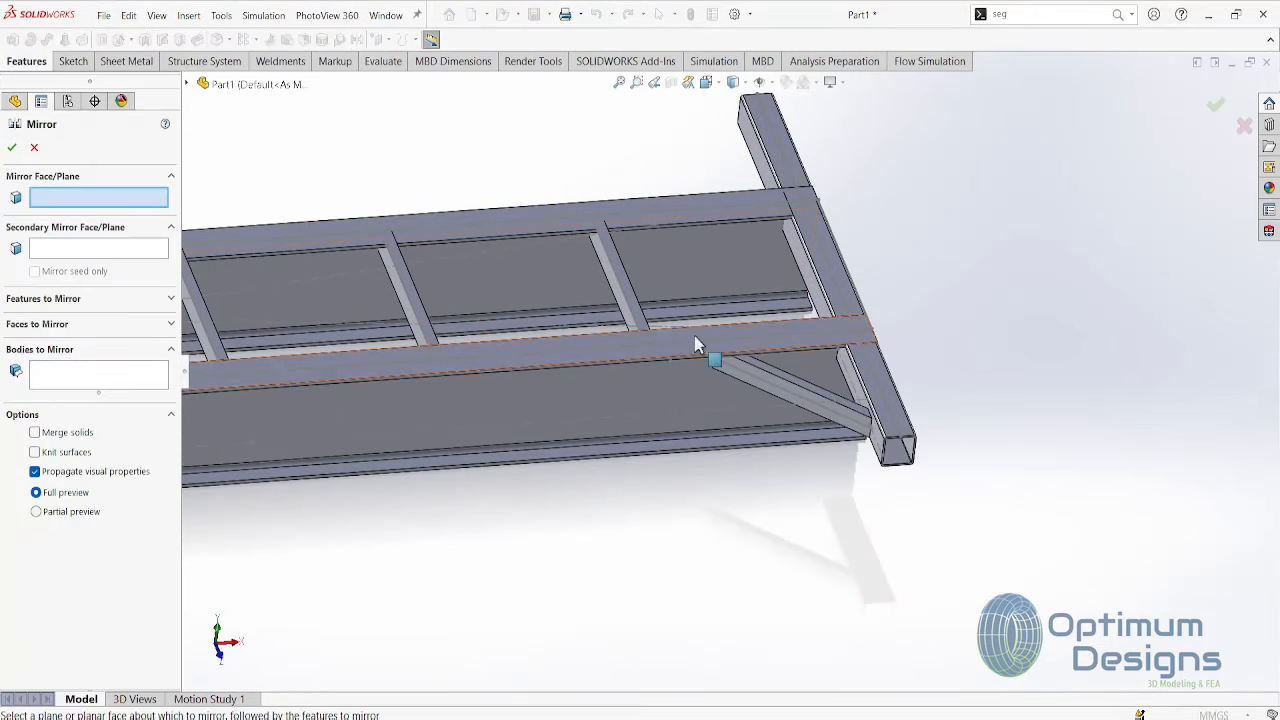
{"action": "left_click", "coordinate": [186, 84]}
{"action": "left_click", "coordinate": [251, 186]}
{"action": "left_click", "coordinate": [98, 374]}
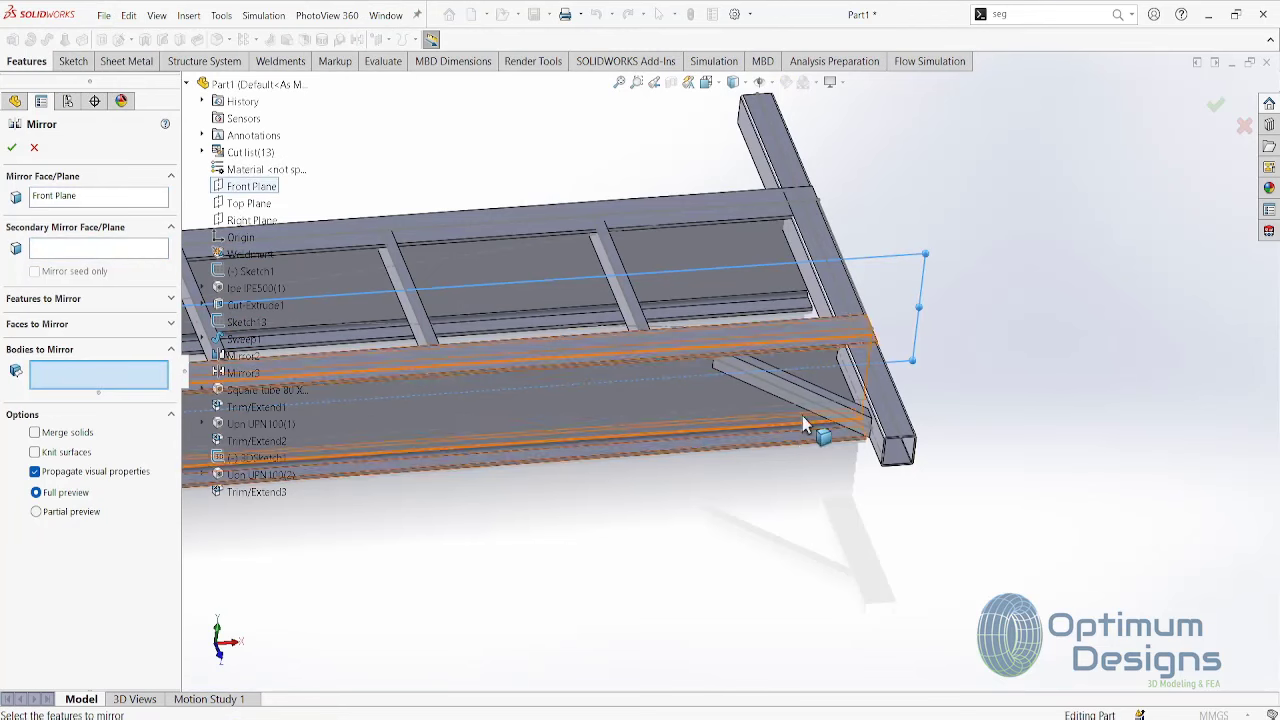
{"action": "left_click", "coordinate": [805, 395]}
{"action": "scroll", "coordinate": [805, 395], "scroll_direction": "up", "scroll_amount": 5}
- Add reference Plane6 midway between the frame's two end faces
{"action": "left_click", "coordinate": [189, 15]}
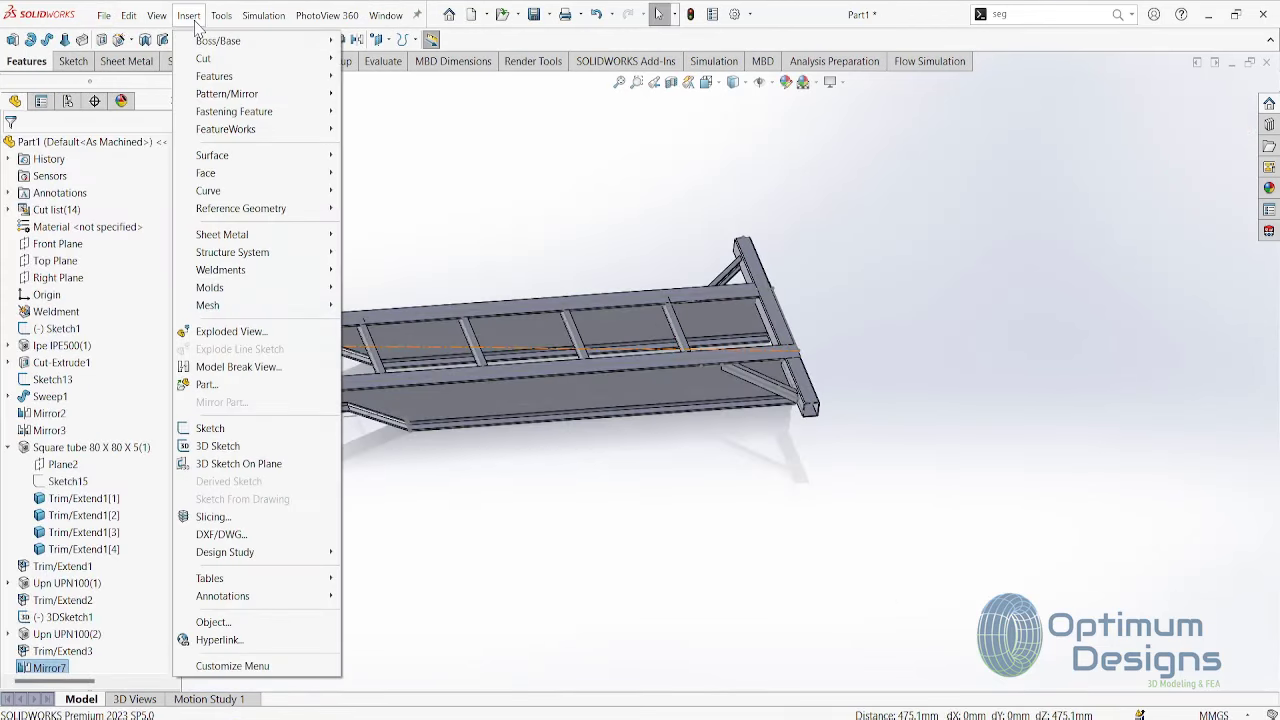
{"action": "left_click", "coordinate": [360, 208]}
{"action": "left_click", "coordinate": [437, 243]}
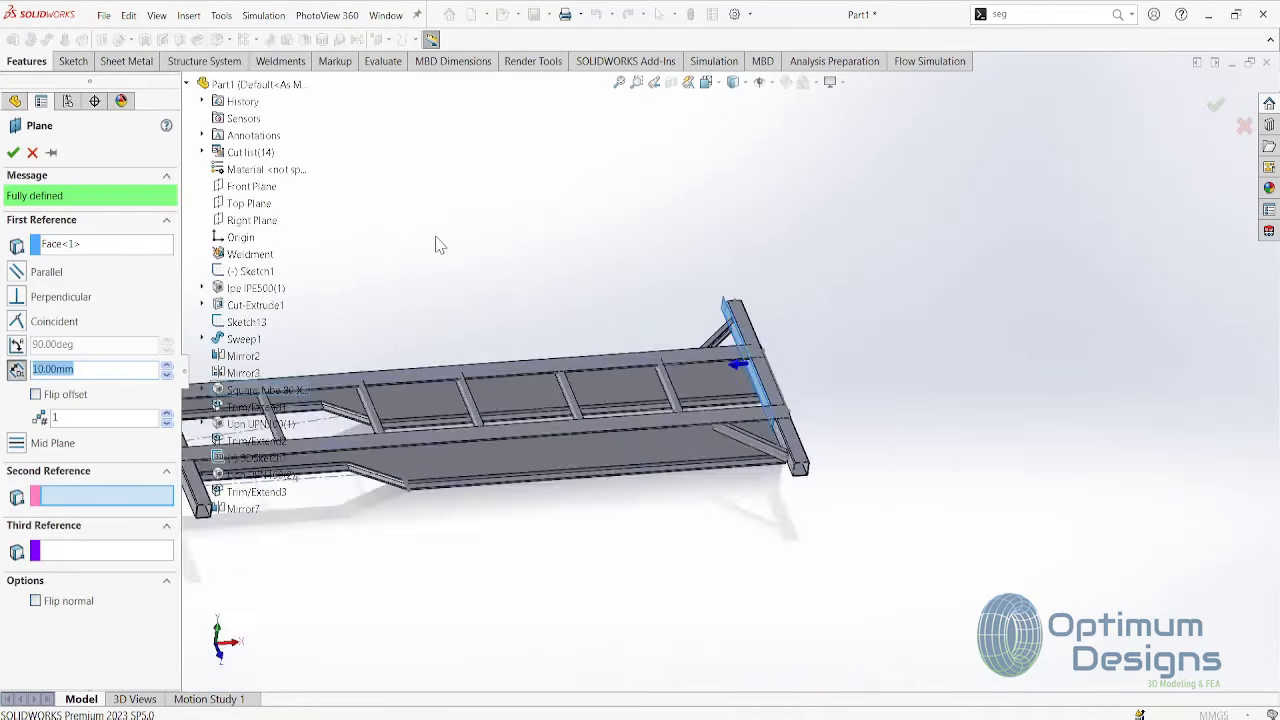
{"action": "scroll", "coordinate": [333, 324], "scroll_direction": "down", "scroll_amount": 5}
{"action": "left_click", "coordinate": [457, 383]}
{"action": "scroll", "coordinate": [457, 383], "scroll_direction": "up", "scroll_amount": 5}
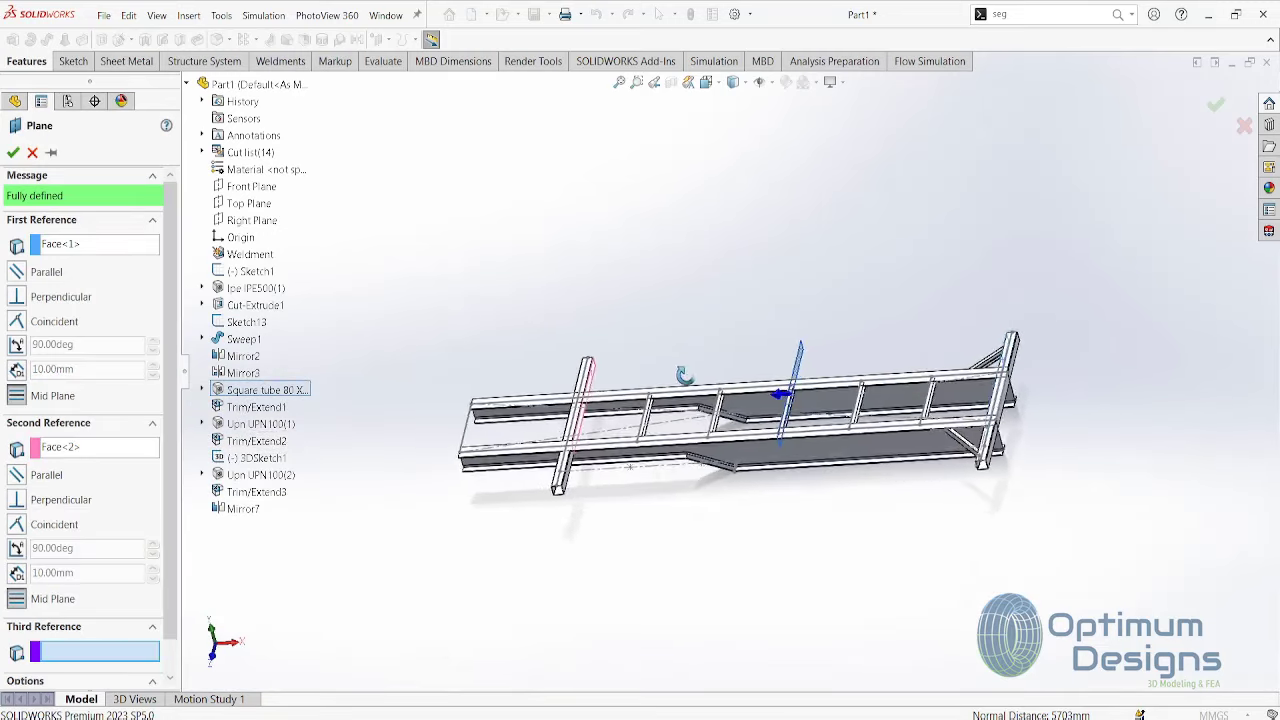
{"action": "left_click", "coordinate": [12, 152]}
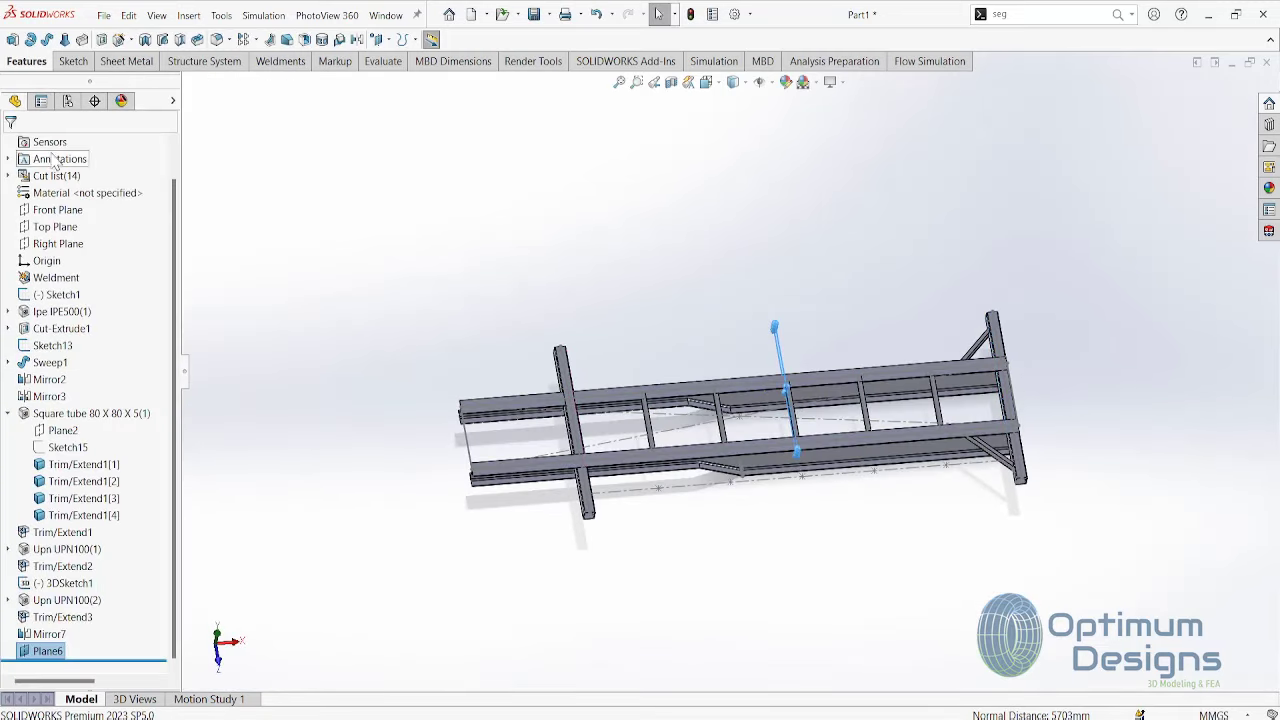
- Mirror both diagonal braces across Plane6 to the far end (Mirror8)
{"action": "left_click", "coordinate": [376, 40]}
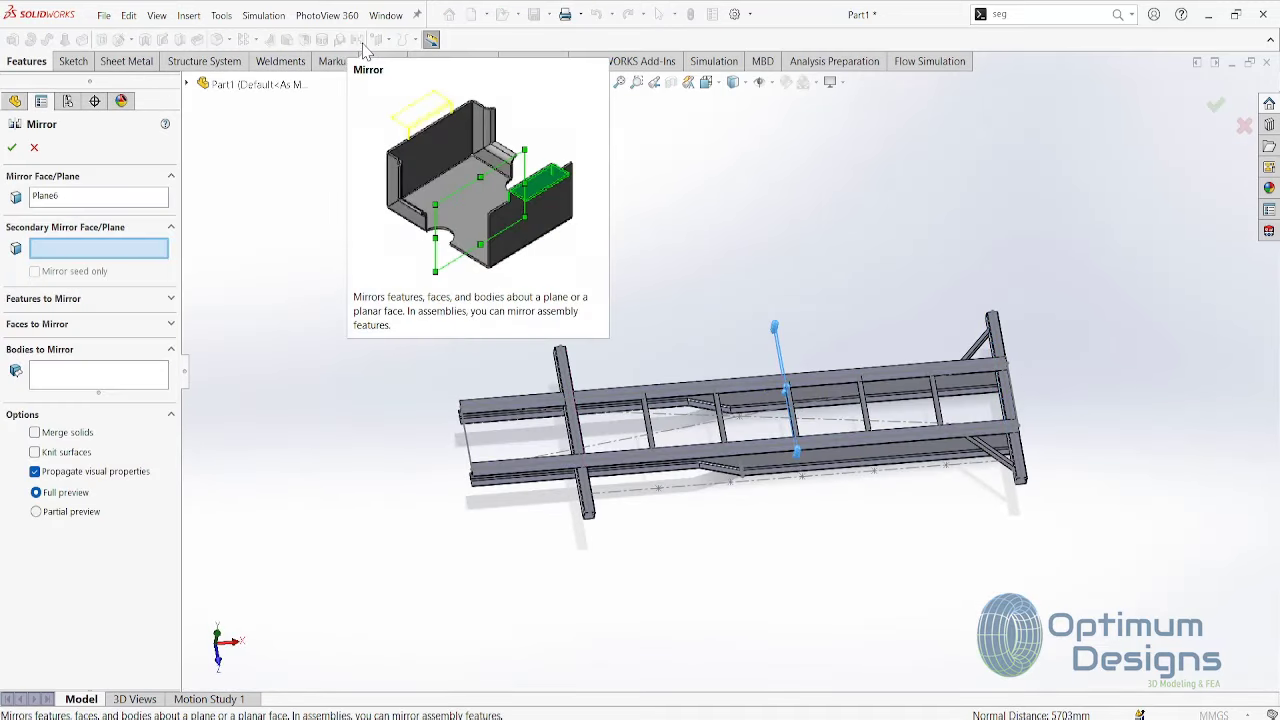
{"action": "left_click", "coordinate": [978, 350]}
{"action": "left_click", "coordinate": [1000, 458]}
{"action": "key", "text": "Return"}
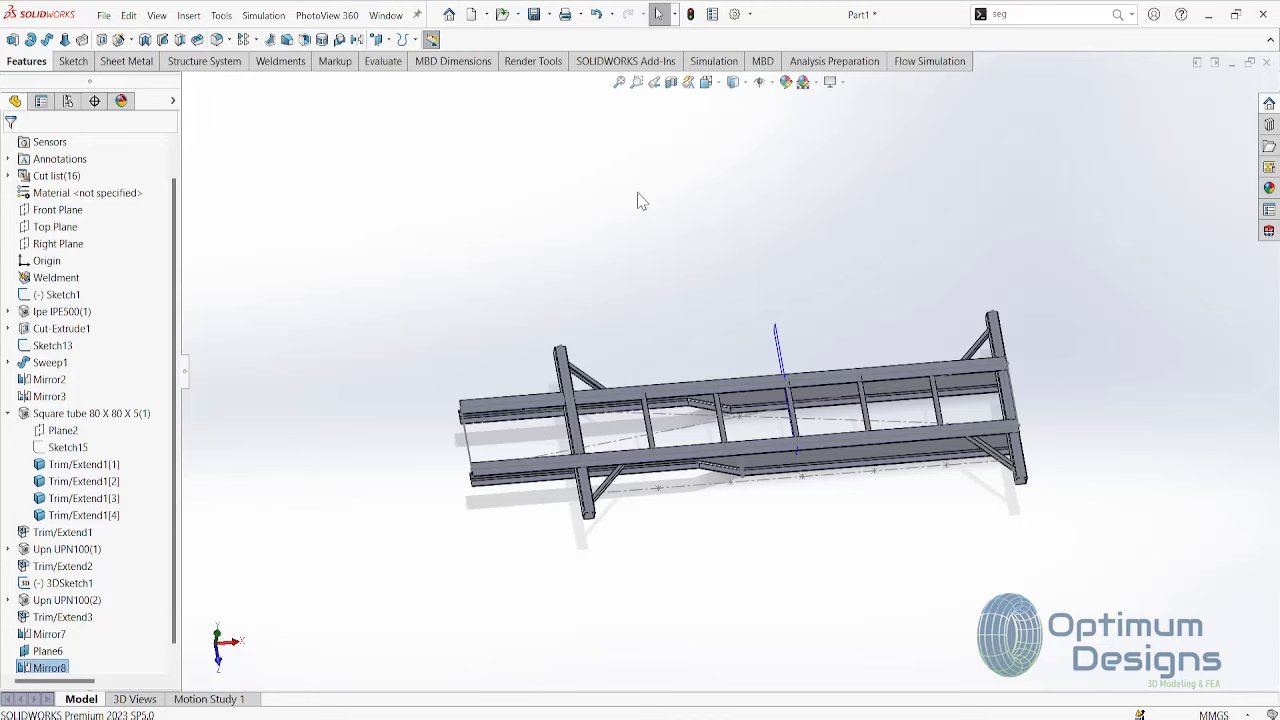
- View the frame square to Sketch13, then square to Sketch1
{"action": "left_click", "coordinate": [48, 651]}
{"action": "left_click", "coordinate": [286, 594]}
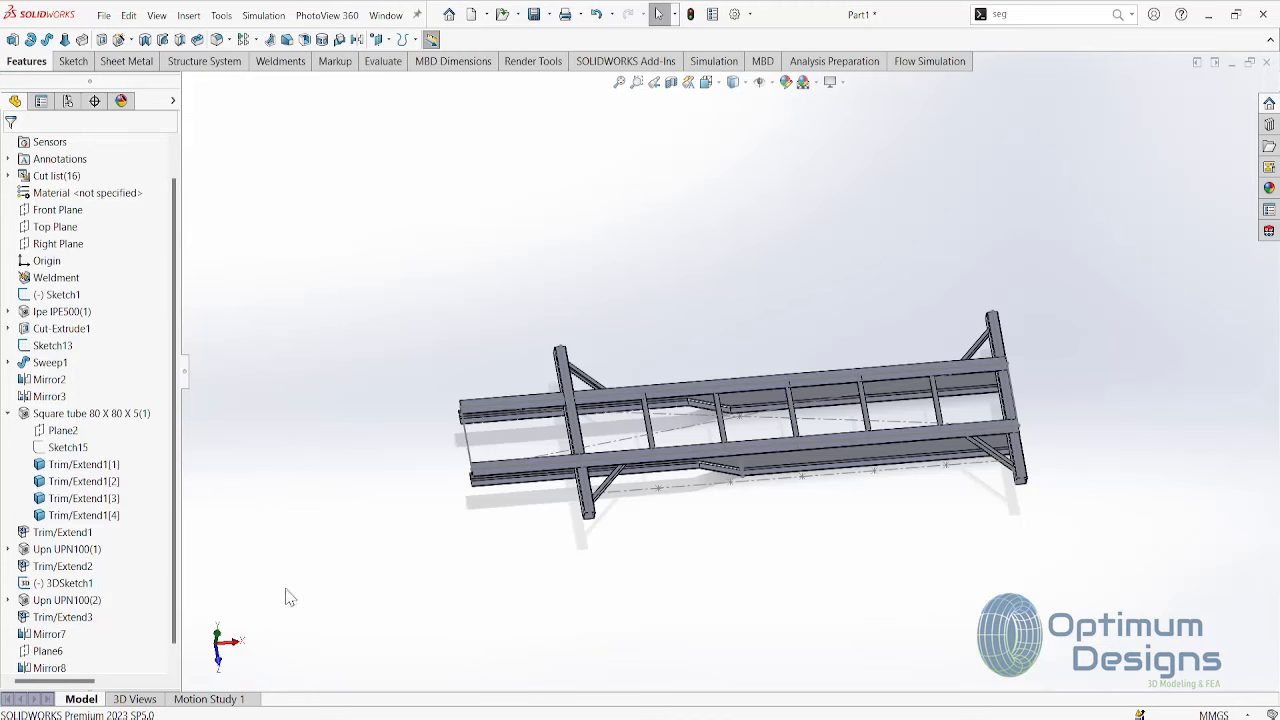
{"action": "mouse_move", "coordinate": [433, 554]}
{"action": "middle_mouse_down"}
{"action": "mouse_move", "coordinate": [430, 592]}
{"action": "mouse_move", "coordinate": [443, 274]}
{"action": "mouse_move", "coordinate": [606, 243]}
{"action": "mouse_move", "coordinate": [628, 390]}
{"action": "mouse_move", "coordinate": [506, 606]}
{"action": "middle_mouse_up"}
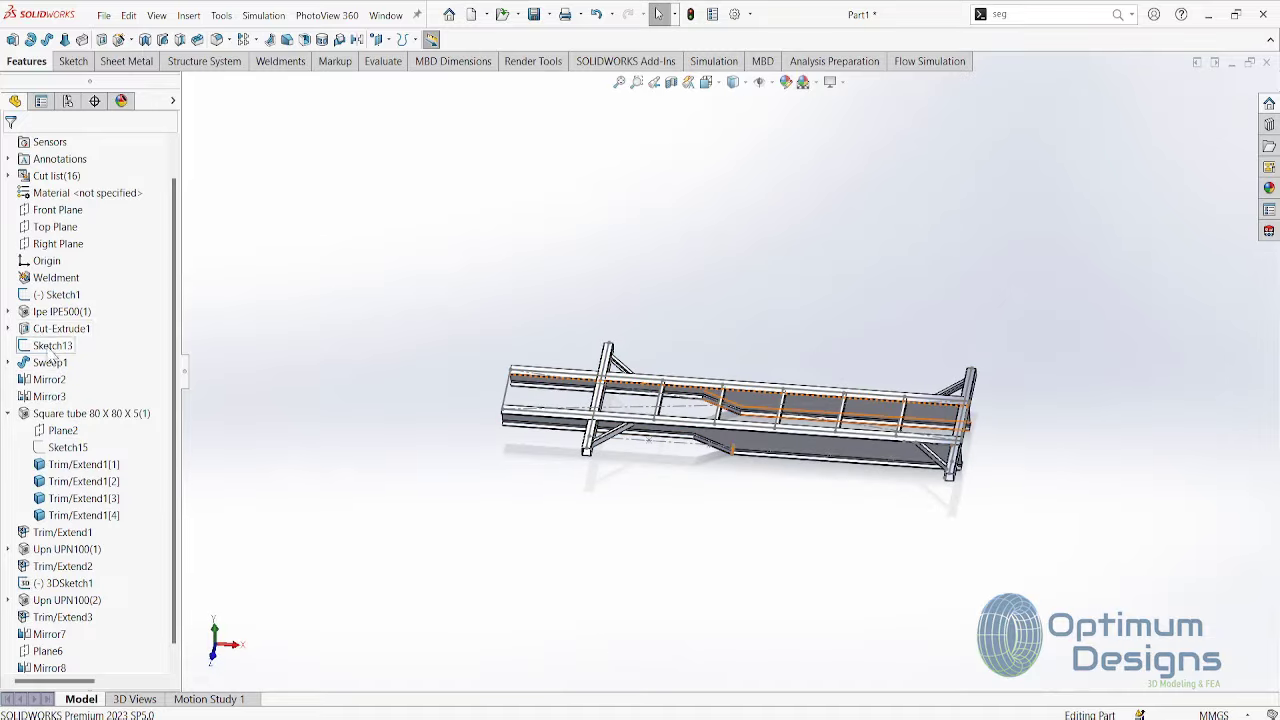
{"action": "left_click", "coordinate": [52, 345]}
{"action": "left_click", "coordinate": [103, 320]}
{"action": "left_click", "coordinate": [56, 294]}
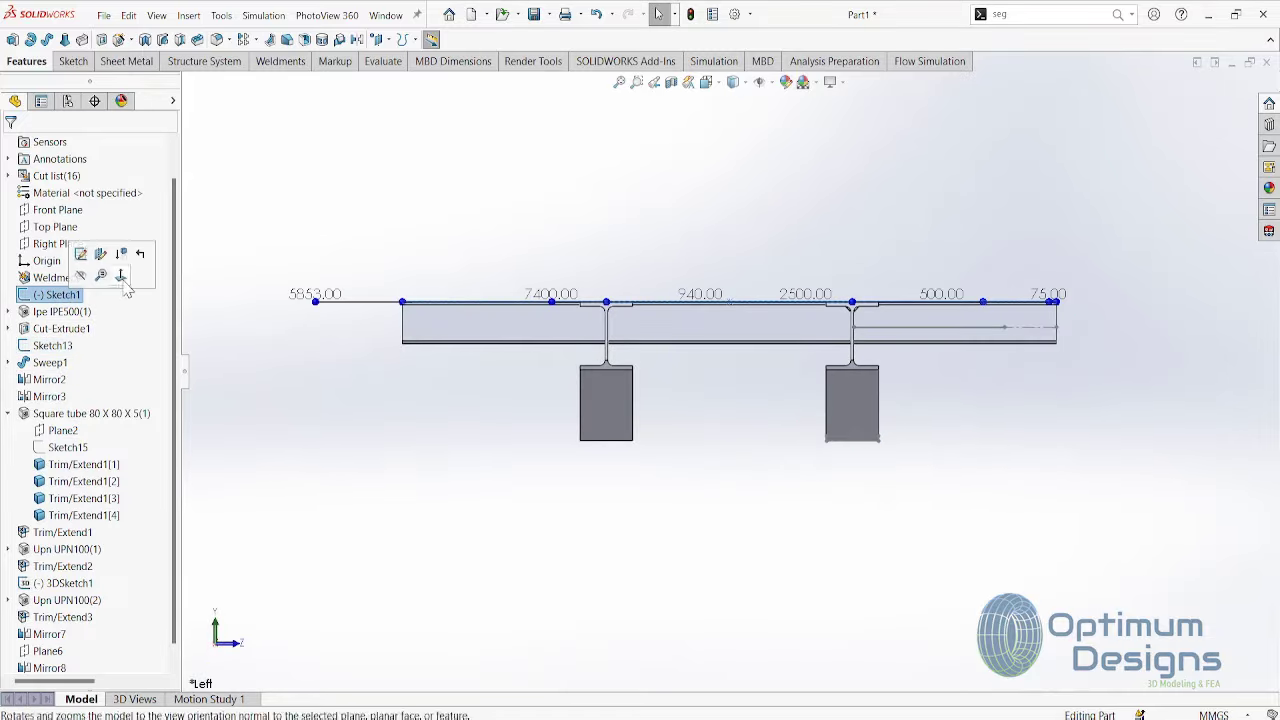
{"action": "left_click", "coordinate": [103, 272]}
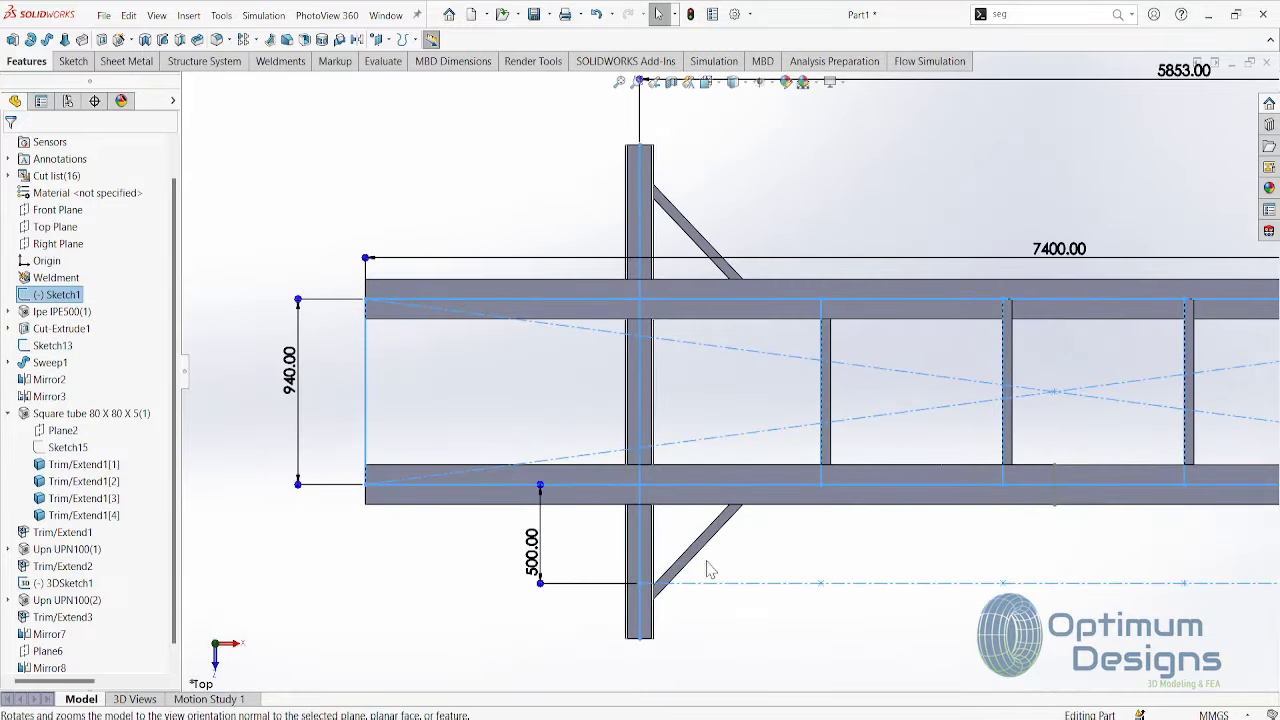
- Tilt to a 3D view, face a mirrored beam face, then show the Sketch tools
{"action": "mouse_move", "coordinate": [712, 570]}
{"action": "middle_mouse_down"}
{"action": "mouse_move", "coordinate": [694, 148]}
{"action": "mouse_move", "coordinate": [588, 647]}
{"action": "mouse_move", "coordinate": [703, 515]}
{"action": "middle_mouse_up"}
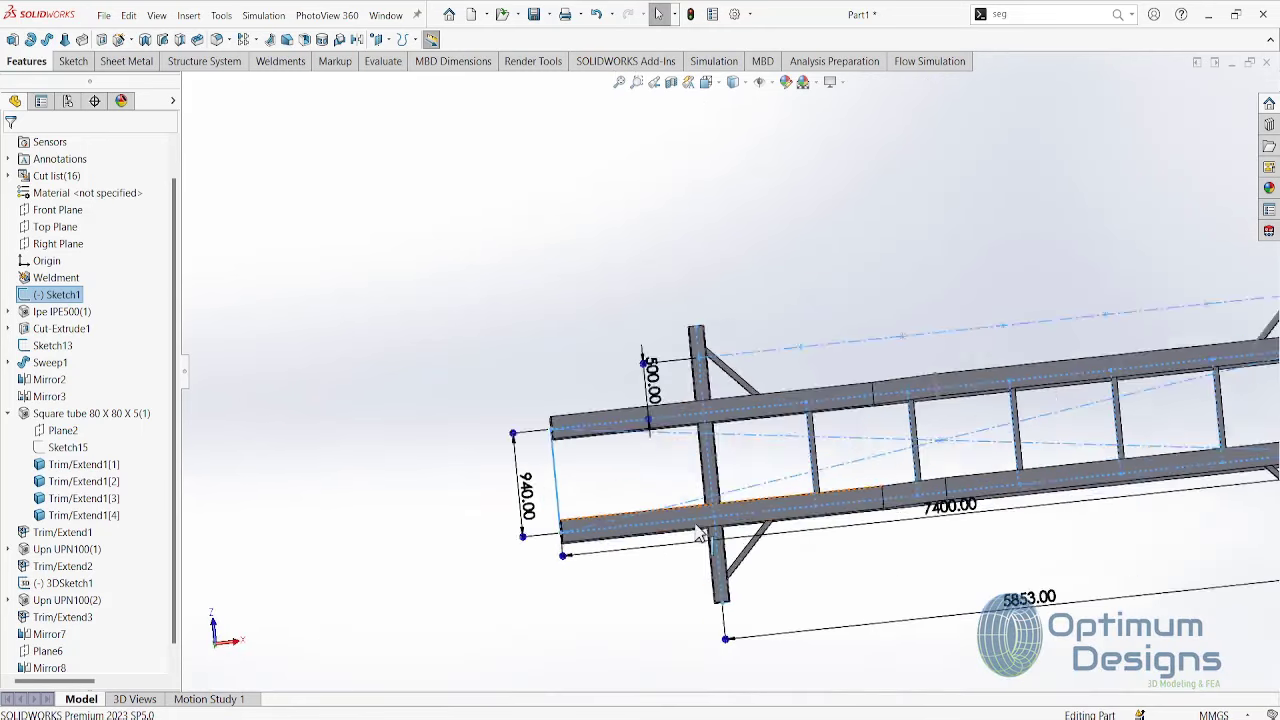
{"action": "right_click", "coordinate": [703, 515]}
{"action": "left_click", "coordinate": [790, 288]}
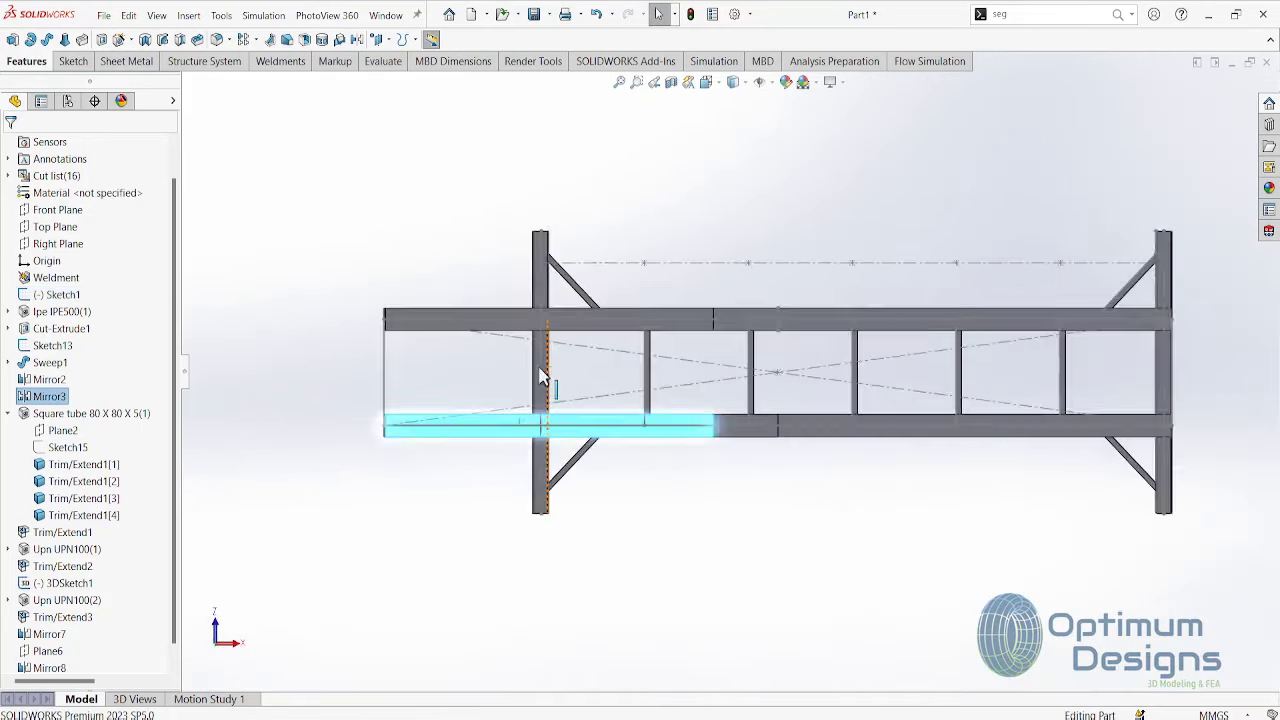
{"action": "left_click", "coordinate": [478, 380]}
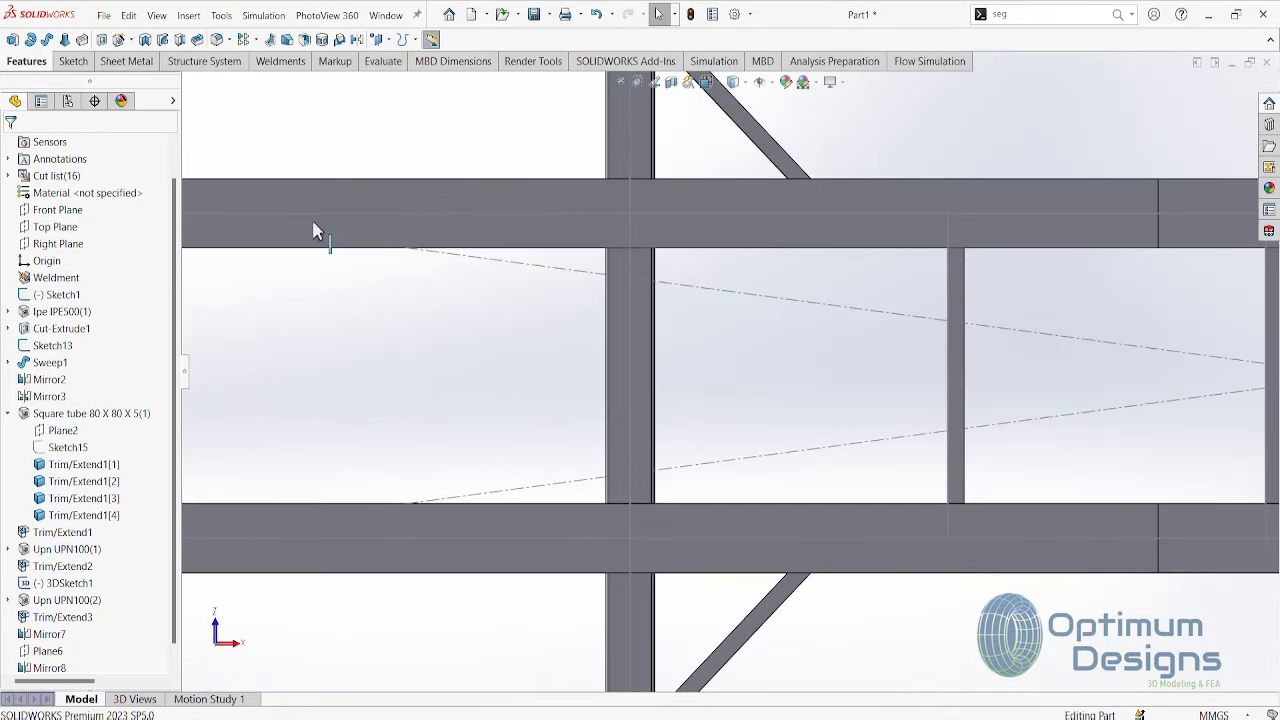
{"action": "left_click", "coordinate": [70, 64]}
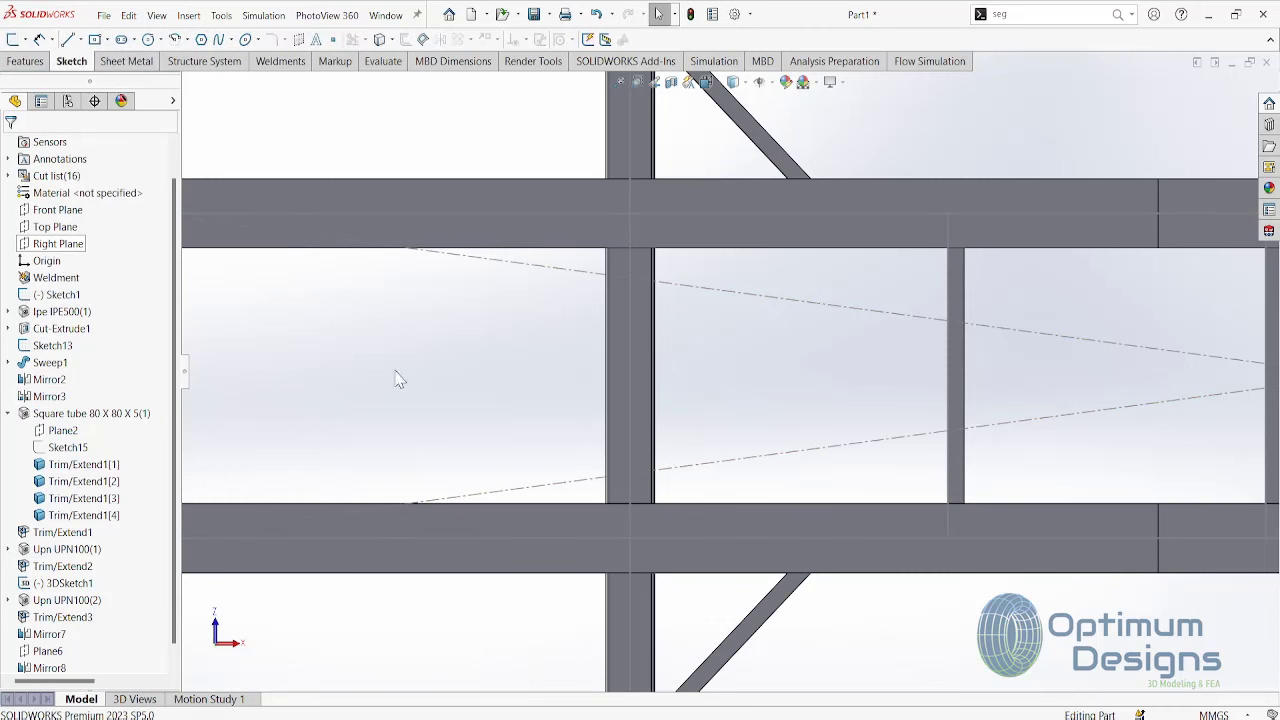
{"action": "scroll", "coordinate": [398, 378], "scroll_direction": "up", "scroll_amount": 5}
- Start a new sketch on the Top Plane and view it Normal To
{"action": "left_click", "coordinate": [55, 226]}
{"action": "left_click", "coordinate": [80, 210]}
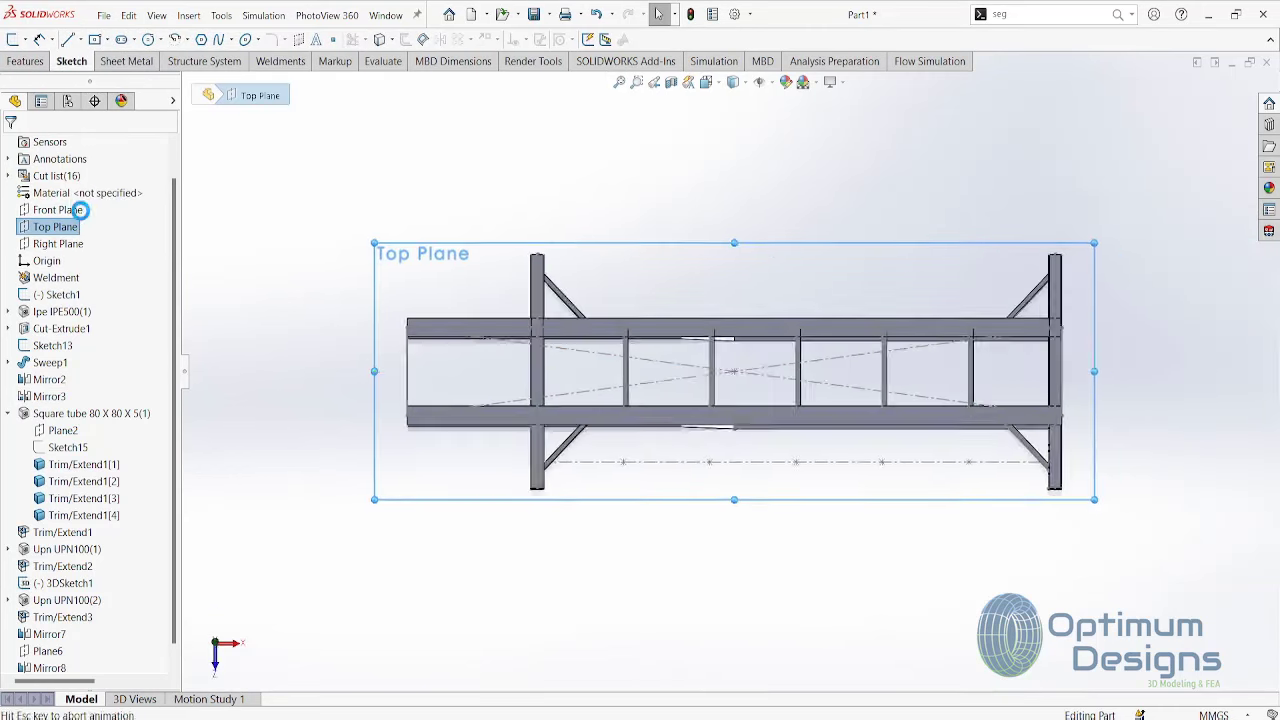
{"action": "mouse_move", "coordinate": [714, 486]}
{"action": "middle_mouse_down"}
{"action": "mouse_move", "coordinate": [557, 325]}
{"action": "mouse_move", "coordinate": [530, 370]}
{"action": "middle_mouse_up"}
{"action": "scroll", "coordinate": [530, 375], "scroll_direction": "down", "scroll_amount": 3}
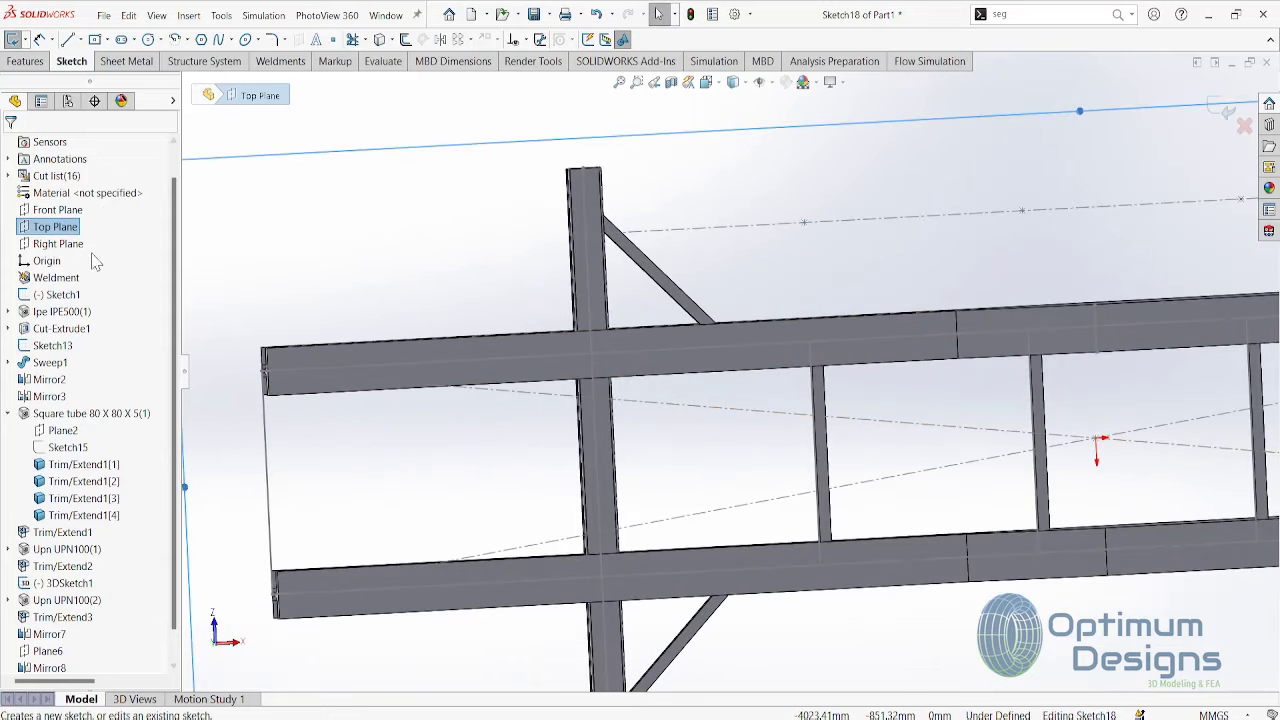
{"action": "right_click", "coordinate": [68, 230]}
{"action": "left_click", "coordinate": [134, 212]}
{"action": "right_click", "coordinate": [68, 235]}
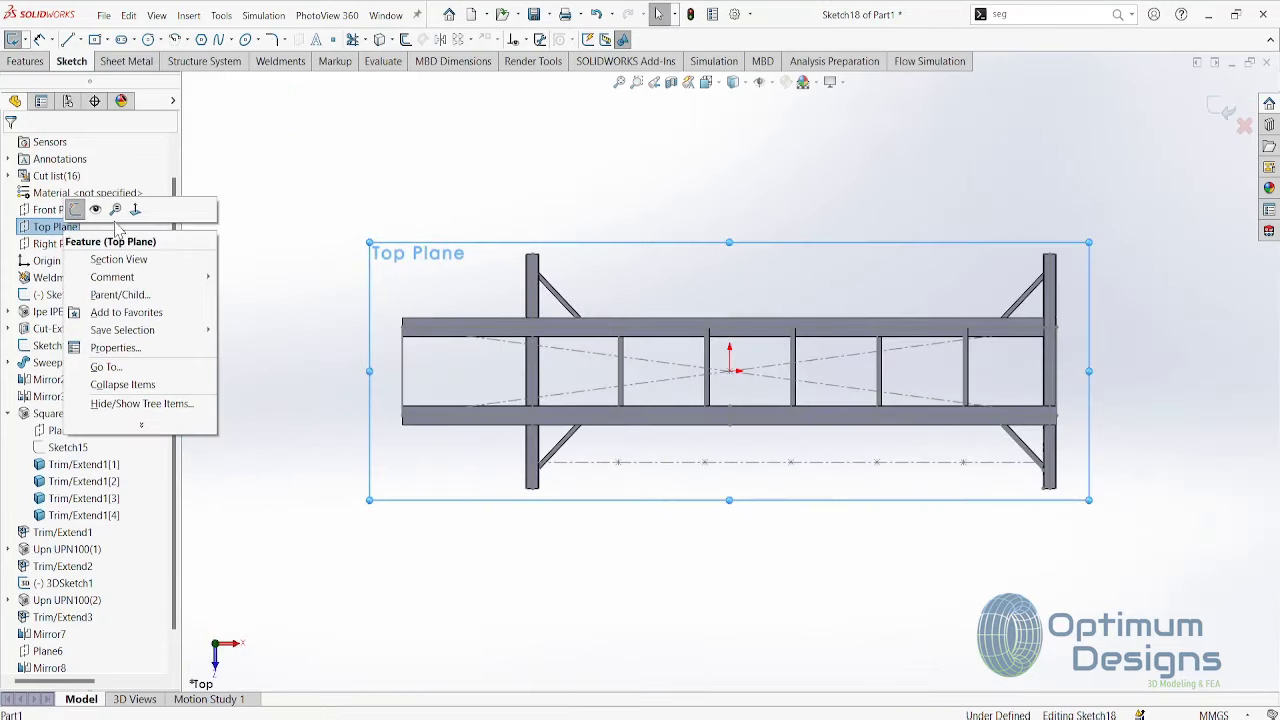
{"action": "left_click", "coordinate": [134, 212]}
- Draw a vertical line from the upper main beam to the lower beam
{"action": "key", "text": "l"}
{"action": "scroll", "coordinate": [529, 400], "scroll_direction": "down", "scroll_amount": 3}
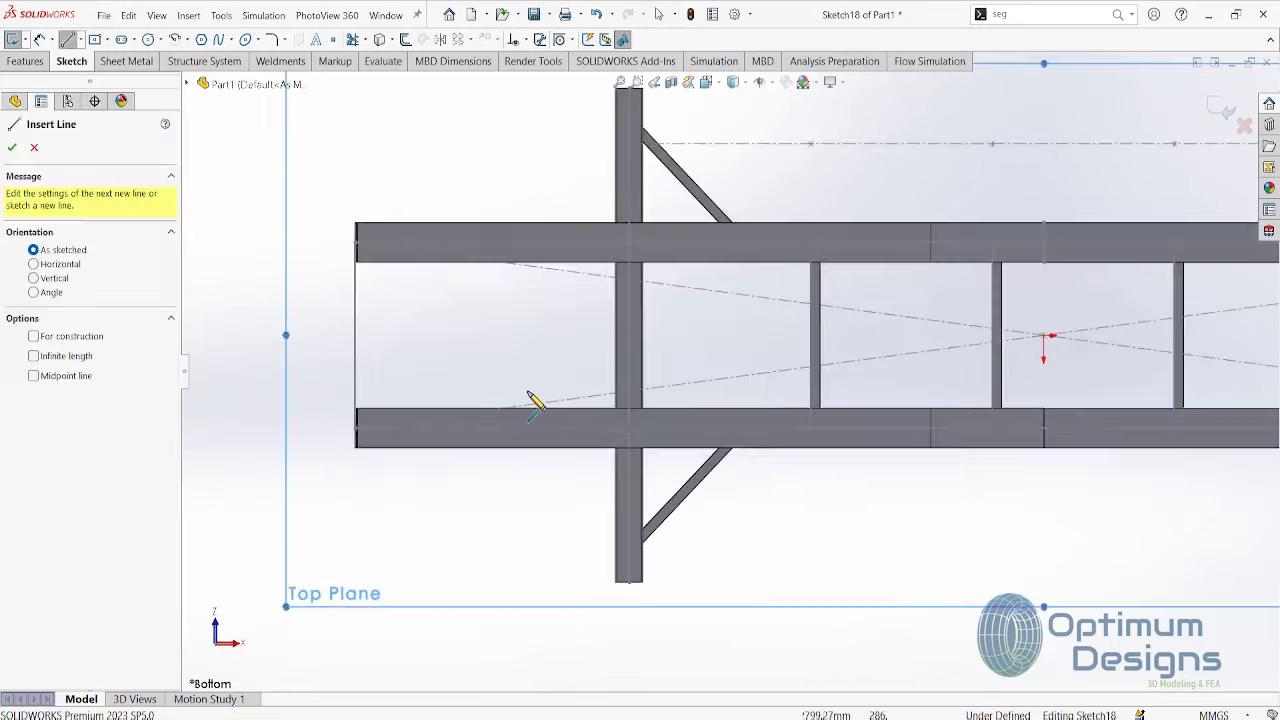
{"action": "left_click", "coordinate": [530, 243]}
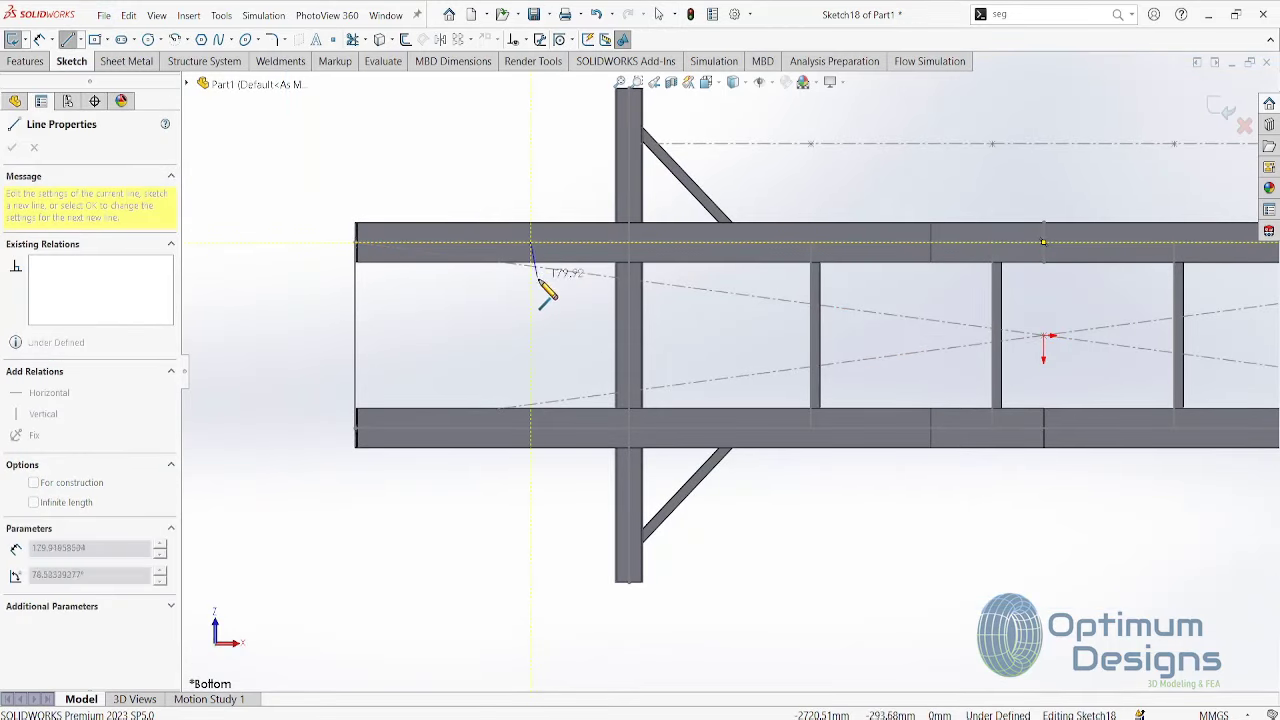
{"action": "left_click", "coordinate": [531, 428]}
{"action": "key", "text": "Escape"}
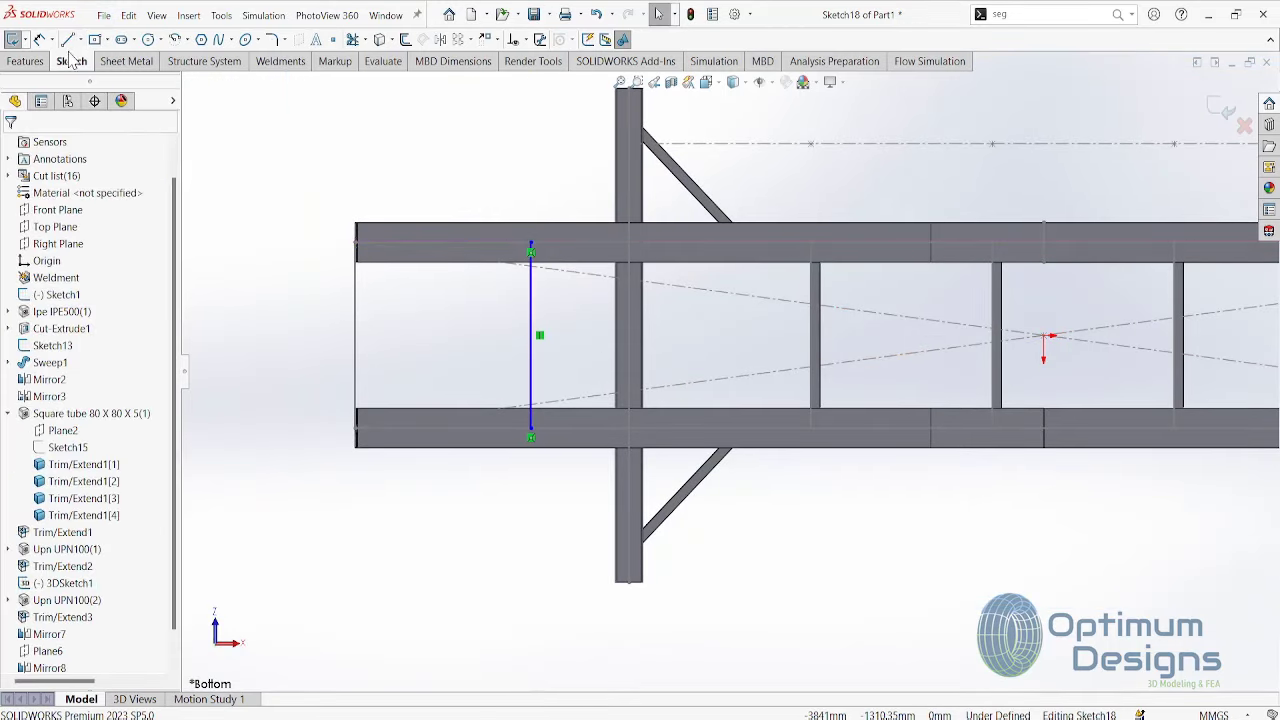
- Draw two horizontal lines from the vertical line to the crossmember
{"action": "left_click", "coordinate": [67, 39]}
{"action": "left_click", "coordinate": [533, 310]}
{"action": "scroll", "coordinate": [643, 314], "scroll_direction": "down", "scroll_amount": 3}
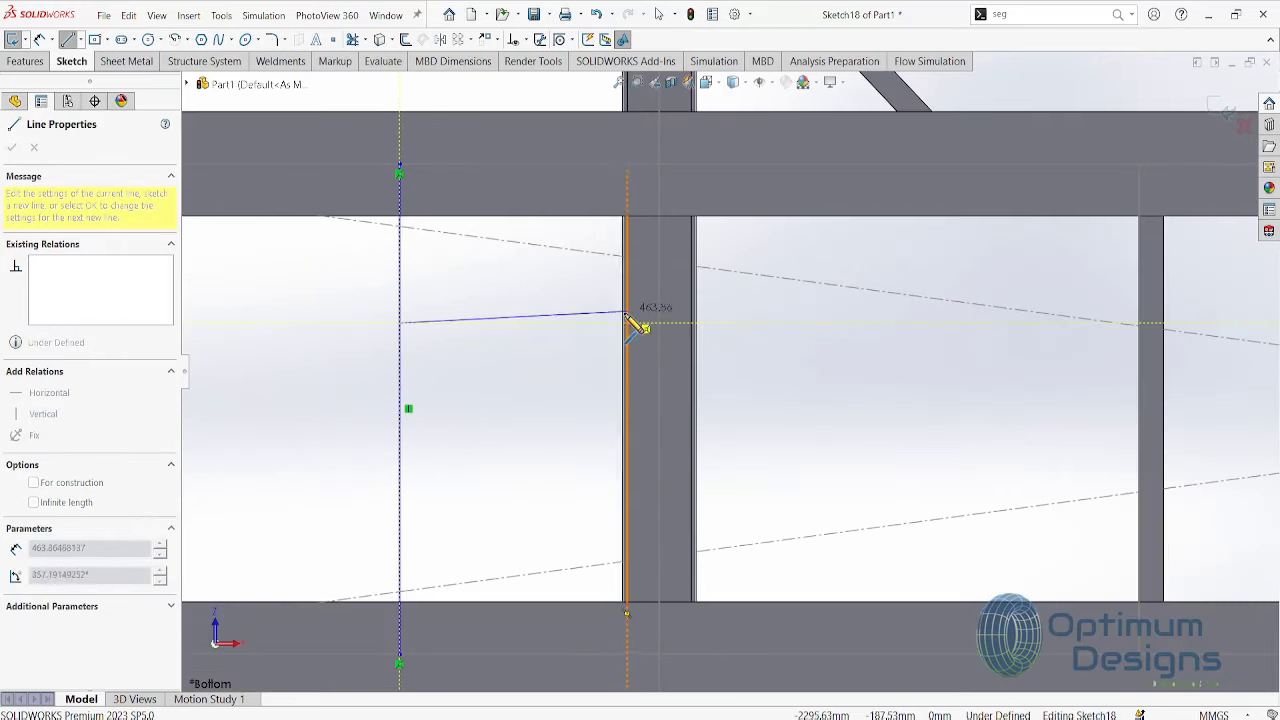
{"action": "scroll", "coordinate": [643, 323], "scroll_direction": "down", "scroll_amount": 3}
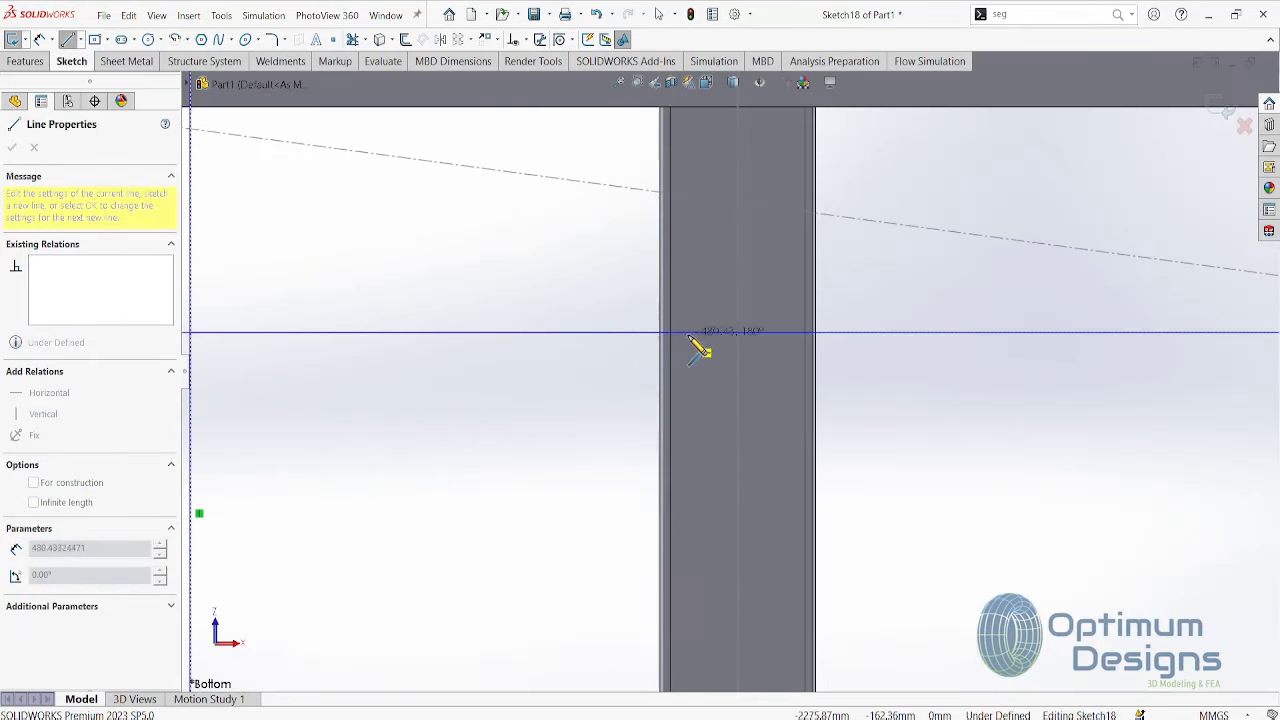
{"action": "left_click", "coordinate": [692, 333]}
{"action": "key", "text": "Escape"}
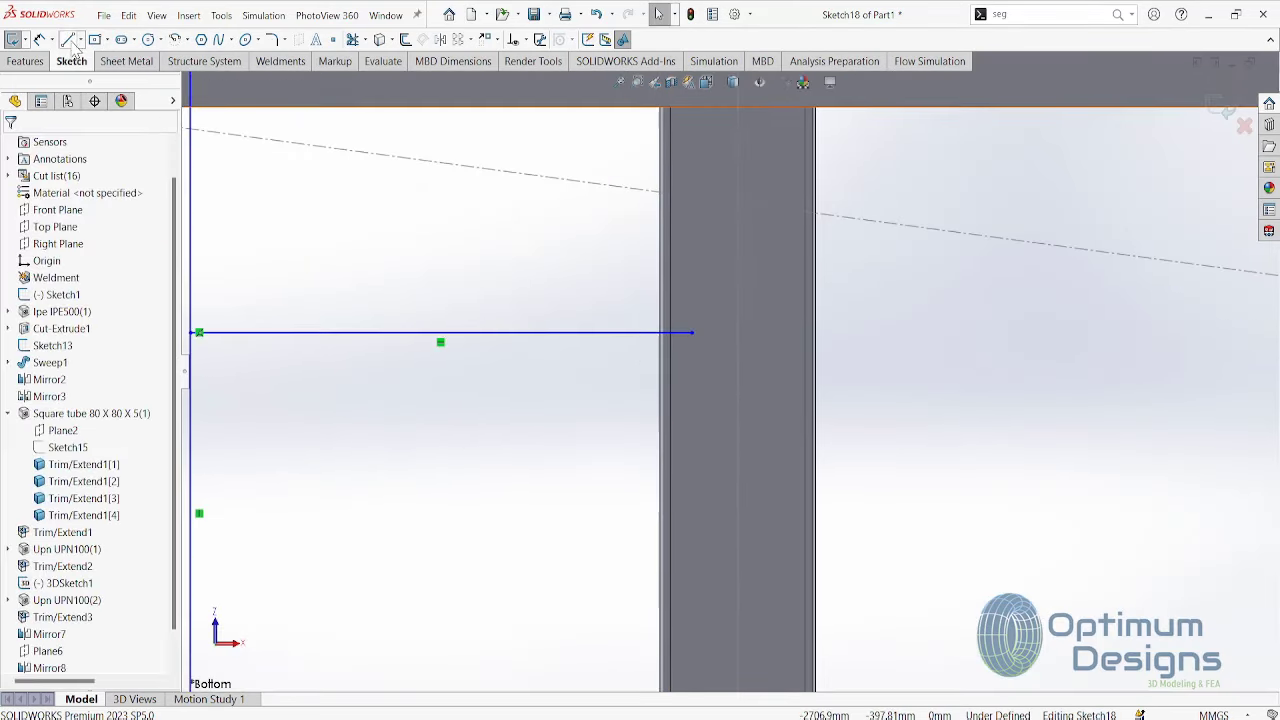
{"action": "scroll", "coordinate": [700, 340], "scroll_direction": "up", "scroll_amount": 3}
{"action": "left_click", "coordinate": [470, 552]}
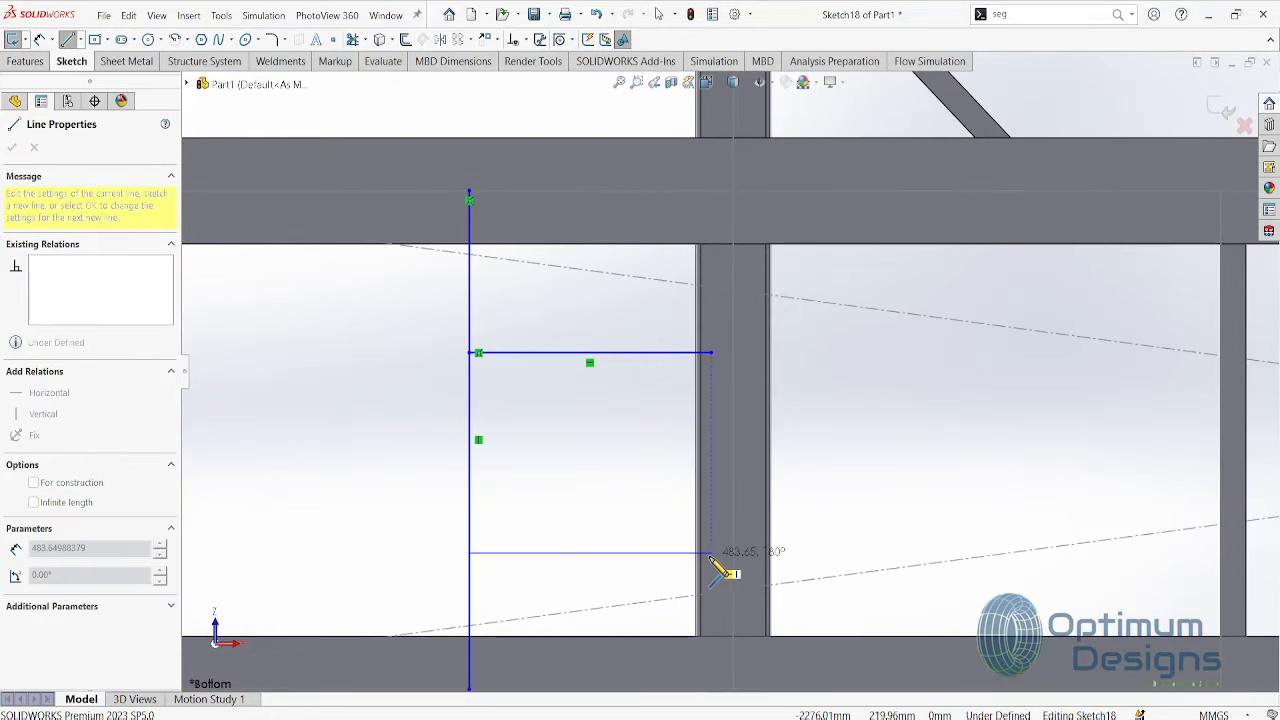
{"action": "left_click", "coordinate": [727, 552]}
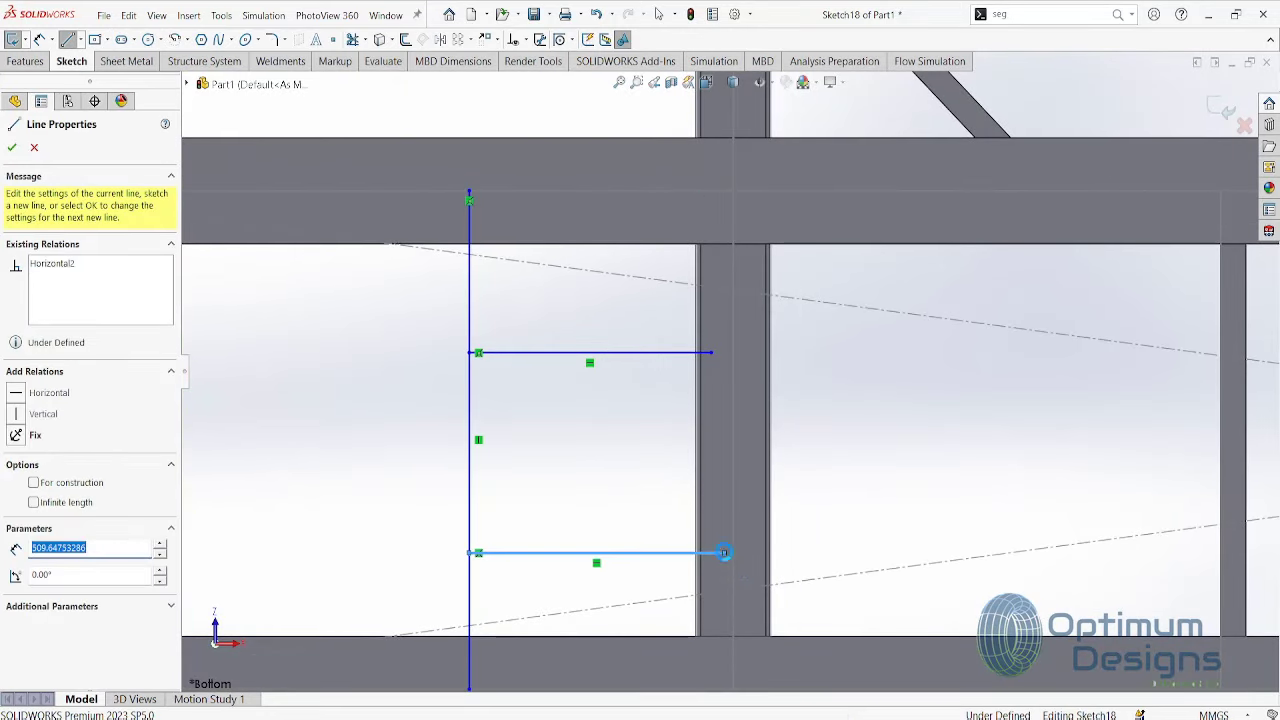
{"action": "key", "text": "Escape"}
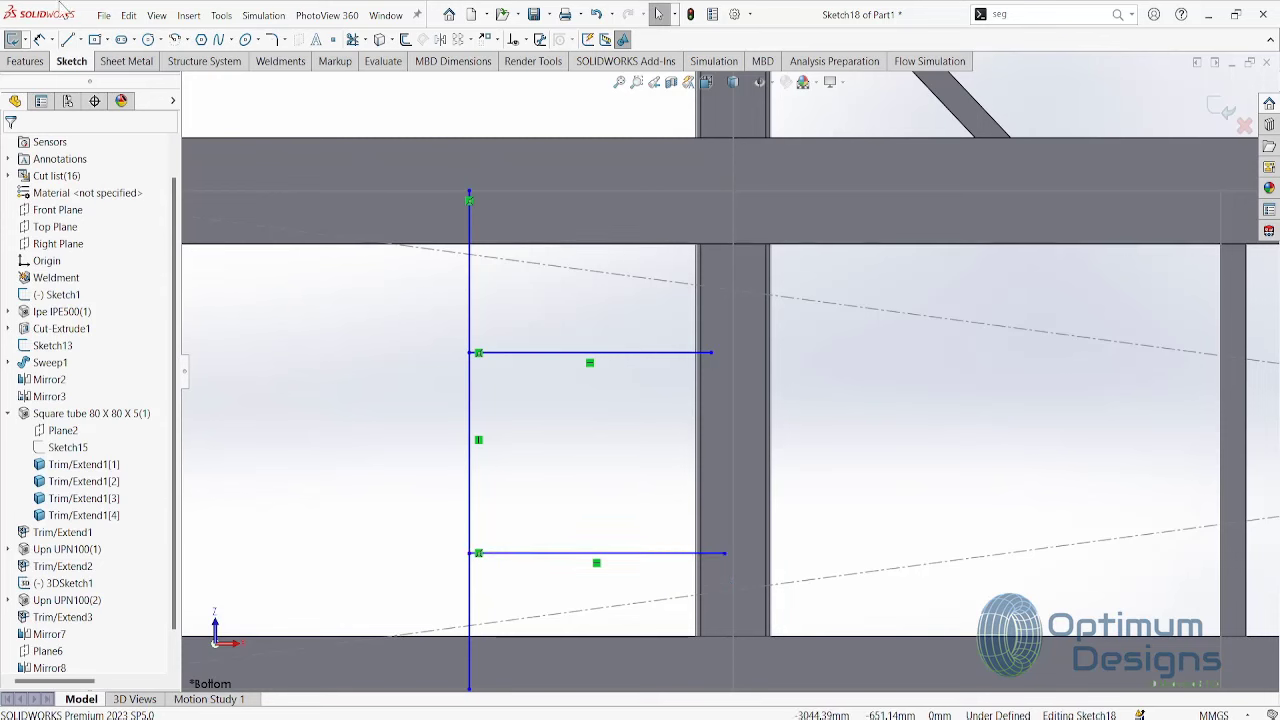
- Dimension the vertical line 500 mm from the crossmember line
{"action": "left_click", "coordinate": [733, 434]}
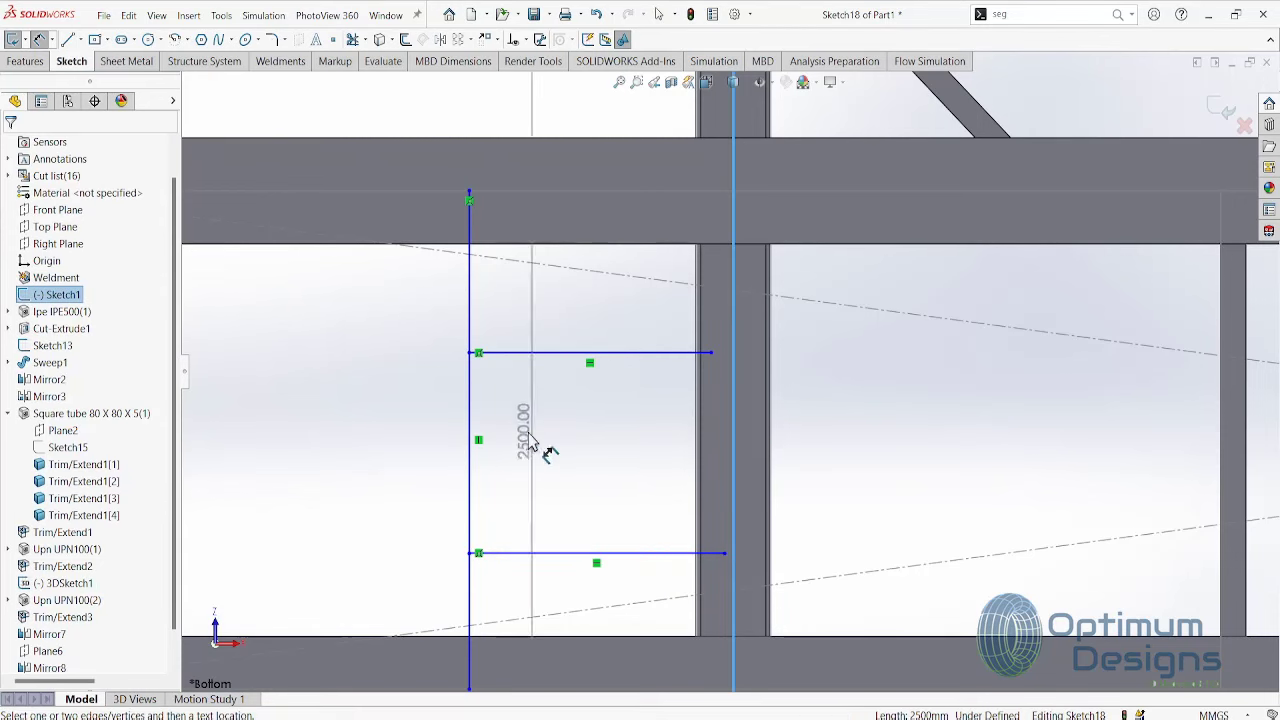
{"action": "left_click", "coordinate": [474, 447]}
{"action": "left_click", "coordinate": [562, 305]}
{"action": "type", "text": "500"}
{"action": "key", "text": "Return"}
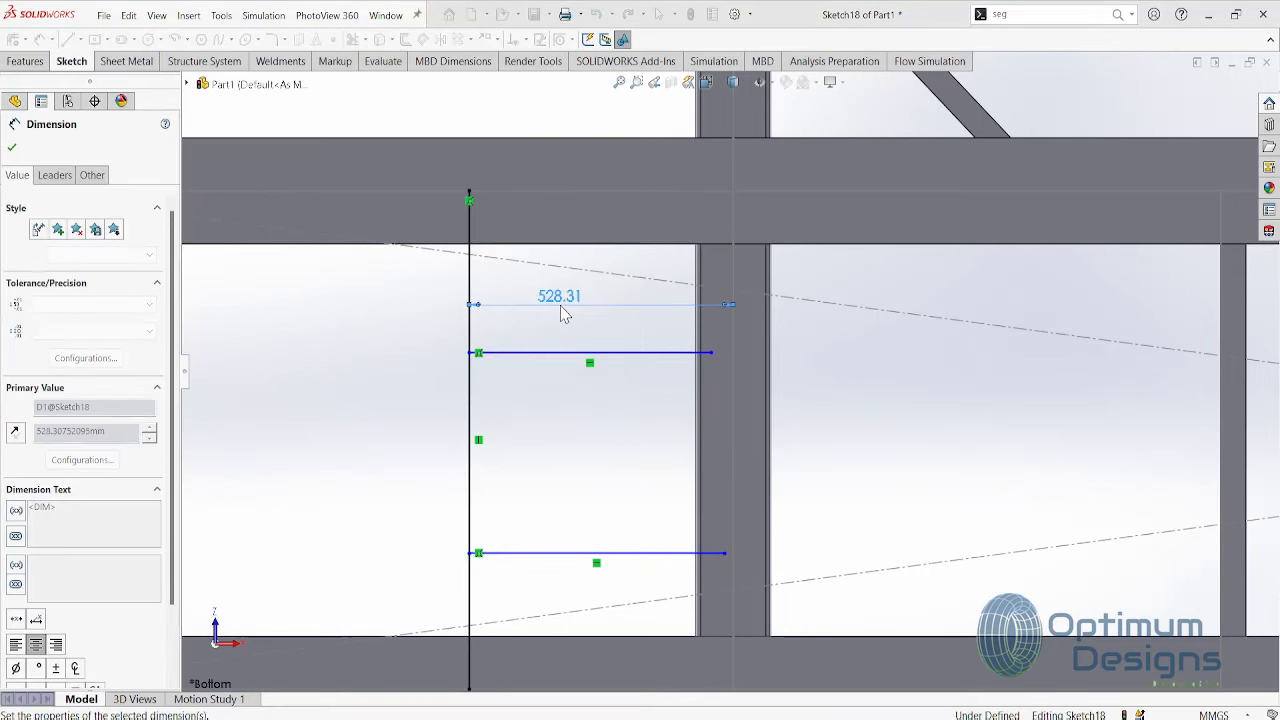
- Set the spacing between the two horizontal lines to 350 mm
{"action": "left_click", "coordinate": [602, 352]}
{"action": "left_click", "coordinate": [618, 553]}
{"action": "left_click", "coordinate": [578, 484]}
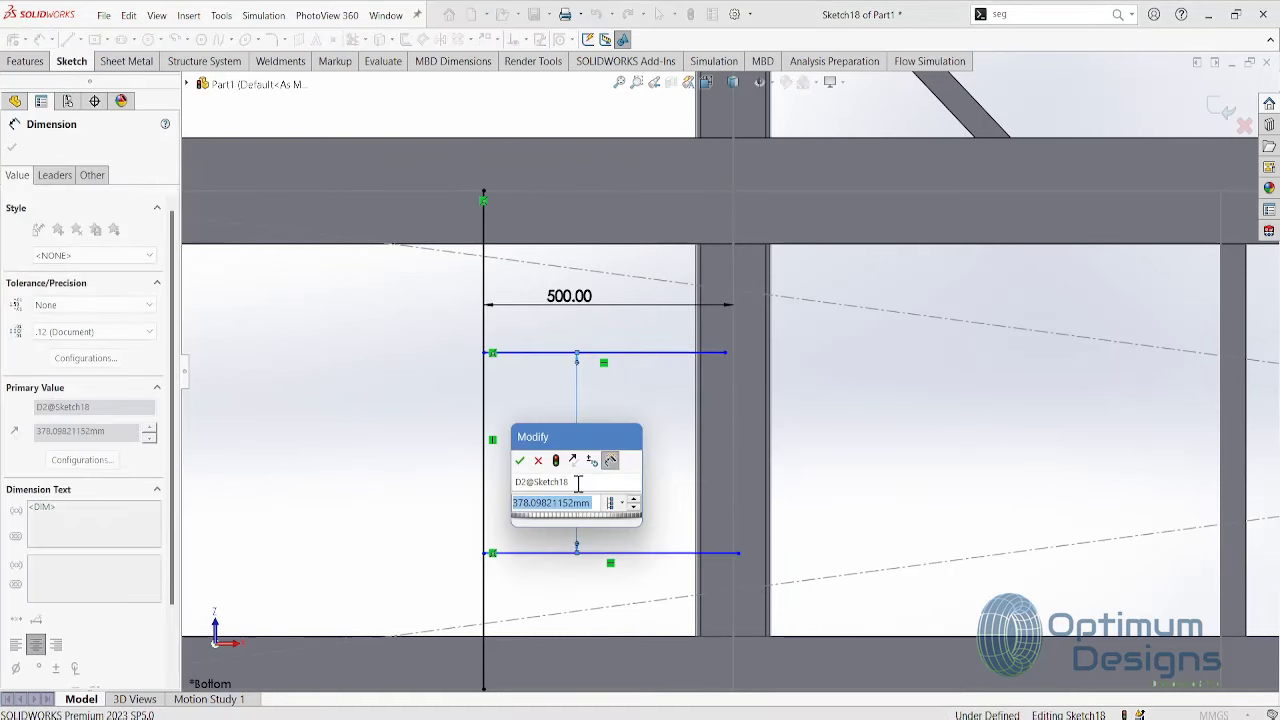
{"action": "type", "text": "350"}
{"action": "key", "text": "Return"}
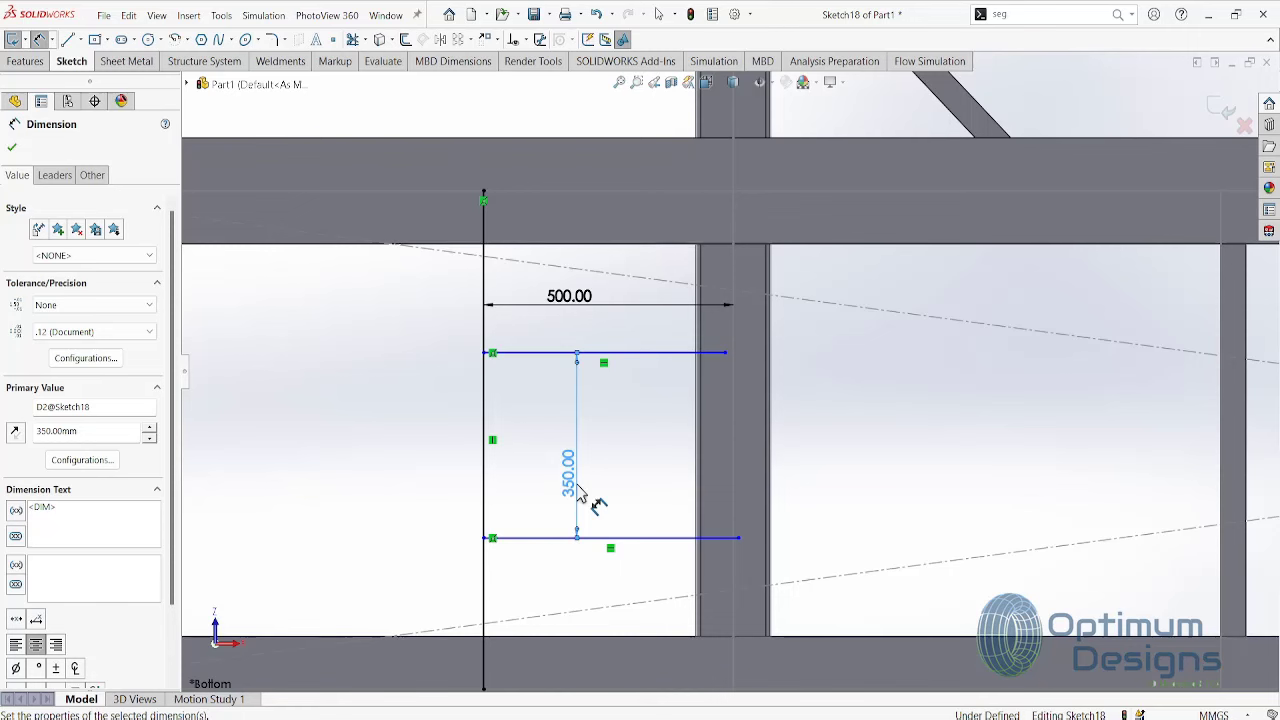
- Place another vertical dimension from the upper horizontal line
{"action": "left_click", "coordinate": [524, 354]}
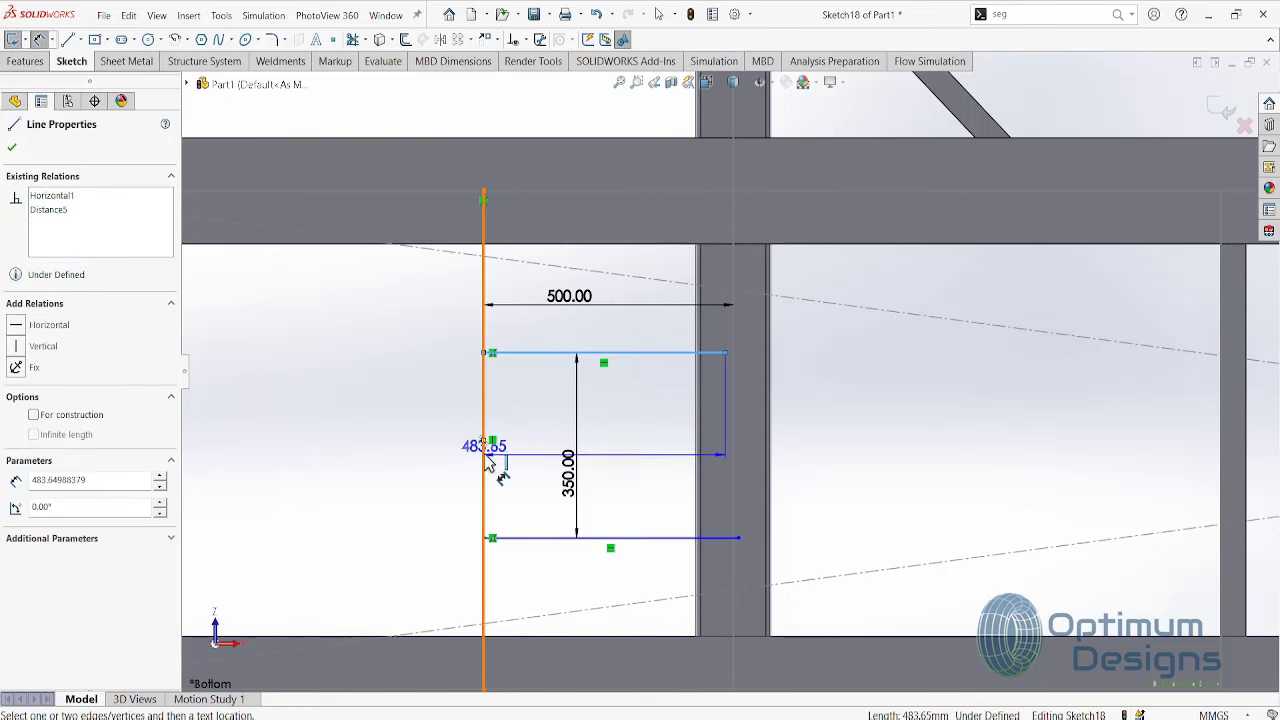
{"action": "left_click", "coordinate": [490, 440]}
{"action": "left_click", "coordinate": [418, 400]}
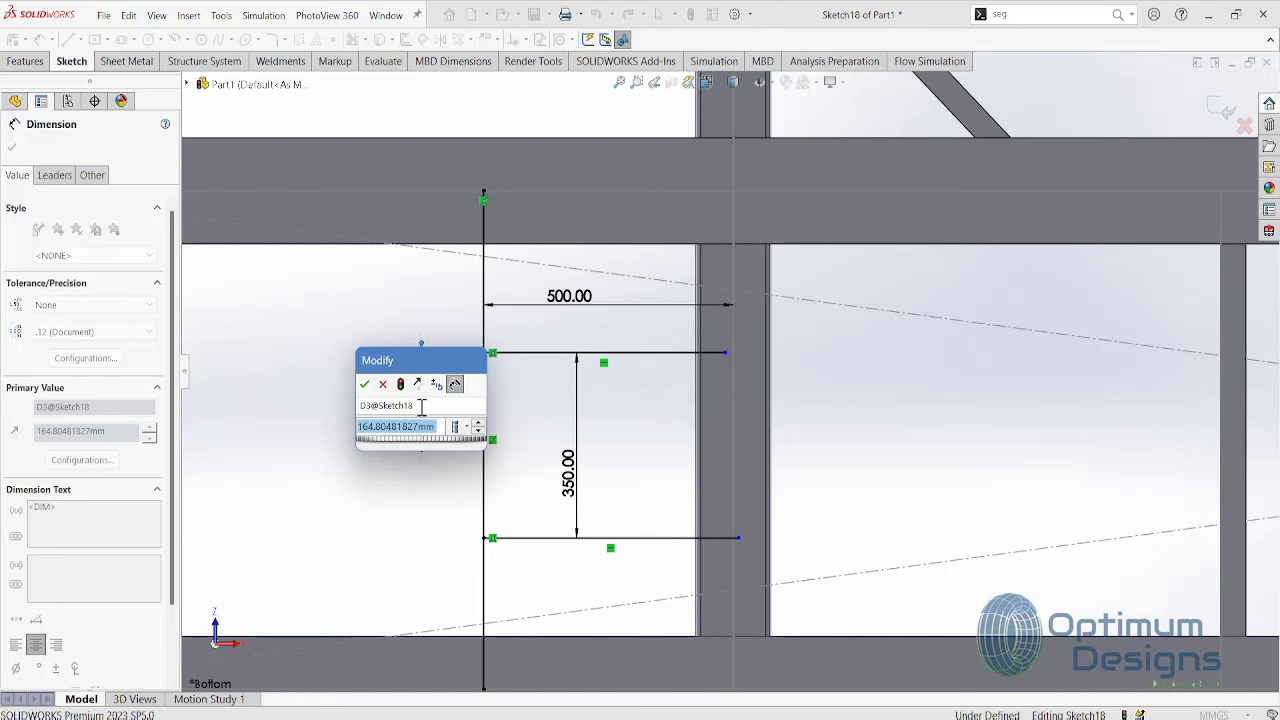
- Make the 164.80 dimension equal the 350.00 dimension through an equation, giving 175.00
{"action": "key", "text": "Return"}
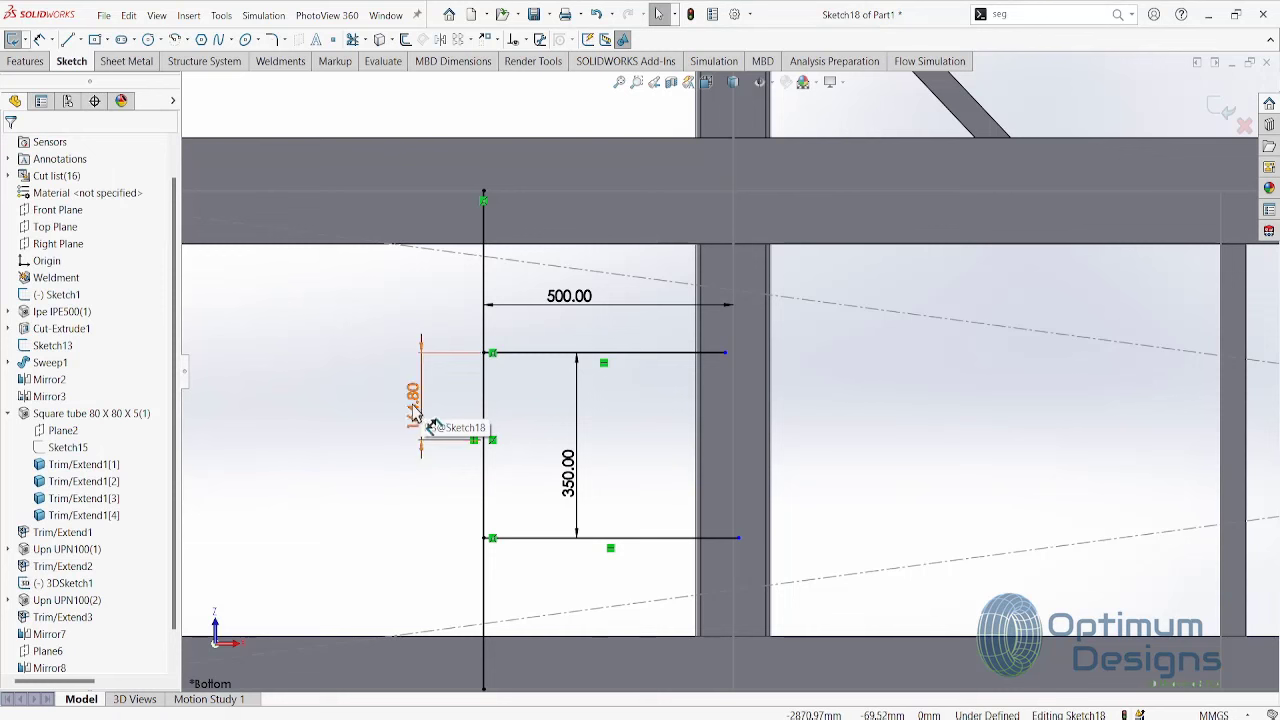
{"action": "key", "text": "f"}
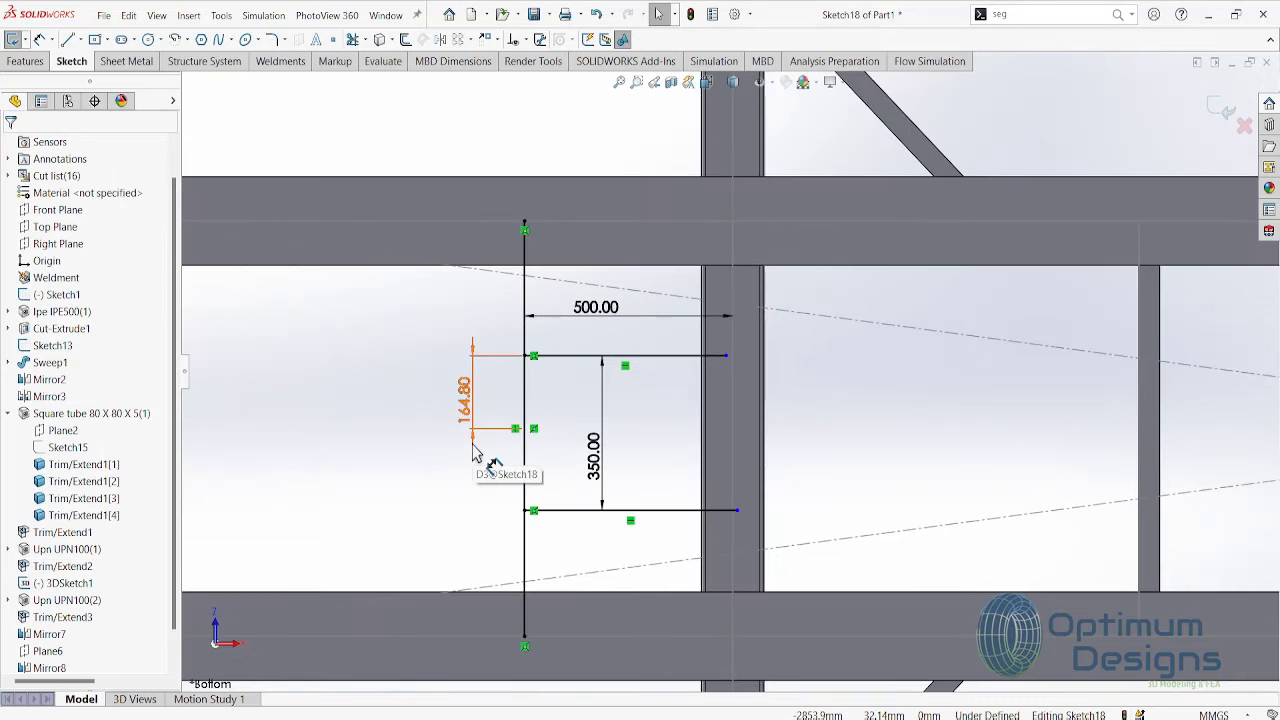
{"action": "double_click", "coordinate": [472, 400]}
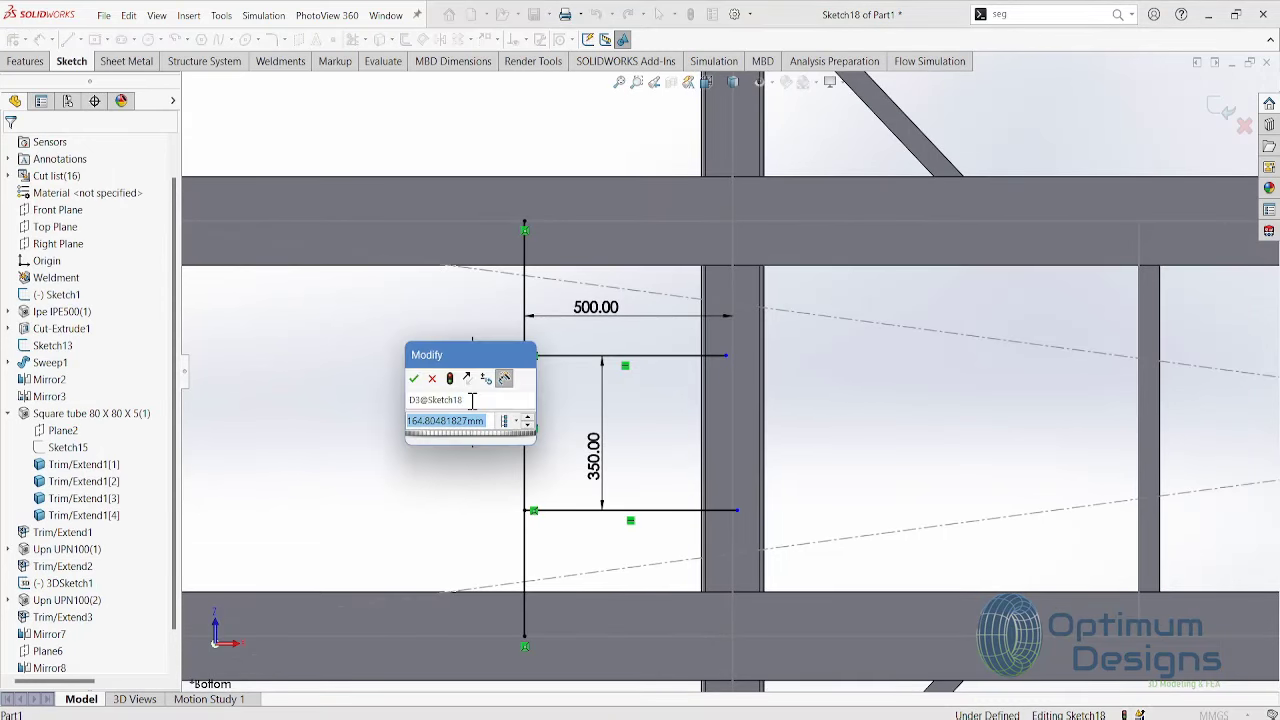
{"action": "type", "text": "="}
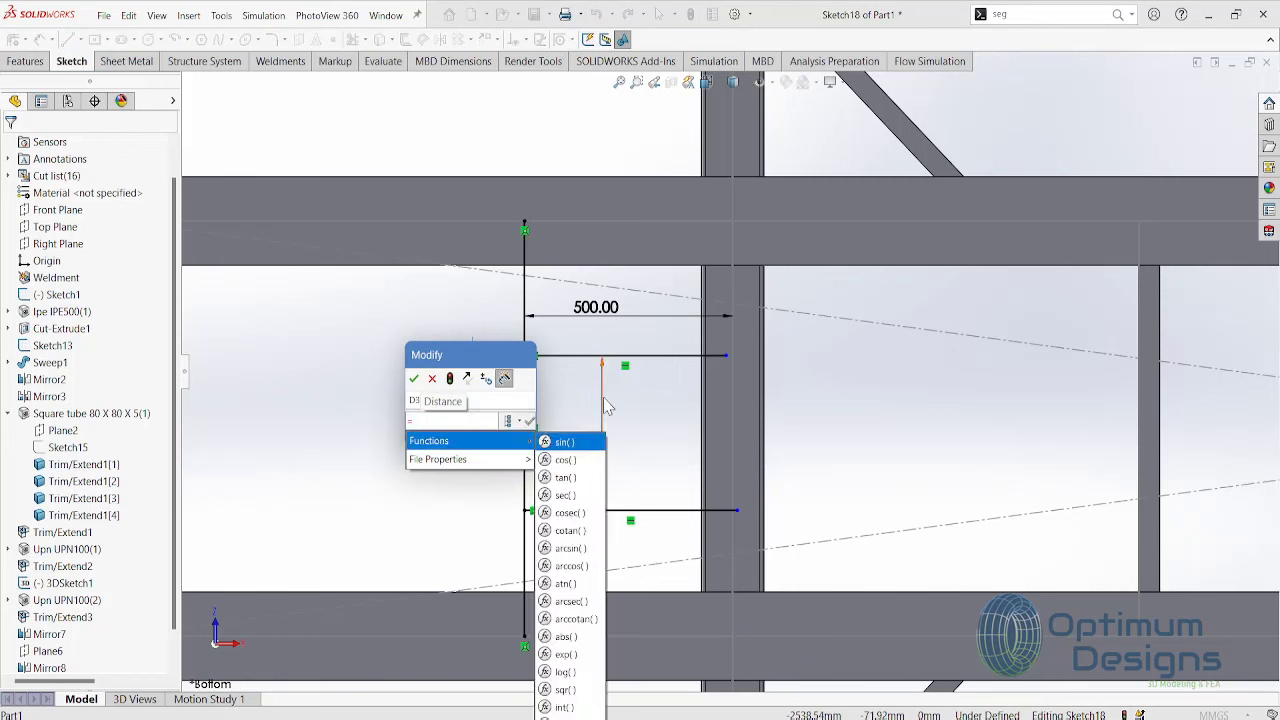
{"action": "left_click", "coordinate": [601, 400]}
{"action": "left_click", "coordinate": [414, 379]}
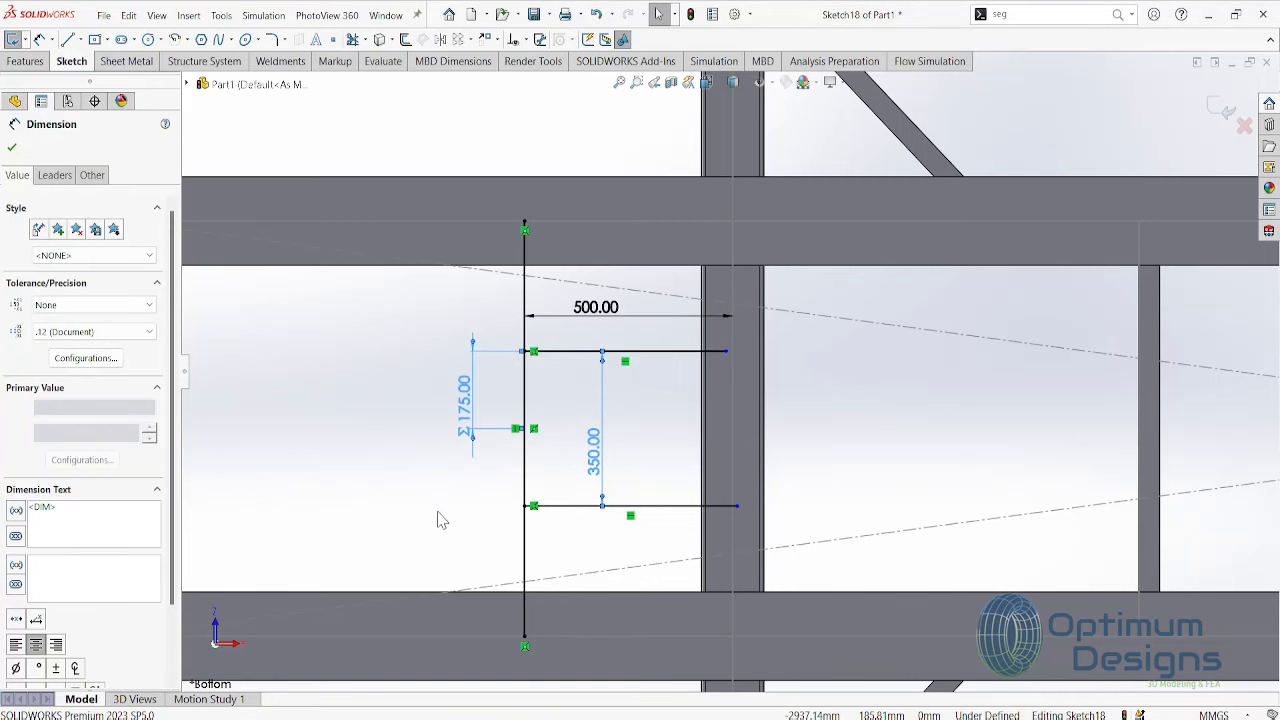
{"action": "scroll", "coordinate": [725, 360], "scroll_direction": "down", "scroll_amount": 5}
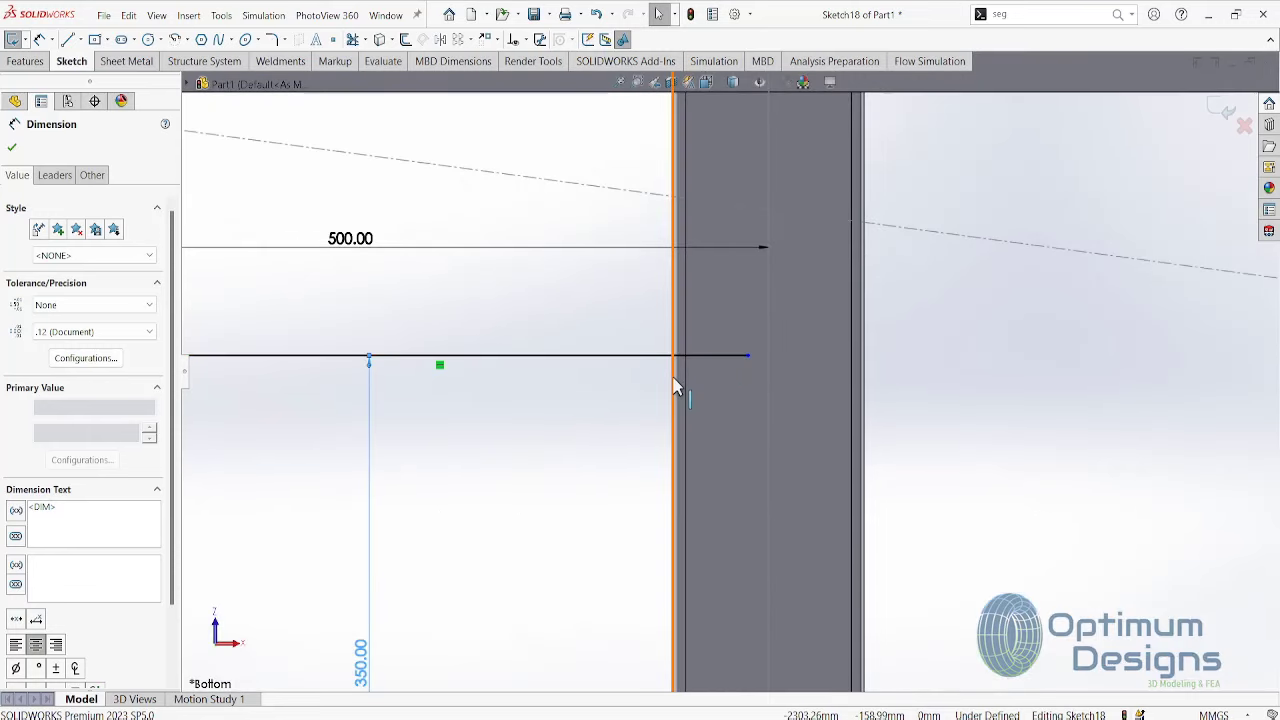
{"action": "key", "text": "Escape"}
- Briefly open Trim Entities, pan along the sketch lines, then close it
{"action": "left_click", "coordinate": [352, 39]}
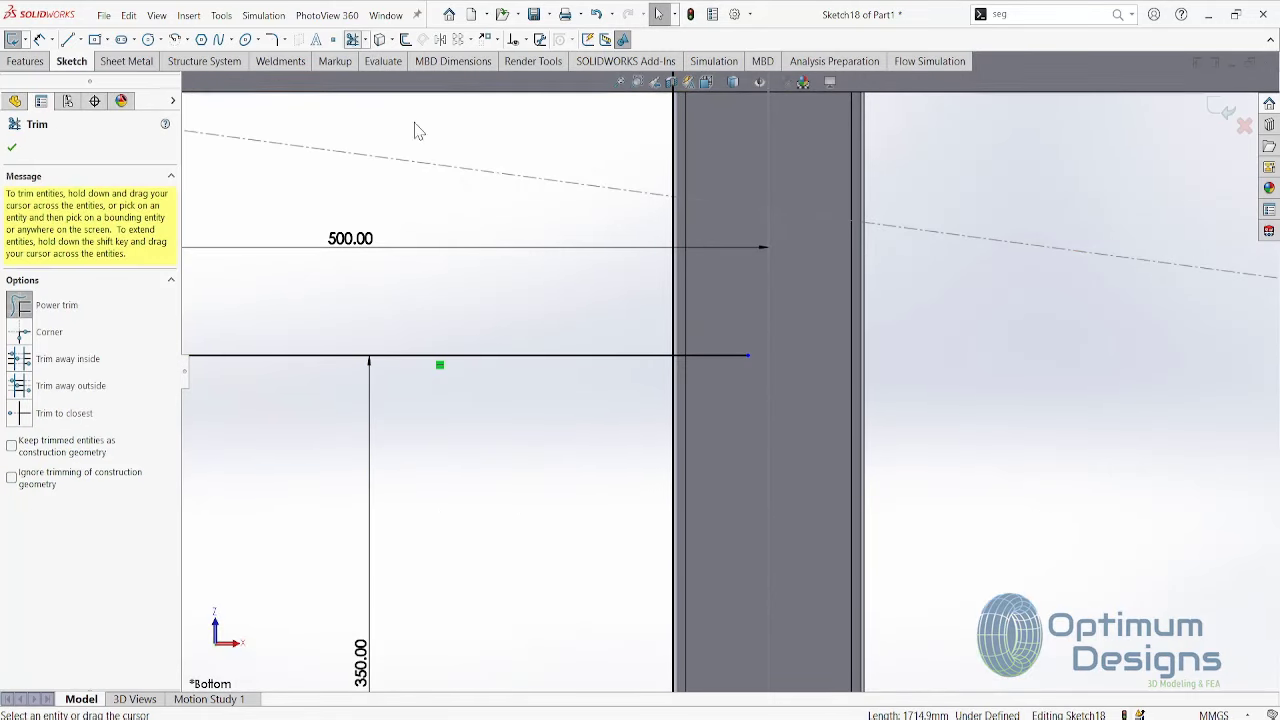
{"action": "middle_click_drag", "start_coordinate": [727, 448], "coordinate": [730, 587]}
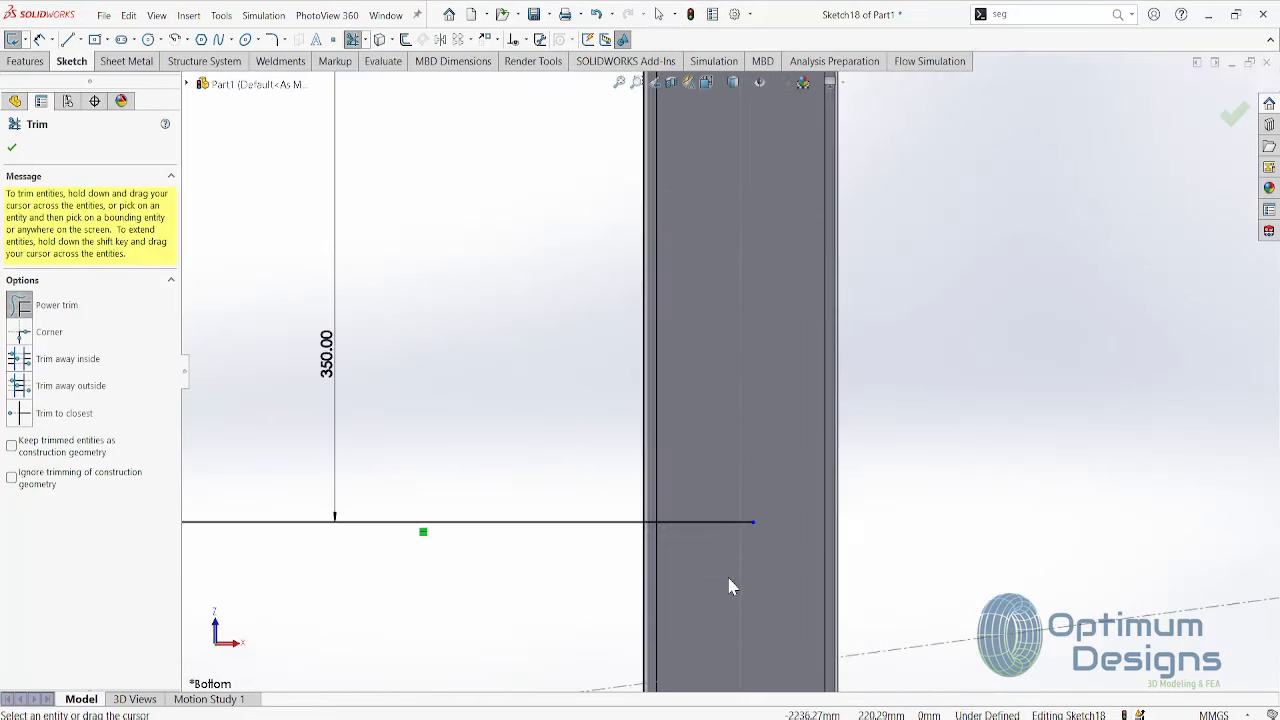
{"action": "scroll", "coordinate": [665, 510], "scroll_direction": "up", "scroll_amount": 3}
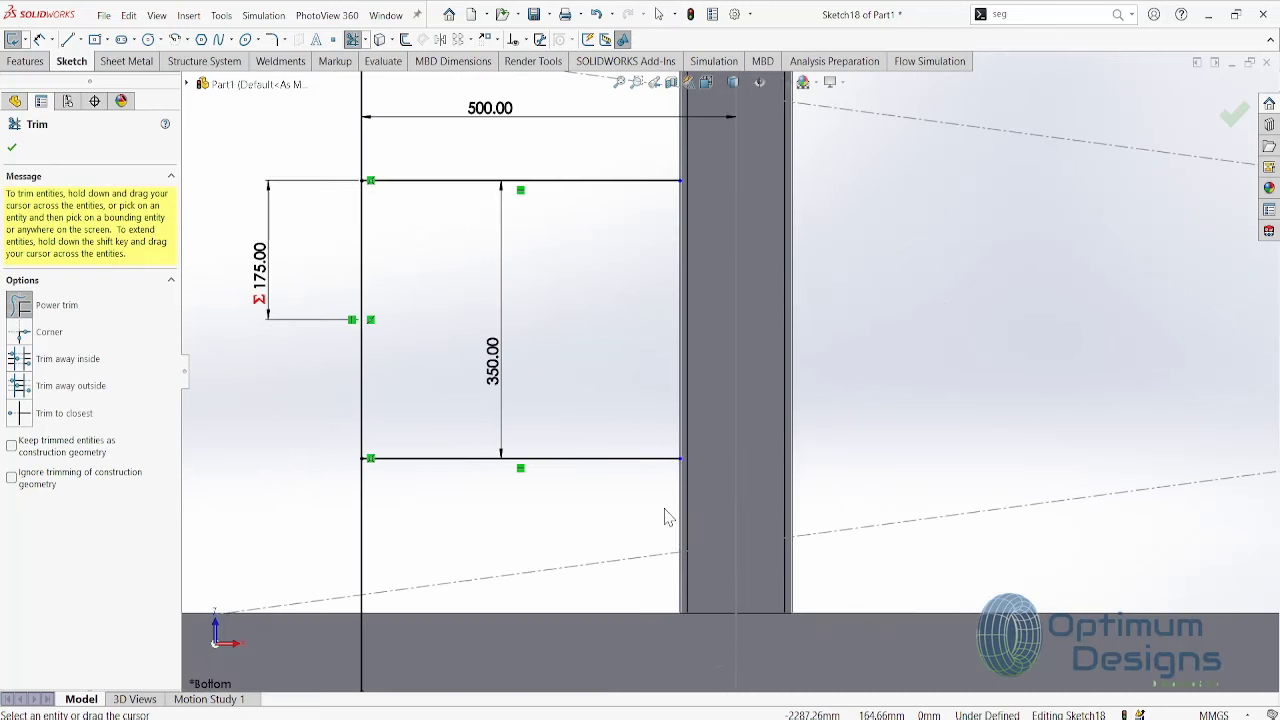
{"action": "left_click", "coordinate": [13, 148]}
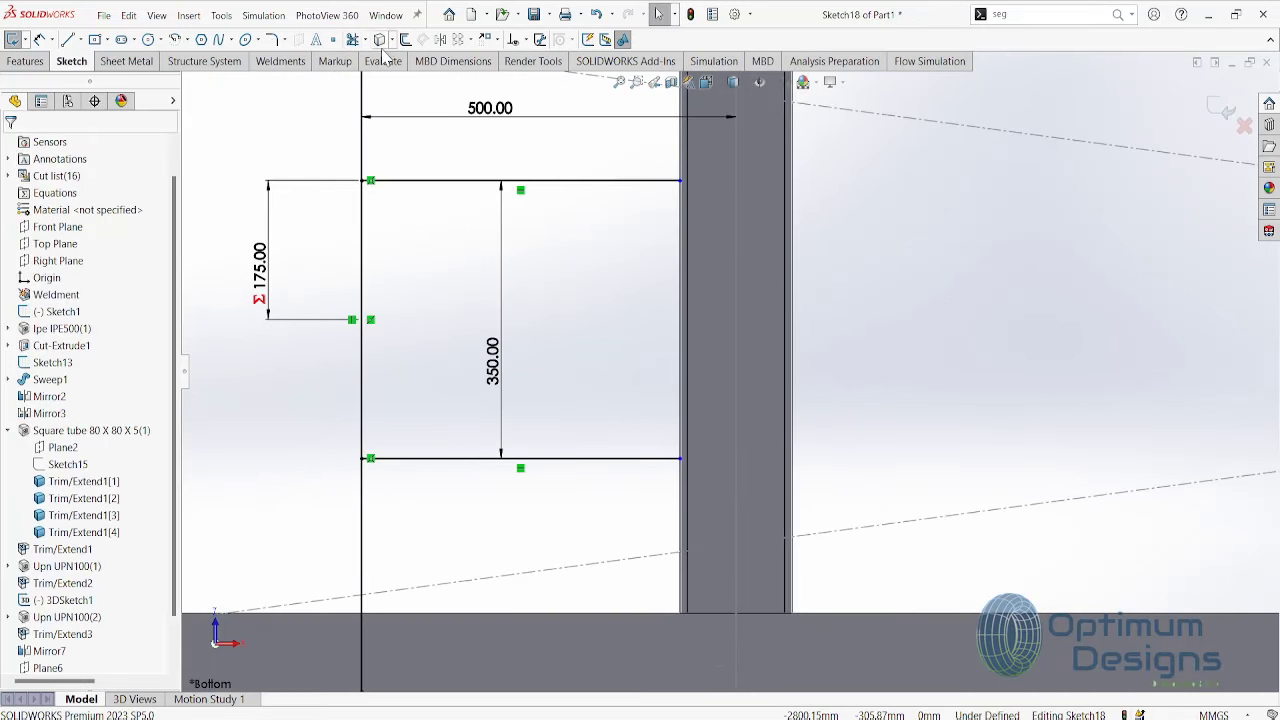
- Exit the sketch and start a weldment structural member with the UPN200 channel size
{"action": "left_click", "coordinate": [1222, 108]}
{"action": "left_click", "coordinate": [285, 62]}
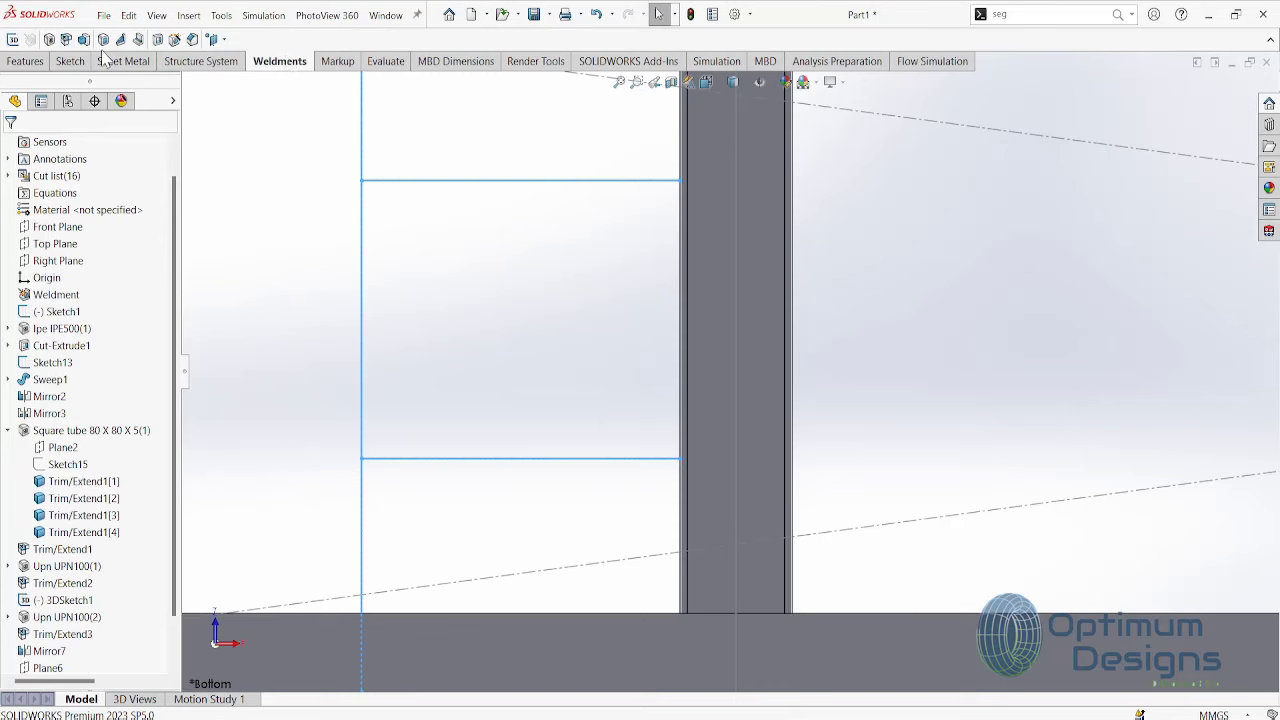
{"action": "left_click", "coordinate": [50, 40]}
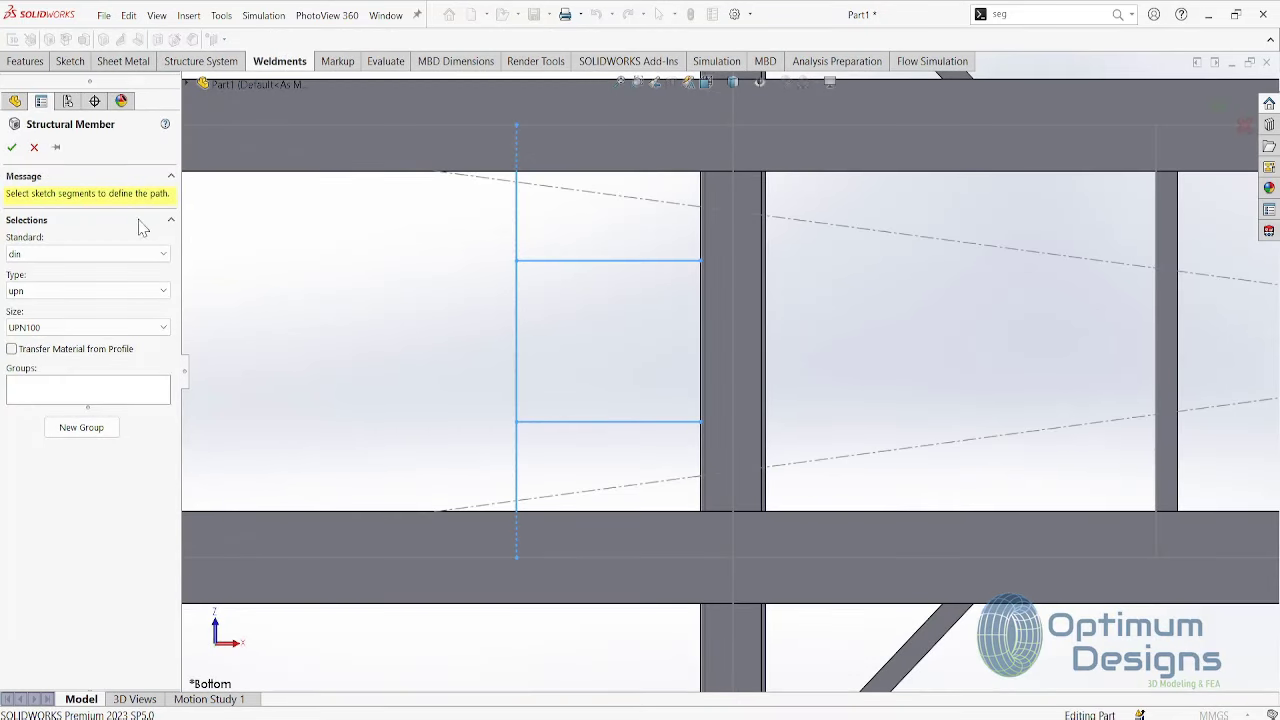
{"action": "left_click", "coordinate": [110, 327]}
{"action": "left_click", "coordinate": [80, 466]}
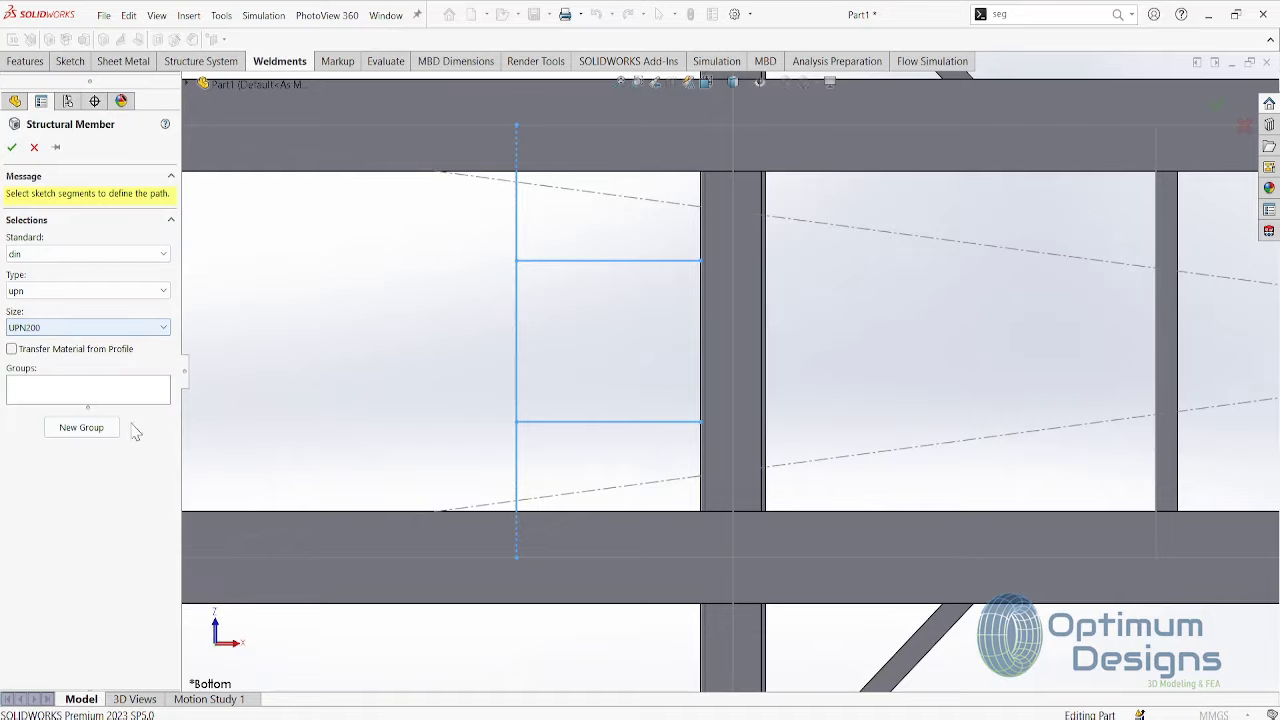
- Place the first UPN200 channel on a sketch line and check its profile placement
{"action": "left_click", "coordinate": [514, 217]}
{"action": "scroll", "coordinate": [523, 234], "scroll_direction": "down", "scroll_amount": 3}
{"action": "middle_click_drag", "start_coordinate": [560, 330], "coordinate": [562, 588]}
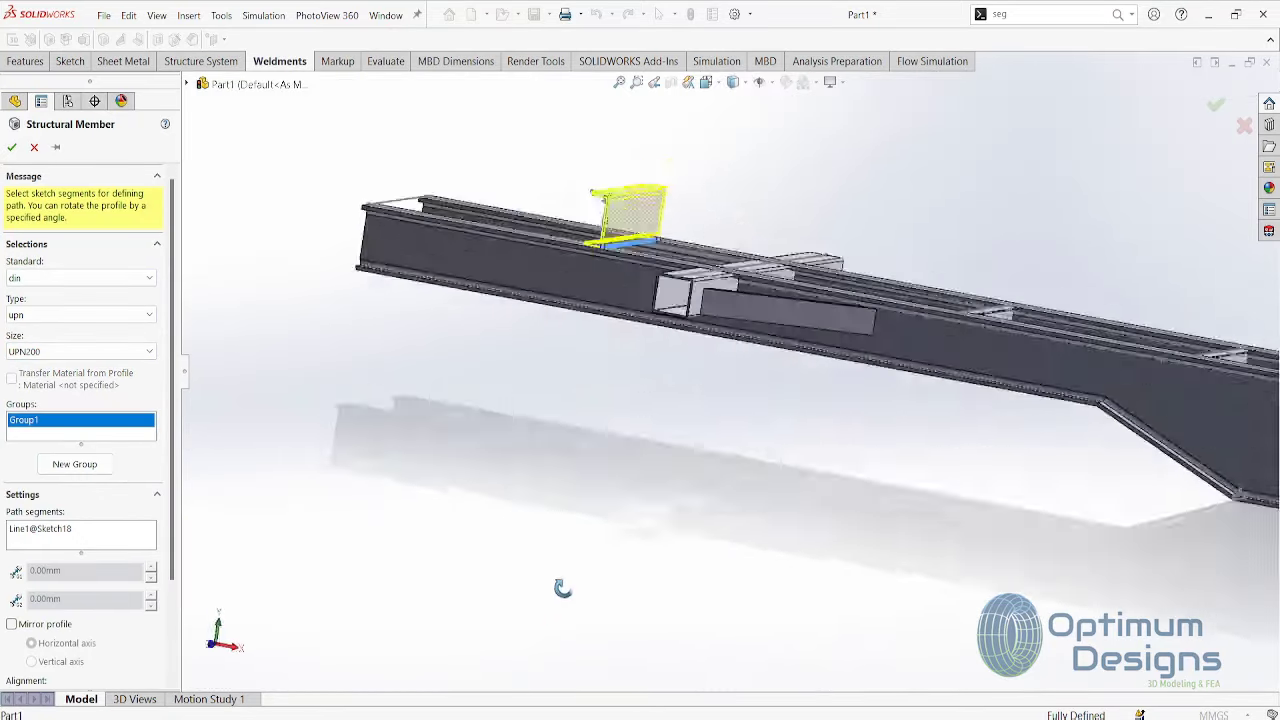
{"action": "scroll", "coordinate": [166, 547], "scroll_direction": "down", "scroll_amount": 2}
{"action": "scroll", "coordinate": [110, 610], "scroll_direction": "down", "scroll_amount": 2}
{"action": "left_click", "coordinate": [81, 669]}
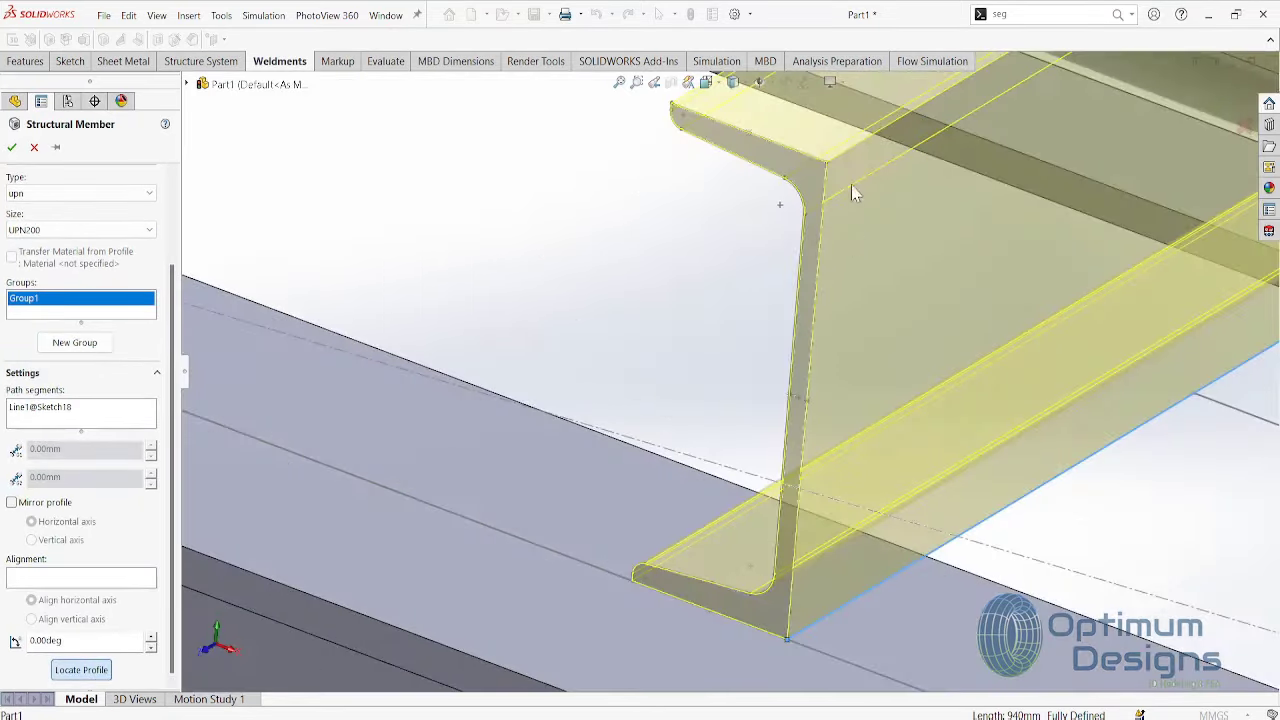
{"action": "scroll", "coordinate": [829, 166], "scroll_direction": "up", "scroll_amount": 5}
{"action": "middle_click_drag", "start_coordinate": [829, 166], "coordinate": [929, 451]}
{"action": "scroll", "coordinate": [55, 215], "scroll_direction": "up", "scroll_amount": 1}
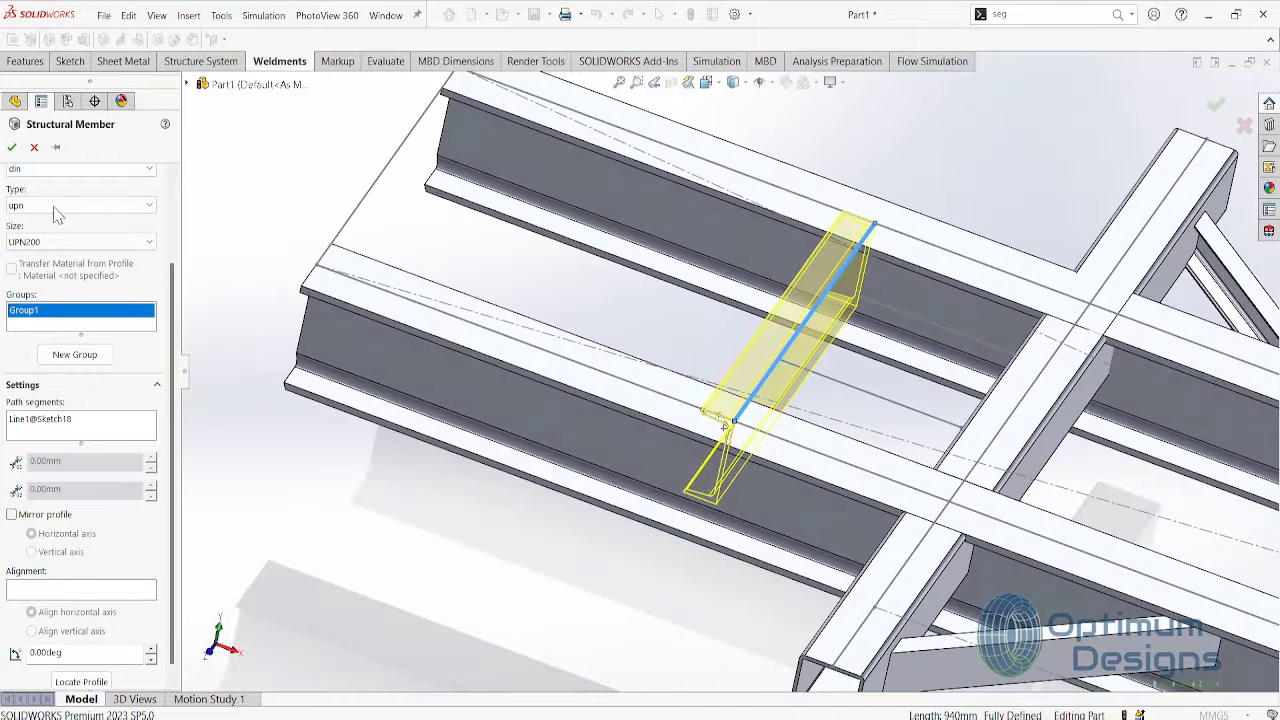
- Add a second group with the next sketch line as a UPN200 channel
{"action": "left_click", "coordinate": [74, 354]}
{"action": "left_click", "coordinate": [911, 324]}
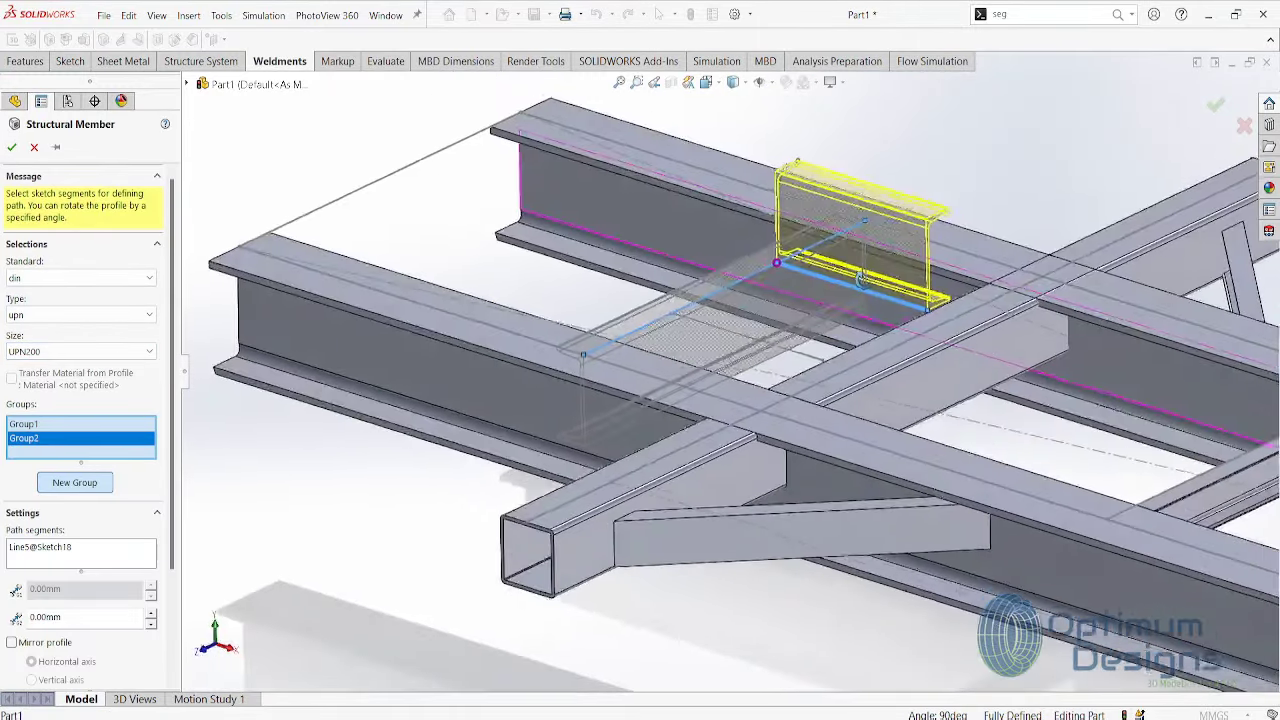
{"action": "scroll", "coordinate": [110, 560], "scroll_direction": "down", "scroll_amount": 3}
{"action": "left_click", "coordinate": [81, 669]}
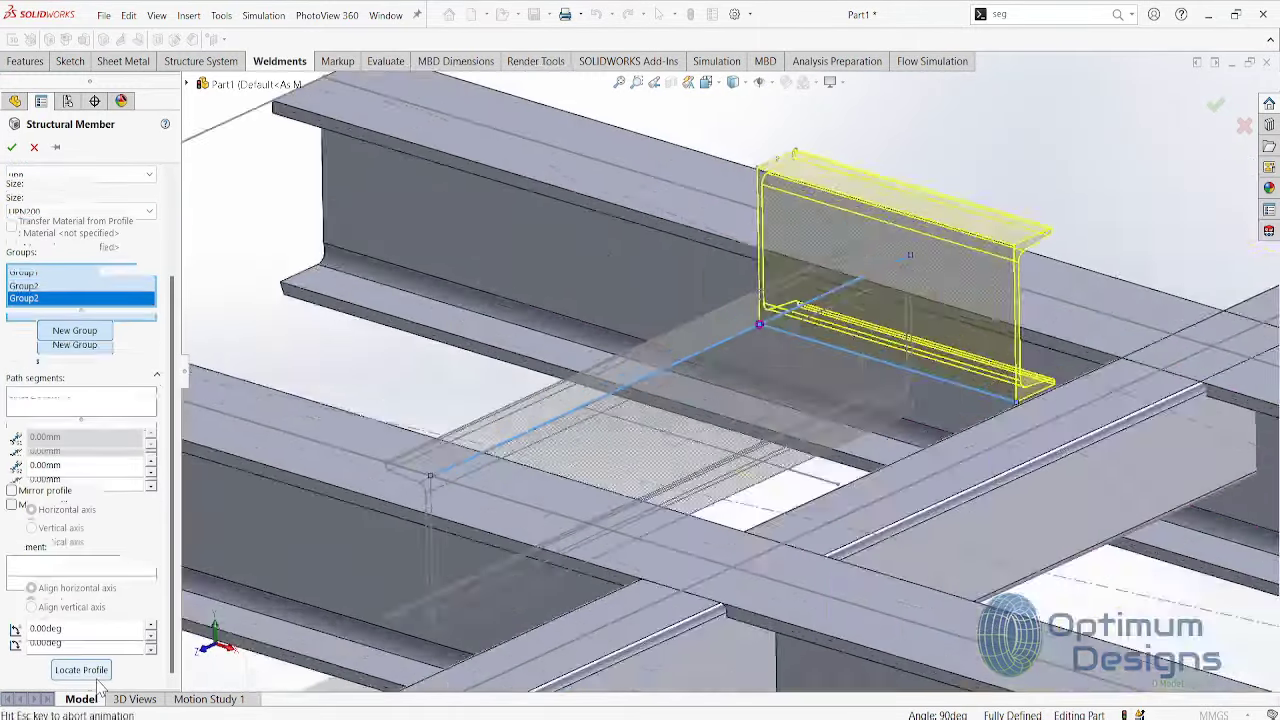
{"action": "left_click", "coordinate": [665, 167]}
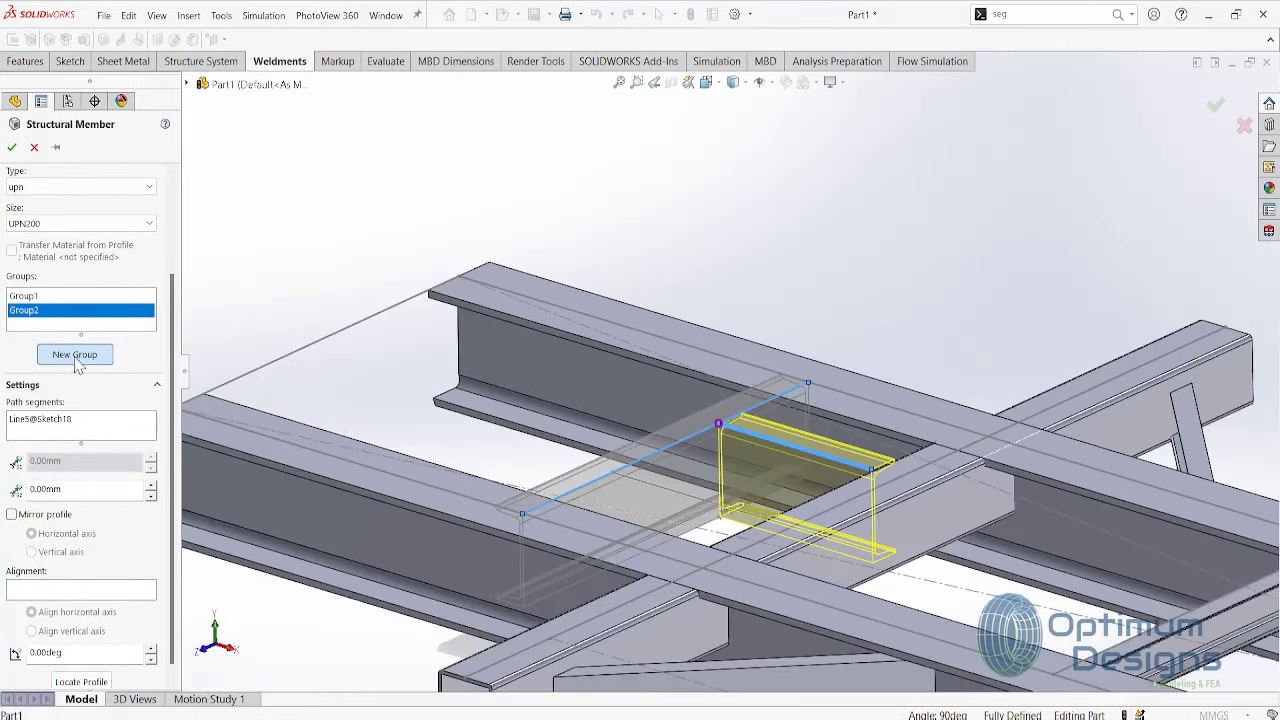
- Add a third group on another line with its profile rotated 180°, and accept
{"action": "left_click", "coordinate": [75, 348]}
{"action": "left_click", "coordinate": [710, 474]}
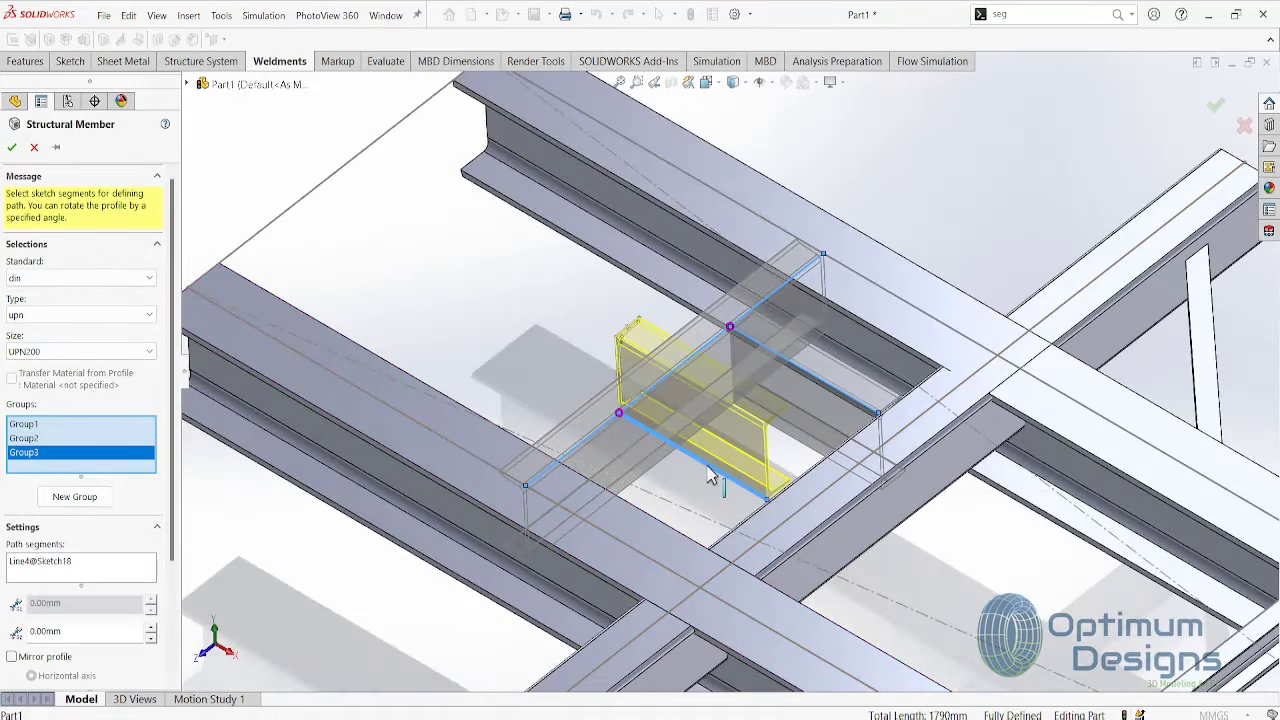
{"action": "scroll", "coordinate": [172, 480], "scroll_direction": "down", "scroll_amount": 3}
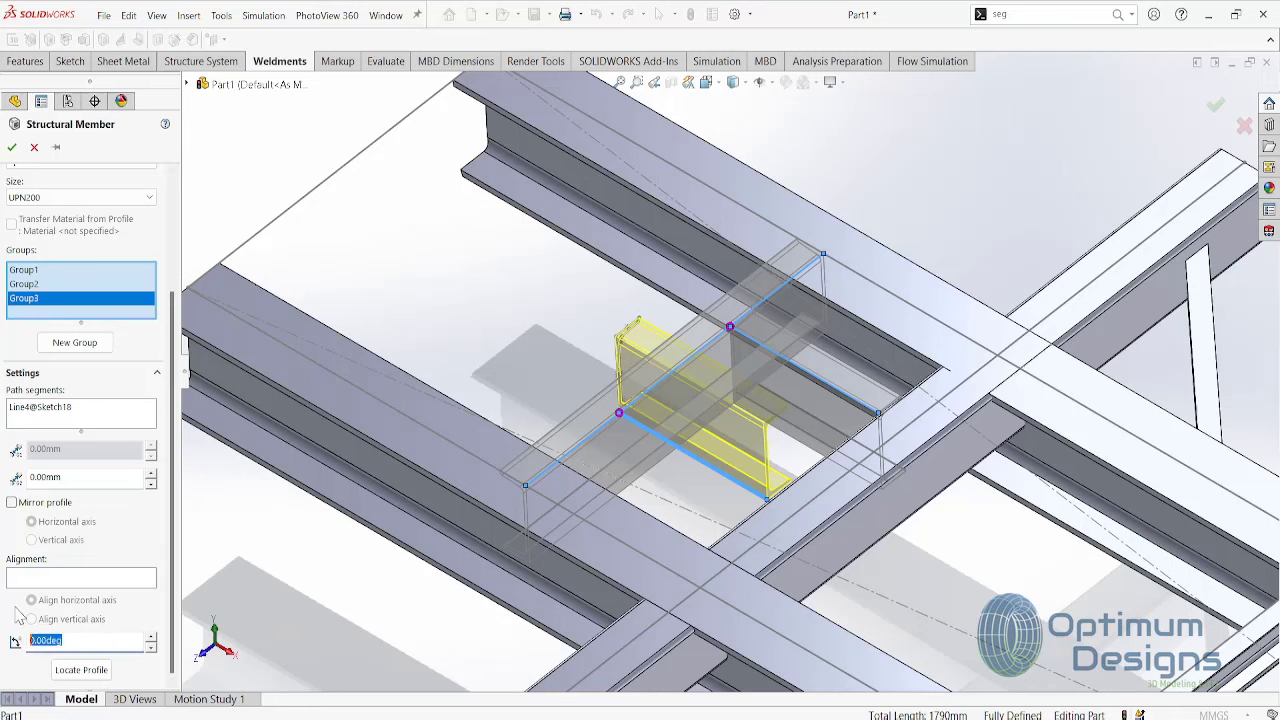
{"action": "type", "text": "180"}
{"action": "key", "text": "Return"}
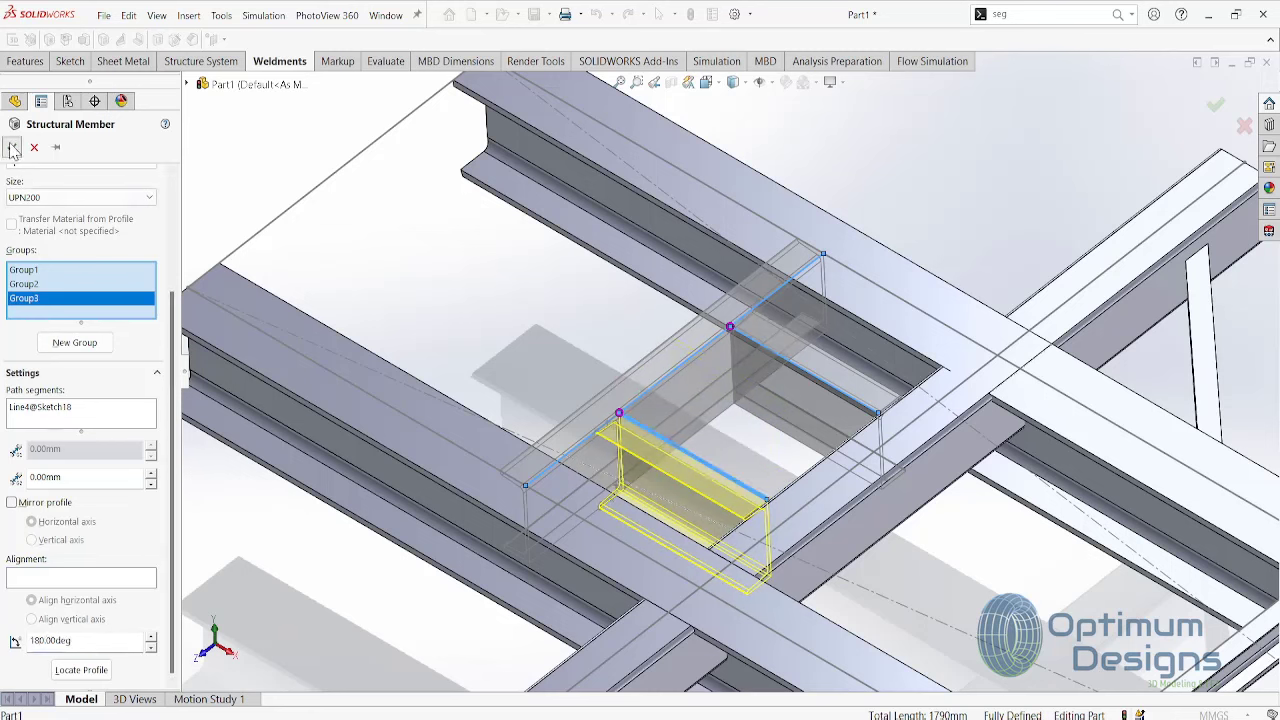
{"action": "left_click", "coordinate": [12, 148]}
- Trim the three UPN200 channels against the two crossing frame beams as boundaries
{"action": "left_click", "coordinate": [66, 39]}
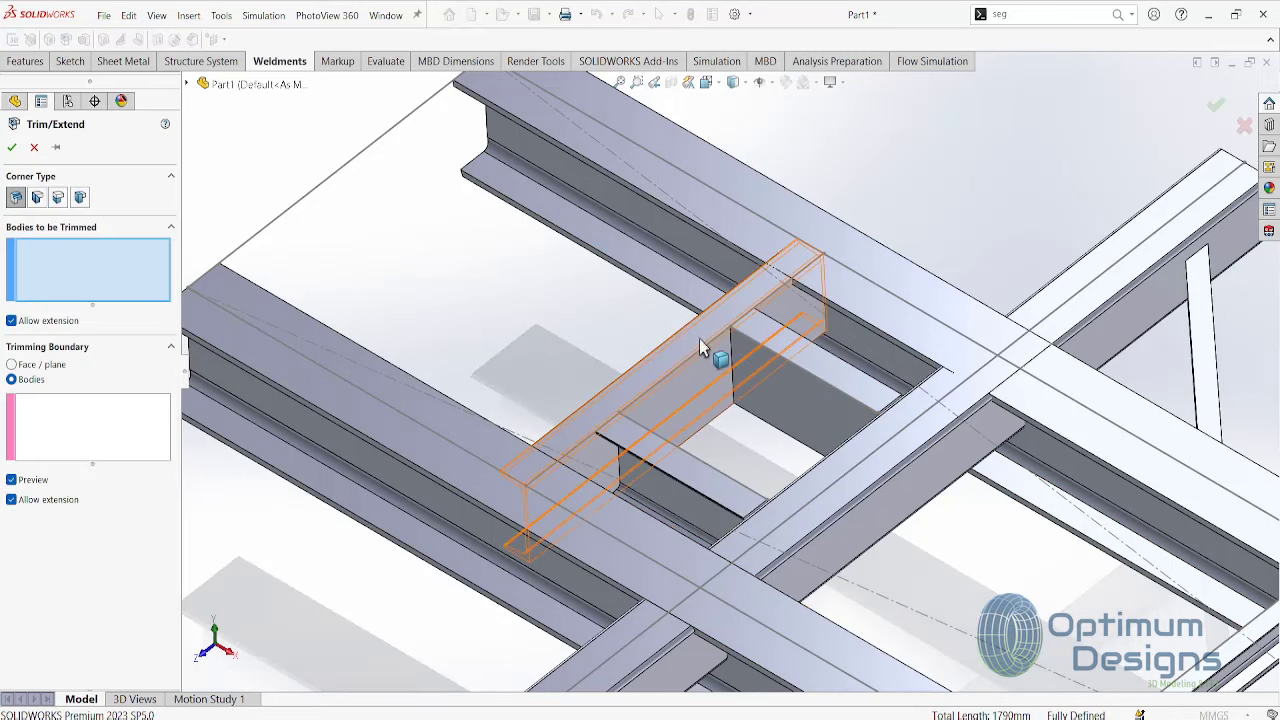
{"action": "left_click", "coordinate": [699, 347]}
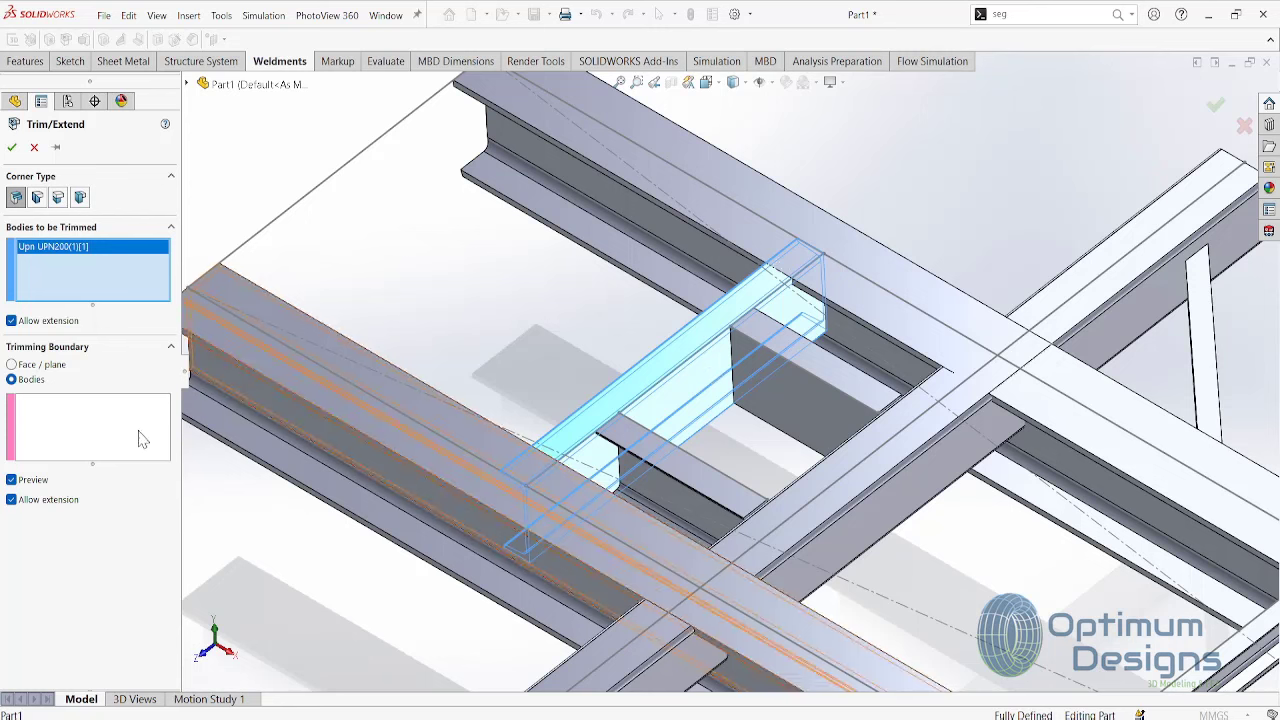
{"action": "left_click", "coordinate": [837, 380]}
{"action": "left_click", "coordinate": [686, 486]}
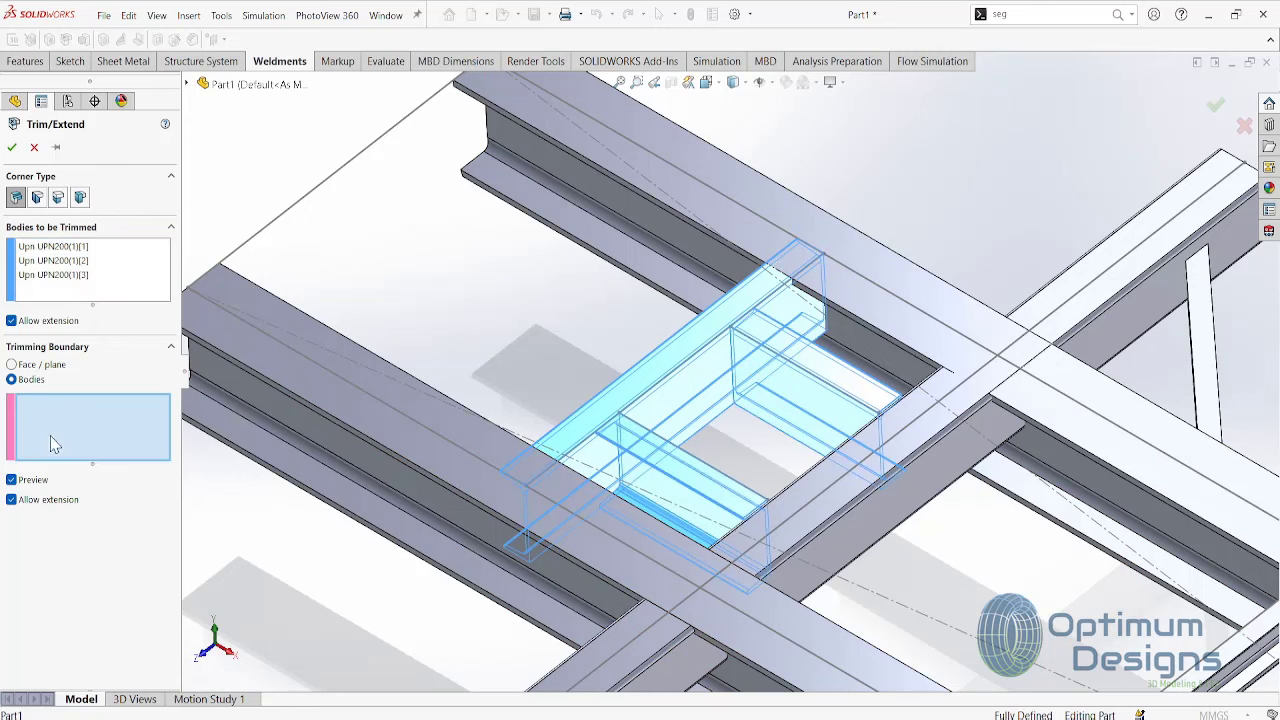
{"action": "left_click", "coordinate": [911, 269]}
{"action": "left_click", "coordinate": [891, 453]}
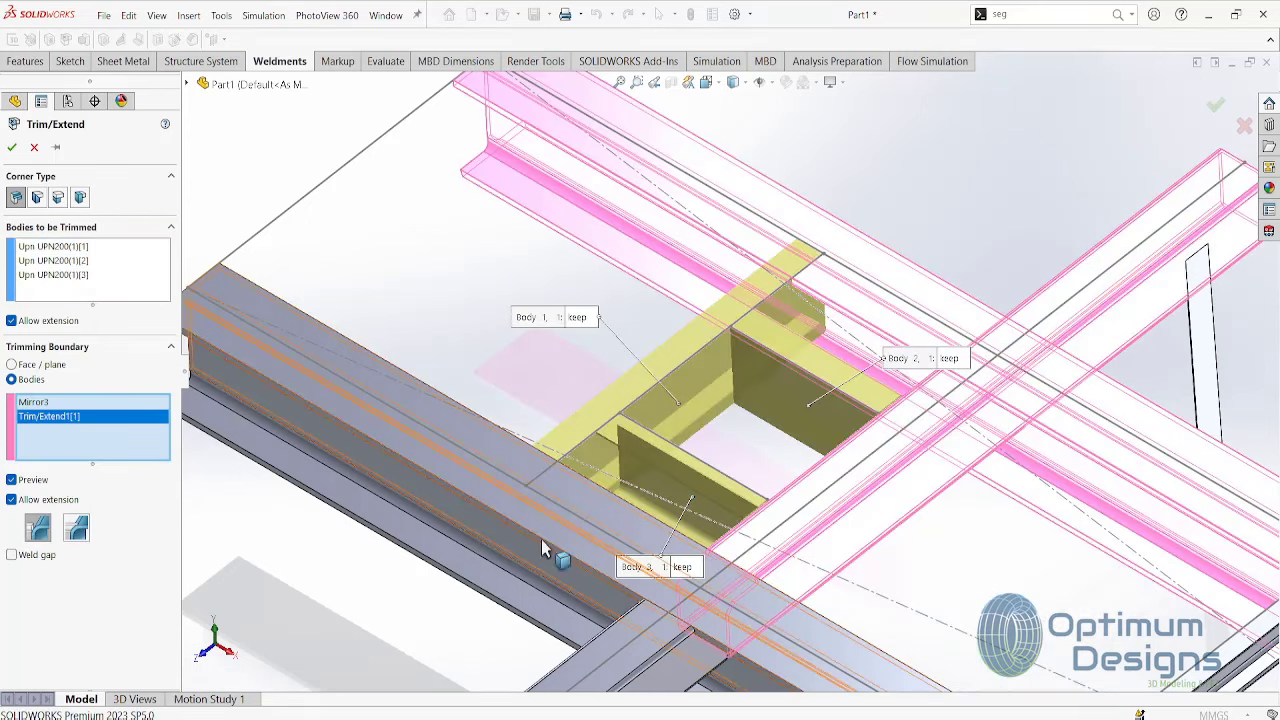
{"action": "key", "text": "Return"}
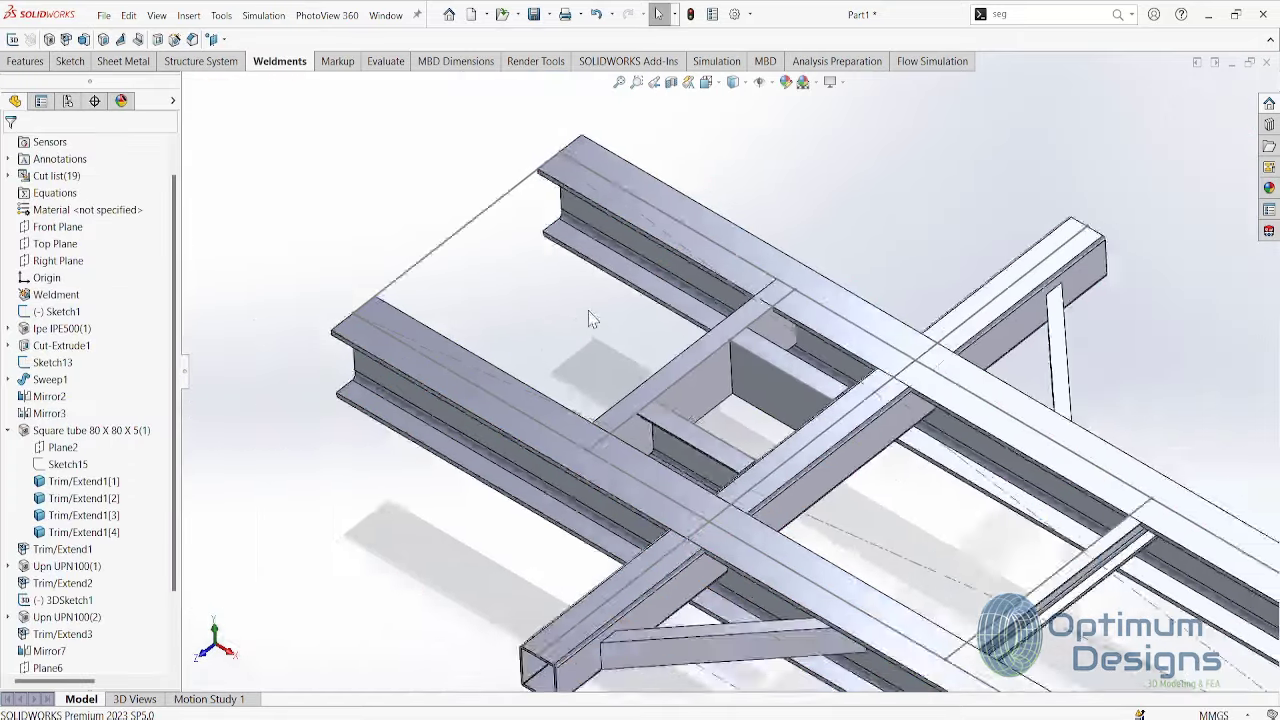
- Orbit below the frame and use a section view to inspect the trimmed channel ends
{"action": "mouse_move", "coordinate": [590, 319]}
{"action": "middle_mouse_down"}
{"action": "mouse_move", "coordinate": [790, 244]}
{"action": "mouse_move", "coordinate": [826, 266]}
{"action": "mouse_move", "coordinate": [791, 294]}
{"action": "mouse_move", "coordinate": [583, 289]}
{"action": "mouse_move", "coordinate": [869, 383]}
{"action": "mouse_move", "coordinate": [843, 405]}
{"action": "mouse_move", "coordinate": [849, 360]}
{"action": "mouse_move", "coordinate": [814, 437]}
{"action": "middle_mouse_up"}
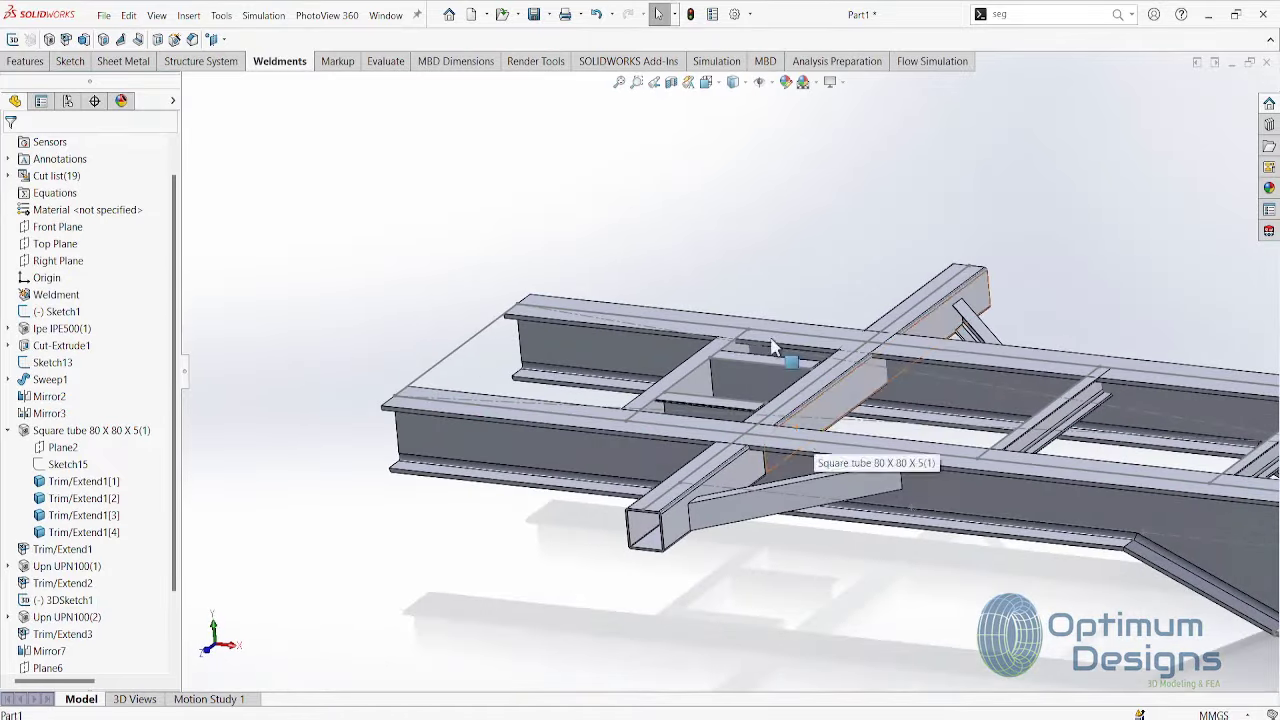
{"action": "left_click", "coordinate": [671, 81]}
{"action": "left_click", "coordinate": [10, 147]}
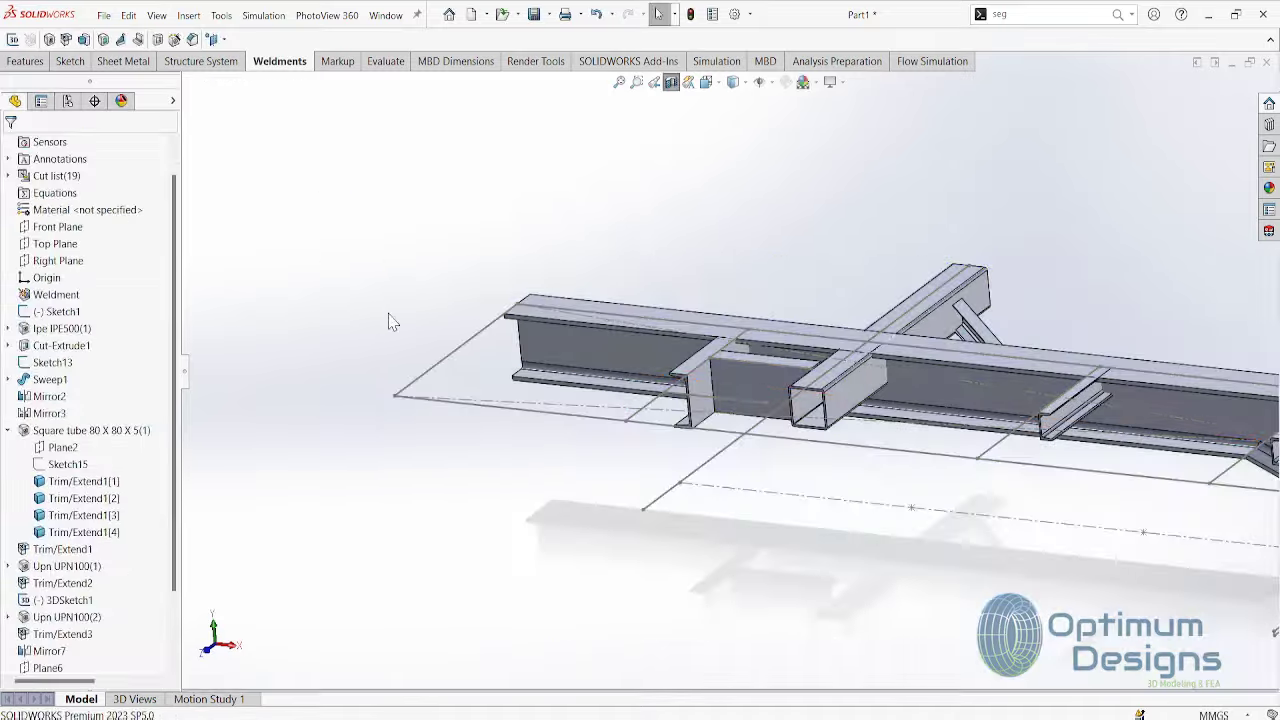
{"action": "mouse_move", "coordinate": [760, 400]}
{"action": "middle_mouse_down"}
{"action": "mouse_move", "coordinate": [798, 368]}
{"action": "mouse_move", "coordinate": [723, 314]}
{"action": "mouse_move", "coordinate": [757, 271]}
{"action": "mouse_move", "coordinate": [733, 348]}
{"action": "middle_mouse_up"}
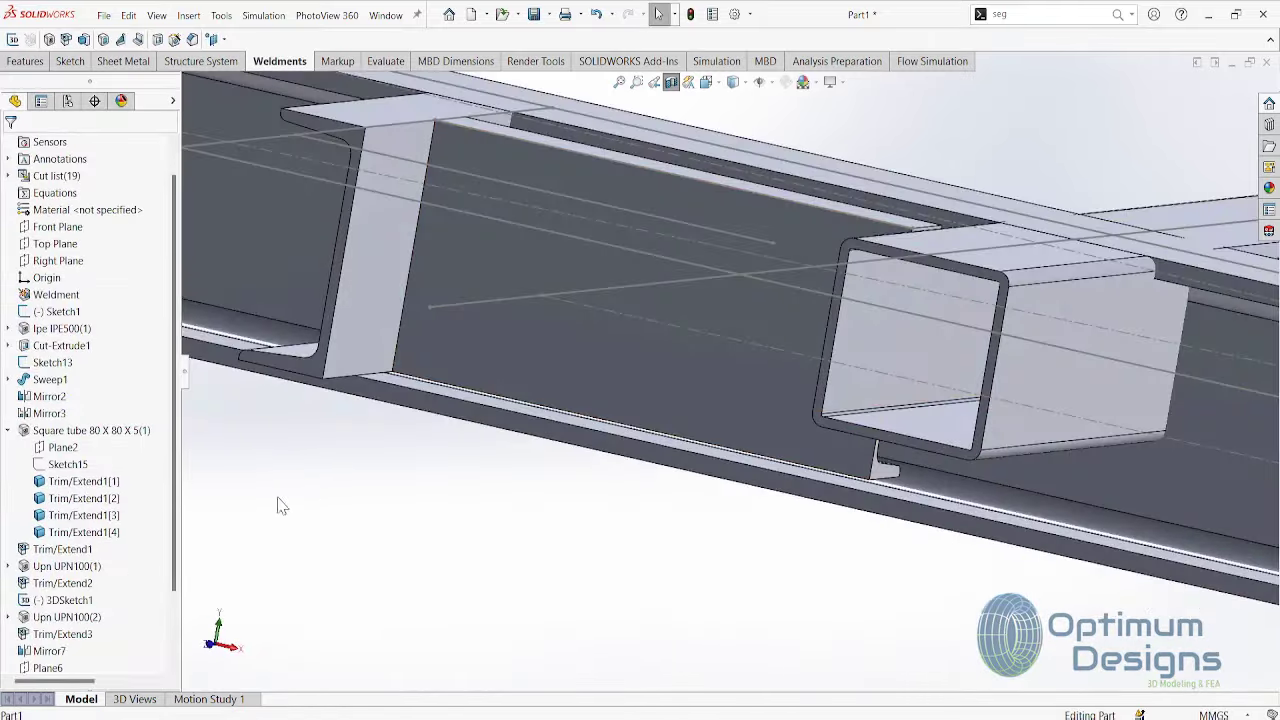
- Edit the UPN200(1) channel member and change its size to UPN140
{"action": "scroll", "coordinate": [115, 623], "scroll_direction": "down", "scroll_amount": 3}
{"action": "left_click", "coordinate": [75, 634]}
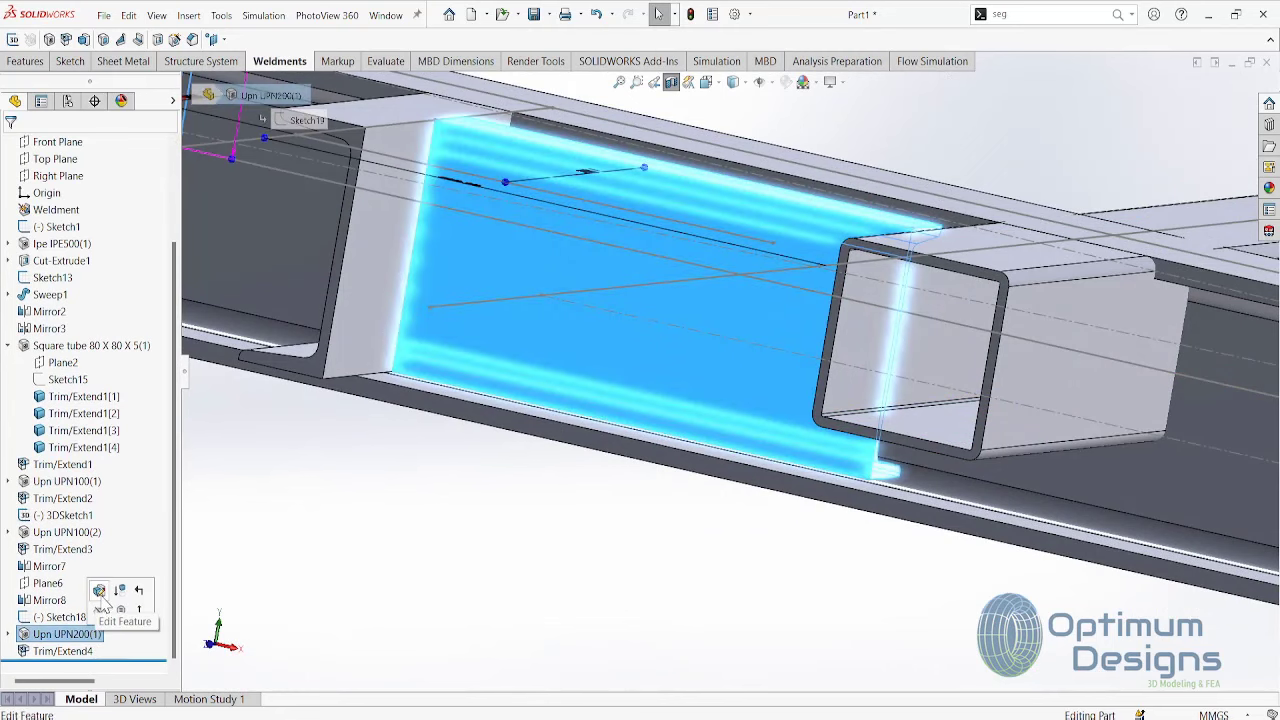
{"action": "left_click", "coordinate": [100, 601]}
{"action": "left_click", "coordinate": [70, 352]}
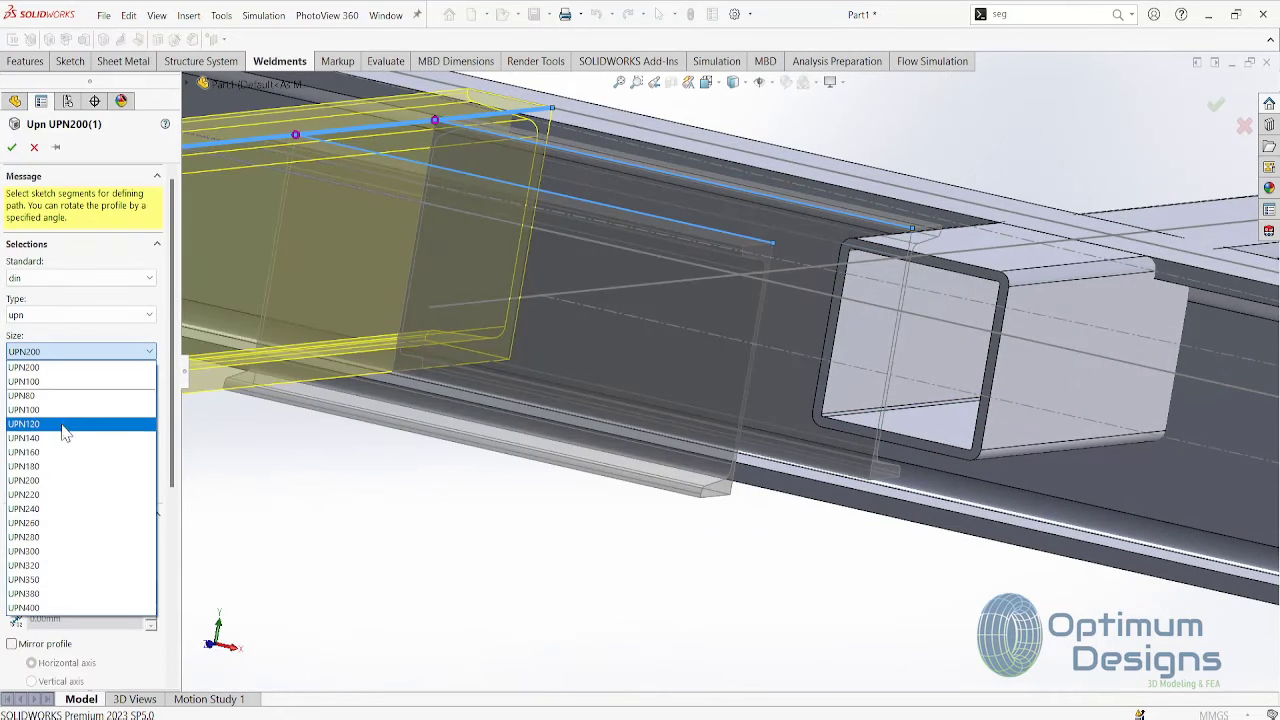
{"action": "left_click", "coordinate": [60, 437]}
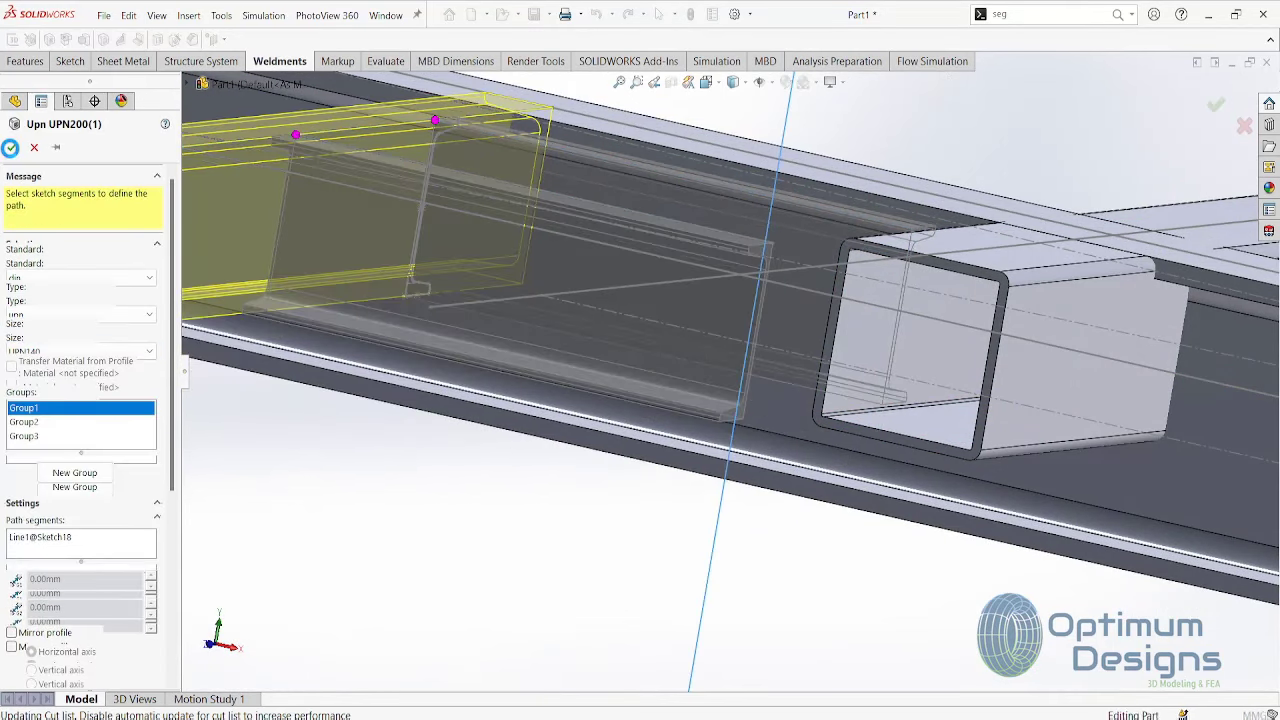
{"action": "left_click", "coordinate": [12, 148]}
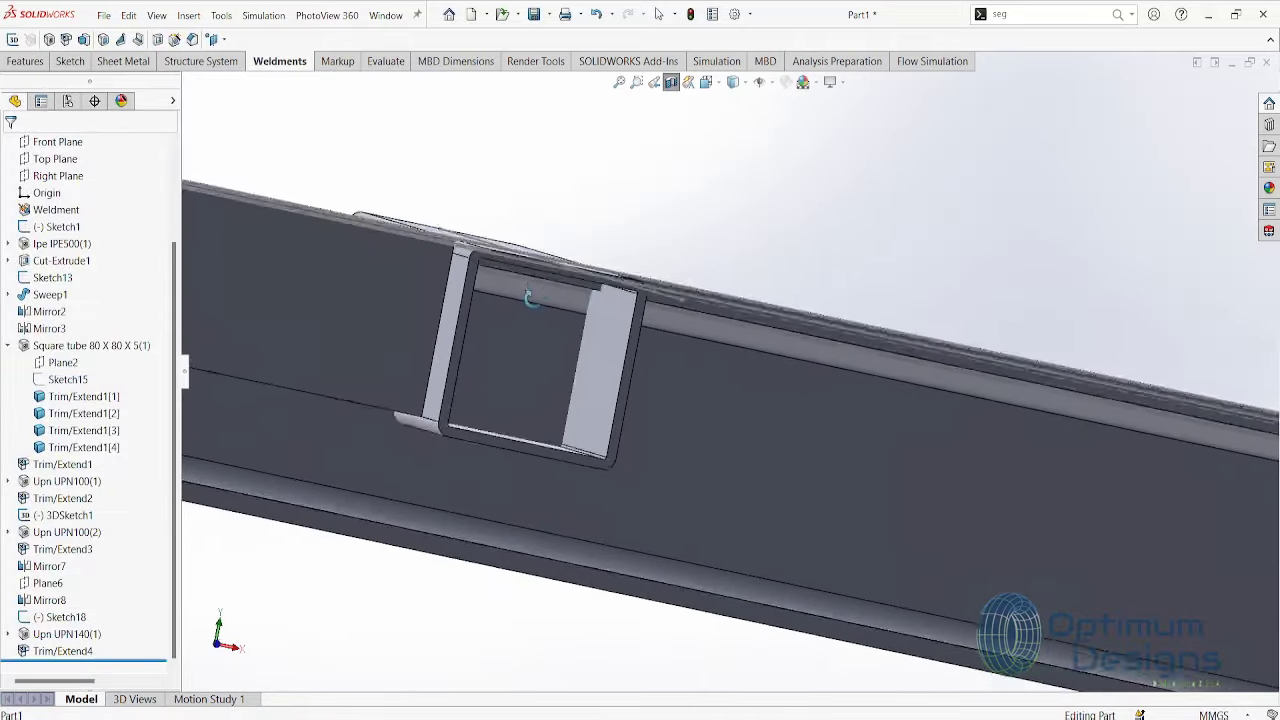
- Inspect the chassis frame in isometric, front and back views
{"action": "scroll", "coordinate": [620, 247], "scroll_direction": "up", "scroll_amount": 5}
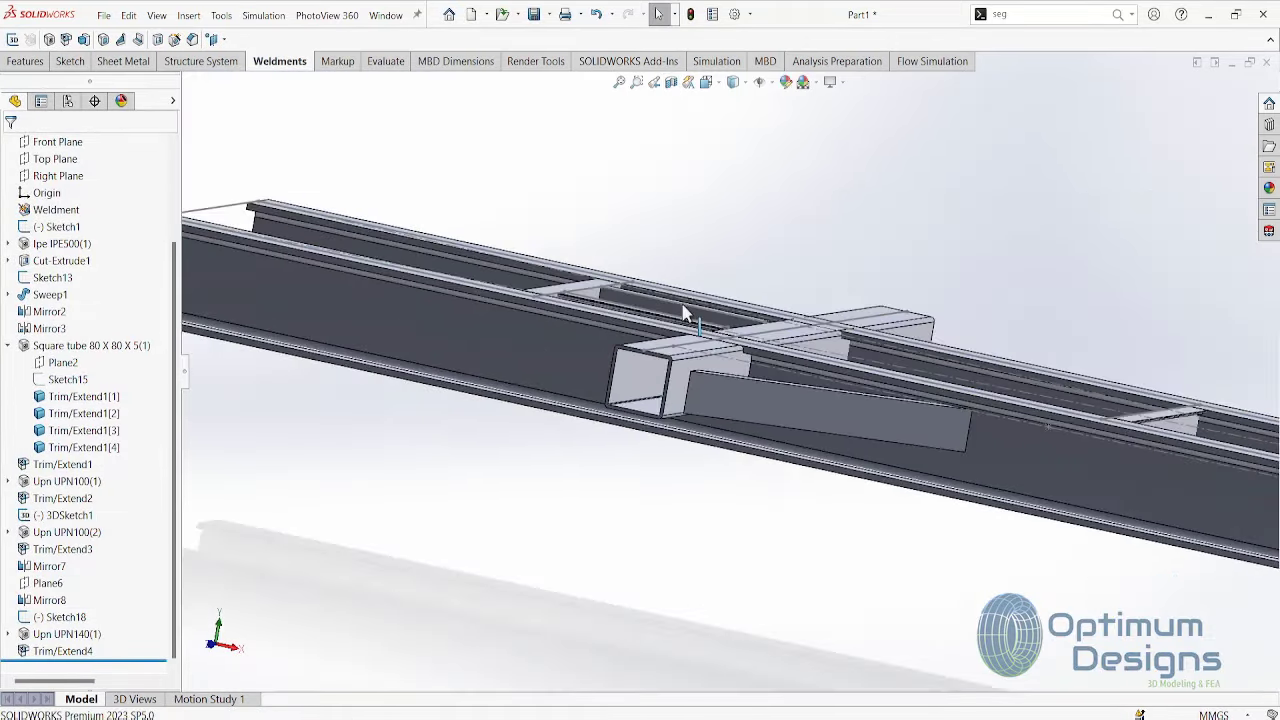
{"action": "scroll", "coordinate": [680, 320], "scroll_direction": "up", "scroll_amount": 3}
{"action": "scroll", "coordinate": [675, 340], "scroll_direction": "up", "scroll_amount": 1}
{"action": "scroll", "coordinate": [675, 345], "scroll_direction": "up", "scroll_amount": 3}
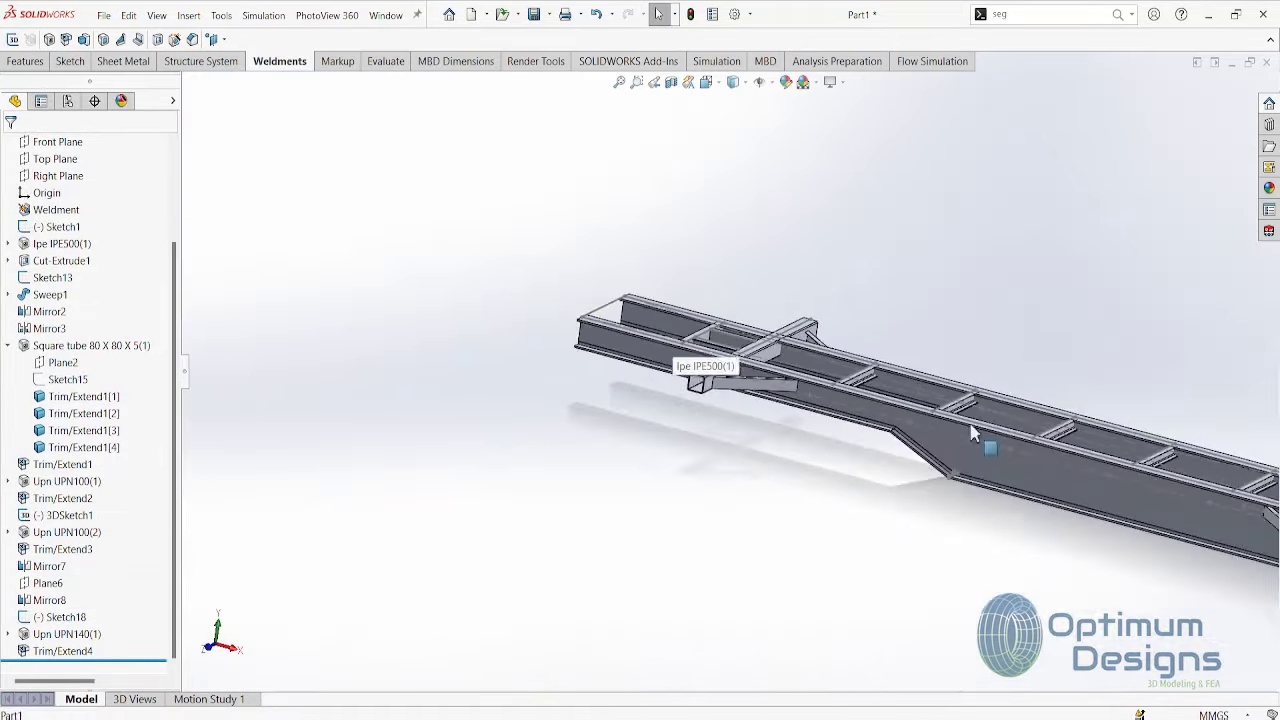
{"action": "key", "text": "space"}
{"action": "left_click", "coordinate": [621, 391]}
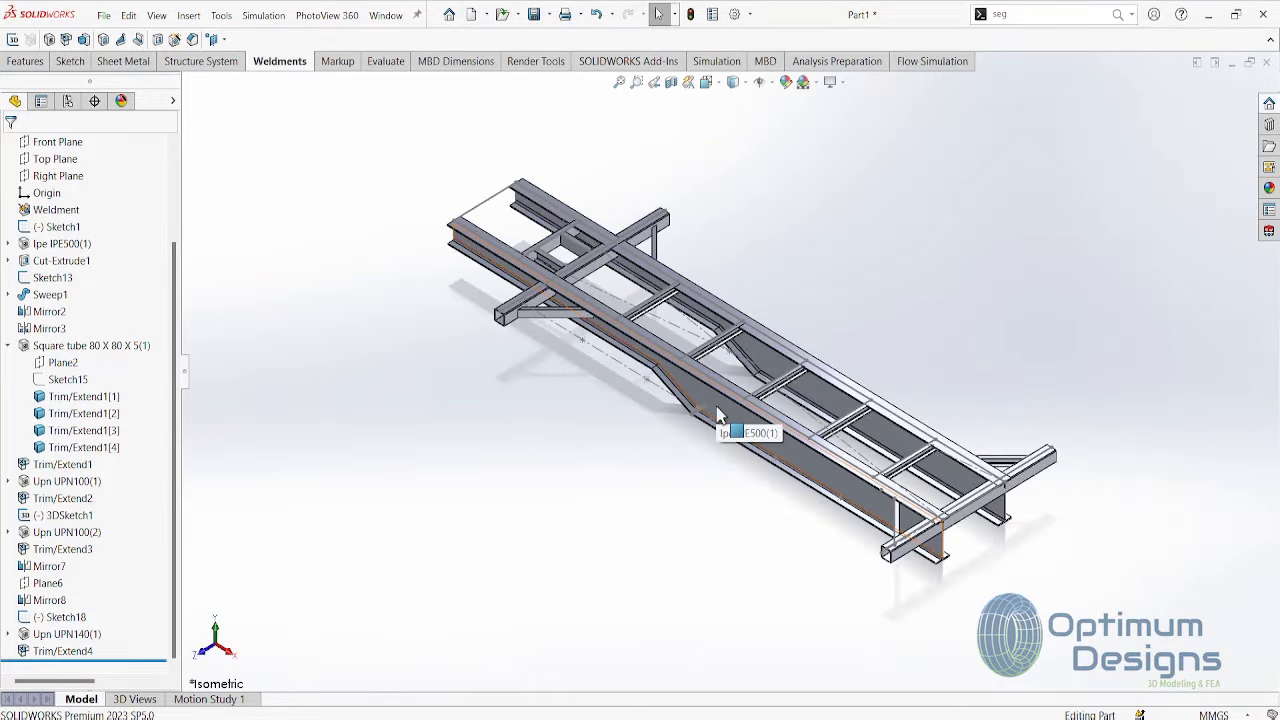
{"action": "key", "text": "space"}
{"action": "left_click", "coordinate": [584, 321]}
{"action": "key", "text": "space"}
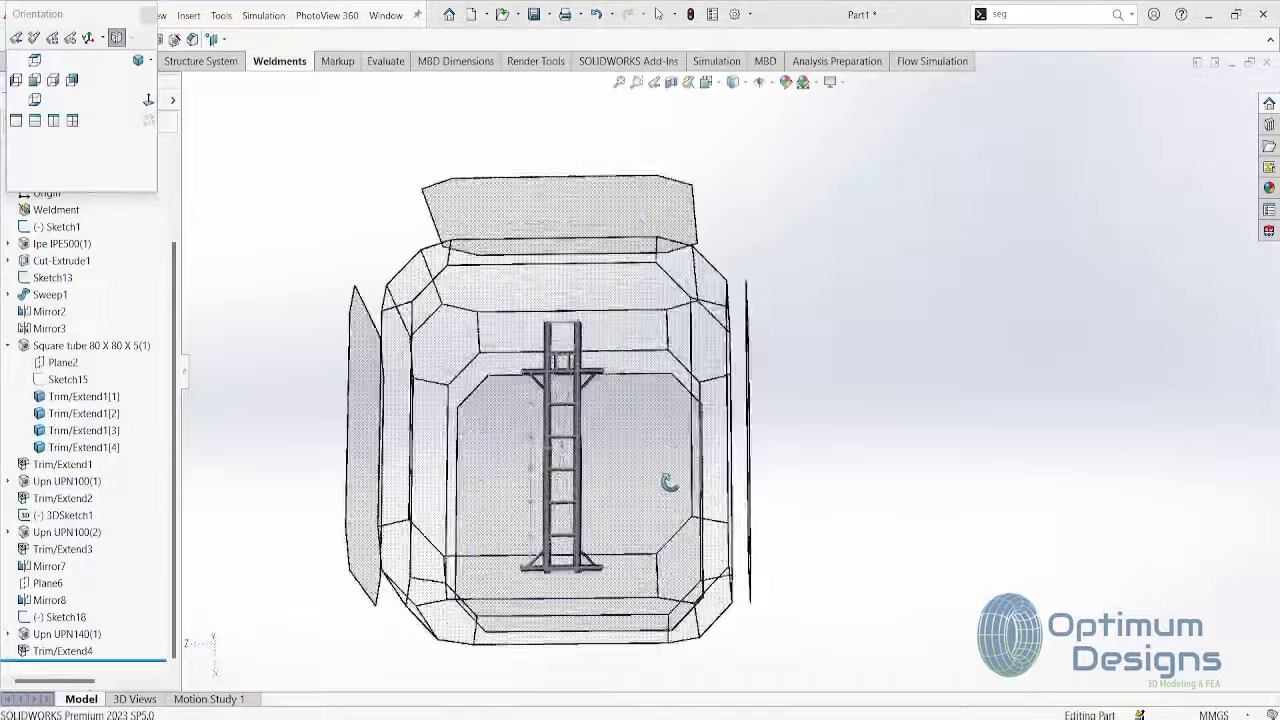
{"action": "key", "text": "ctrl+2"}
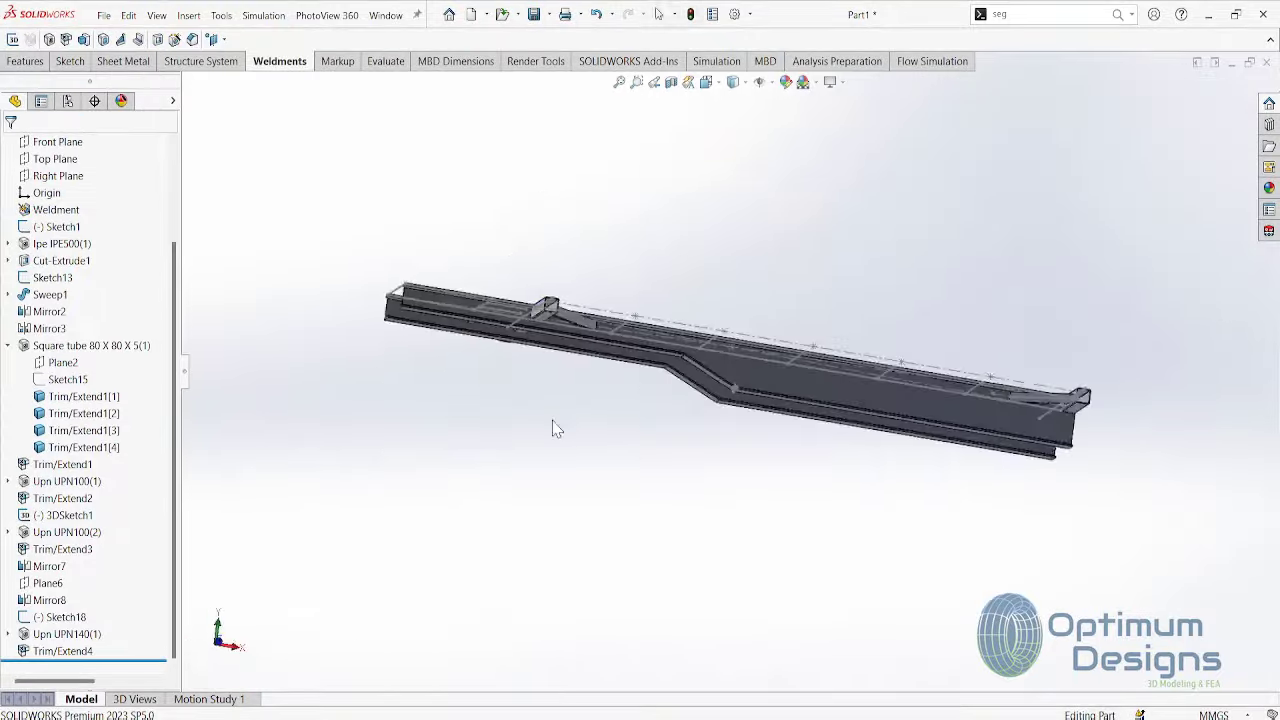
{"action": "key", "text": "ctrl+1"}
{"action": "left_click", "coordinate": [437, 360]}
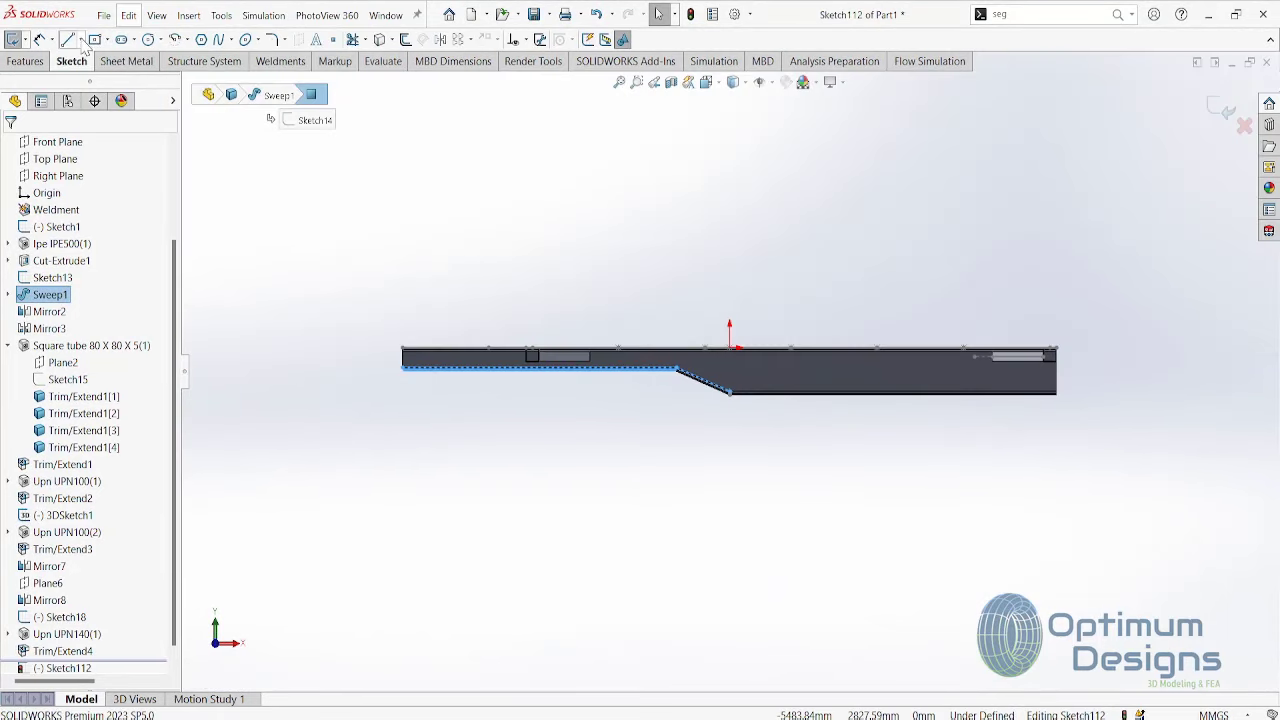
- Draw a closed rectangle of lines along the beam's lower edge
{"action": "left_click", "coordinate": [68, 39]}
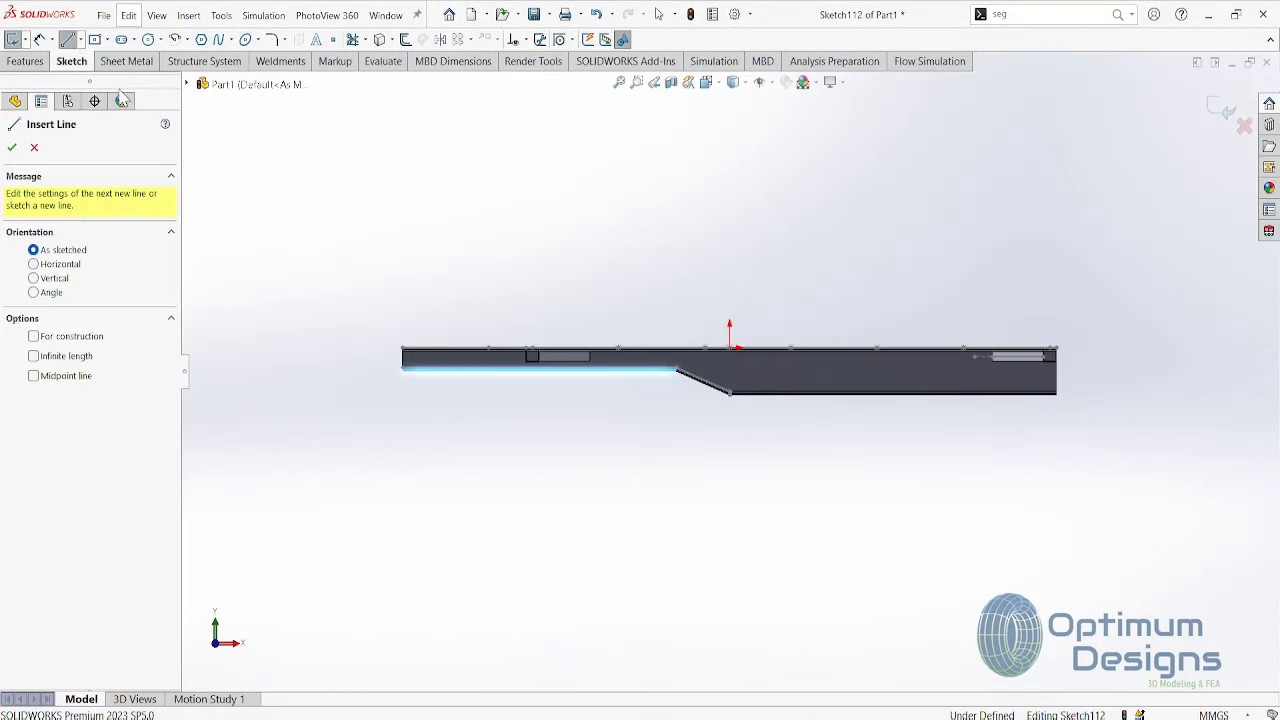
{"action": "scroll", "coordinate": [410, 375], "scroll_direction": "down", "scroll_amount": 5}
{"action": "scroll", "coordinate": [571, 286], "scroll_direction": "down", "scroll_amount": 2}
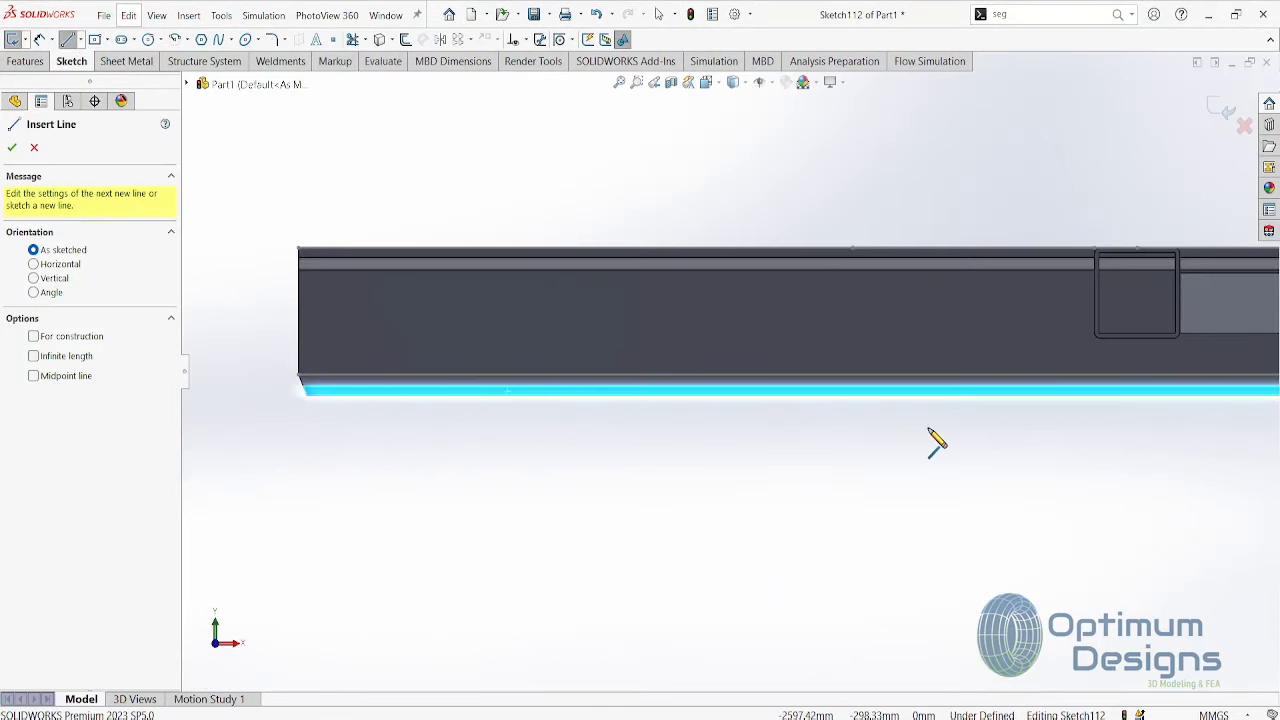
{"action": "left_click", "coordinate": [305, 394]}
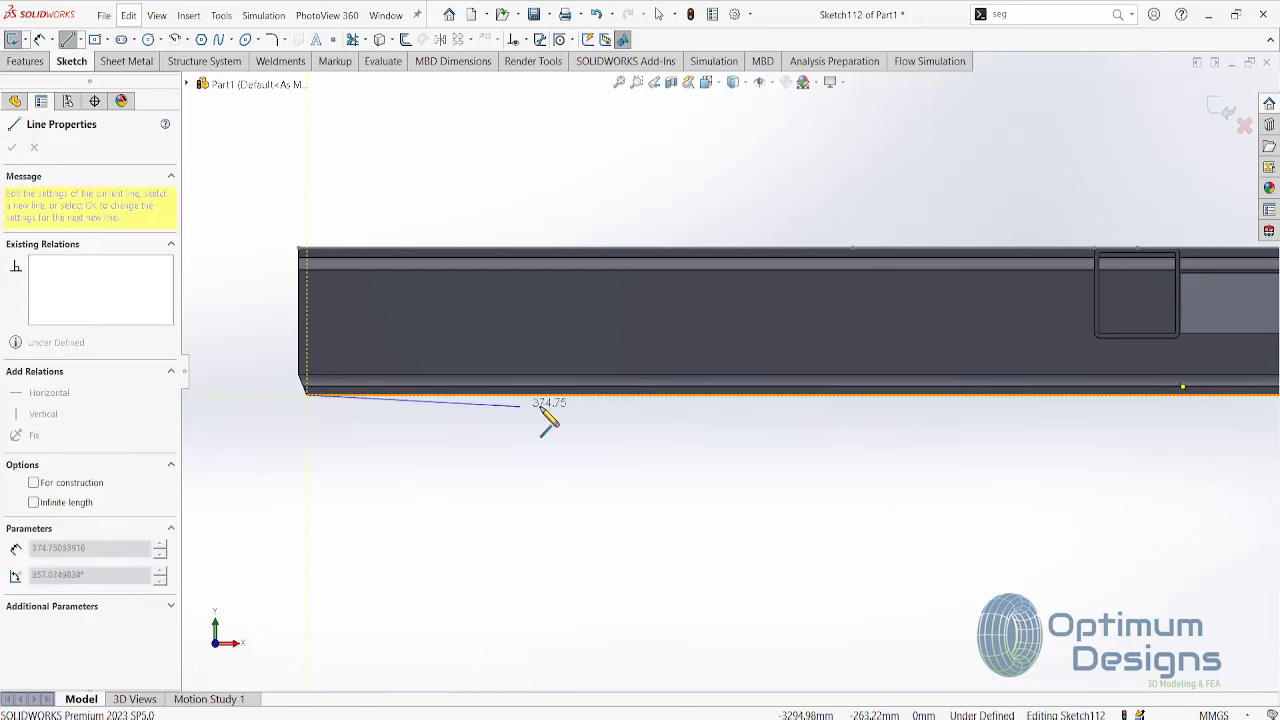
{"action": "left_click", "coordinate": [1151, 397]}
{"action": "left_click", "coordinate": [1151, 454]}
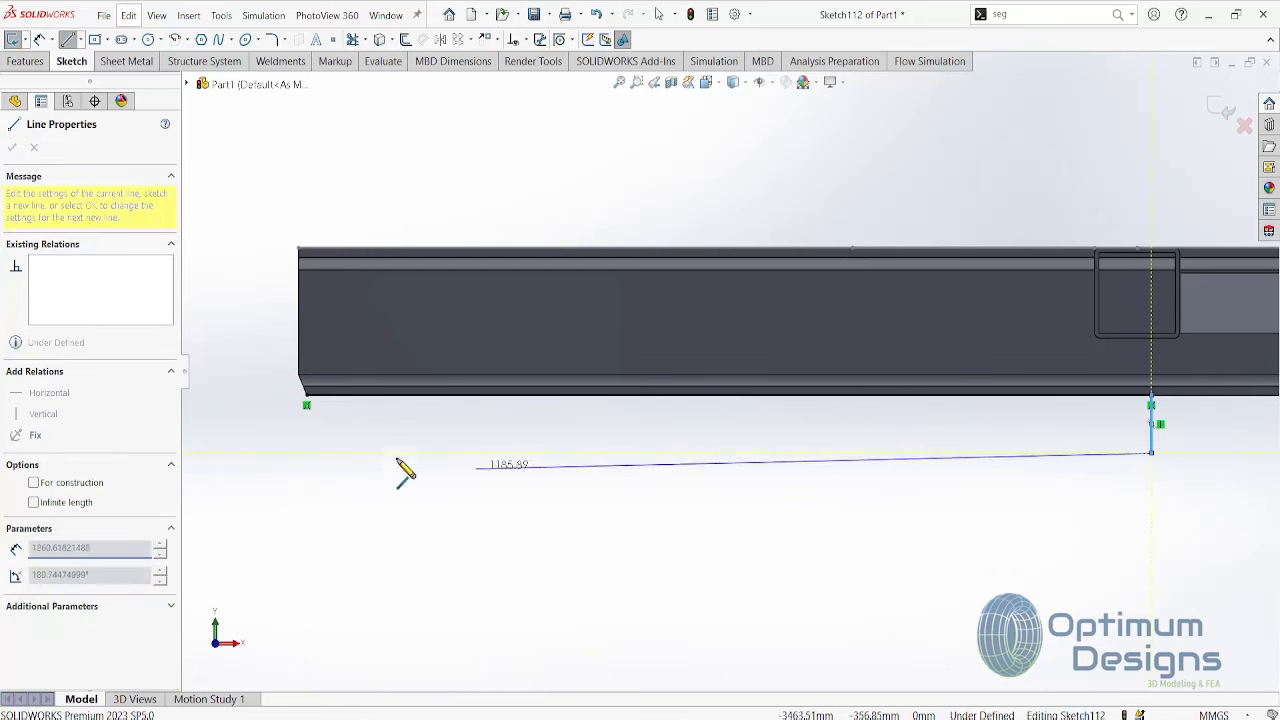
{"action": "left_click", "coordinate": [307, 454]}
{"action": "left_click", "coordinate": [307, 398]}
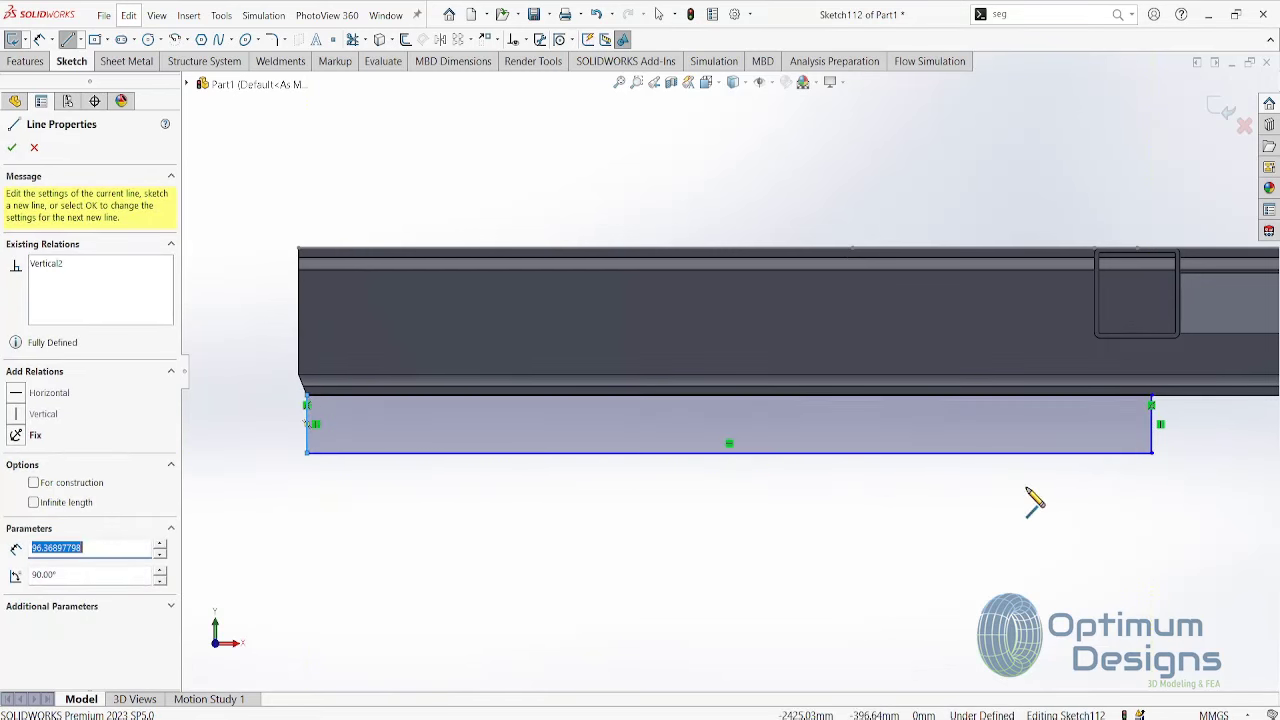
{"action": "key", "text": "Escape"}
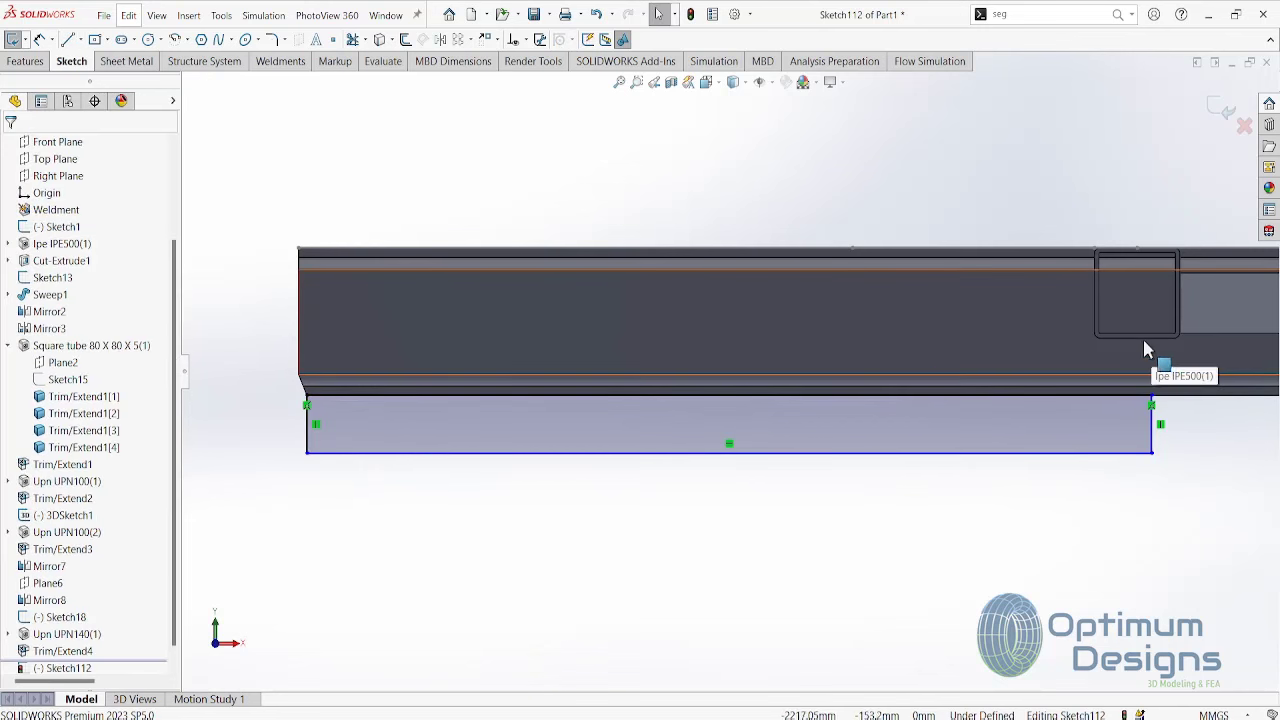
- Align the rectangle's top-right corner vertically under the square tube and dimension its height 12 mm
{"action": "left_click", "coordinate": [1139, 342]}
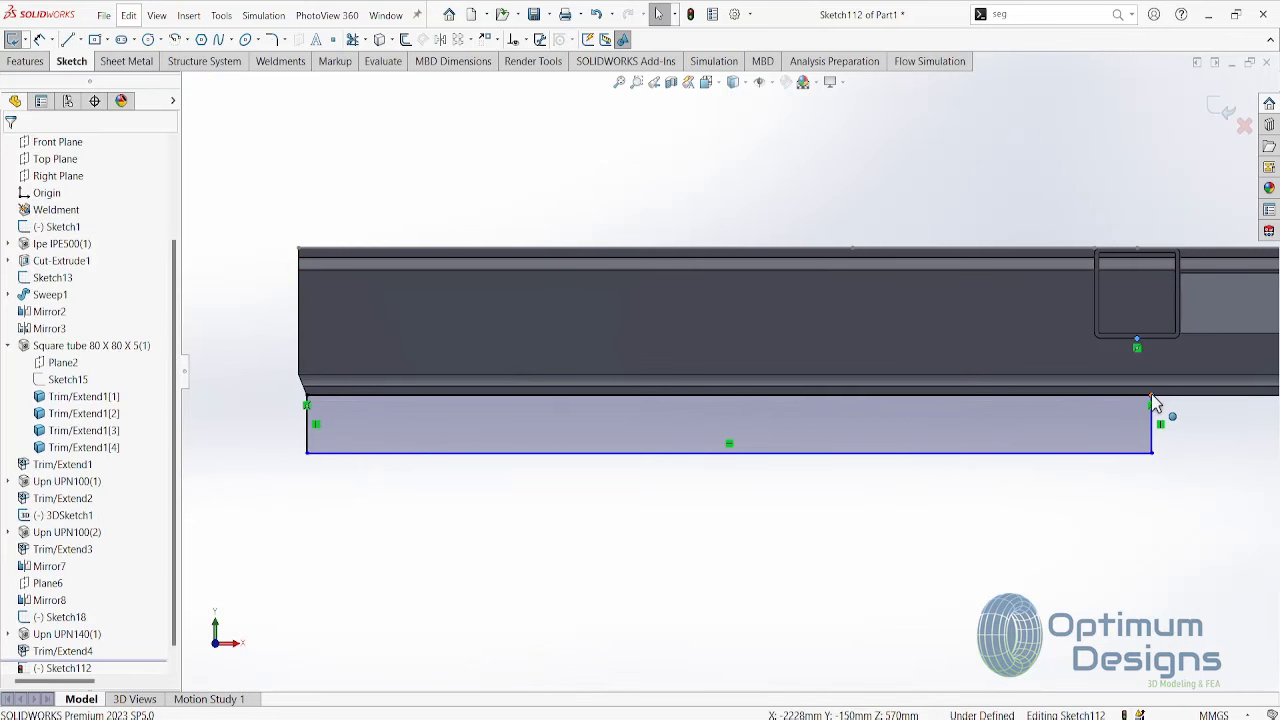
{"action": "left_click", "coordinate": [1152, 398], "text": "ctrl"}
{"action": "left_click", "coordinate": [38, 418]}
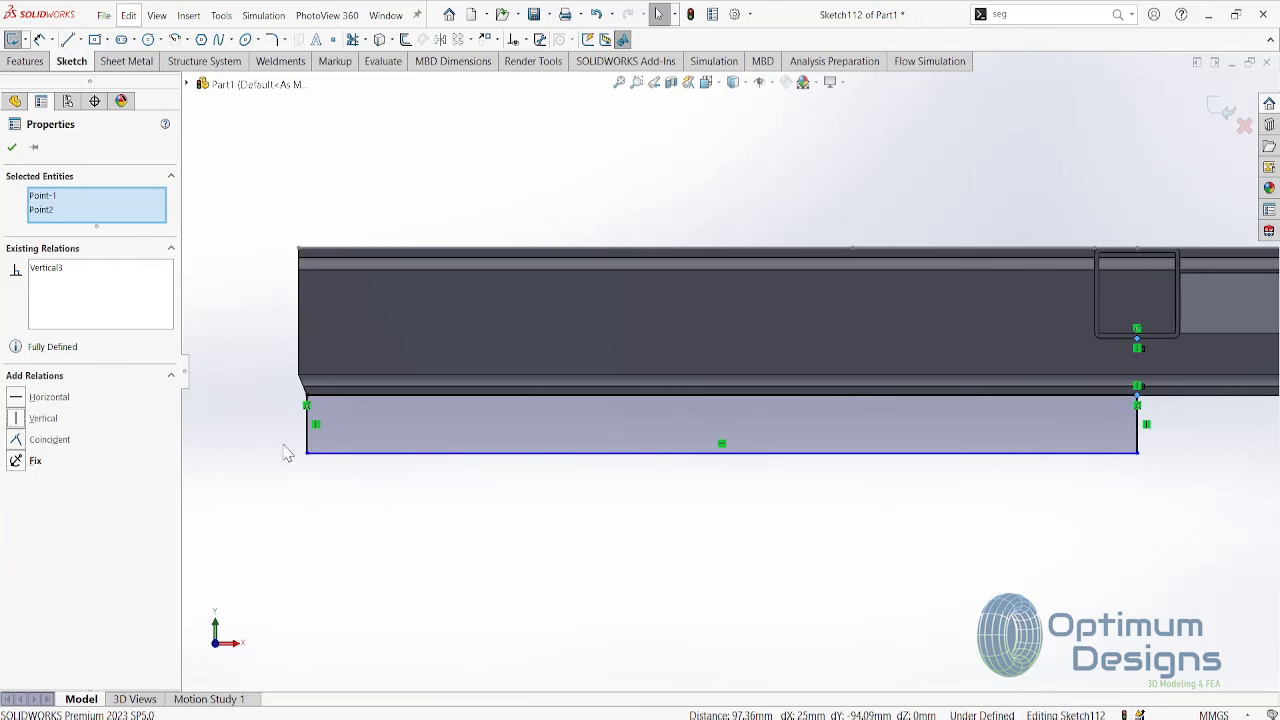
{"action": "left_click", "coordinate": [39, 41]}
{"action": "left_click", "coordinate": [1140, 435]}
{"action": "left_click", "coordinate": [1185, 430]}
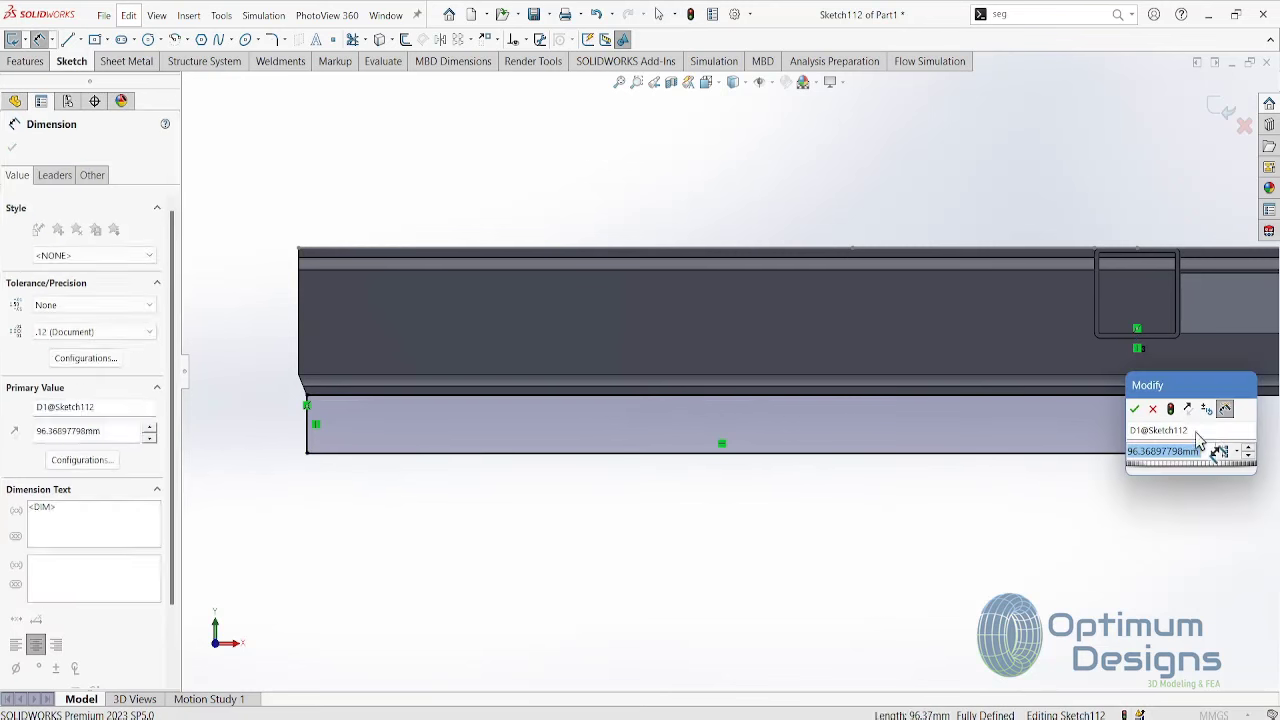
{"action": "type", "text": "12"}
{"action": "key", "text": "Return"}
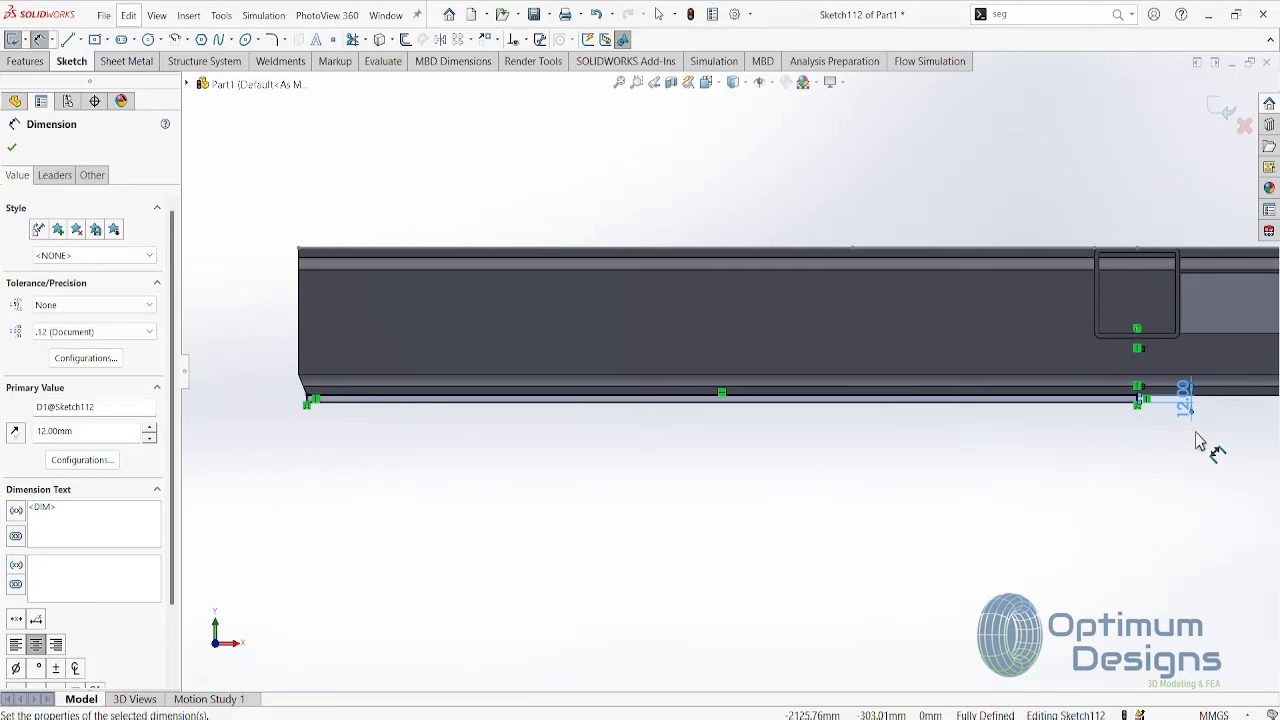
{"action": "middle_click_drag", "start_coordinate": [1120, 575], "coordinate": [1143, 514]}
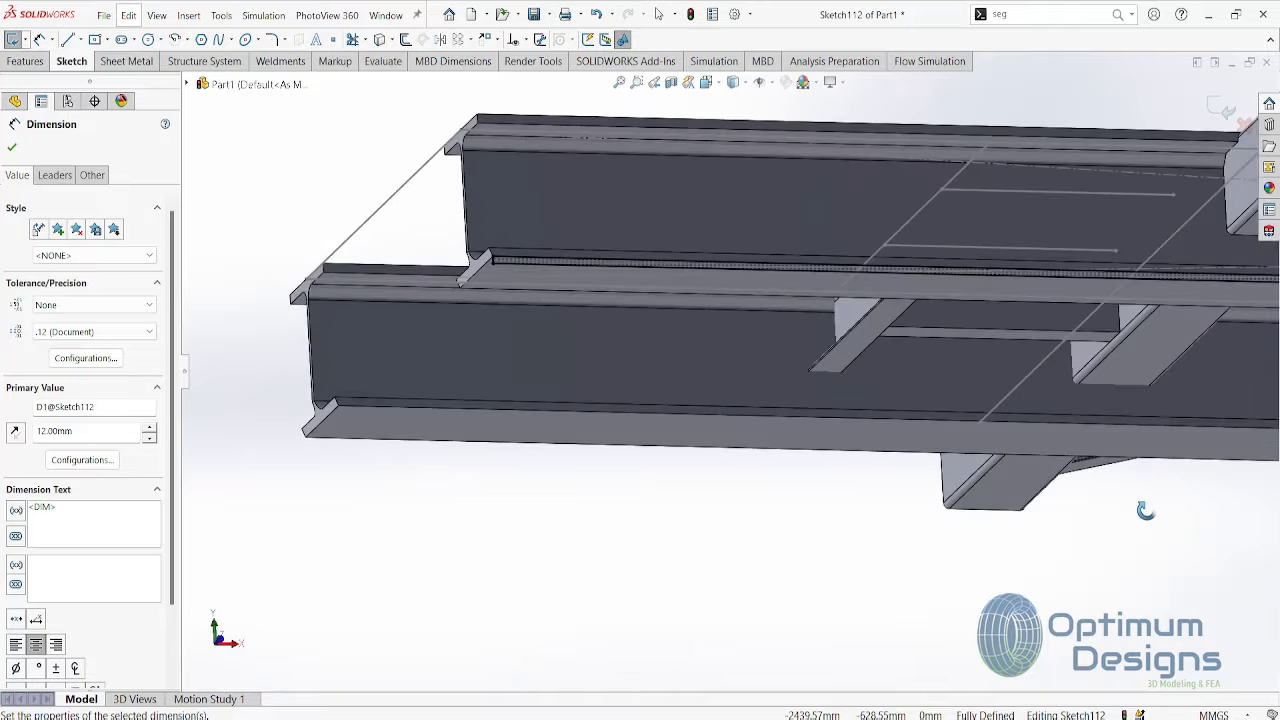
- Extrude the strip sketch 10 mm into a solid plate as Boss-Extrude1
{"action": "left_click", "coordinate": [28, 64]}
{"action": "left_click", "coordinate": [12, 39]}
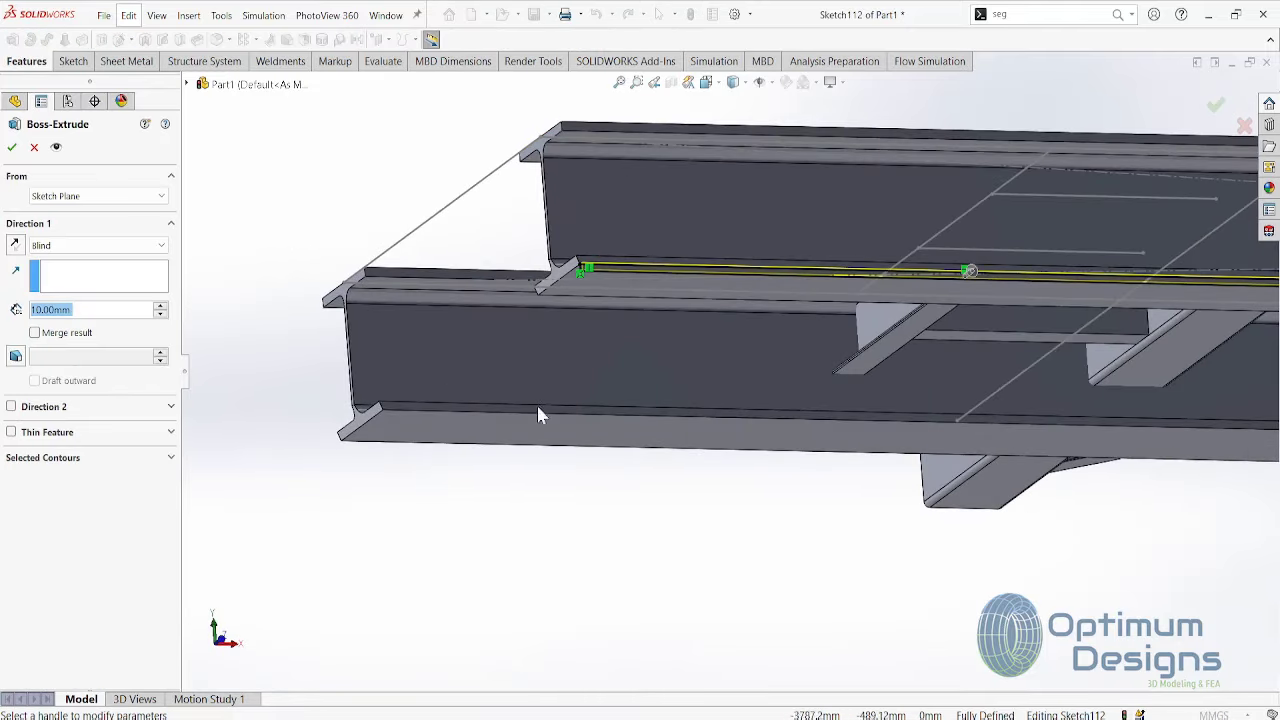
{"action": "mouse_move", "coordinate": [537, 408]}
{"action": "middle_mouse_down"}
{"action": "mouse_move", "coordinate": [677, 437]}
{"action": "mouse_move", "coordinate": [683, 408]}
{"action": "mouse_move", "coordinate": [605, 435]}
{"action": "middle_mouse_up"}
{"action": "scroll", "coordinate": [560, 424], "scroll_direction": "down", "scroll_amount": 5}
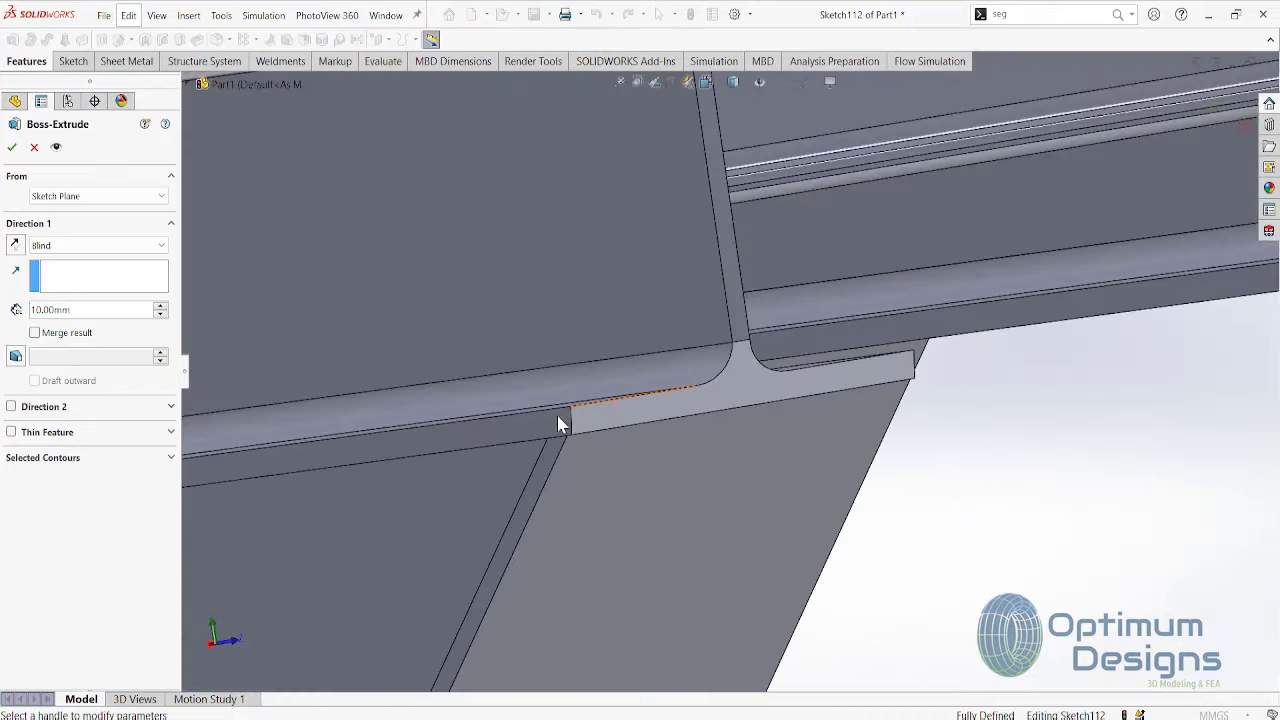
{"action": "left_click", "coordinate": [540, 447]}
{"action": "right_click", "coordinate": [565, 444]}
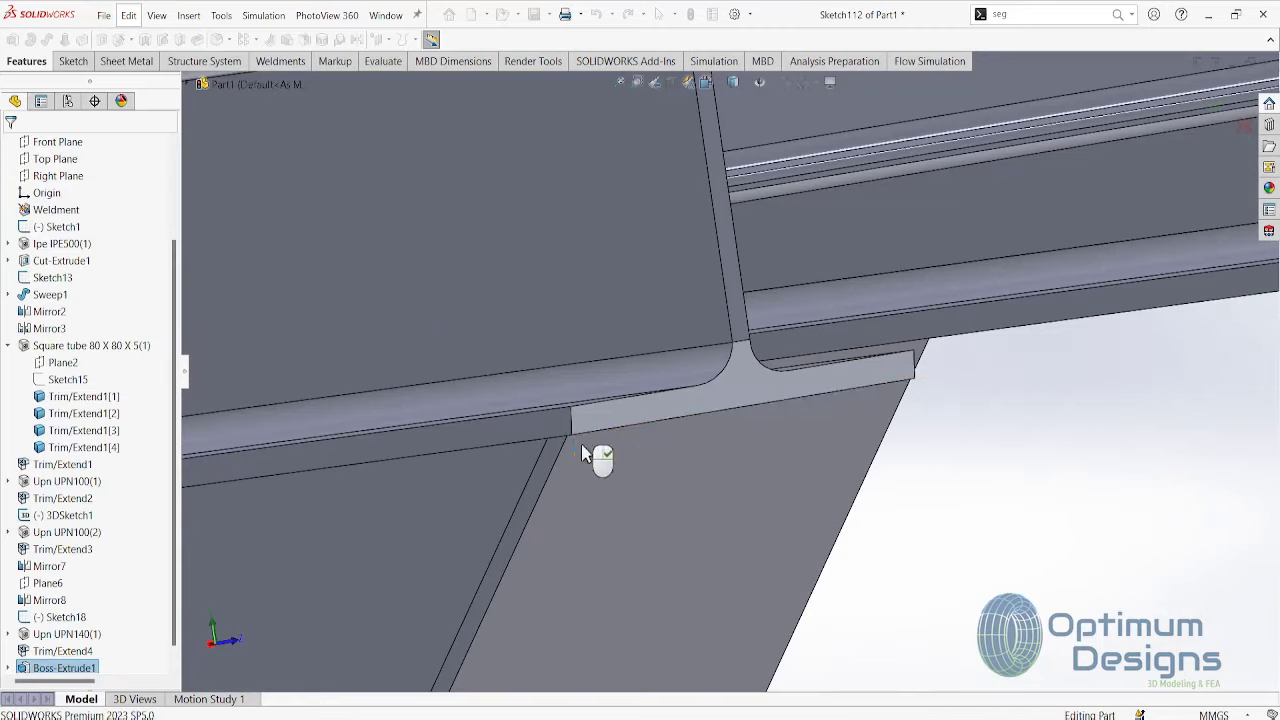
- Orbit around the frame and turn the view Normal To the new plate
{"action": "mouse_move", "coordinate": [293, 625]}
{"action": "middle_mouse_down"}
{"action": "mouse_move", "coordinate": [1010, 470]}
{"action": "mouse_move", "coordinate": [963, 420]}
{"action": "mouse_move", "coordinate": [903, 514]}
{"action": "middle_mouse_up"}
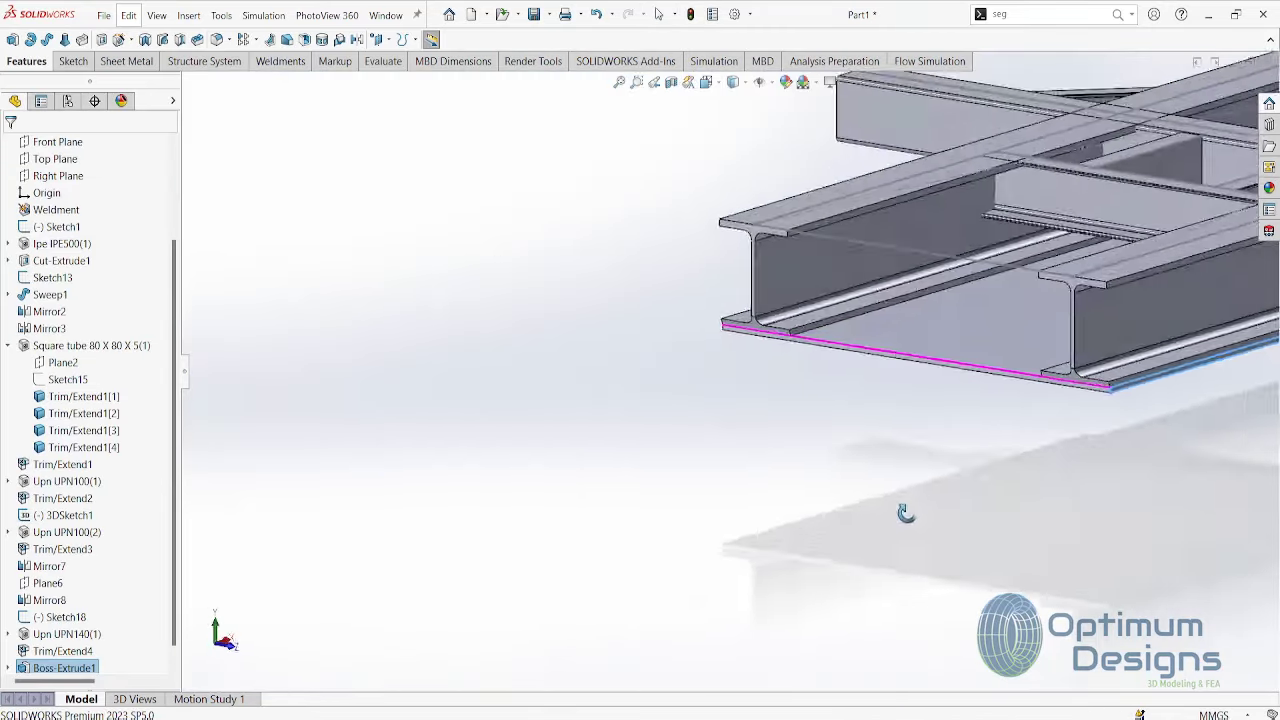
{"action": "scroll", "coordinate": [1051, 514], "scroll_direction": "up", "scroll_amount": 5}
{"action": "middle_click_drag", "start_coordinate": [1052, 524], "coordinate": [760, 330]}
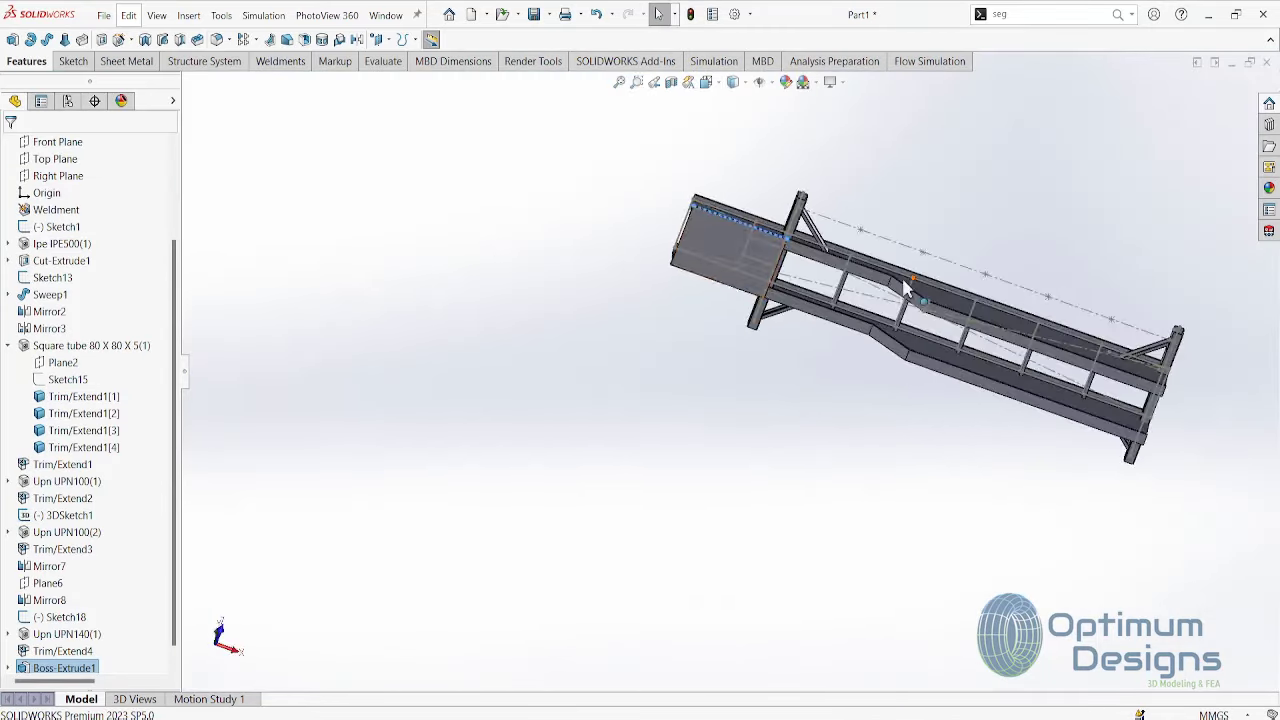
{"action": "right_click", "coordinate": [705, 243]}
{"action": "left_click", "coordinate": [730, 229]}
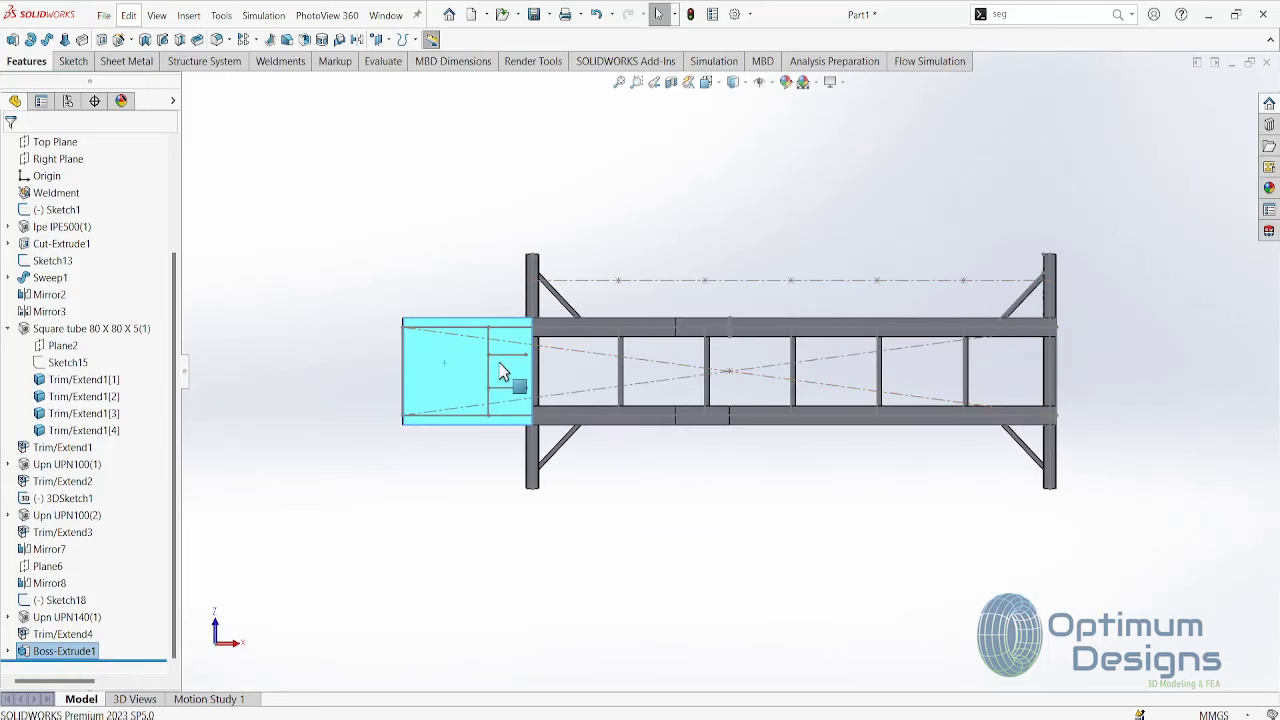
{"action": "right_click", "coordinate": [502, 372]}
- Sketch a circle on the plate face and give it a Ø75 diameter
{"action": "left_click", "coordinate": [512, 296]}
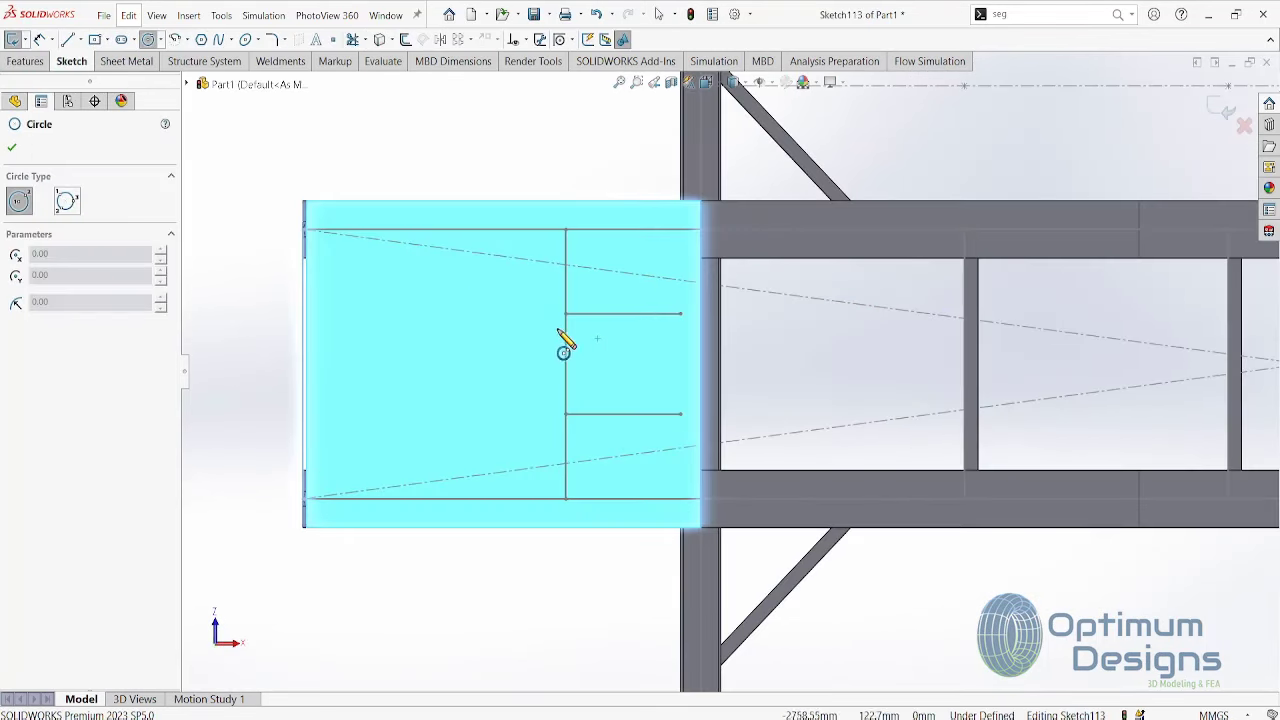
{"action": "left_click", "coordinate": [605, 369]}
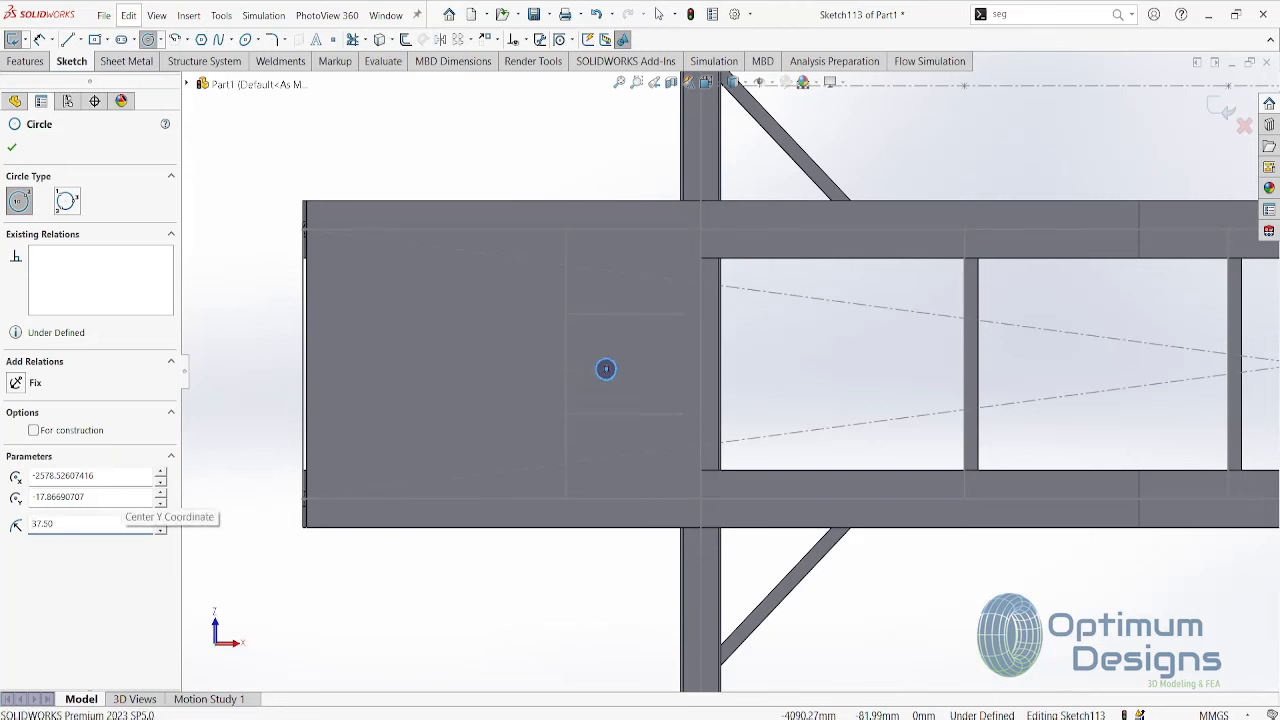
{"action": "left_click", "coordinate": [40, 39]}
{"action": "left_click", "coordinate": [611, 366]}
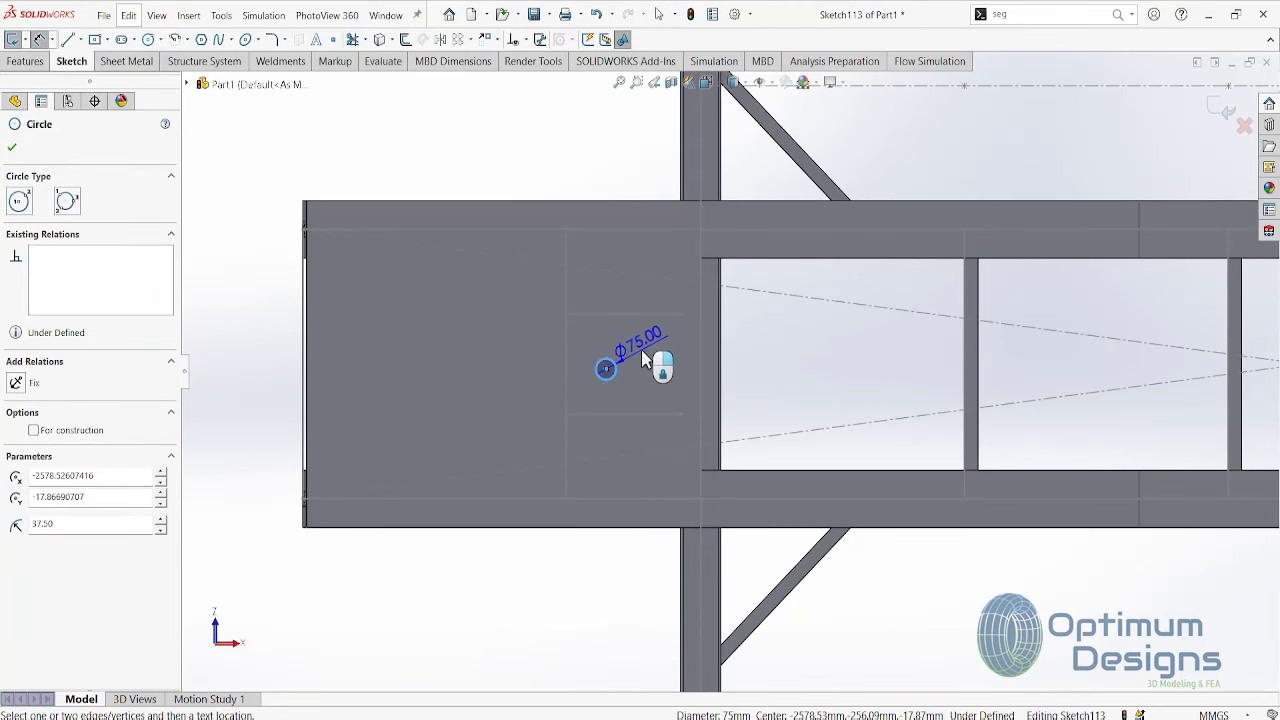
{"action": "left_click", "coordinate": [657, 366]}
{"action": "key", "text": "Return"}
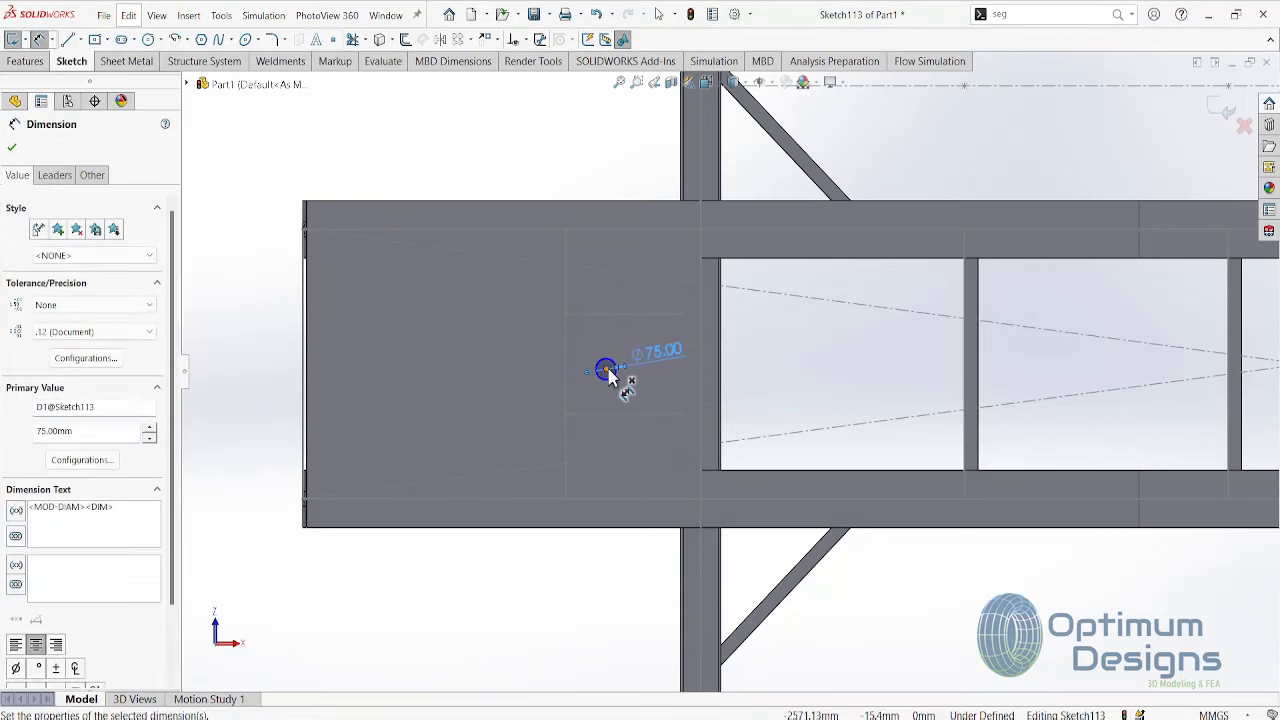
- Dimension the circle centre 1200 mm from the beam's left end edge
{"action": "left_click", "coordinate": [316, 386]}
{"action": "left_click", "coordinate": [424, 601]}
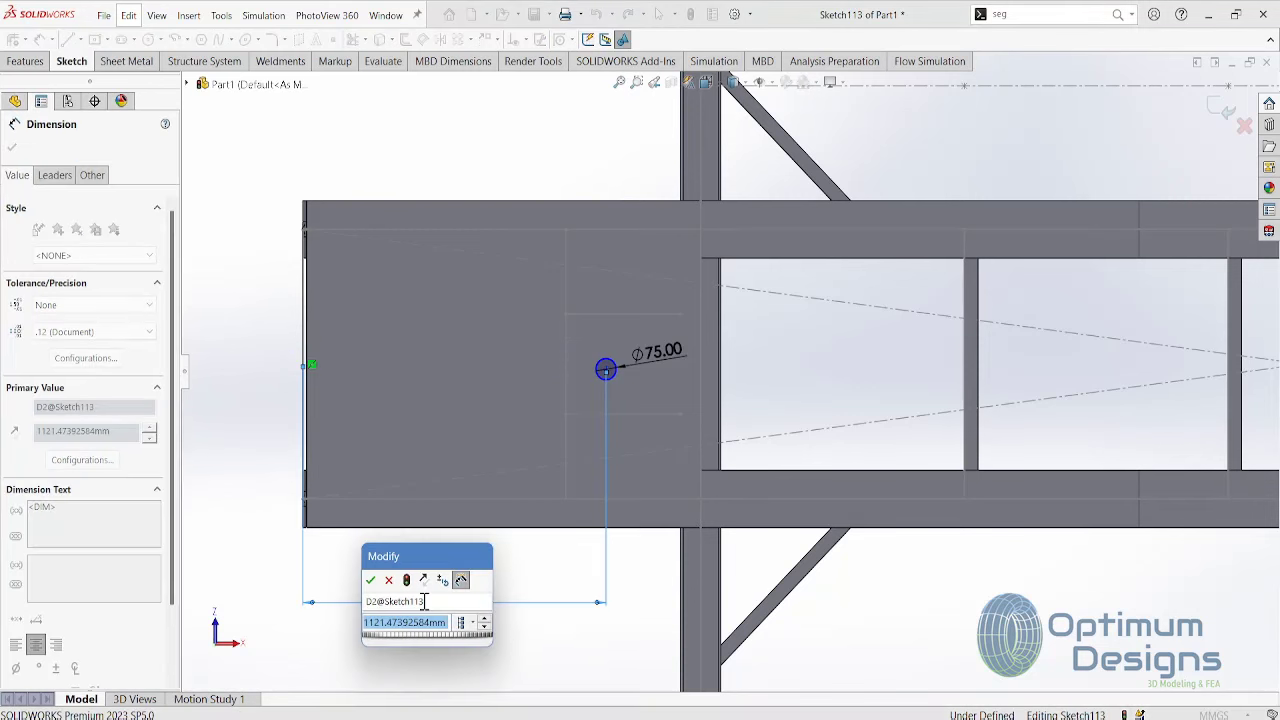
{"action": "type", "text": "1200"}
{"action": "key", "text": "Return"}
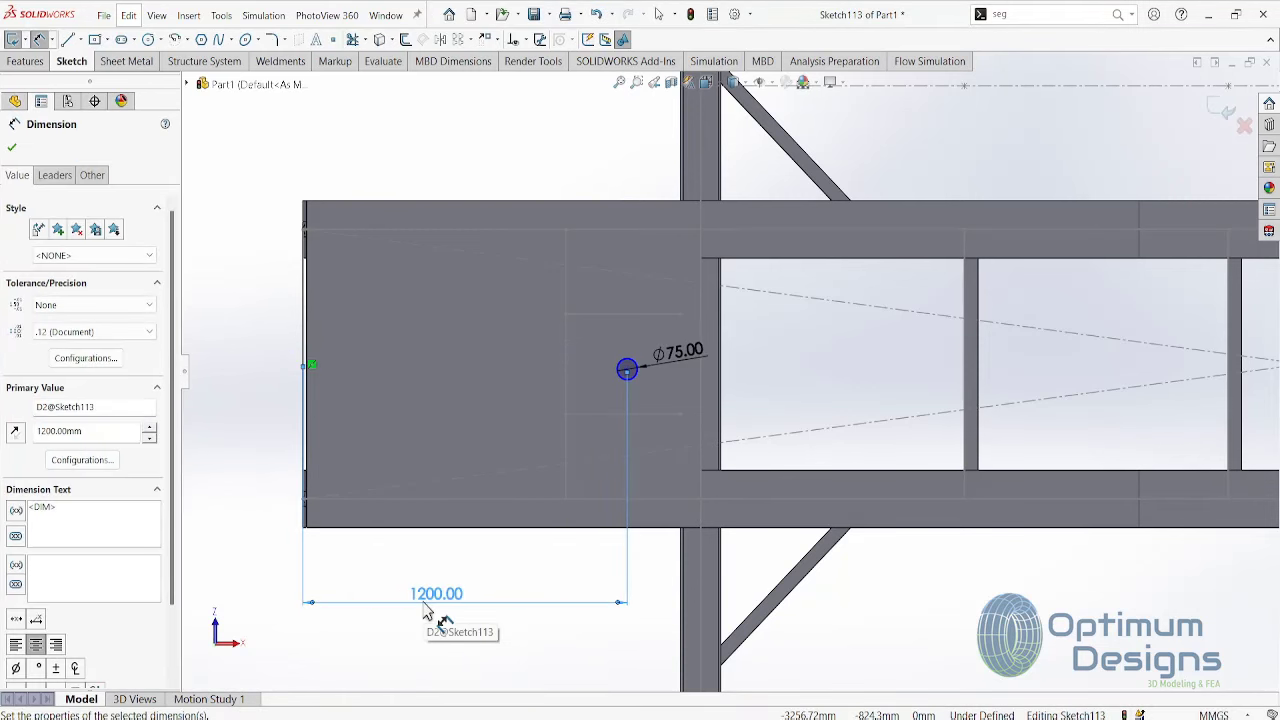
{"action": "key", "text": "Escape"}
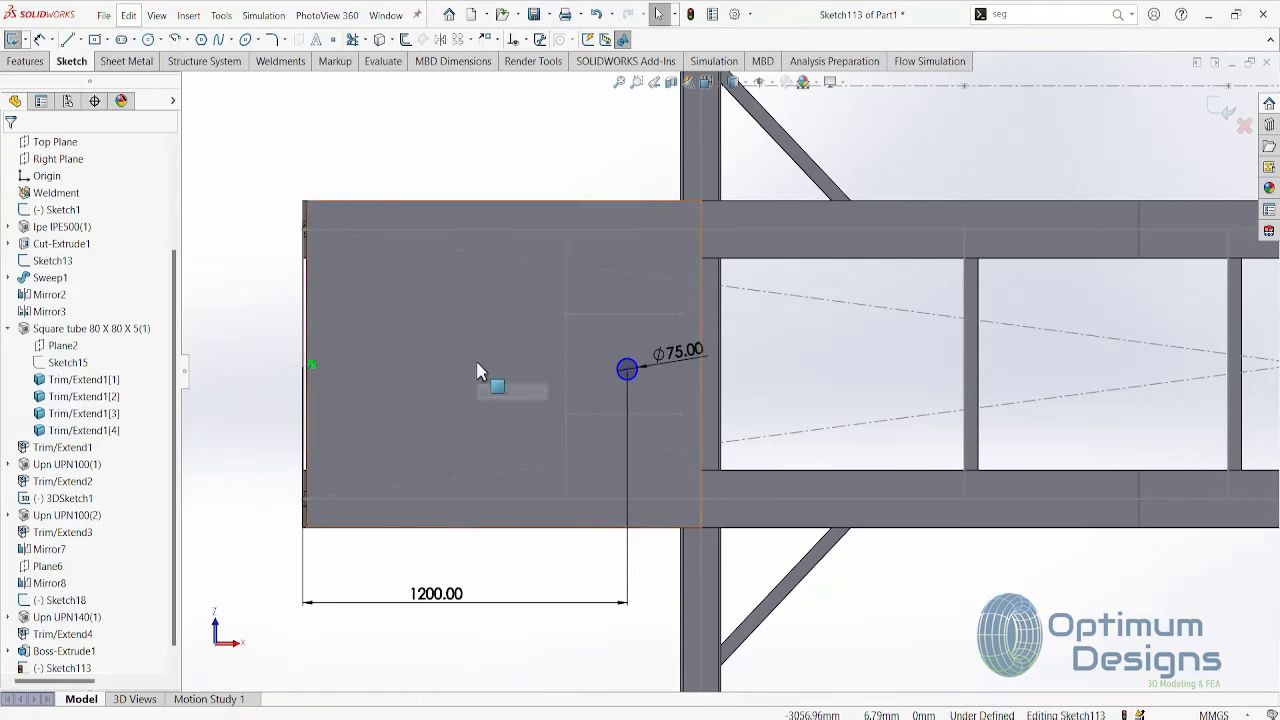
- Add a Horizontal relation between the circle centre and the end edge's midpoint
{"action": "left_click", "coordinate": [627, 372]}
{"action": "scroll", "coordinate": [250, 400], "scroll_direction": "down", "scroll_amount": 5}
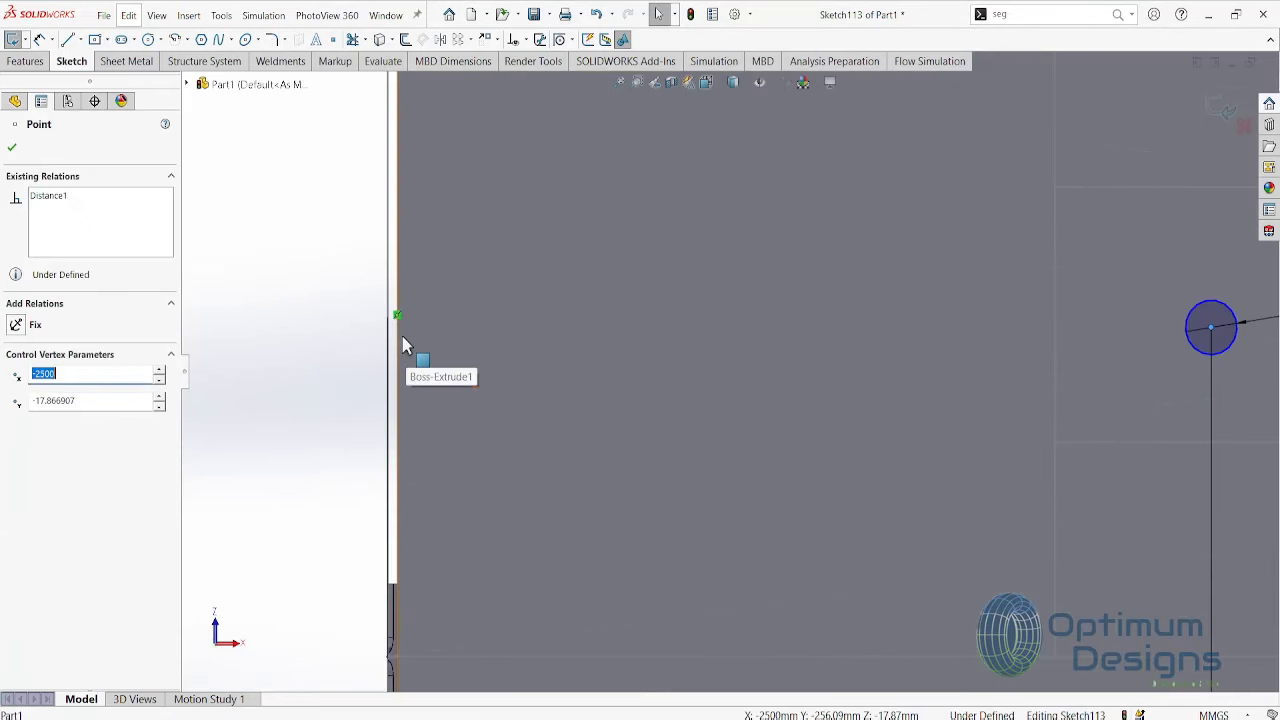
{"action": "left_click", "coordinate": [400, 325]}
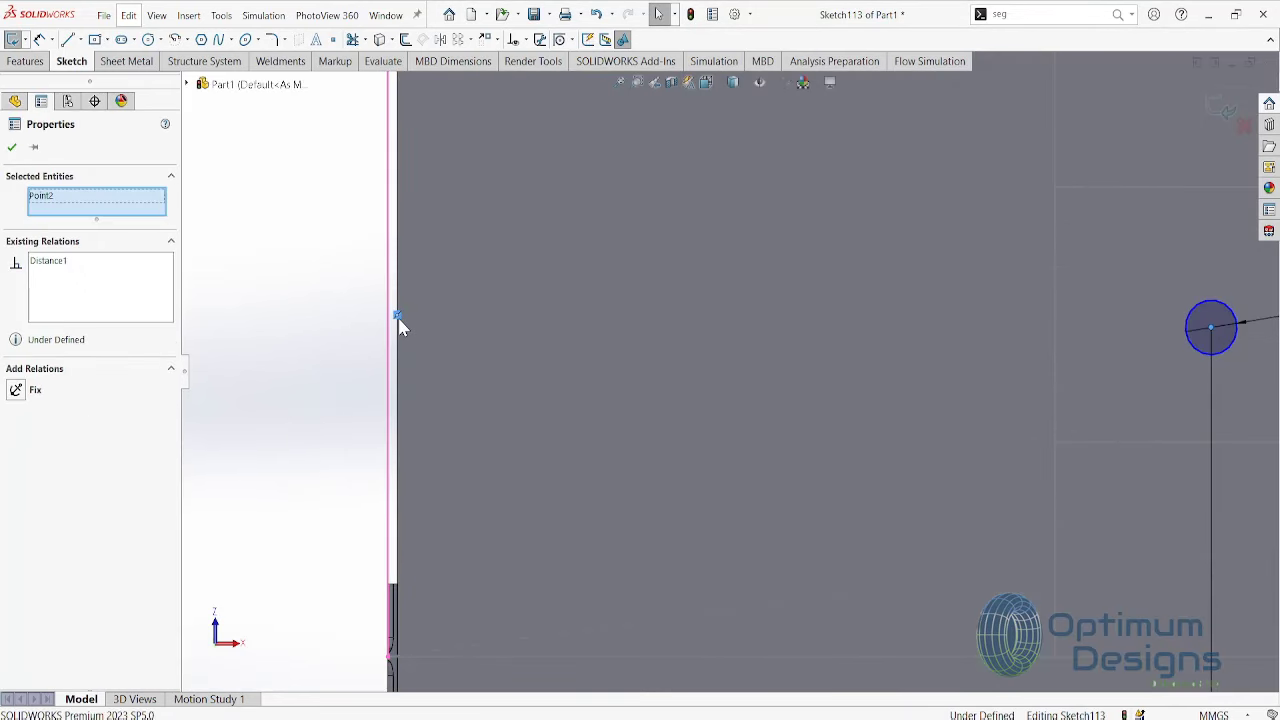
{"action": "right_click", "coordinate": [402, 345]}
{"action": "left_click", "coordinate": [405, 352]}
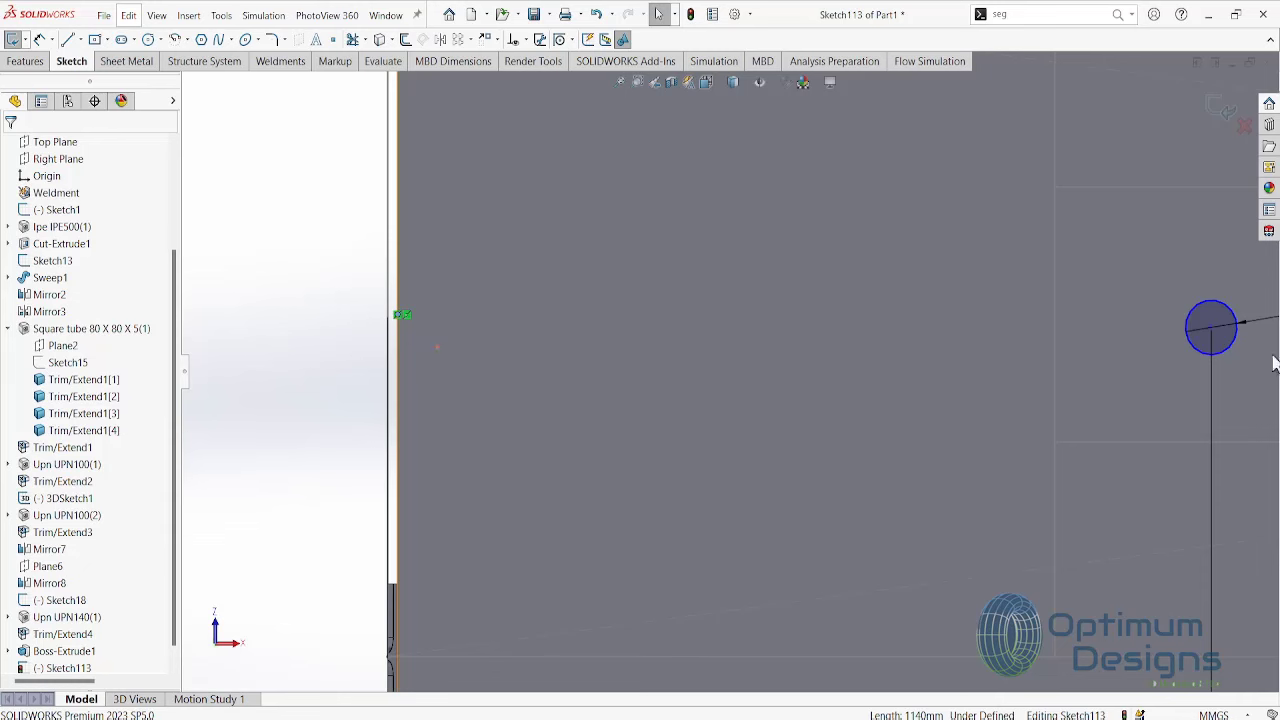
{"action": "left_click", "coordinate": [1211, 327], "text": "ctrl"}
{"action": "left_click", "coordinate": [45, 397]}
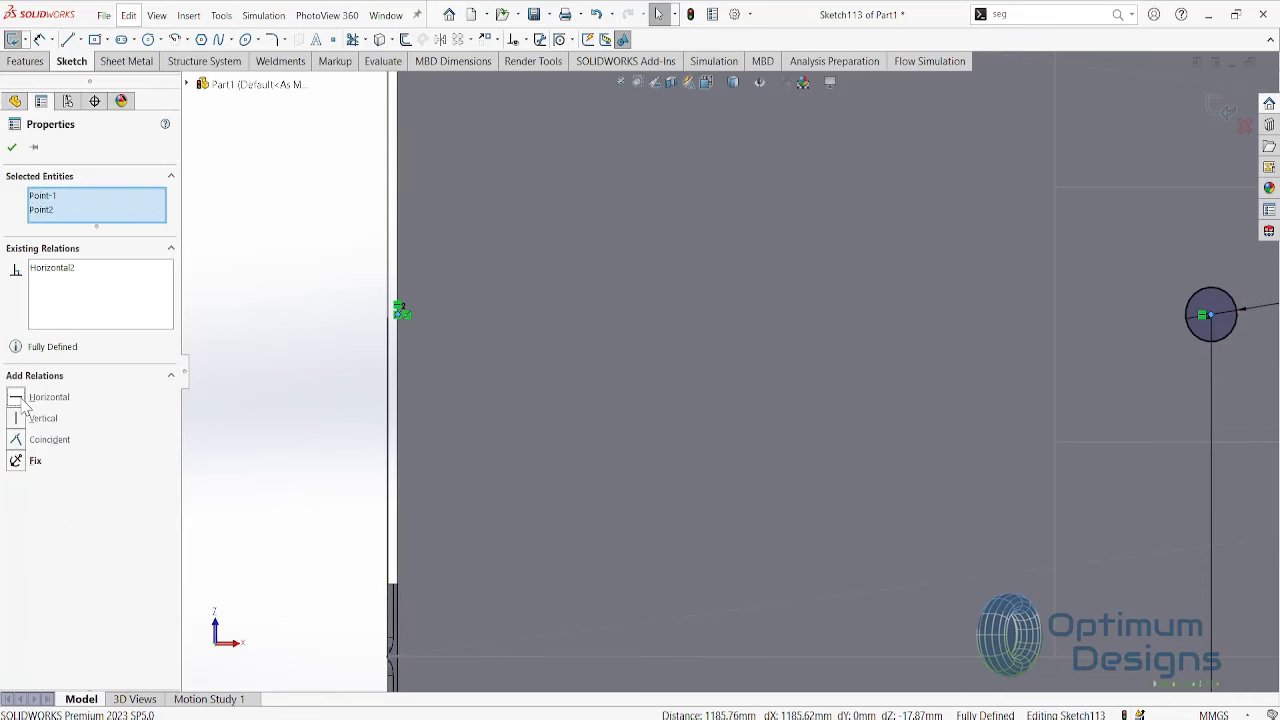
{"action": "scroll", "coordinate": [703, 419], "scroll_direction": "up", "scroll_amount": 5}
{"action": "left_click", "coordinate": [12, 149]}
{"action": "left_click", "coordinate": [30, 62]}
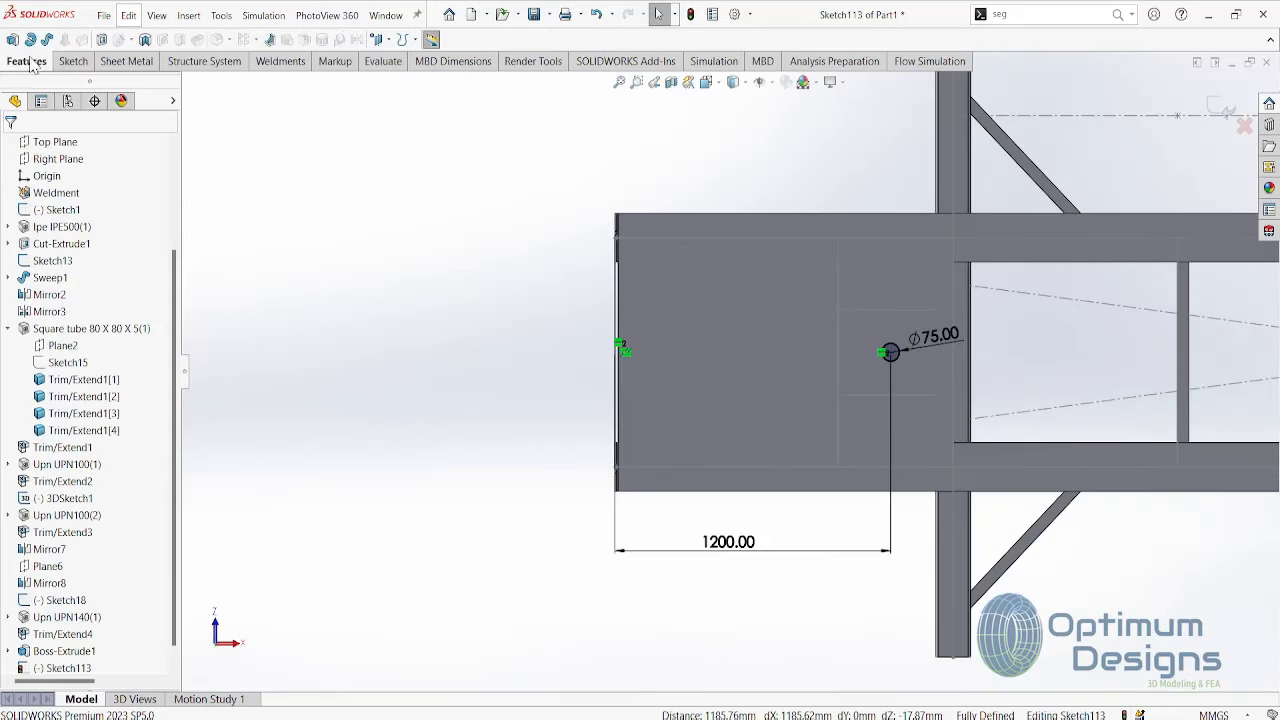
- Cut the Ø75 circle Through All to make the hole near the beam's end
{"action": "left_click", "coordinate": [102, 42]}
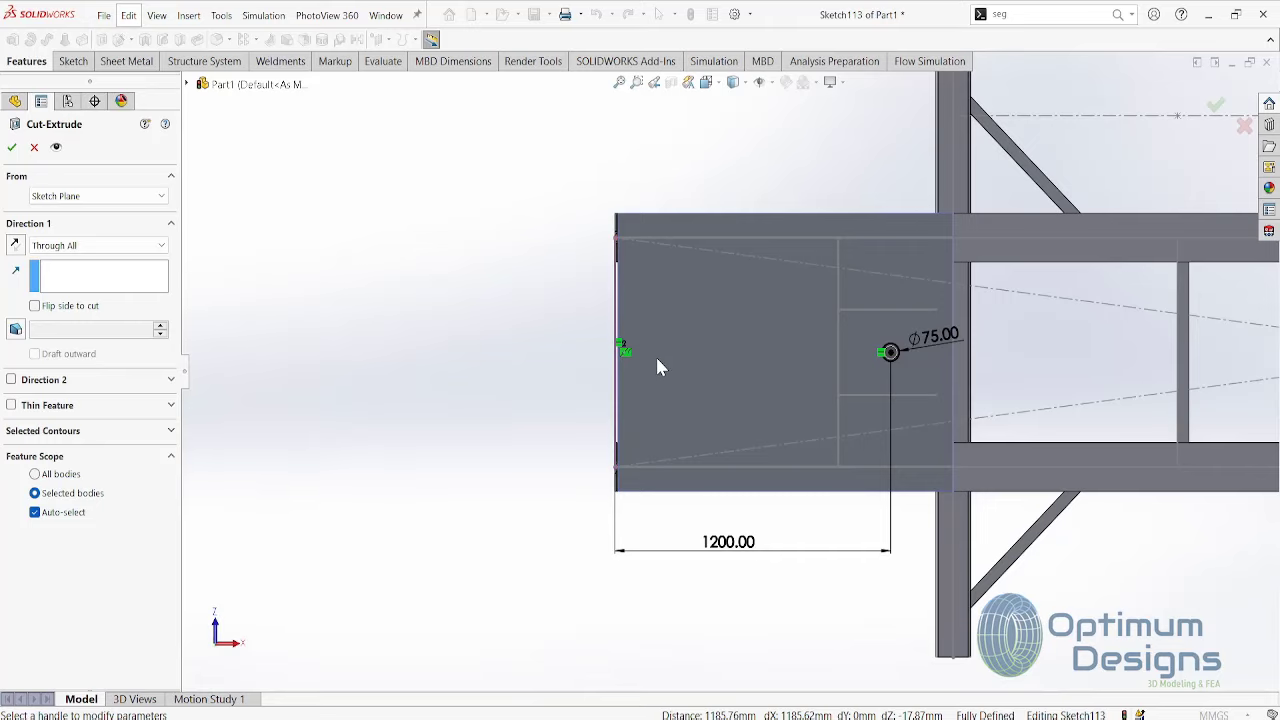
{"action": "middle_click_drag", "start_coordinate": [665, 362], "coordinate": [690, 540]}
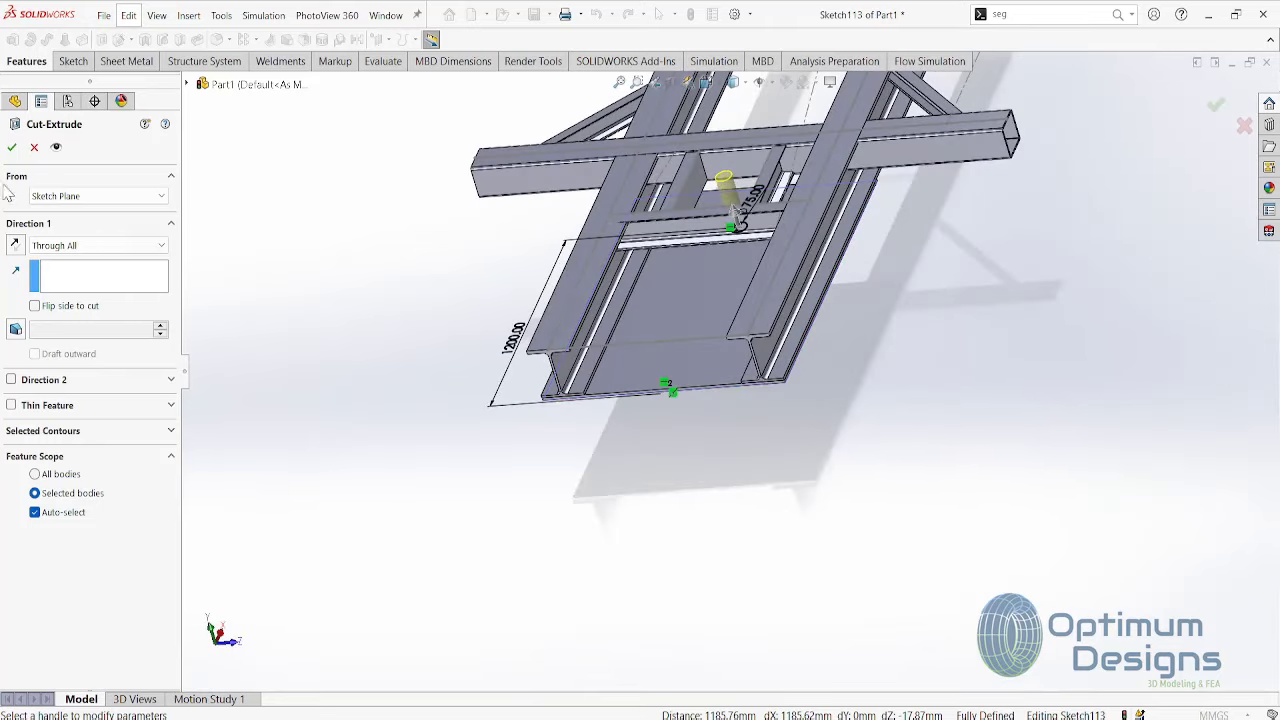
{"action": "left_click", "coordinate": [12, 147]}
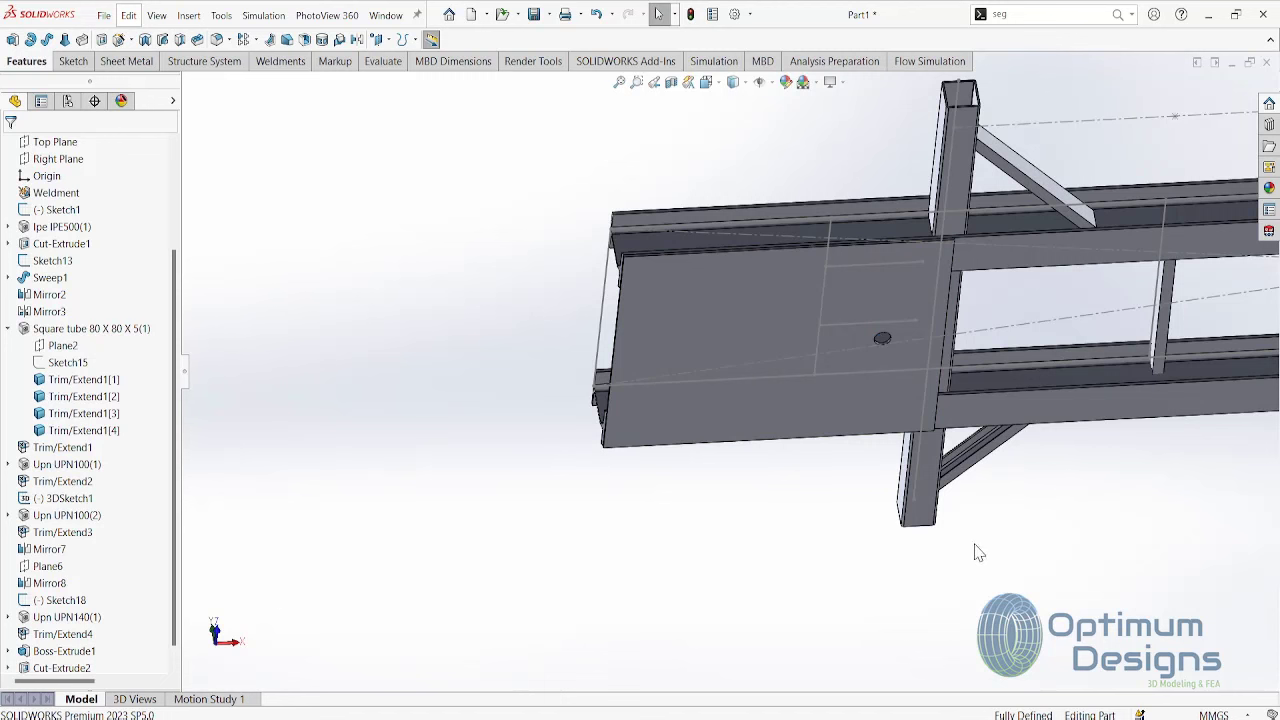
{"action": "scroll", "coordinate": [1029, 543], "scroll_direction": "up", "scroll_amount": 5}
- View the top beam face normal and choose the corner rectangle sketch tool
{"action": "right_click", "coordinate": [1200, 292]}
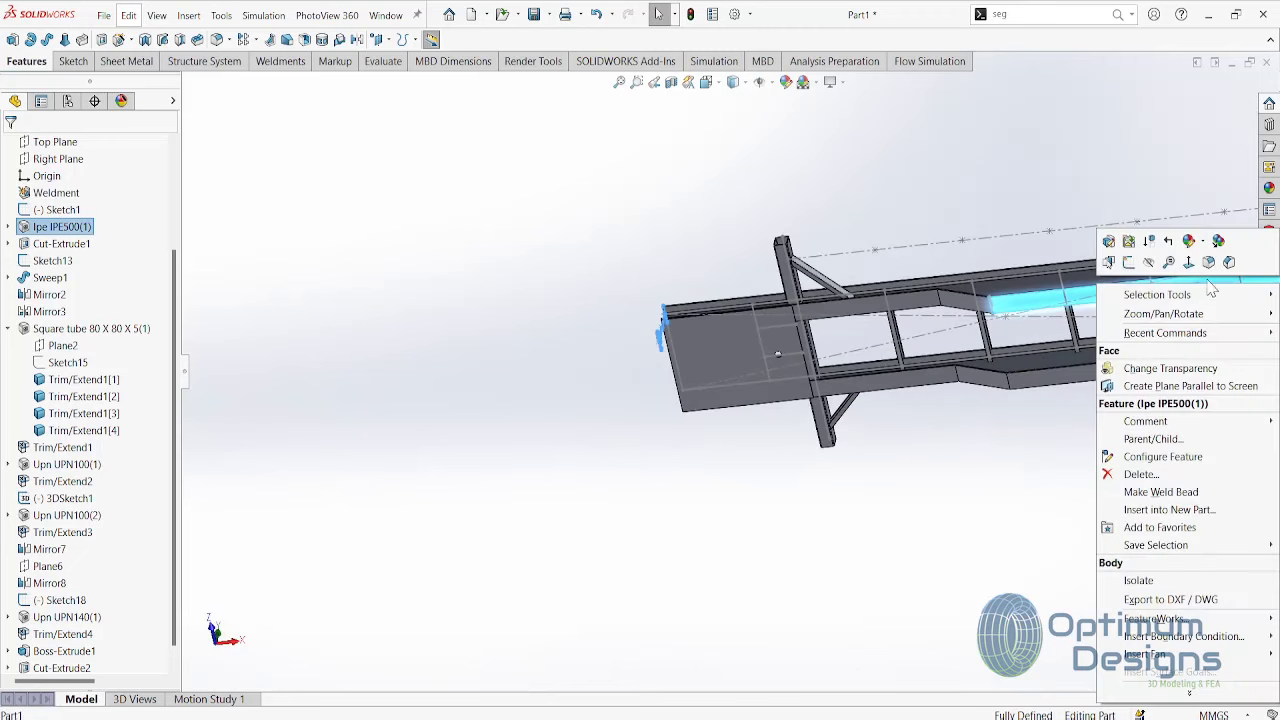
{"action": "left_click", "coordinate": [1190, 272]}
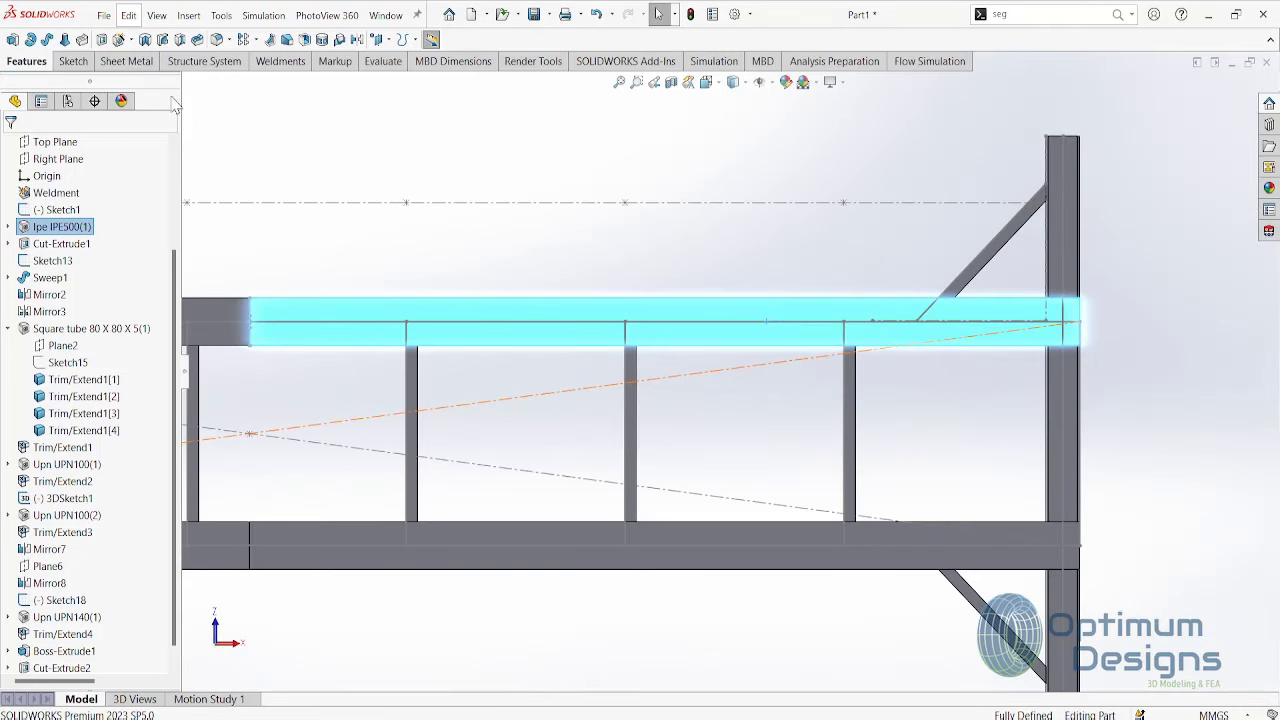
{"action": "left_click", "coordinate": [66, 62]}
{"action": "left_click", "coordinate": [95, 39]}
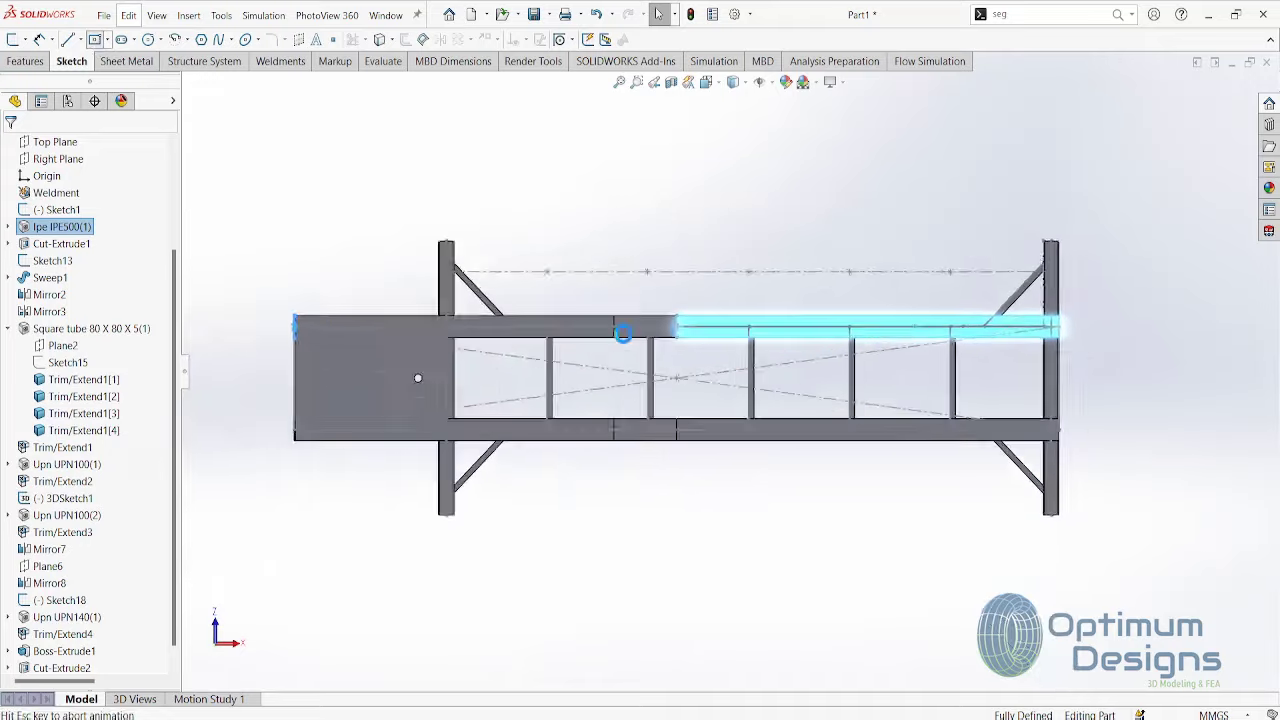
{"action": "scroll", "coordinate": [743, 351], "scroll_direction": "down", "scroll_amount": 5}
{"action": "left_click", "coordinate": [614, 364]}
{"action": "key", "text": "Escape"}
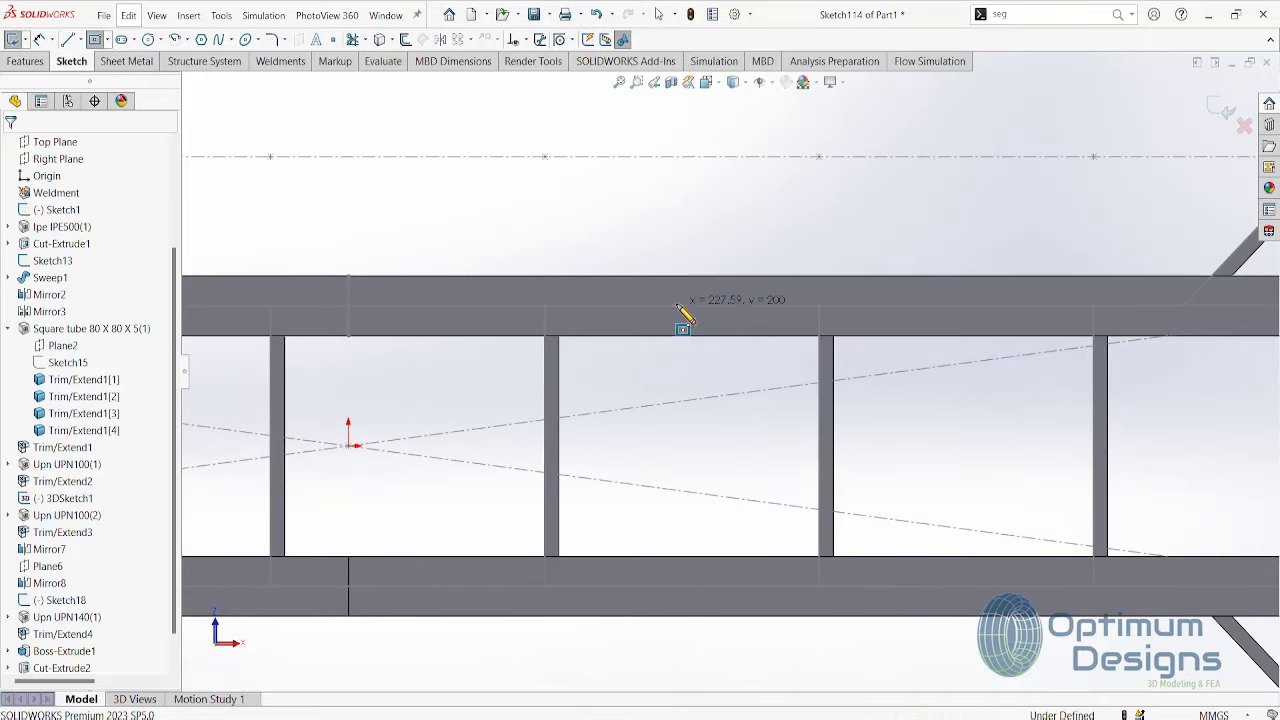
{"action": "left_click", "coordinate": [107, 40]}
{"action": "left_click", "coordinate": [120, 54]}
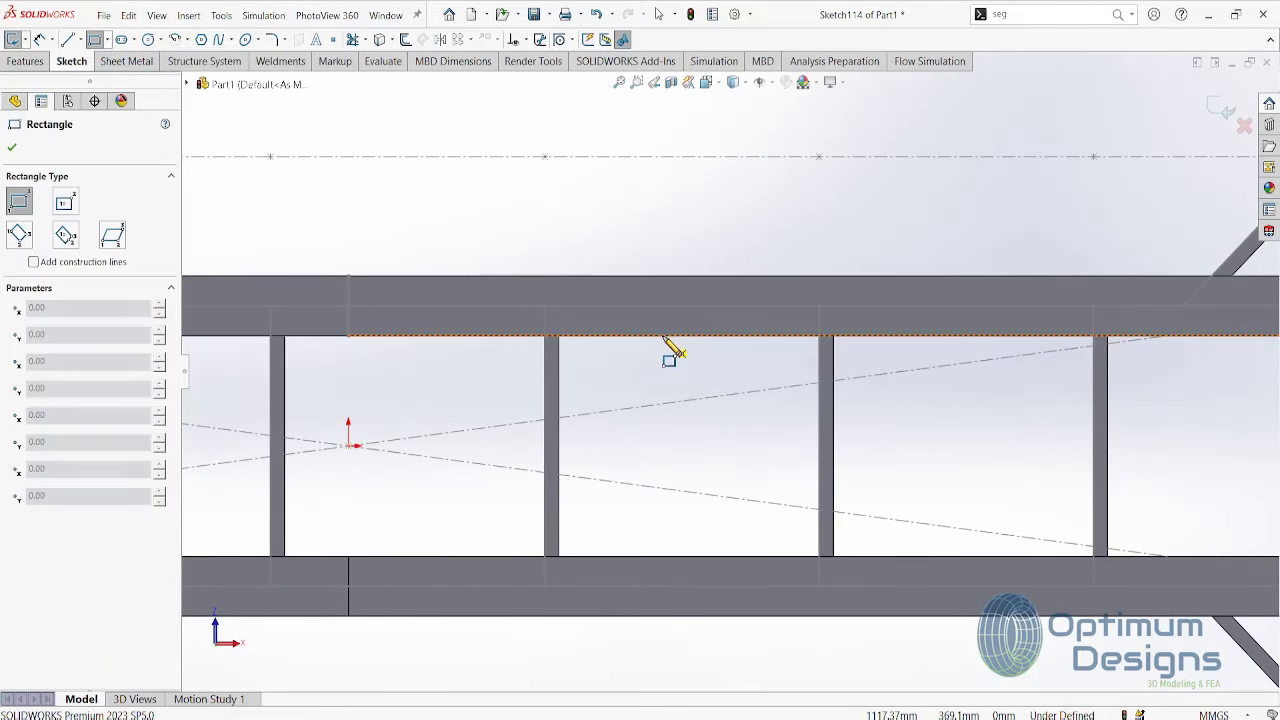
- Draw three small rectangles along the top beam, the third near the column
{"action": "left_click_drag", "start_coordinate": [663, 336], "coordinate": [719, 276]}
{"action": "left_click_drag", "start_coordinate": [945, 336], "coordinate": [1000, 276]}
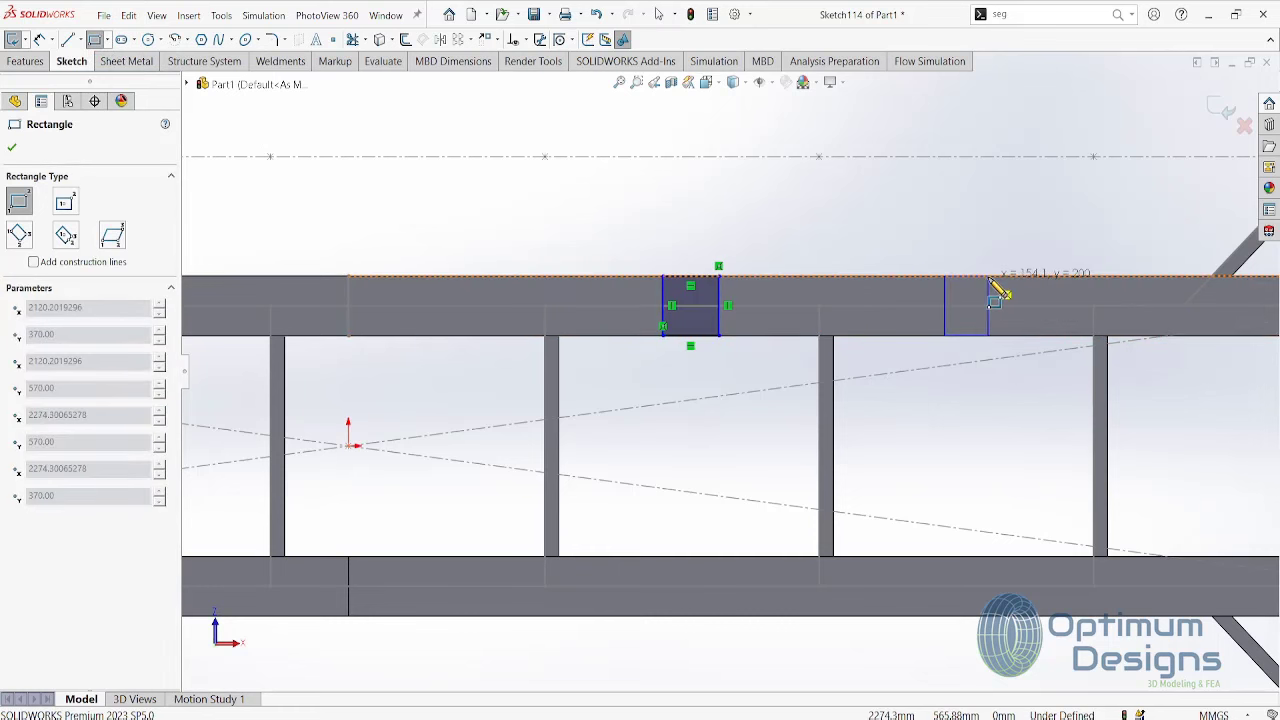
{"action": "middle_click_drag", "start_coordinate": [1143, 314], "coordinate": [841, 382], "text": "ctrl"}
{"action": "left_click", "coordinate": [834, 383]}
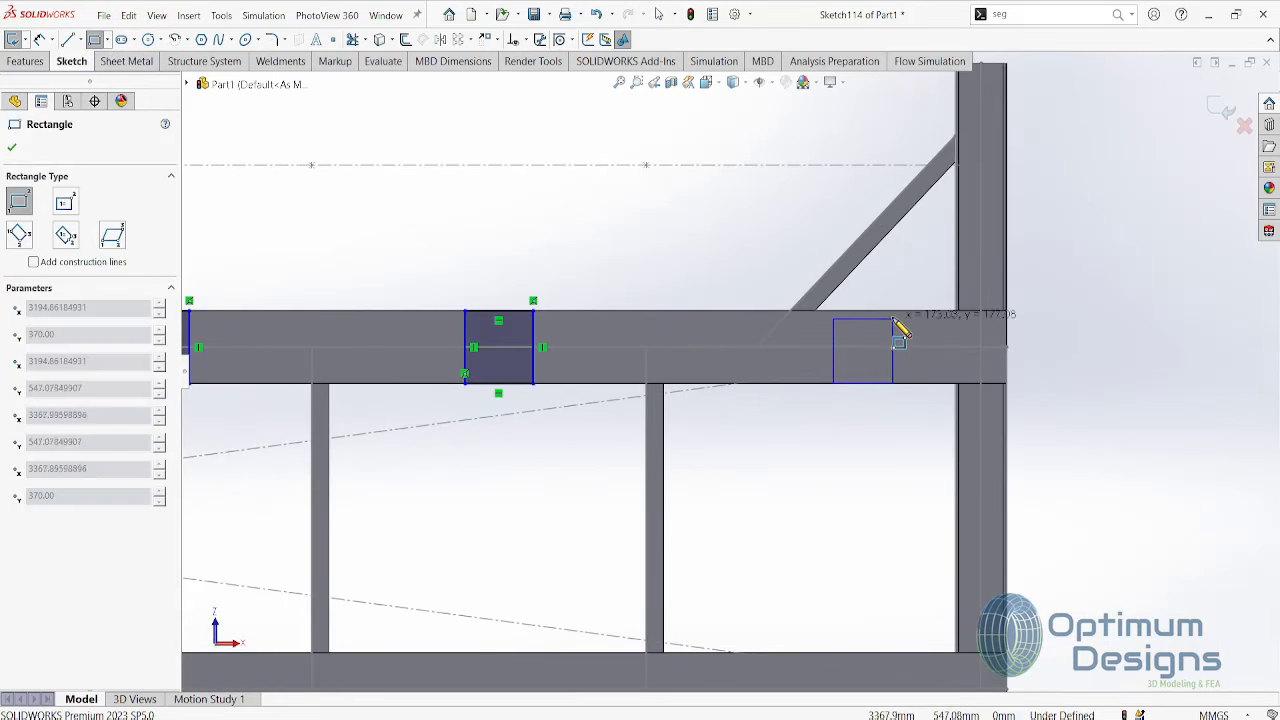
{"action": "left_click", "coordinate": [895, 311]}
- Dimension the left rectangle's width to 200 mm with Smart Dimension
{"action": "left_click", "coordinate": [49, 41]}
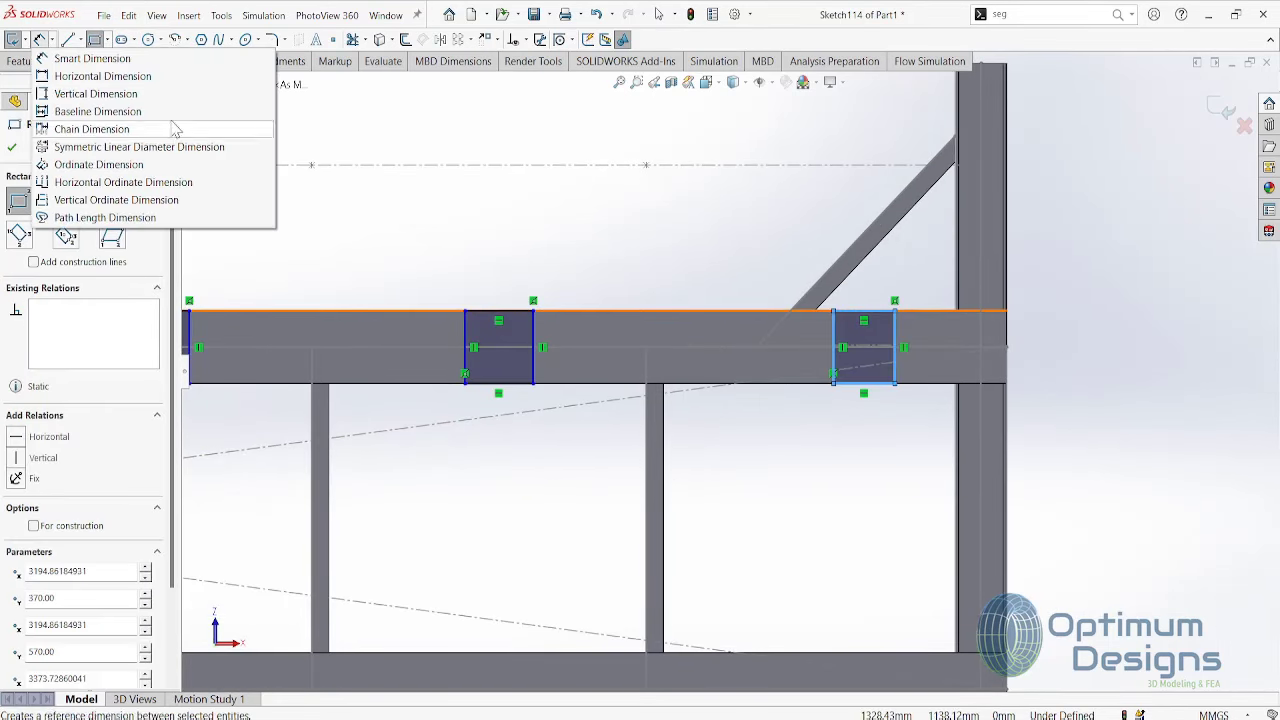
{"action": "left_click", "coordinate": [110, 57]}
{"action": "scroll", "coordinate": [309, 257], "scroll_direction": "up", "scroll_amount": 2}
{"action": "left_click", "coordinate": [337, 340]}
{"action": "left_click", "coordinate": [343, 305]}
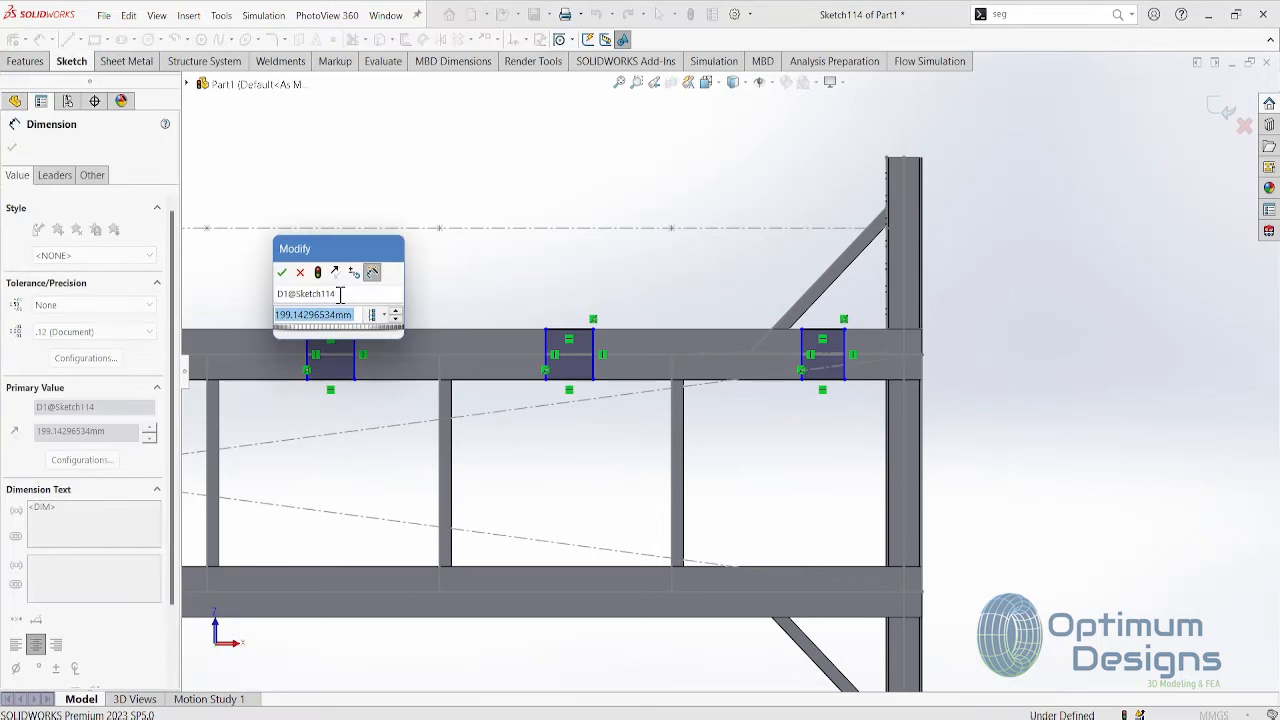
{"action": "type", "text": "200"}
{"action": "key", "text": "Return"}
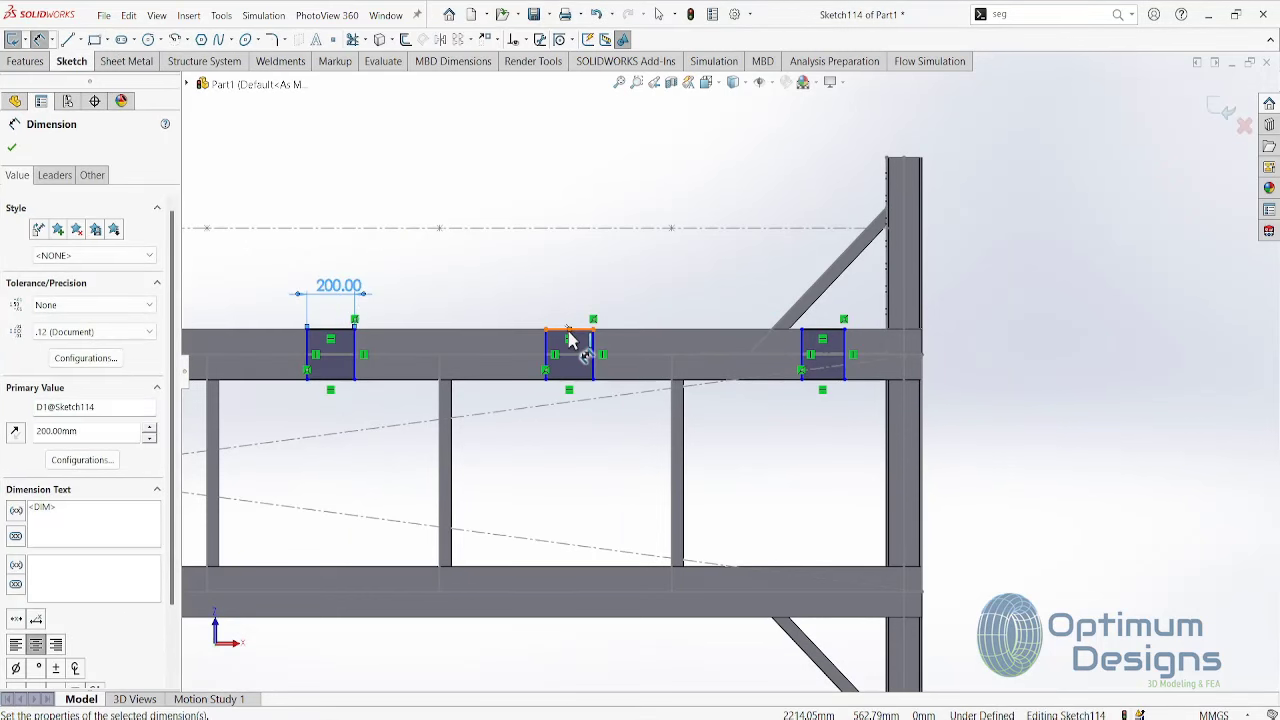
- Make the three rectangle widths equal
{"action": "left_click", "coordinate": [569, 331]}
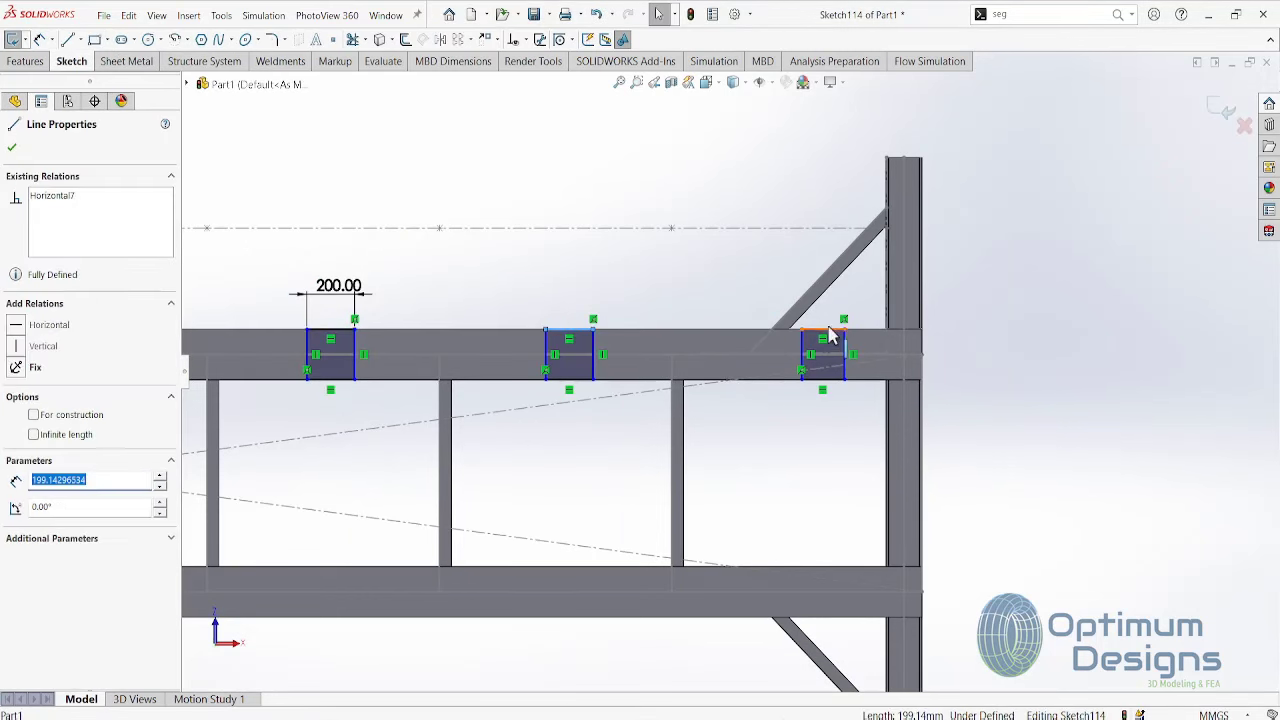
{"action": "left_click", "coordinate": [827, 332], "text": "ctrl"}
{"action": "left_click", "coordinate": [336, 333], "text": "ctrl"}
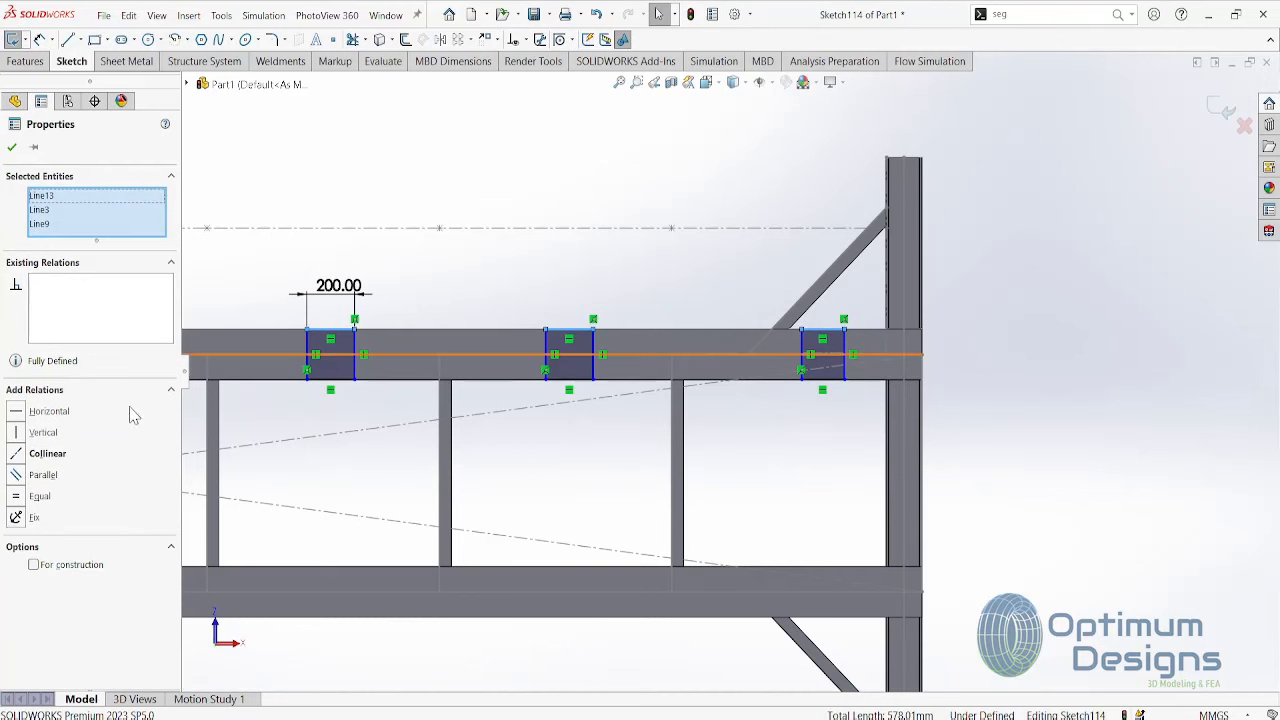
{"action": "left_click", "coordinate": [17, 497]}
{"action": "key", "text": "Escape"}
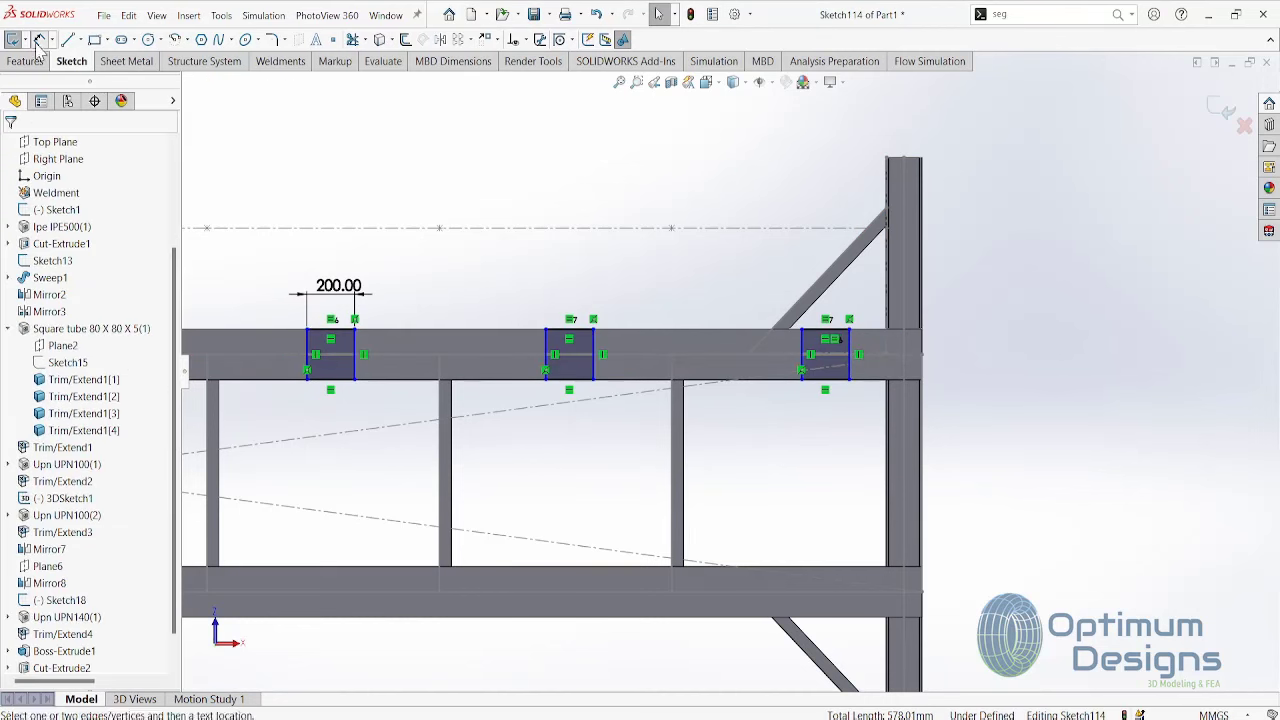
- Set the right rectangle 345 mm from the column edge
{"action": "scroll", "coordinate": [940, 249], "scroll_direction": "down", "scroll_amount": 5}
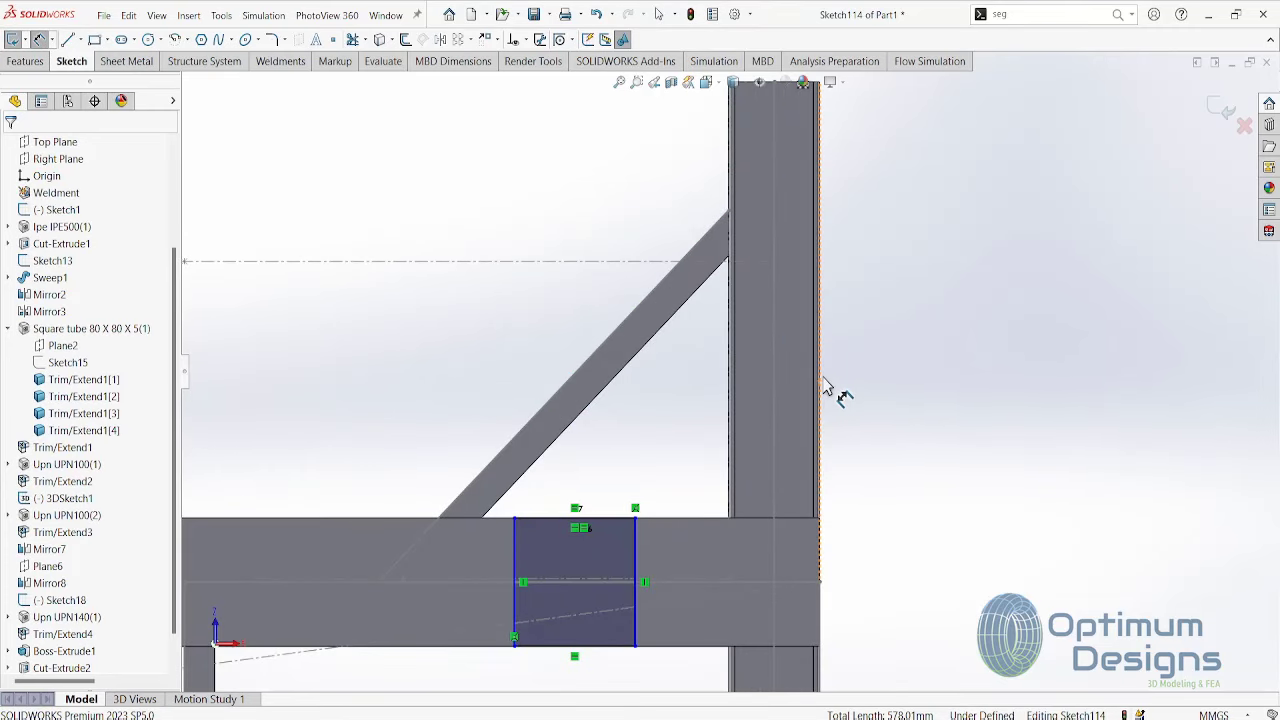
{"action": "left_click", "coordinate": [576, 524]}
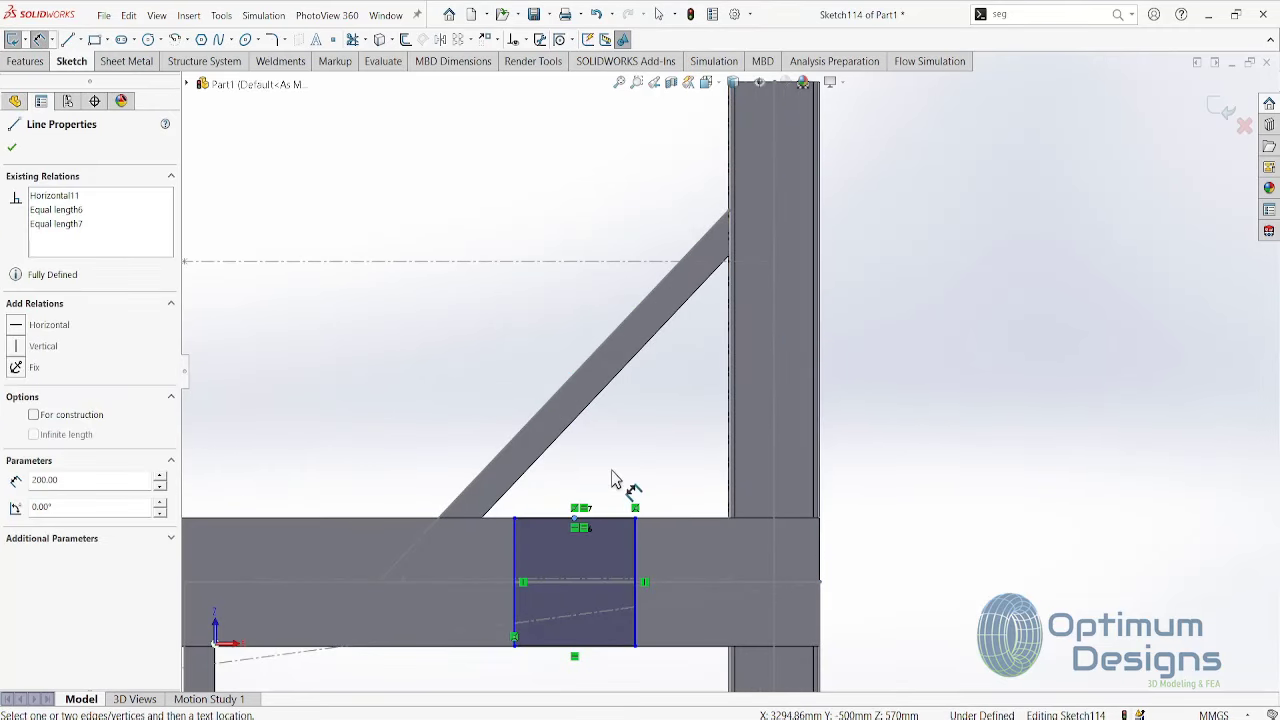
{"action": "left_click", "coordinate": [822, 455]}
{"action": "left_click", "coordinate": [697, 451]}
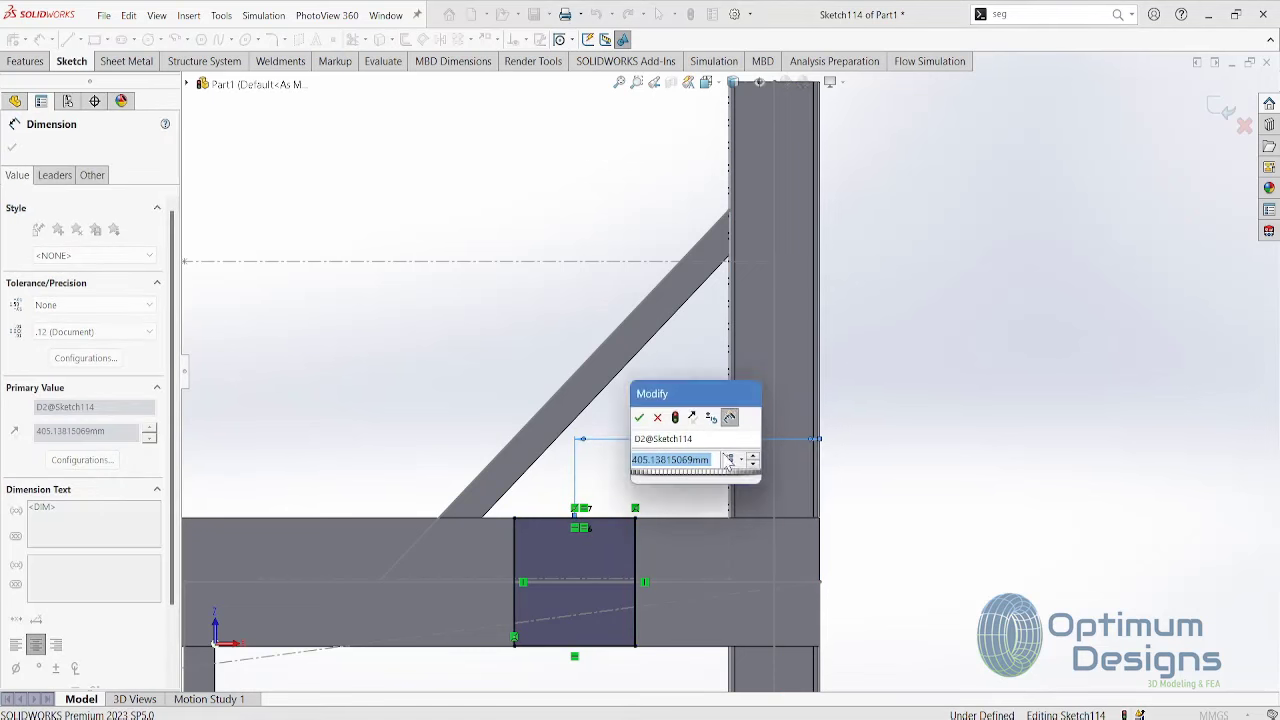
{"action": "type", "text": "345"}
{"action": "key", "text": "Return"}
- Space the middle and right rectangles 1310 mm apart
{"action": "scroll", "coordinate": [462, 436], "scroll_direction": "up", "scroll_amount": 3}
{"action": "left_click", "coordinate": [425, 428]}
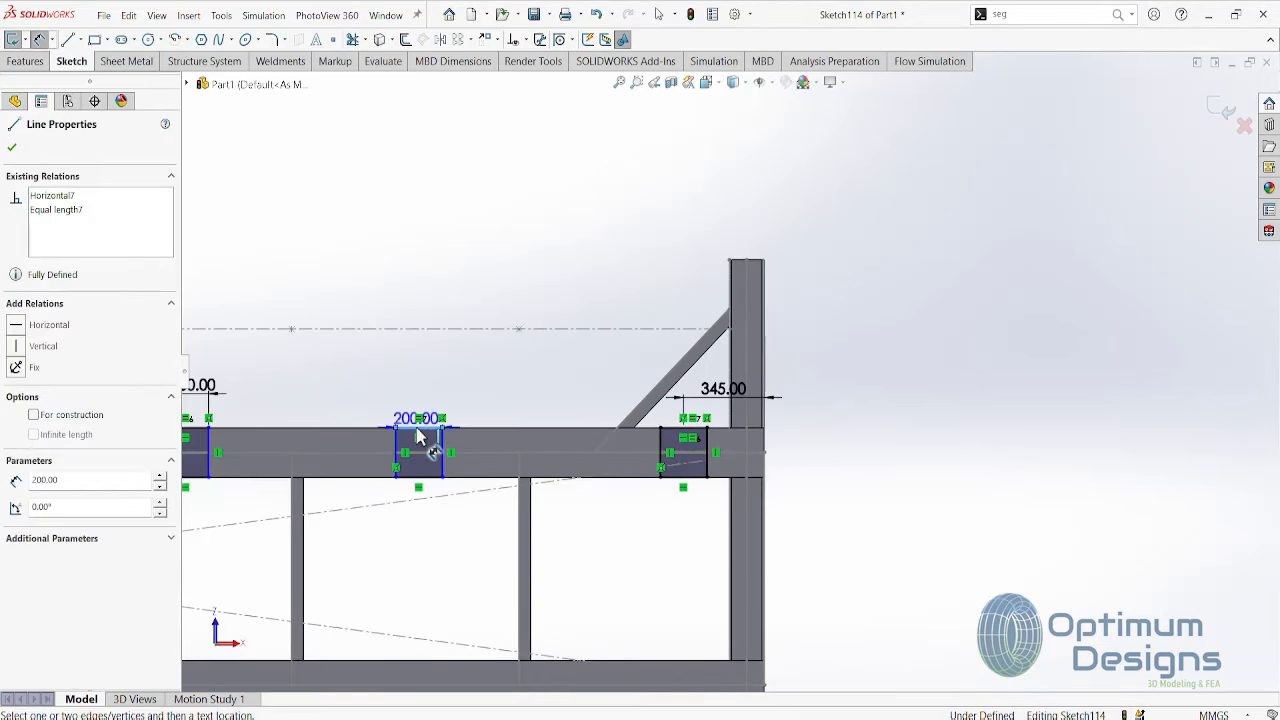
{"action": "key", "text": "Escape"}
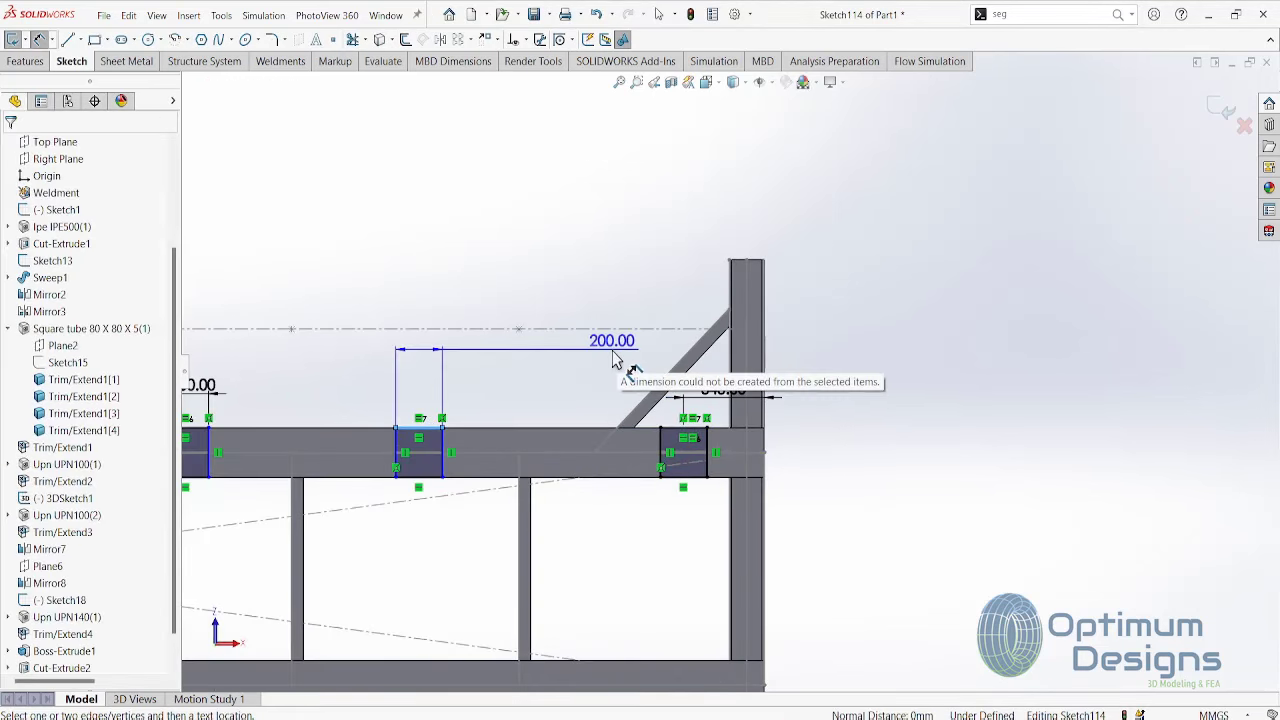
{"action": "key", "text": "Escape"}
{"action": "left_click", "coordinate": [419, 431]}
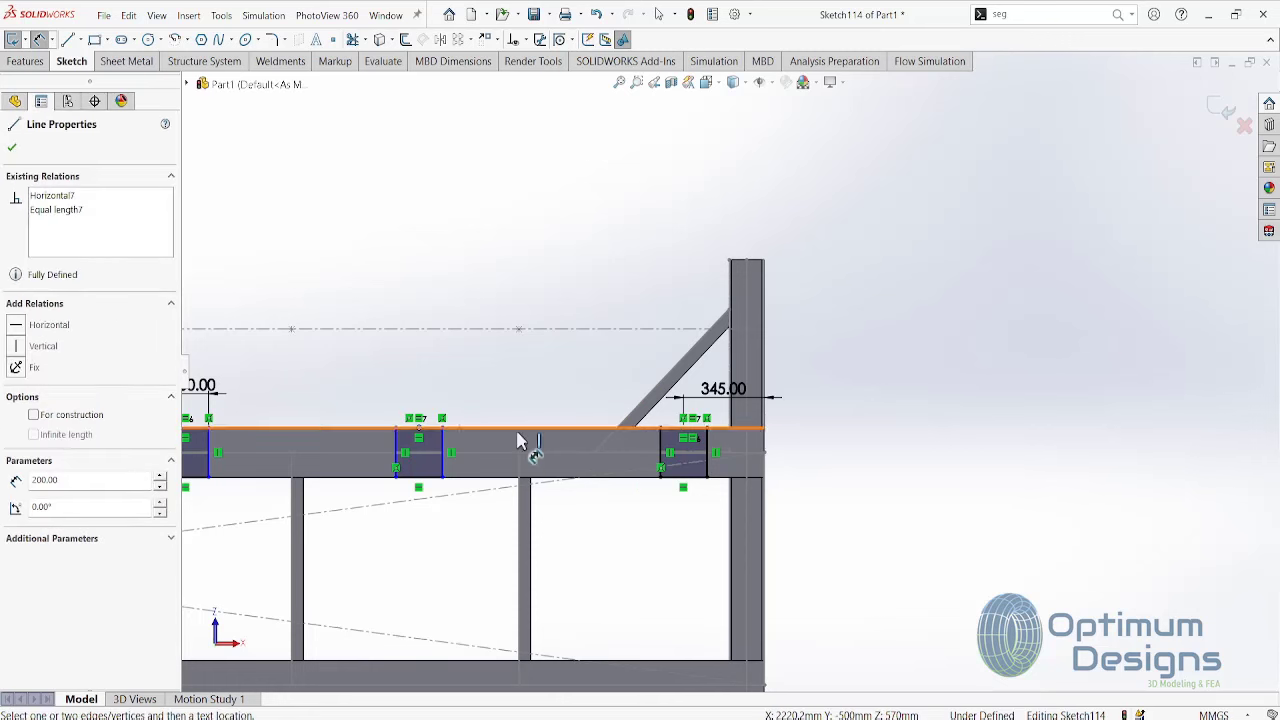
{"action": "left_click", "coordinate": [685, 432]}
{"action": "left_click", "coordinate": [588, 398]}
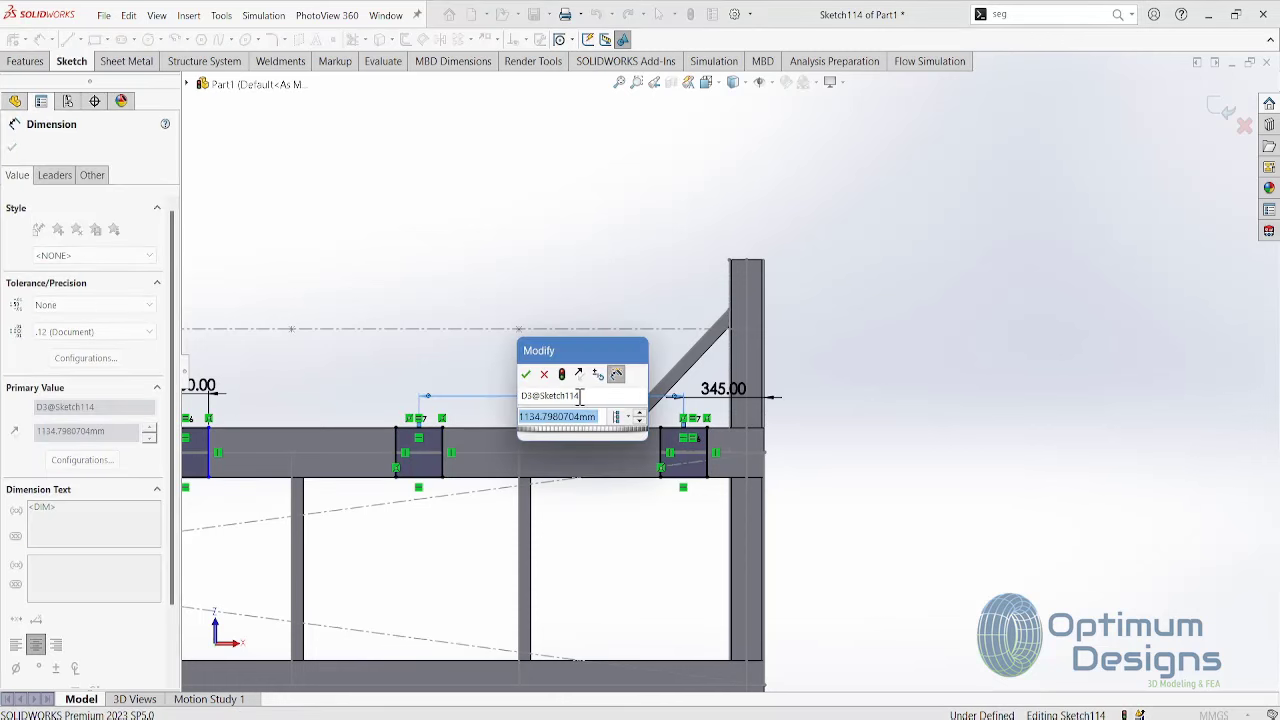
{"action": "type", "text": "1310"}
{"action": "key", "text": "Return"}
- Space the left and middle rectangles 1310 mm apart, fully defining the sketch
{"action": "scroll", "coordinate": [386, 434], "scroll_direction": "down", "scroll_amount": 3}
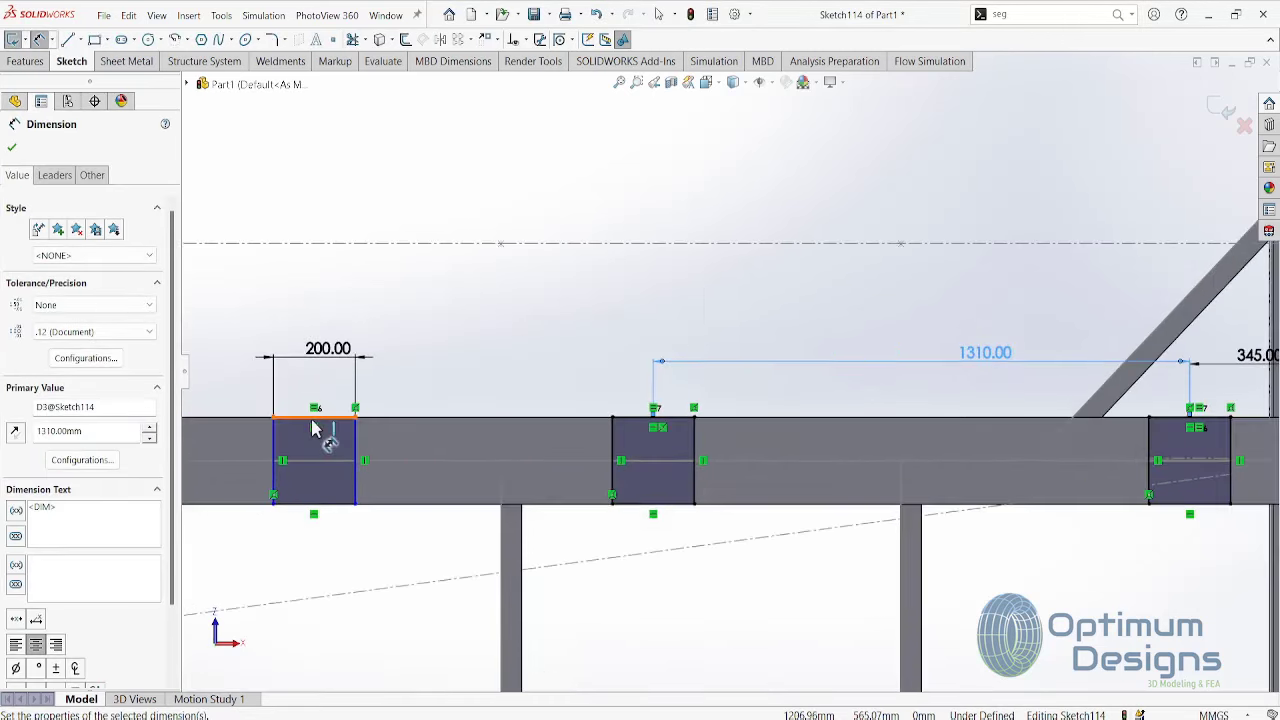
{"action": "left_click", "coordinate": [330, 418]}
{"action": "left_click", "coordinate": [655, 425]}
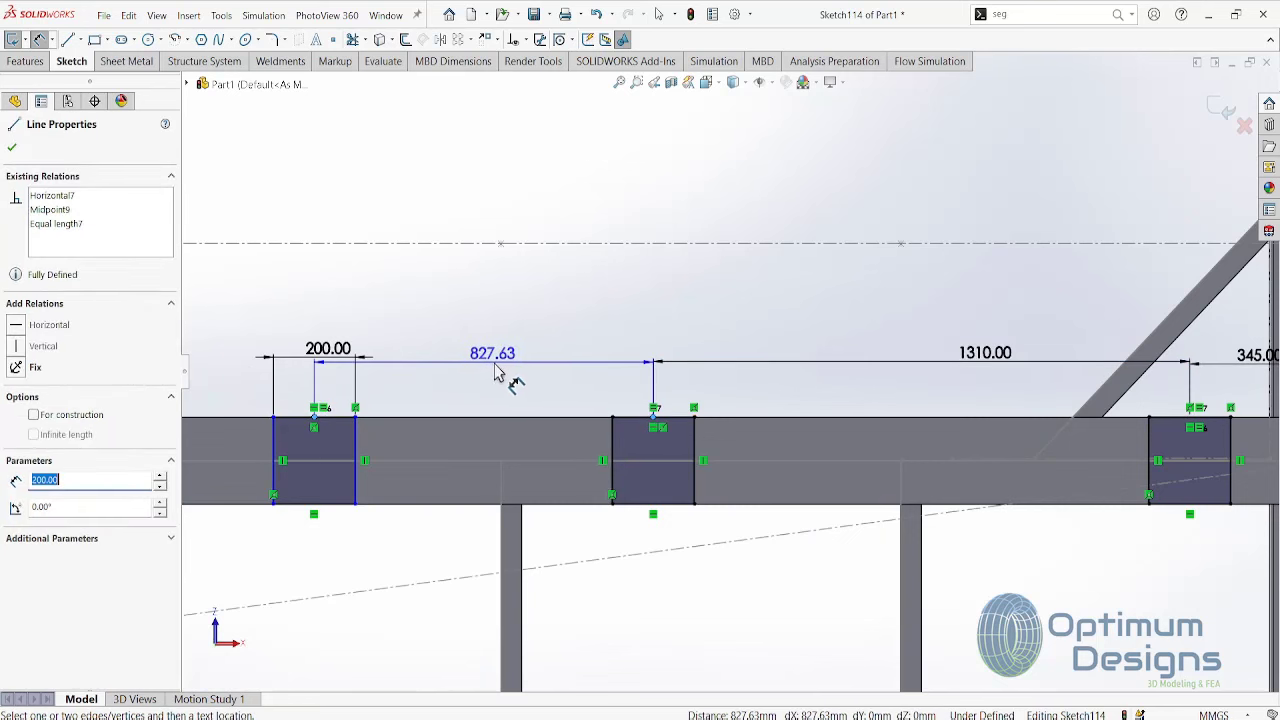
{"action": "left_click", "coordinate": [500, 376]}
{"action": "type", "text": "1310"}
{"action": "key", "text": "Return"}
{"action": "scroll", "coordinate": [589, 389], "scroll_direction": "up", "scroll_amount": 3}
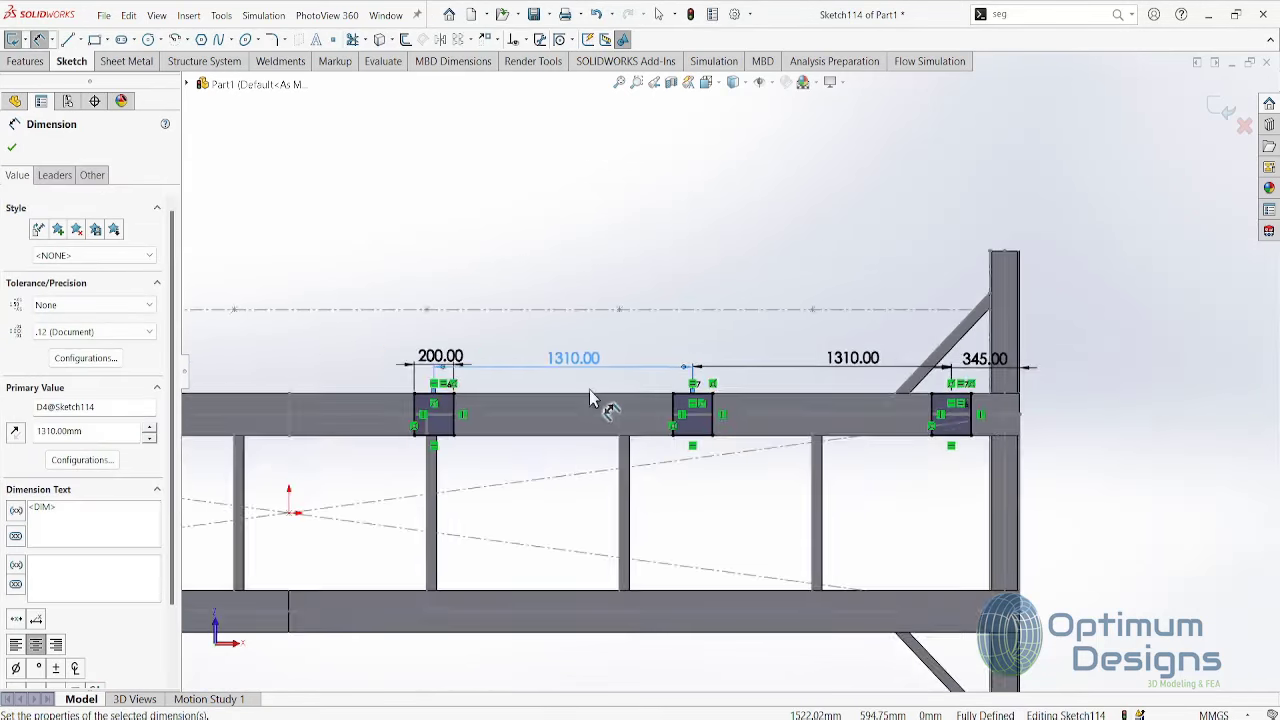
{"action": "scroll", "coordinate": [757, 420], "scroll_direction": "up", "scroll_amount": 3}
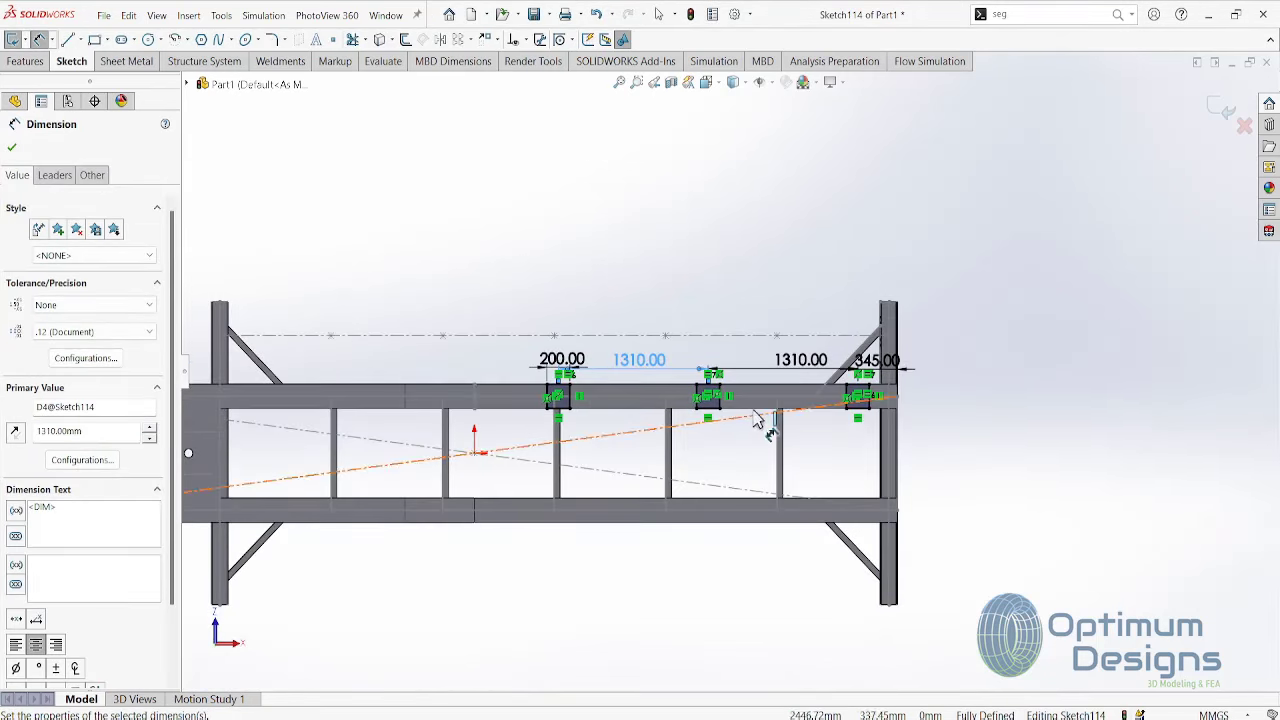
- Mirror the three pad rectangles about the Front Plane onto the lower rail and exit Sketch114
{"action": "left_click", "coordinate": [457, 40]}
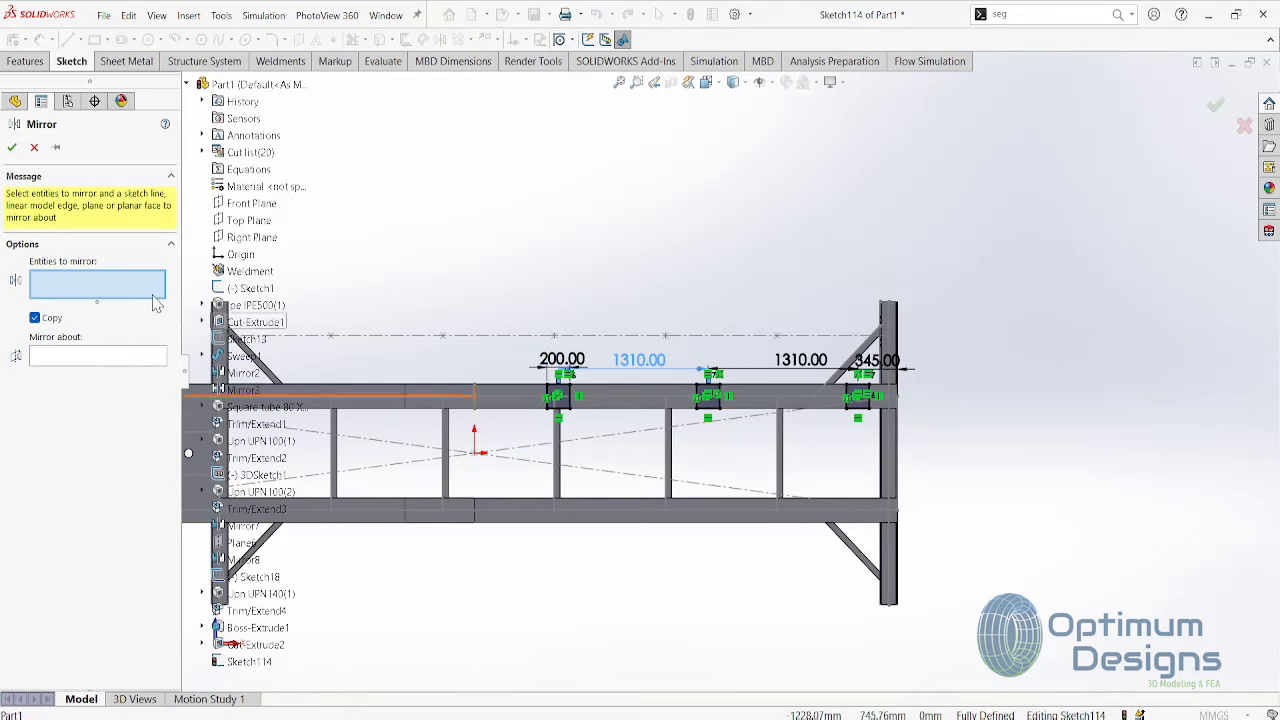
{"action": "mouse_move", "coordinate": [522, 428]}
{"action": "left_mouse_down"}
{"action": "mouse_move", "coordinate": [835, 380]}
{"action": "mouse_move", "coordinate": [893, 358]}
{"action": "left_mouse_up"}
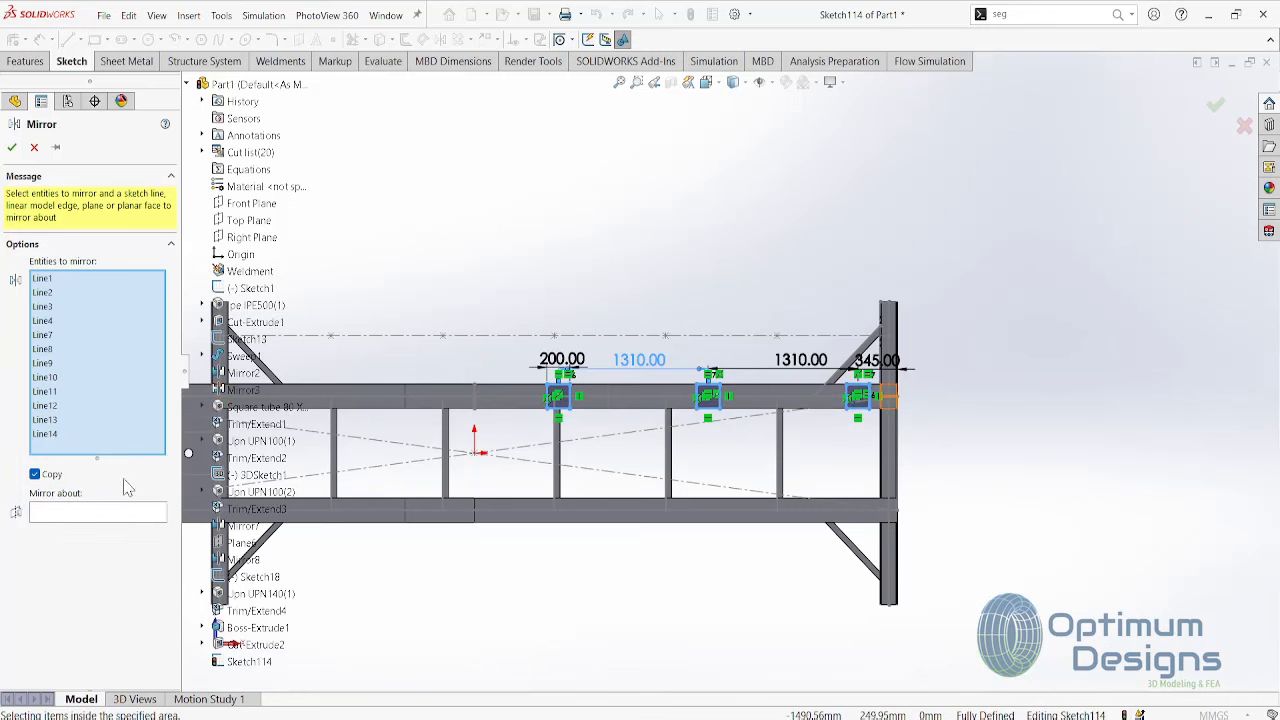
{"action": "left_click", "coordinate": [258, 203]}
{"action": "left_click", "coordinate": [12, 147]}
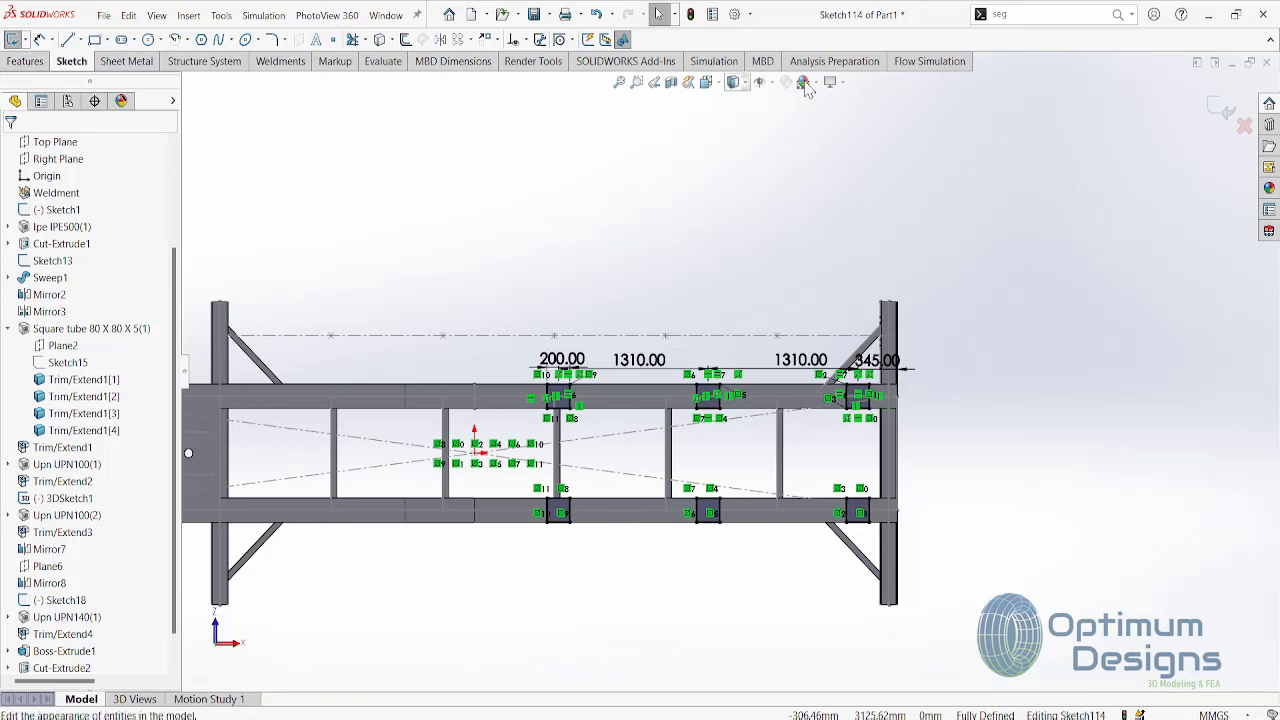
{"action": "left_click", "coordinate": [1221, 114]}
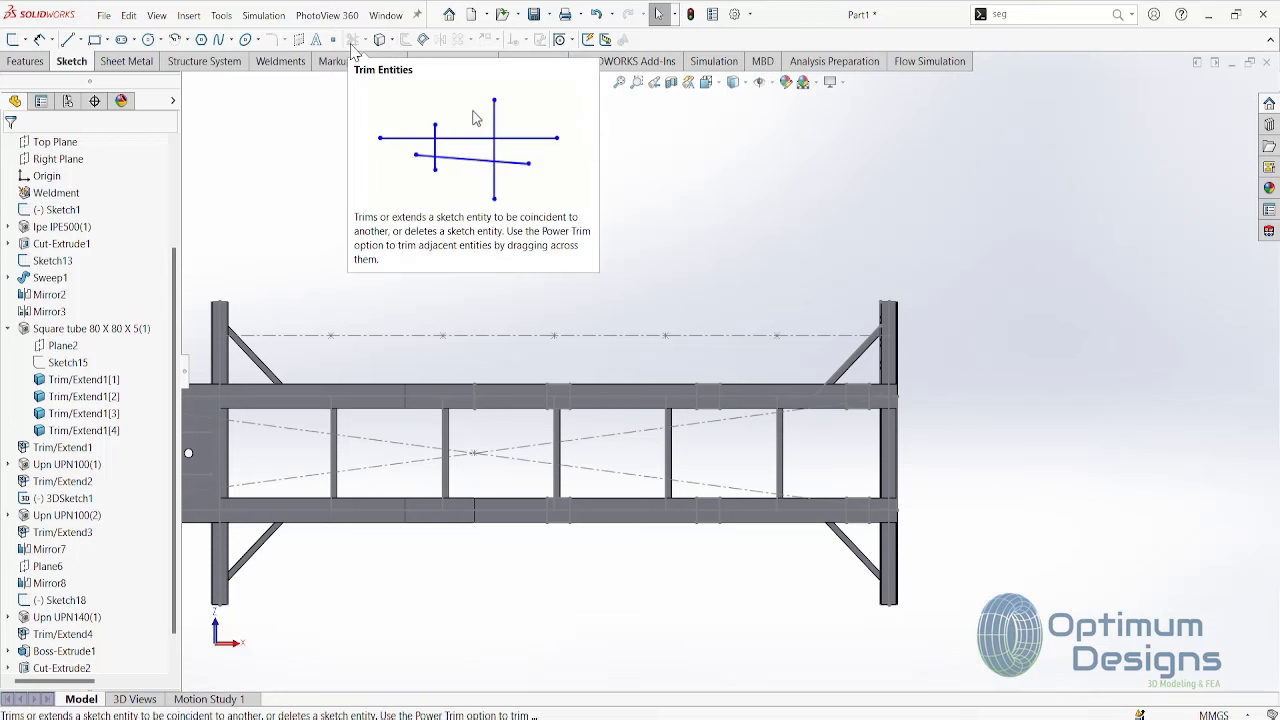
{"action": "left_click", "coordinate": [26, 62]}
{"action": "left_click", "coordinate": [430, 40]}
{"action": "left_click", "coordinate": [447, 54]}
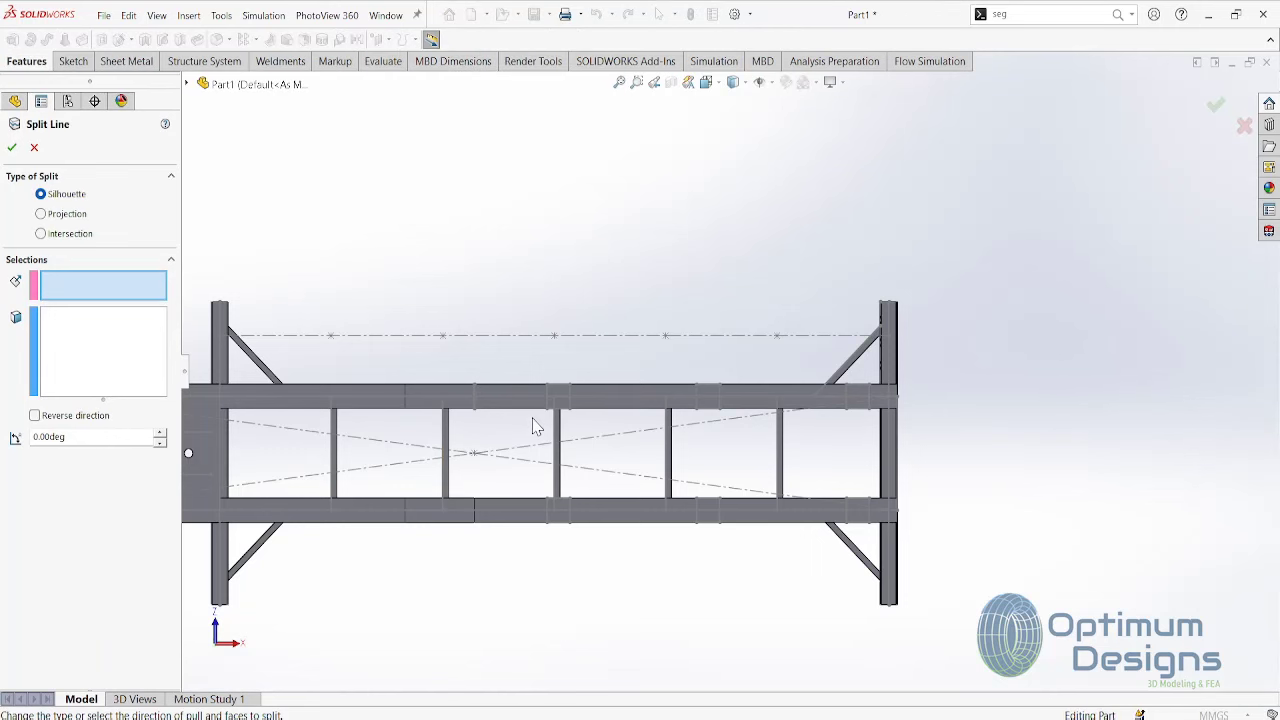
{"action": "left_click_drag", "start_coordinate": [533, 427], "coordinate": [884, 342]}
{"action": "scroll", "coordinate": [575, 410], "scroll_direction": "down", "scroll_amount": 2}
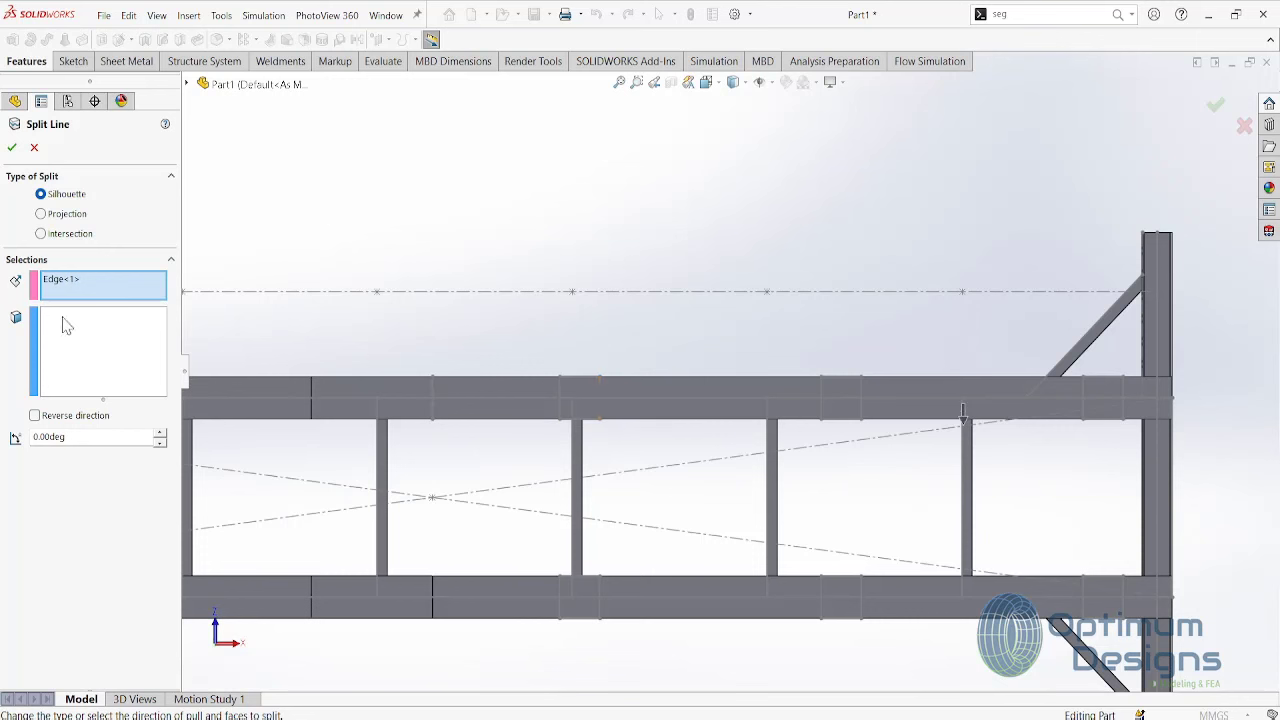
{"action": "key", "text": "Delete"}
{"action": "left_click", "coordinate": [600, 400]}
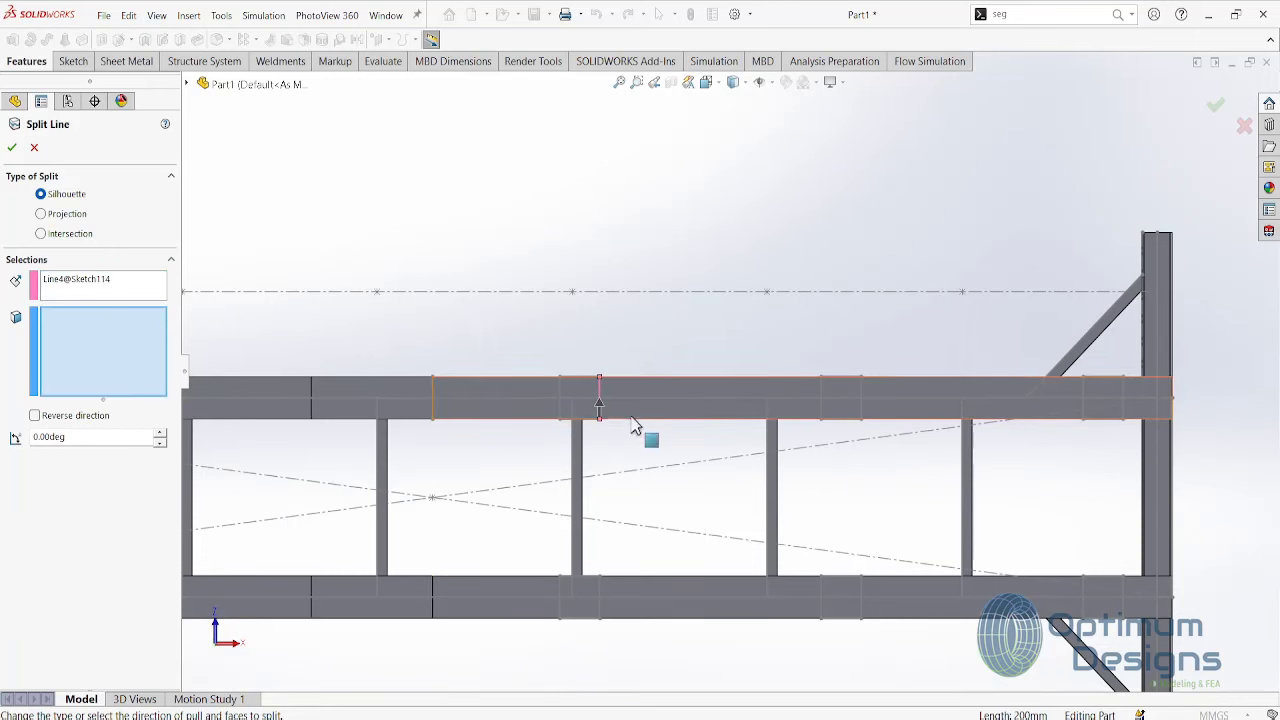
{"action": "left_click", "coordinate": [560, 400]}
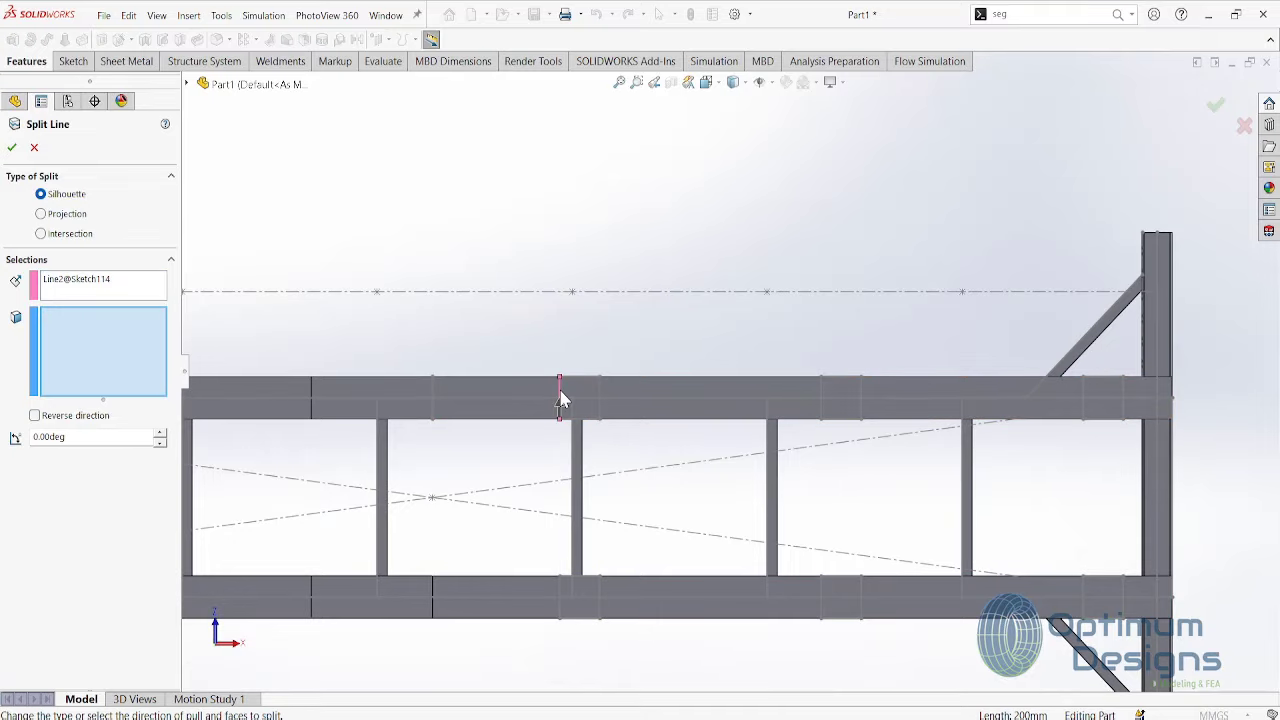
{"action": "left_click", "coordinate": [34, 147]}
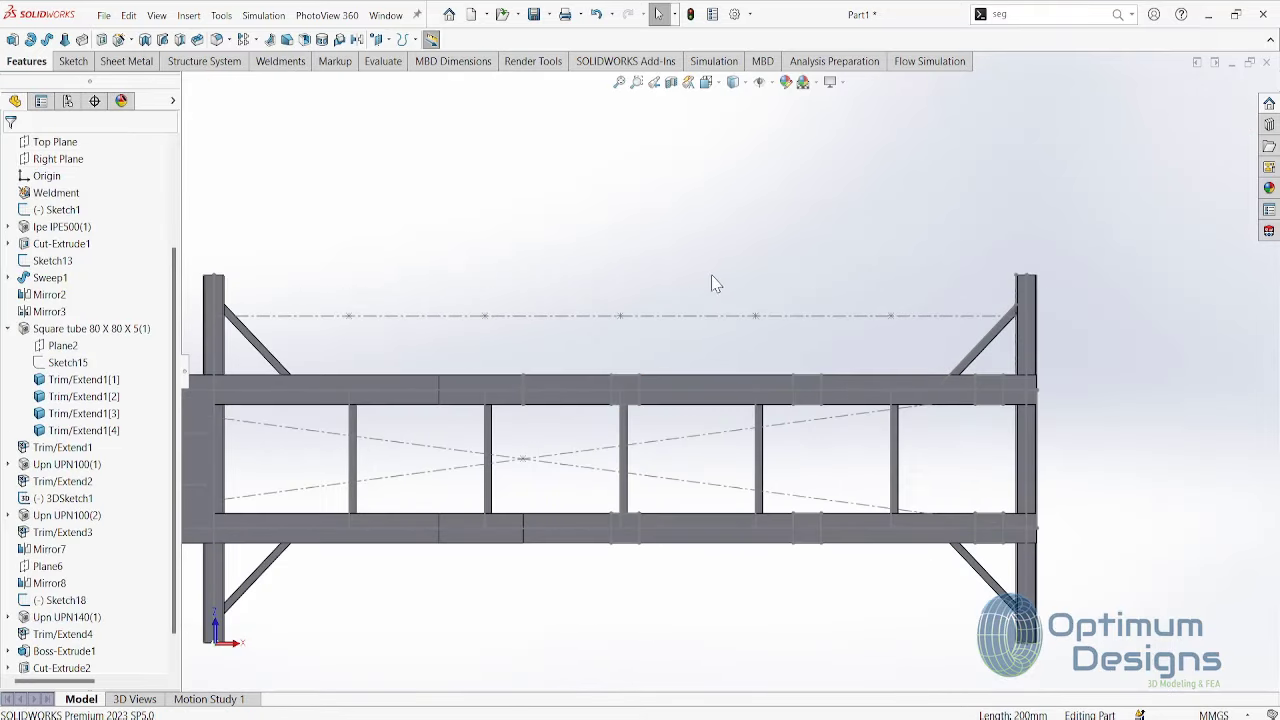
{"action": "mouse_move", "coordinate": [837, 264]}
{"action": "middle_mouse_down"}
{"action": "mouse_move", "coordinate": [752, 530]}
{"action": "mouse_move", "coordinate": [848, 459]}
{"action": "middle_mouse_up"}
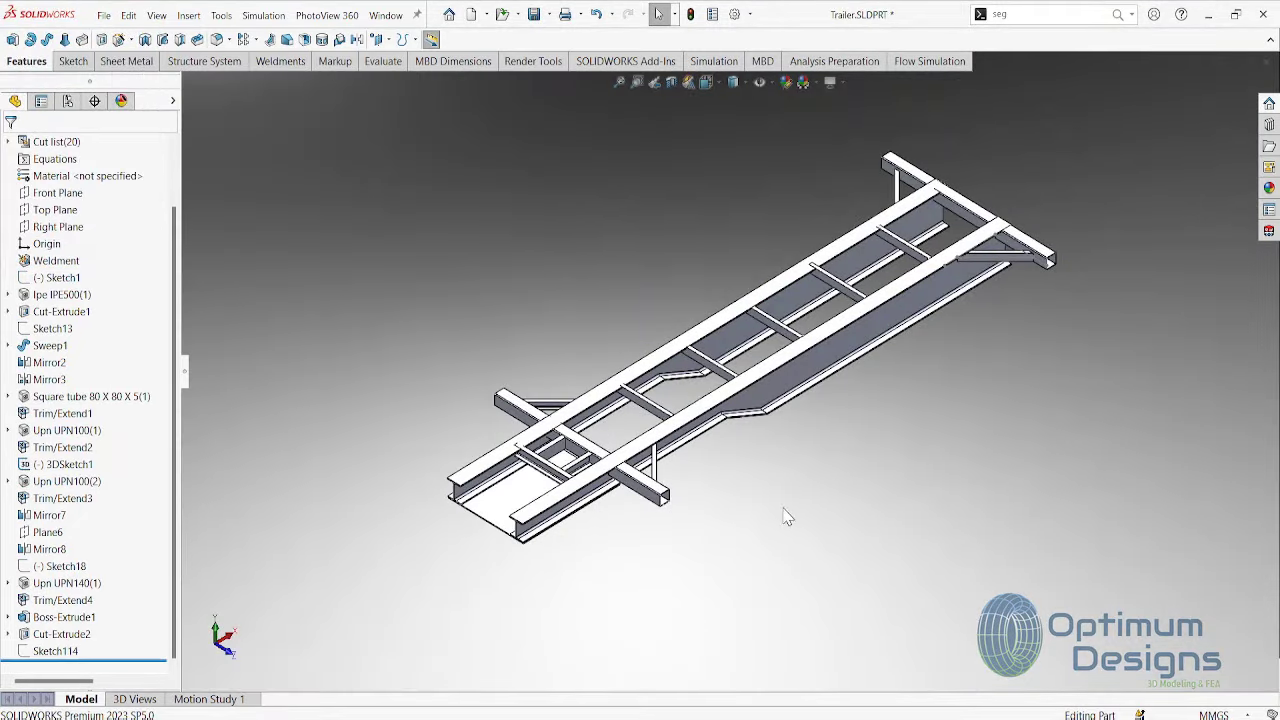
- View the chassis from the bottom and apply the 3 Point Faded scene
{"action": "key", "text": "space"}
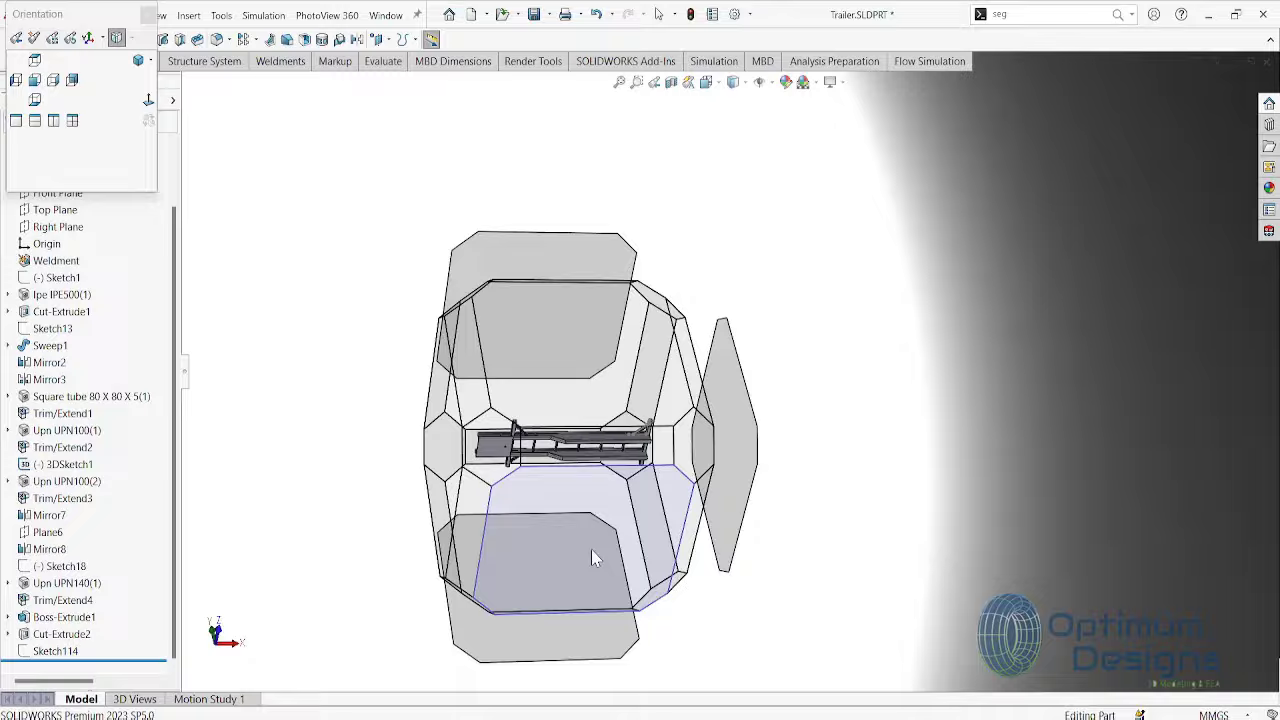
{"action": "left_click", "coordinate": [591, 549]}
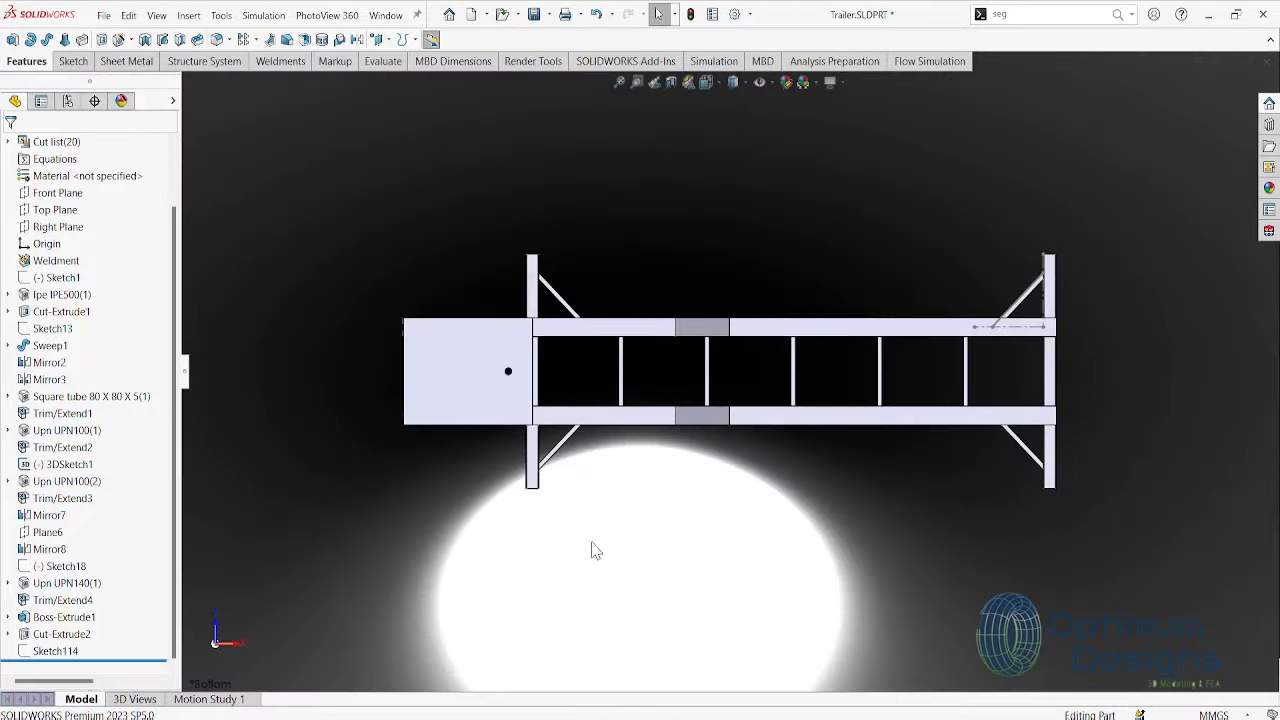
{"action": "left_click", "coordinate": [55, 651]}
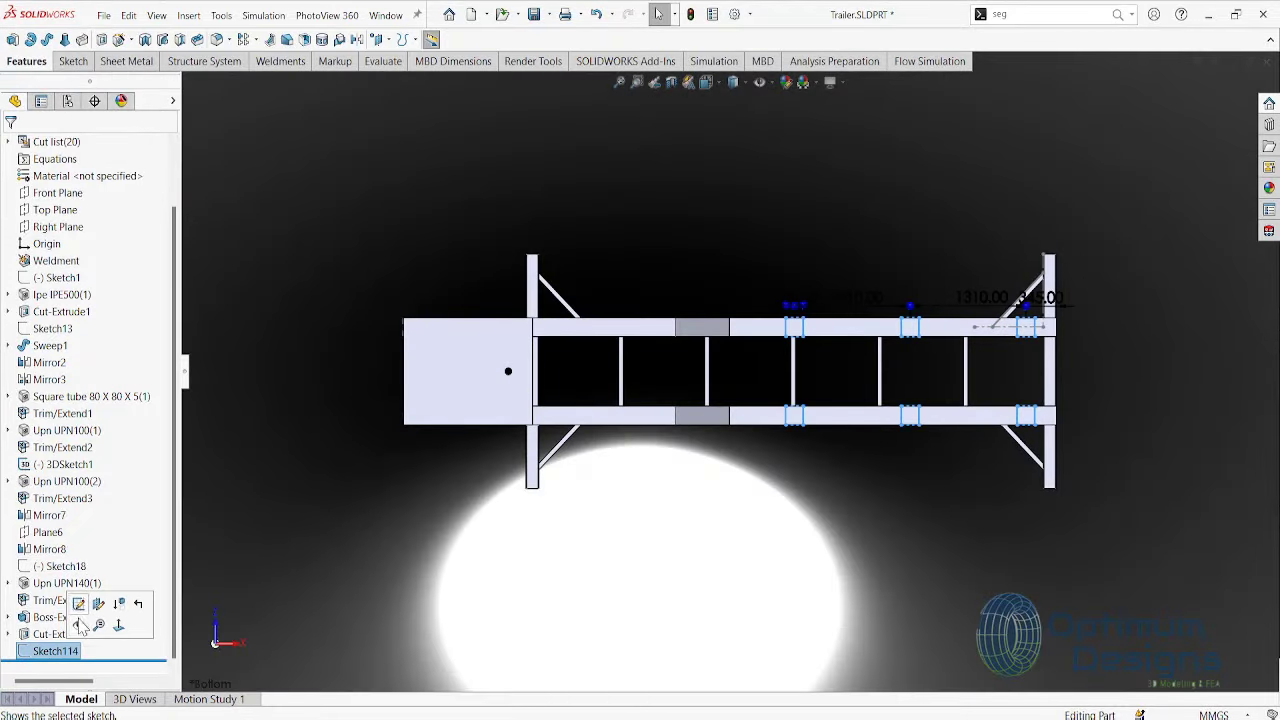
{"action": "left_click", "coordinate": [79, 625]}
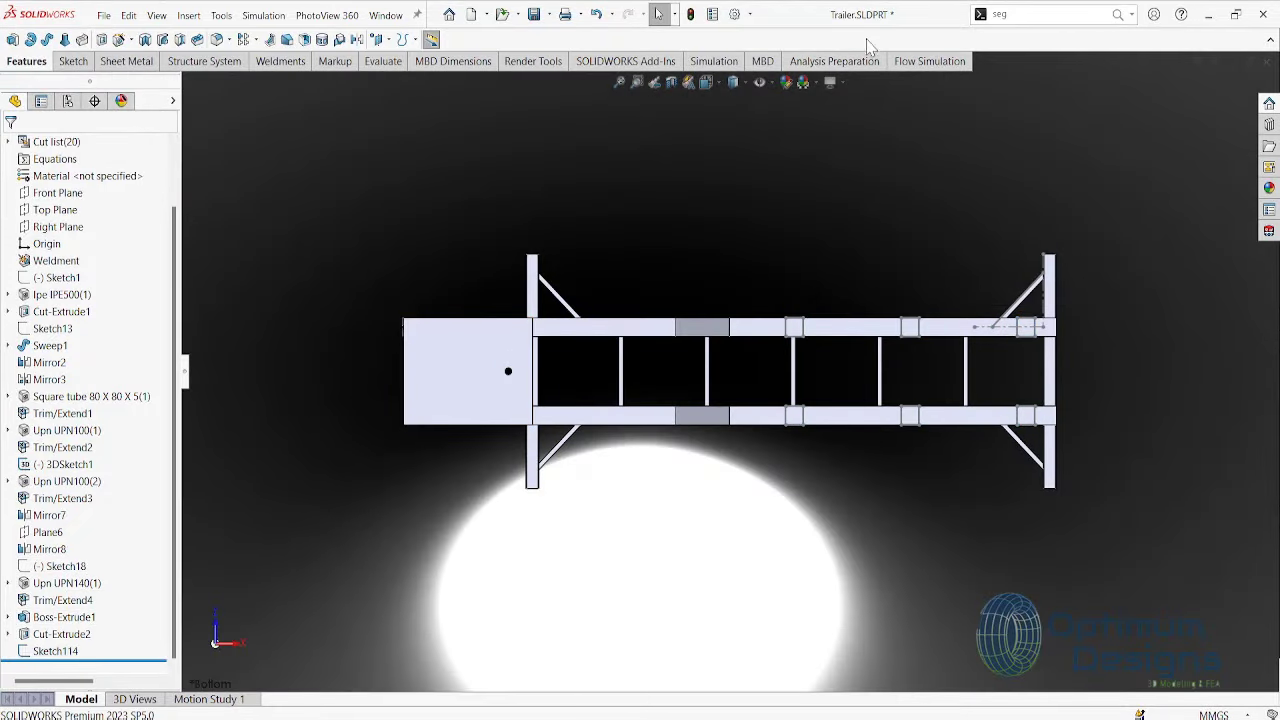
{"action": "left_click", "coordinate": [816, 82]}
{"action": "left_click", "coordinate": [826, 104]}
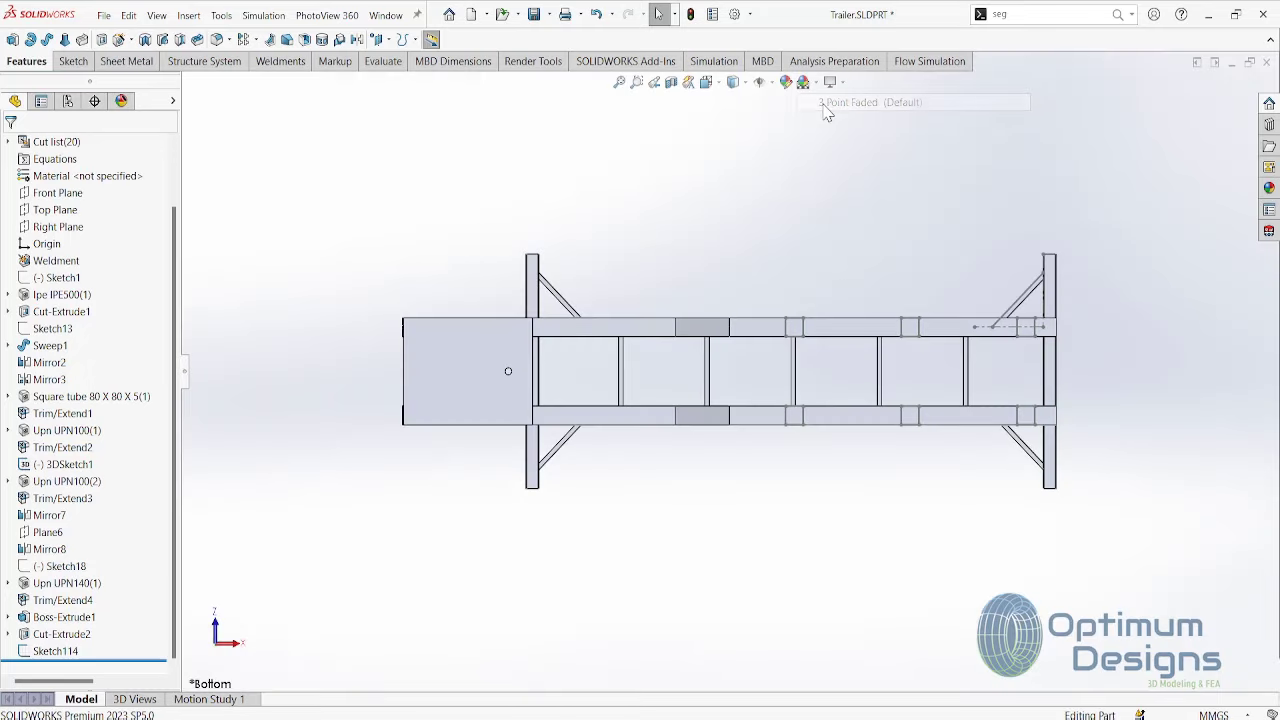
- Project Sketch114 as a split line onto the upper and lower rail faces
{"action": "left_click", "coordinate": [55, 651]}
{"action": "left_click", "coordinate": [84, 608]}
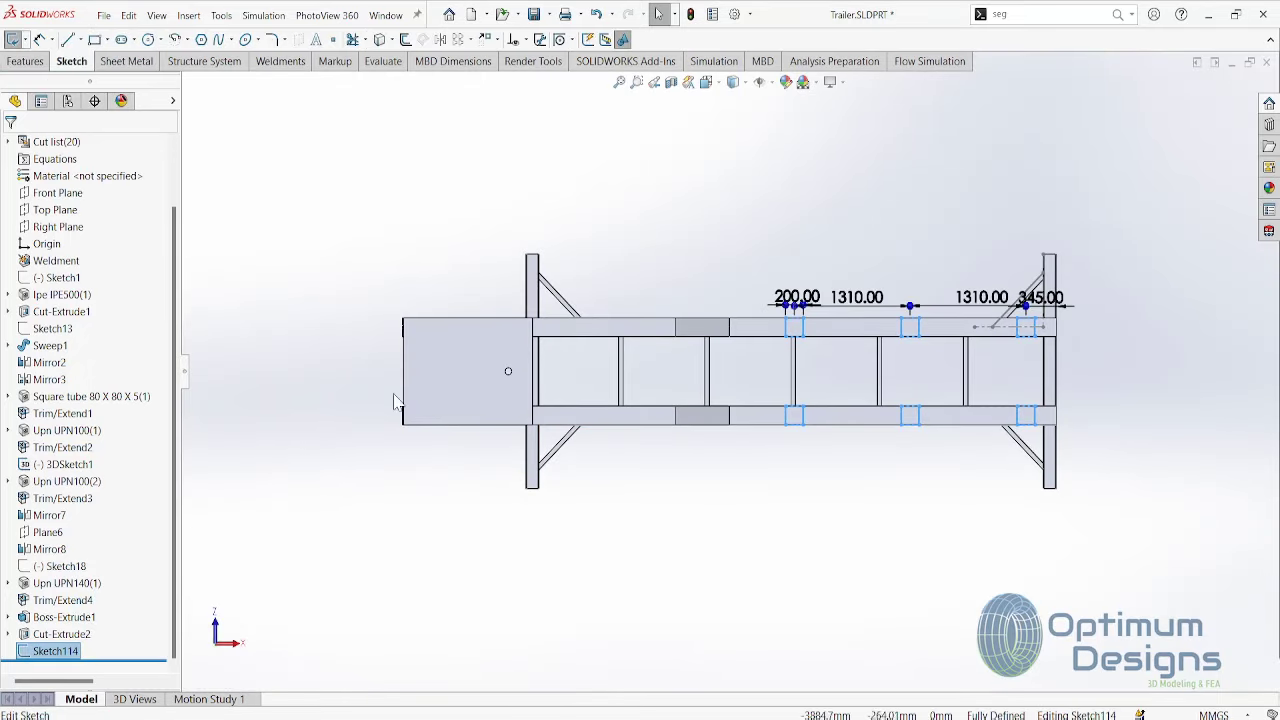
{"action": "left_click", "coordinate": [30, 64]}
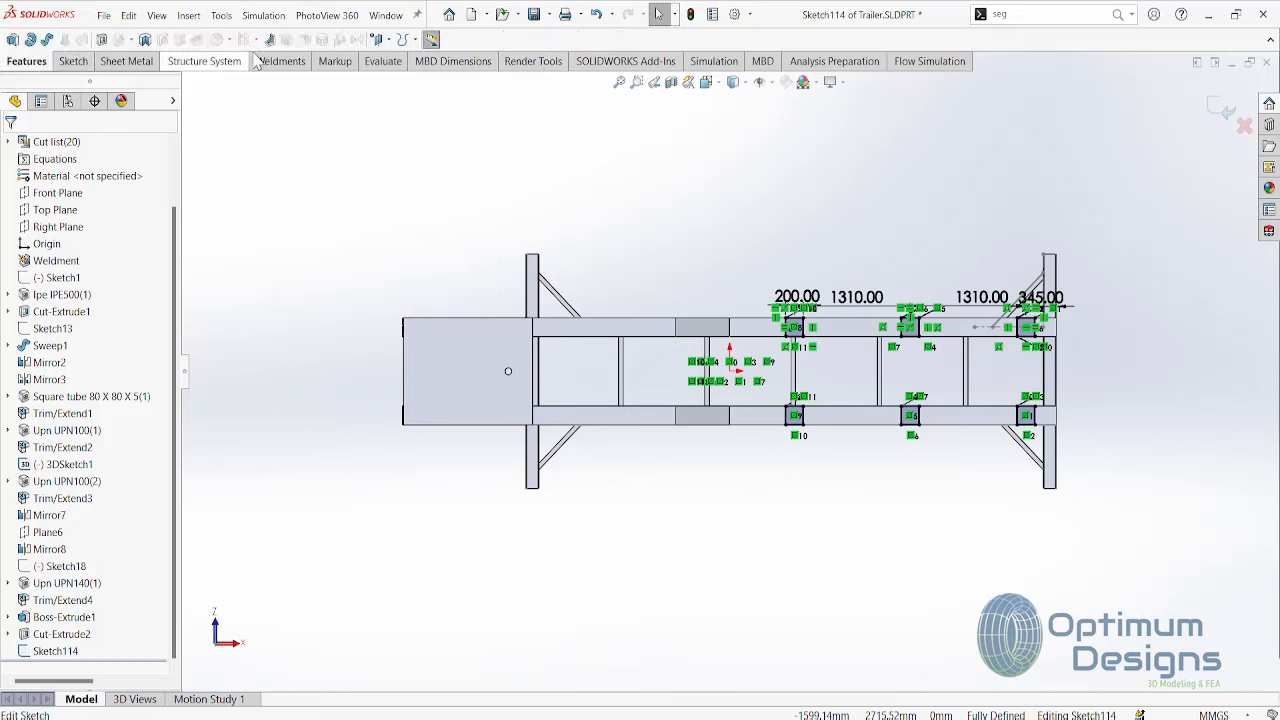
{"action": "left_click", "coordinate": [413, 40]}
{"action": "left_click", "coordinate": [435, 58]}
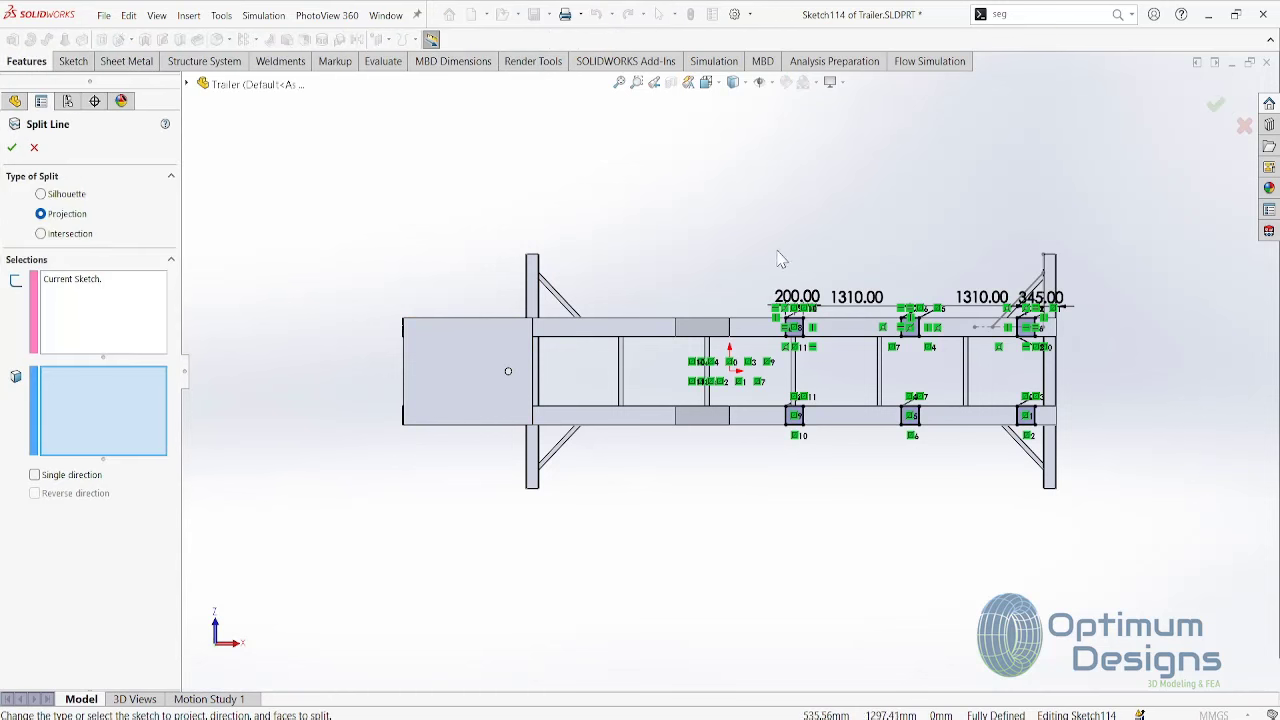
{"action": "left_click", "coordinate": [762, 328]}
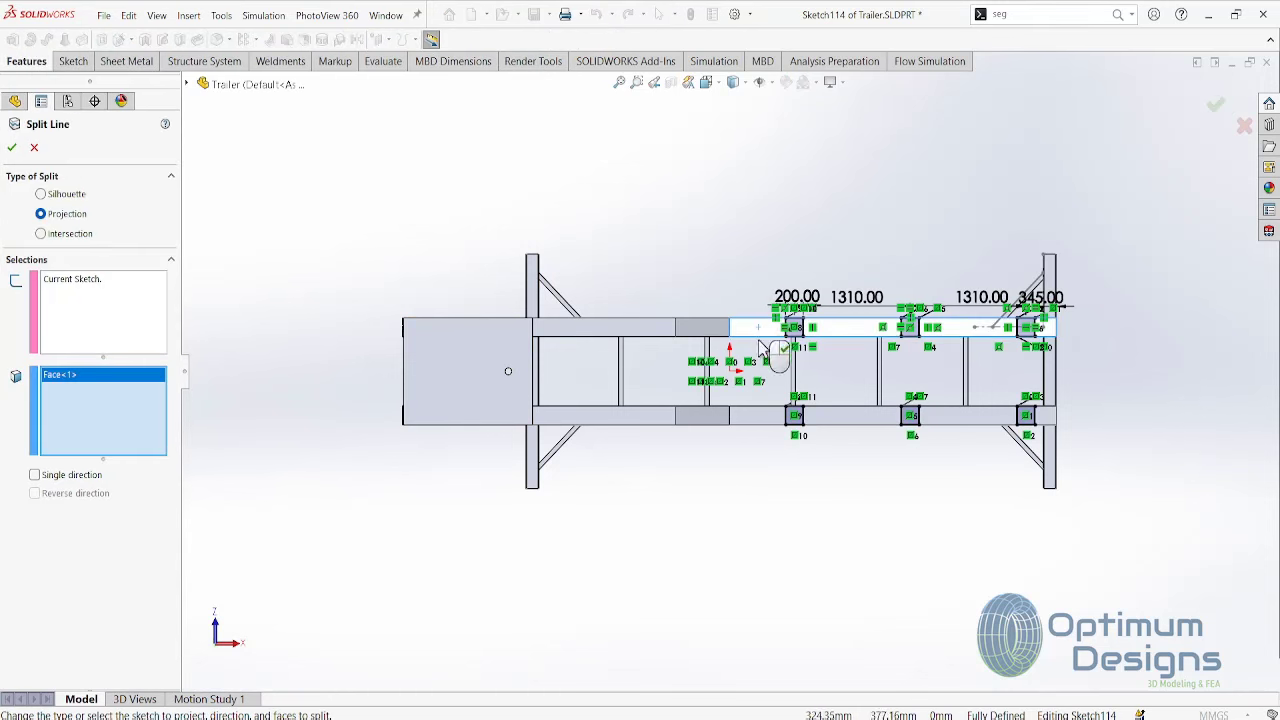
{"action": "left_click", "coordinate": [765, 418]}
{"action": "right_click", "coordinate": [765, 428]}
{"action": "key", "text": "space"}
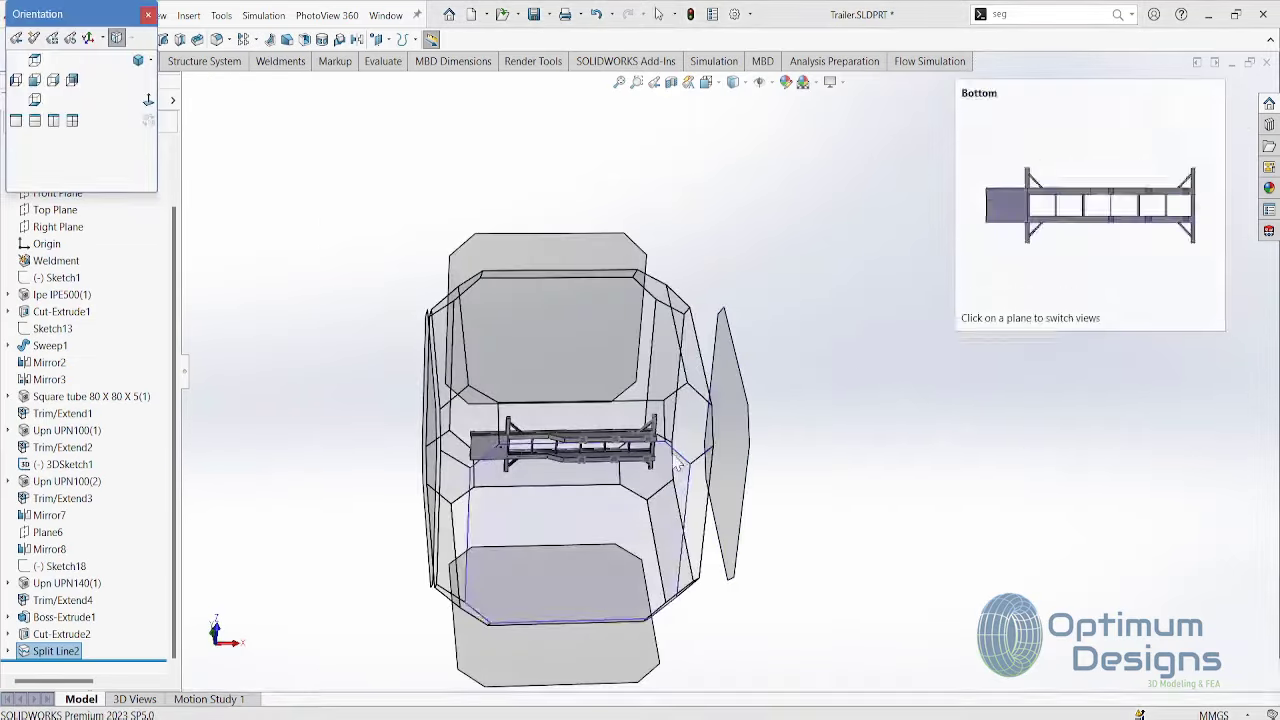
- Hide Sketch114 under Split Line2
{"action": "left_click", "coordinate": [679, 465]}
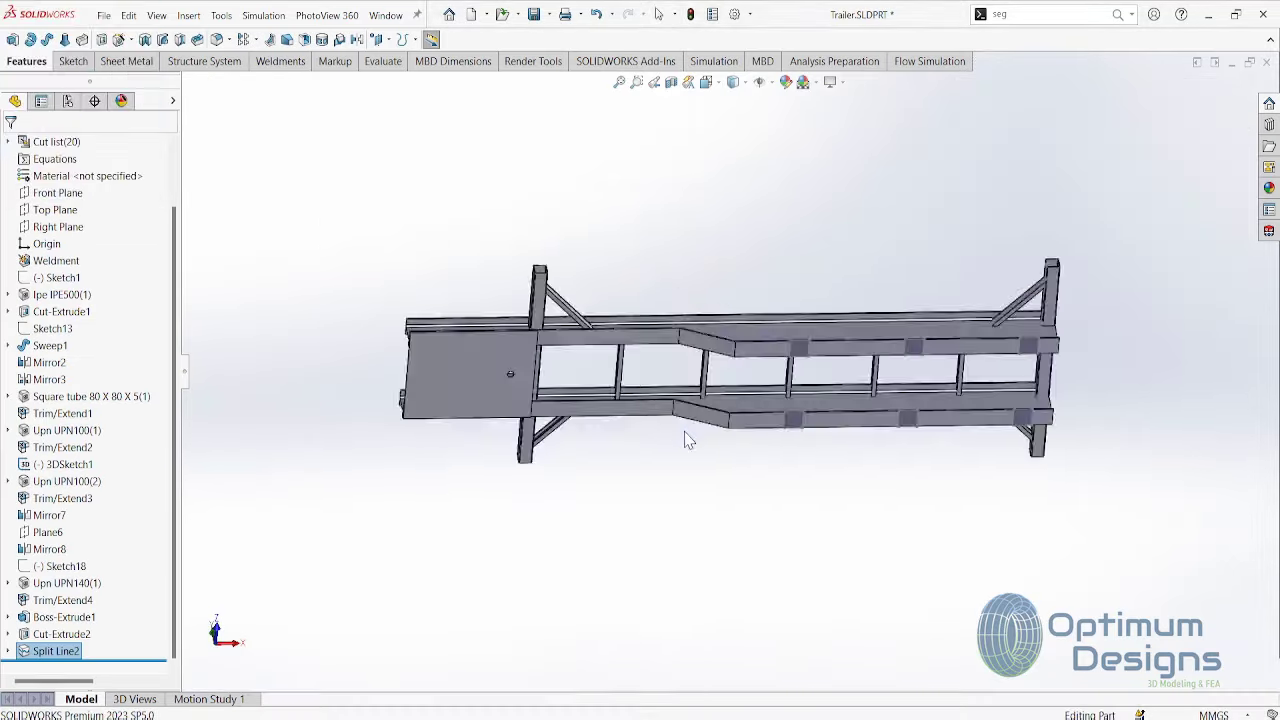
{"action": "scroll", "coordinate": [714, 471], "scroll_direction": "down", "scroll_amount": 3}
{"action": "scroll", "coordinate": [780, 410], "scroll_direction": "down", "scroll_amount": 2}
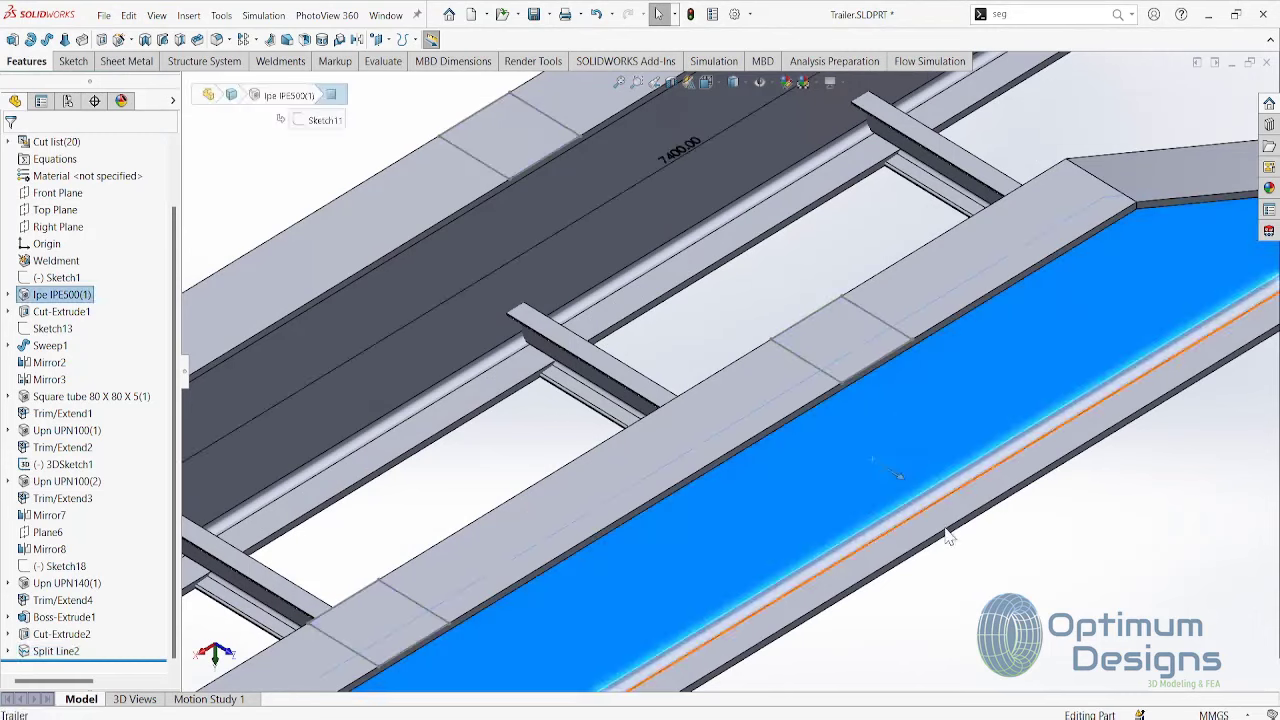
{"action": "left_click", "coordinate": [951, 536]}
{"action": "left_click", "coordinate": [455, 494]}
{"action": "left_click", "coordinate": [8, 652]}
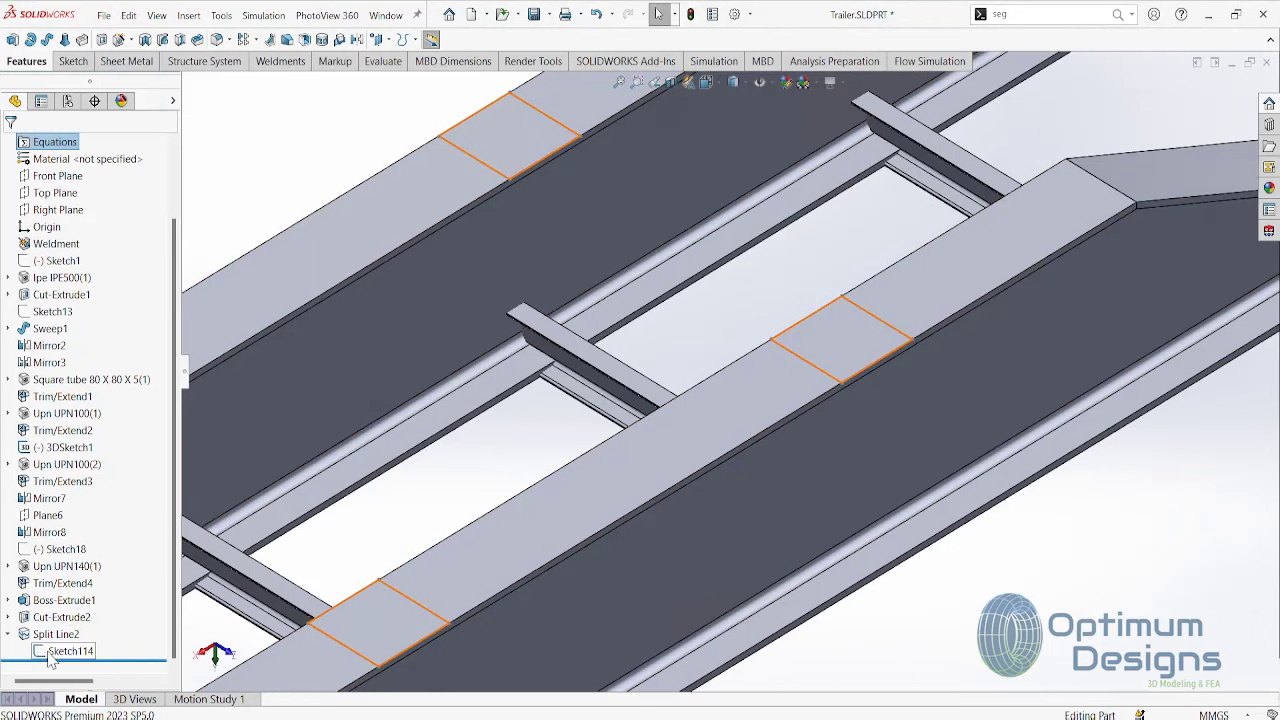
{"action": "right_click", "coordinate": [58, 651]}
{"action": "left_click", "coordinate": [68, 487]}
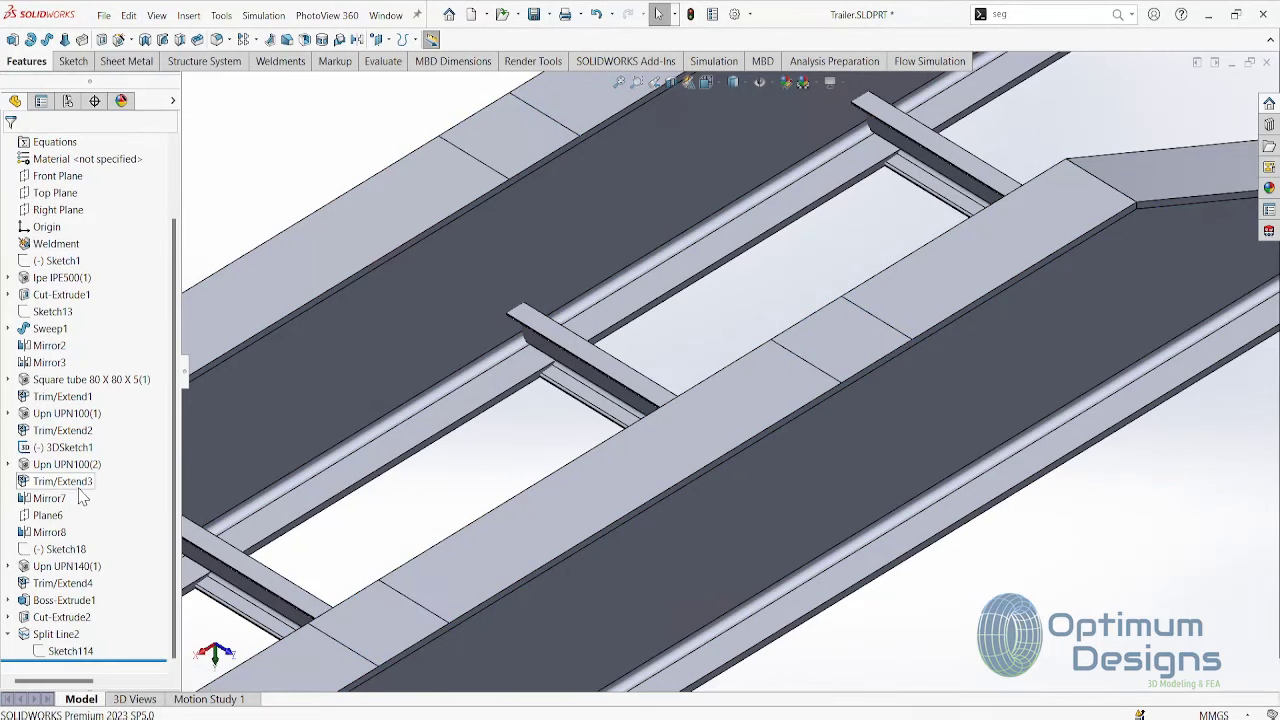
- Select the connected chain of 3D sketch lines and fit the frame in view
{"action": "scroll", "coordinate": [1018, 600], "scroll_direction": "up", "scroll_amount": 3}
{"action": "scroll", "coordinate": [1020, 601], "scroll_direction": "up", "scroll_amount": 2}
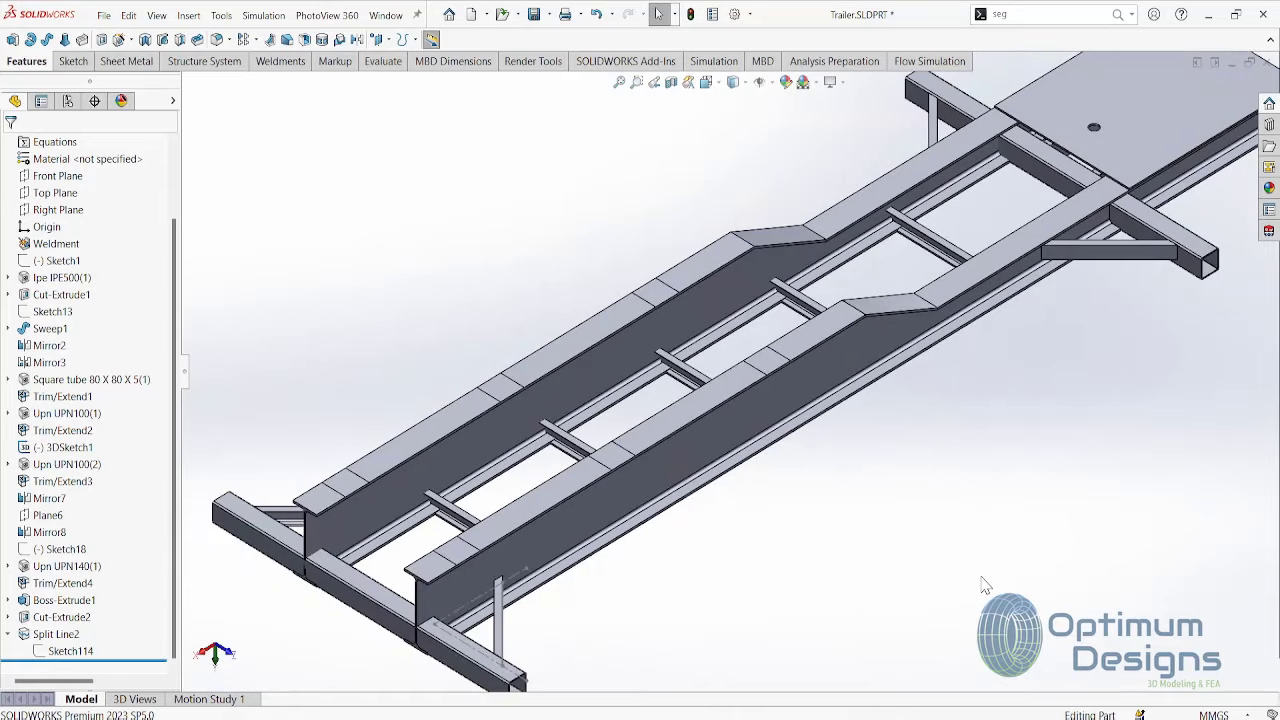
{"action": "middle_click_drag", "start_coordinate": [983, 585], "coordinate": [1016, 566], "text": "ctrl"}
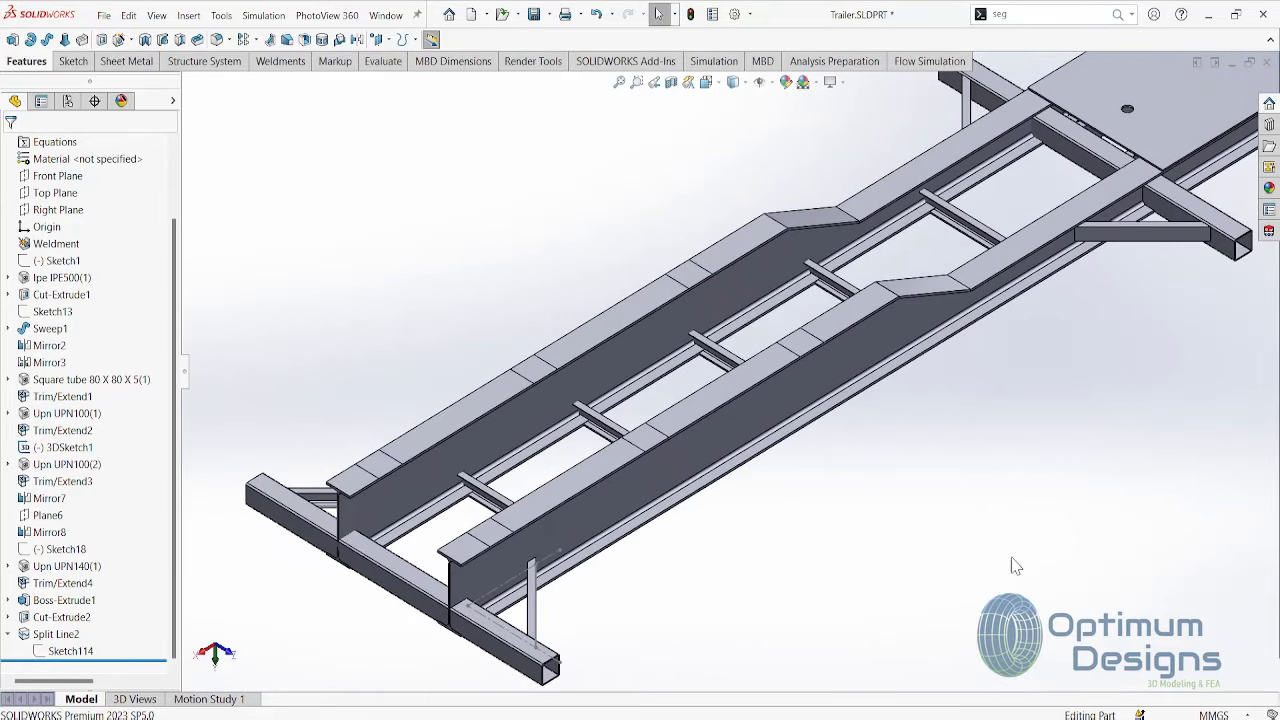
{"action": "right_click", "coordinate": [498, 598]}
{"action": "left_click", "coordinate": [531, 518]}
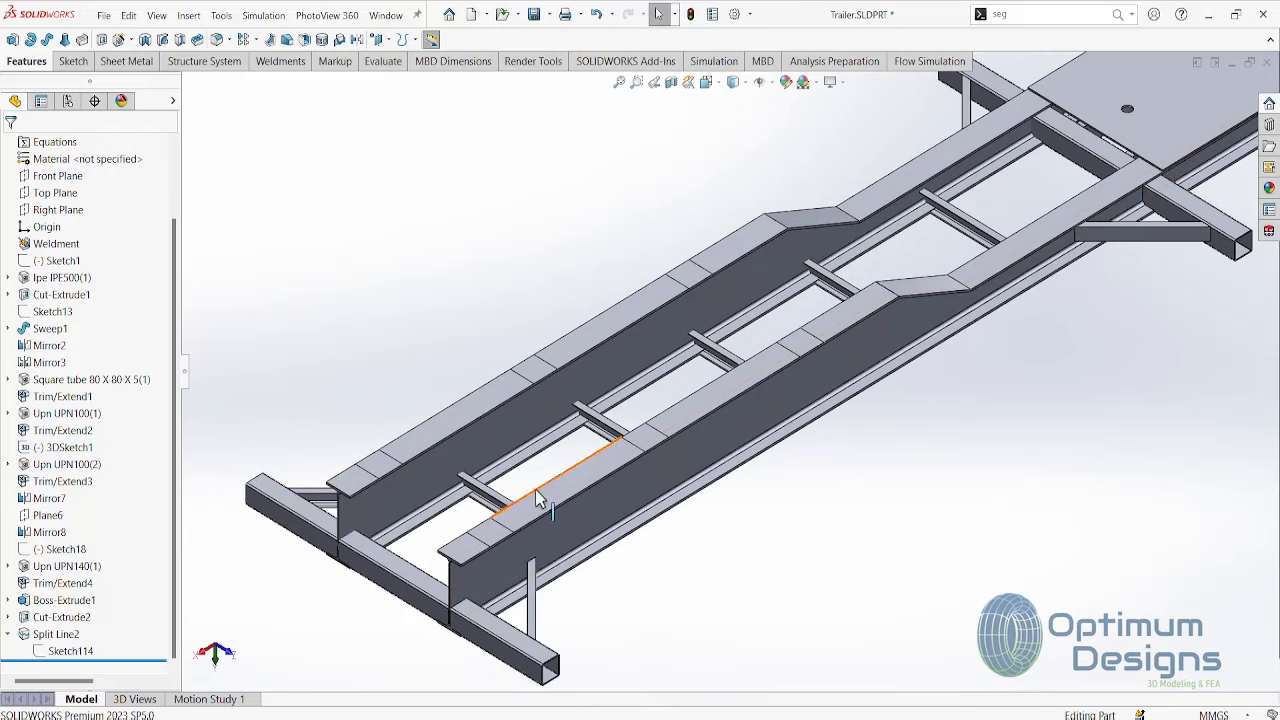
{"action": "left_click", "coordinate": [912, 528]}
{"action": "key", "text": "f"}
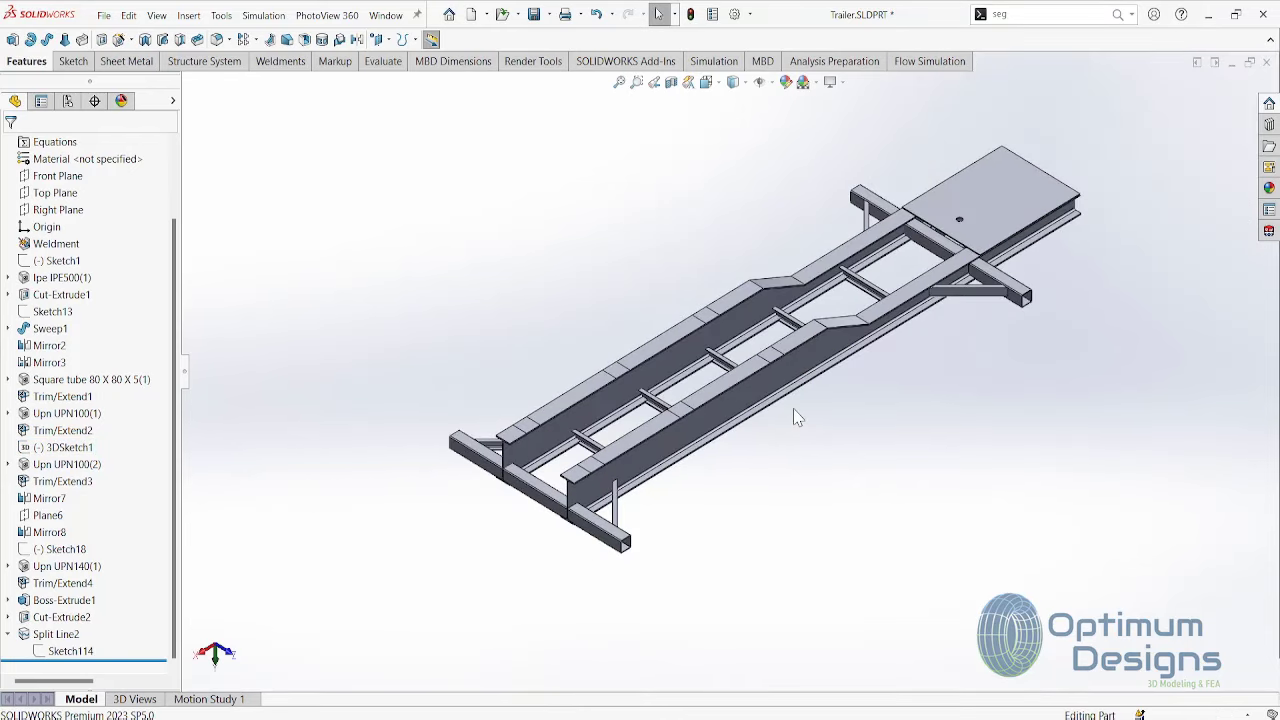
- Return the chassis to isometric and select the rail face to sketch on
{"action": "middle_click_drag", "start_coordinate": [793, 408], "coordinate": [947, 505]}
{"action": "key", "text": "space"}
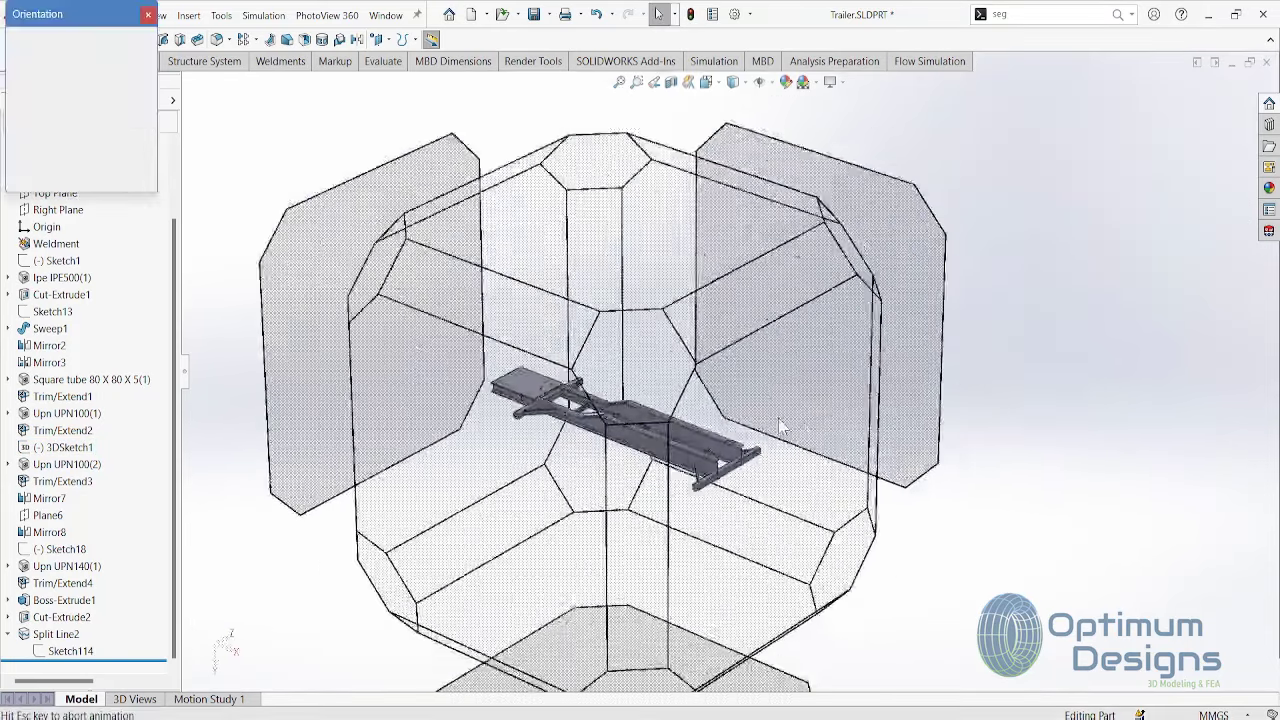
{"action": "left_click", "coordinate": [584, 421]}
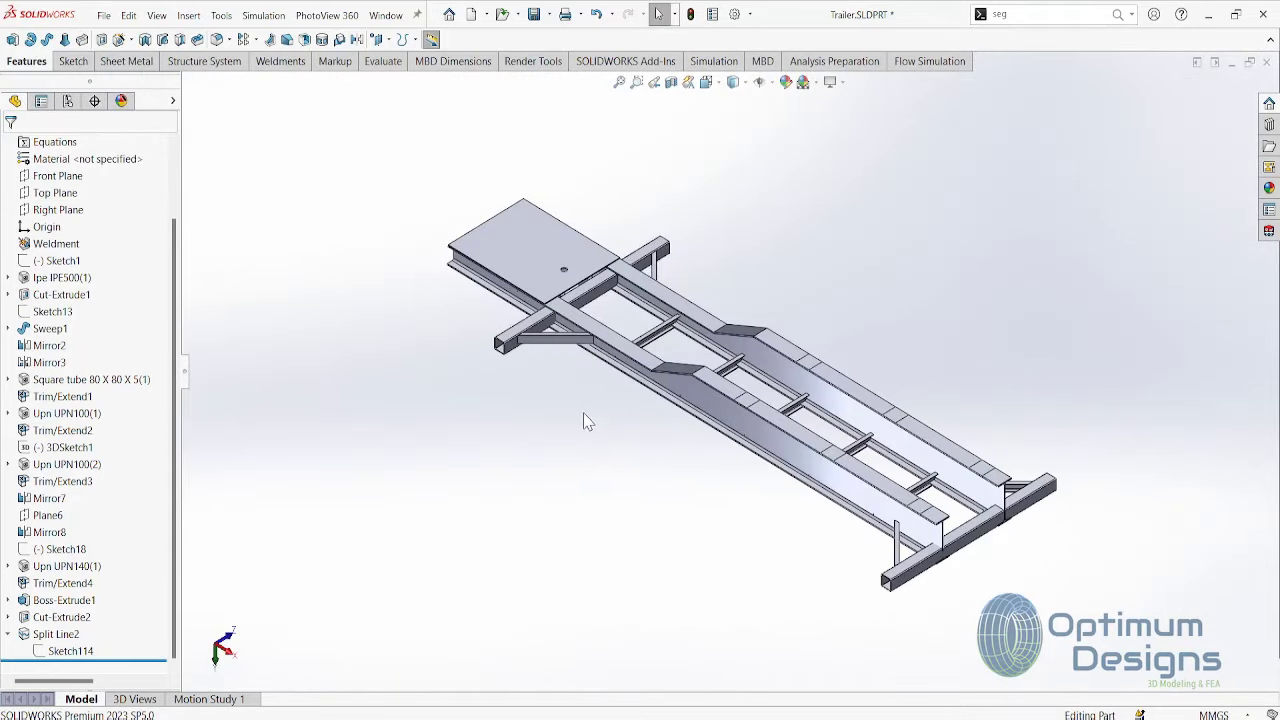
{"action": "scroll", "coordinate": [712, 459], "scroll_direction": "down", "scroll_amount": 5}
{"action": "scroll", "coordinate": [934, 491], "scroll_direction": "down", "scroll_amount": 3}
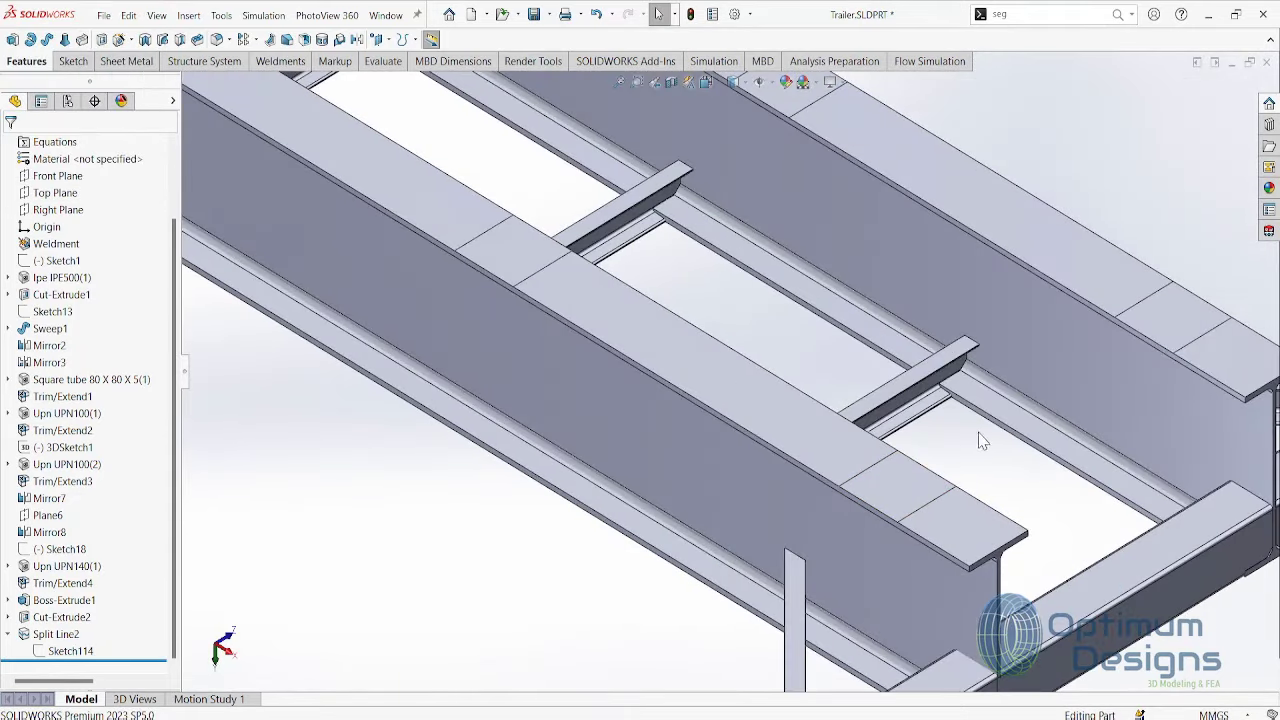
{"action": "middle_click_drag", "start_coordinate": [996, 465], "coordinate": [928, 88]}
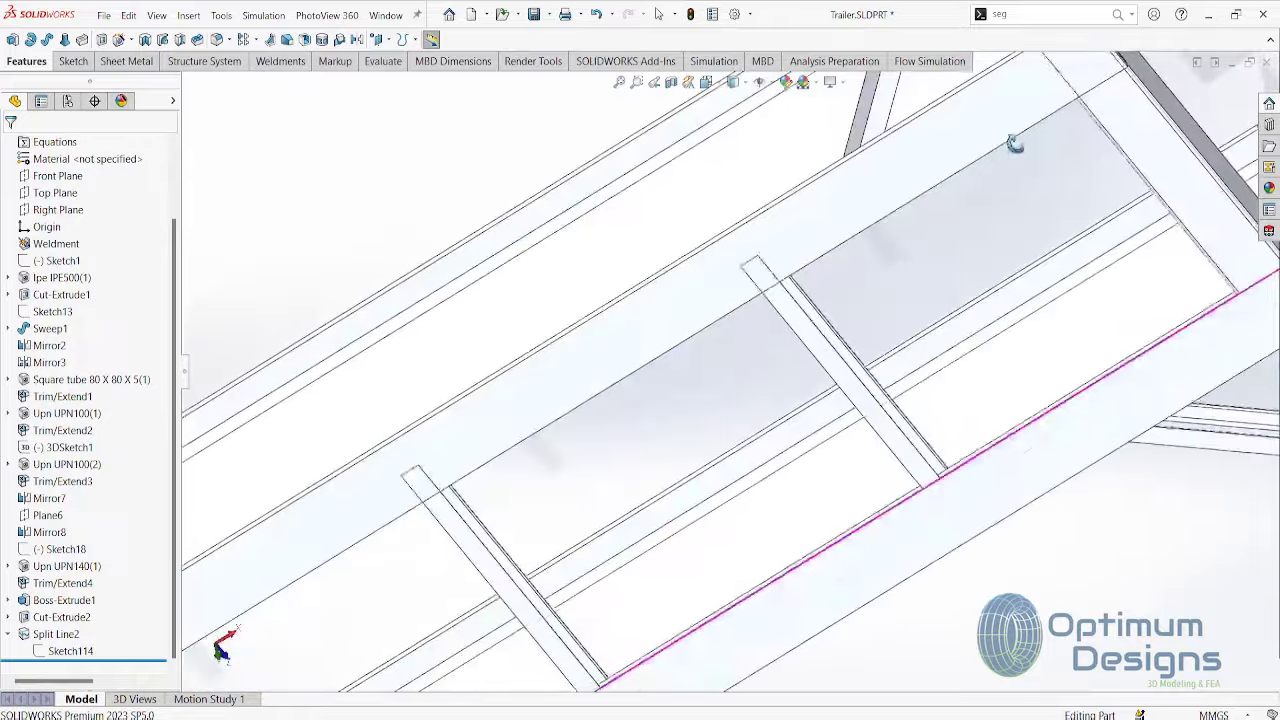
{"action": "key", "text": "space"}
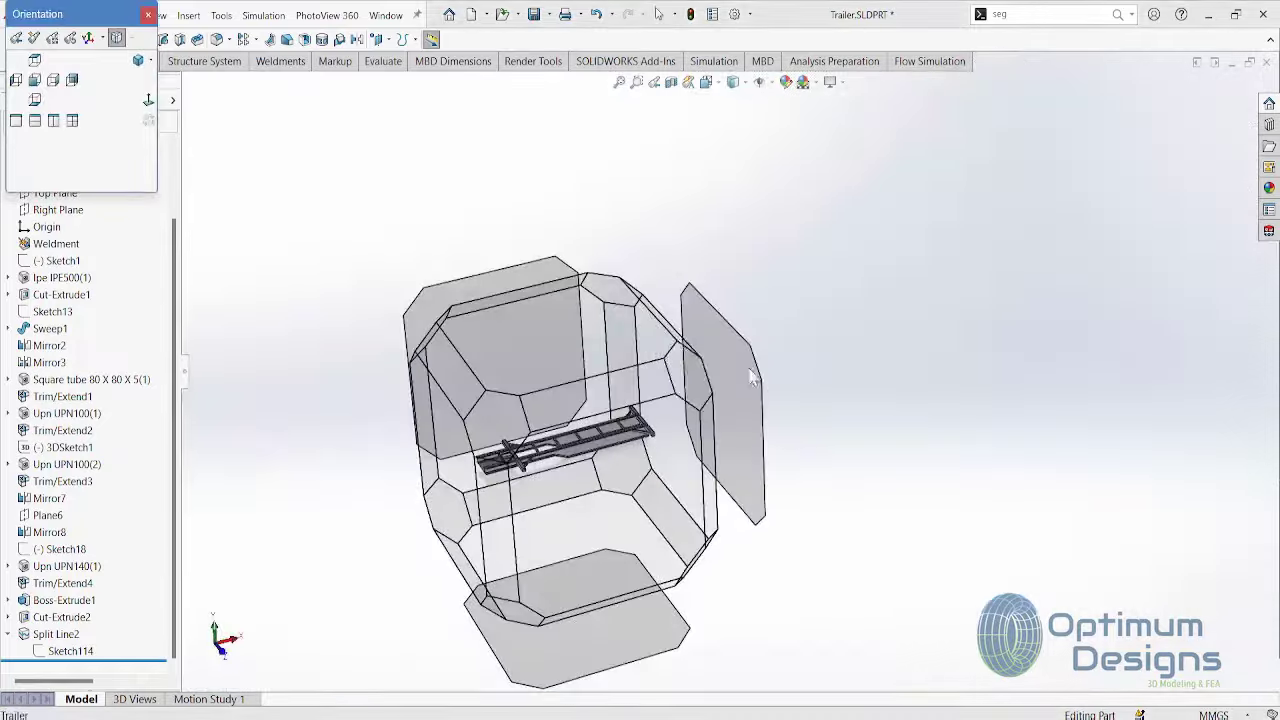
{"action": "left_click", "coordinate": [685, 374]}
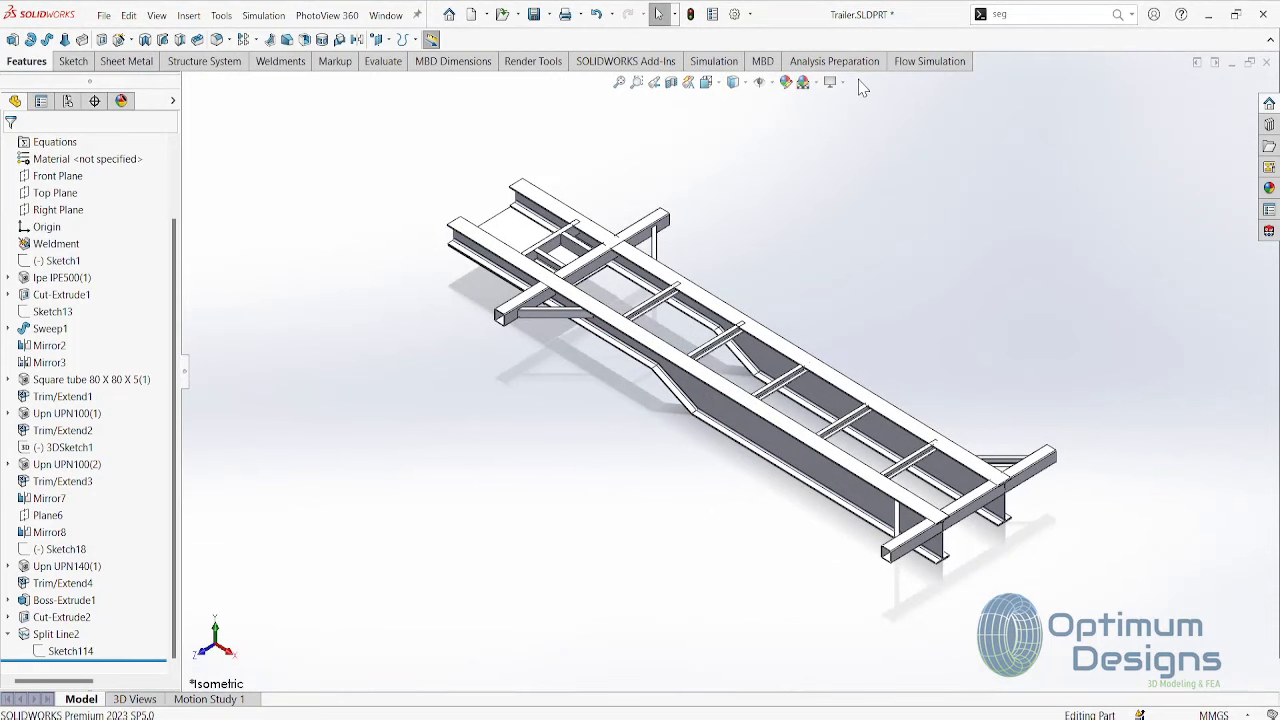
{"action": "left_click", "coordinate": [740, 352]}
- Draw vertical lines across the upper and lower rails and select both
{"action": "key", "text": "l"}
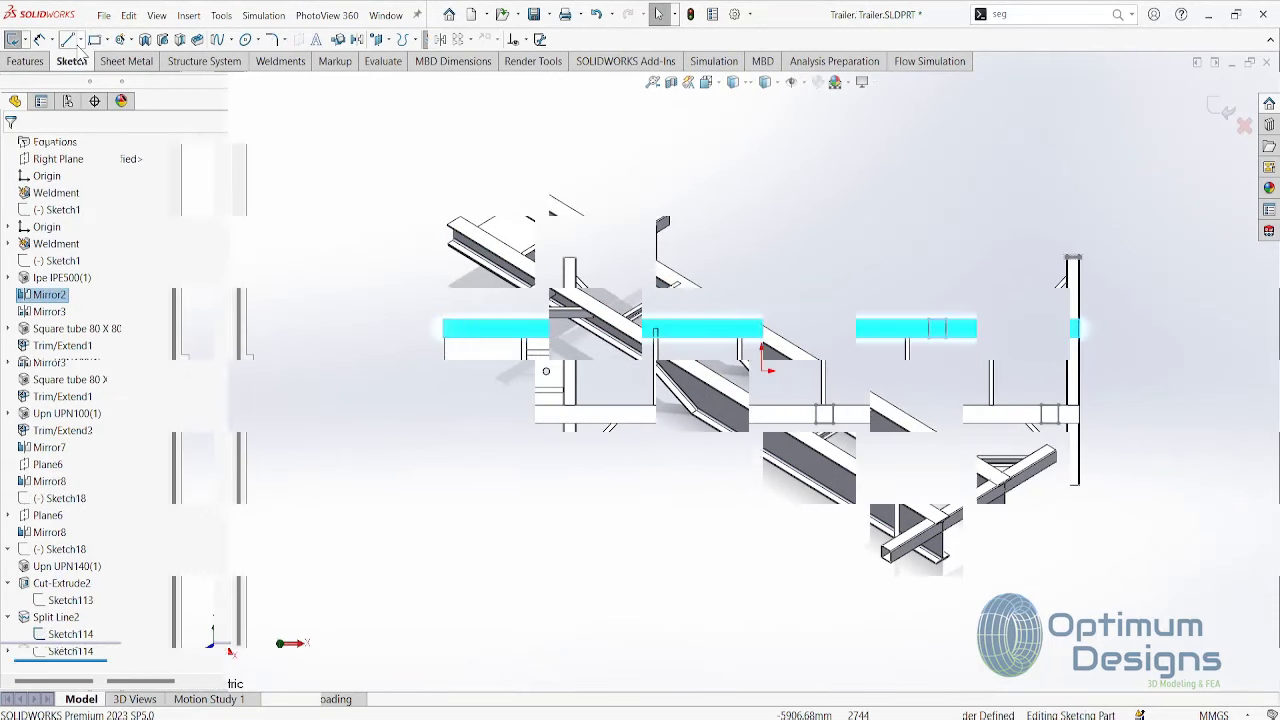
{"action": "scroll", "coordinate": [790, 447], "scroll_direction": "down", "scroll_amount": 3}
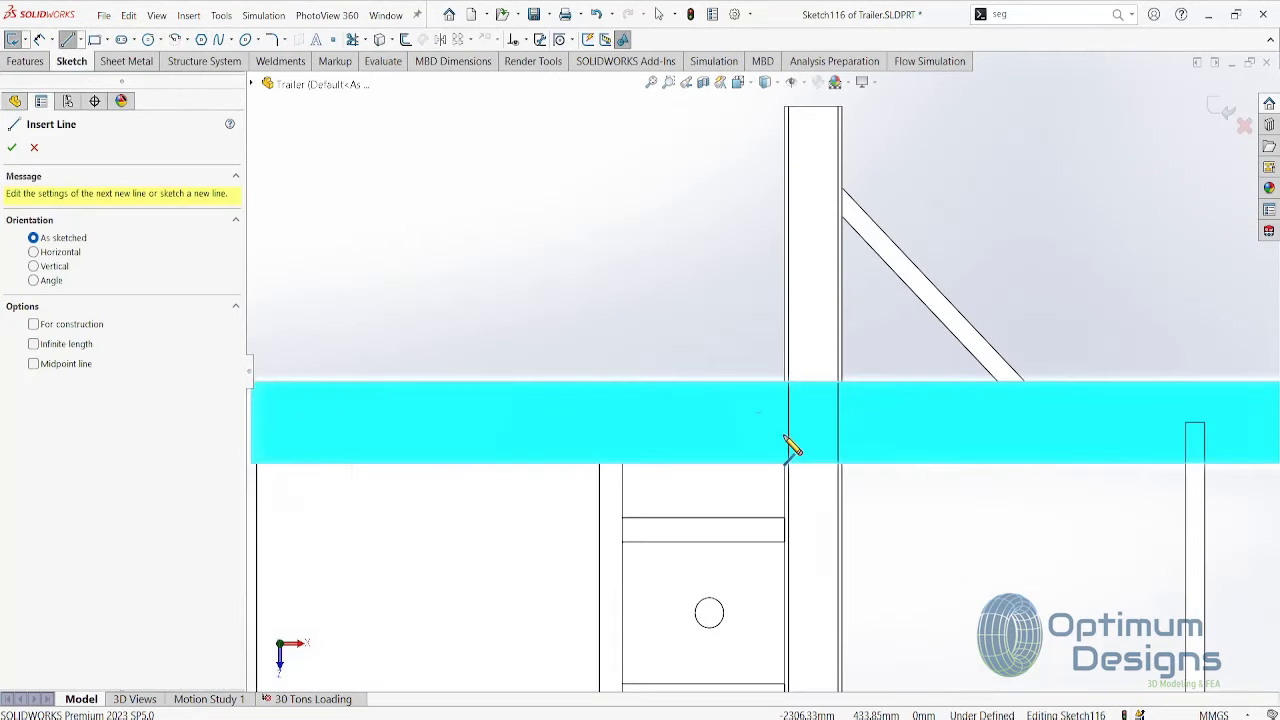
{"action": "left_click", "coordinate": [753, 382]}
{"action": "left_click", "coordinate": [753, 462]}
{"action": "key", "text": "Escape"}
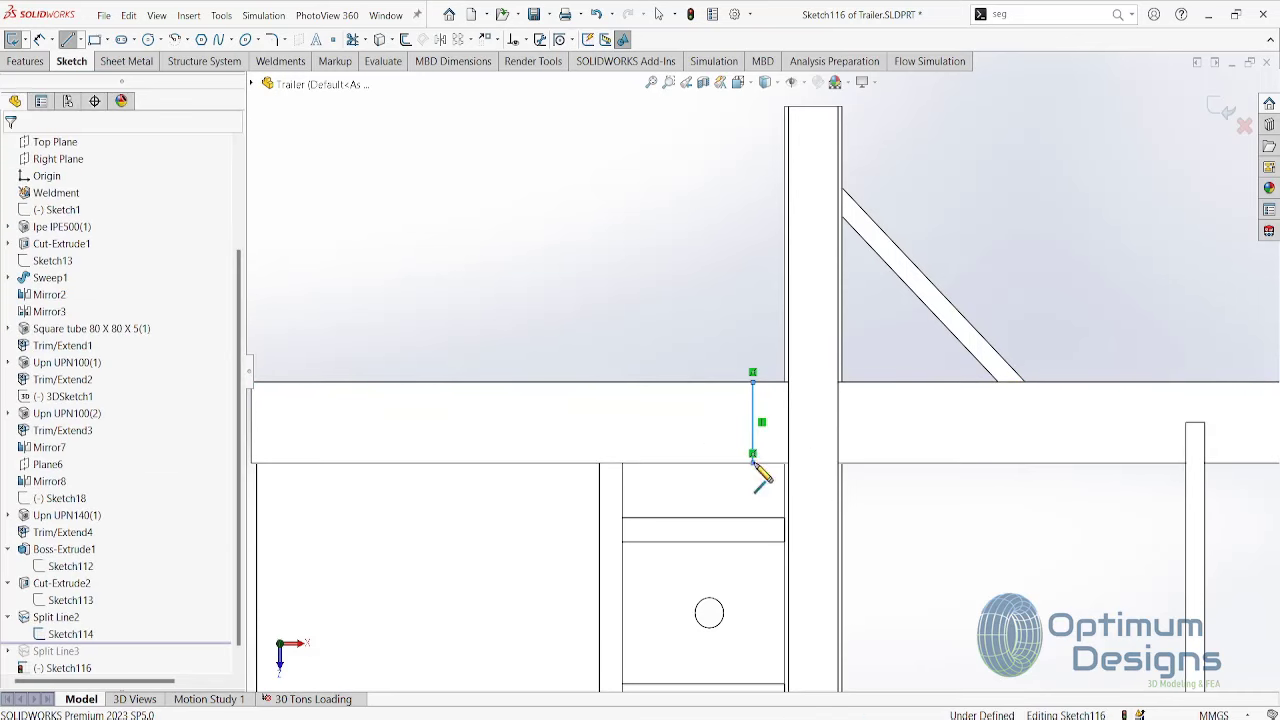
{"action": "left_click", "coordinate": [68, 40]}
{"action": "key", "text": "z"}
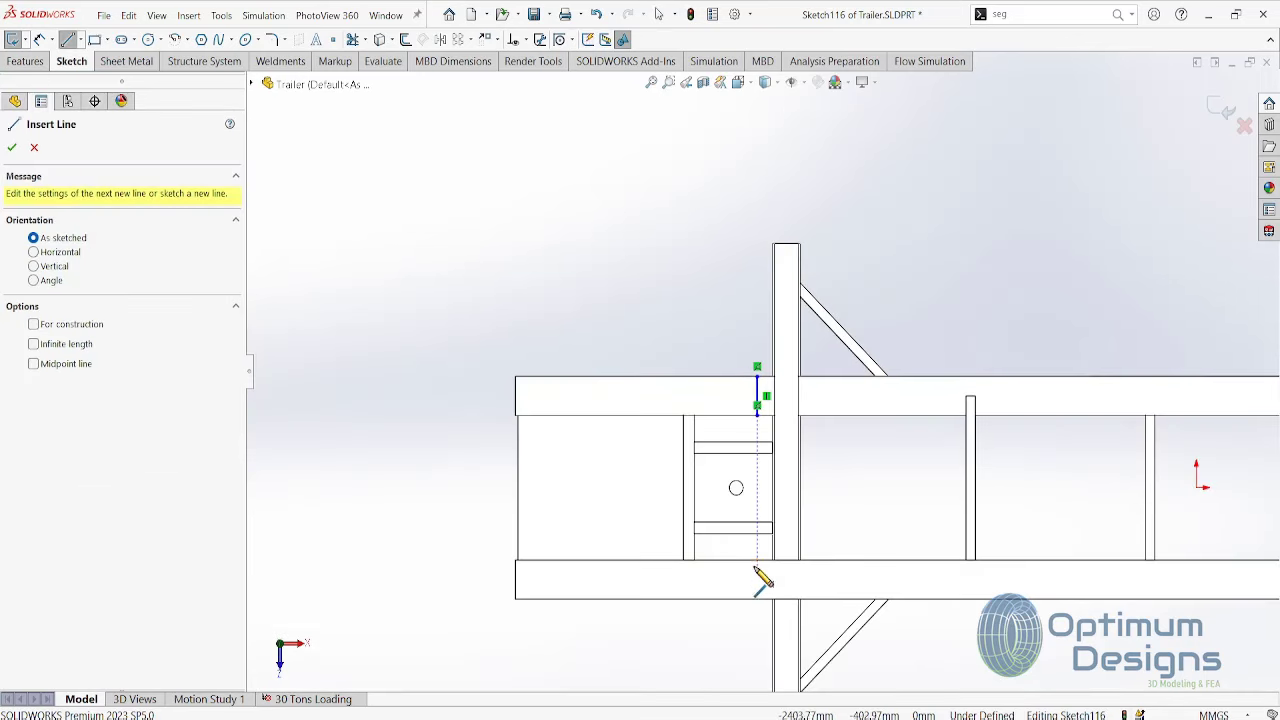
{"action": "left_click", "coordinate": [757, 549]}
{"action": "left_click", "coordinate": [757, 608]}
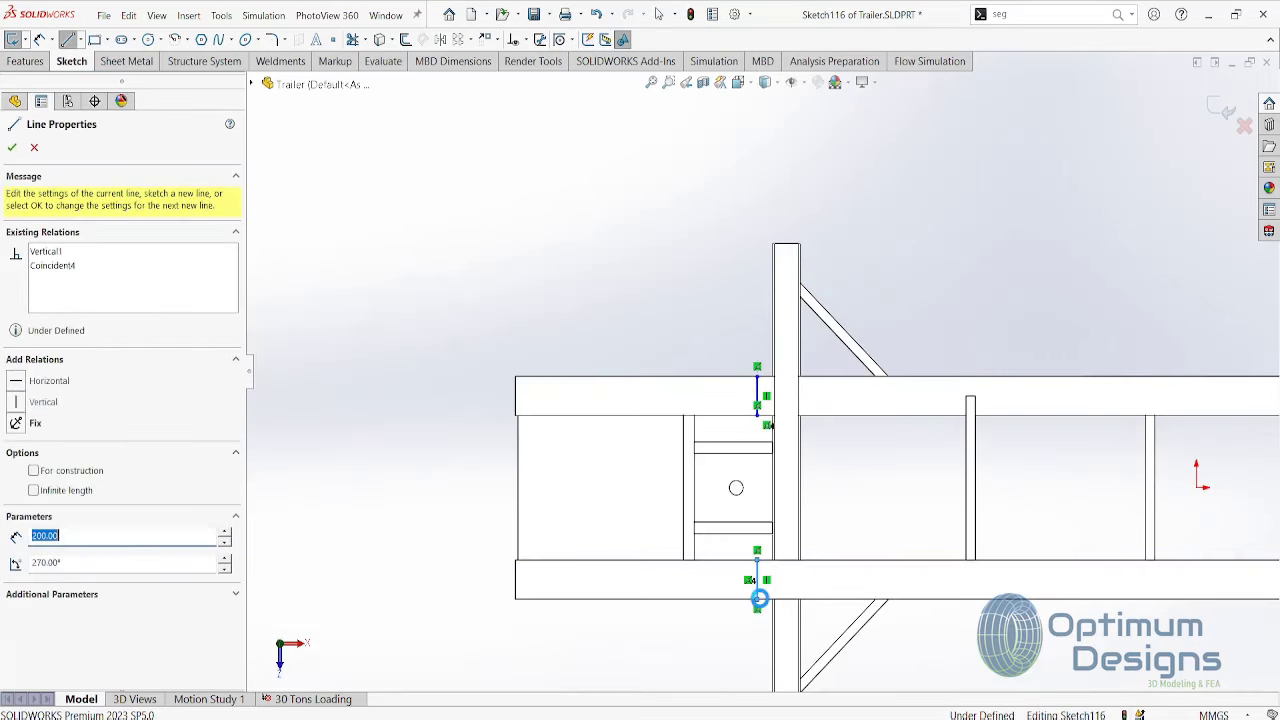
{"action": "key", "text": "Escape"}
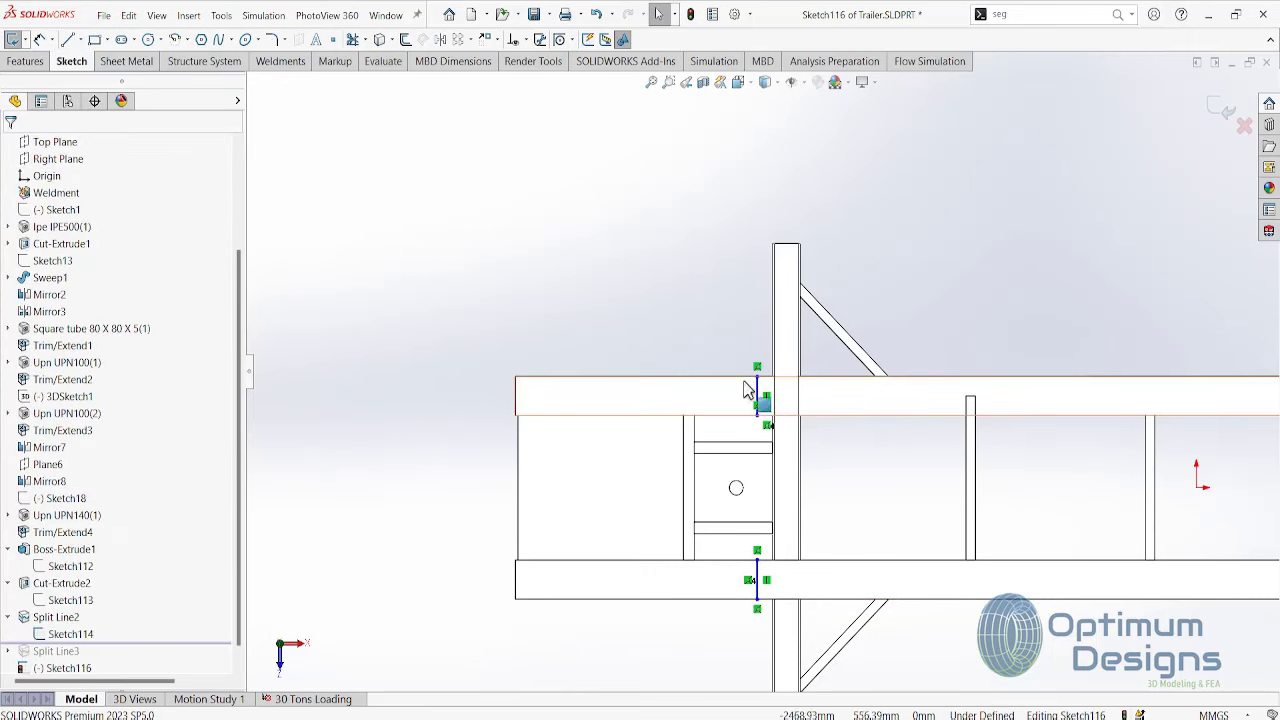
{"action": "left_click", "coordinate": [755, 392]}
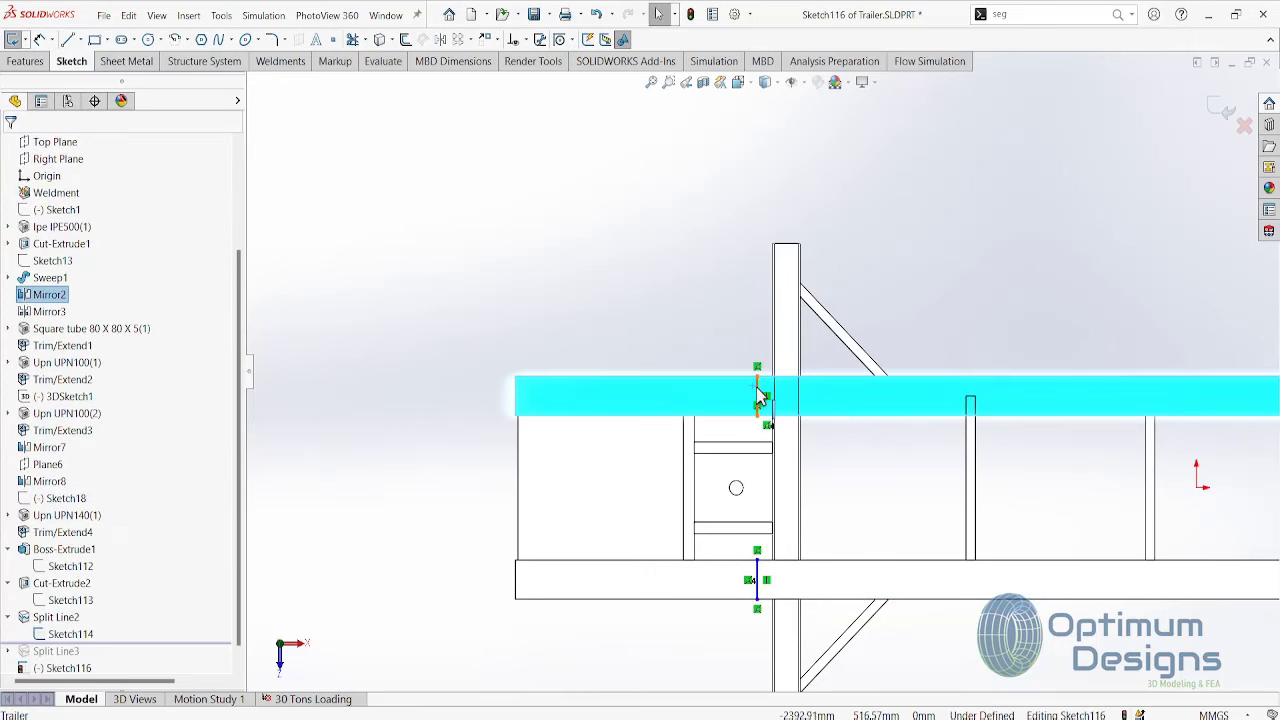
{"action": "left_click", "coordinate": [757, 590], "text": "ctrl"}
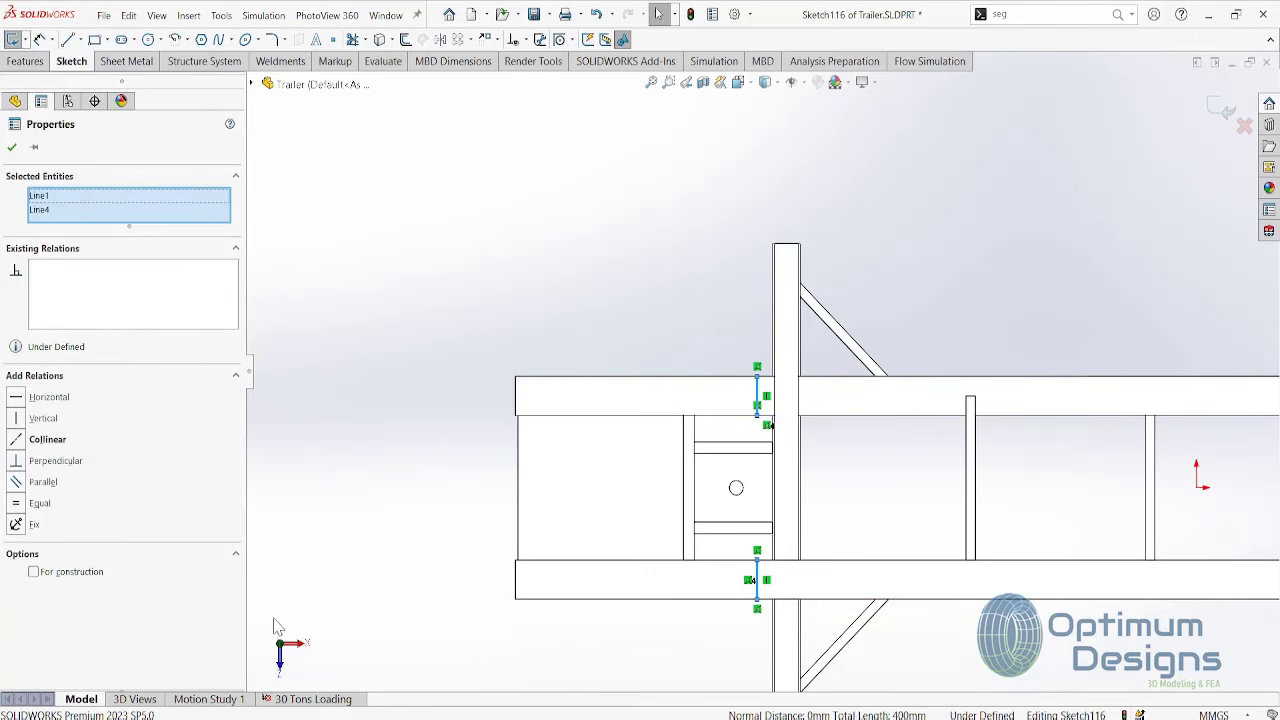
- Dimension the line 220 mm from the upright's vertical edge
{"action": "left_click", "coordinate": [40, 40]}
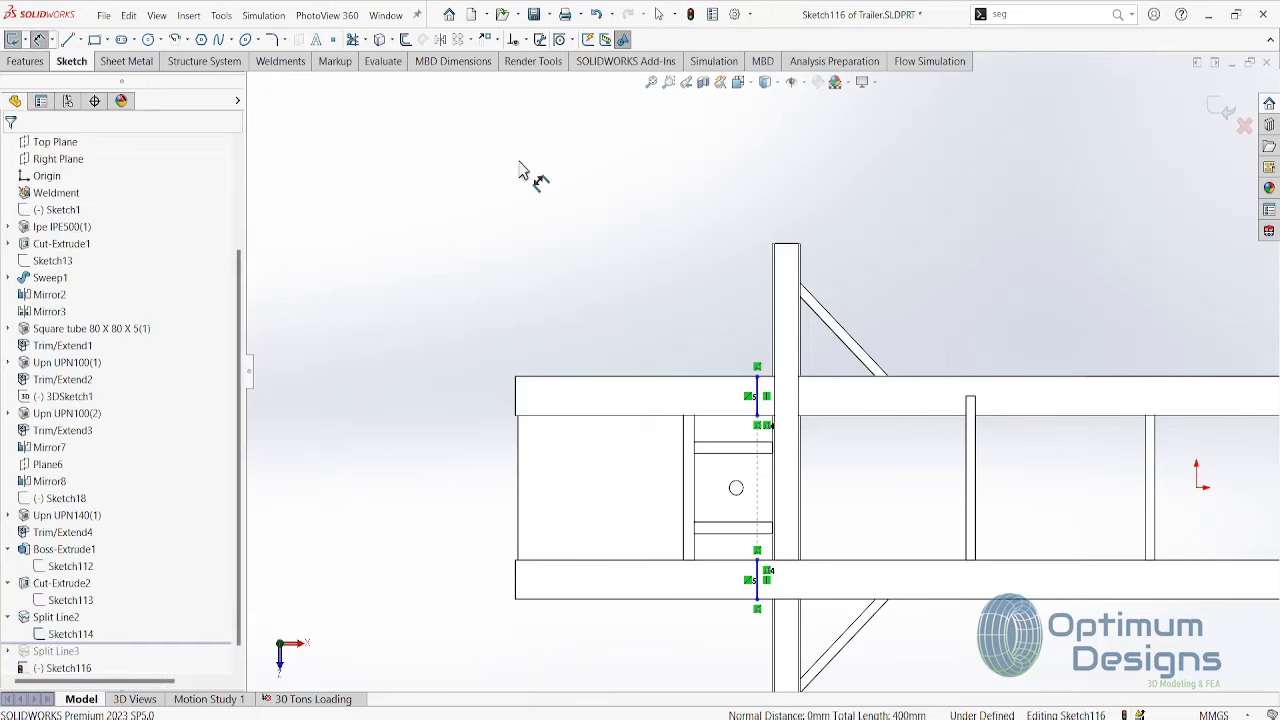
{"action": "left_click", "coordinate": [801, 356]}
{"action": "left_click", "coordinate": [759, 402]}
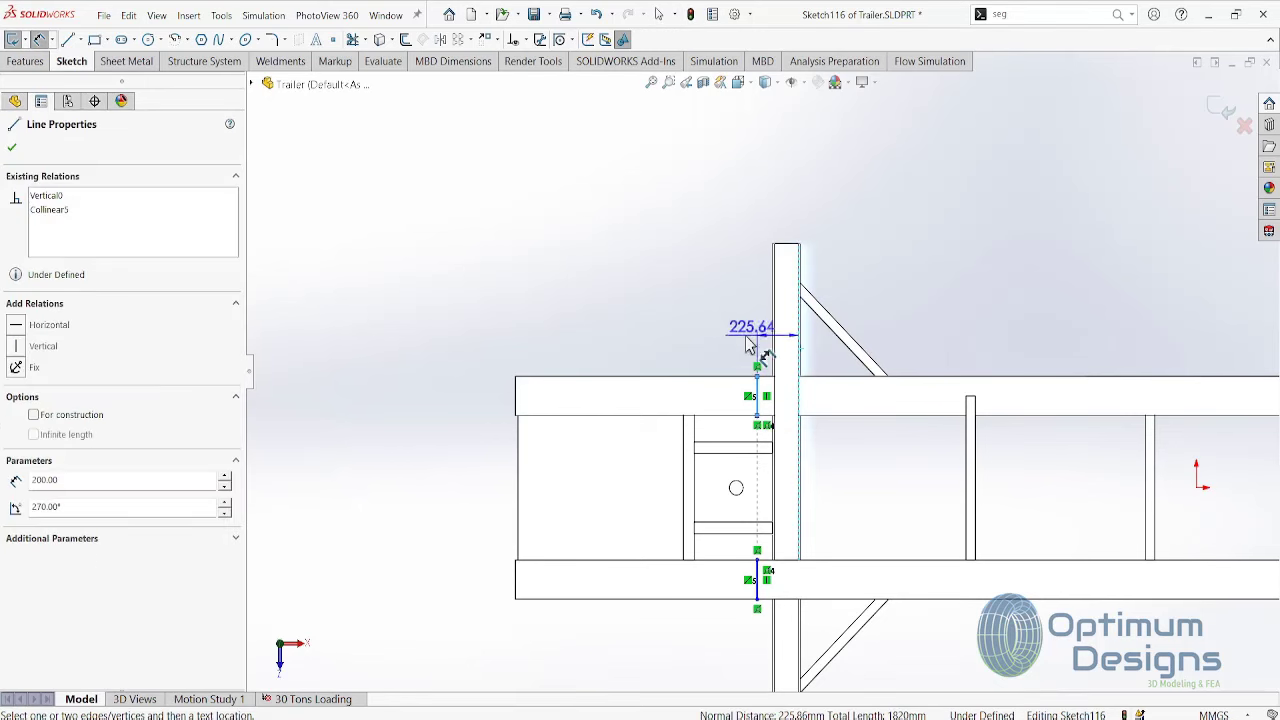
{"action": "left_click", "coordinate": [700, 340]}
{"action": "type", "text": "2"}
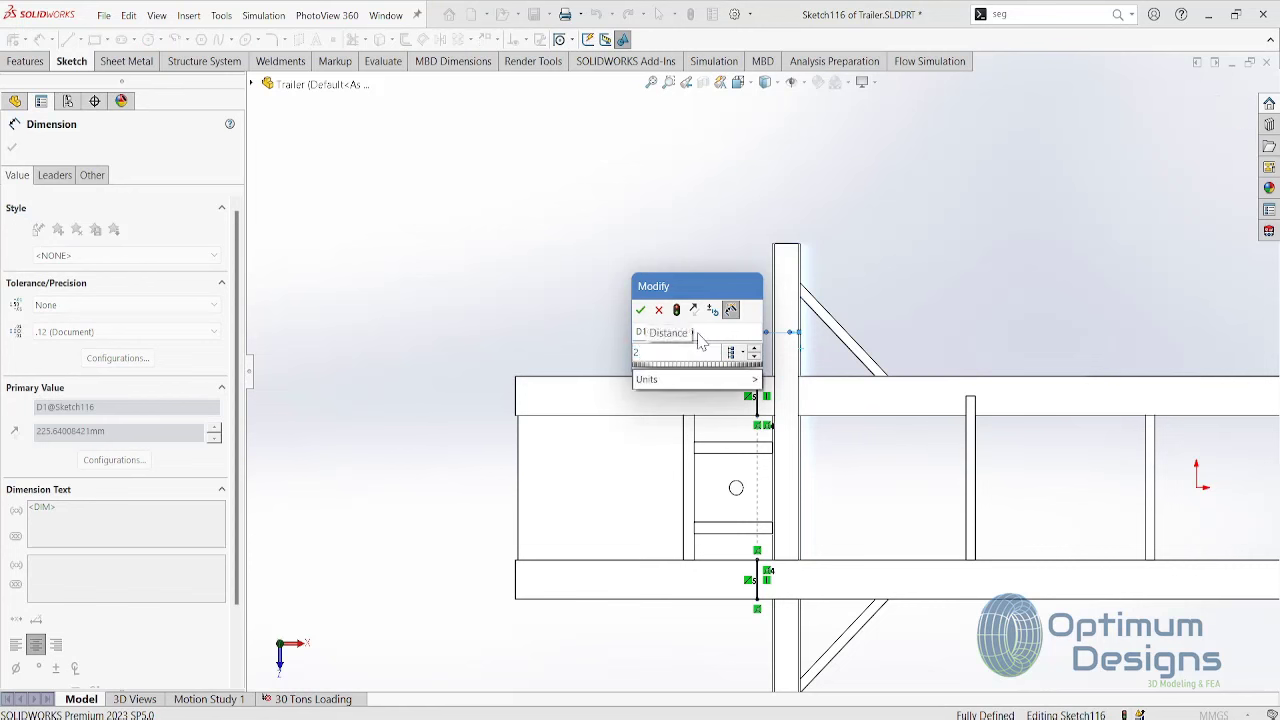
{"action": "type", "text": "20"}
{"action": "key", "text": "Return"}
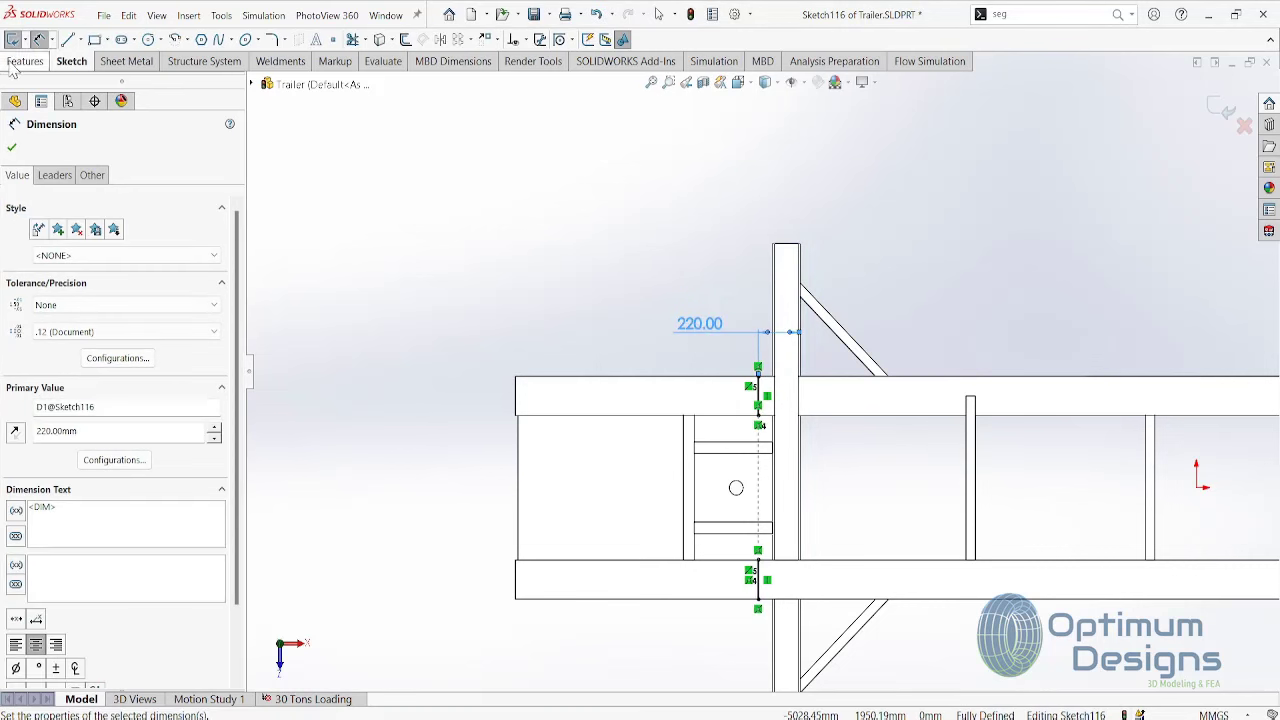
{"action": "left_click", "coordinate": [24, 61]}
- Project the new sketch onto both rail faces as Split Line4
{"action": "left_click", "coordinate": [404, 40]}
{"action": "left_click", "coordinate": [428, 55]}
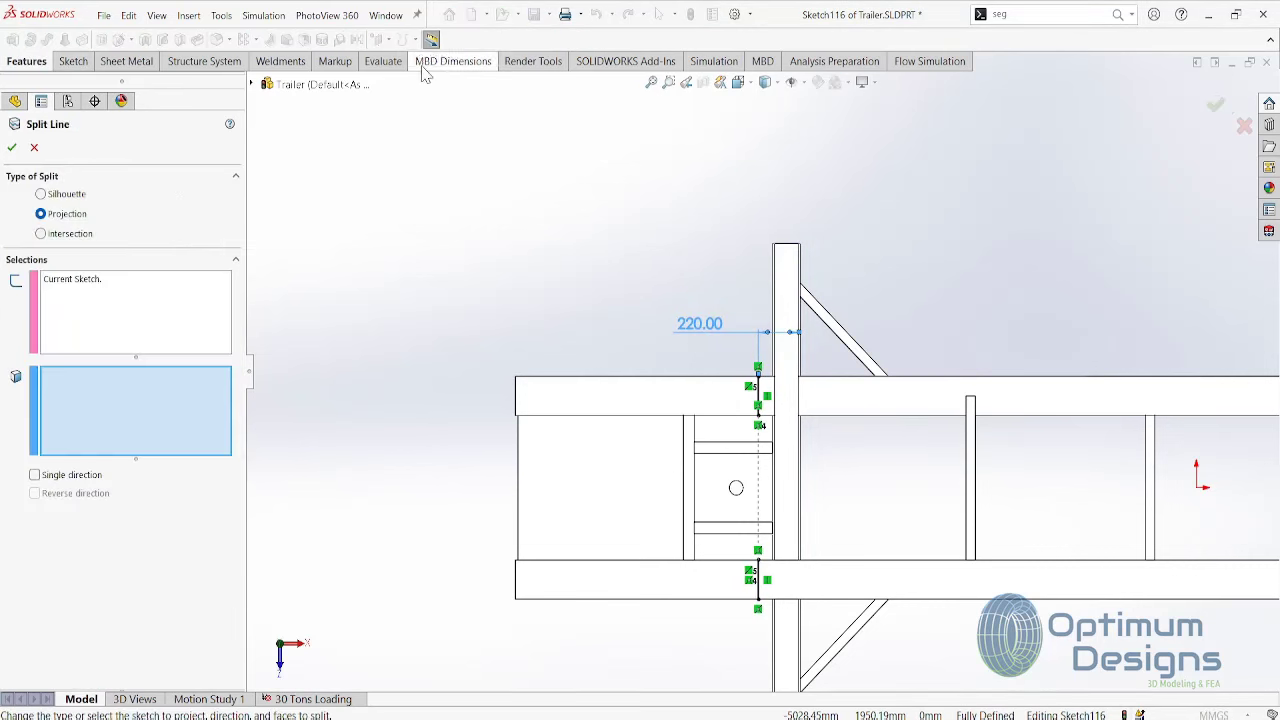
{"action": "left_click", "coordinate": [650, 405]}
{"action": "left_click", "coordinate": [652, 584]}
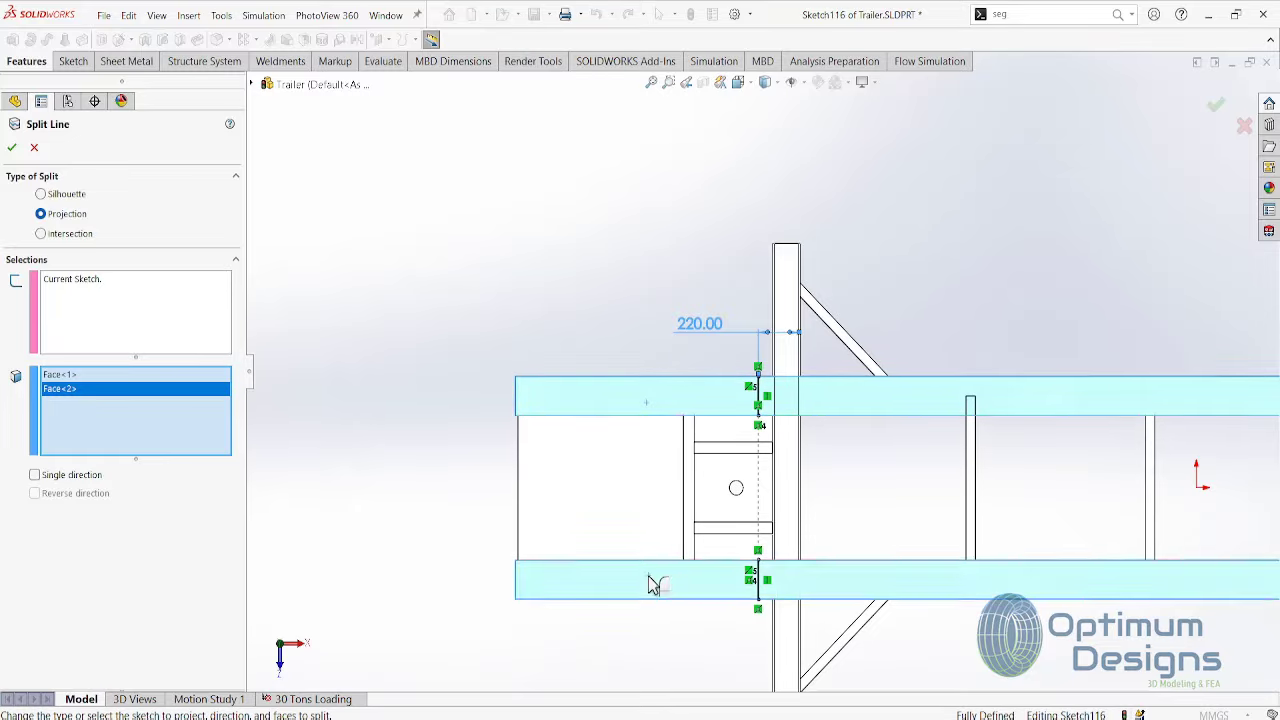
{"action": "key", "text": "Return"}
{"action": "key", "text": "space"}
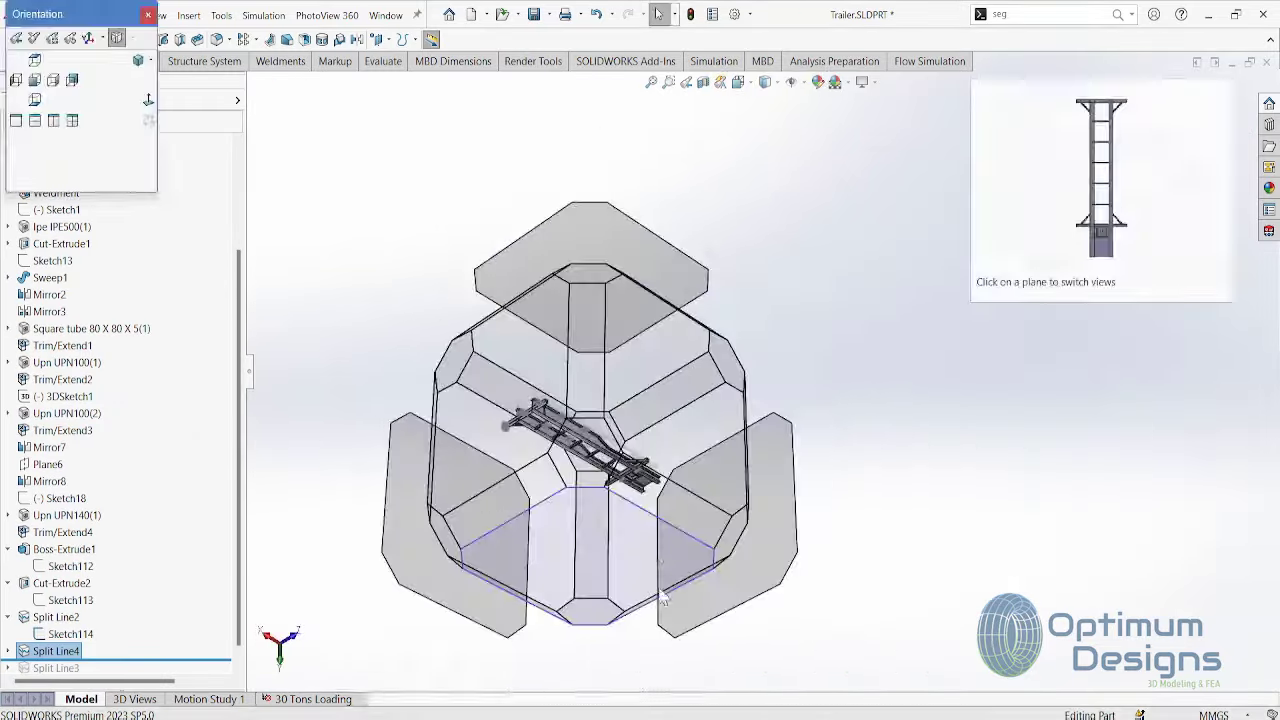
{"action": "middle_click_drag", "start_coordinate": [662, 597], "coordinate": [443, 277]}
- Create a new Static simulation study named '30 Tons Loading'
{"action": "left_click", "coordinate": [686, 427]}
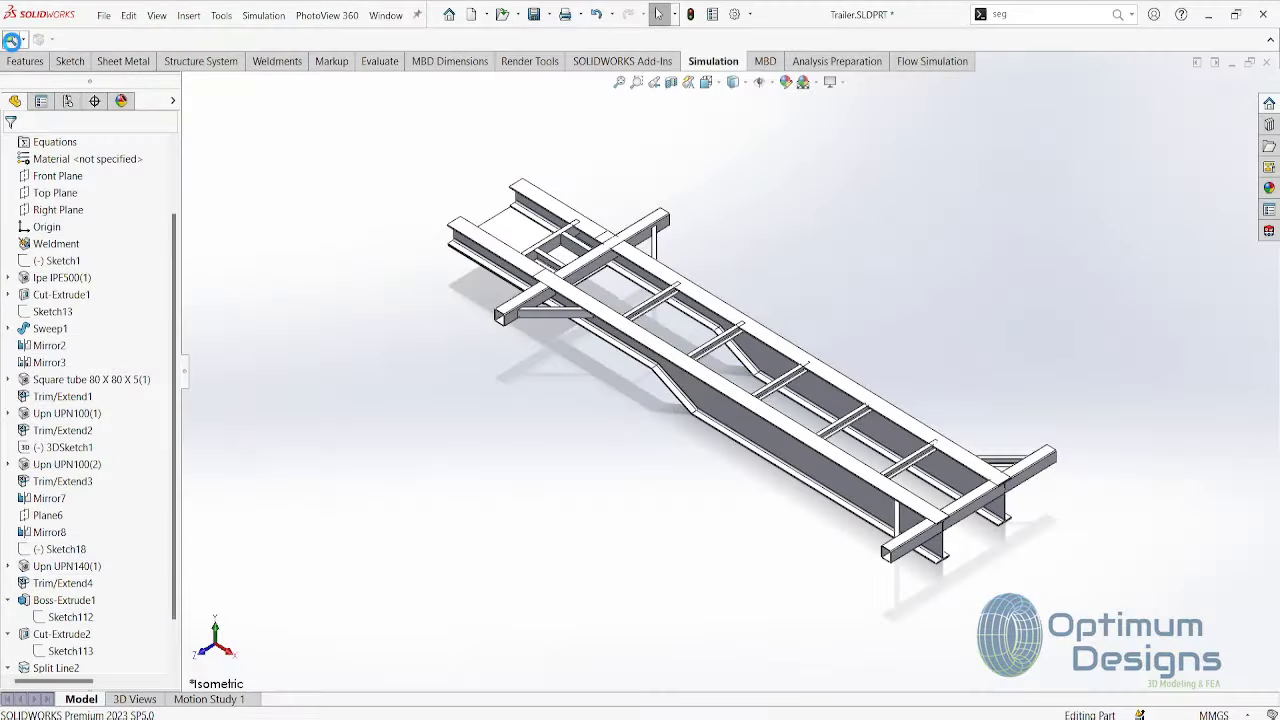
{"action": "left_click", "coordinate": [11, 40]}
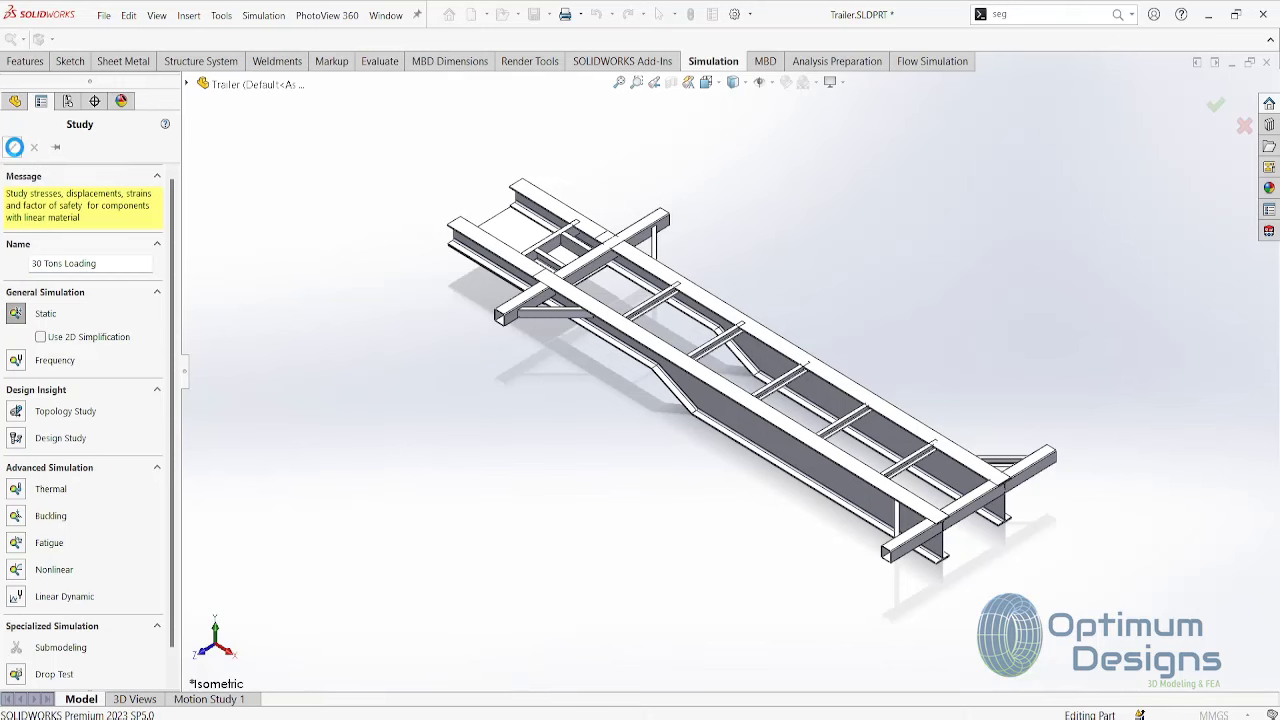
{"action": "left_click", "coordinate": [14, 147]}
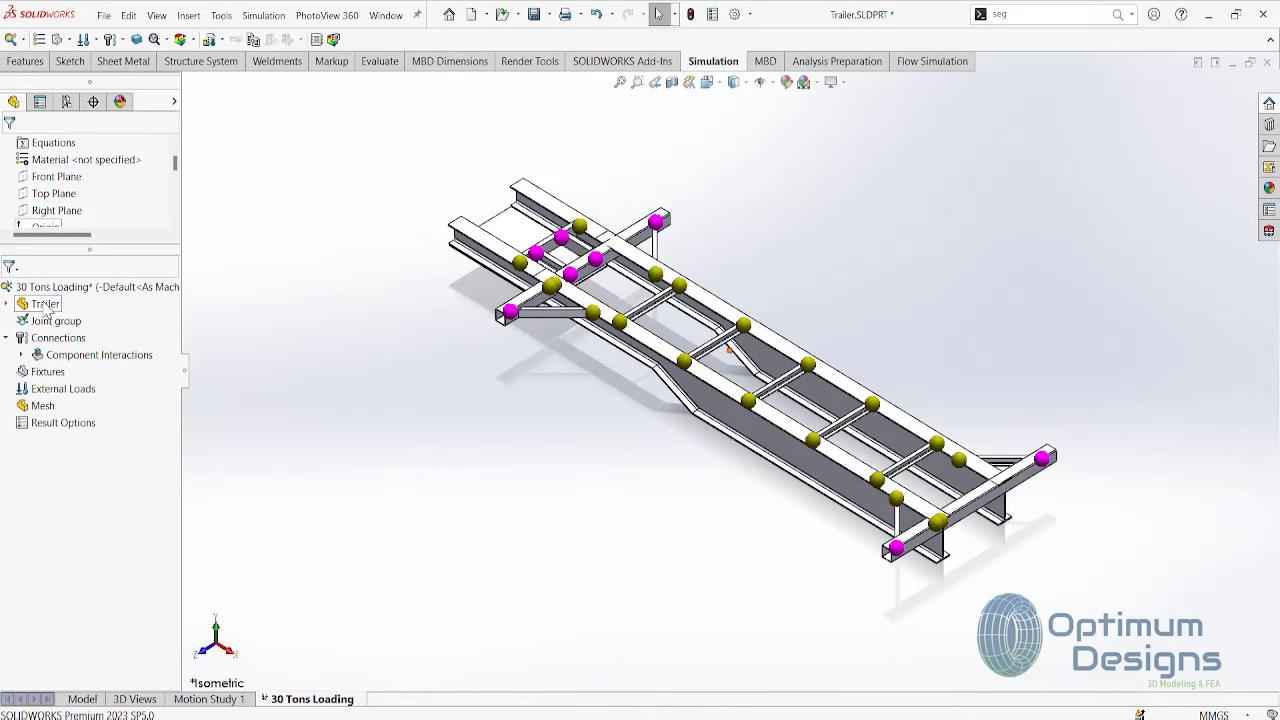
- Assign AISI 1010 Steel, hot rolled bar as the trailer's material
{"action": "left_click", "coordinate": [120, 312]}
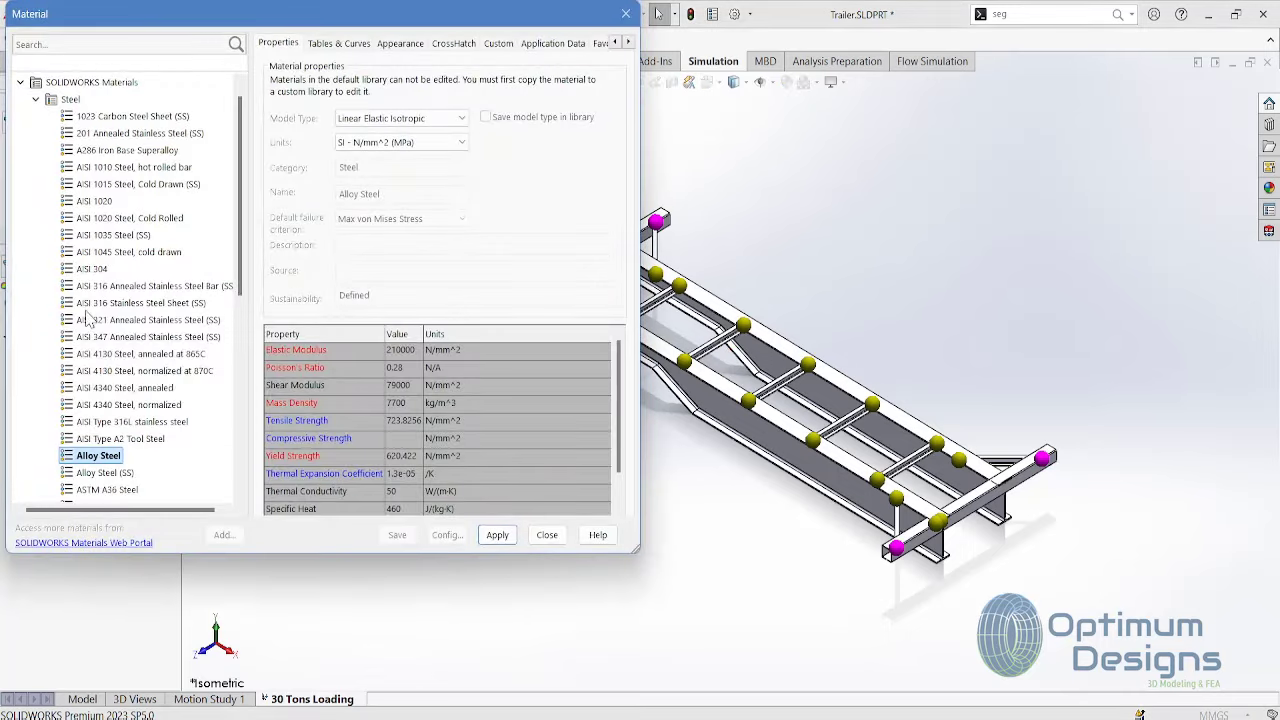
{"action": "left_click", "coordinate": [150, 168]}
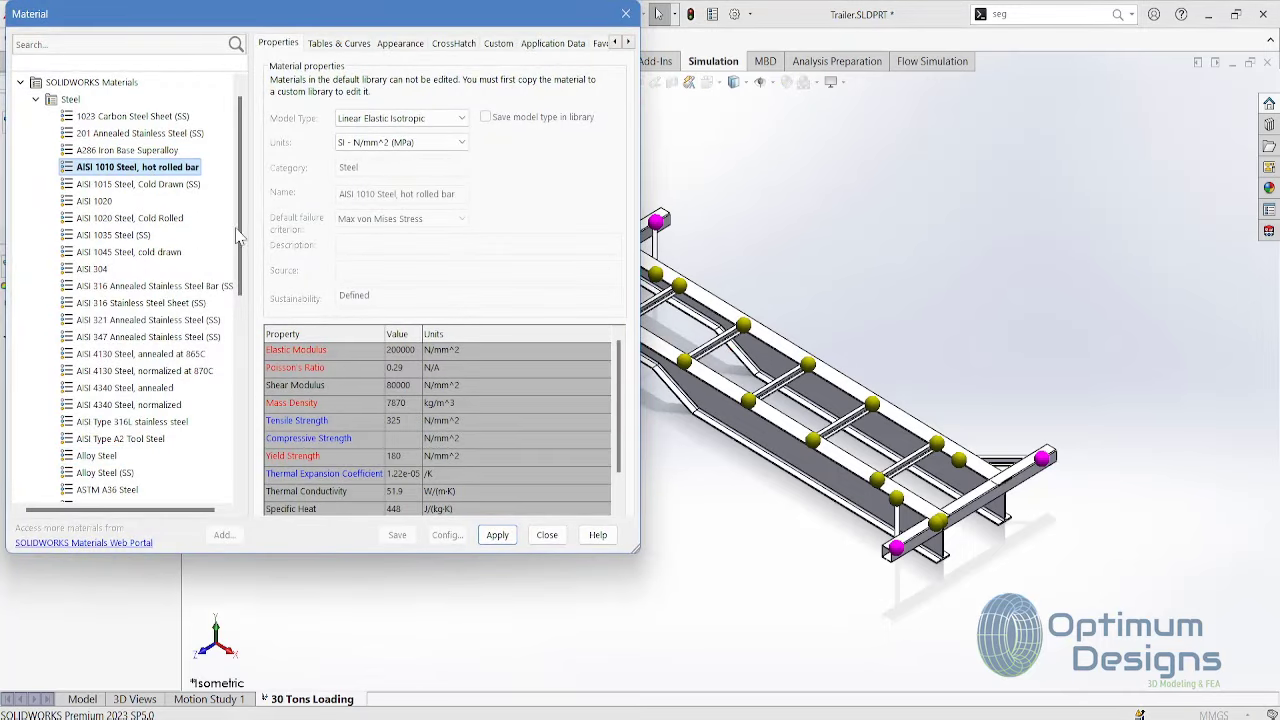
{"action": "left_click", "coordinate": [493, 542]}
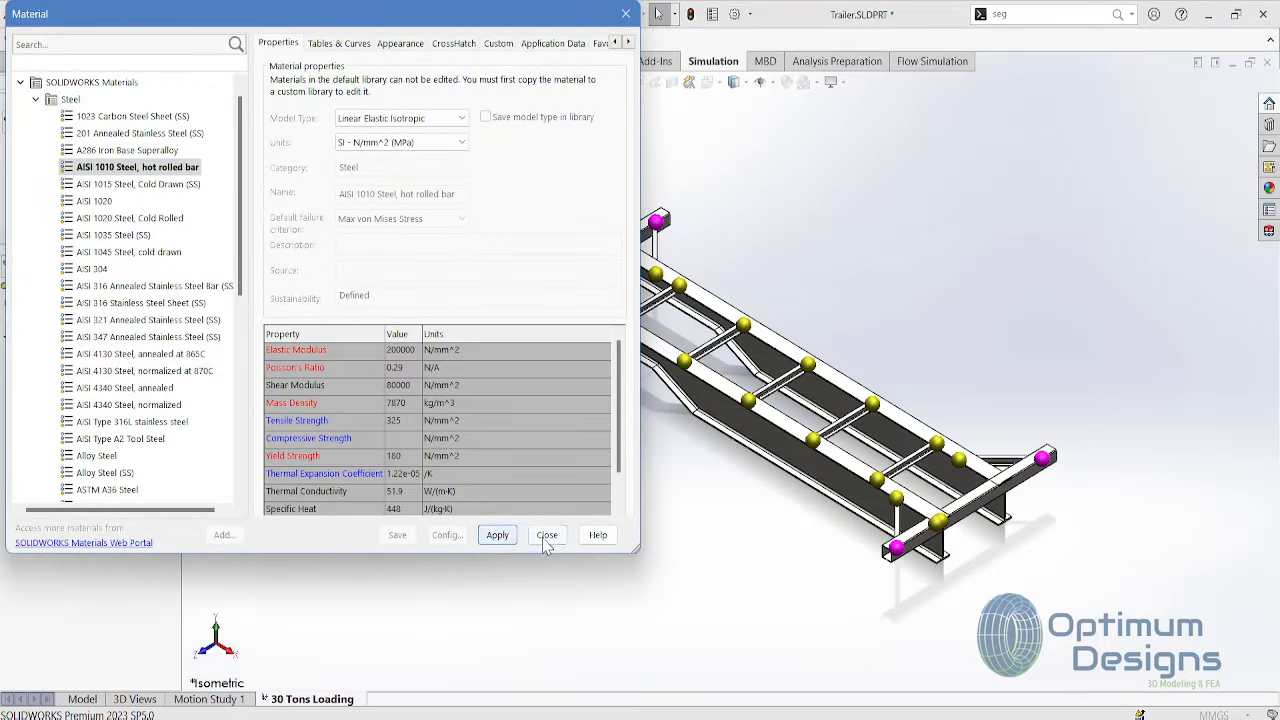
{"action": "left_click", "coordinate": [546, 540]}
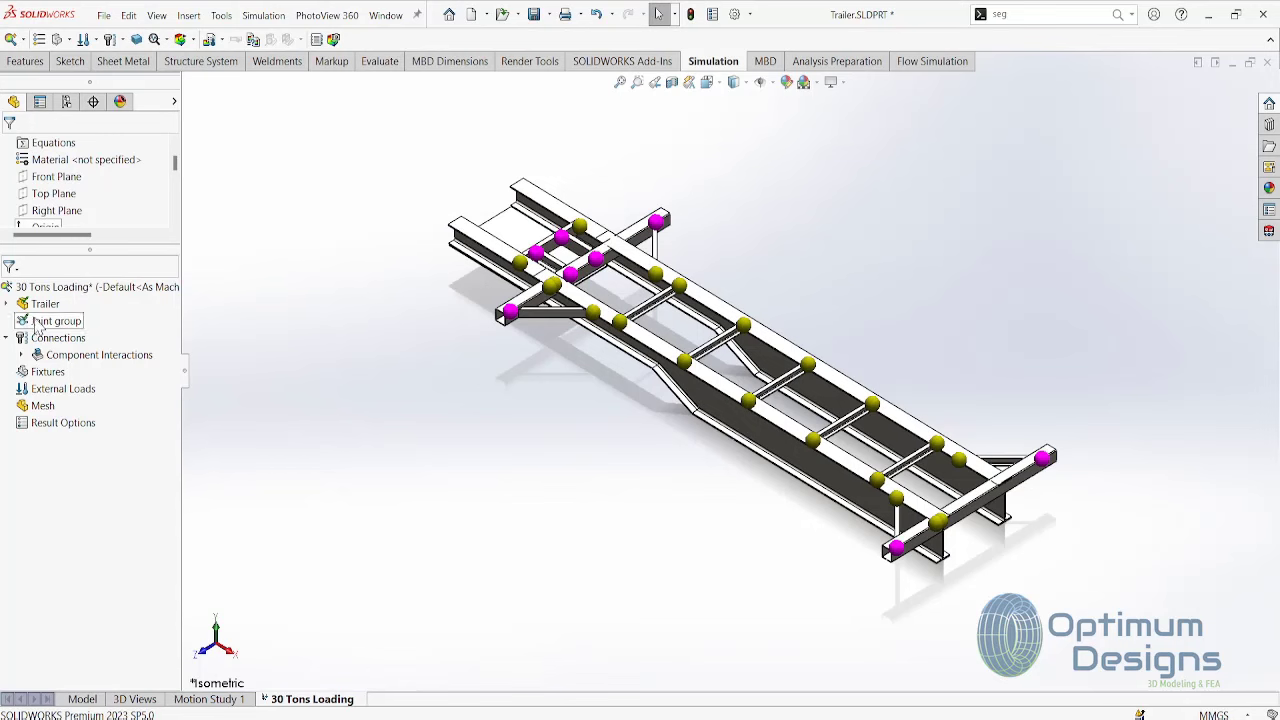
- Delete the Cut list from the trailer's bodies in the study
{"action": "left_click", "coordinate": [7, 303]}
{"action": "right_click", "coordinate": [60, 320]}
{"action": "left_click", "coordinate": [105, 329]}
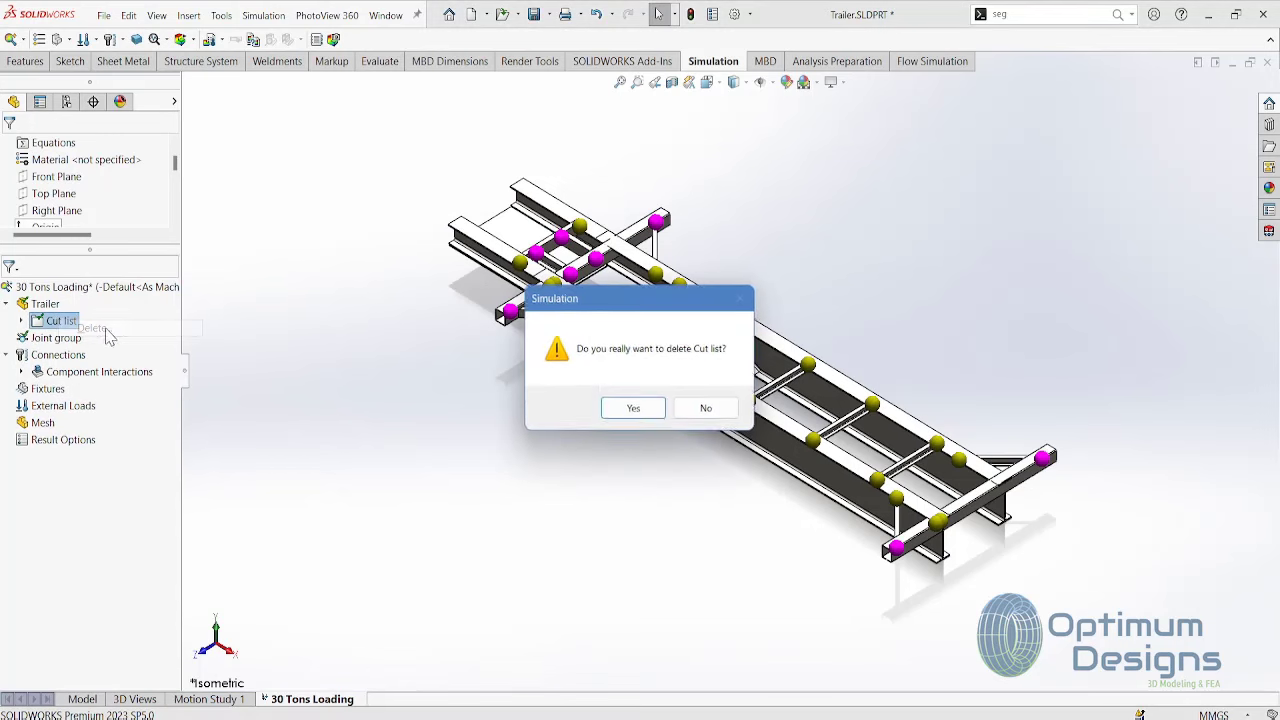
{"action": "left_click", "coordinate": [633, 408]}
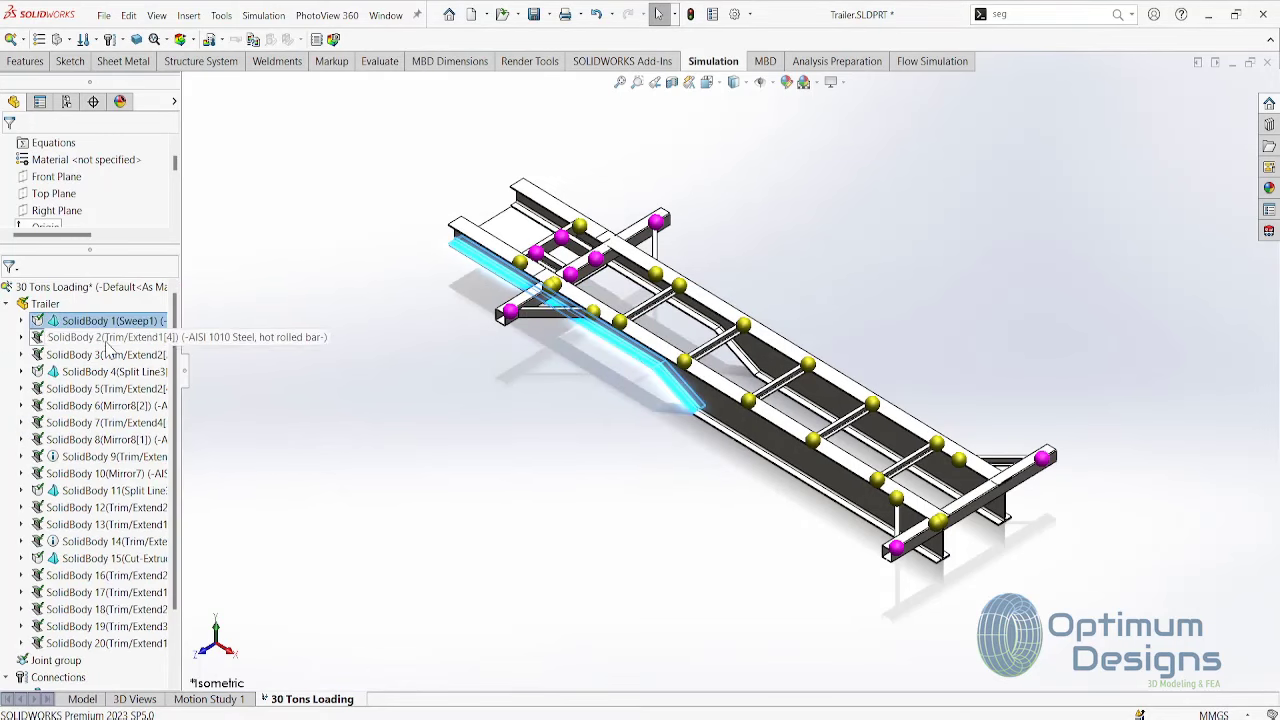
- Treat SolidBody 2, 3 and 5 through 11 as solids instead of beams
{"action": "left_click", "coordinate": [97, 354]}
{"action": "right_click", "coordinate": [100, 321]}
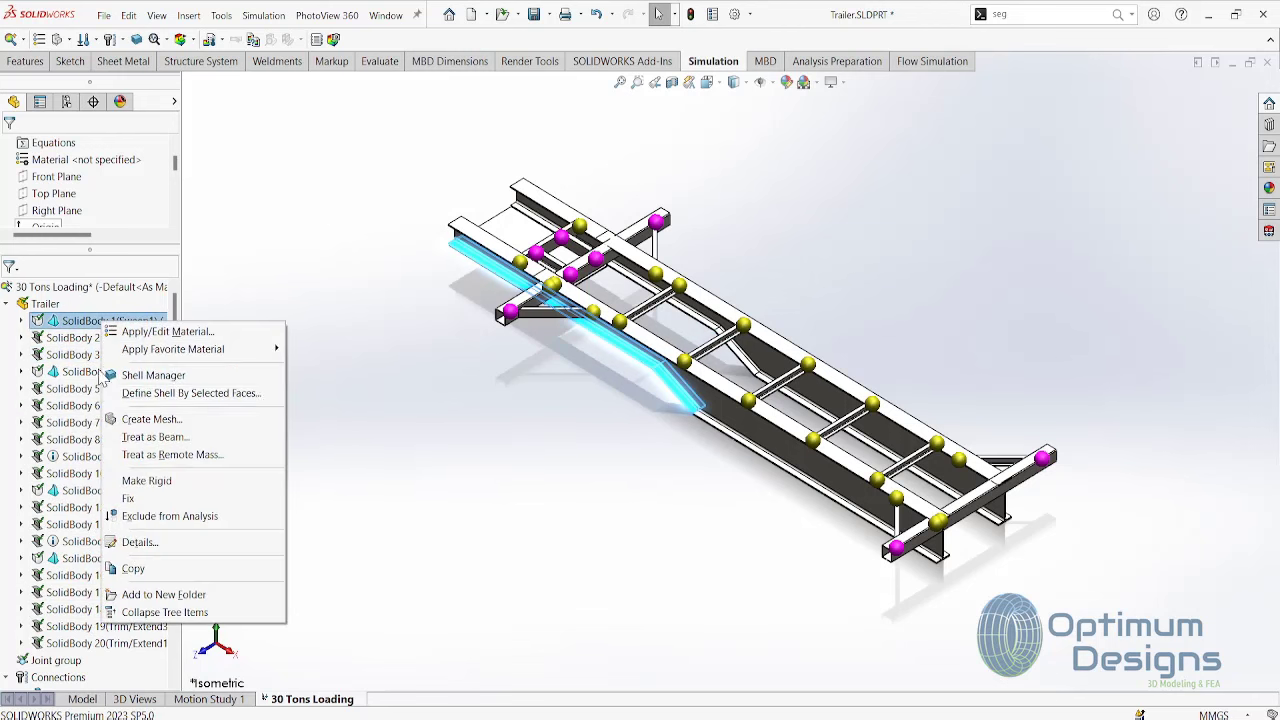
{"action": "left_click", "coordinate": [85, 340]}
{"action": "left_click", "coordinate": [85, 356], "text": "ctrl"}
{"action": "left_click", "coordinate": [84, 389], "text": "ctrl"}
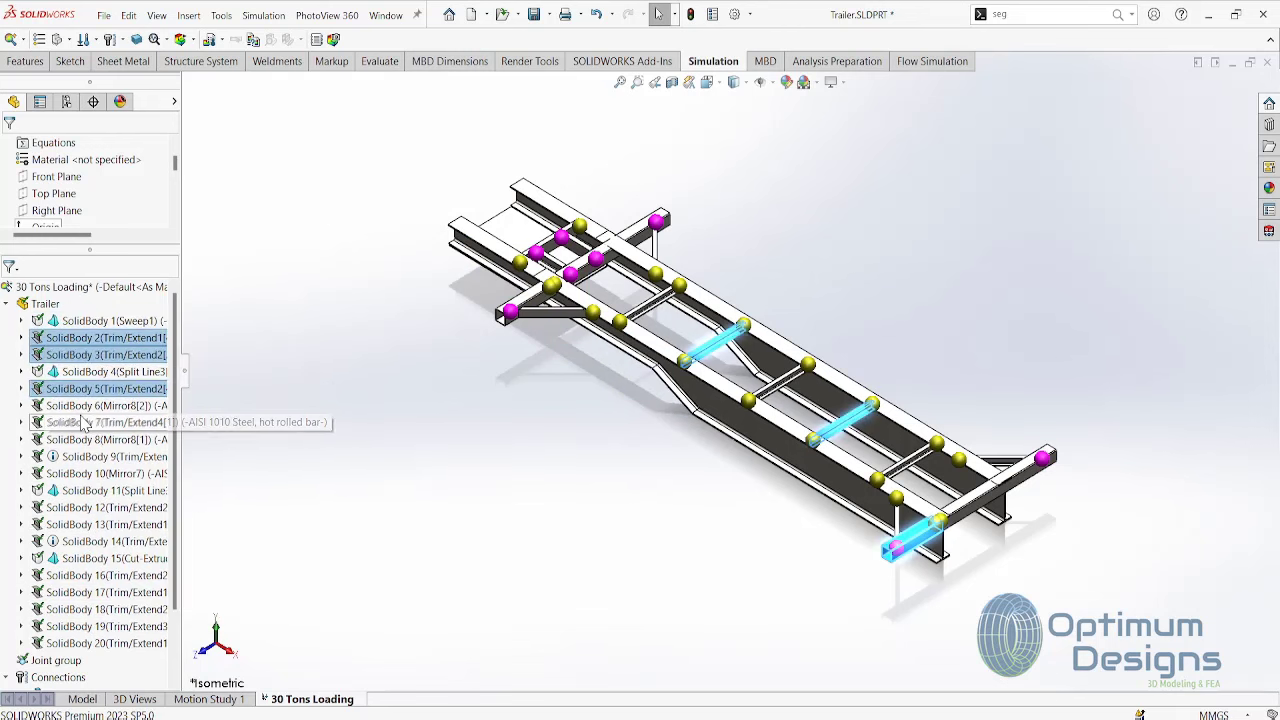
{"action": "left_click", "coordinate": [84, 406], "text": "ctrl"}
{"action": "left_click", "coordinate": [84, 423], "text": "ctrl"}
{"action": "left_click", "coordinate": [84, 440], "text": "ctrl"}
{"action": "left_click", "coordinate": [84, 490], "text": "shift"}
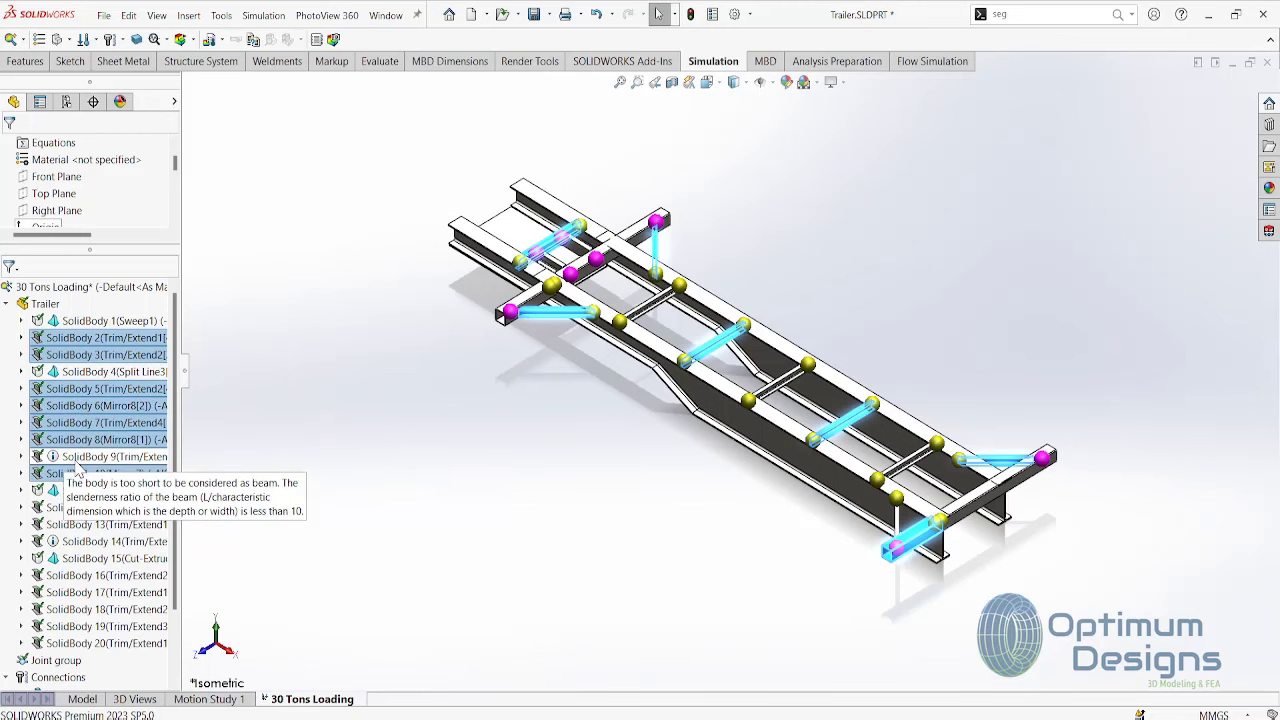
{"action": "right_click", "coordinate": [86, 458]}
{"action": "left_click", "coordinate": [177, 537]}
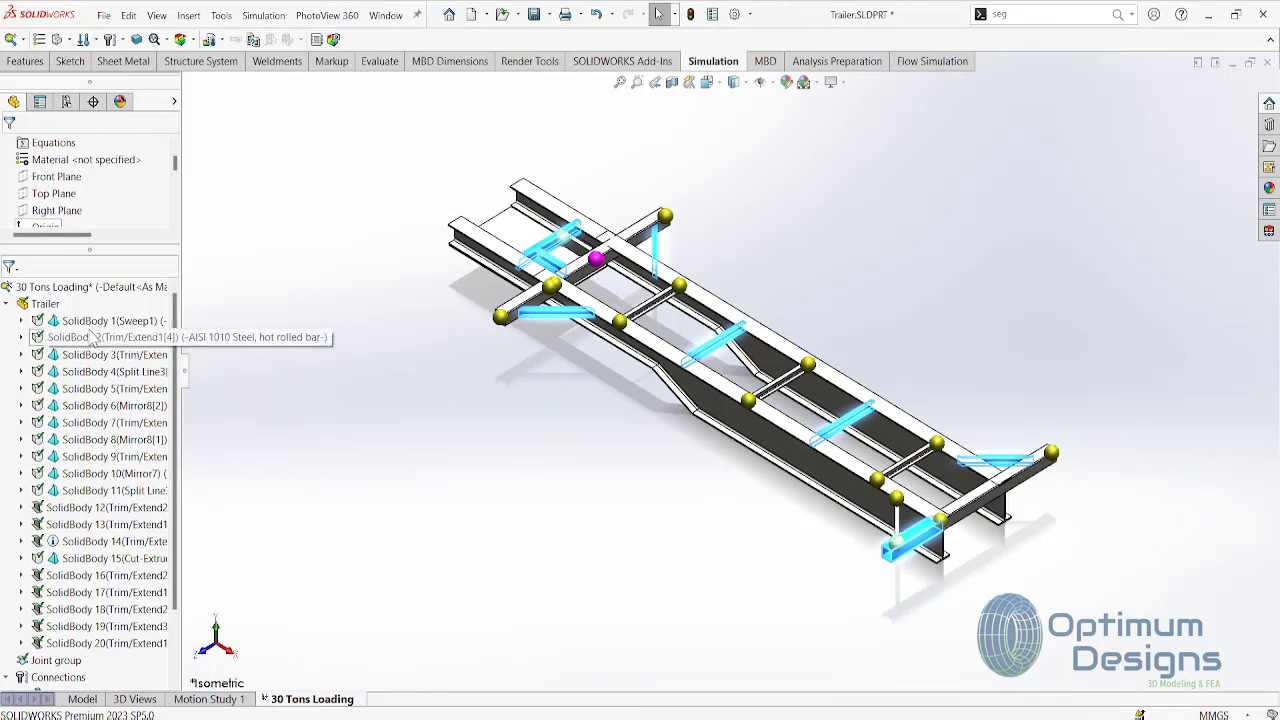
- Treat SolidBody 12 through 20 as solids as well
{"action": "left_click", "coordinate": [85, 507]}
{"action": "left_click", "coordinate": [90, 643], "text": "shift"}
{"action": "right_click", "coordinate": [92, 645]}
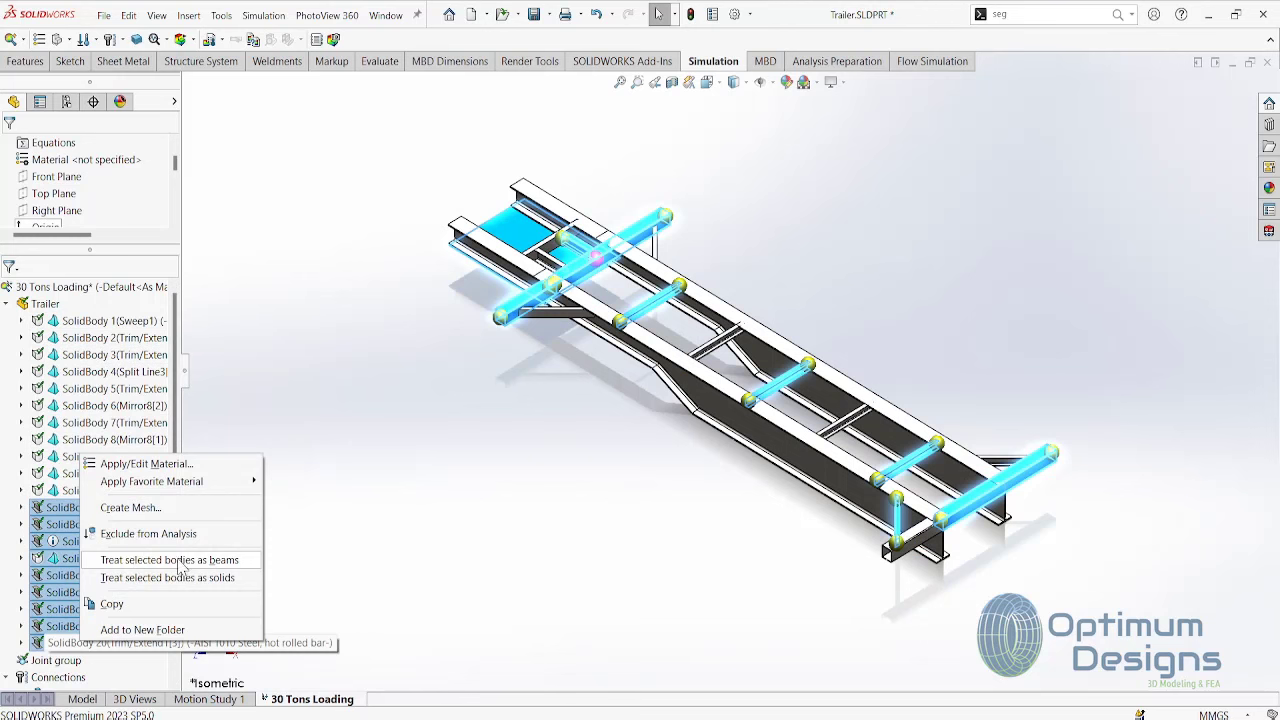
{"action": "left_click", "coordinate": [167, 577]}
- Bring up the Global Interaction options under Component Interactions
{"action": "left_click", "coordinate": [6, 303]}
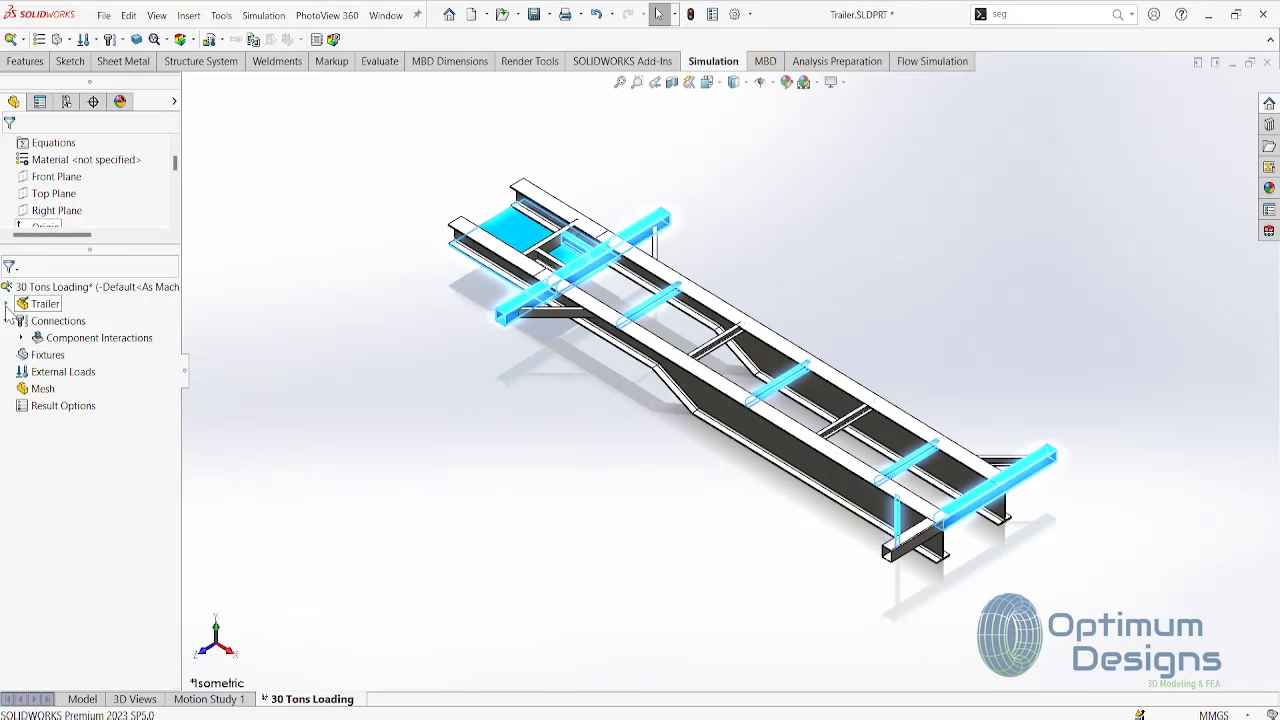
{"action": "left_click", "coordinate": [21, 337]}
{"action": "right_click", "coordinate": [90, 354]}
- Keep the Global Interaction bonded and fix the first face under the frame
{"action": "left_click", "coordinate": [130, 368]}
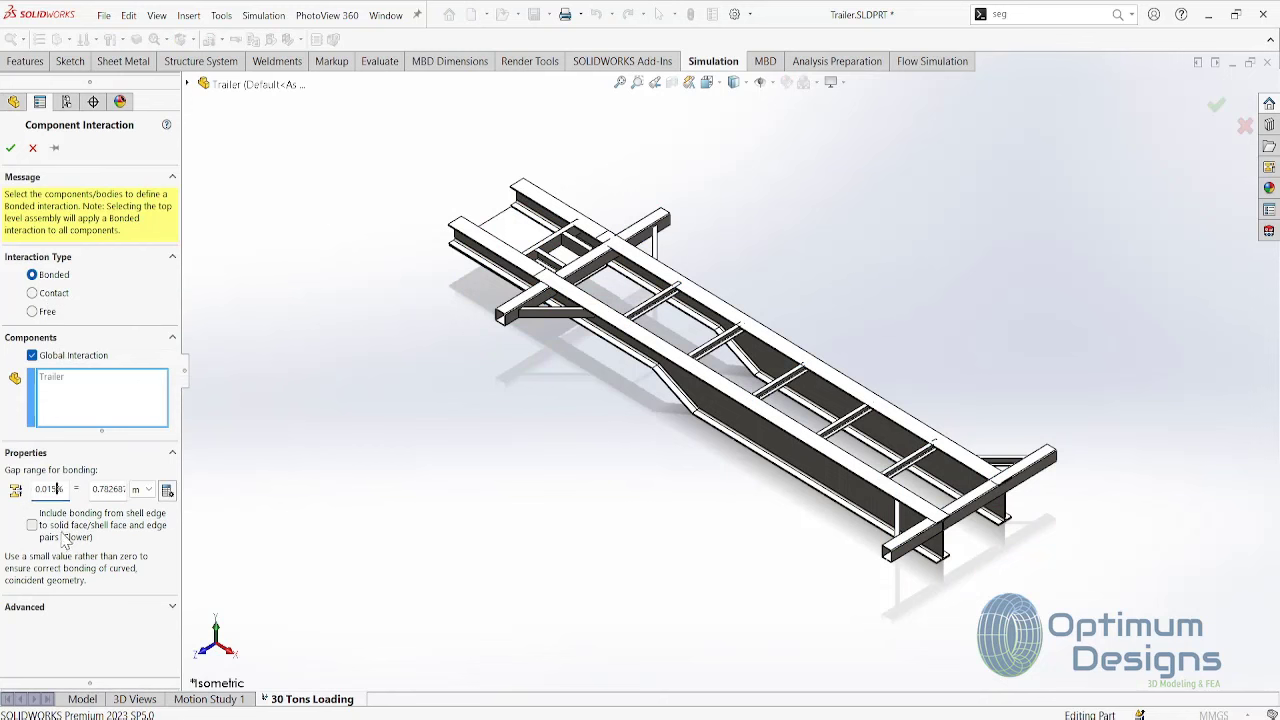
{"action": "left_click", "coordinate": [10, 147]}
{"action": "right_click", "coordinate": [46, 372]}
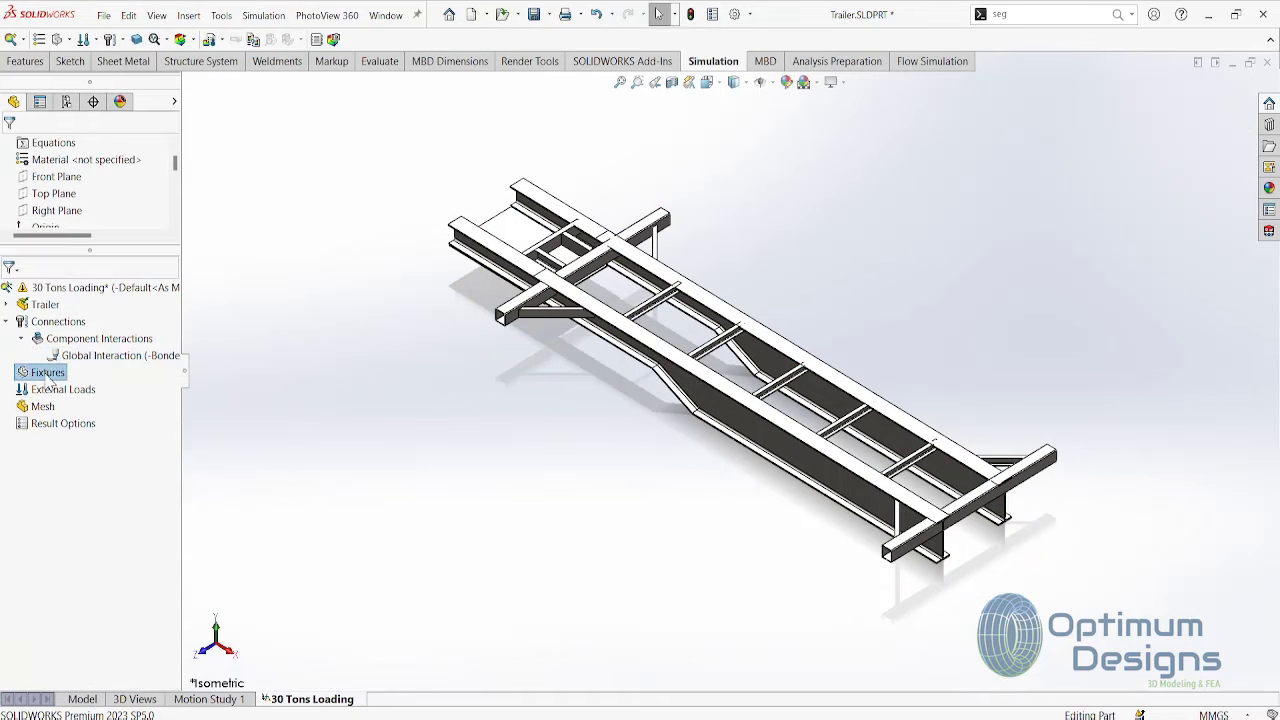
{"action": "left_click", "coordinate": [102, 410]}
{"action": "mouse_move", "coordinate": [534, 480]}
{"action": "middle_mouse_down"}
{"action": "mouse_move", "coordinate": [617, 237]}
{"action": "mouse_move", "coordinate": [460, 405]}
{"action": "middle_mouse_up"}
{"action": "left_click", "coordinate": [457, 408]}
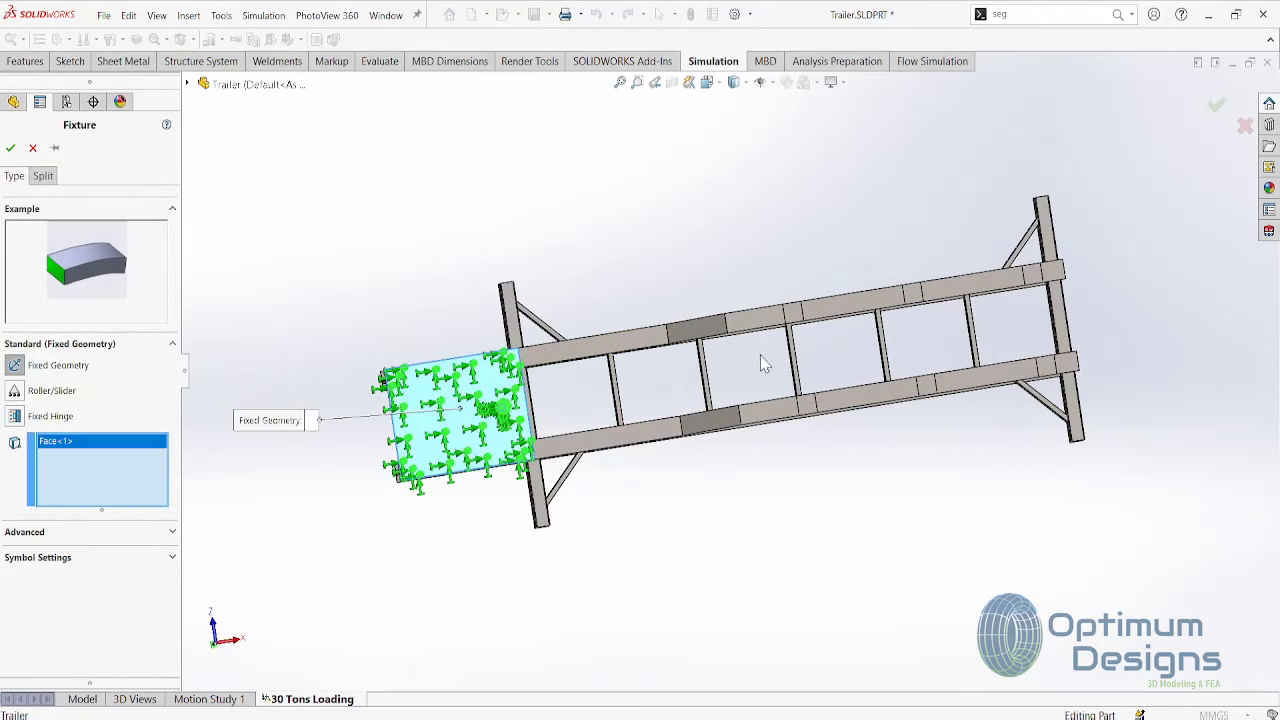
- Add the remaining rail support faces, seven in total, as fixture Fixed-1
{"action": "scroll", "coordinate": [665, 240], "scroll_direction": "down", "scroll_amount": 5}
{"action": "left_click", "coordinate": [663, 257]}
{"action": "left_click", "coordinate": [694, 560]}
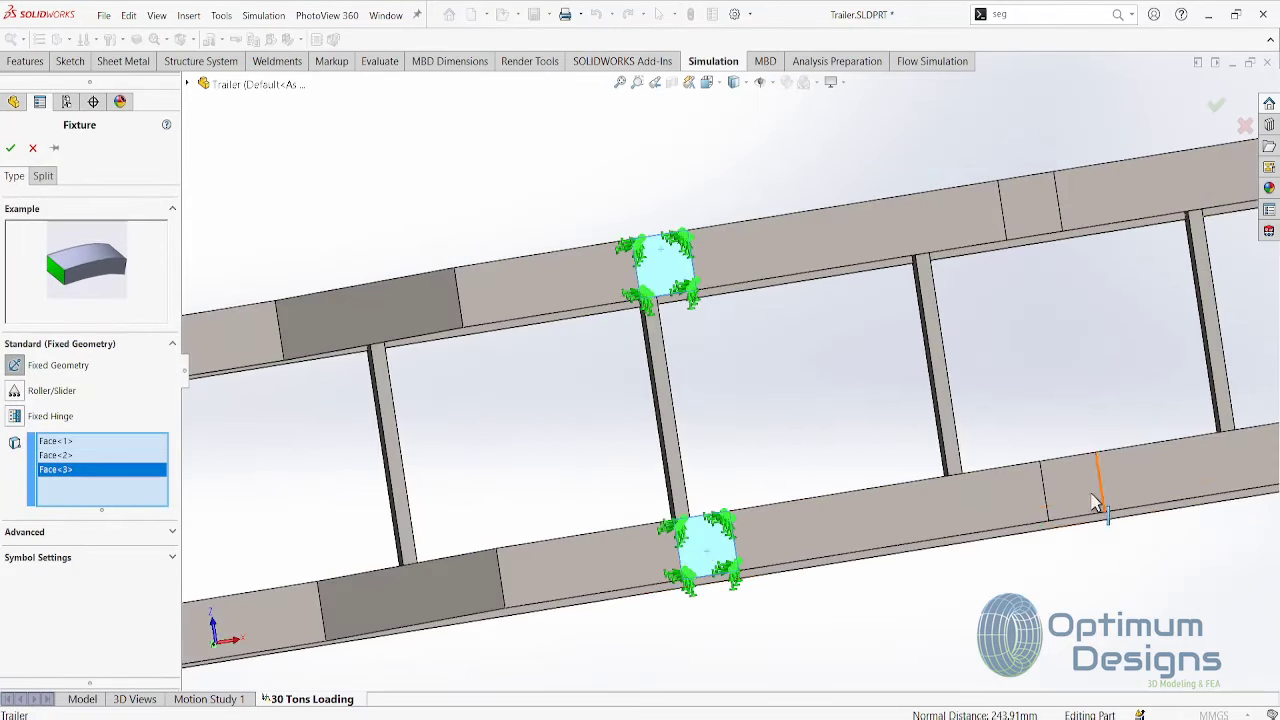
{"action": "left_click", "coordinate": [1095, 488]}
{"action": "left_click", "coordinate": [1020, 250]}
{"action": "middle_click_drag", "start_coordinate": [1057, 331], "coordinate": [880, 249]}
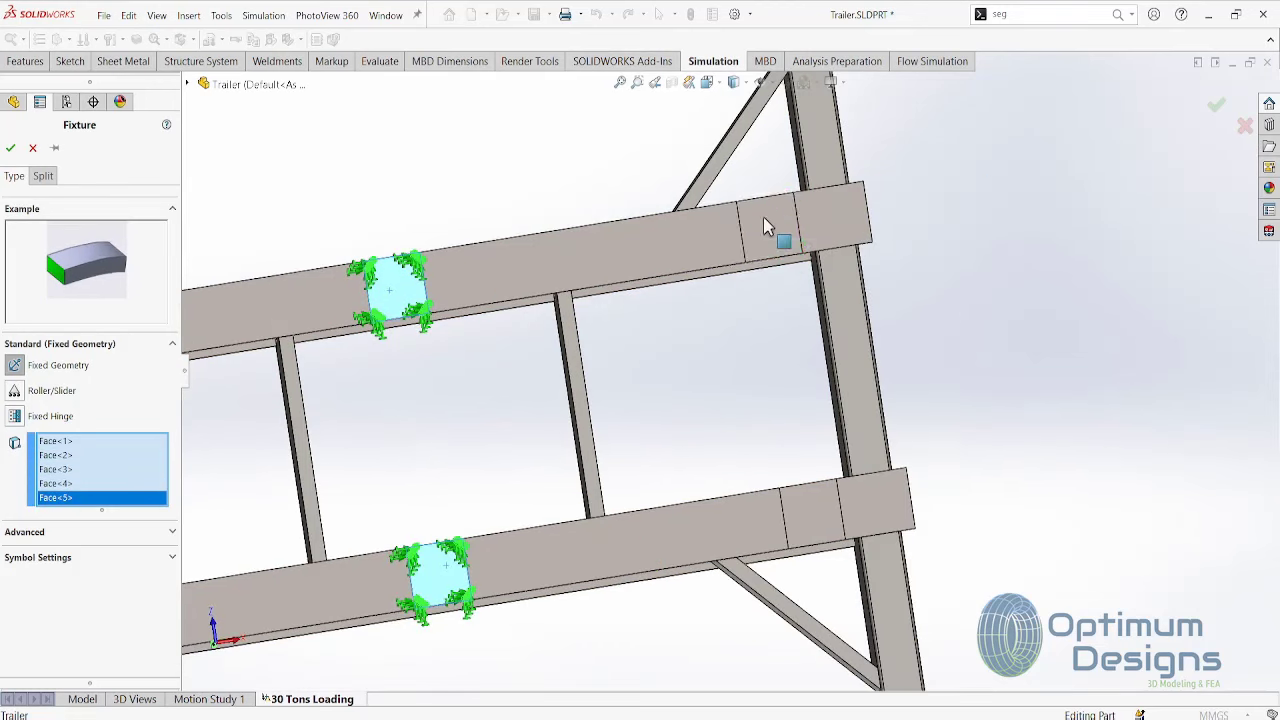
{"action": "left_click", "coordinate": [812, 520]}
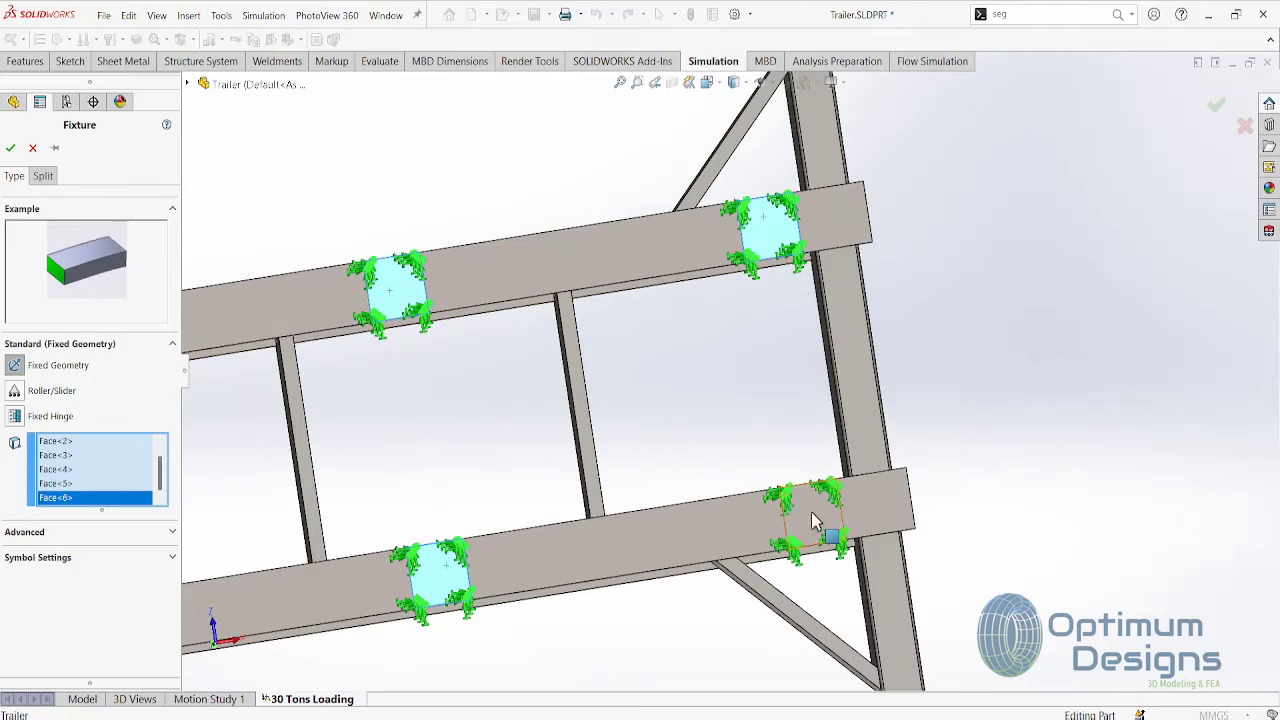
{"action": "left_click", "coordinate": [10, 147]}
{"action": "scroll", "coordinate": [607, 270], "scroll_direction": "up", "scroll_amount": 5}
{"action": "middle_click_drag", "start_coordinate": [647, 288], "coordinate": [477, 598]}
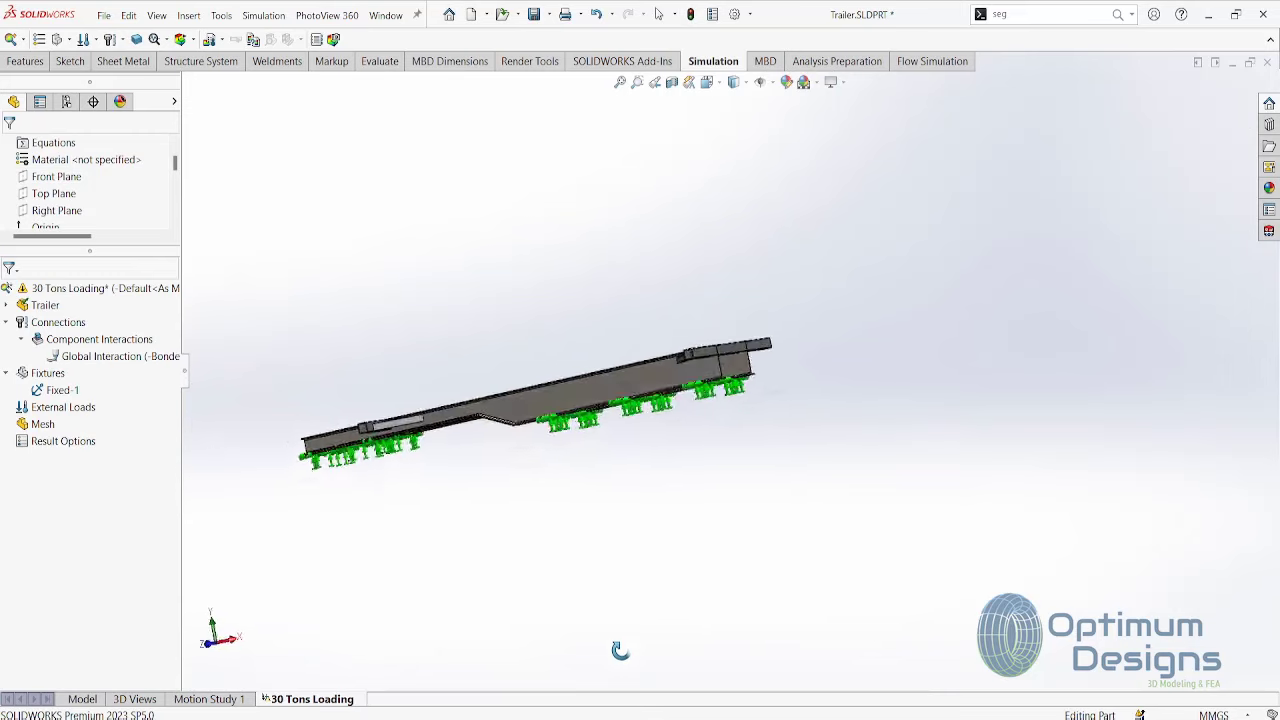
- Start a force load on the front cross member and both side rails' top faces
{"action": "right_click", "coordinate": [60, 407]}
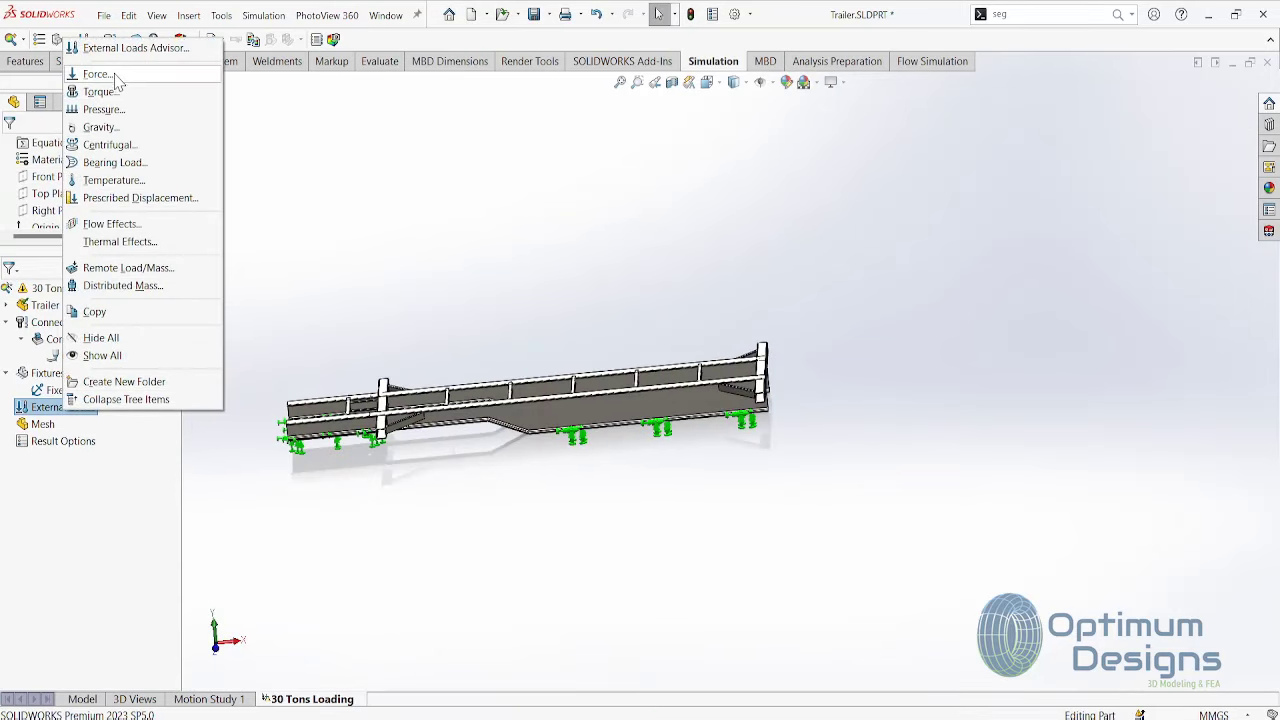
{"action": "left_click", "coordinate": [100, 75]}
{"action": "mouse_move", "coordinate": [286, 331]}
{"action": "middle_mouse_down"}
{"action": "mouse_move", "coordinate": [343, 337]}
{"action": "mouse_move", "coordinate": [349, 377]}
{"action": "mouse_move", "coordinate": [445, 400]}
{"action": "middle_mouse_up"}
{"action": "scroll", "coordinate": [445, 400], "scroll_direction": "down", "scroll_amount": 5}
{"action": "left_click", "coordinate": [375, 410]}
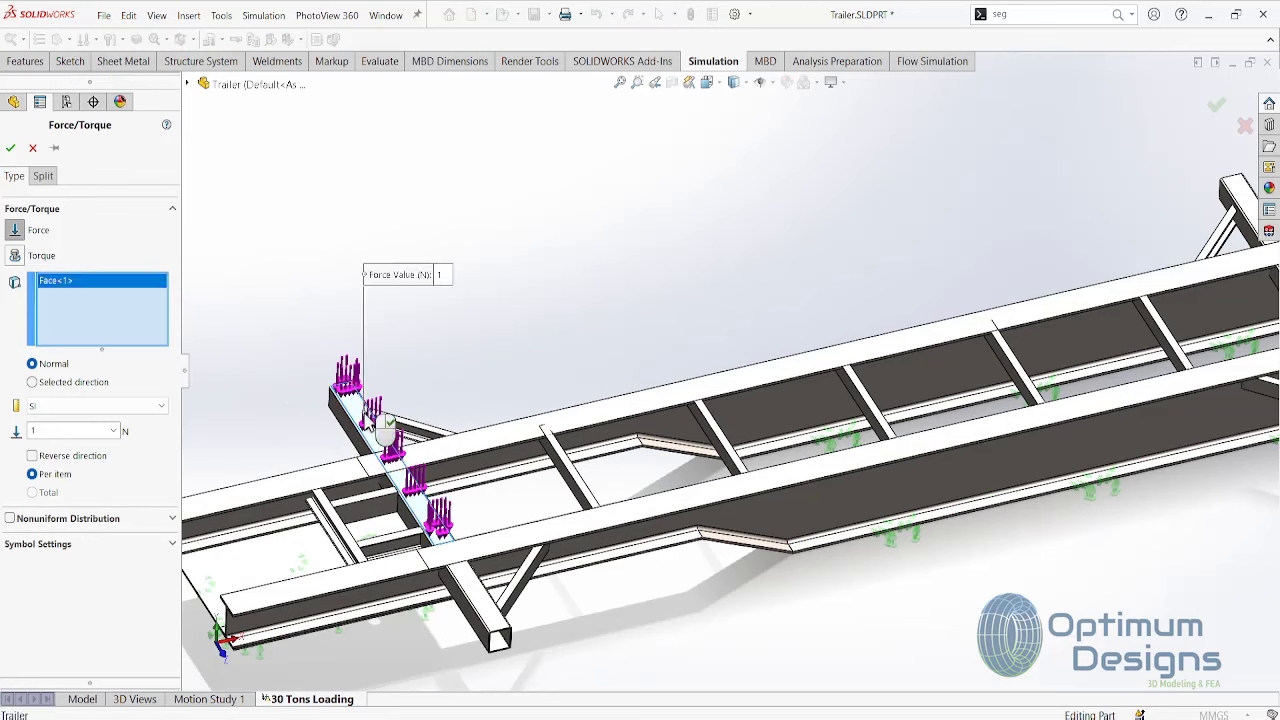
{"action": "left_click", "coordinate": [476, 595]}
{"action": "left_click", "coordinate": [666, 410]}
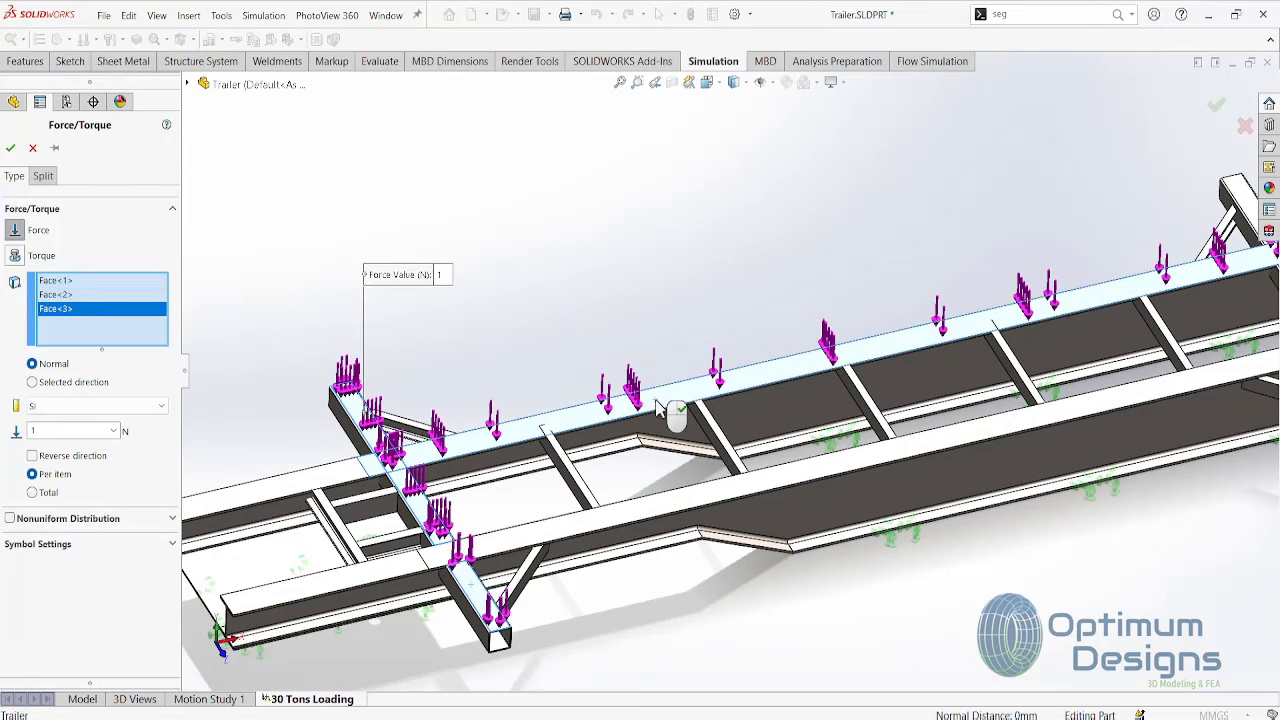
{"action": "left_click", "coordinate": [697, 505]}
- Add the rear top faces and confirm a 294,300 N total force as Force-1
{"action": "scroll", "coordinate": [697, 505], "scroll_direction": "up", "scroll_amount": 5}
{"action": "scroll", "coordinate": [860, 360], "scroll_direction": "down", "scroll_amount": 6}
{"action": "left_click", "coordinate": [888, 372]}
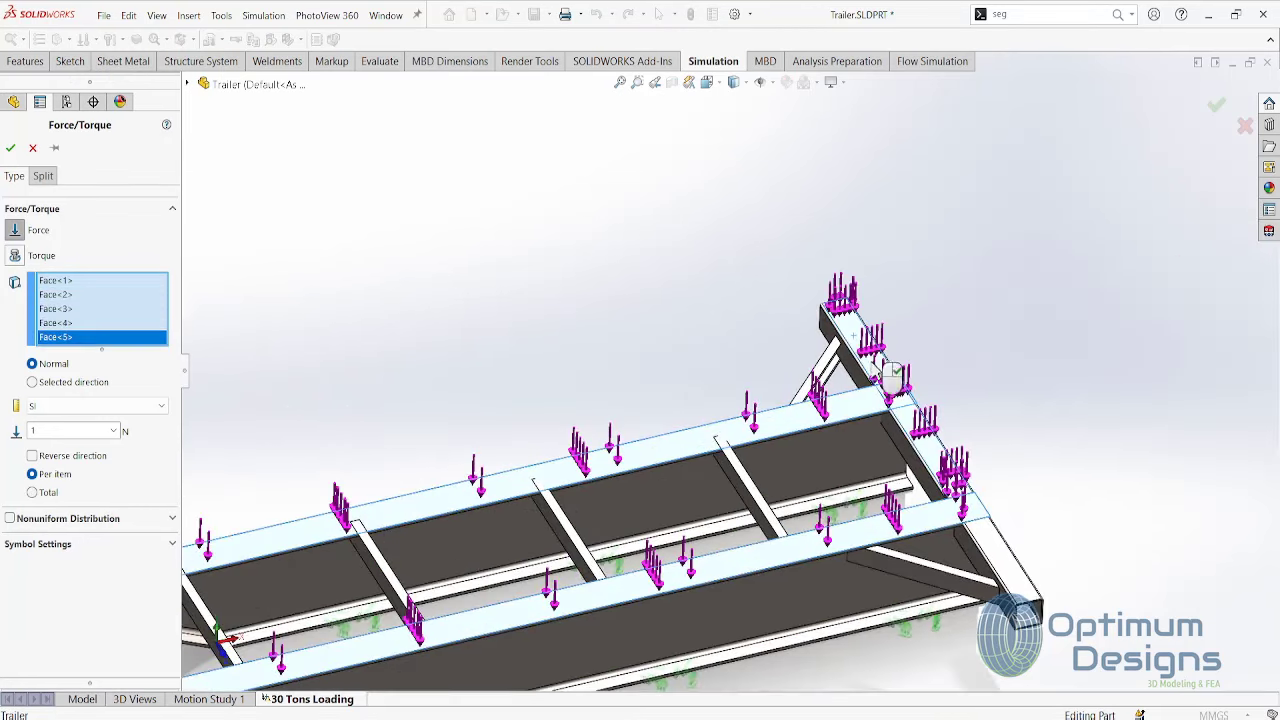
{"action": "left_click", "coordinate": [1003, 568]}
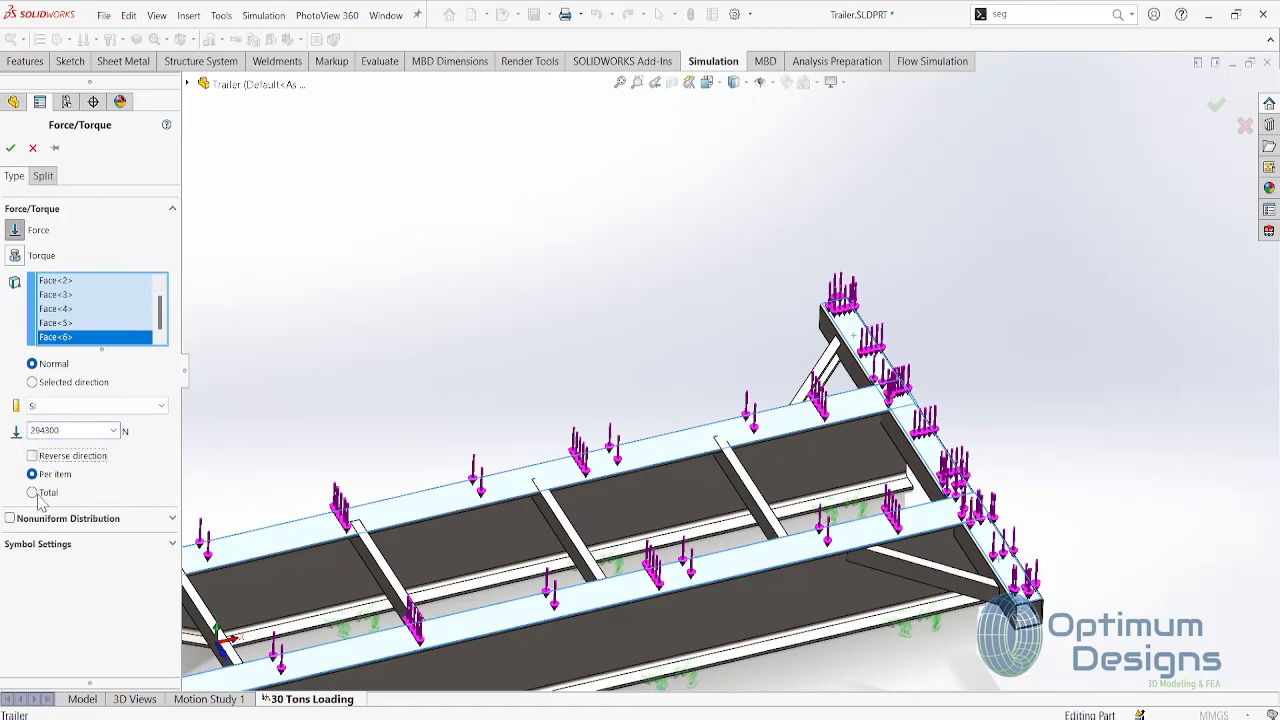
{"action": "scroll", "coordinate": [620, 462], "scroll_direction": "up", "scroll_amount": 3}
{"action": "middle_click_drag", "start_coordinate": [620, 462], "coordinate": [676, 662]}
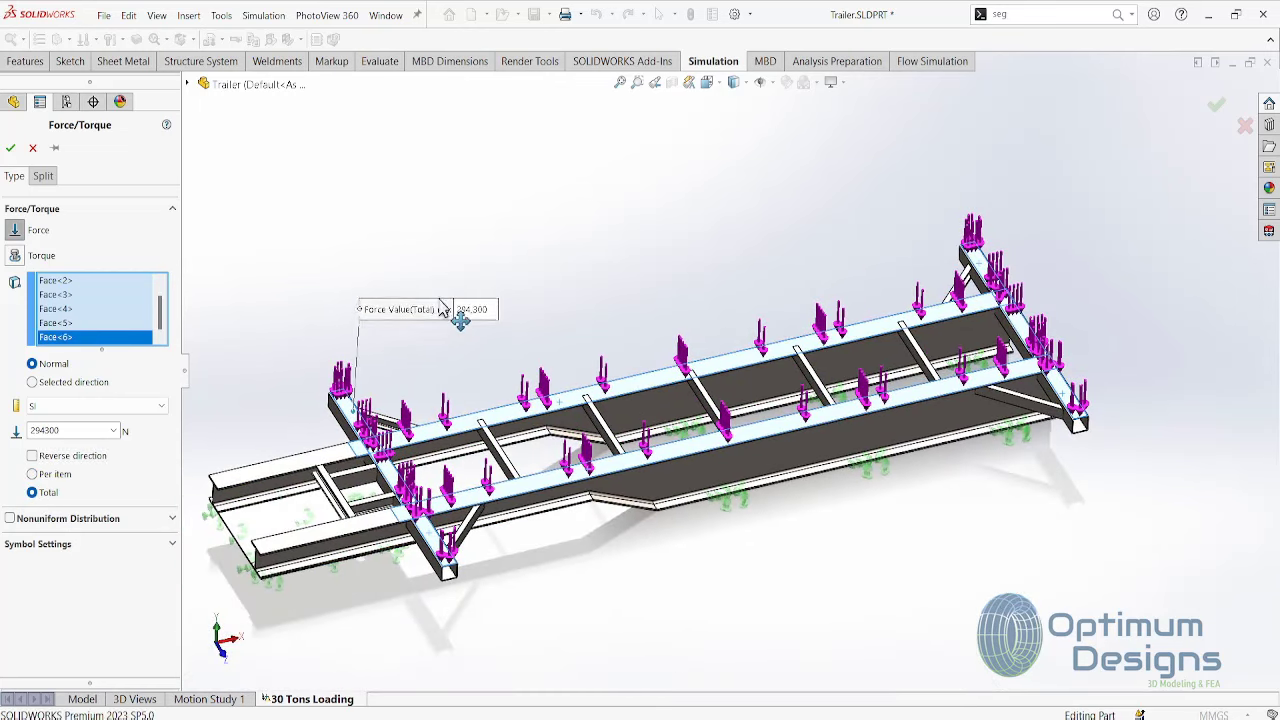
{"action": "left_click_drag", "start_coordinate": [355, 316], "coordinate": [545, 212]}
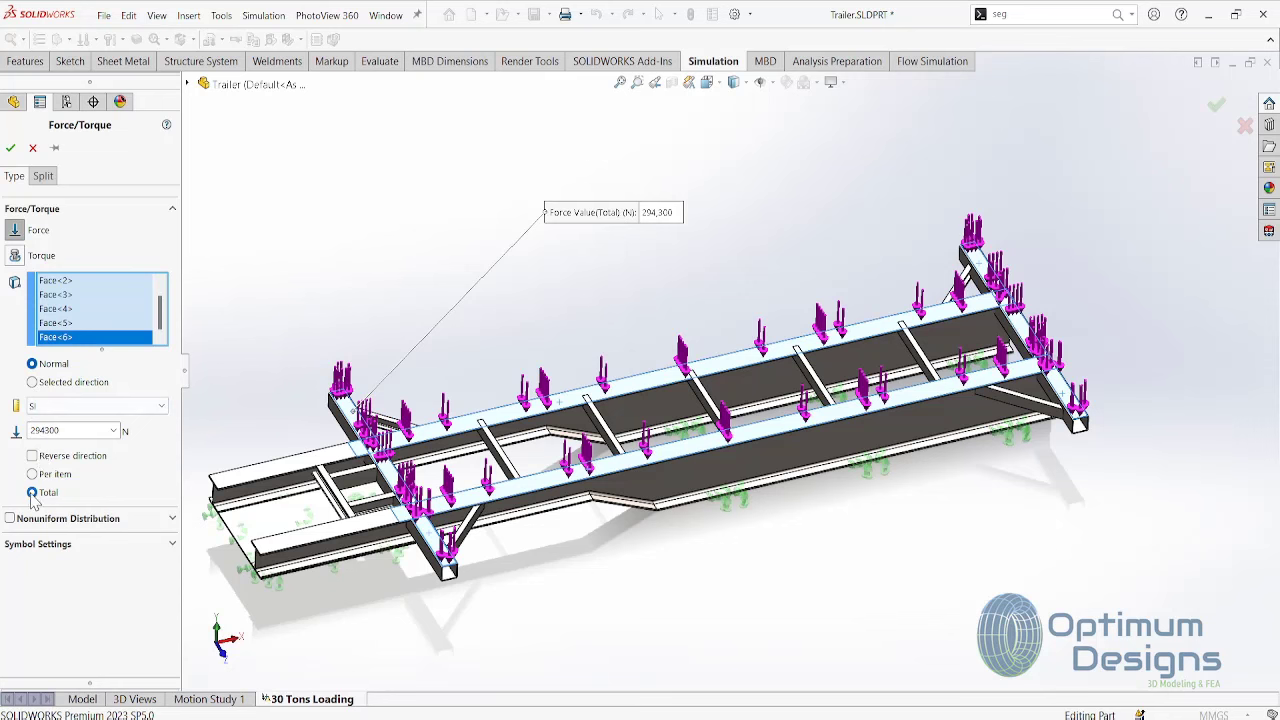
{"action": "left_click", "coordinate": [11, 148]}
- Add a 9.81 m/s² gravity load normal to the Top Plane
{"action": "right_click", "coordinate": [42, 407]}
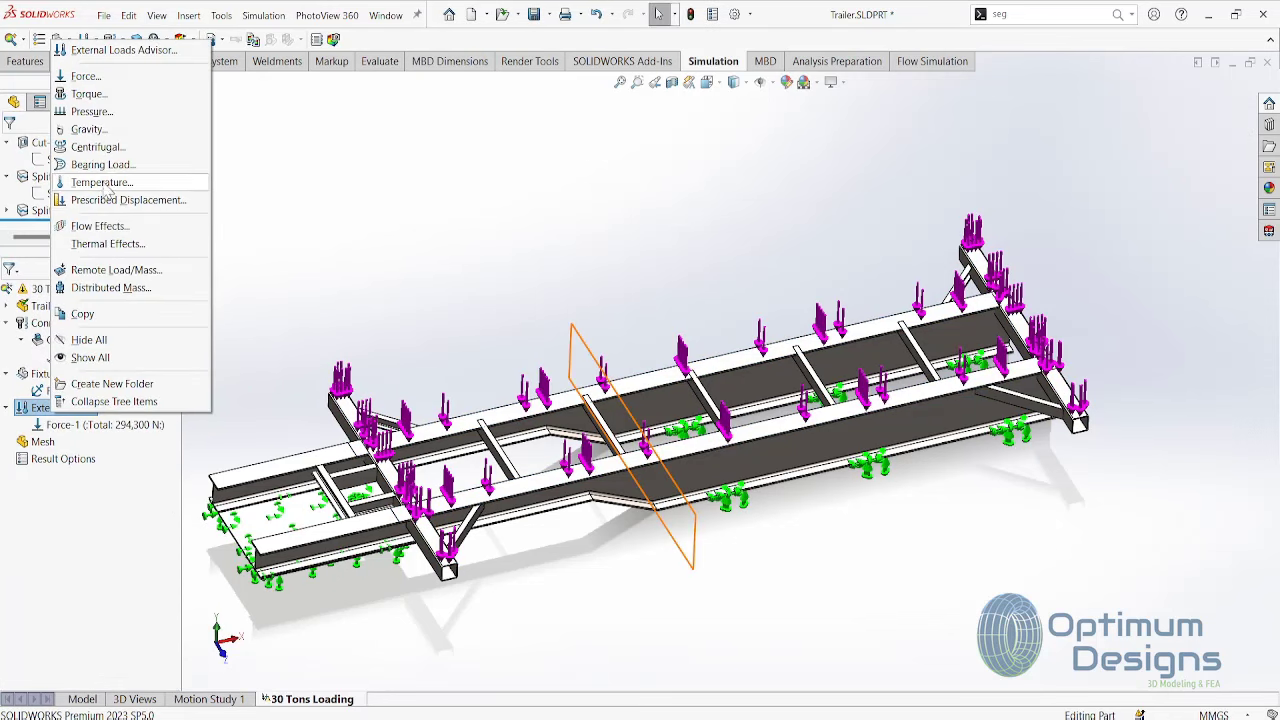
{"action": "left_click", "coordinate": [89, 129]}
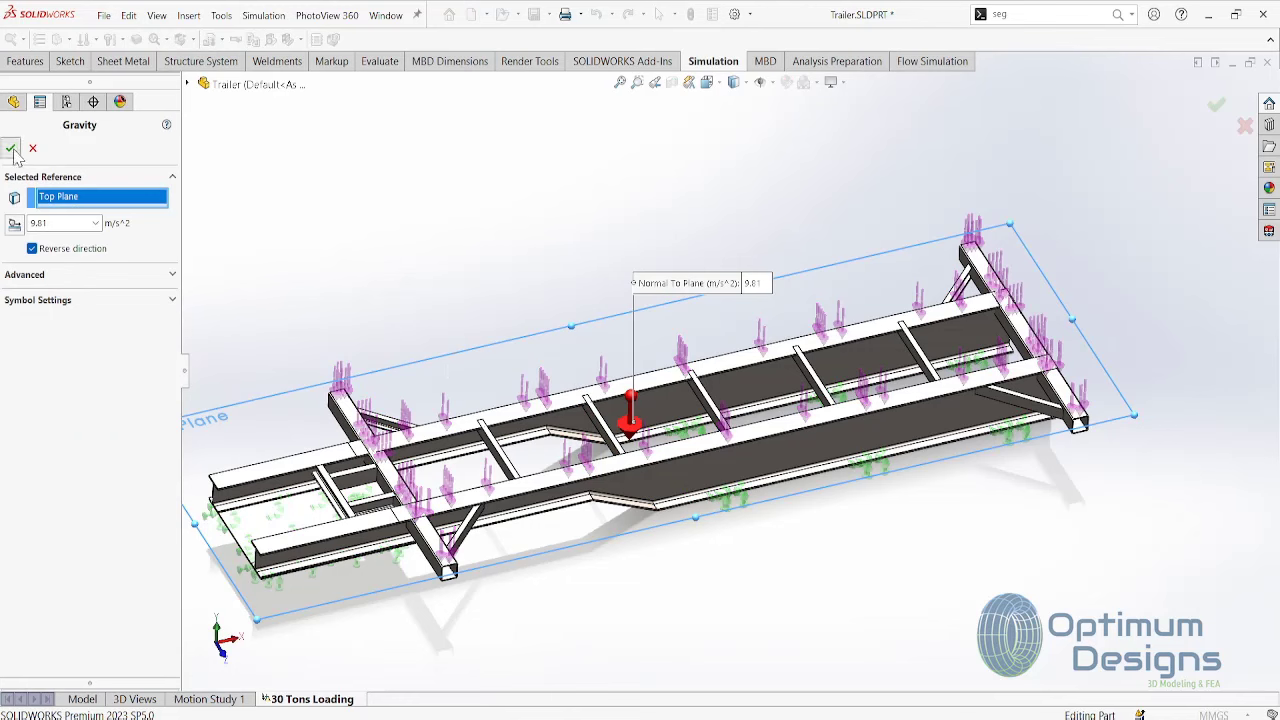
{"action": "left_click", "coordinate": [11, 148]}
- Mesh the trailer chassis with a fine curvature-based mesh, producing the Quality1 plot
{"action": "right_click", "coordinate": [40, 459]}
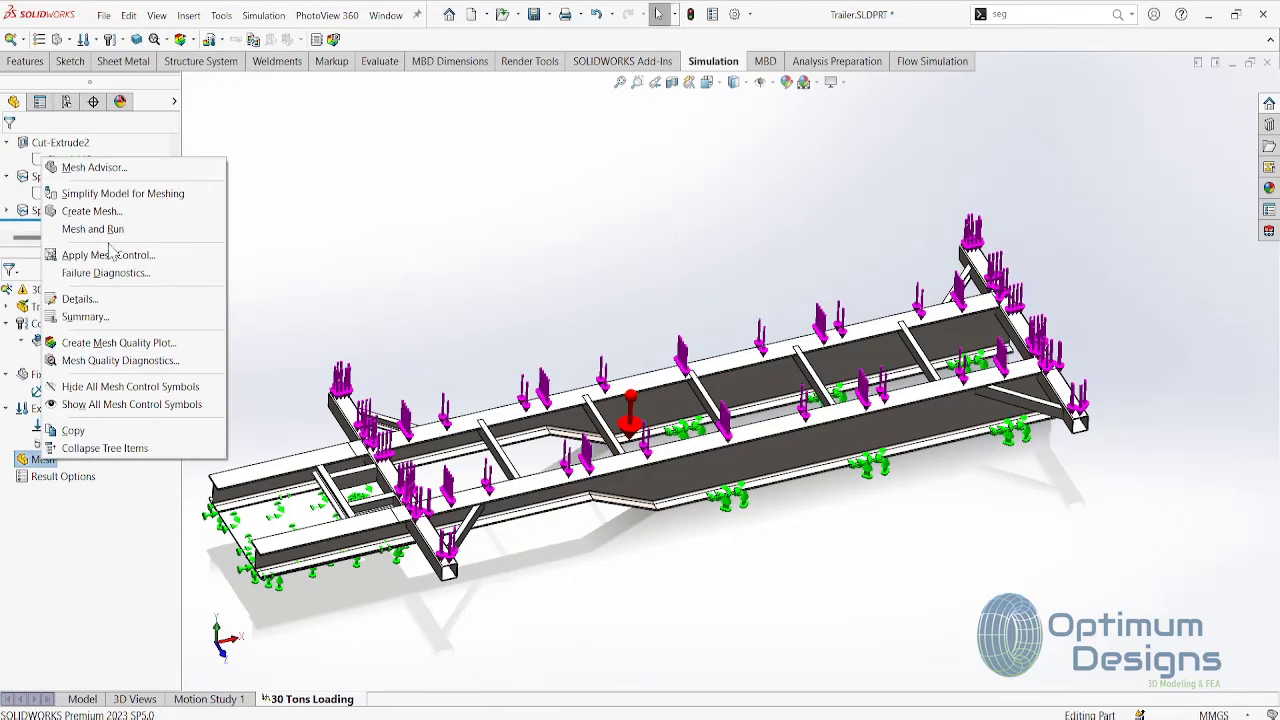
{"action": "left_click", "coordinate": [92, 211]}
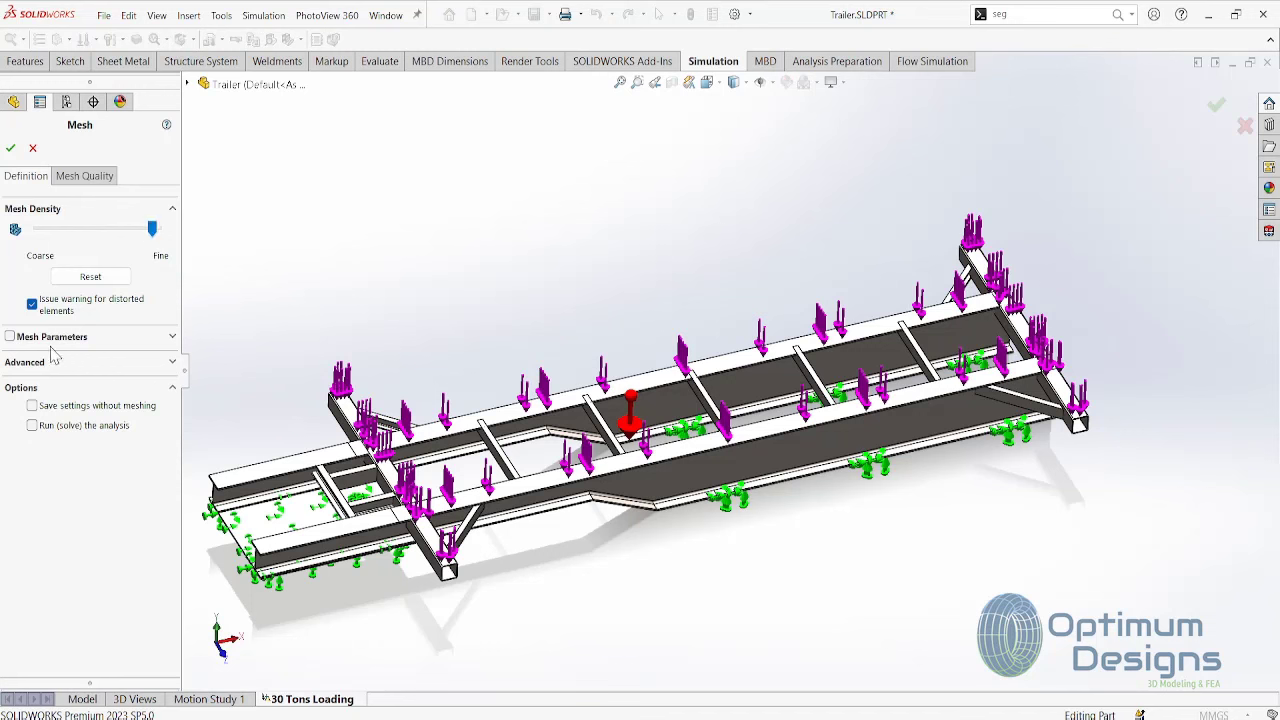
{"action": "left_click", "coordinate": [166, 363]}
{"action": "left_click", "coordinate": [173, 337]}
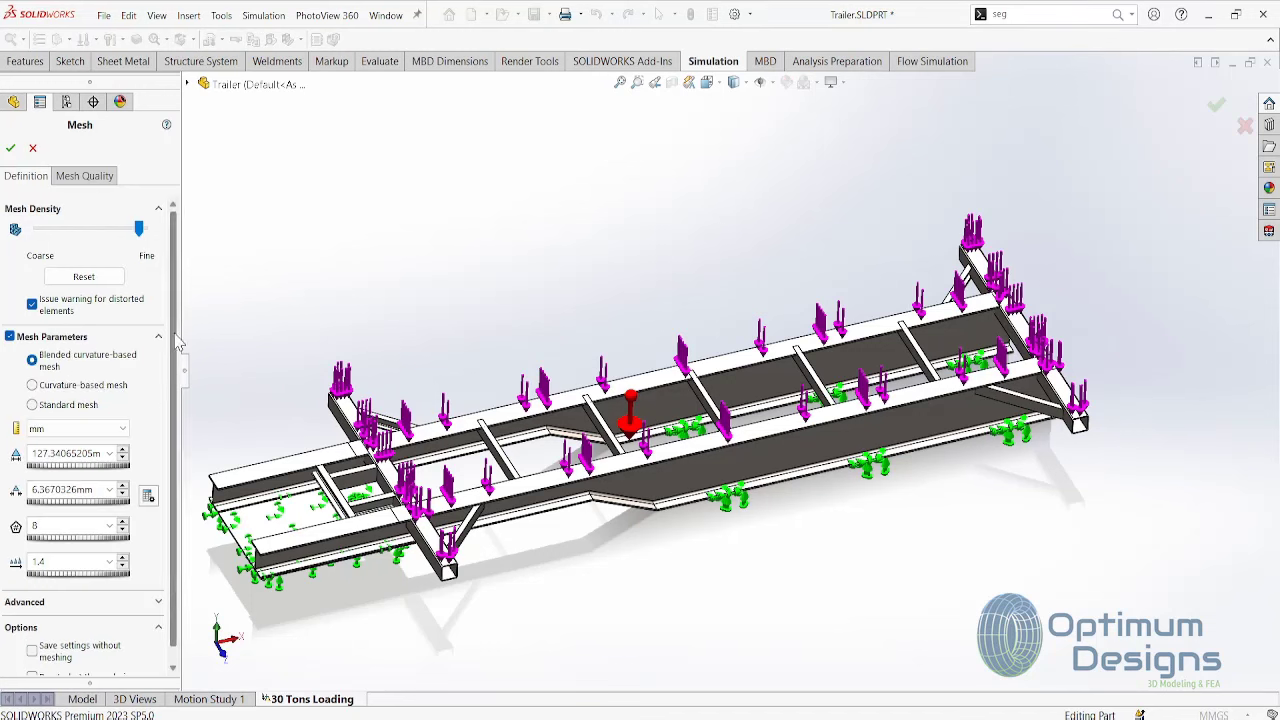
{"action": "left_click", "coordinate": [62, 388]}
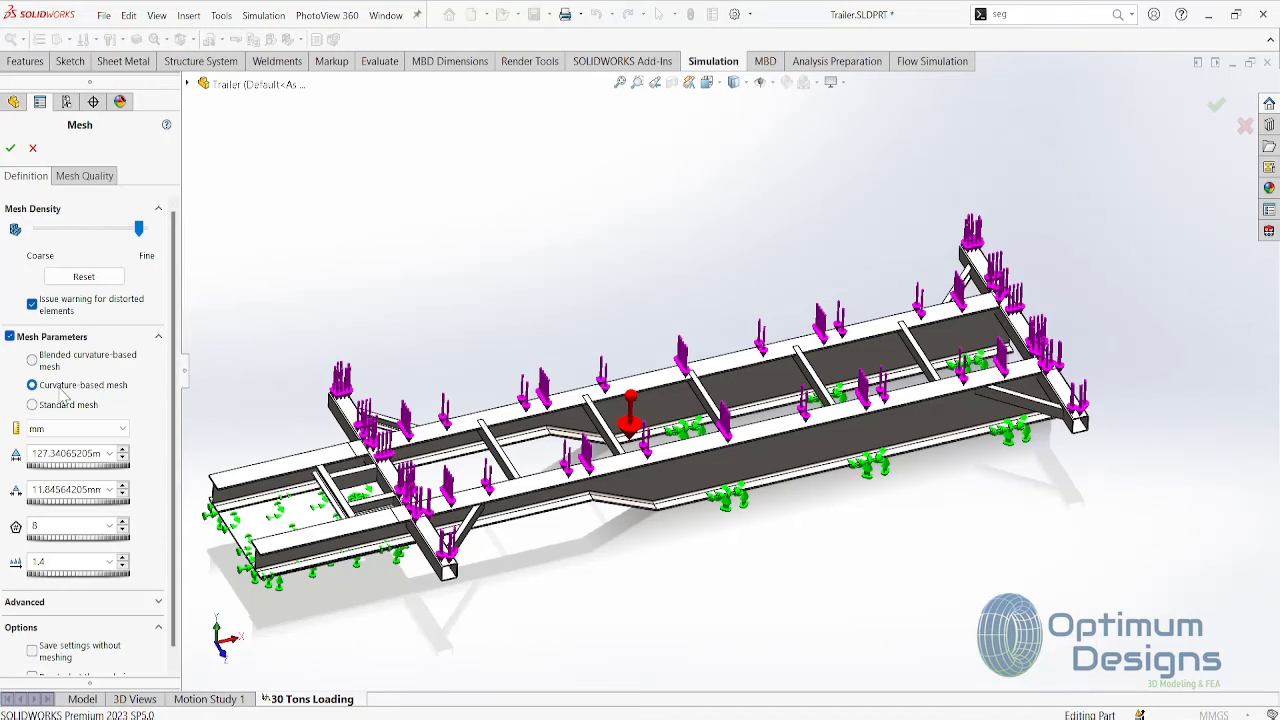
{"action": "left_click", "coordinate": [10, 148]}
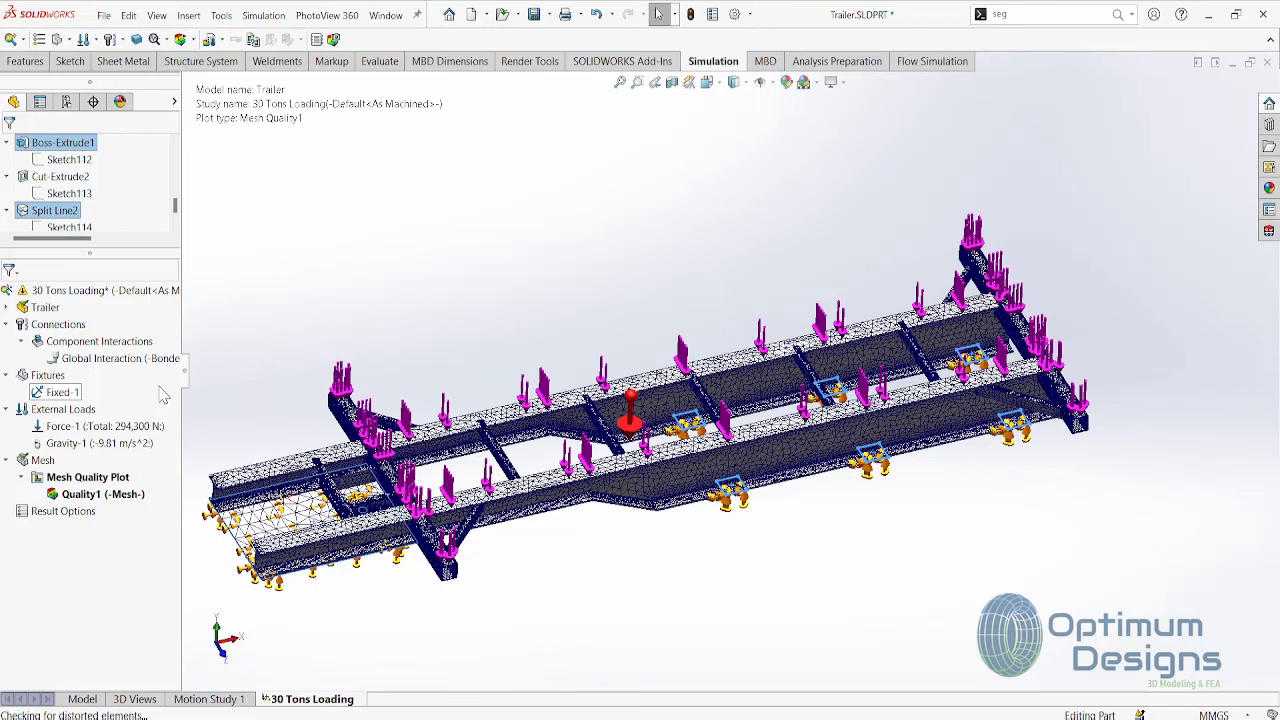
- Run the 30 Tons Loading study via Run This Study
{"action": "middle_click_drag", "start_coordinate": [610, 393], "coordinate": [675, 333], "text": "ctrl"}
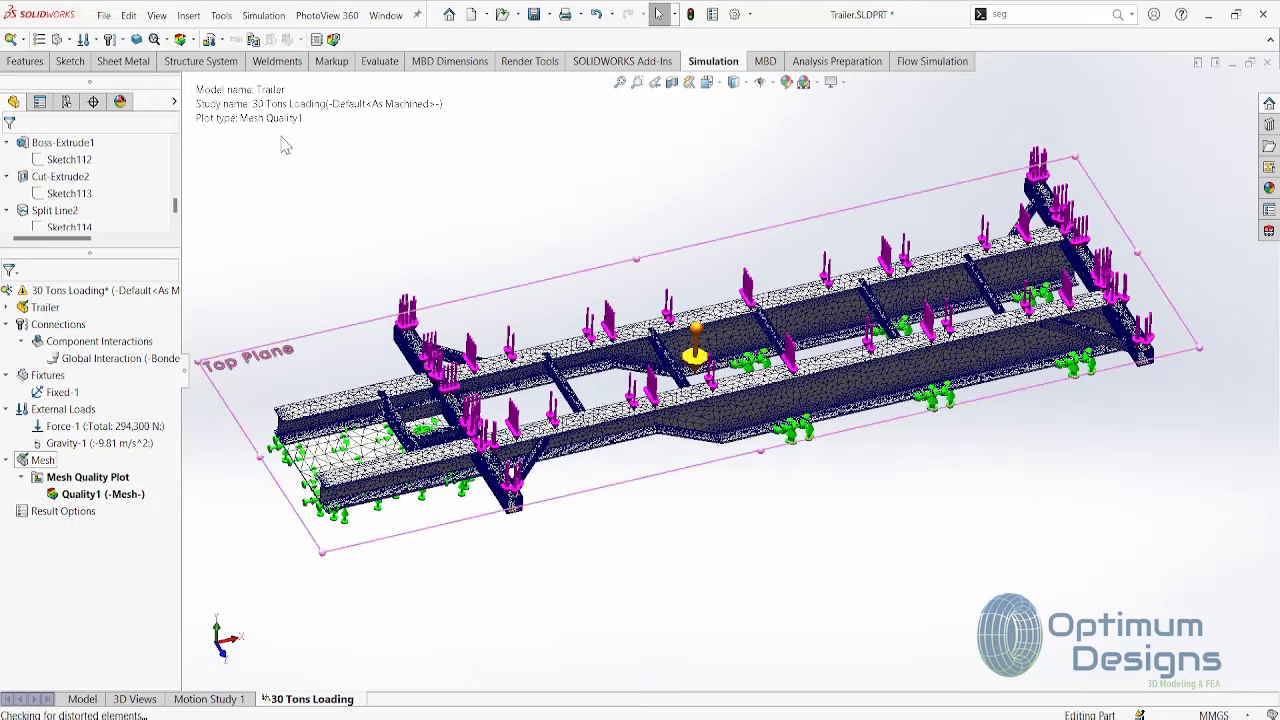
{"action": "left_click", "coordinate": [193, 40]}
{"action": "left_click", "coordinate": [220, 54]}
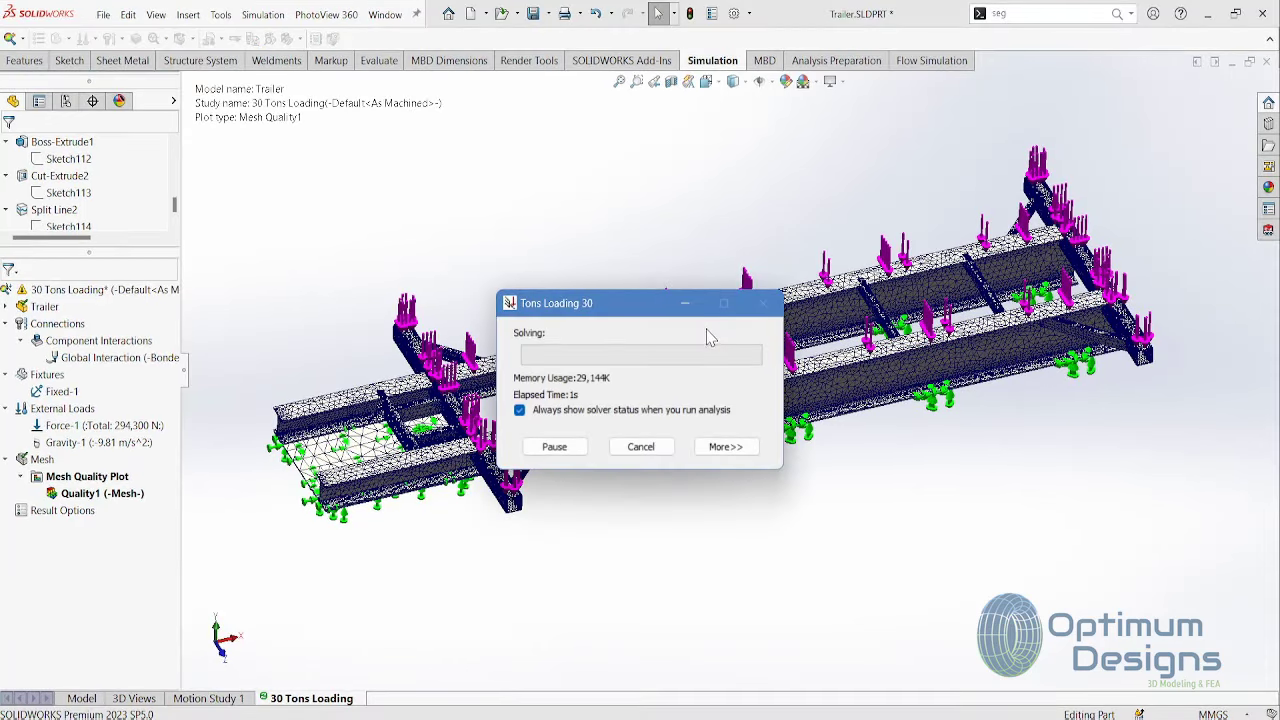
- Expand the solver status details and move the window aside while the solve finishes
{"action": "left_click", "coordinate": [725, 447]}
{"action": "left_click_drag", "start_coordinate": [659, 308], "coordinate": [657, 177]}
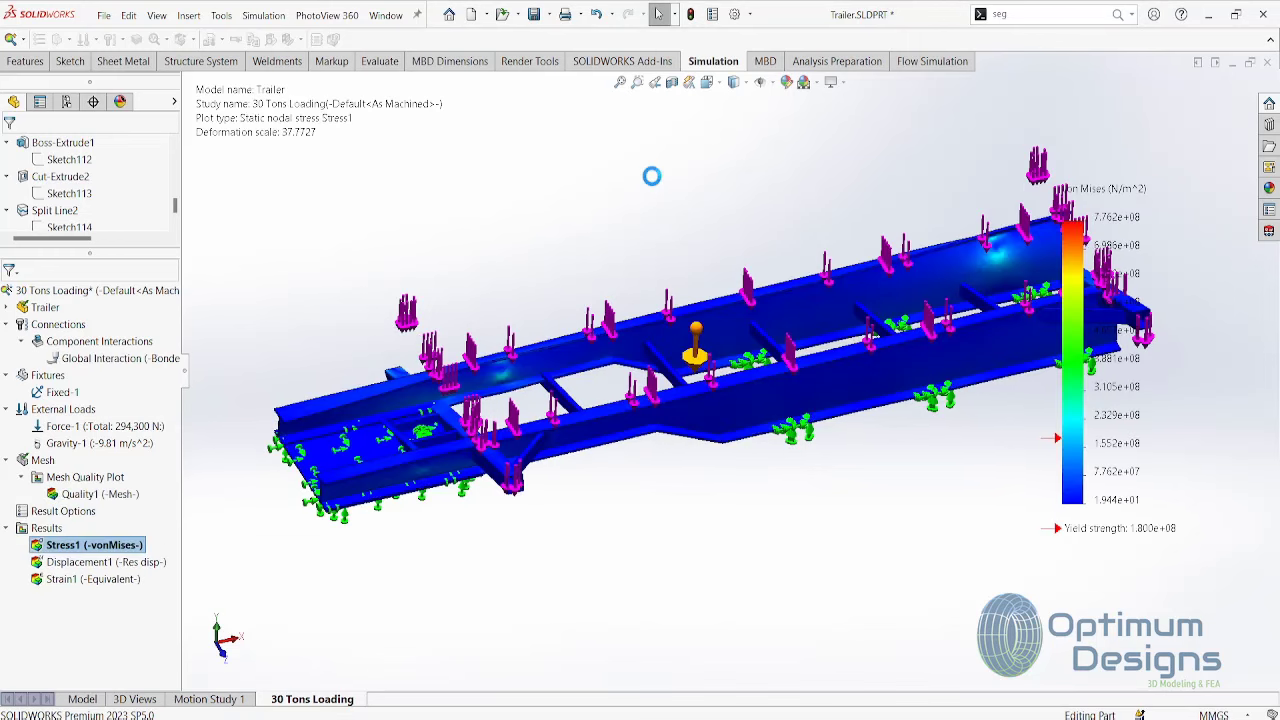
- Delete the Strain1 result plot
{"action": "right_click", "coordinate": [85, 582]}
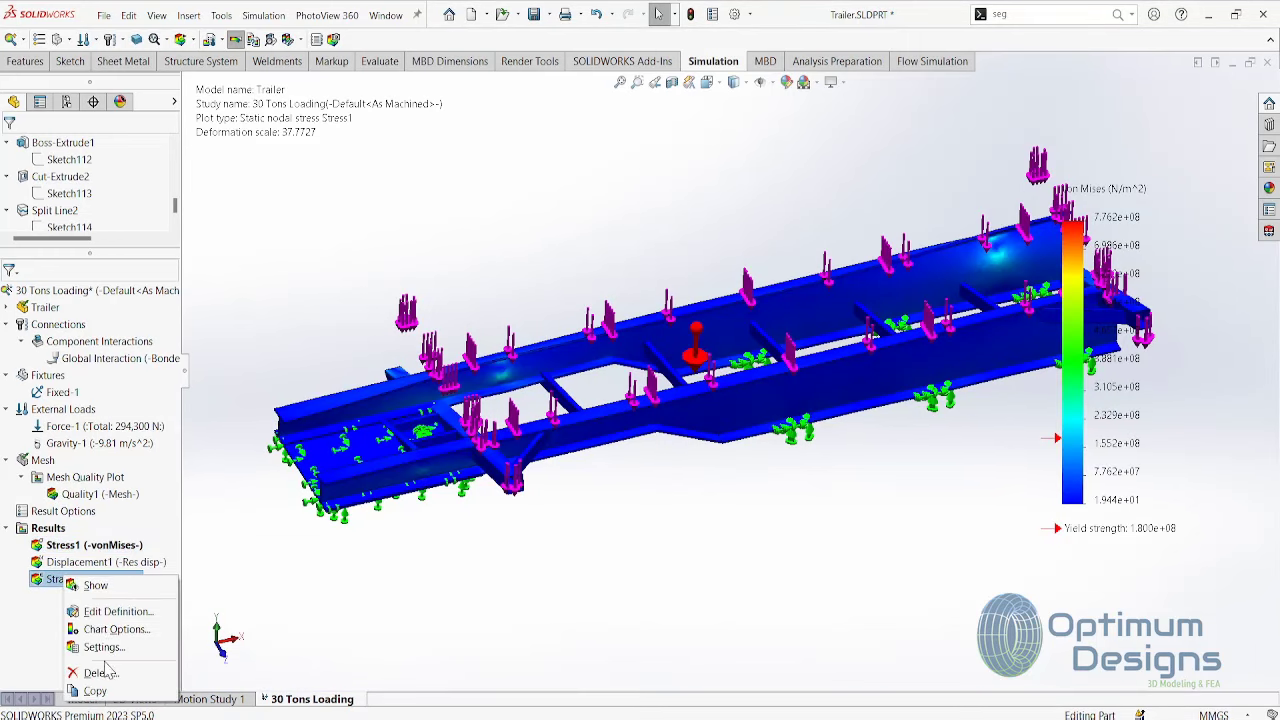
{"action": "left_click", "coordinate": [104, 672]}
{"action": "left_click", "coordinate": [676, 348]}
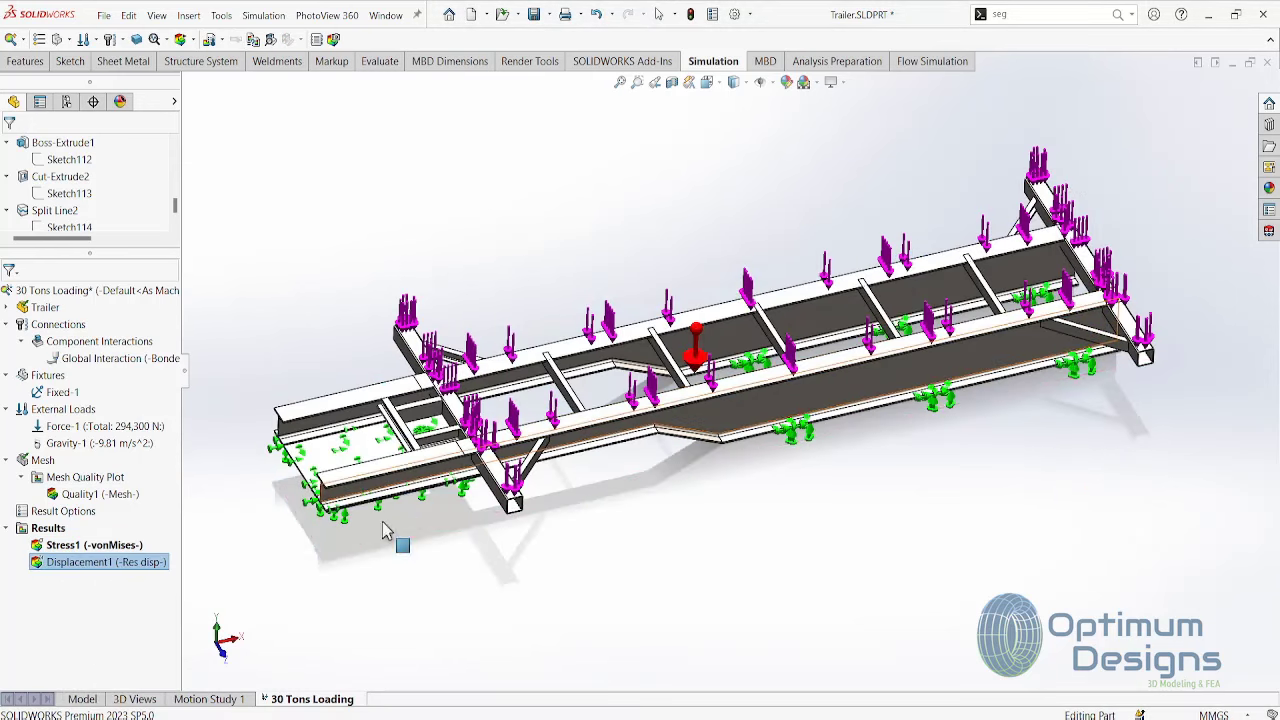
{"action": "left_click", "coordinate": [102, 552]}
- Define a Factor of Safety plot through Step 3, showing minimum FOS 0.23
{"action": "right_click", "coordinate": [46, 528]}
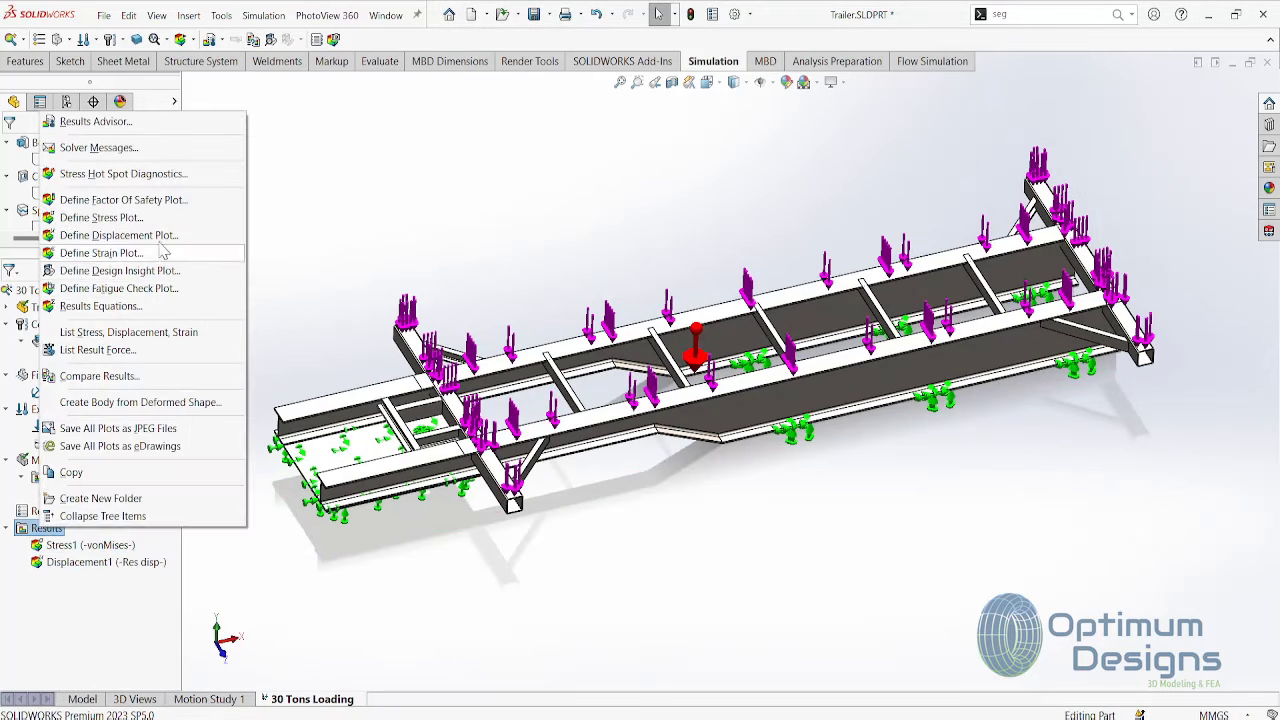
{"action": "left_click", "coordinate": [172, 207]}
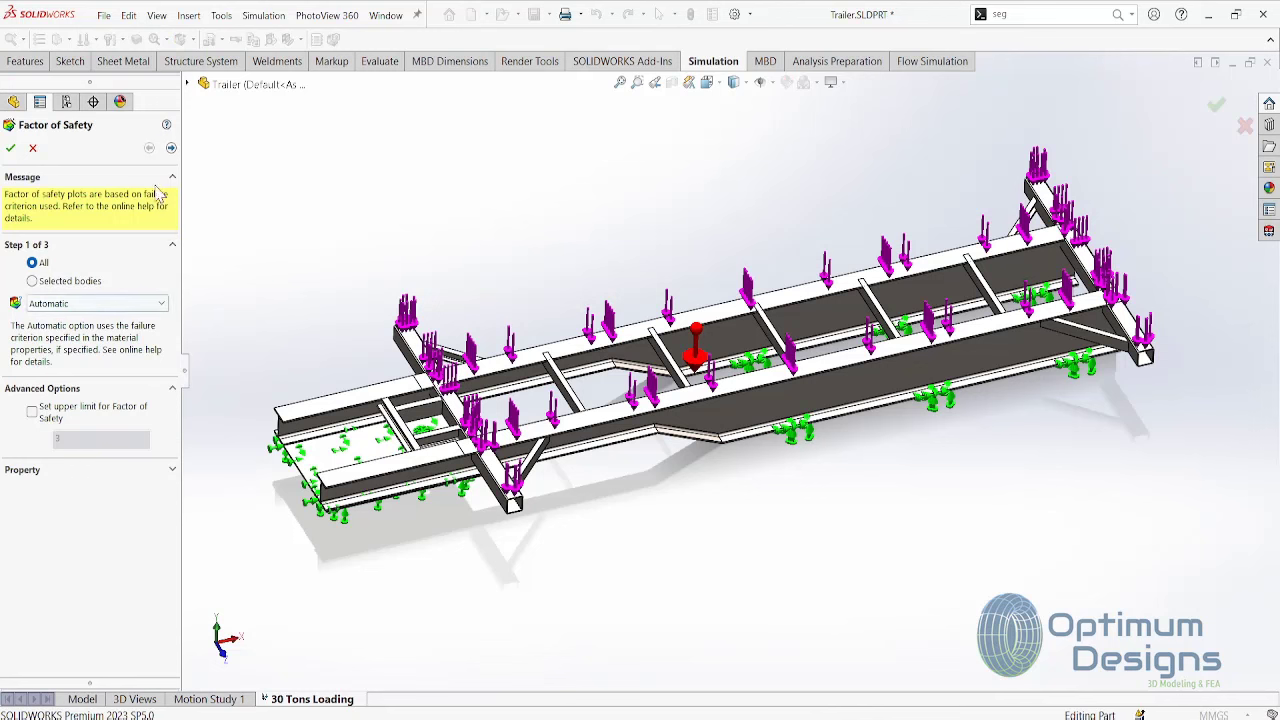
{"action": "left_click", "coordinate": [171, 149]}
{"action": "left_click", "coordinate": [171, 149]}
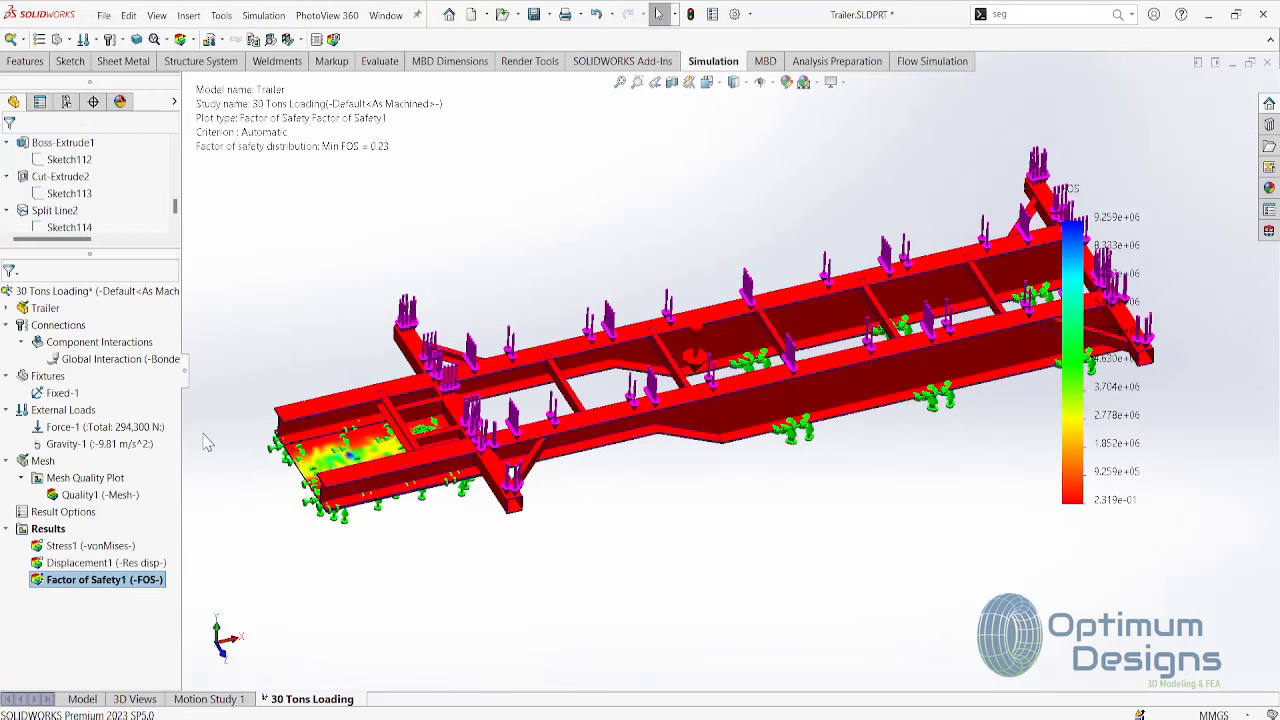
{"action": "right_click", "coordinate": [108, 587]}
{"action": "left_click", "coordinate": [168, 311]}
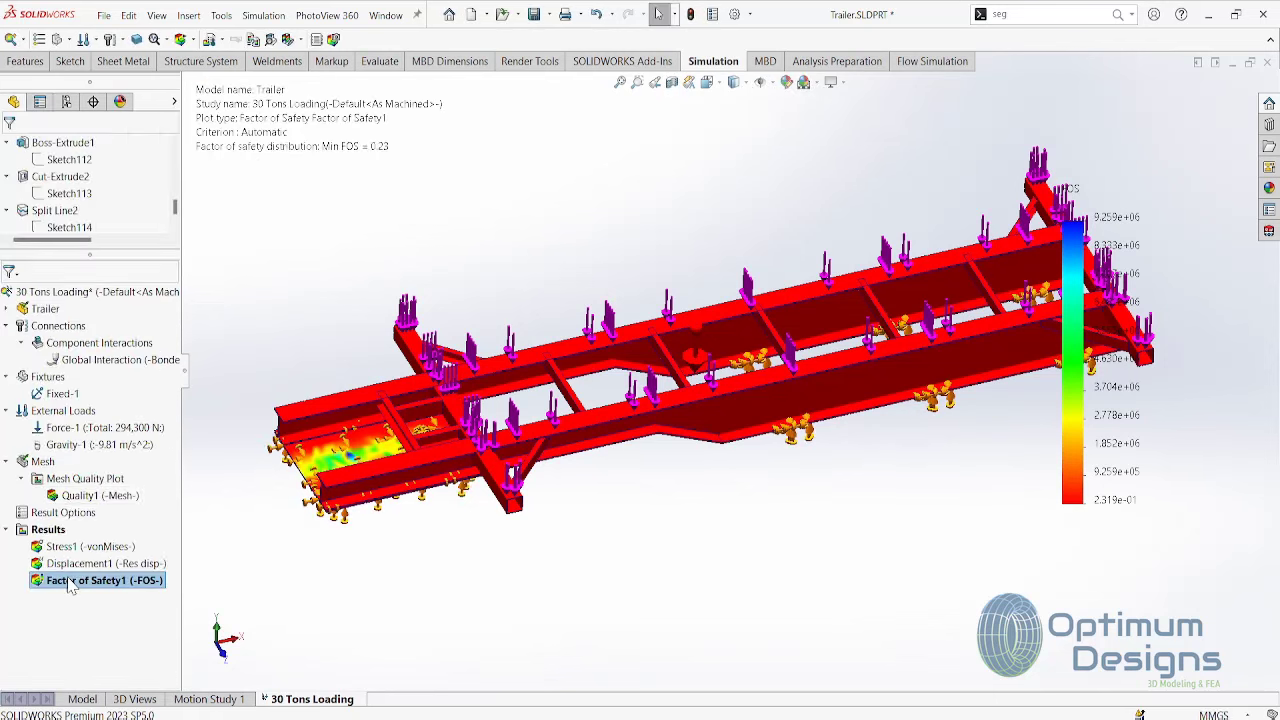
- Show the FOS legend in floating format with min and max annotations
{"action": "right_click", "coordinate": [75, 582]}
{"action": "left_click", "coordinate": [140, 340]}
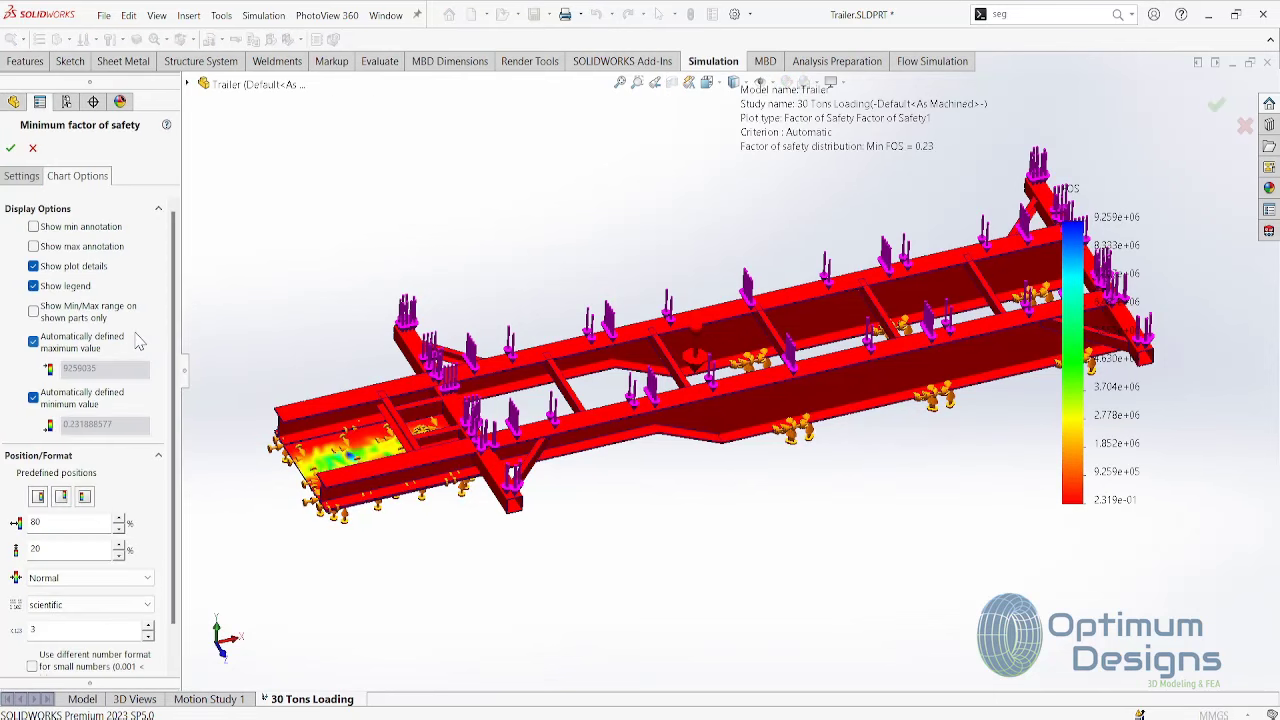
{"action": "left_click", "coordinate": [100, 605]}
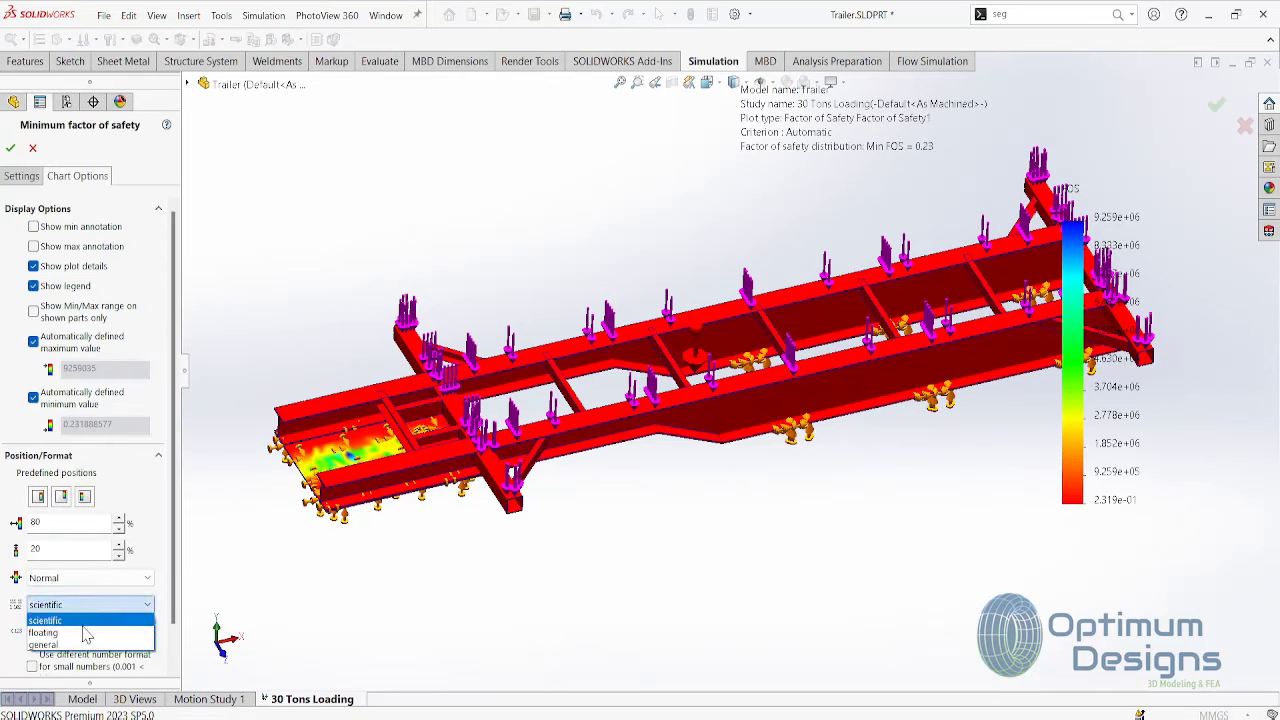
{"action": "left_click", "coordinate": [60, 632]}
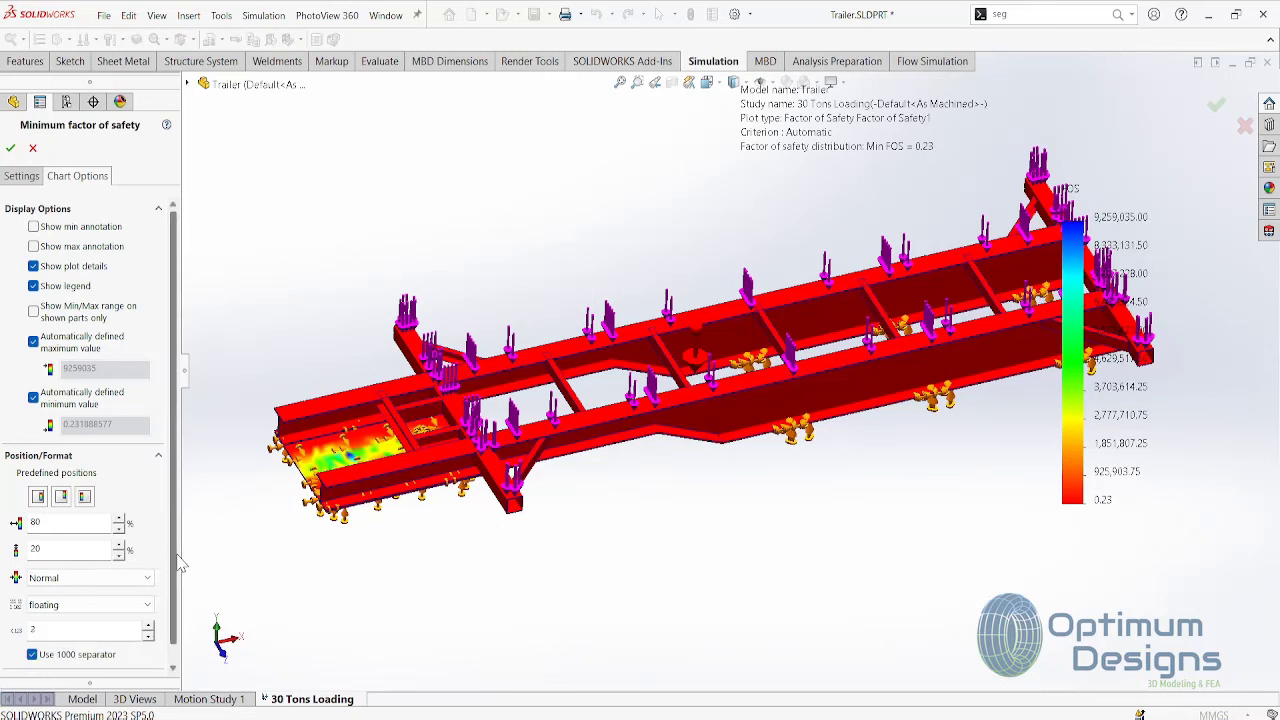
{"action": "scroll", "coordinate": [152, 640], "scroll_direction": "down", "scroll_amount": 1}
{"action": "left_click", "coordinate": [21, 175]}
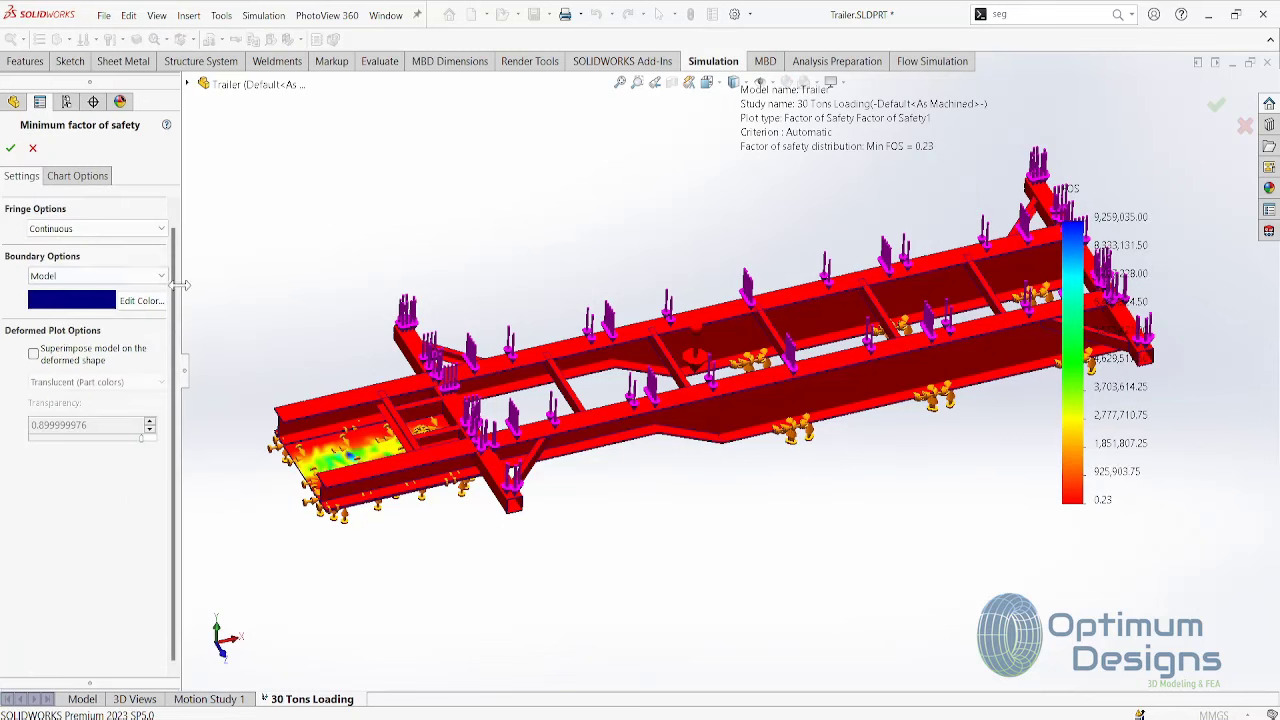
{"action": "left_click_drag", "start_coordinate": [180, 285], "coordinate": [246, 285]}
{"action": "left_click", "coordinate": [78, 177]}
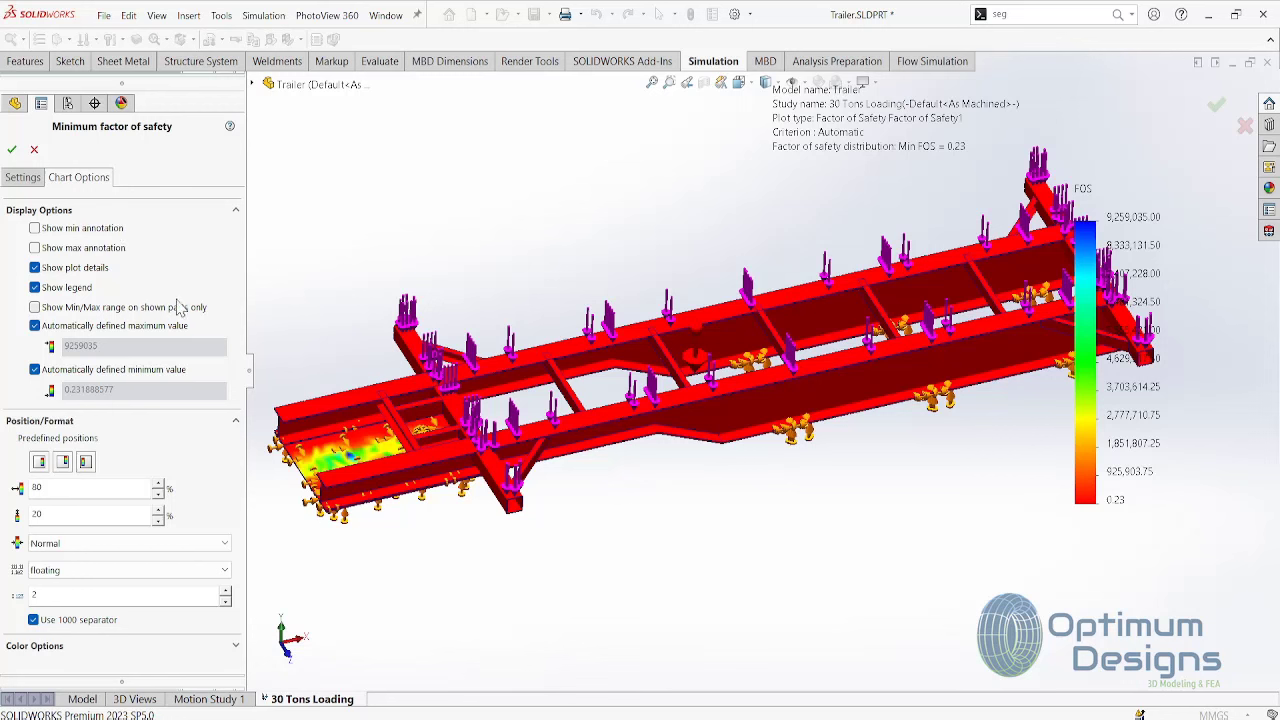
{"action": "left_click", "coordinate": [84, 248]}
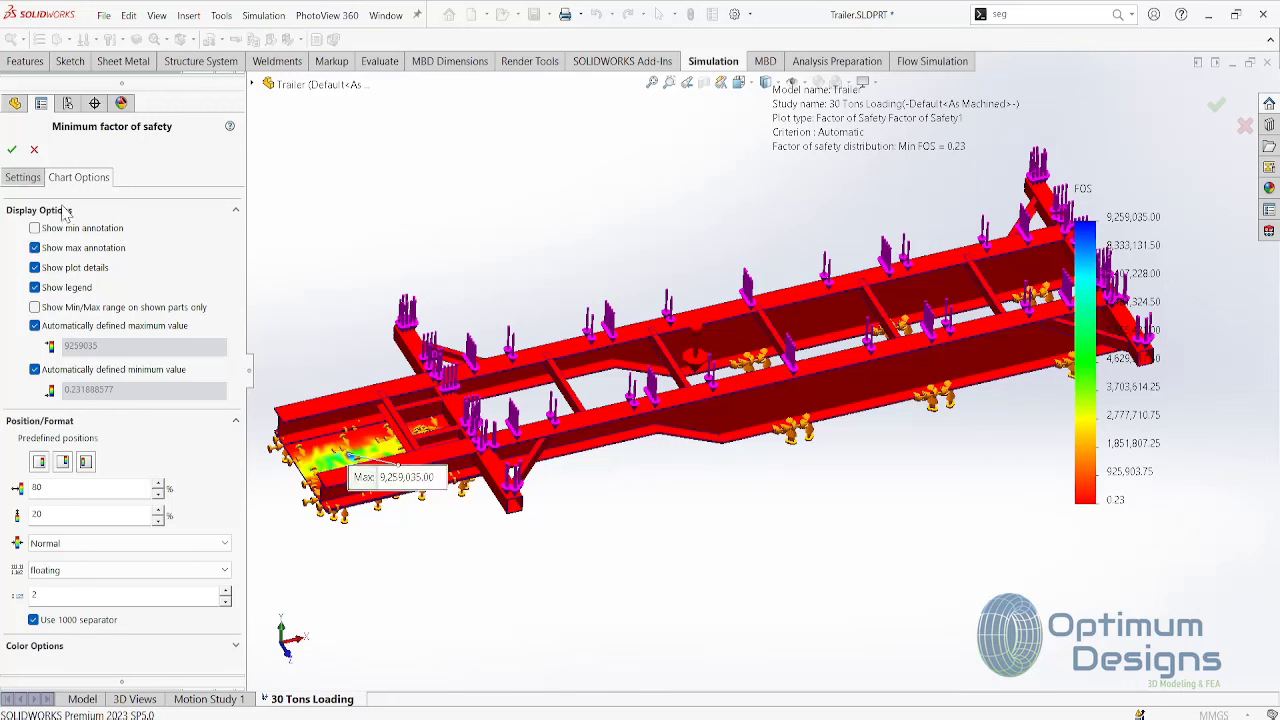
{"action": "left_click", "coordinate": [63, 229]}
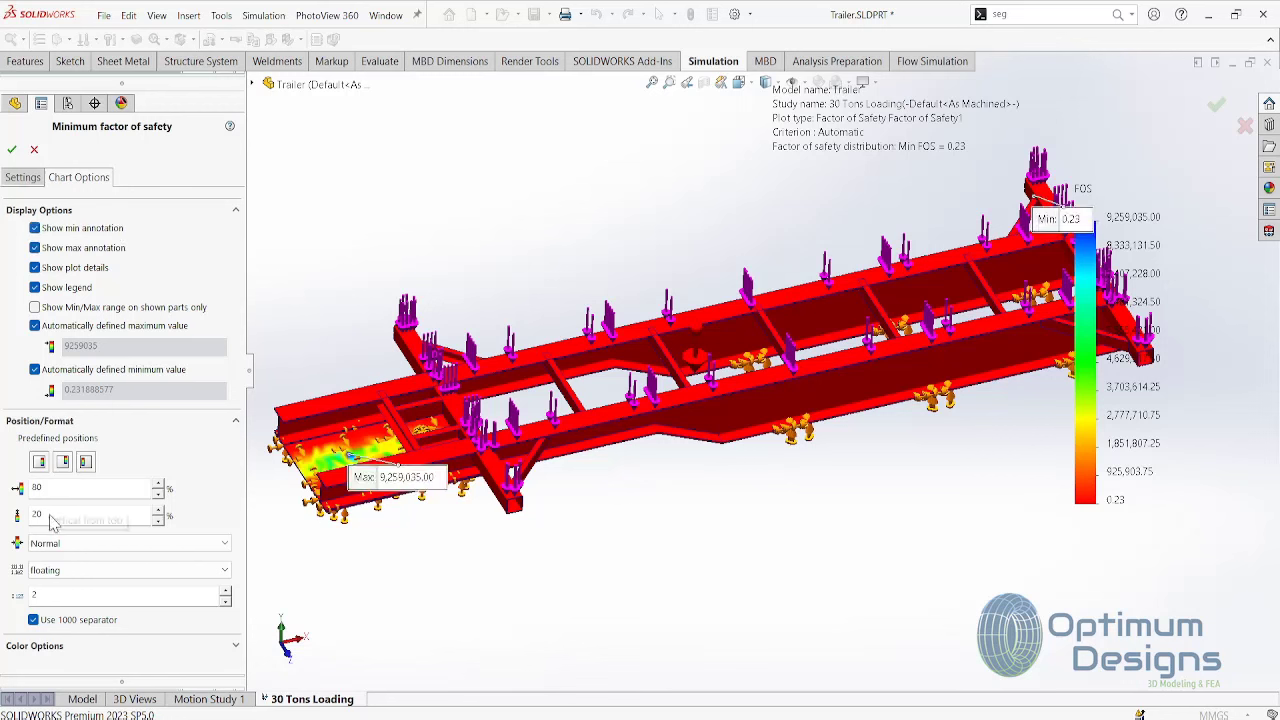
{"action": "left_click", "coordinate": [12, 149]}
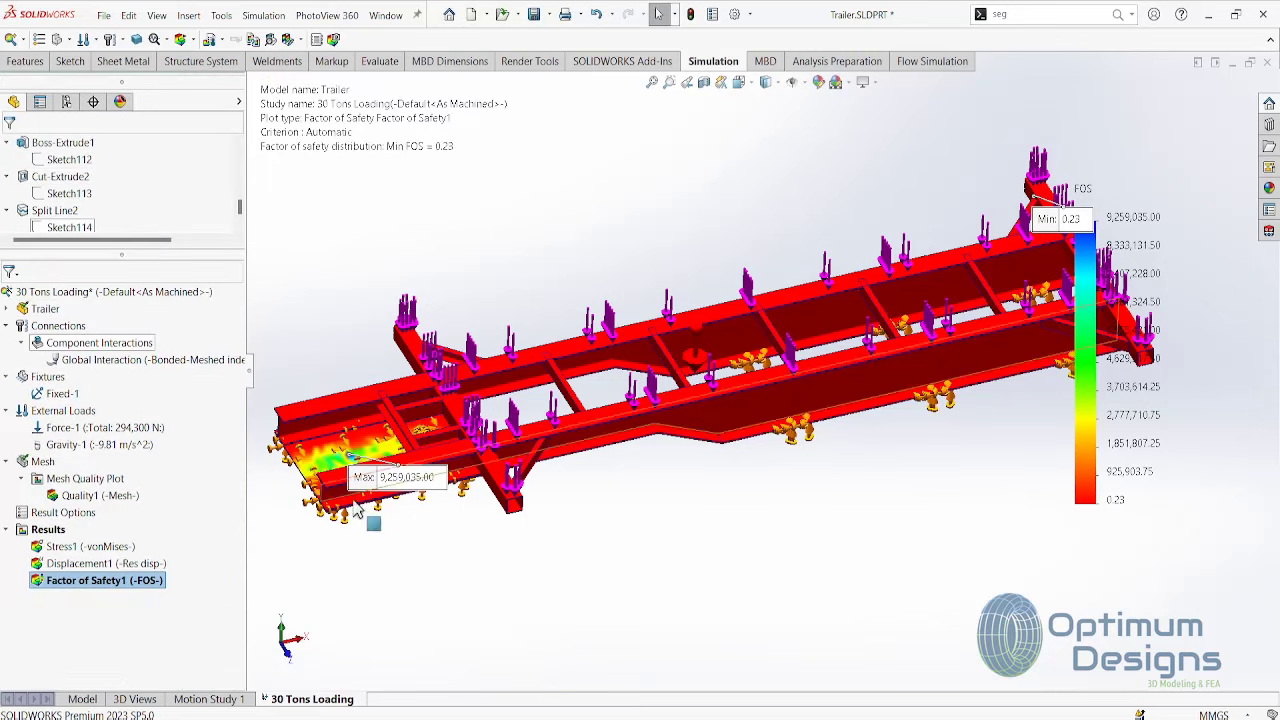
- Review the FOS chart options again, then display the Stress1 von Mises plot
{"action": "right_click", "coordinate": [100, 583]}
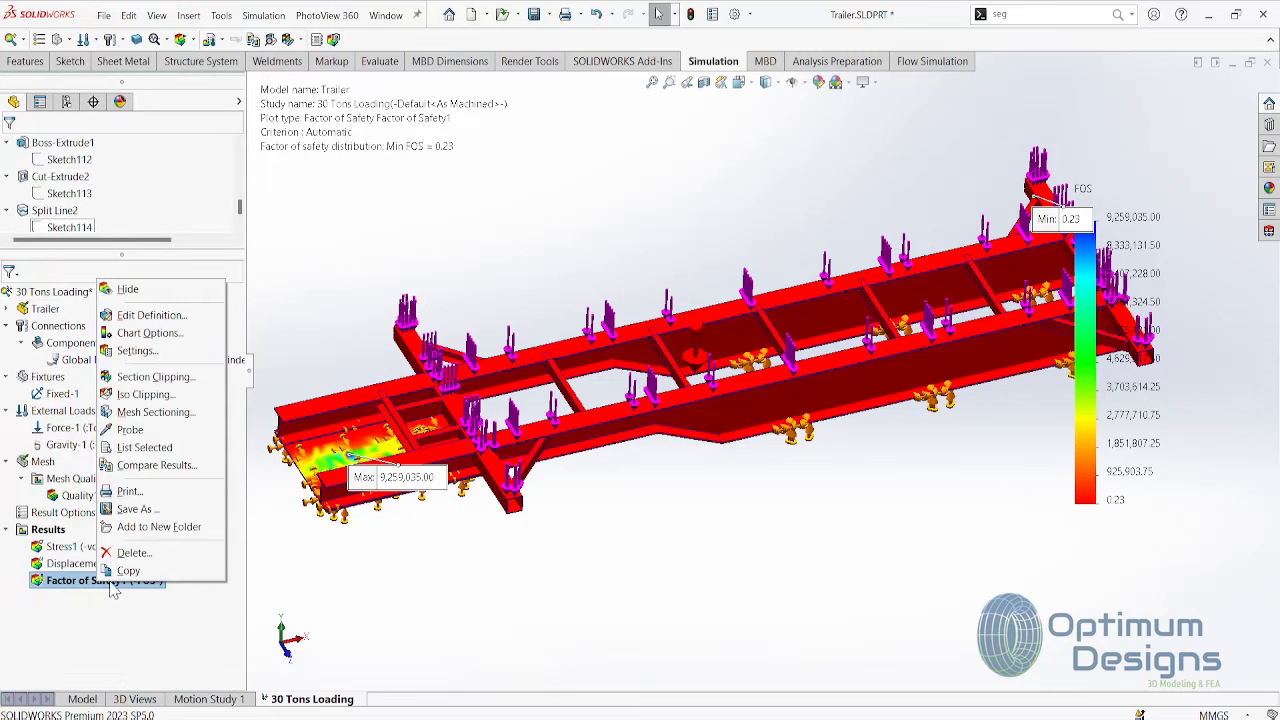
{"action": "left_click", "coordinate": [172, 334]}
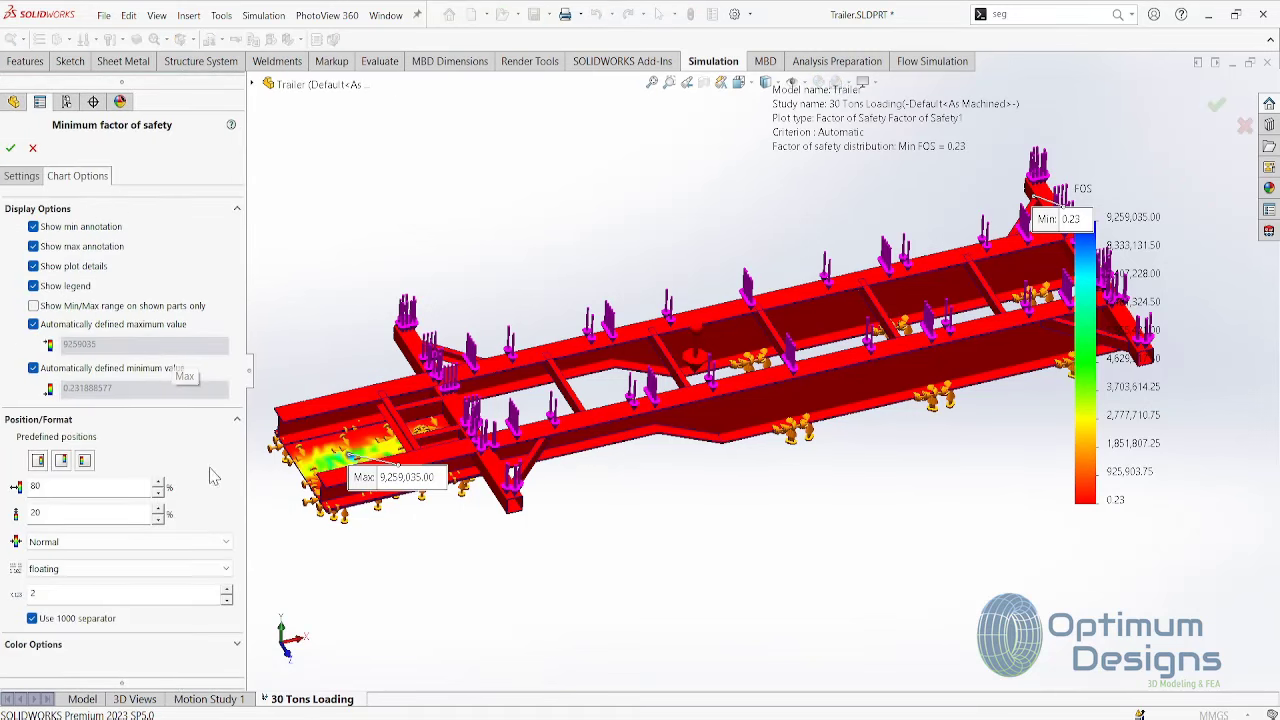
{"action": "left_click", "coordinate": [22, 177]}
{"action": "left_click", "coordinate": [34, 148]}
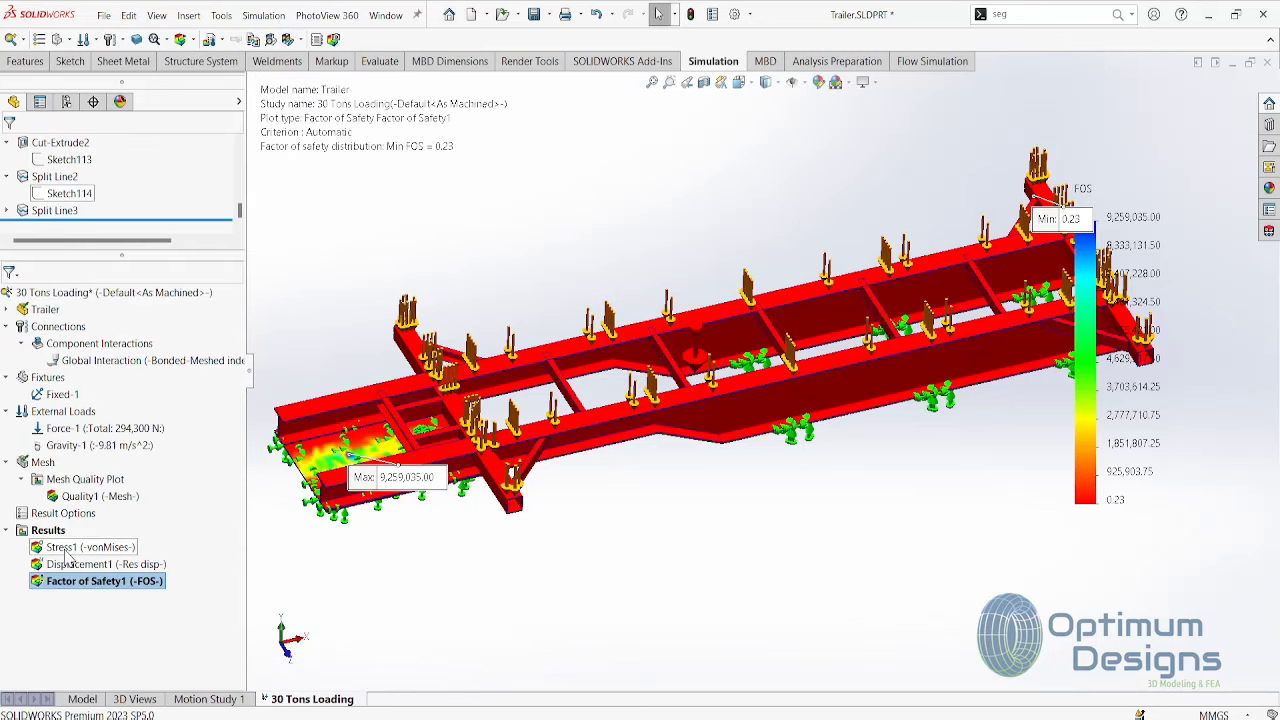
{"action": "left_click", "coordinate": [66, 550]}
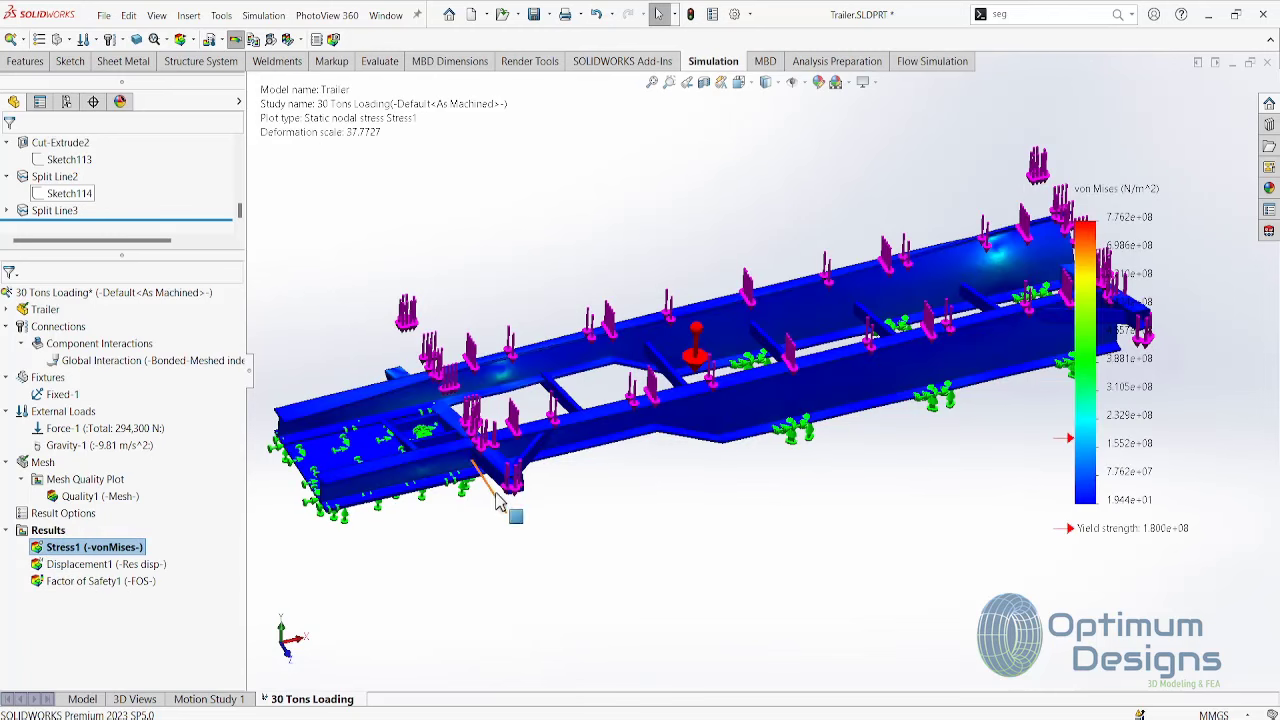
- Set the Stress1 legend numbers to floating-point format
{"action": "right_click", "coordinate": [75, 553]}
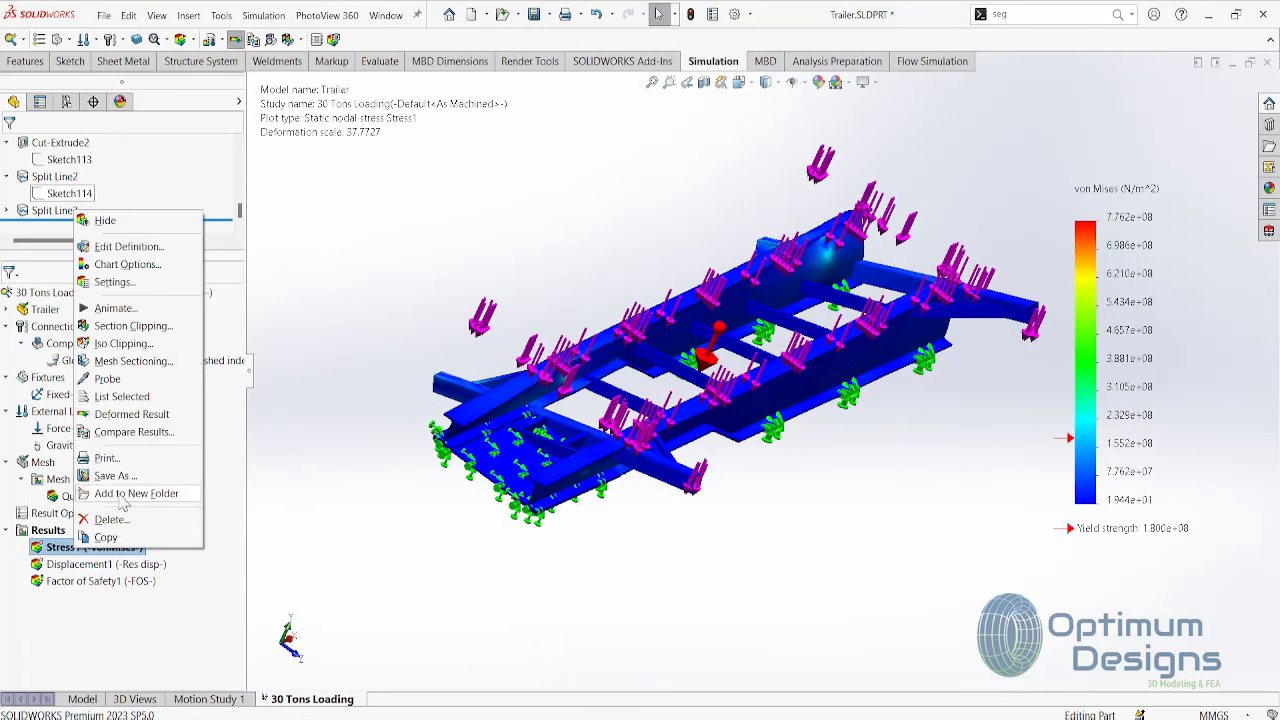
{"action": "left_click", "coordinate": [148, 265]}
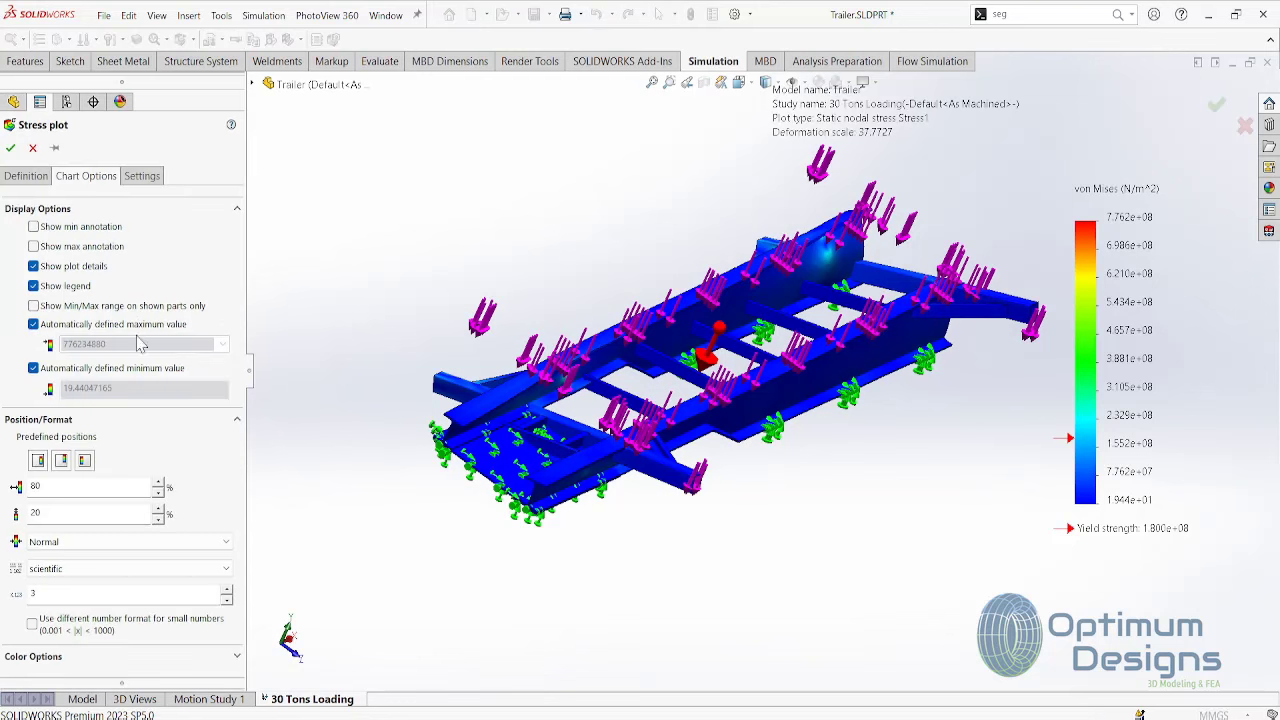
{"action": "left_click", "coordinate": [215, 570]}
{"action": "left_click", "coordinate": [166, 600]}
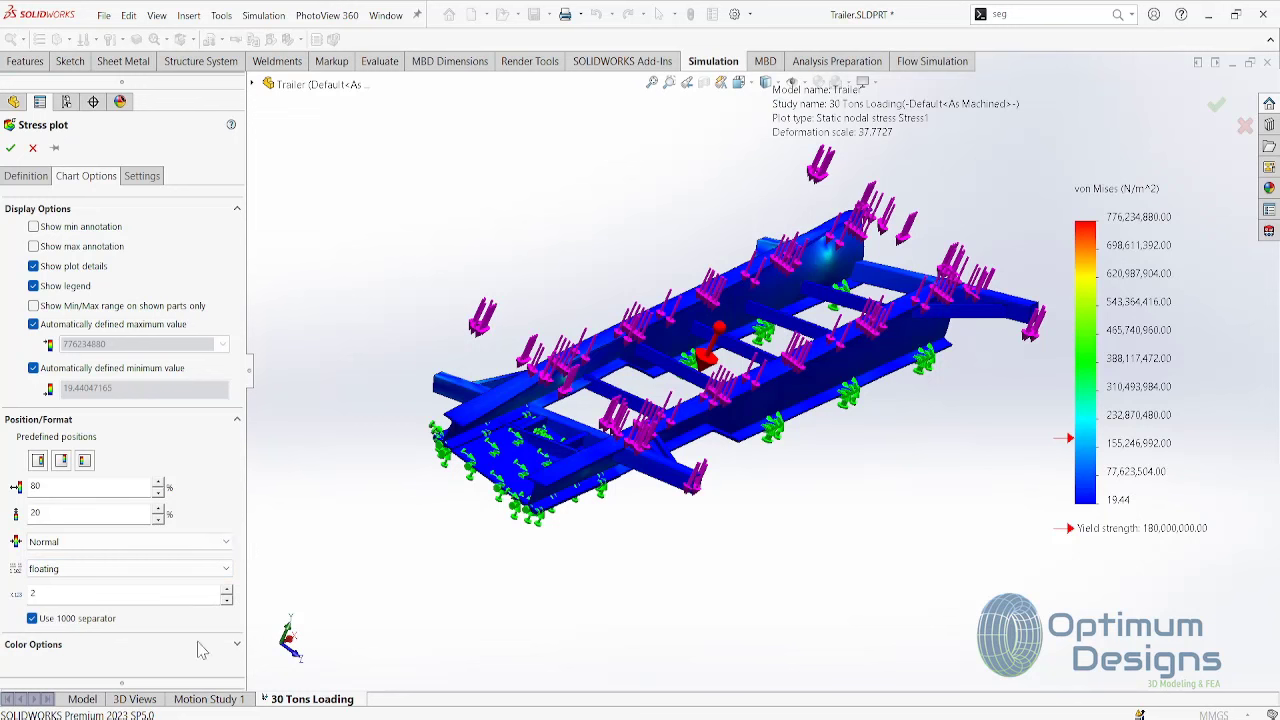
- Show stress in N/mm^2 (MPa) with a user-defined deformation scale of 5
{"action": "left_click", "coordinate": [141, 175]}
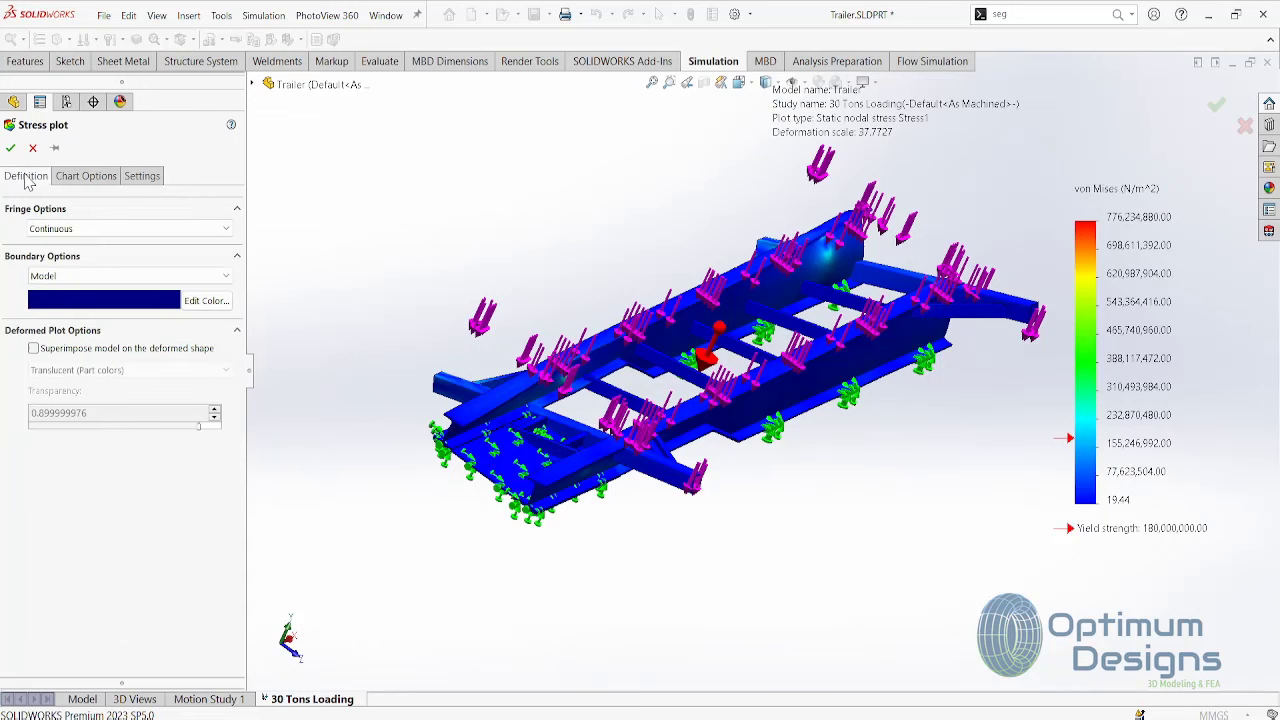
{"action": "left_click", "coordinate": [25, 175]}
{"action": "left_click", "coordinate": [70, 256]}
{"action": "left_click", "coordinate": [70, 305]}
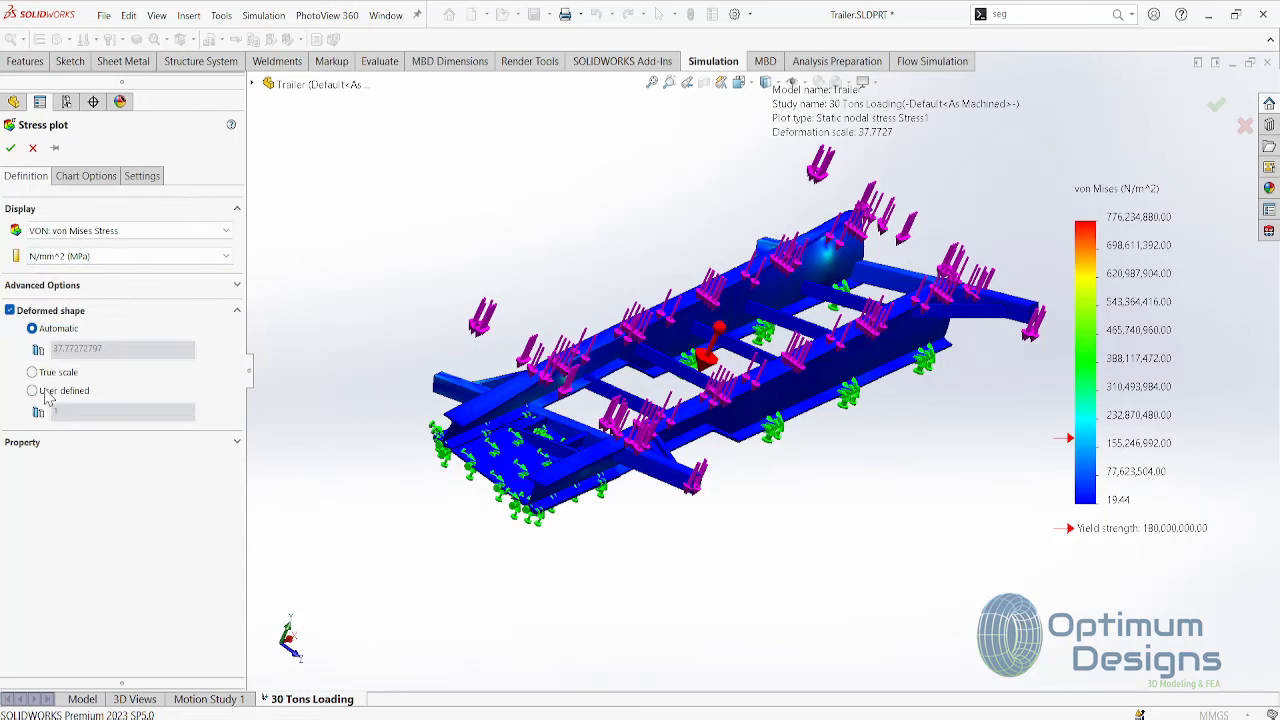
{"action": "left_click", "coordinate": [32, 390]}
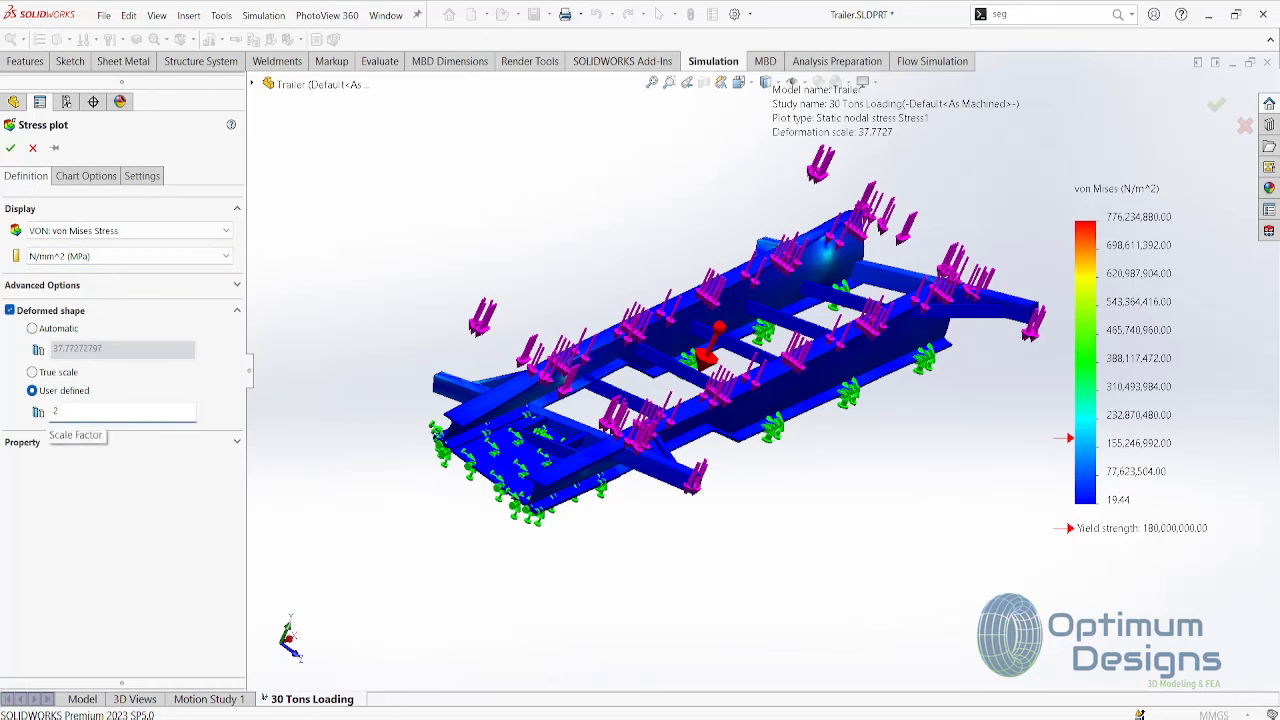
{"action": "left_click", "coordinate": [11, 149]}
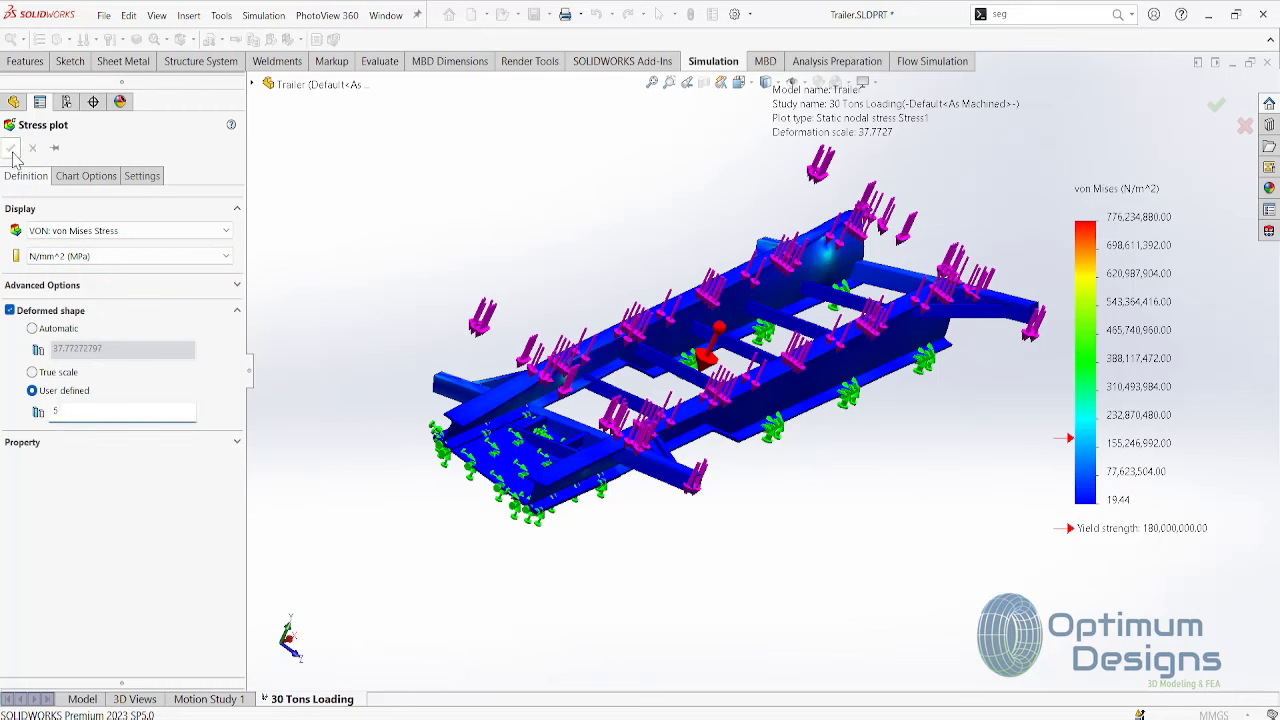
{"action": "mouse_move", "coordinate": [688, 453]}
{"action": "middle_mouse_down"}
{"action": "mouse_move", "coordinate": [689, 434]}
{"action": "mouse_move", "coordinate": [705, 440]}
{"action": "middle_mouse_up"}
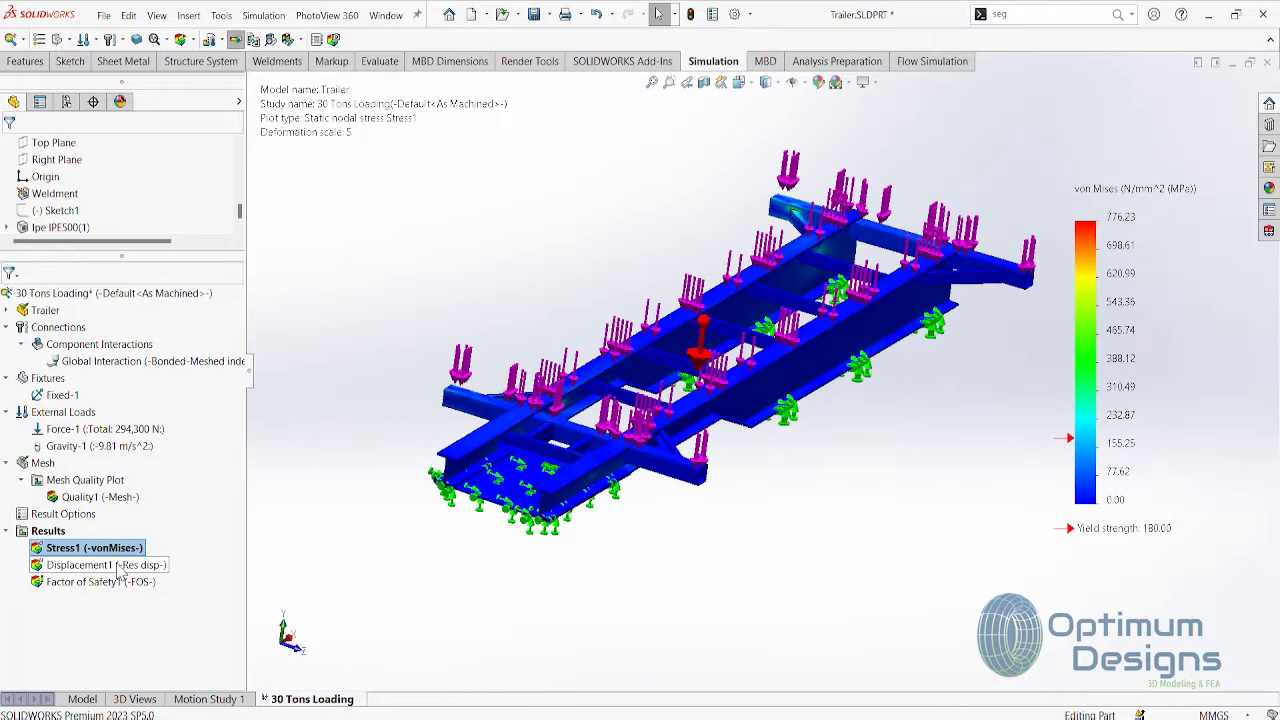
- Annotate the stress plot with Max 776.23 and Min 0.00 labels placed clear of the frame
{"action": "mouse_move", "coordinate": [340, 420]}
{"action": "middle_mouse_down"}
{"action": "mouse_move", "coordinate": [375, 440]}
{"action": "mouse_move", "coordinate": [300, 480]}
{"action": "middle_mouse_up"}
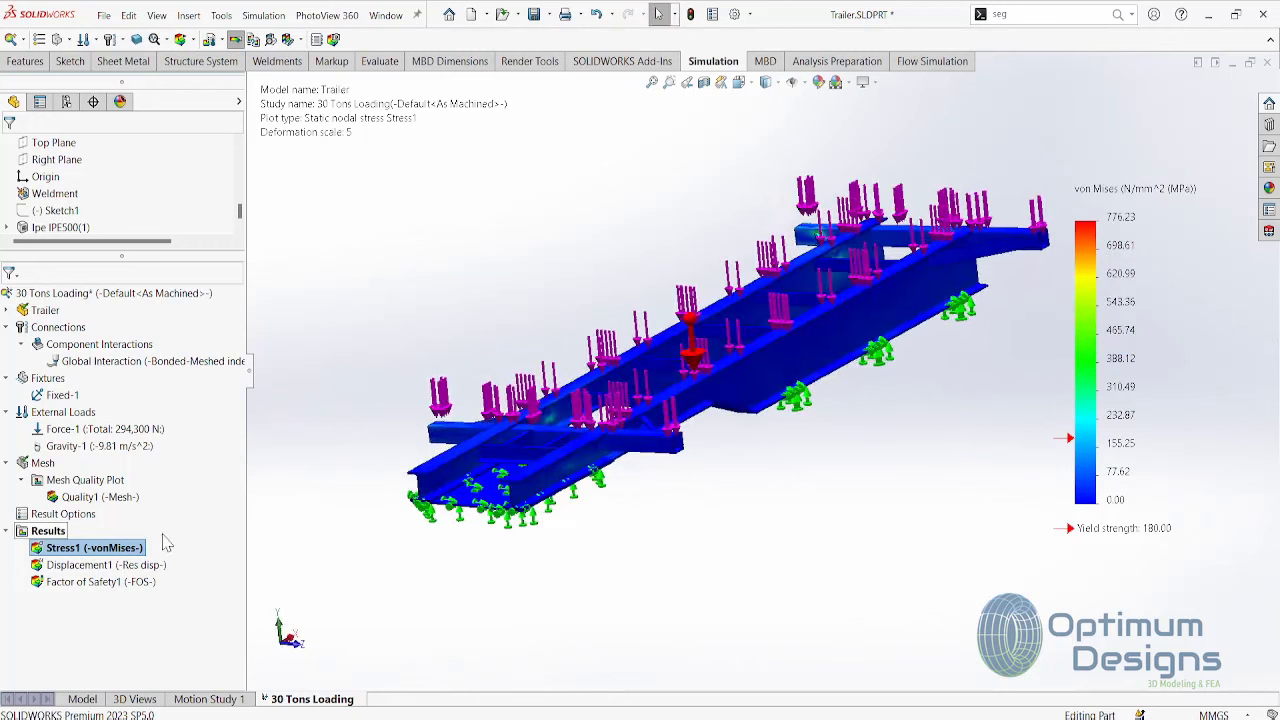
{"action": "double_click", "coordinate": [130, 547]}
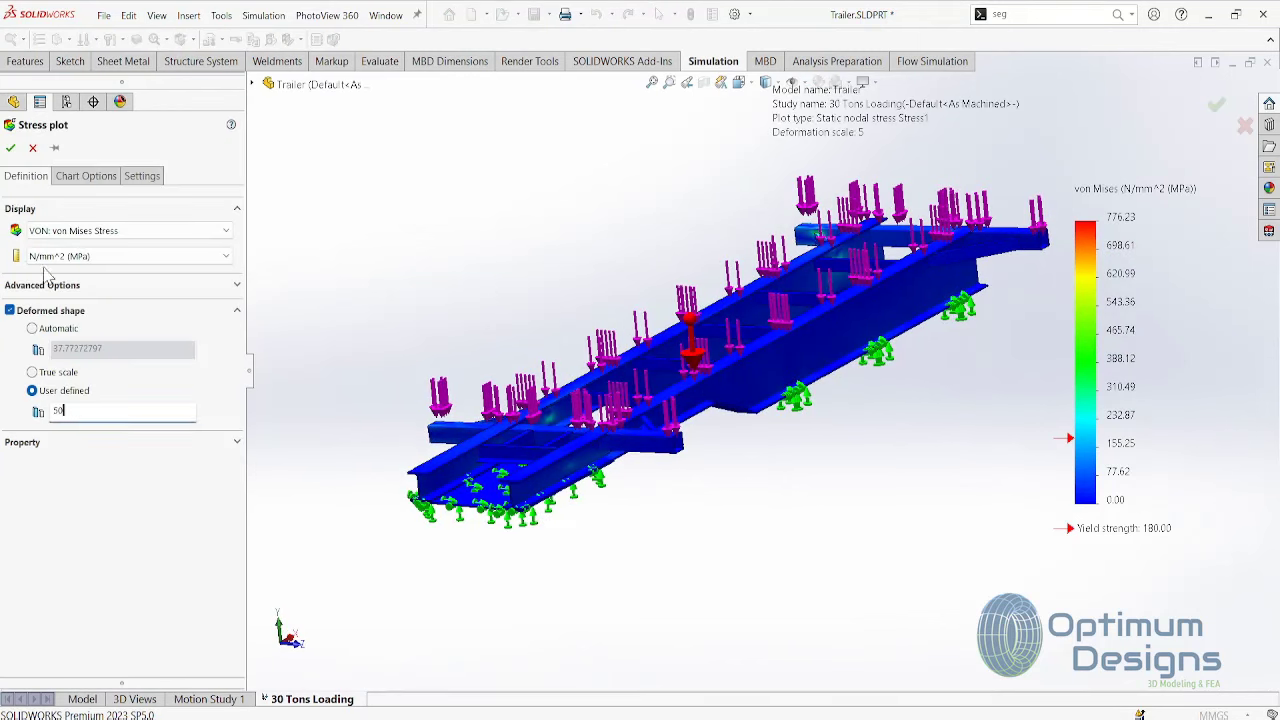
{"action": "left_click", "coordinate": [82, 179]}
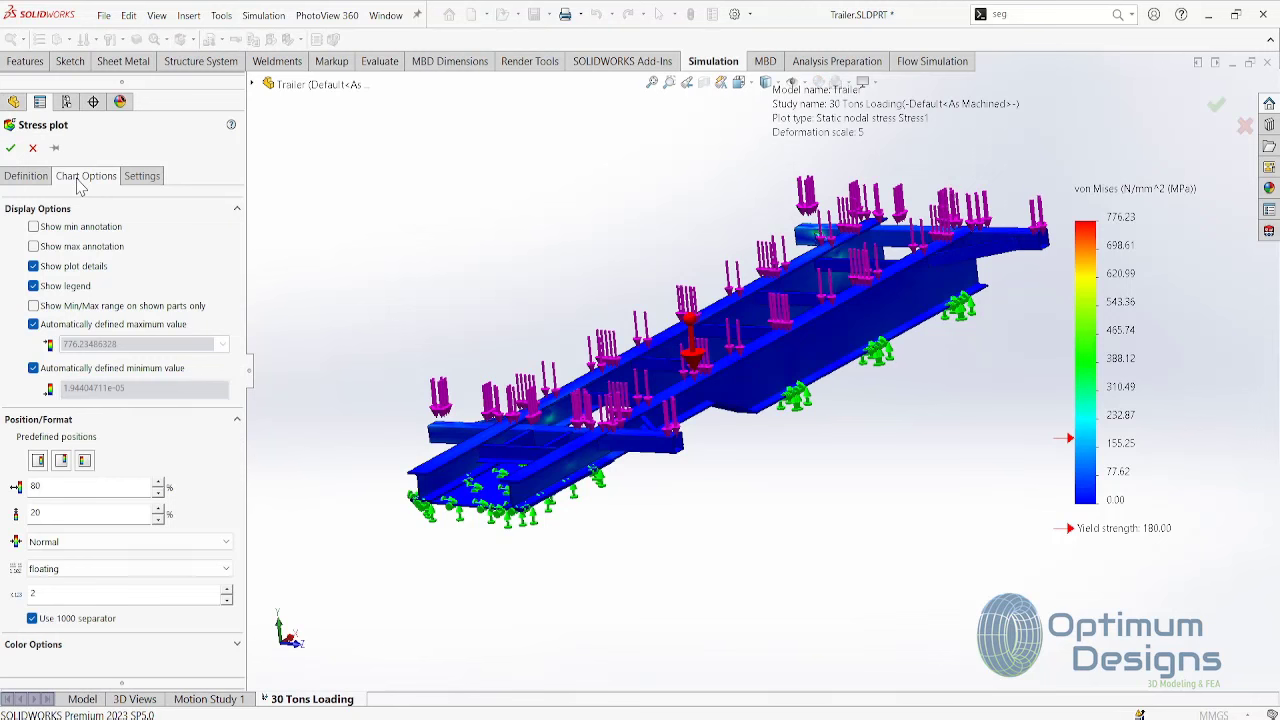
{"action": "left_click", "coordinate": [33, 246]}
{"action": "left_click", "coordinate": [33, 226]}
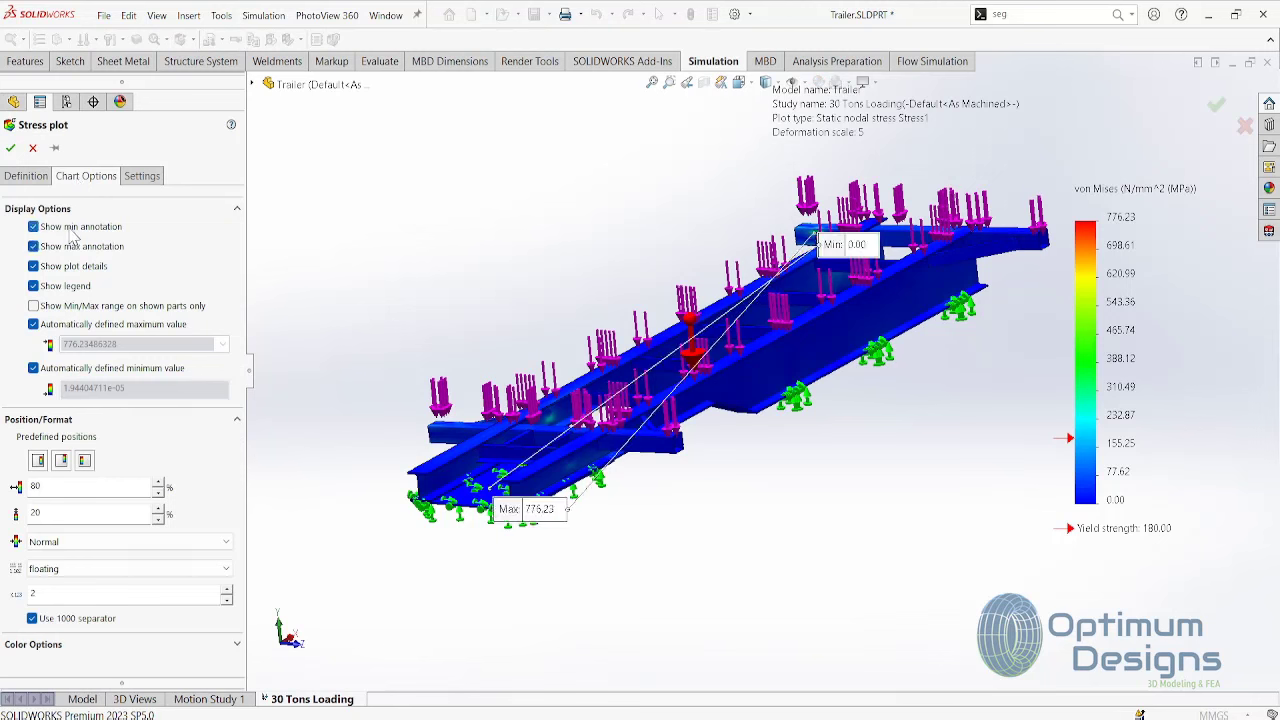
{"action": "mouse_move", "coordinate": [510, 488]}
{"action": "left_mouse_down"}
{"action": "mouse_move", "coordinate": [603, 466]}
{"action": "mouse_move", "coordinate": [757, 168]}
{"action": "left_mouse_up"}
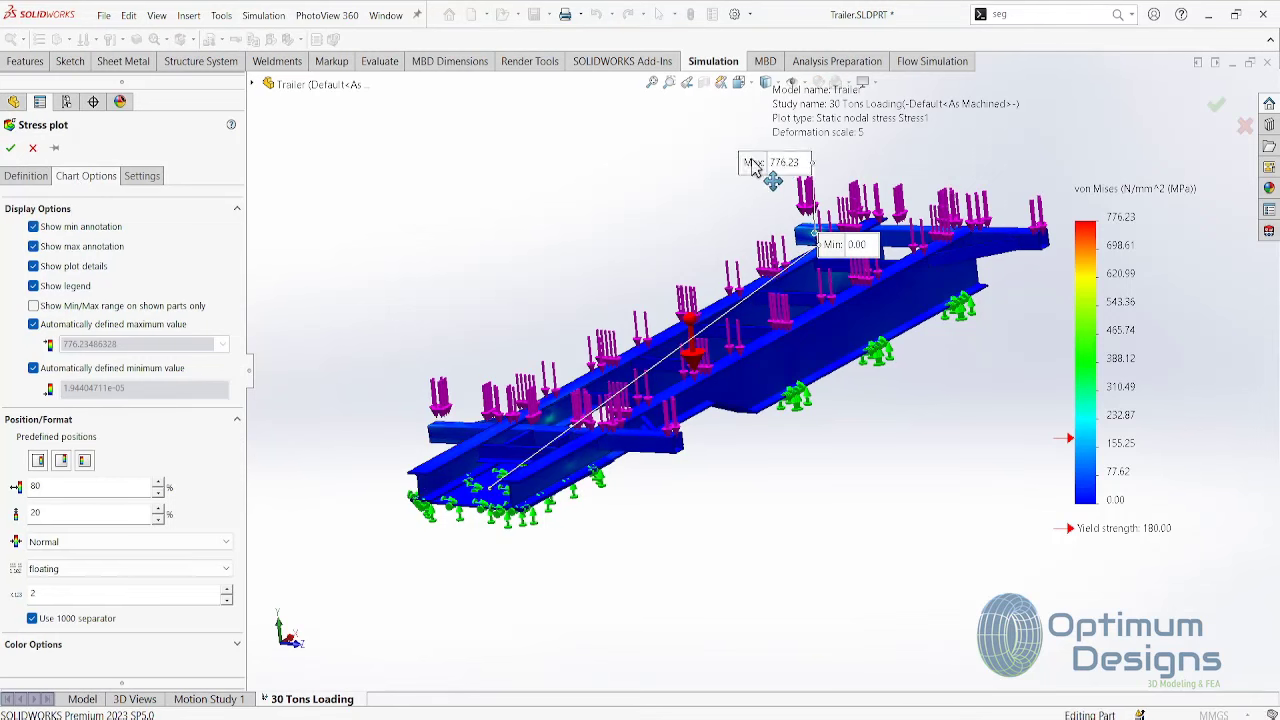
{"action": "left_click_drag", "start_coordinate": [848, 244], "coordinate": [425, 456]}
{"action": "left_click_drag", "start_coordinate": [368, 508], "coordinate": [350, 541]}
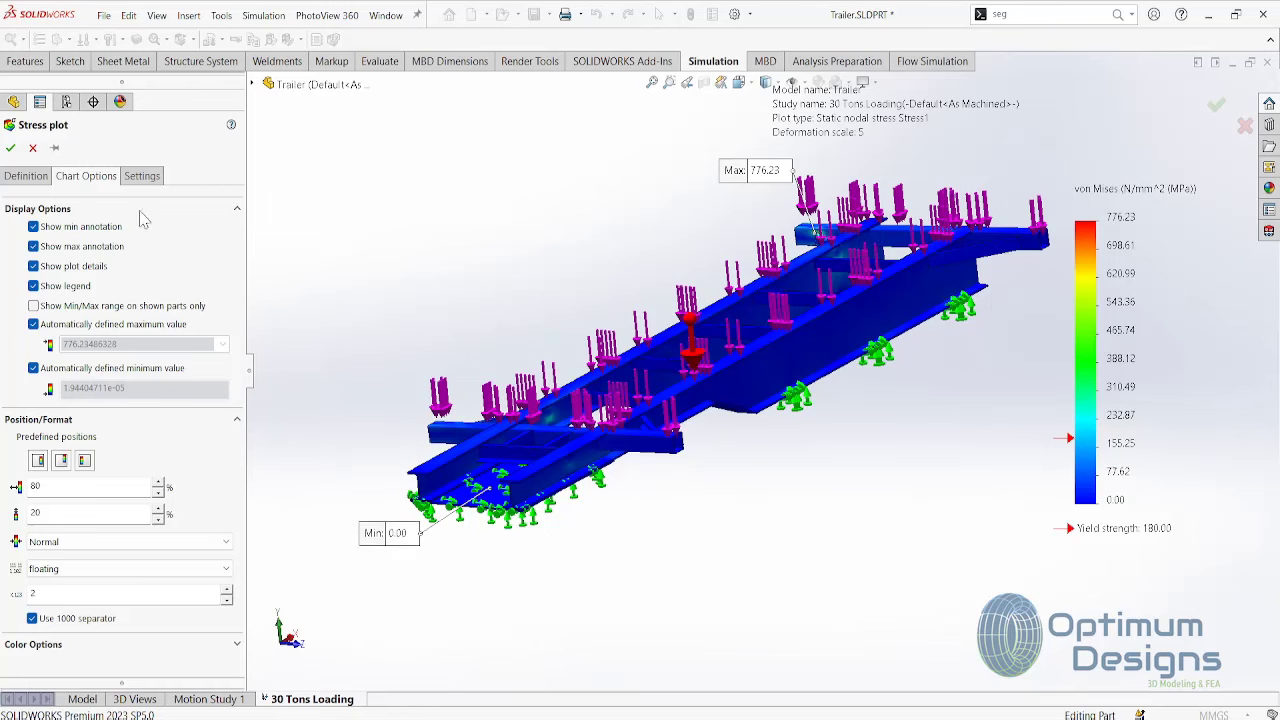
{"action": "left_click", "coordinate": [12, 148]}
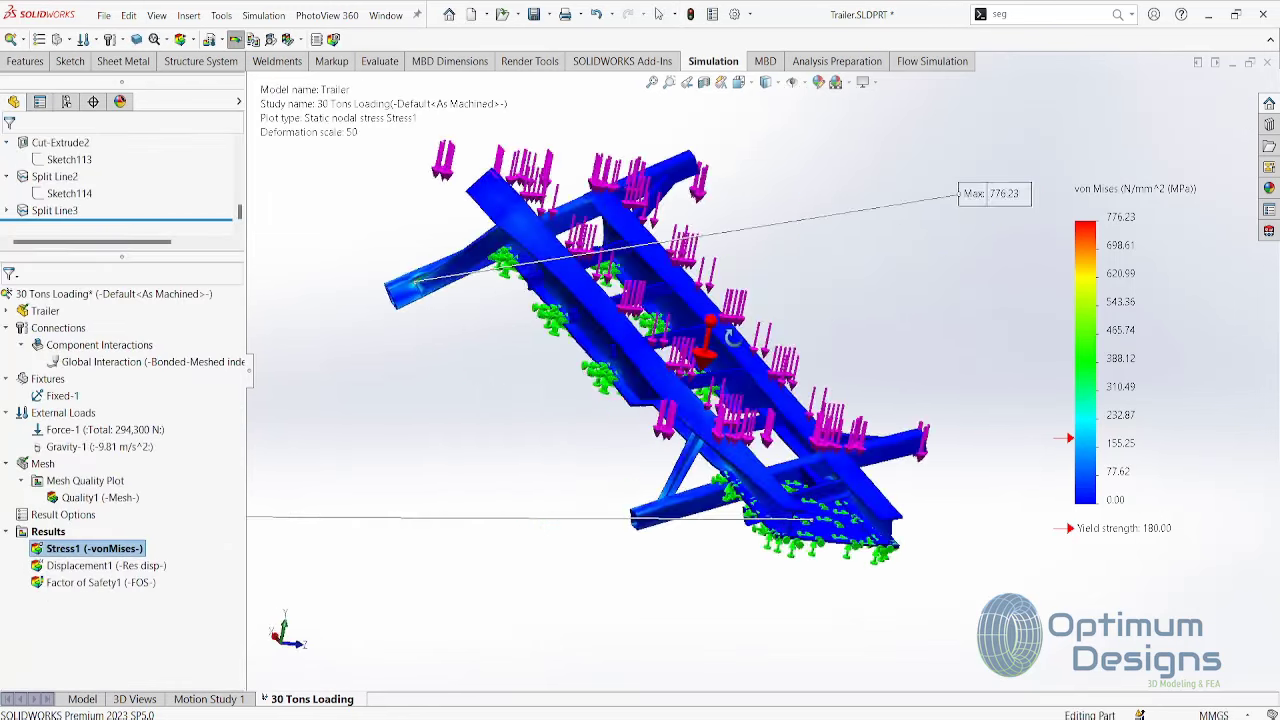
- Reset the stress plot's deformation scale from 50 back to 5
{"action": "mouse_move", "coordinate": [600, 230]}
{"action": "middle_mouse_down"}
{"action": "mouse_move", "coordinate": [632, 293]}
{"action": "mouse_move", "coordinate": [600, 420]}
{"action": "middle_mouse_up"}
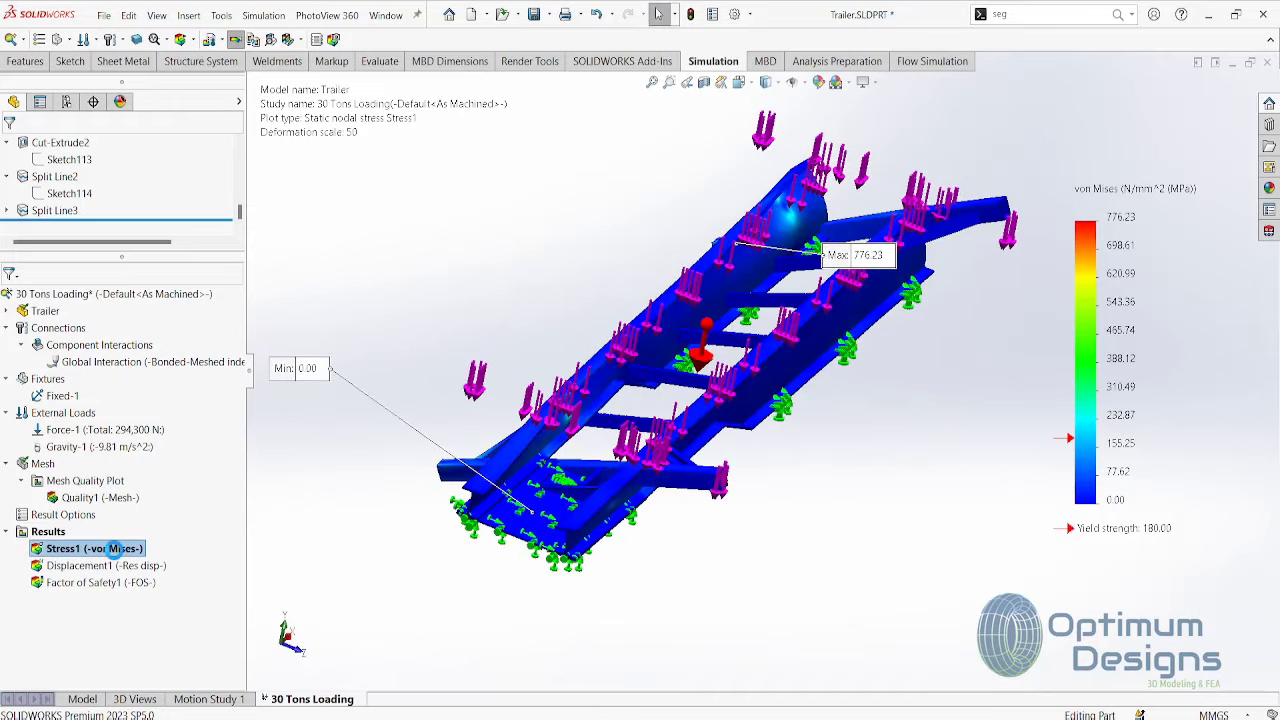
{"action": "double_click", "coordinate": [115, 549]}
{"action": "double_click", "coordinate": [86, 410]}
{"action": "type", "text": "5"}
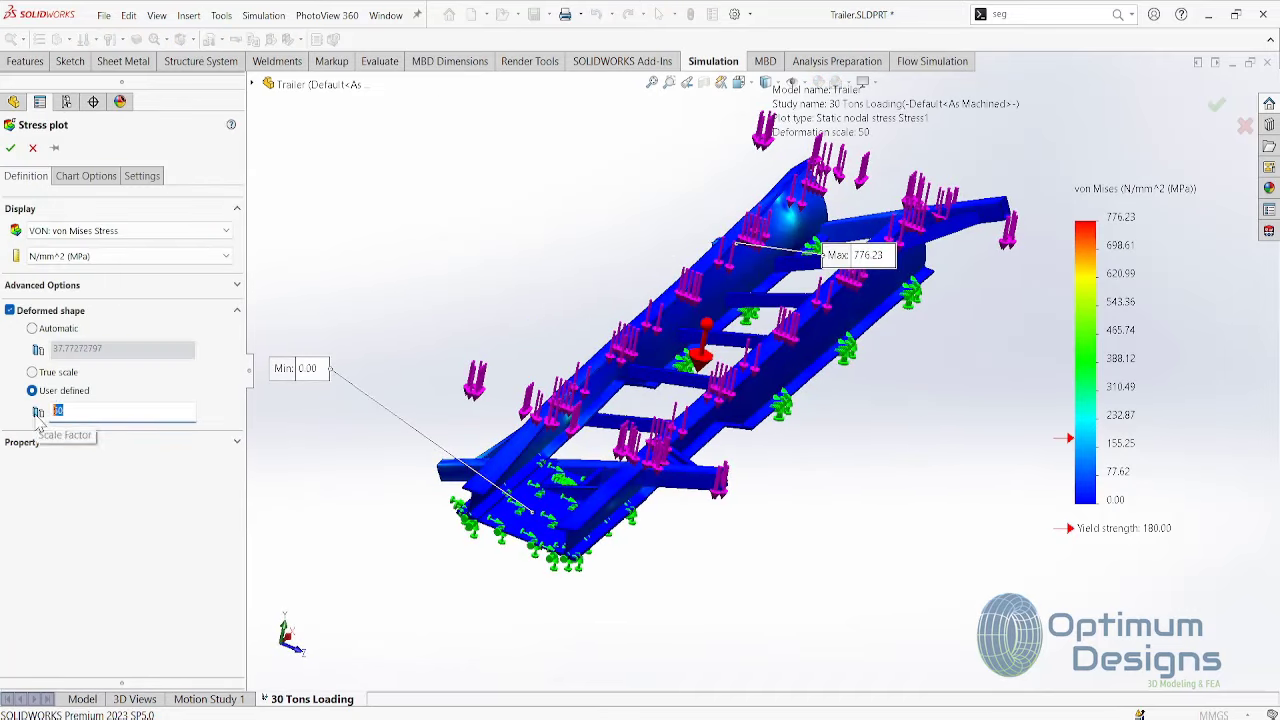
{"action": "left_click", "coordinate": [12, 148]}
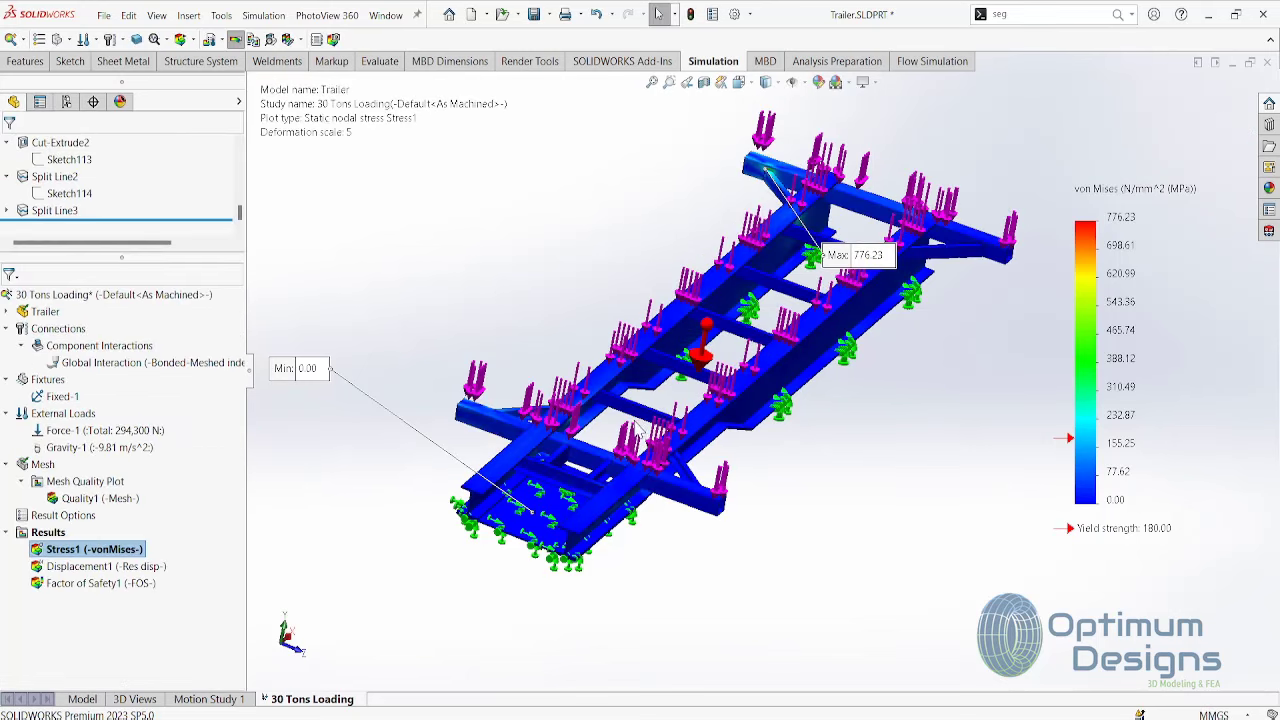
{"action": "middle_click_drag", "start_coordinate": [636, 428], "coordinate": [612, 394]}
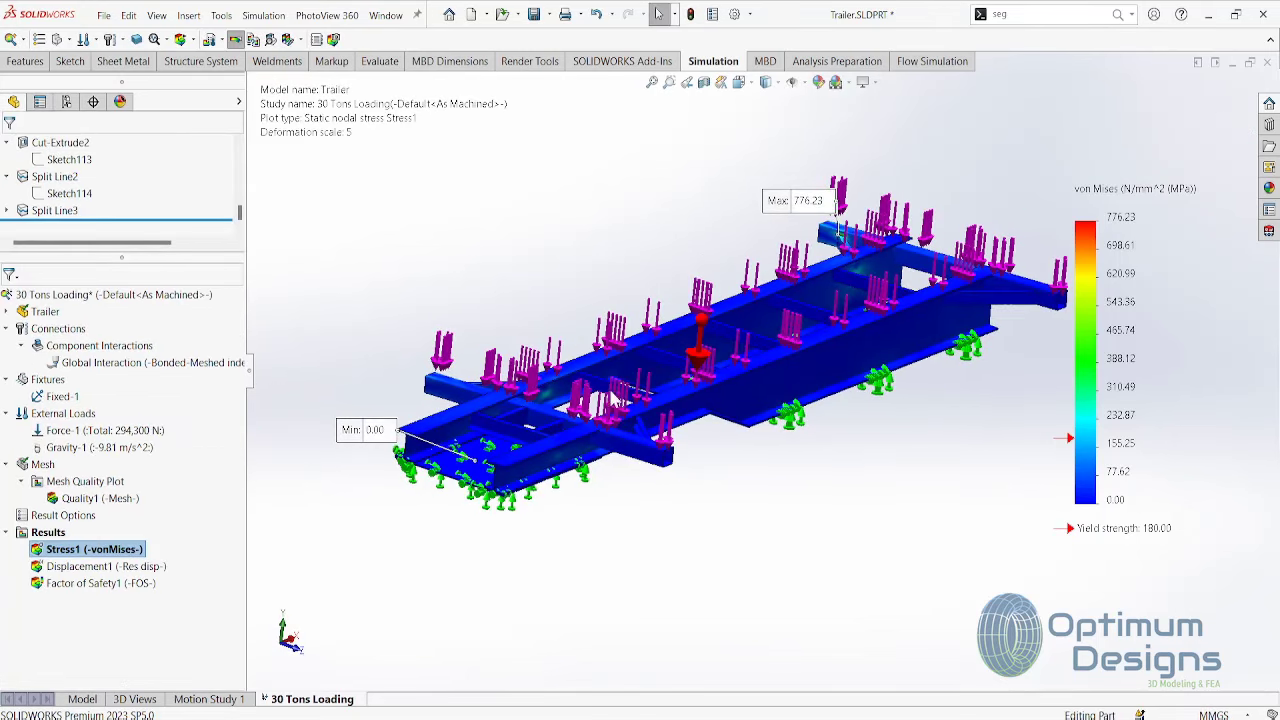
{"action": "left_click", "coordinate": [88, 566]}
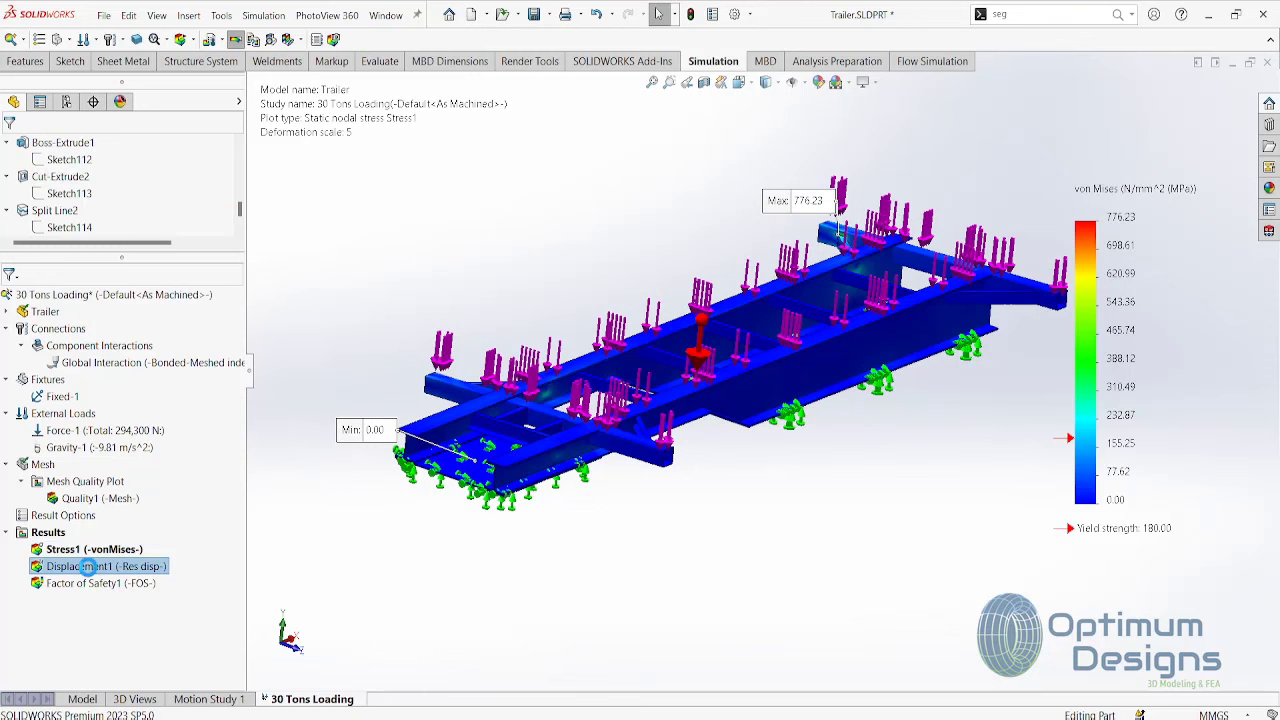
- Open the Displacement1 plot and set its legend number format to floating
{"action": "double_click", "coordinate": [88, 566]}
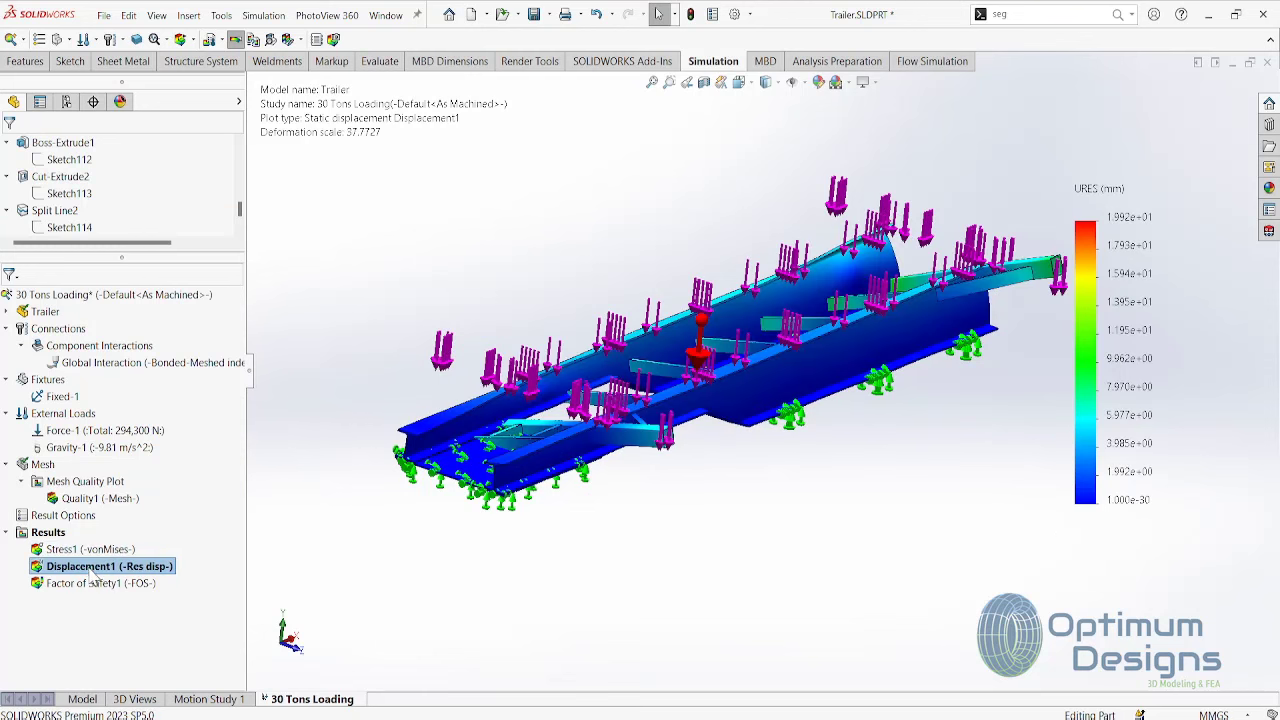
{"action": "right_click", "coordinate": [94, 571]}
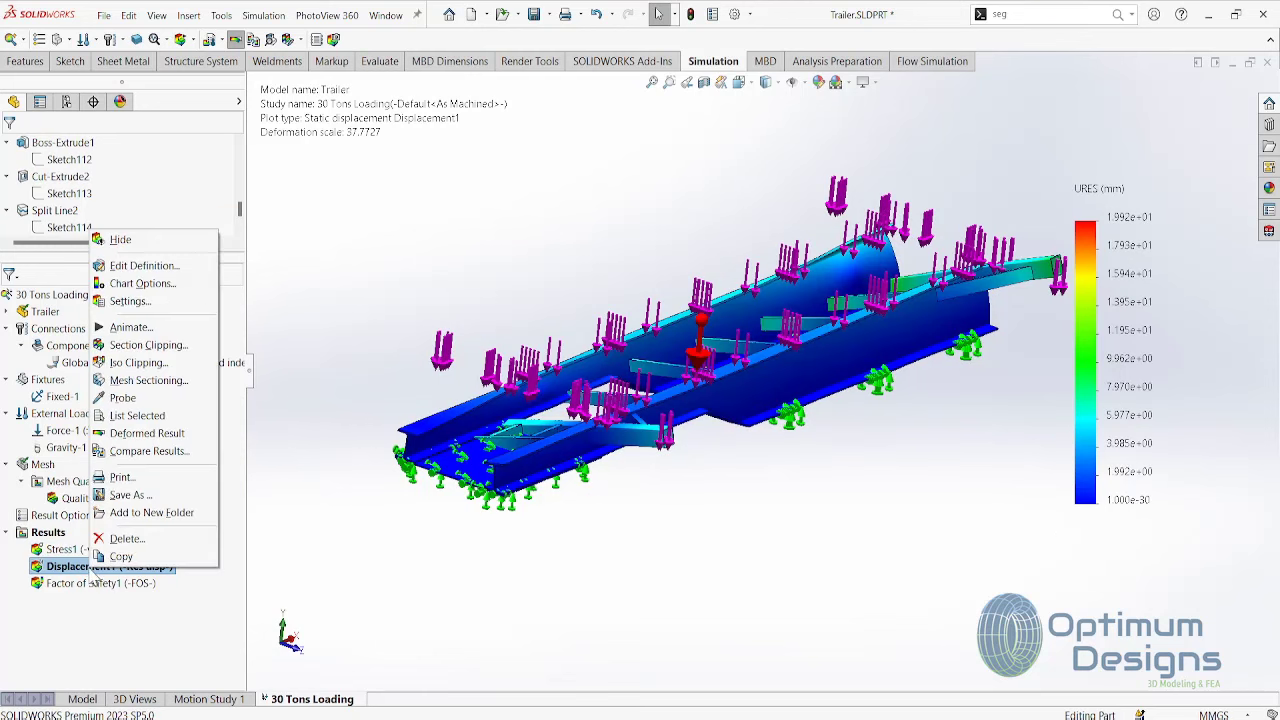
{"action": "left_click", "coordinate": [156, 302]}
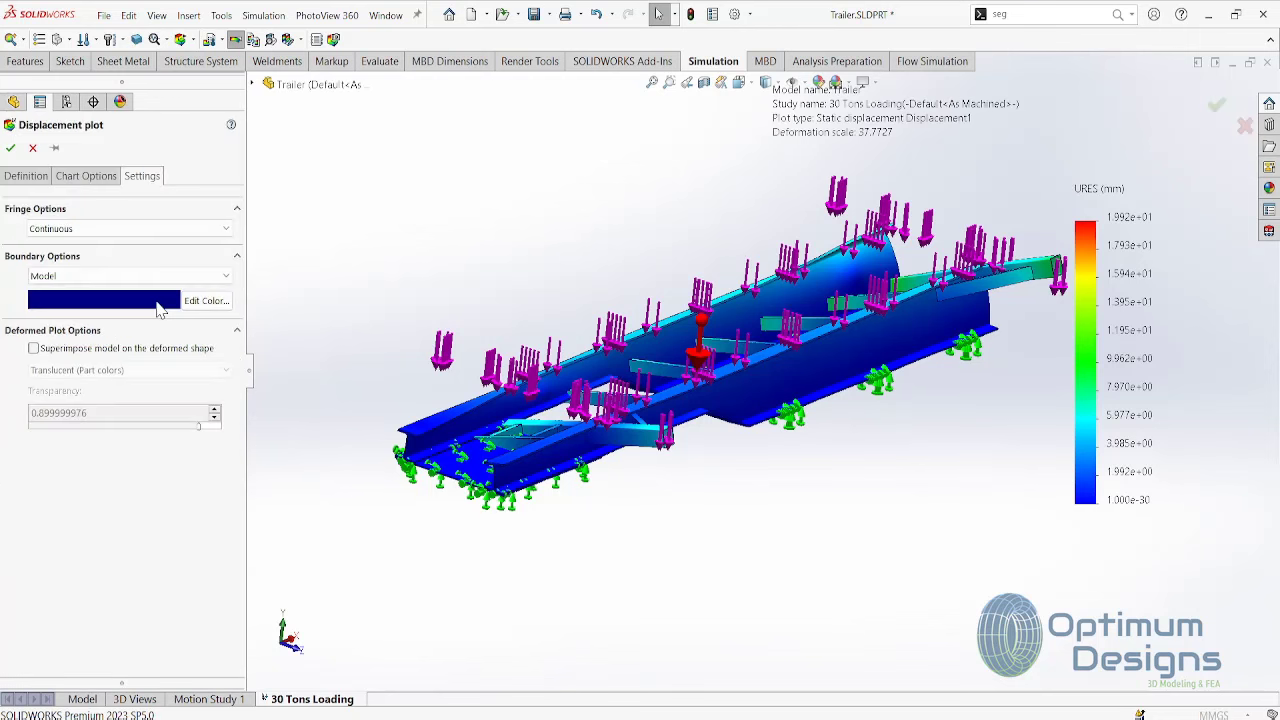
{"action": "left_click", "coordinate": [105, 184]}
{"action": "left_click", "coordinate": [60, 568]}
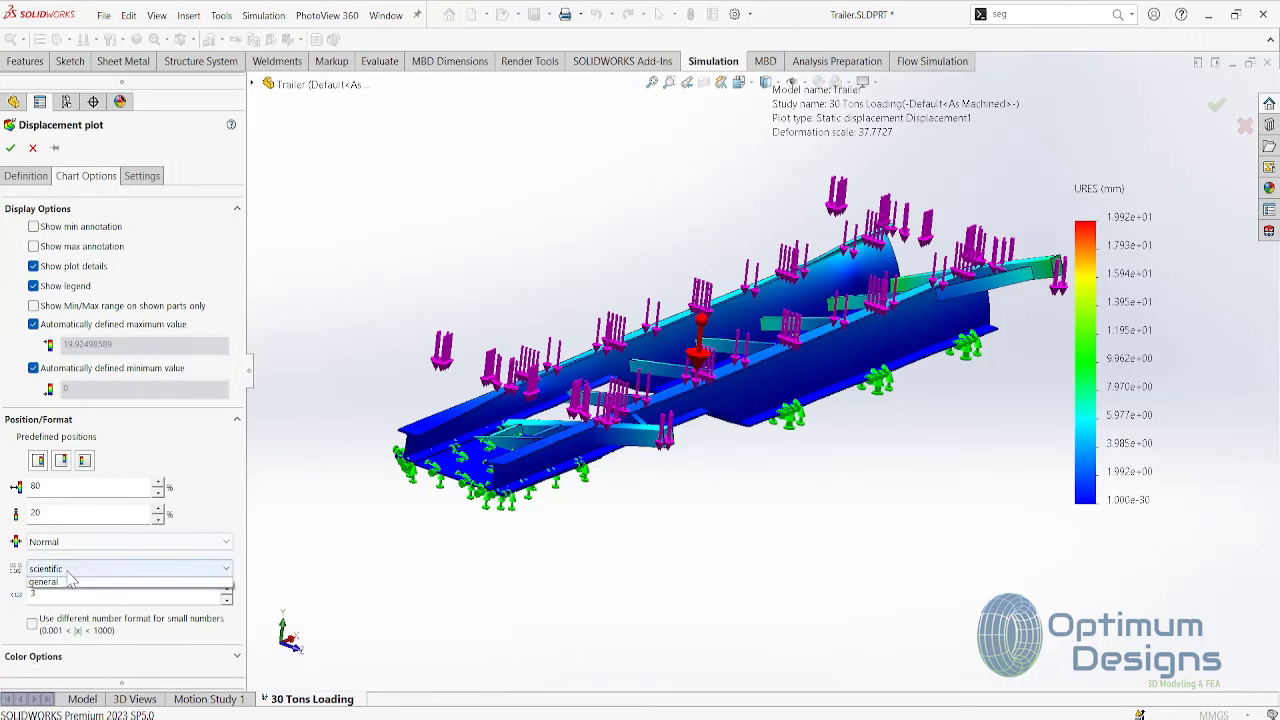
{"action": "left_click", "coordinate": [80, 598]}
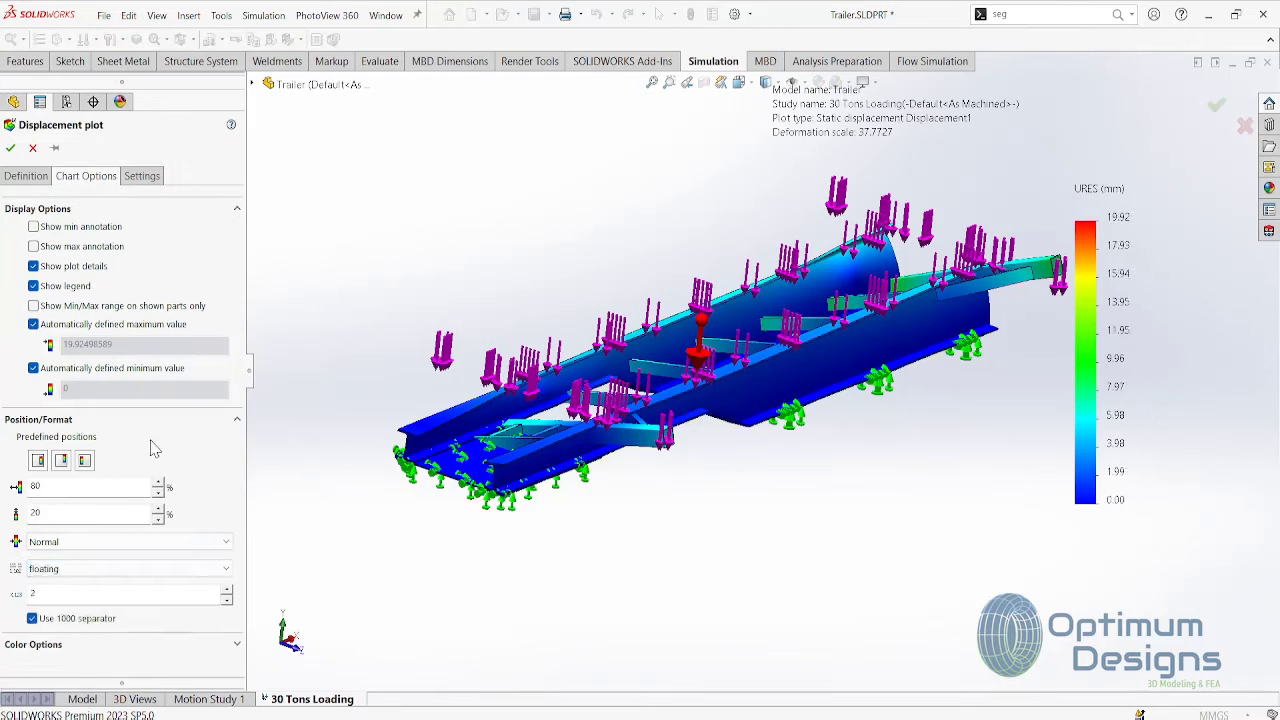
- Apply a user-defined deformation scale of 5, keeping millimetres as the unit, then orbit the plot
{"action": "left_click", "coordinate": [26, 176]}
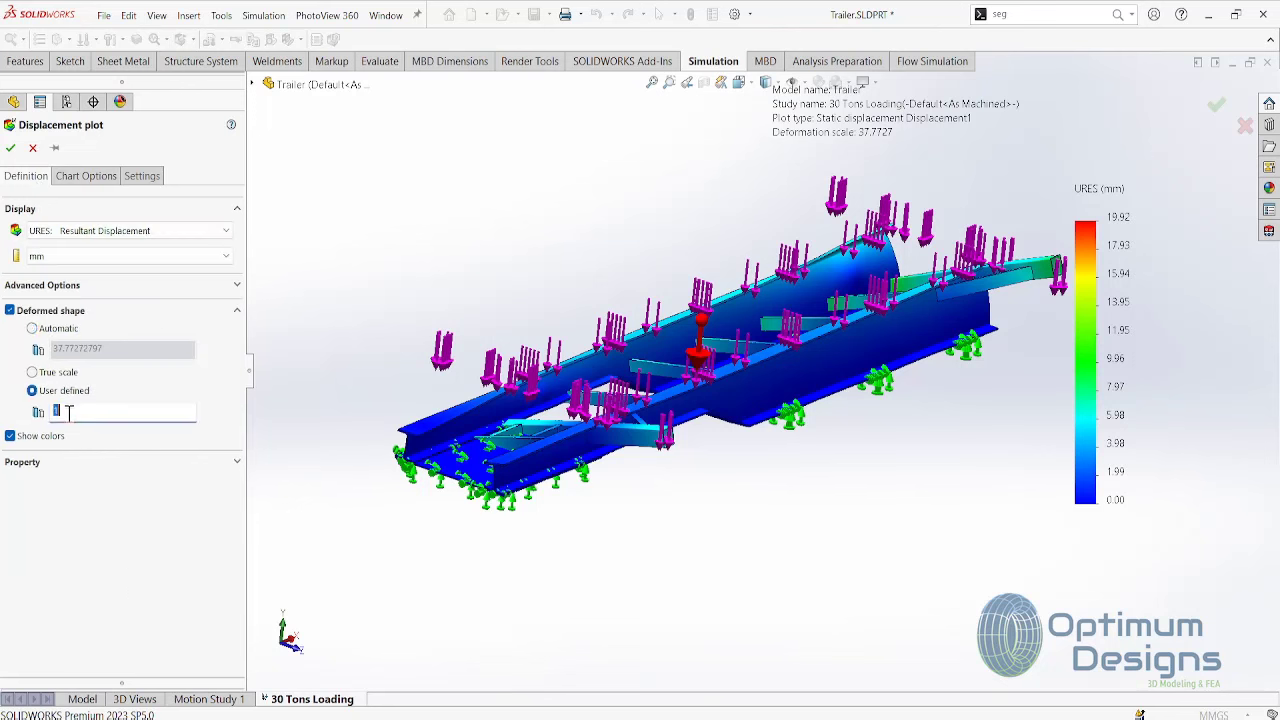
{"action": "type", "text": "5"}
{"action": "left_click", "coordinate": [95, 258]}
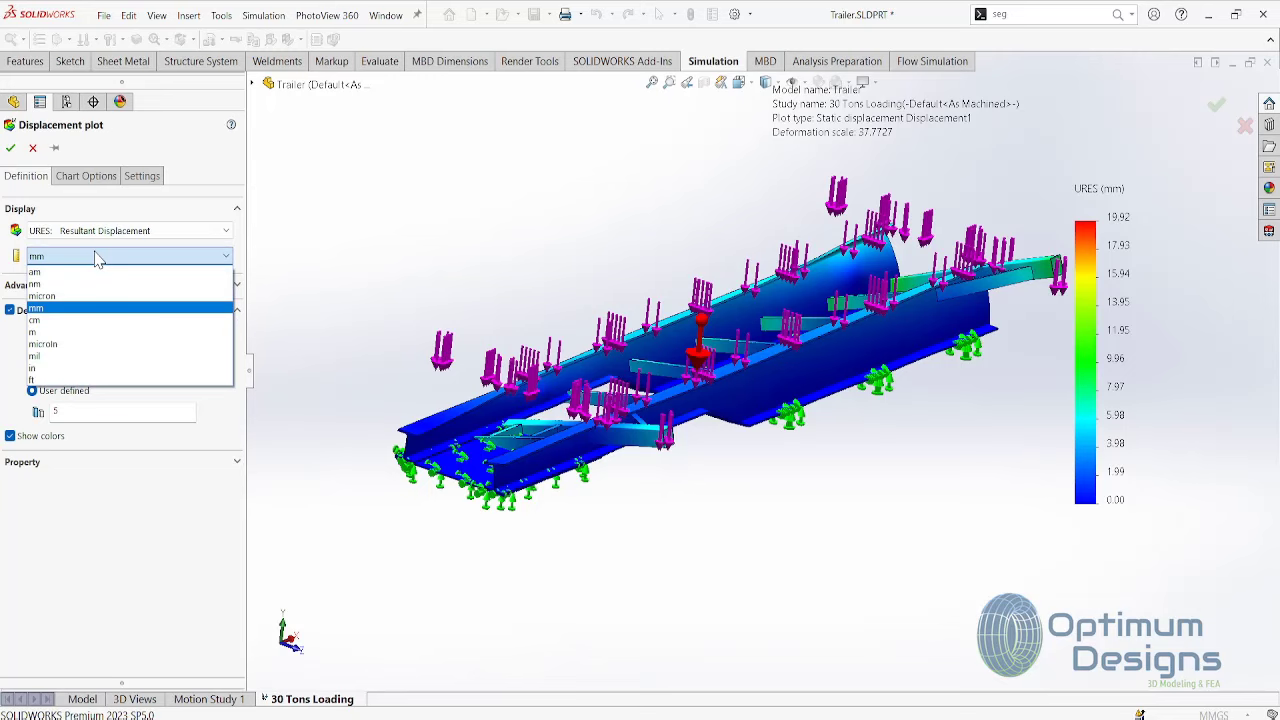
{"action": "left_click", "coordinate": [97, 258]}
{"action": "left_click", "coordinate": [12, 150]}
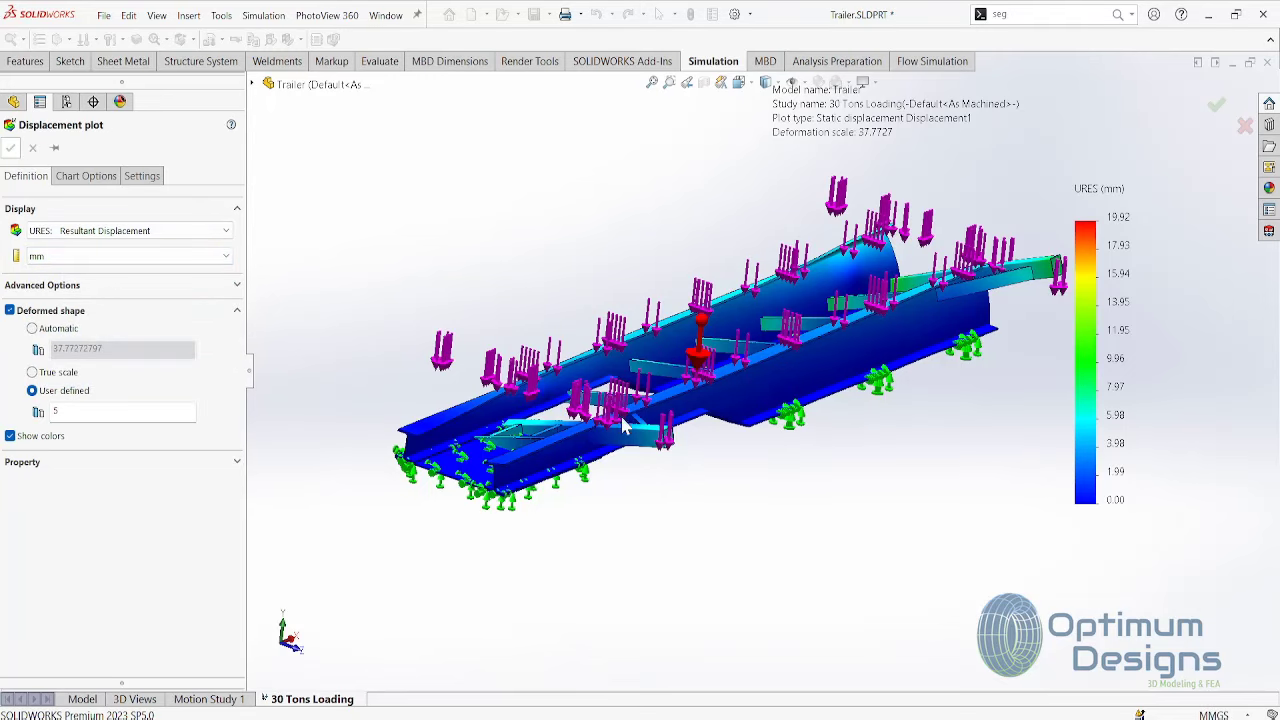
{"action": "mouse_move", "coordinate": [622, 425]}
{"action": "middle_mouse_down"}
{"action": "mouse_move", "coordinate": [748, 428]}
{"action": "mouse_move", "coordinate": [676, 490]}
{"action": "middle_mouse_up"}
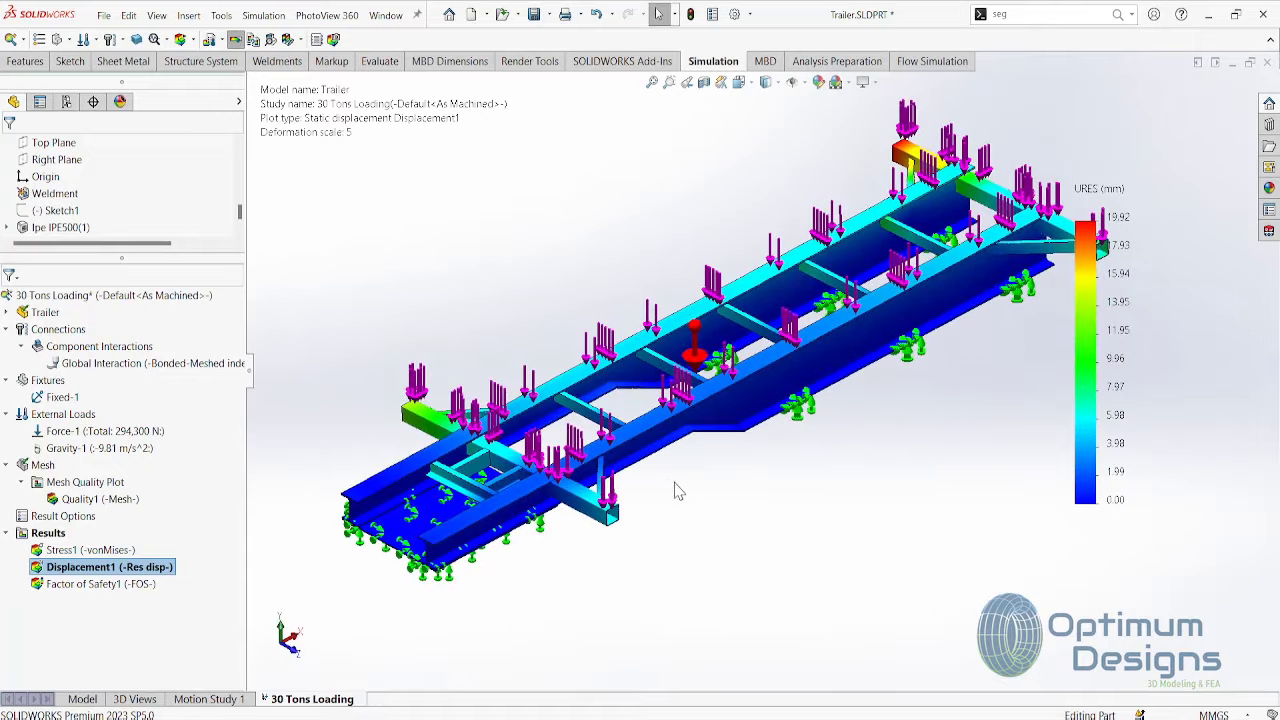
- Switch to an isometric view and start animating the Displacement1 plot
{"action": "key", "text": "space"}
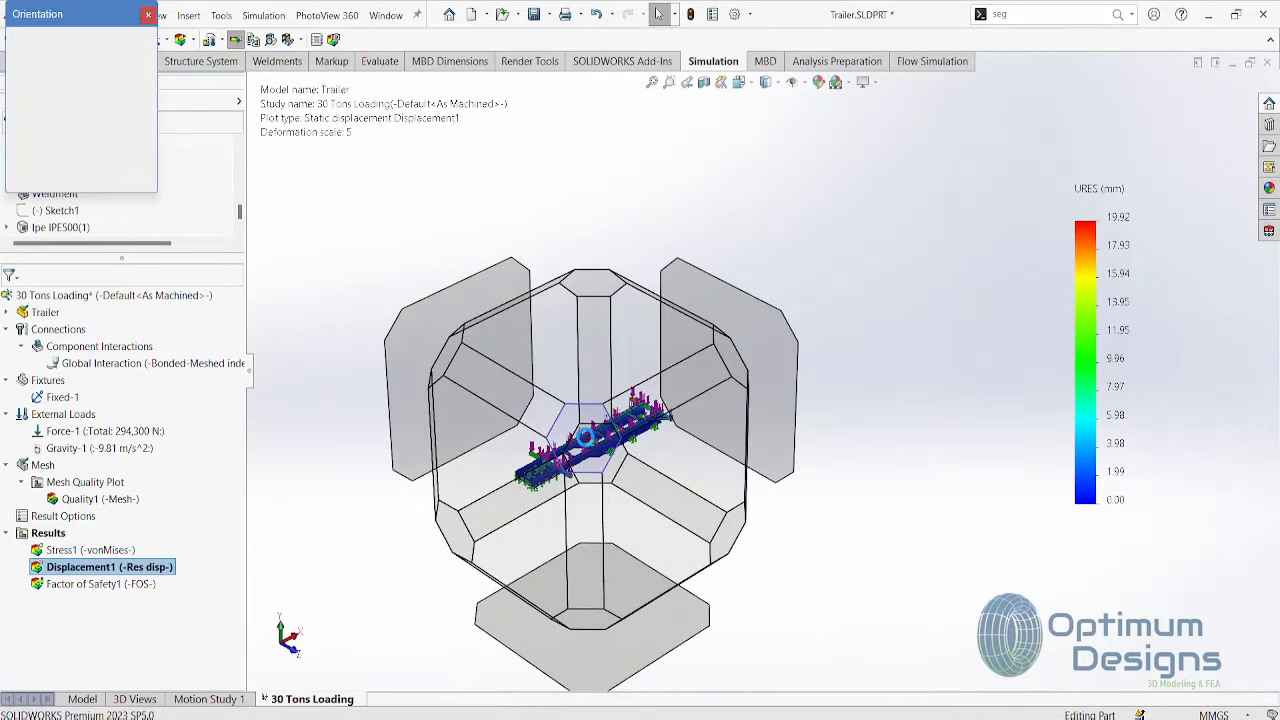
{"action": "left_click", "coordinate": [583, 430]}
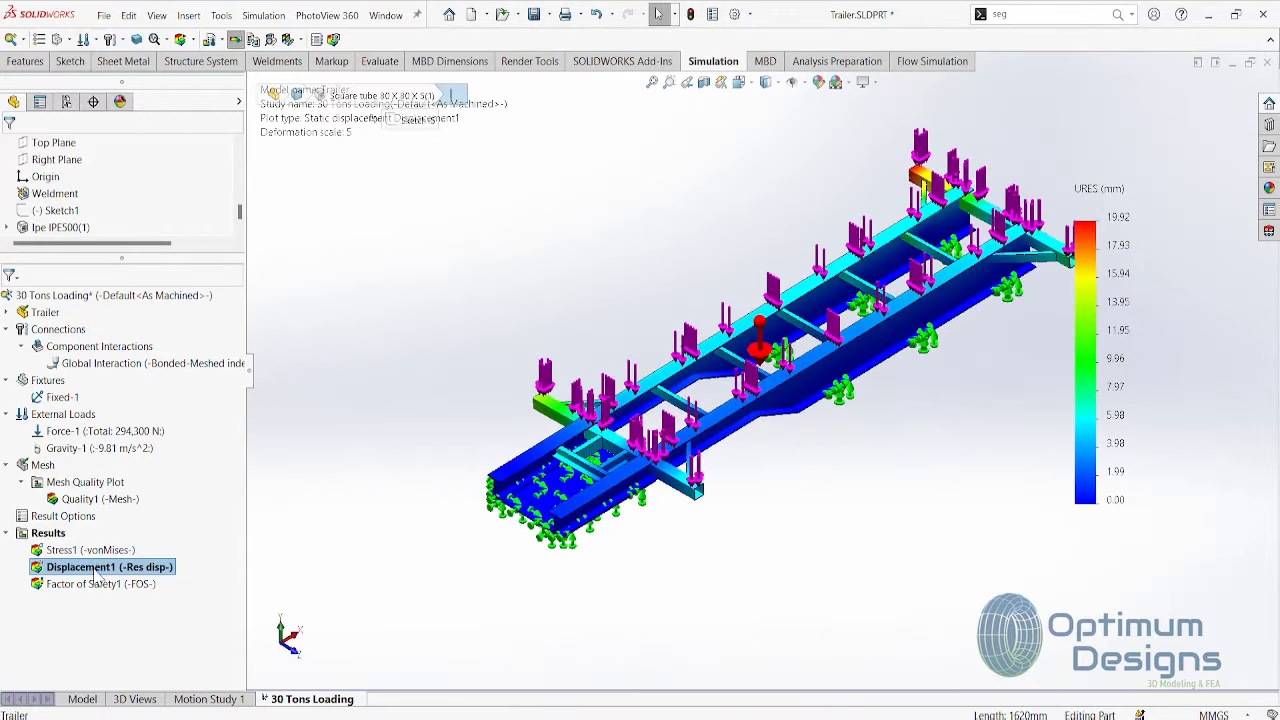
{"action": "right_click", "coordinate": [100, 572]}
{"action": "left_click", "coordinate": [150, 338]}
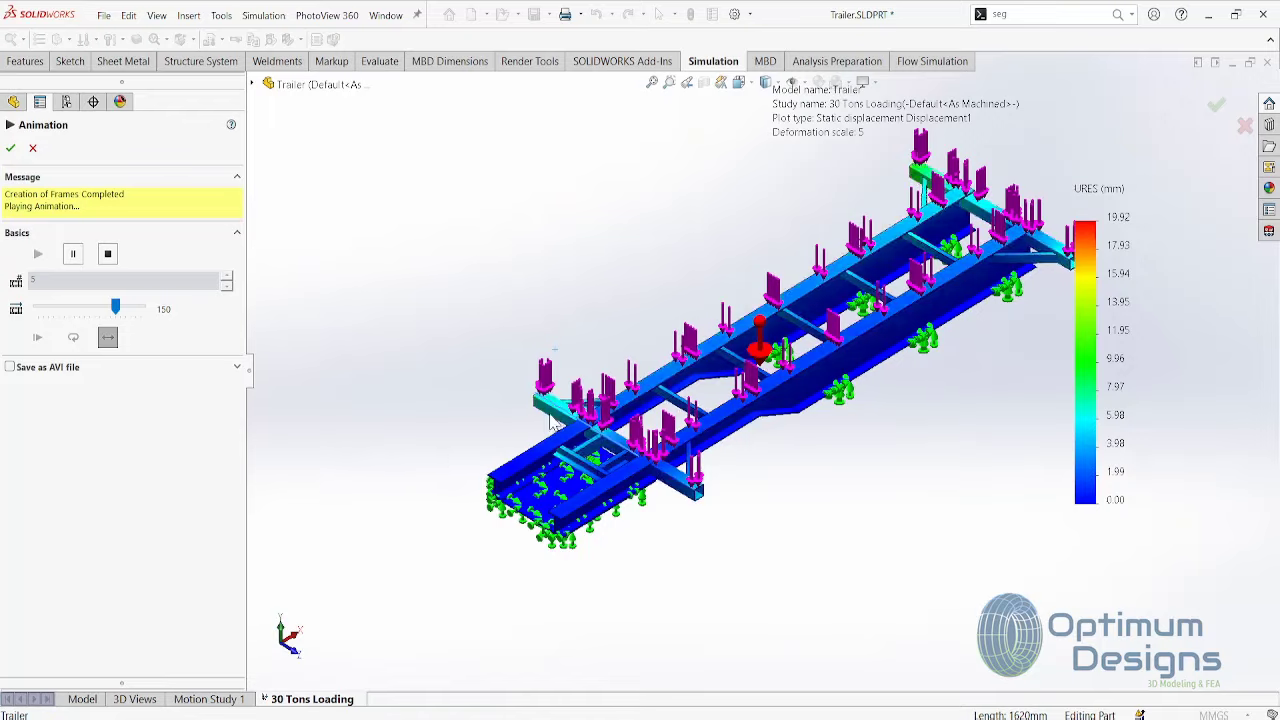
- While the animation plays, change to the Right view, zoom out and orbit into 3-D
{"action": "key", "text": "space"}
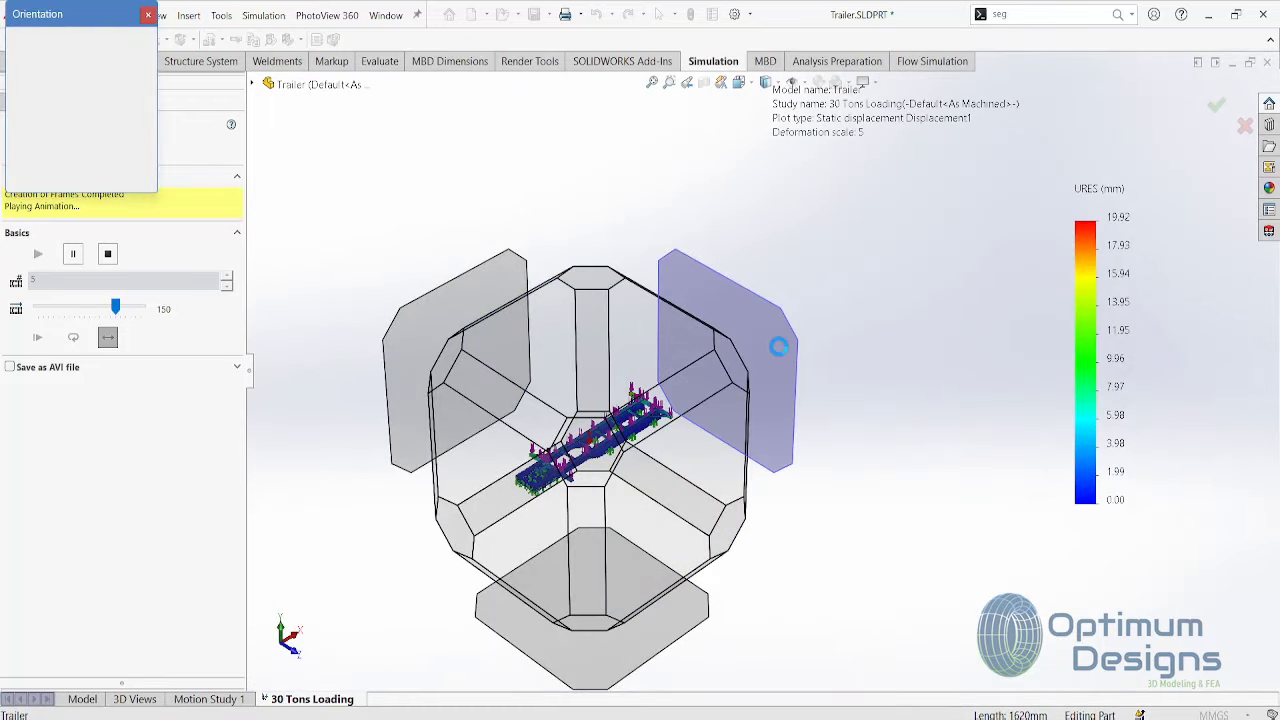
{"action": "left_click", "coordinate": [783, 356]}
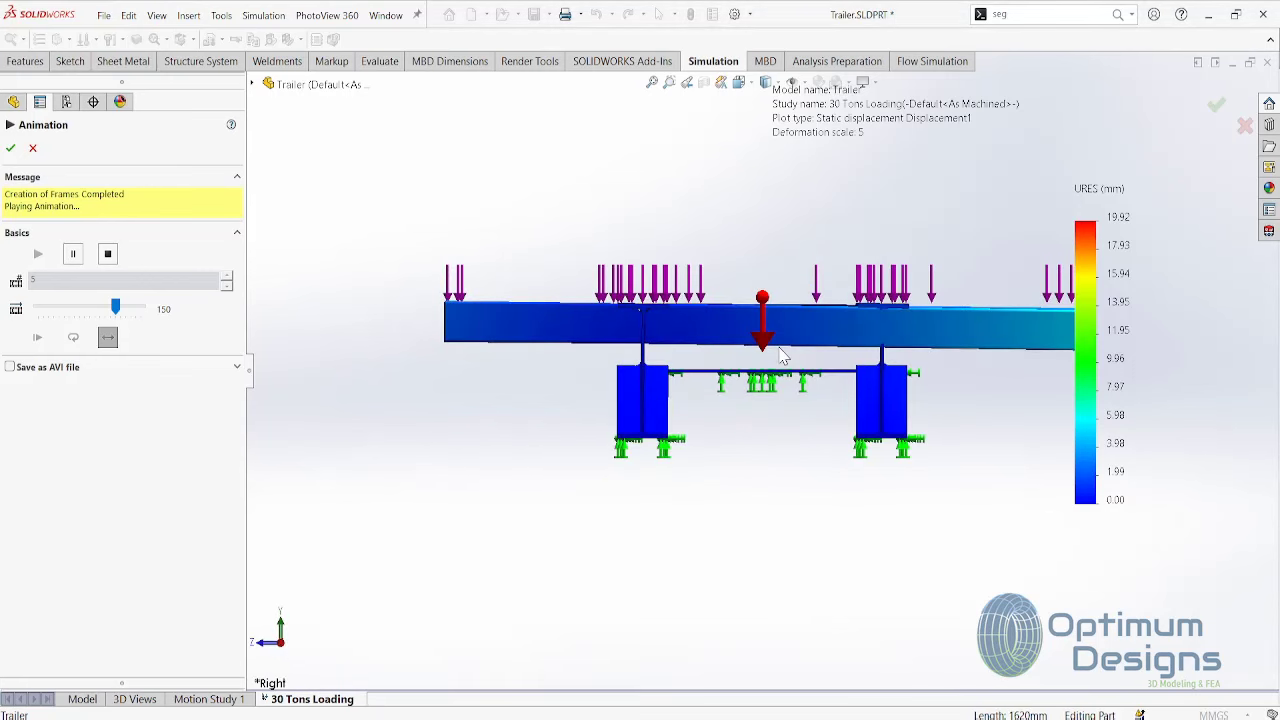
{"action": "scroll", "coordinate": [770, 486], "scroll_direction": "up", "scroll_amount": 3}
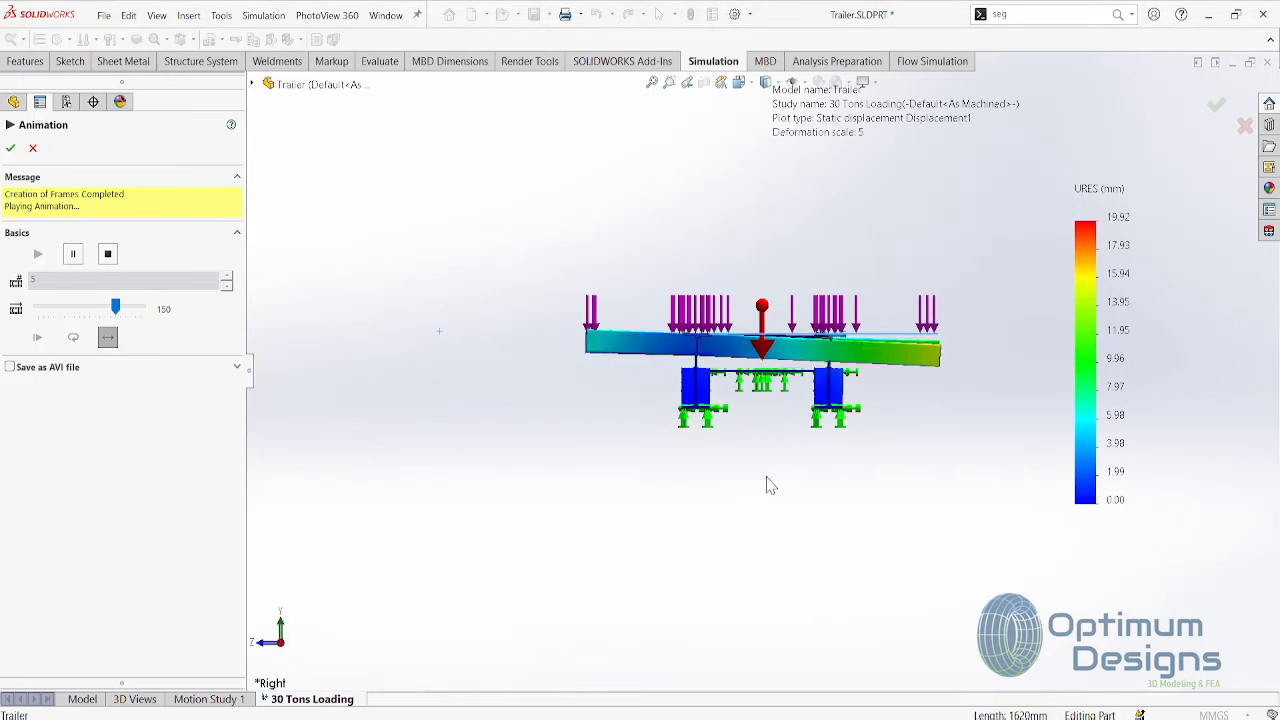
{"action": "mouse_move", "coordinate": [620, 469]}
{"action": "middle_mouse_down"}
{"action": "mouse_move", "coordinate": [724, 513]}
{"action": "mouse_move", "coordinate": [843, 620]}
{"action": "mouse_move", "coordinate": [834, 597]}
{"action": "mouse_move", "coordinate": [777, 609]}
{"action": "mouse_move", "coordinate": [846, 509]}
{"action": "mouse_move", "coordinate": [921, 539]}
{"action": "mouse_move", "coordinate": [600, 526]}
{"action": "mouse_move", "coordinate": [590, 568]}
{"action": "middle_mouse_up"}
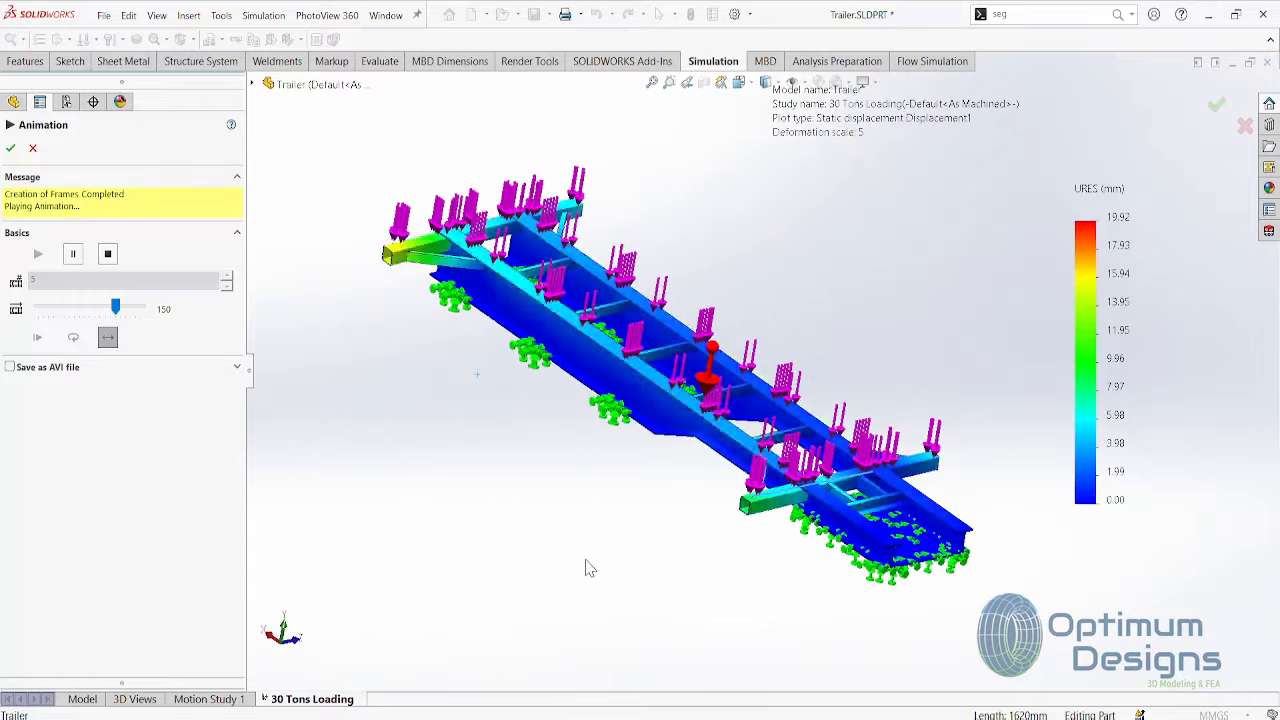
- Stop the animation, set an isometric view, and zoom so the trailer fills the graphics area
{"action": "left_click", "coordinate": [10, 148]}
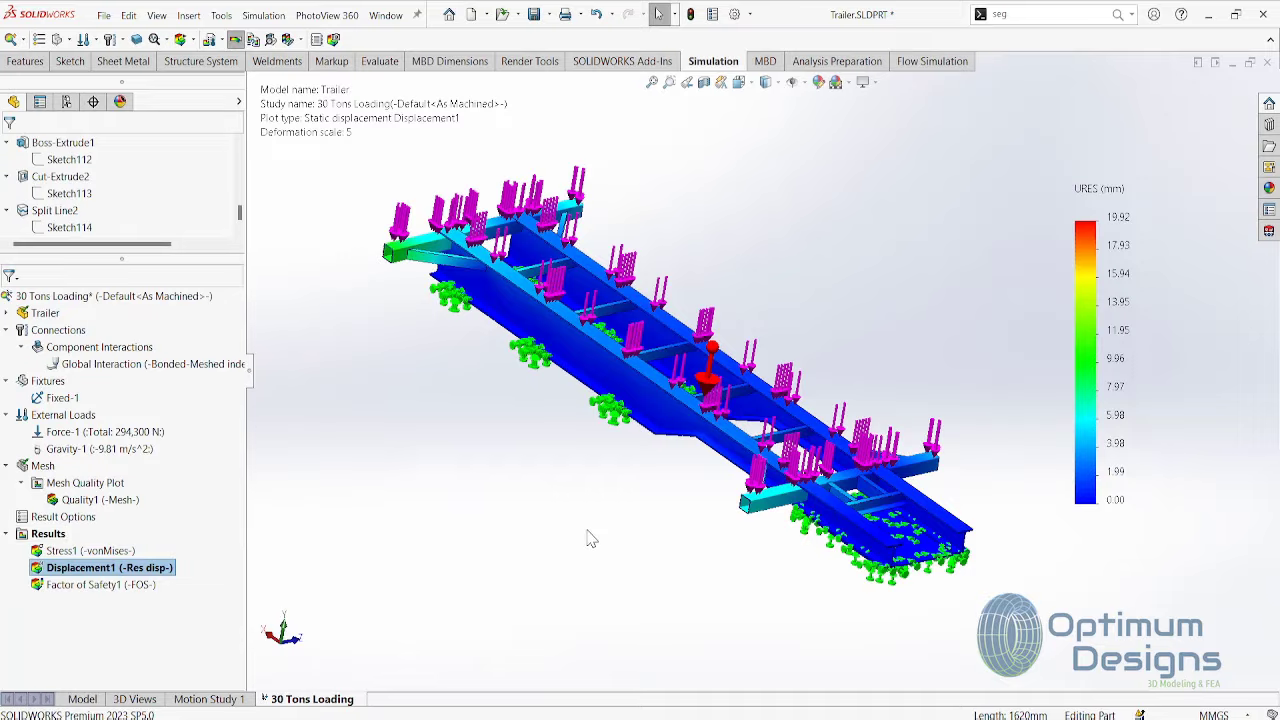
{"action": "key", "text": "space"}
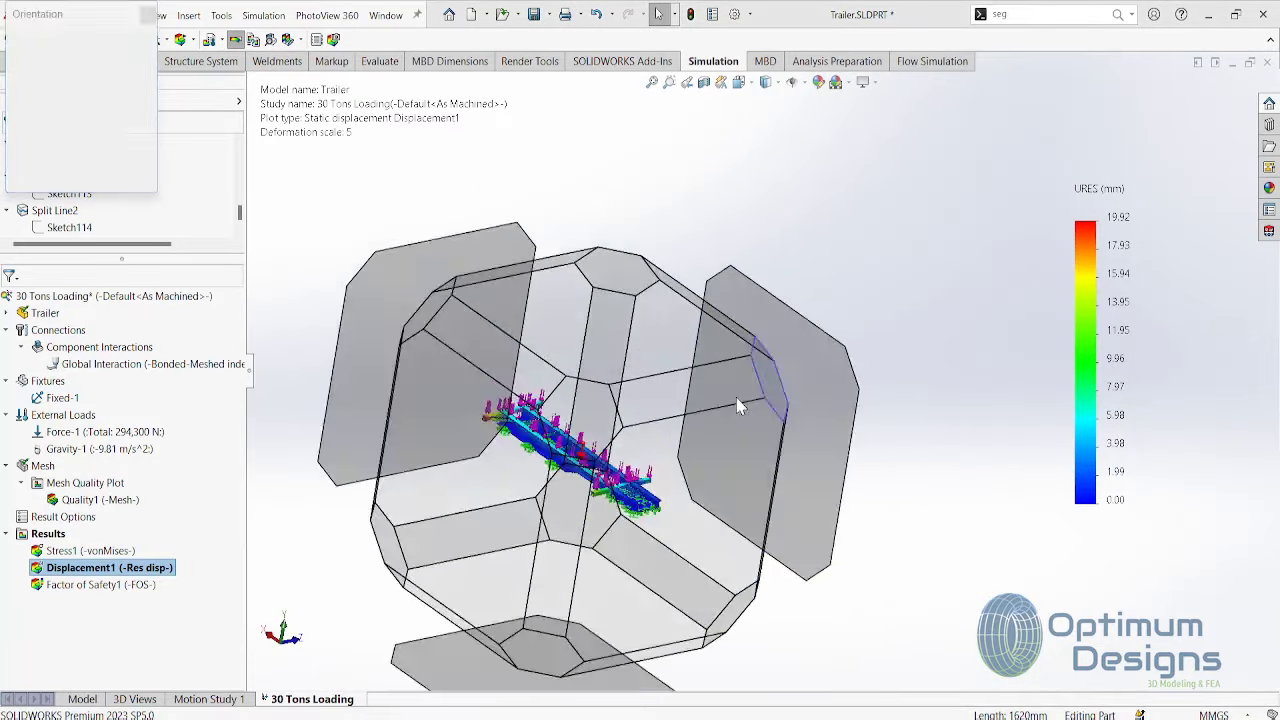
{"action": "left_click", "coordinate": [745, 400]}
{"action": "scroll", "coordinate": [760, 443], "scroll_direction": "up", "scroll_amount": 2}
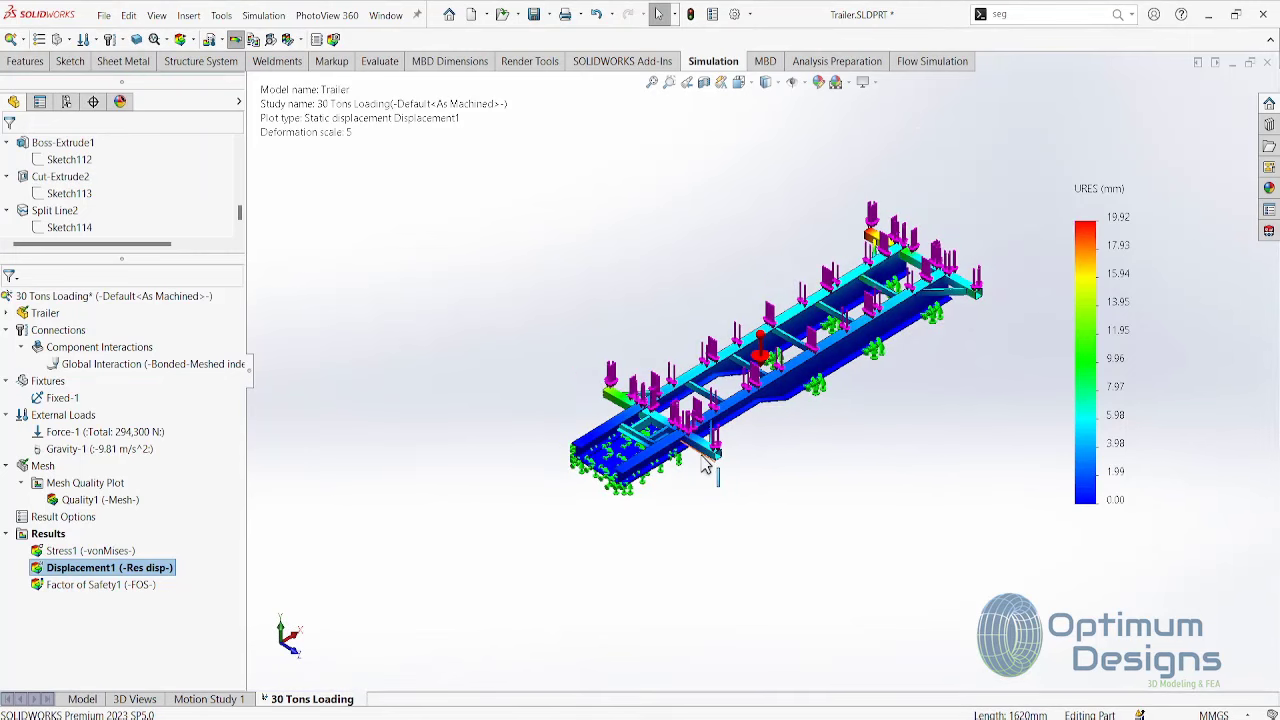
{"action": "scroll", "coordinate": [740, 482], "scroll_direction": "down", "scroll_amount": 1}
{"action": "scroll", "coordinate": [718, 474], "scroll_direction": "down", "scroll_amount": 1}
{"action": "scroll", "coordinate": [745, 500], "scroll_direction": "down", "scroll_amount": 2}
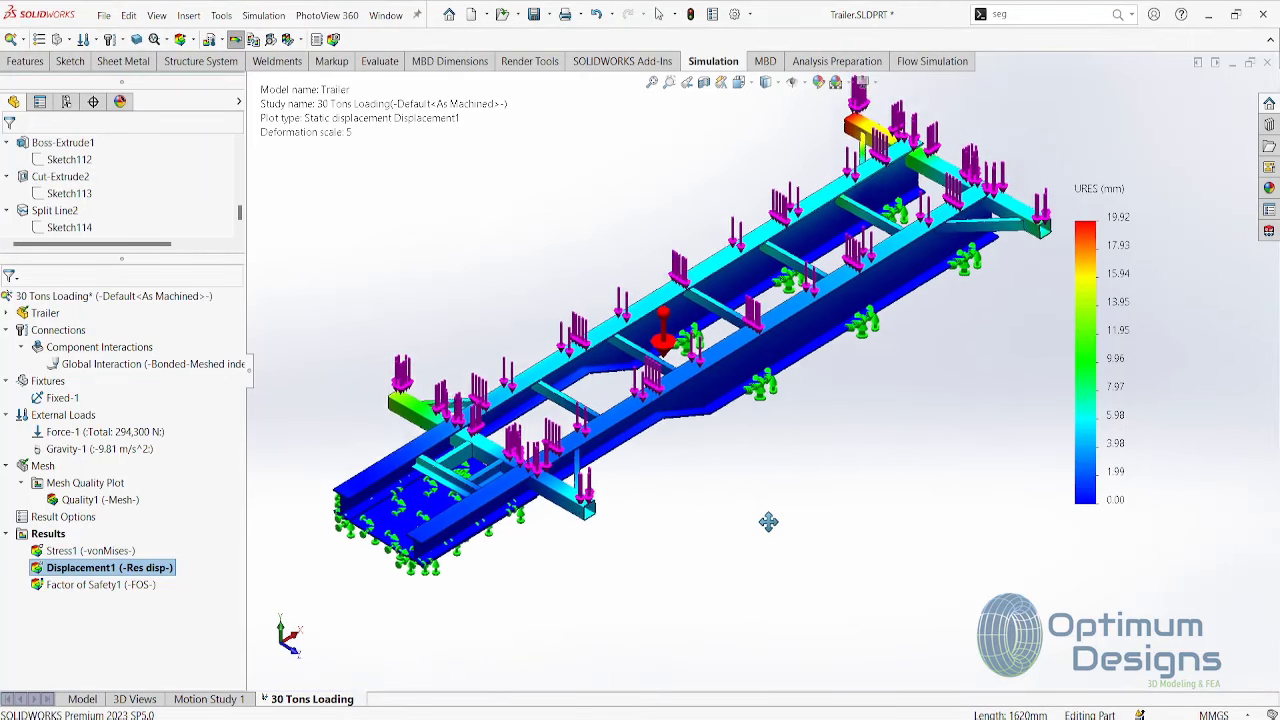
{"action": "scroll", "coordinate": [760, 545], "scroll_direction": "down", "scroll_amount": 2}
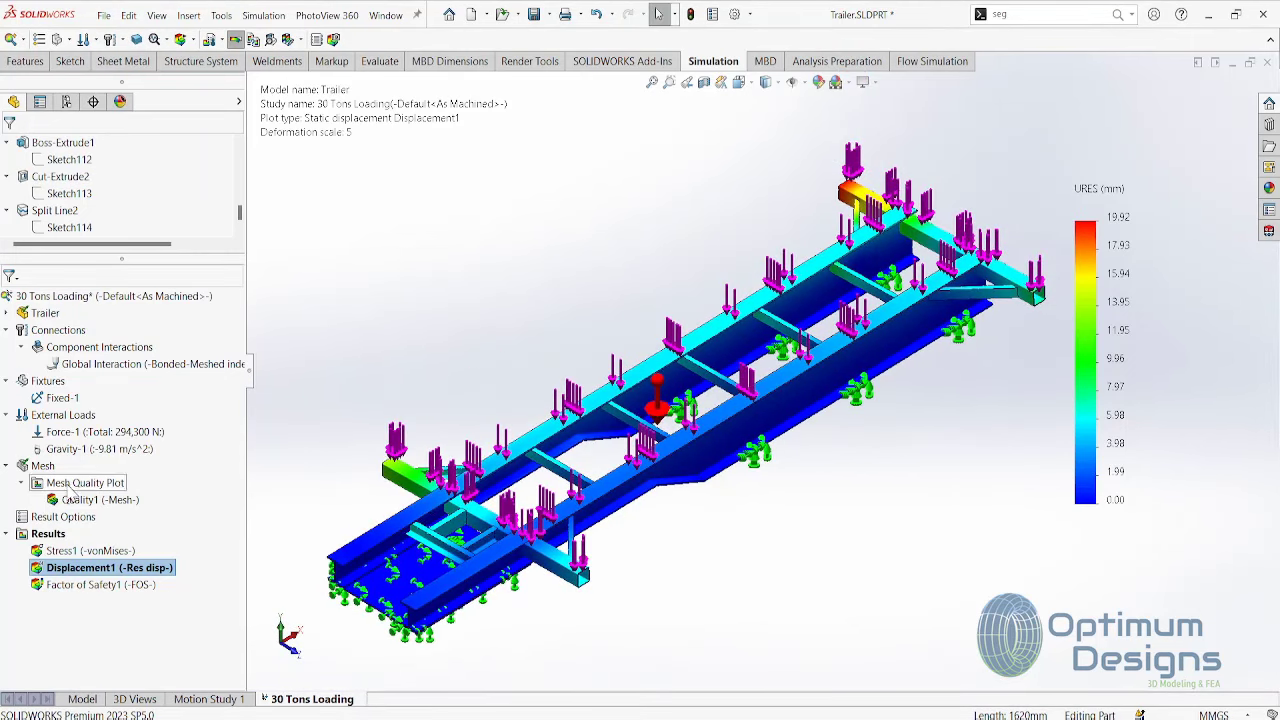
- Publish the 30 Tons Loading study report to Word with default sections and path
{"action": "left_click", "coordinate": [318, 42]}
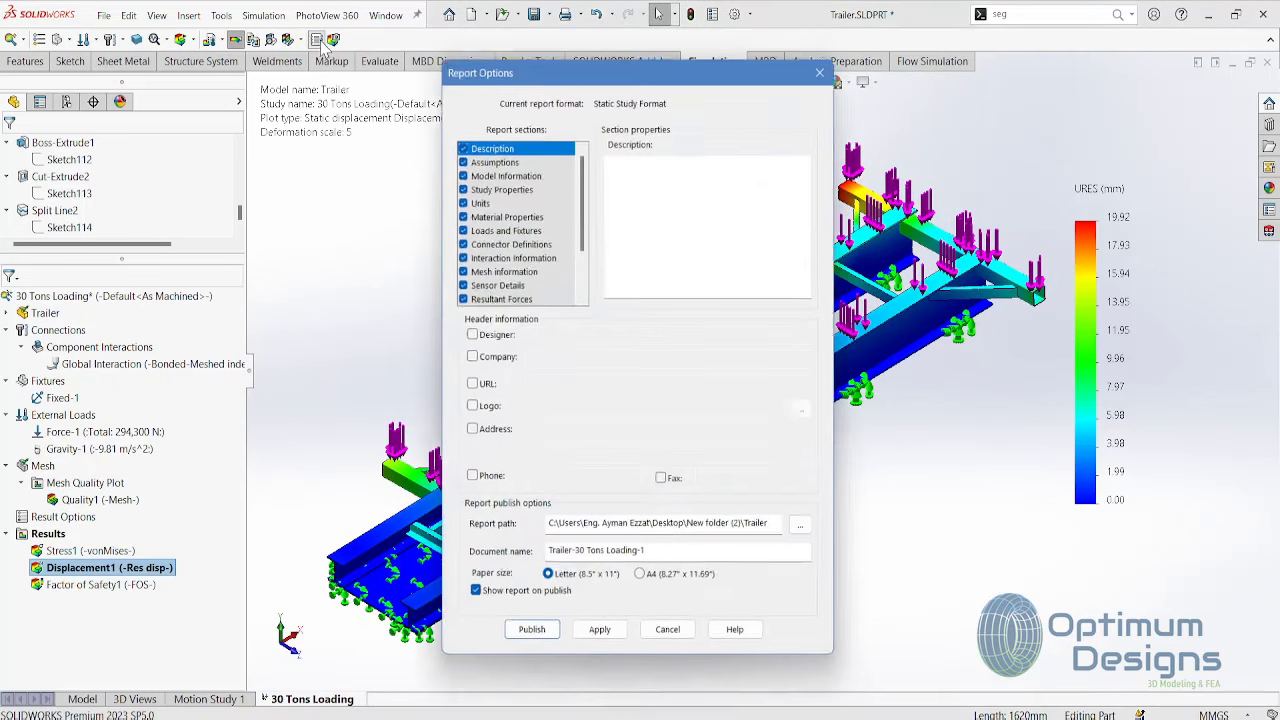
{"action": "left_click", "coordinate": [530, 640]}
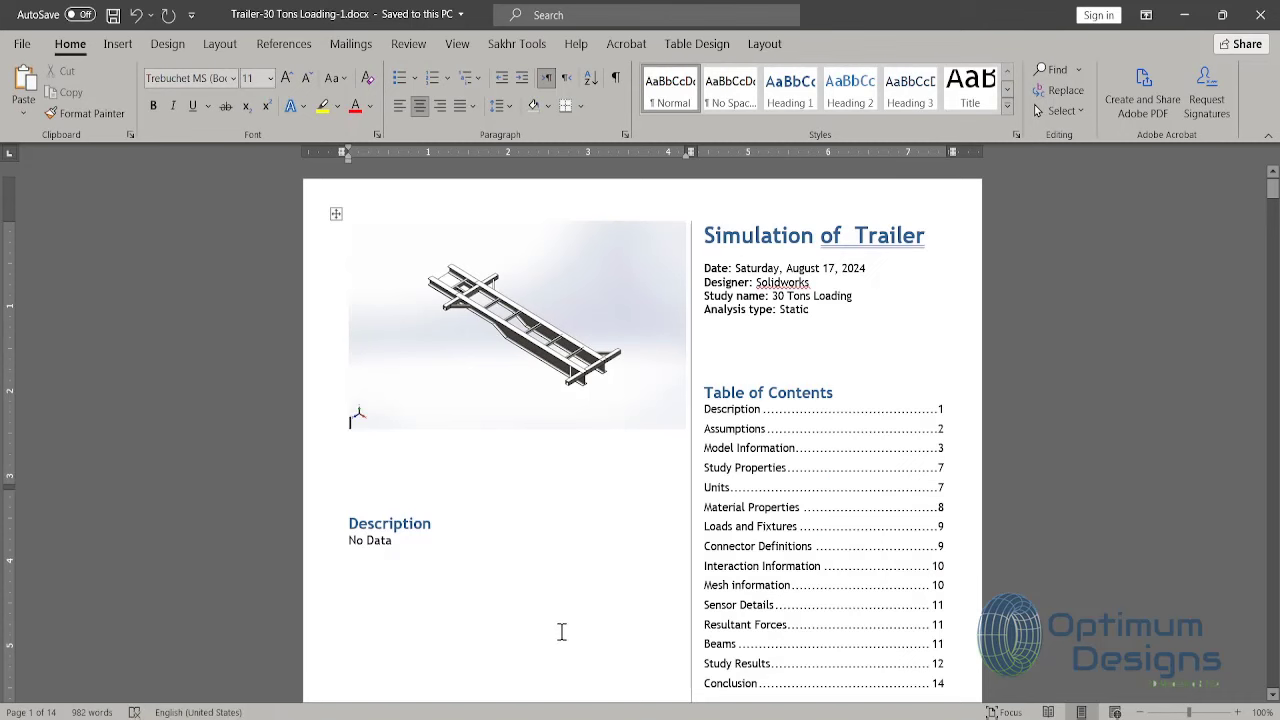
- Scroll through the model, material, loads and mesh pages to the Resultant Forces tables (310,290 N, 10,647.9 N)
{"action": "scroll", "coordinate": [677, 528], "scroll_direction": "down", "scroll_amount": 10}
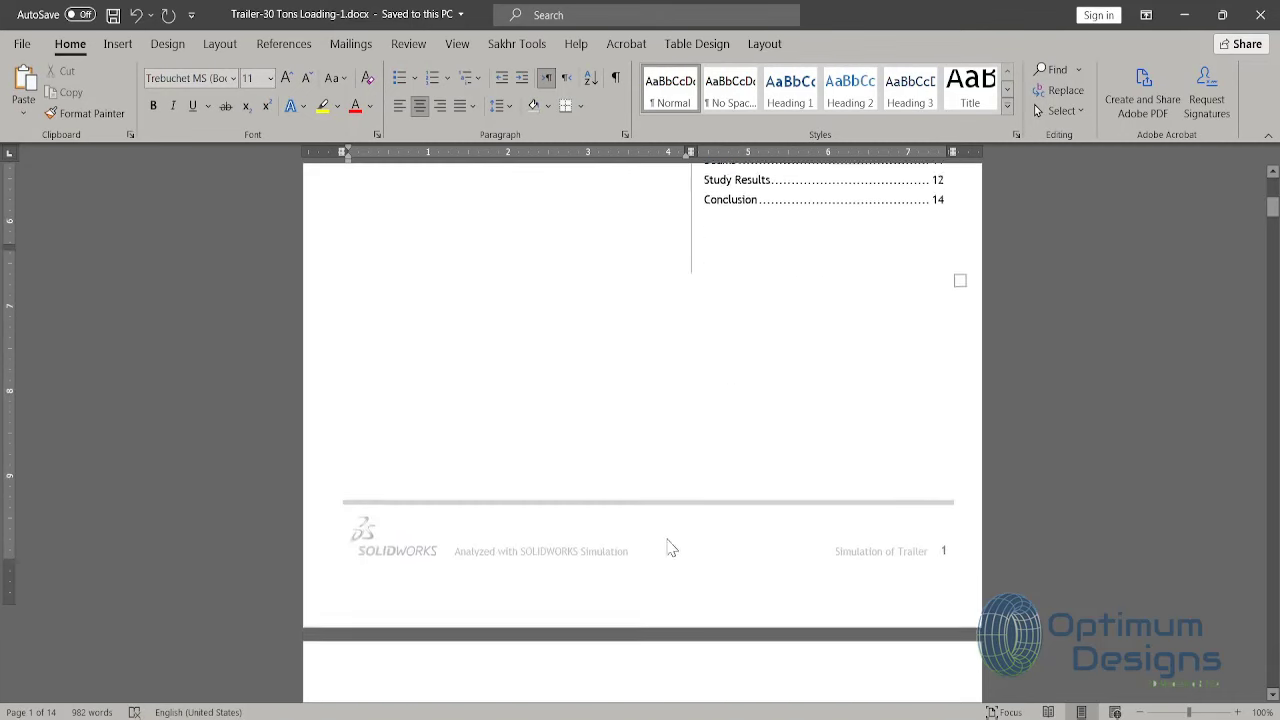
{"action": "scroll", "coordinate": [669, 543], "scroll_direction": "down", "scroll_amount": 10}
{"action": "scroll", "coordinate": [669, 543], "scroll_direction": "down", "scroll_amount": 10}
{"action": "scroll", "coordinate": [669, 542], "scroll_direction": "down", "scroll_amount": 10}
{"action": "scroll", "coordinate": [669, 543], "scroll_direction": "down", "scroll_amount": 10}
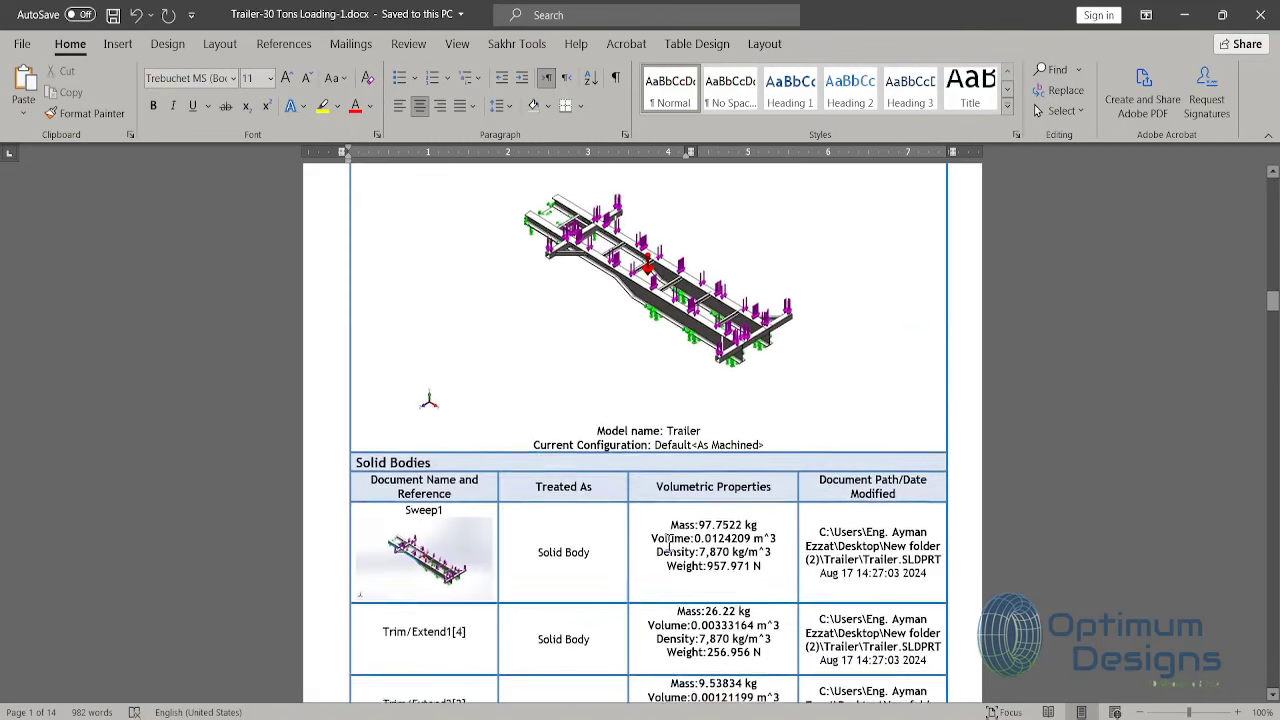
{"action": "scroll", "coordinate": [669, 543], "scroll_direction": "down", "scroll_amount": 1}
{"action": "scroll", "coordinate": [669, 543], "scroll_direction": "down", "scroll_amount": 3}
{"action": "scroll", "coordinate": [669, 543], "scroll_direction": "down", "scroll_amount": 5}
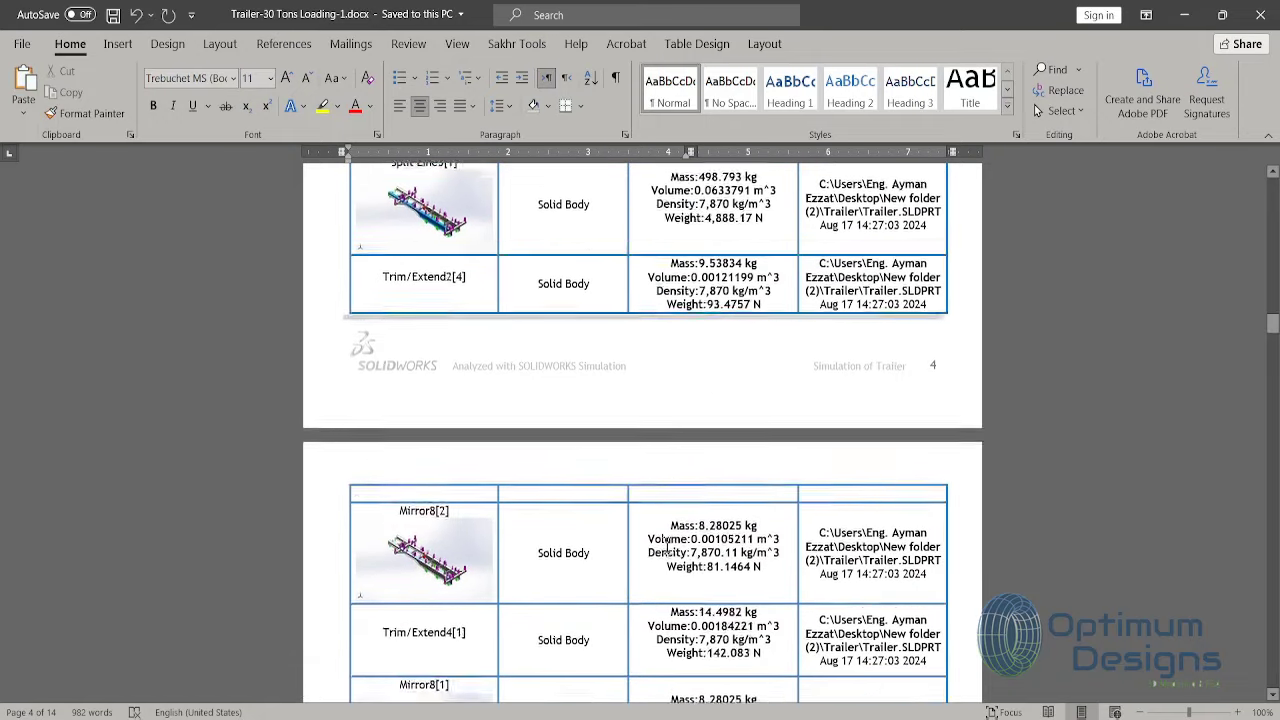
{"action": "scroll", "coordinate": [669, 543], "scroll_direction": "down", "scroll_amount": 5}
{"action": "scroll", "coordinate": [667, 545], "scroll_direction": "down", "scroll_amount": 5}
{"action": "scroll", "coordinate": [665, 548], "scroll_direction": "down", "scroll_amount": 5}
{"action": "scroll", "coordinate": [665, 548], "scroll_direction": "down", "scroll_amount": 5}
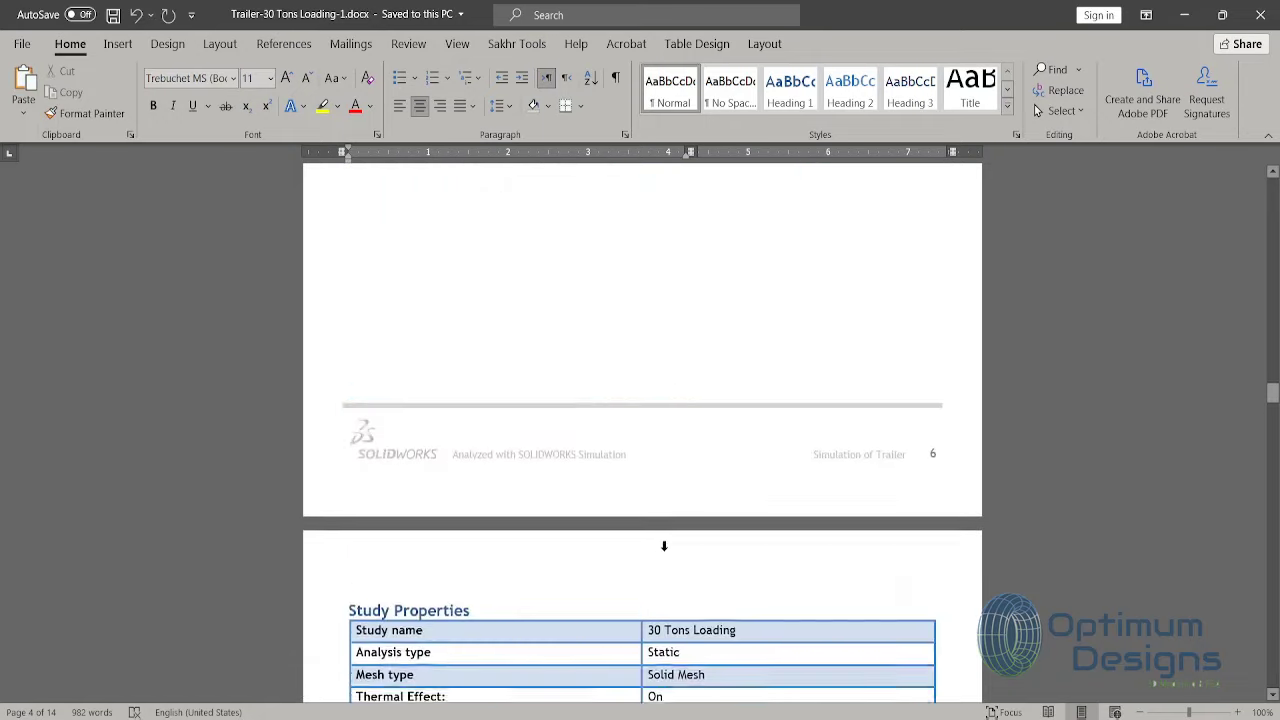
{"action": "scroll", "coordinate": [665, 549], "scroll_direction": "down", "scroll_amount": 5}
{"action": "scroll", "coordinate": [665, 550], "scroll_direction": "down", "scroll_amount": 5}
{"action": "scroll", "coordinate": [665, 552], "scroll_direction": "down", "scroll_amount": 4}
{"action": "scroll", "coordinate": [665, 552], "scroll_direction": "down", "scroll_amount": 3}
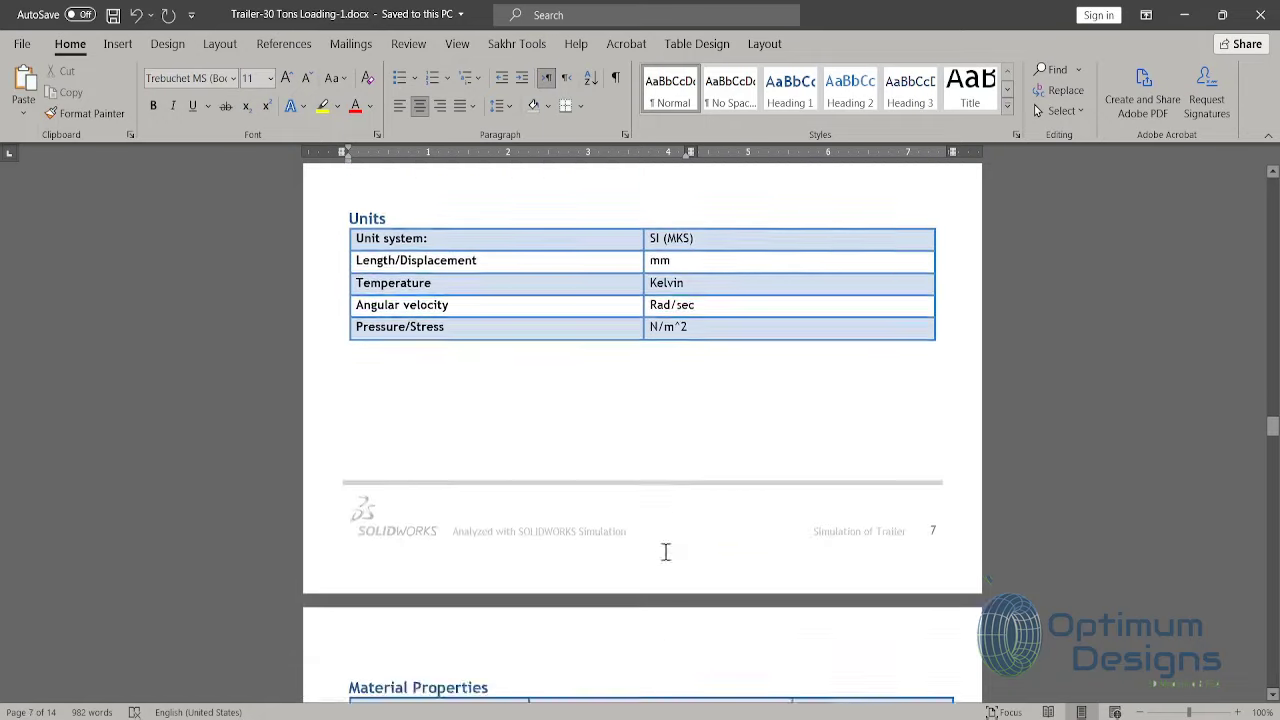
{"action": "scroll", "coordinate": [665, 552], "scroll_direction": "down", "scroll_amount": 5}
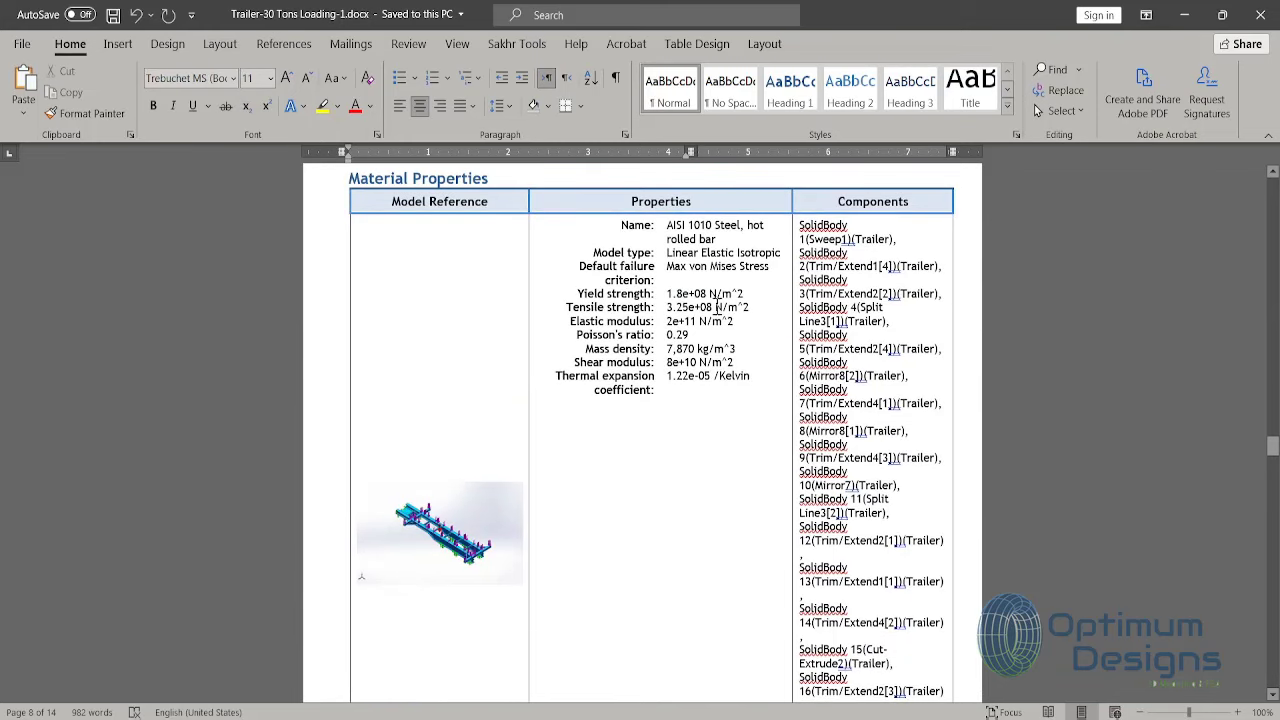
{"action": "scroll", "coordinate": [680, 477], "scroll_direction": "down", "scroll_amount": 5}
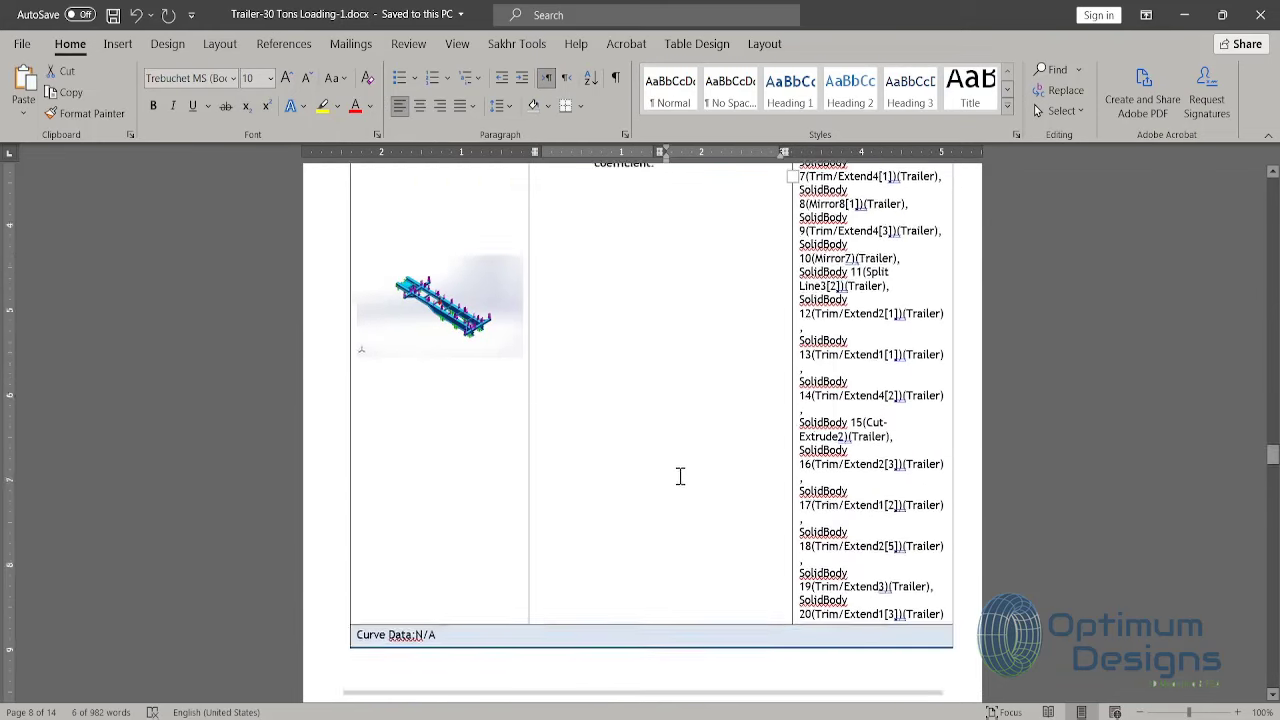
{"action": "scroll", "coordinate": [678, 474], "scroll_direction": "down", "scroll_amount": 5}
{"action": "scroll", "coordinate": [679, 477], "scroll_direction": "down", "scroll_amount": 2}
{"action": "scroll", "coordinate": [679, 477], "scroll_direction": "down", "scroll_amount": 3}
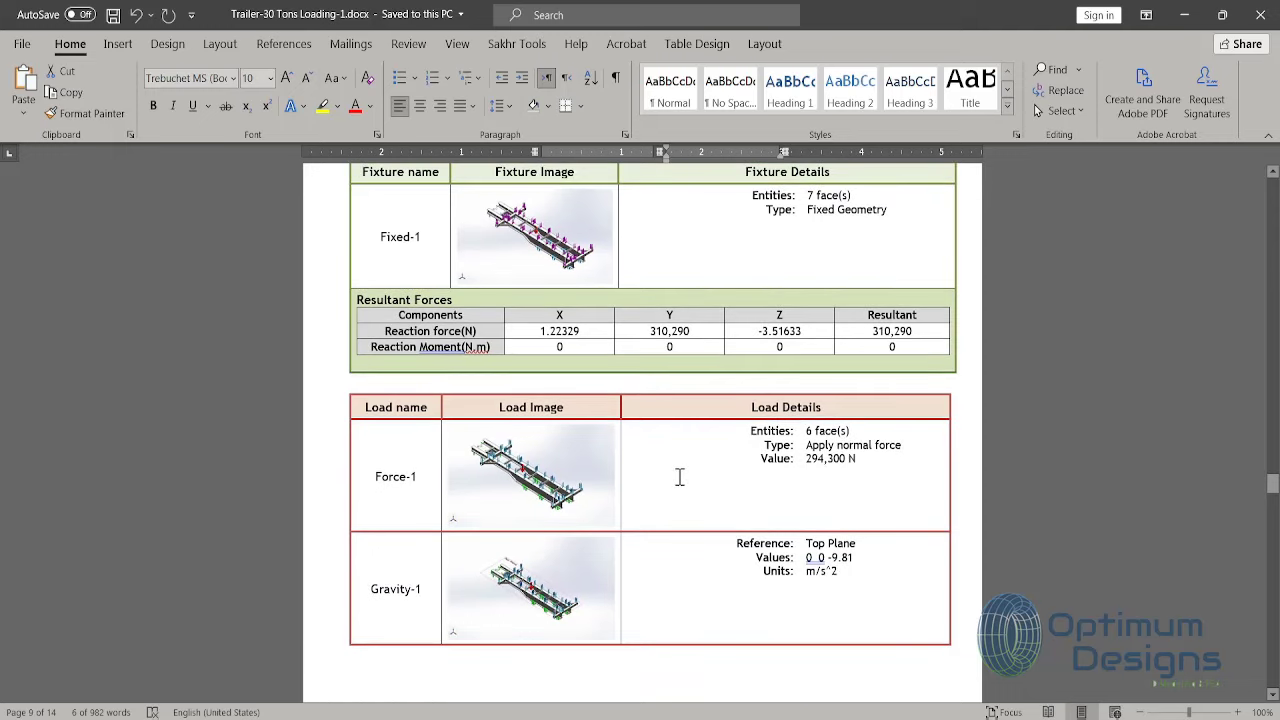
{"action": "scroll", "coordinate": [766, 560], "scroll_direction": "down", "scroll_amount": 4}
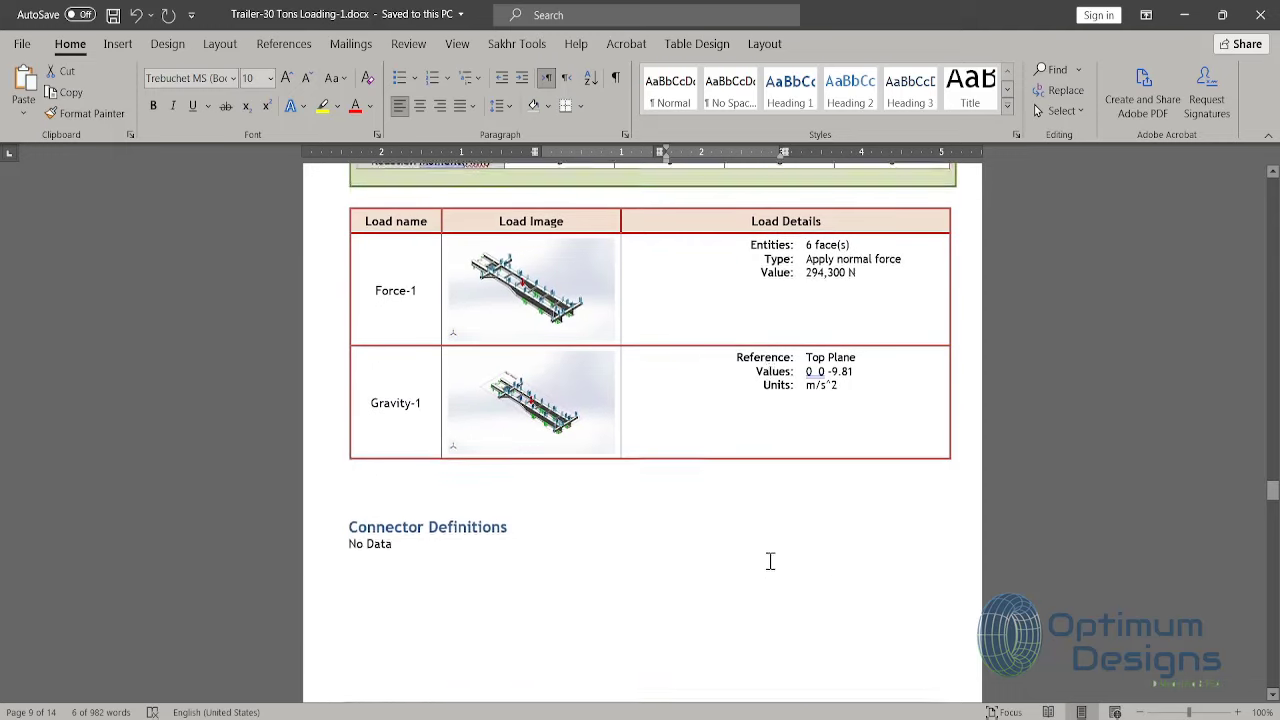
{"action": "scroll", "coordinate": [766, 560], "scroll_direction": "down", "scroll_amount": 5}
{"action": "scroll", "coordinate": [766, 560], "scroll_direction": "down", "scroll_amount": 3}
{"action": "scroll", "coordinate": [766, 565], "scroll_direction": "down", "scroll_amount": 5}
{"action": "scroll", "coordinate": [766, 565], "scroll_direction": "down", "scroll_amount": 4}
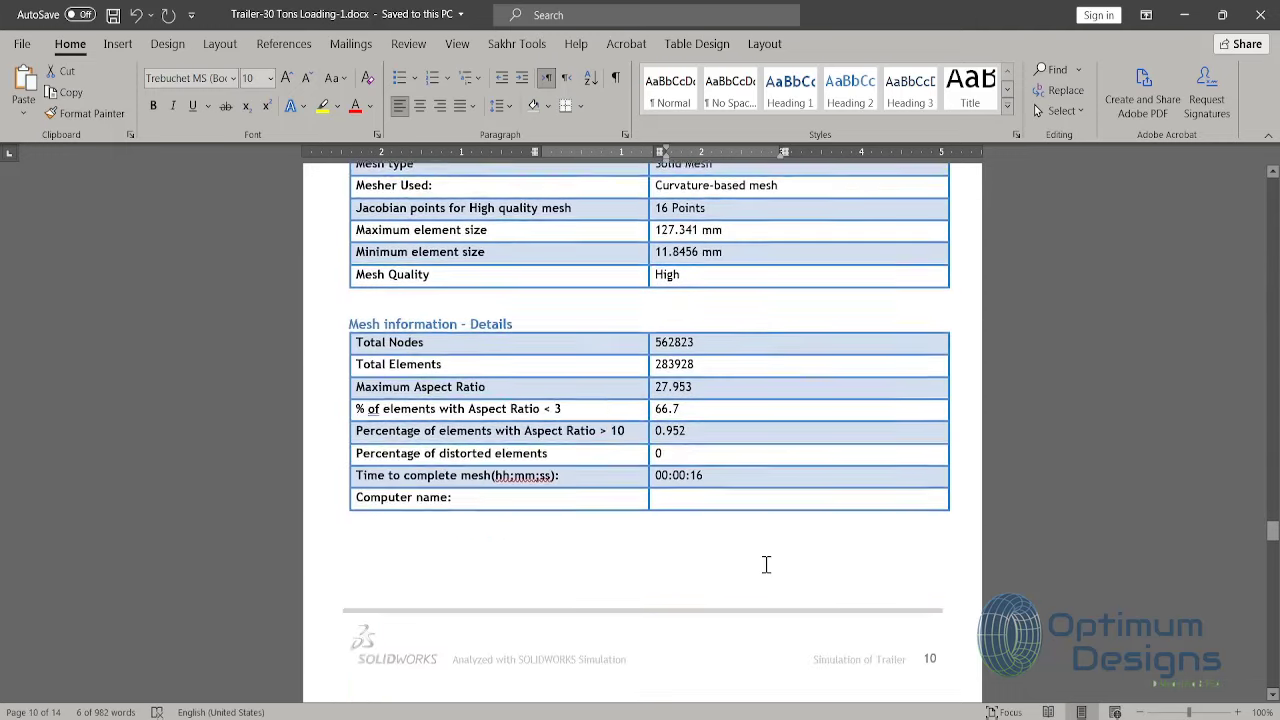
{"action": "scroll", "coordinate": [766, 565], "scroll_direction": "down", "scroll_amount": 3}
{"action": "scroll", "coordinate": [766, 565], "scroll_direction": "down", "scroll_amount": 2}
{"action": "scroll", "coordinate": [766, 565], "scroll_direction": "down", "scroll_amount": 3}
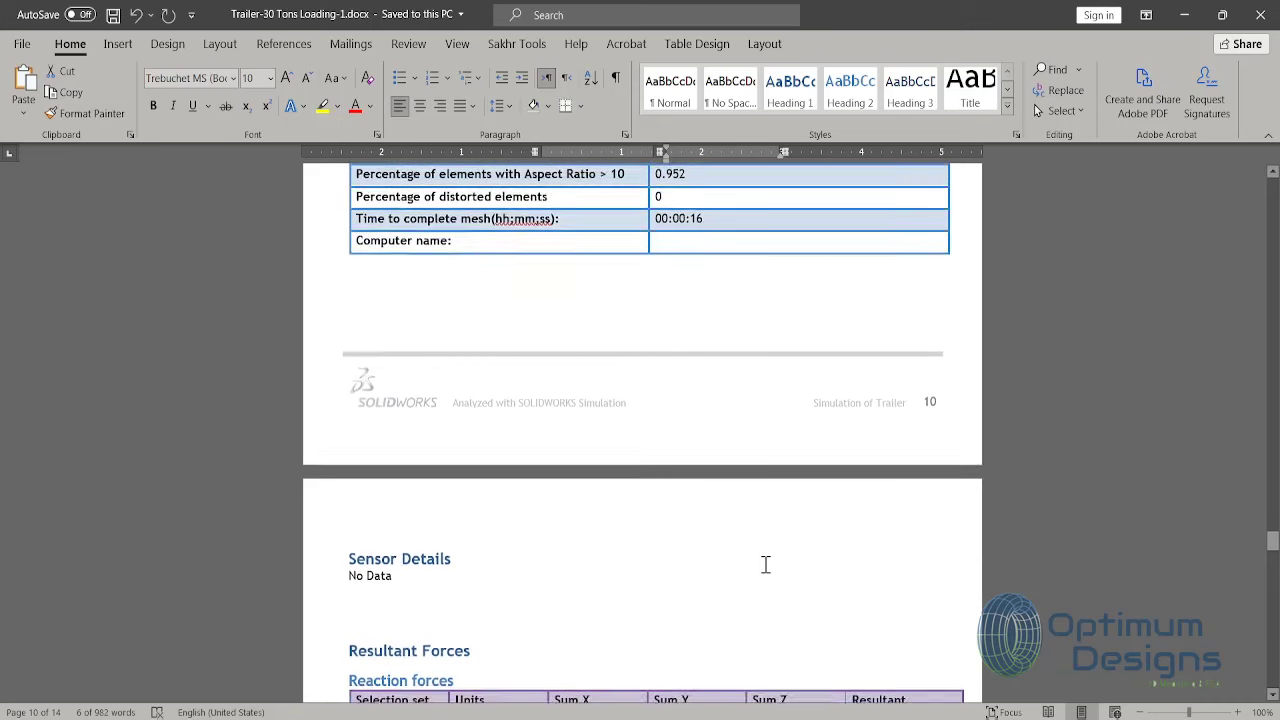
{"action": "scroll", "coordinate": [766, 565], "scroll_direction": "down", "scroll_amount": 1}
{"action": "scroll", "coordinate": [766, 565], "scroll_direction": "down", "scroll_amount": 1}
{"action": "scroll", "coordinate": [766, 565], "scroll_direction": "down", "scroll_amount": 3}
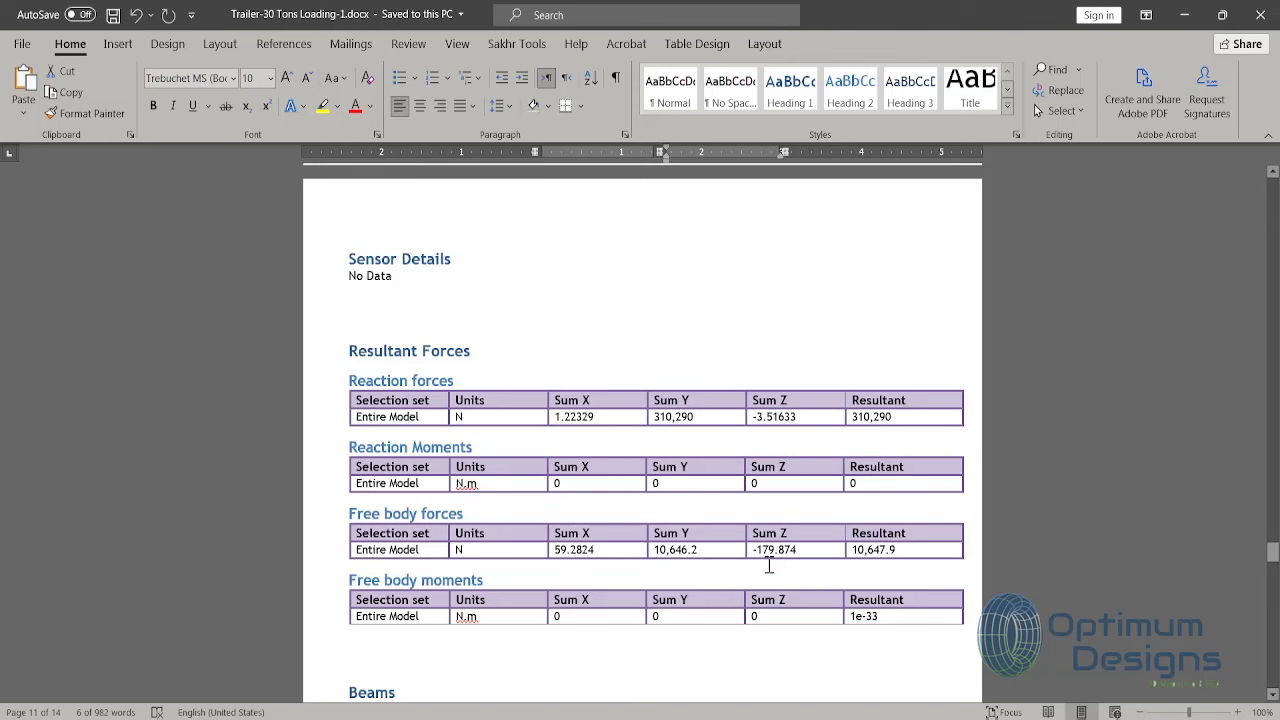
- Scroll to Study Results and select the 19.92mm maximum displacement value
{"action": "scroll", "coordinate": [769, 566], "scroll_direction": "down", "scroll_amount": 4}
{"action": "scroll", "coordinate": [769, 566], "scroll_direction": "down", "scroll_amount": 4}
{"action": "scroll", "coordinate": [769, 566], "scroll_direction": "down", "scroll_amount": 3}
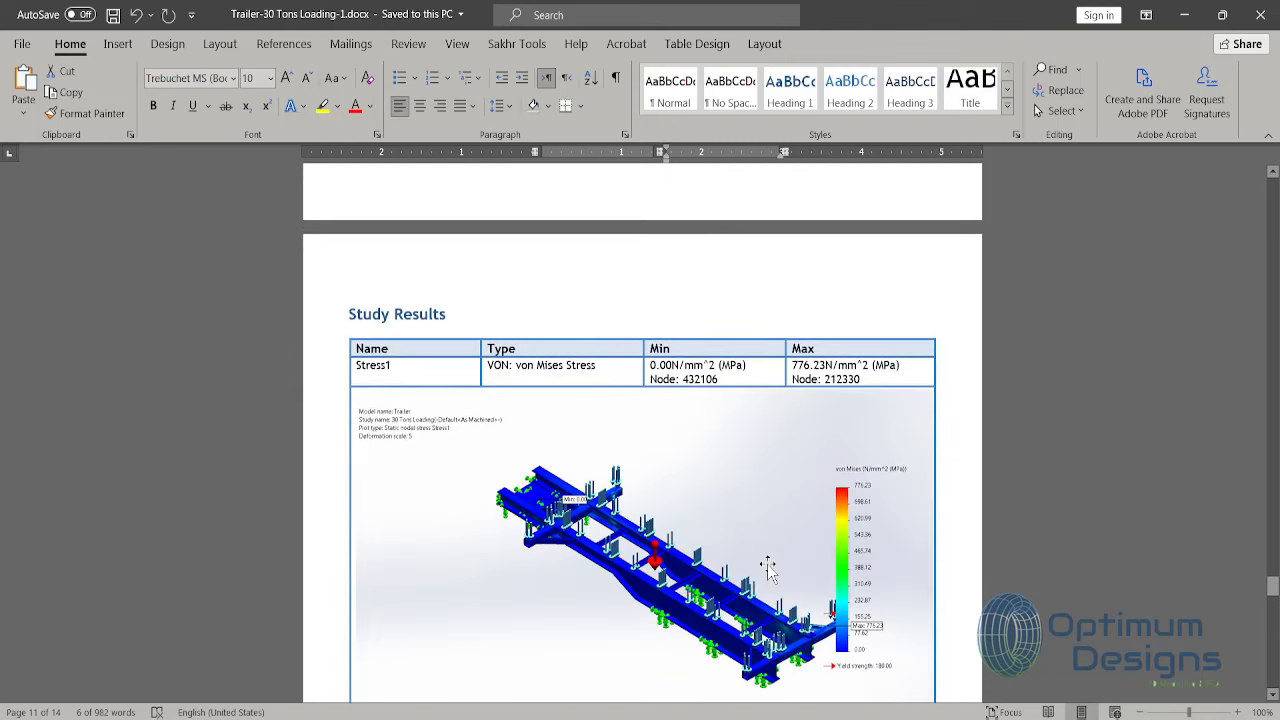
{"action": "scroll", "coordinate": [768, 567], "scroll_direction": "down", "scroll_amount": 3}
{"action": "scroll", "coordinate": [770, 560], "scroll_direction": "down", "scroll_amount": 5}
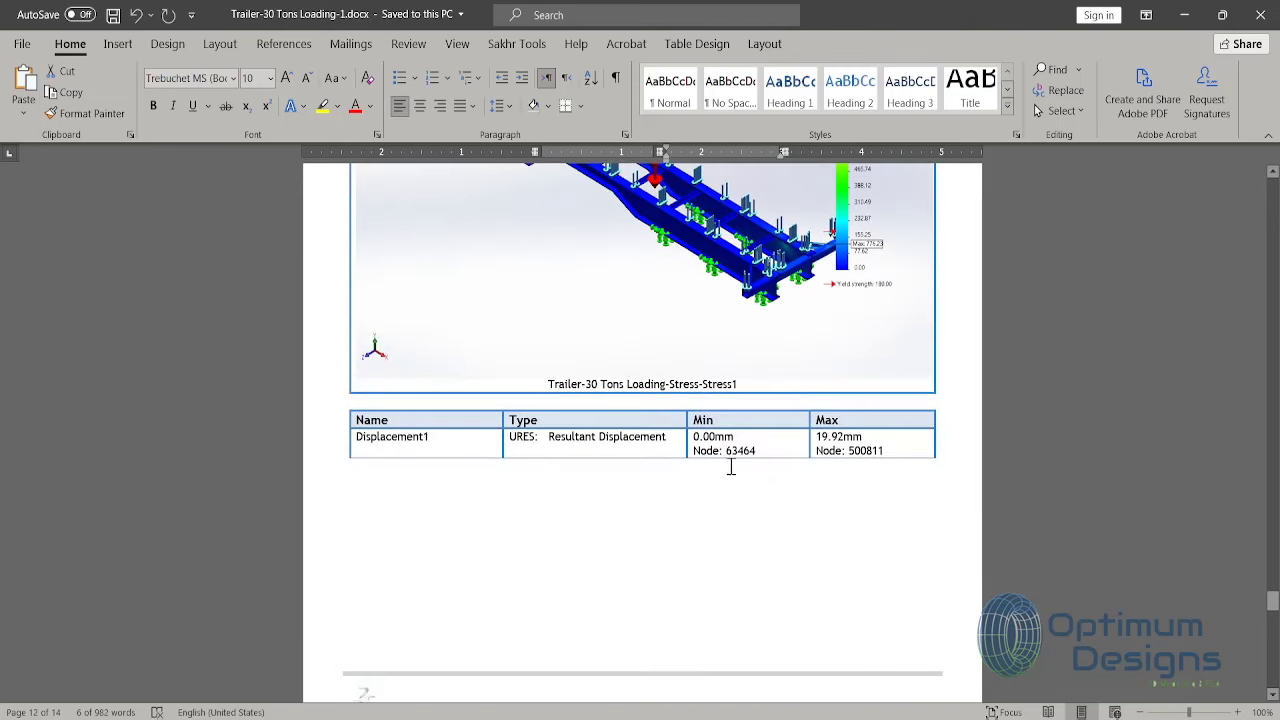
{"action": "double_click", "coordinate": [840, 436]}
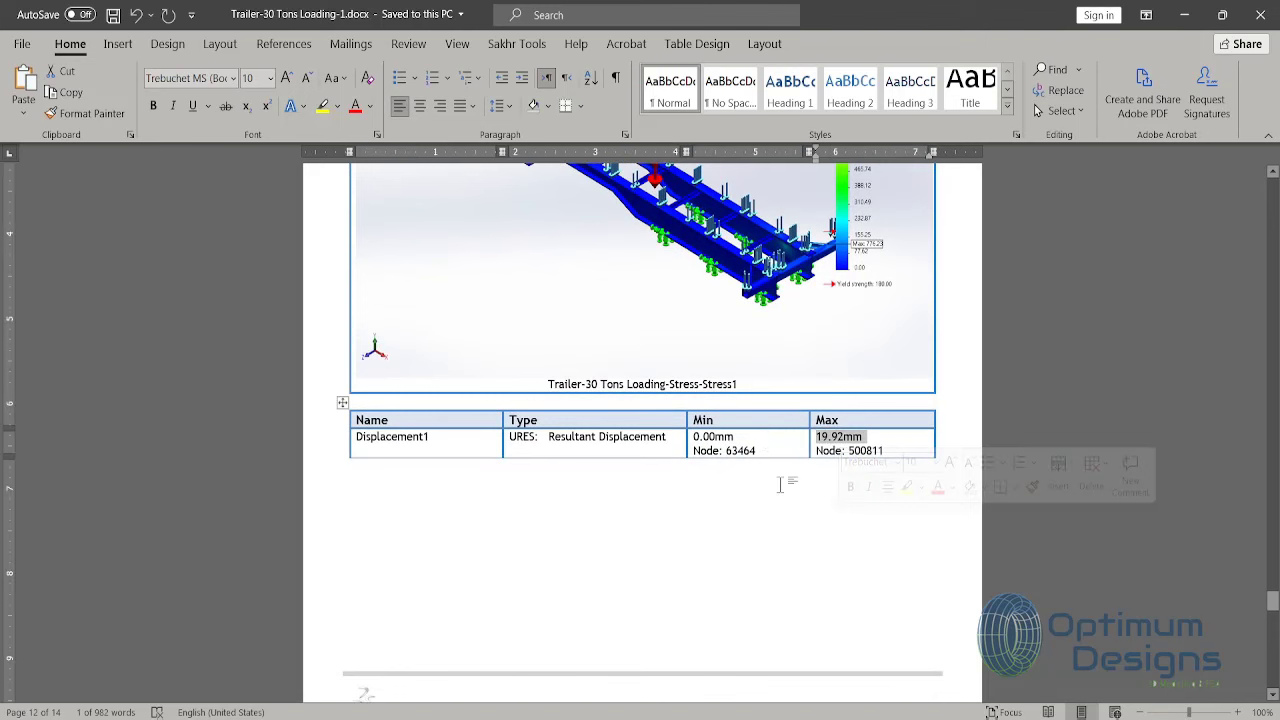
- Scroll past the factor of safety plot (minimum 0.23) to the Conclusion
{"action": "scroll", "coordinate": [780, 485], "scroll_direction": "down", "scroll_amount": 4}
{"action": "scroll", "coordinate": [775, 488], "scroll_direction": "down", "scroll_amount": 6}
{"action": "scroll", "coordinate": [770, 490], "scroll_direction": "down", "scroll_amount": 4}
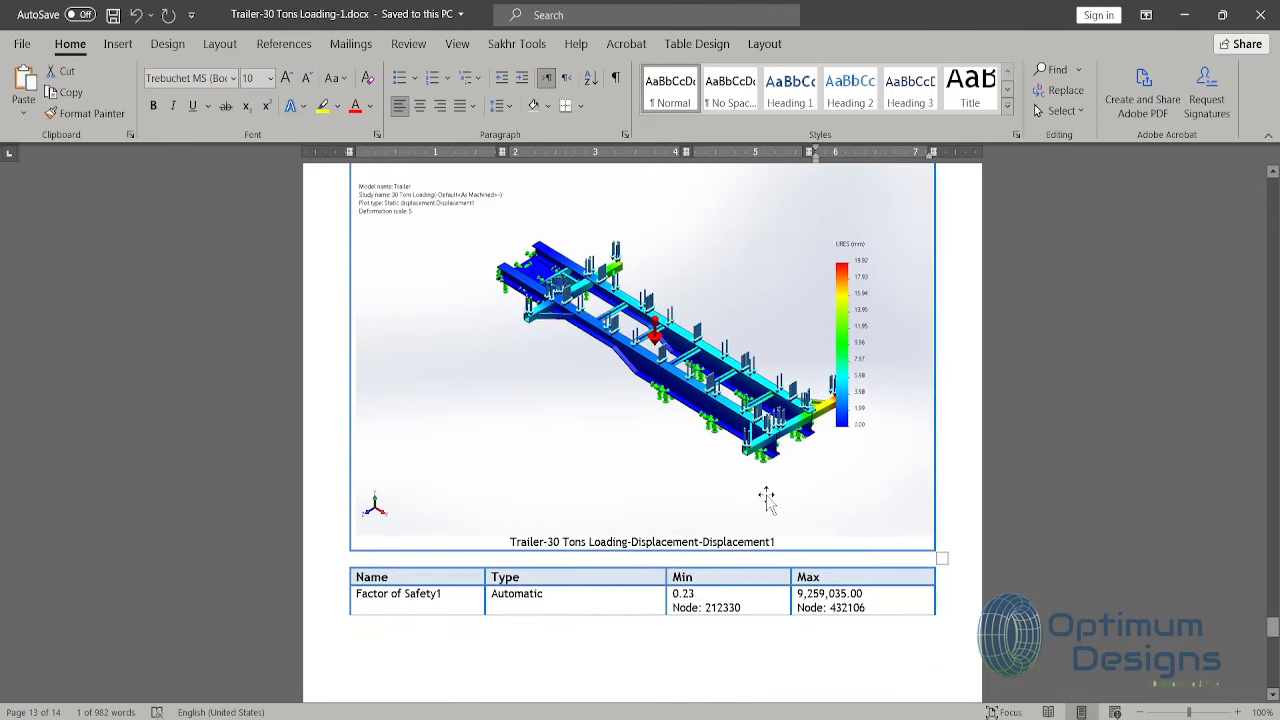
{"action": "scroll", "coordinate": [765, 495], "scroll_direction": "down", "scroll_amount": 3}
{"action": "scroll", "coordinate": [765, 495], "scroll_direction": "down", "scroll_amount": 5}
{"action": "scroll", "coordinate": [765, 495], "scroll_direction": "up", "scroll_amount": 4}
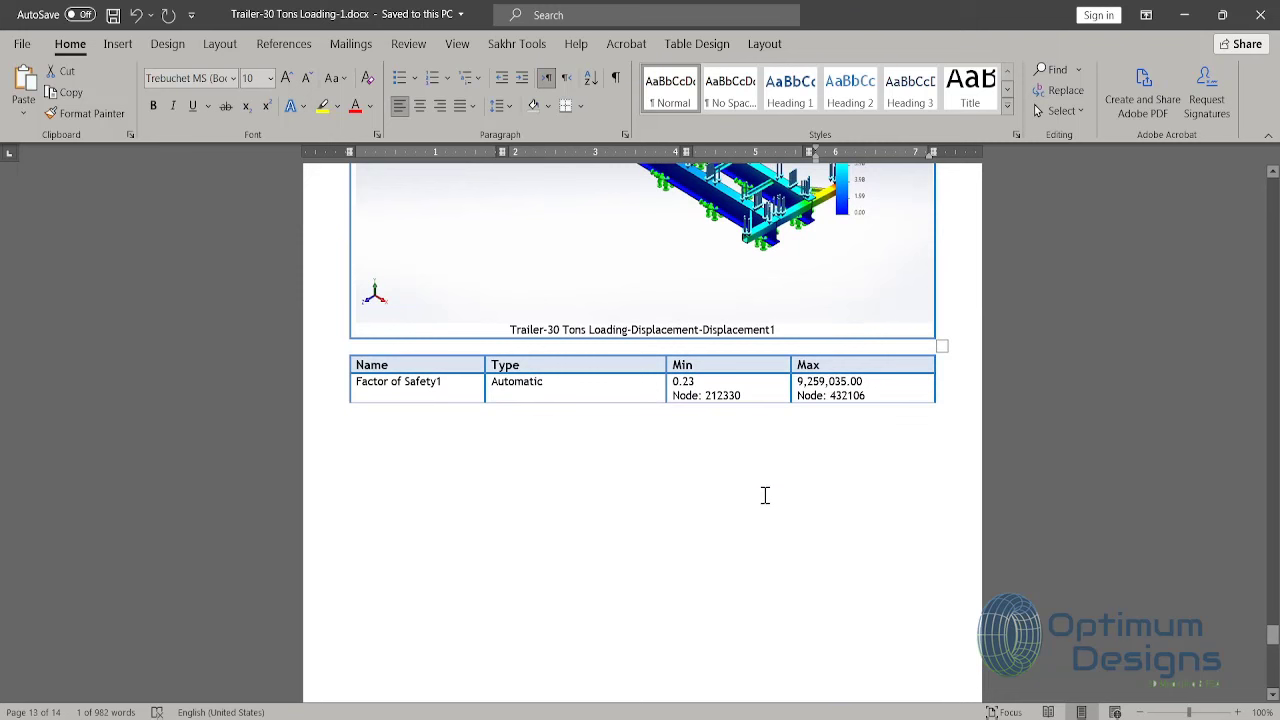
{"action": "scroll", "coordinate": [765, 495], "scroll_direction": "down", "scroll_amount": 6}
{"action": "scroll", "coordinate": [763, 500], "scroll_direction": "down", "scroll_amount": 4}
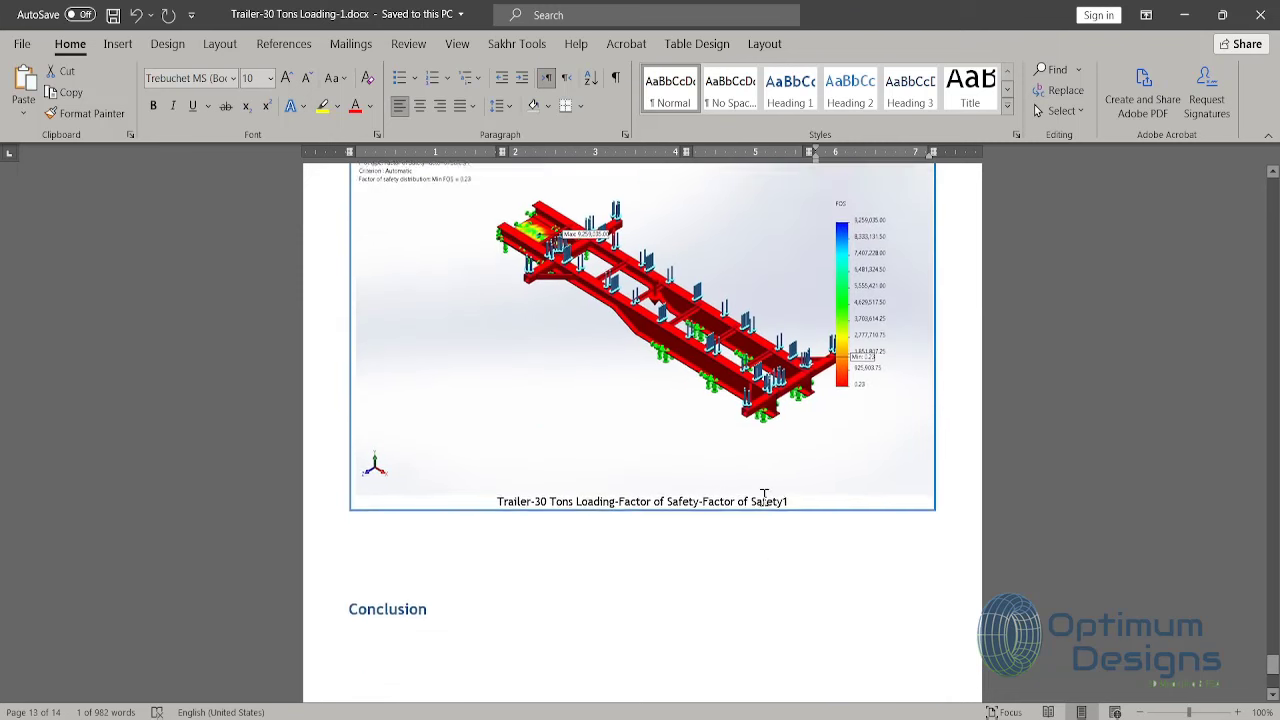
{"action": "scroll", "coordinate": [763, 500], "scroll_direction": "down", "scroll_amount": 5}
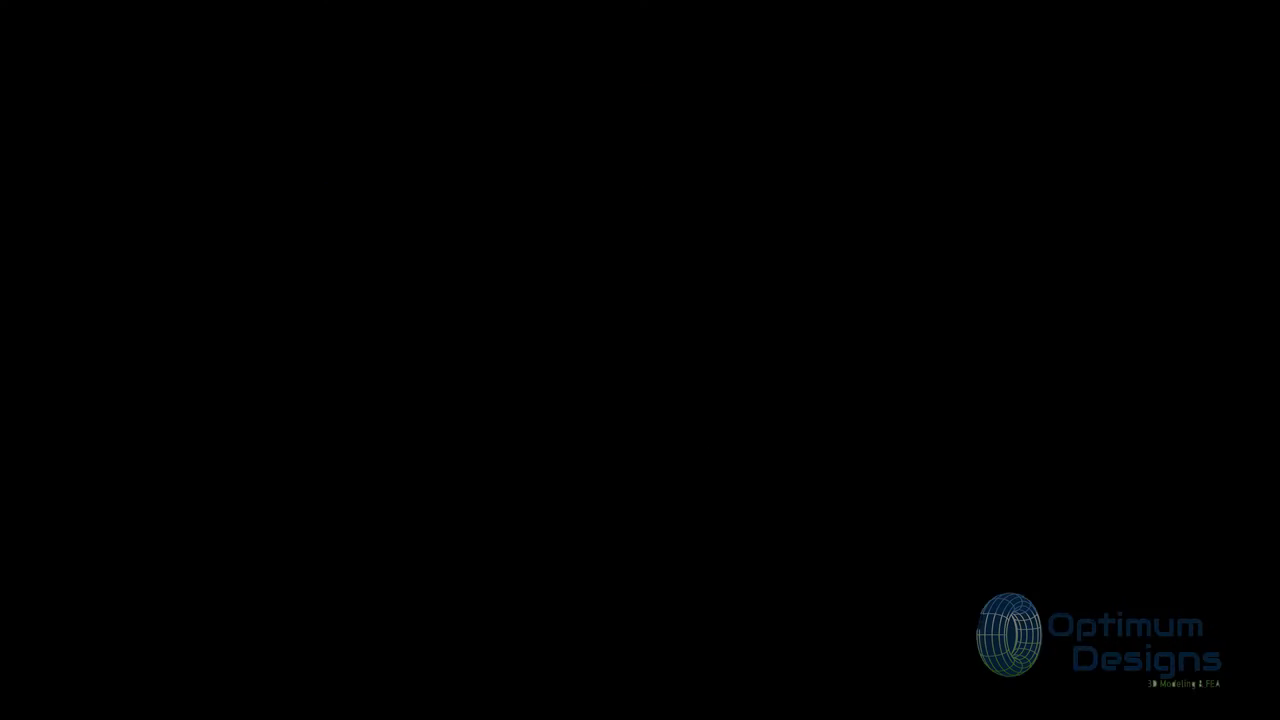